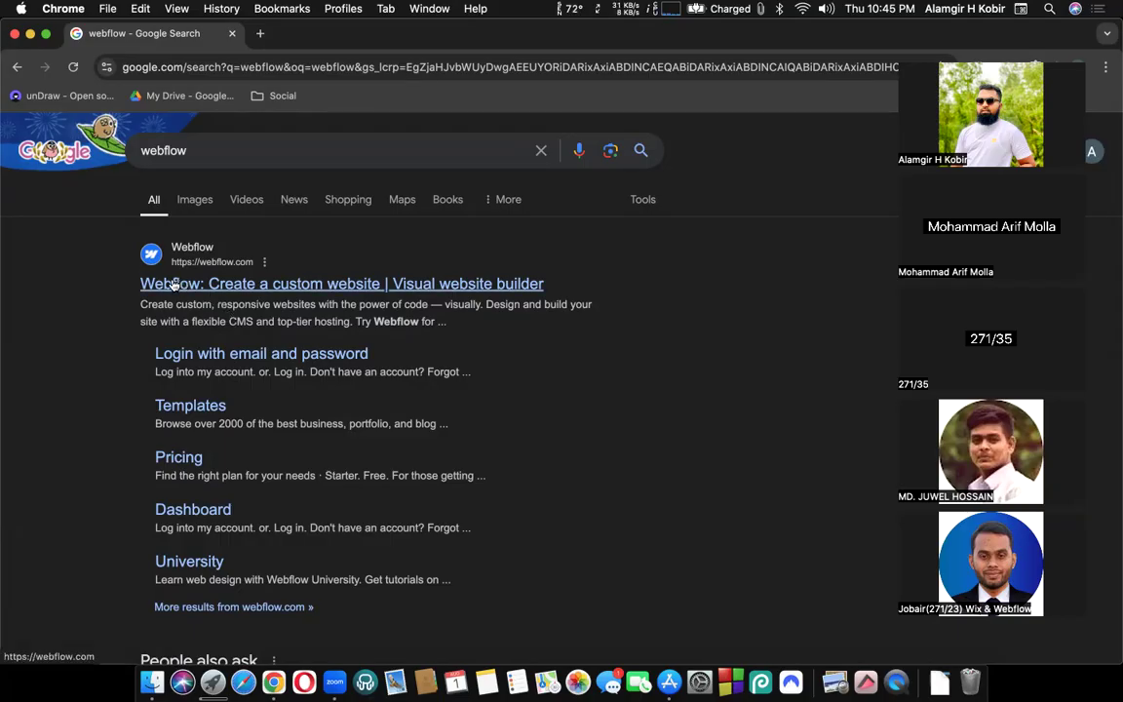
Look over the first Google result's description in the search results.
scroll(102, 398, "down", 1)
scroll(102, 398, "up", 1)
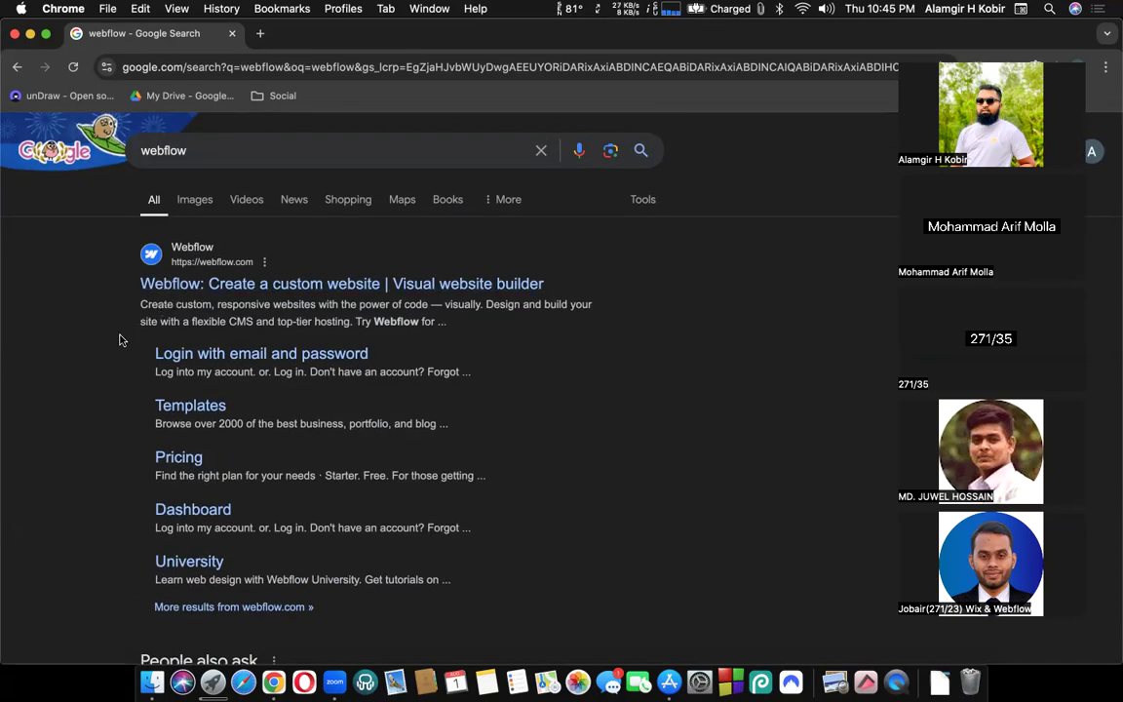
left_click_drag(119, 338, 123, 307)
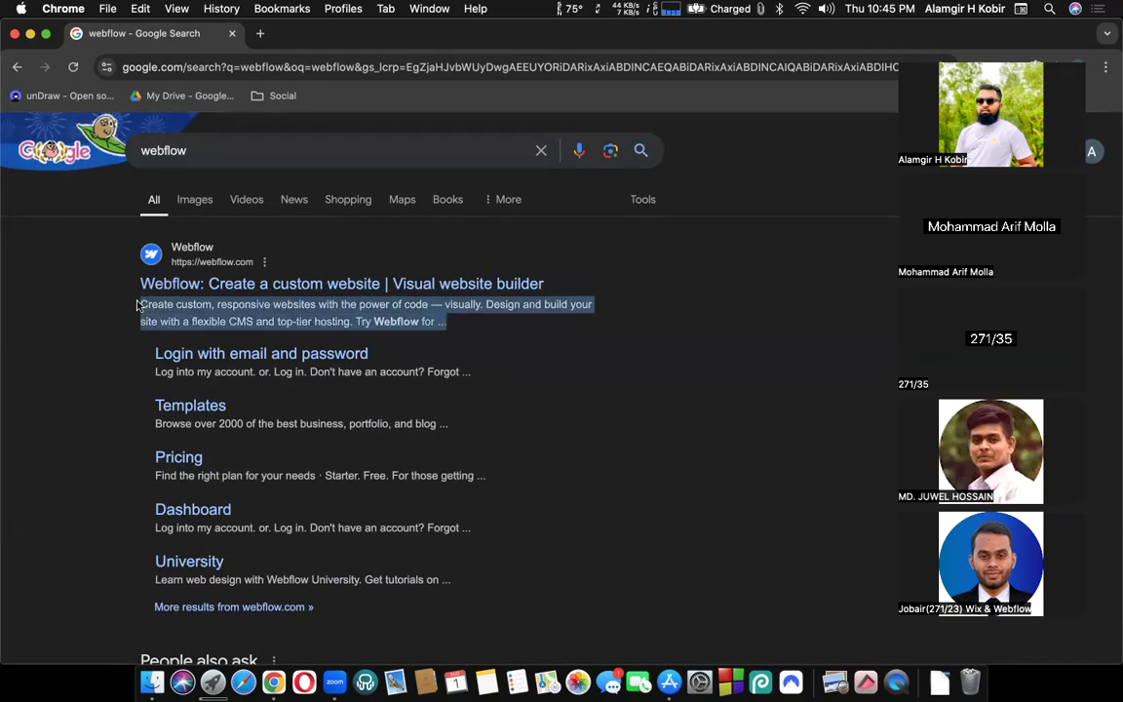
left_click(125, 308)
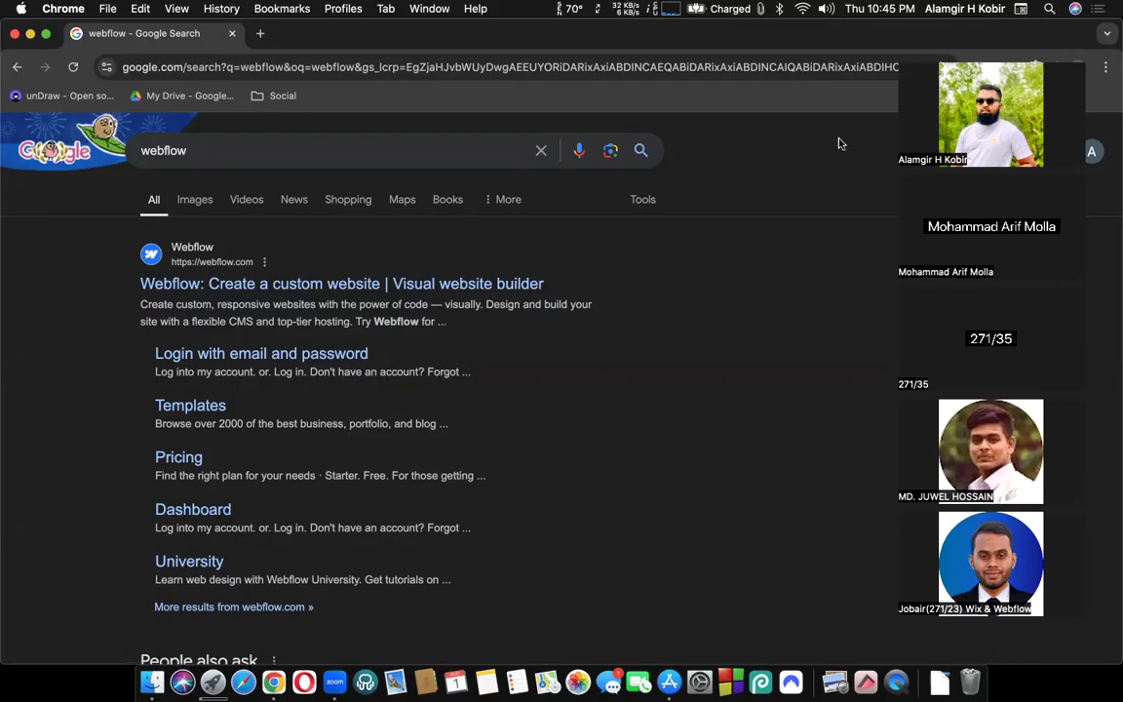
left_click(925, 60)
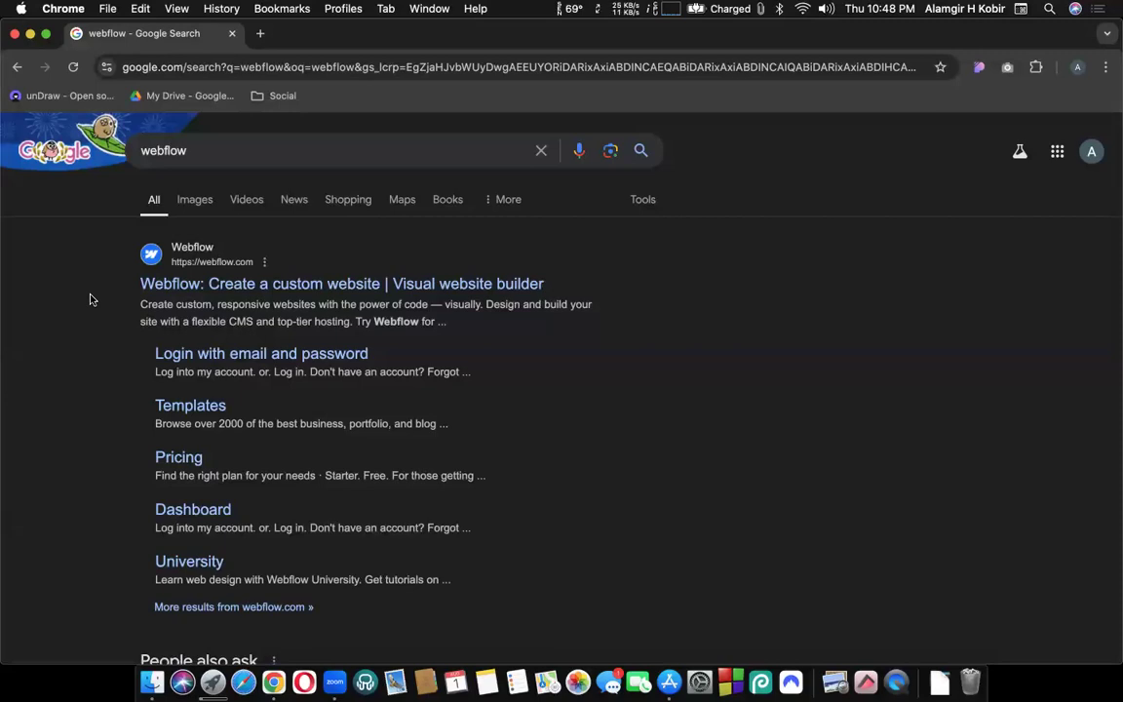
Open the 'Webflow: Create a custom website' result to load webflow.com.
scroll(374, 370, "down", 3)
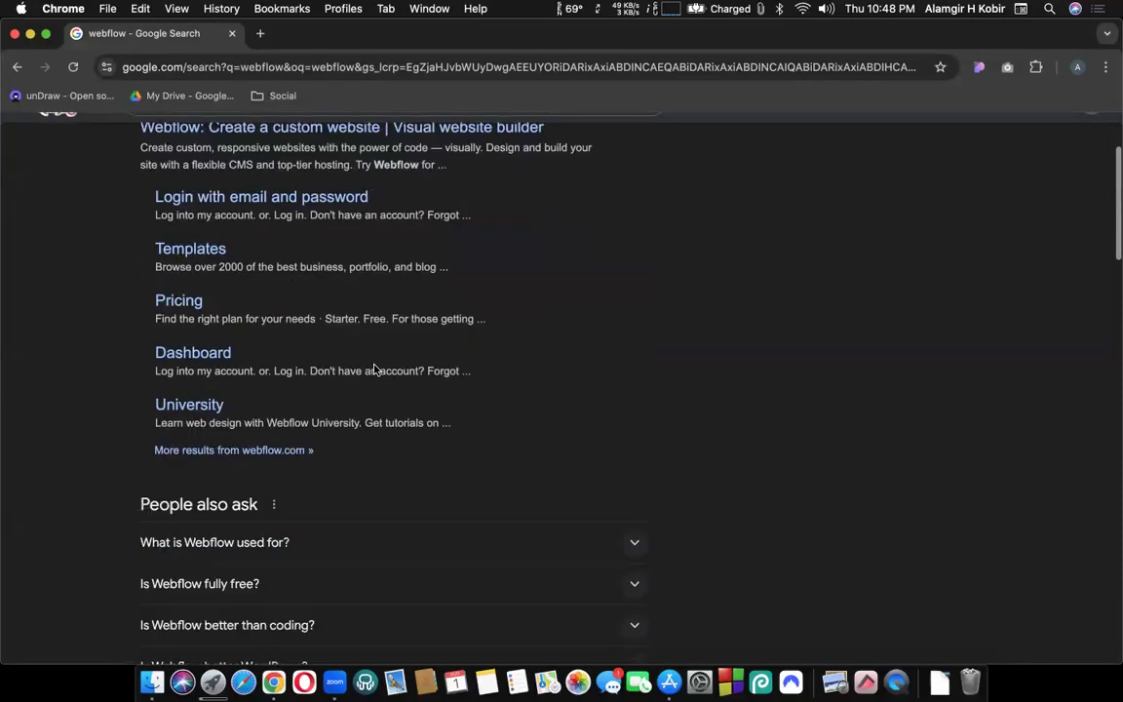
scroll(375, 370, "down", 8)
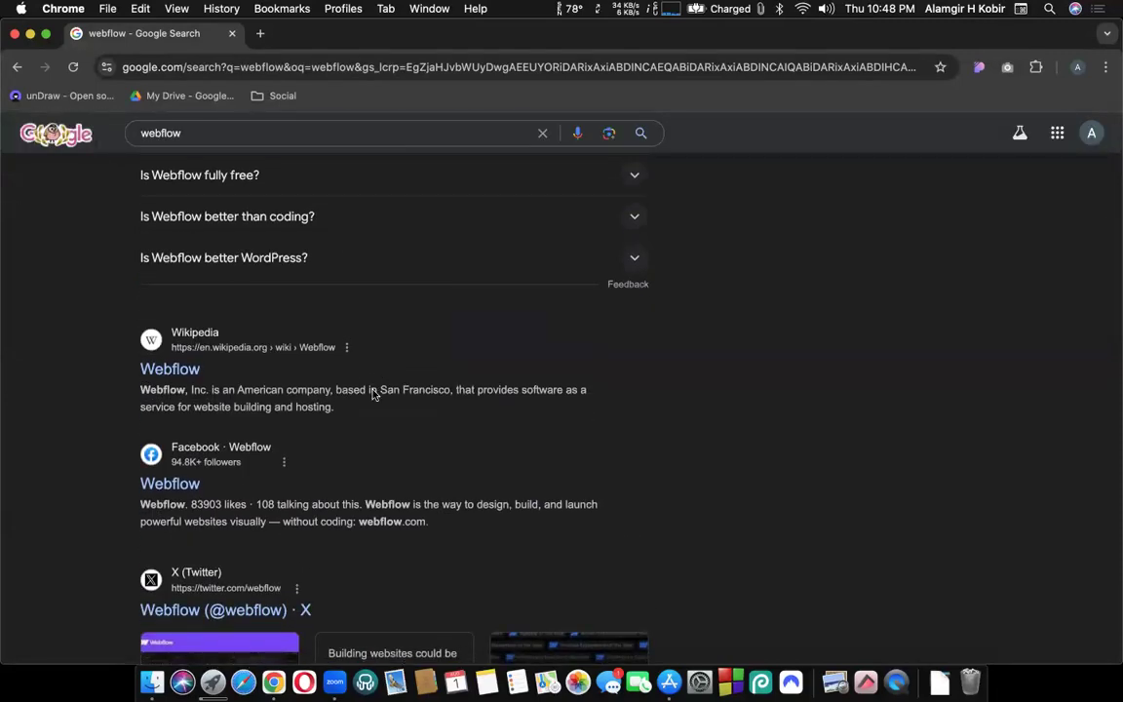
scroll(43, 389, "up", 10)
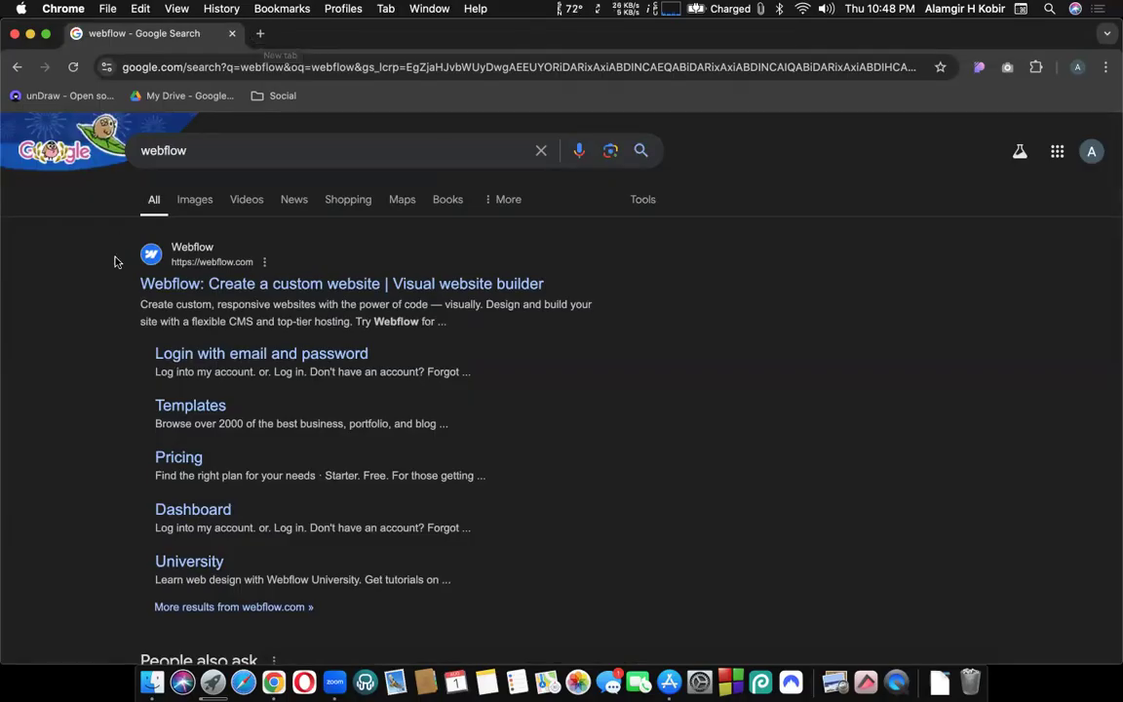
left_click(286, 282)
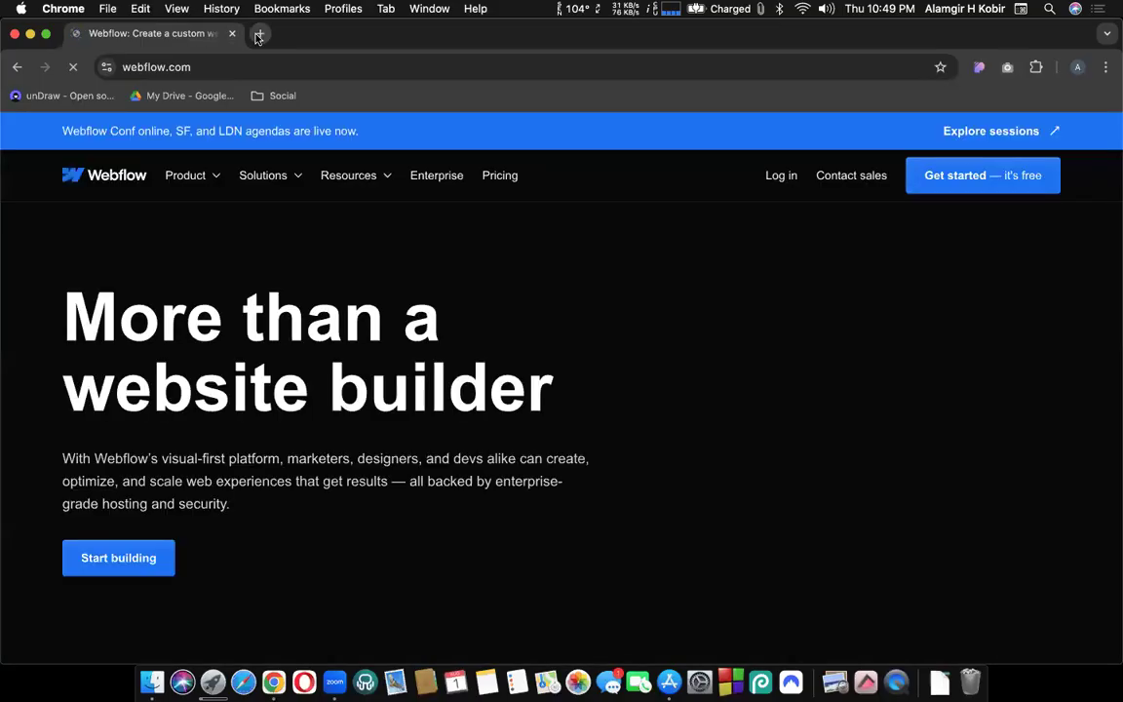
Search Google for 'uspolo' in a new Chrome tab.
left_click(259, 34)
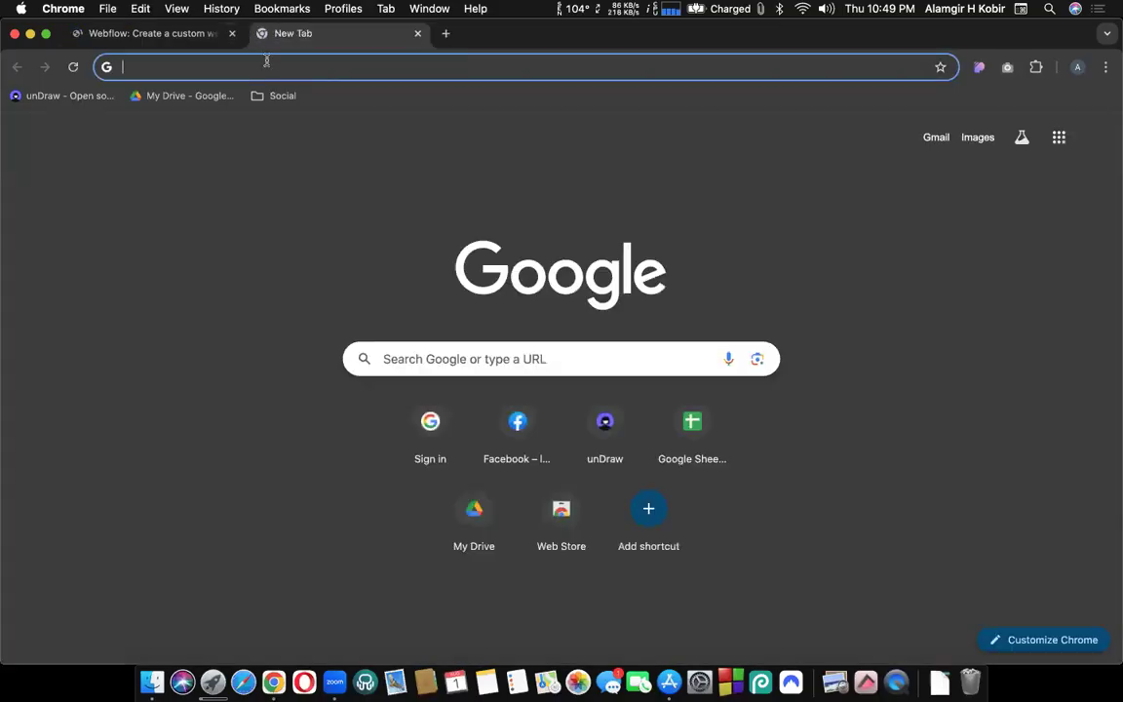
type("uspol")
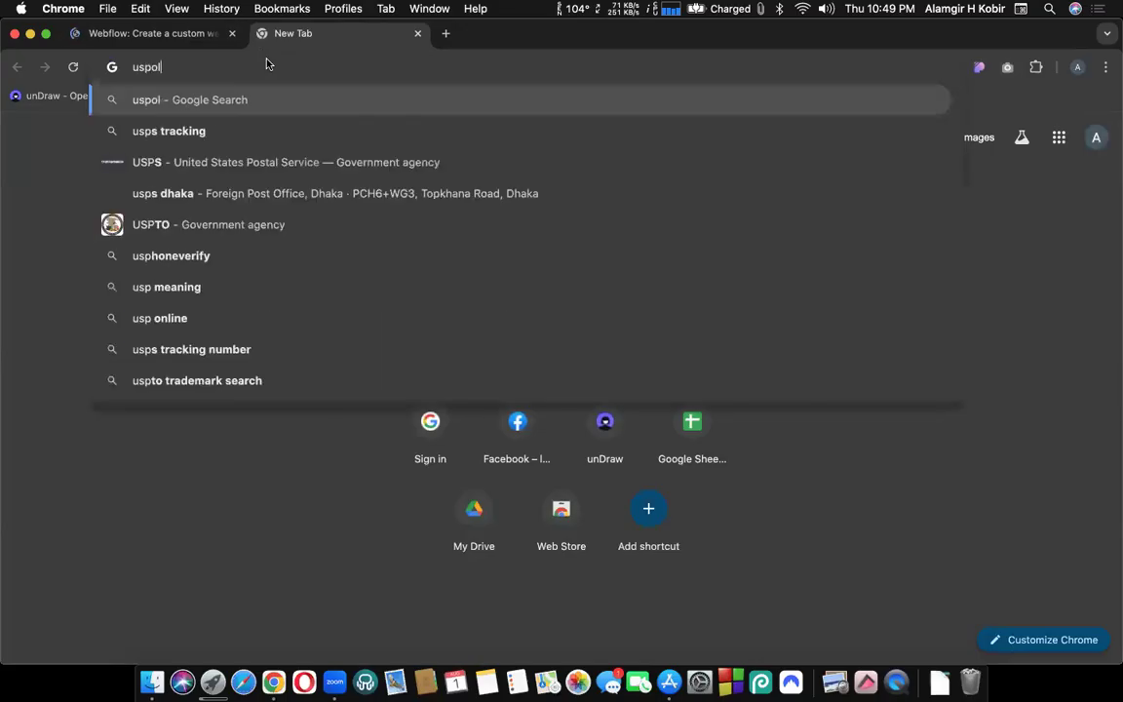
type("o")
key("Return")
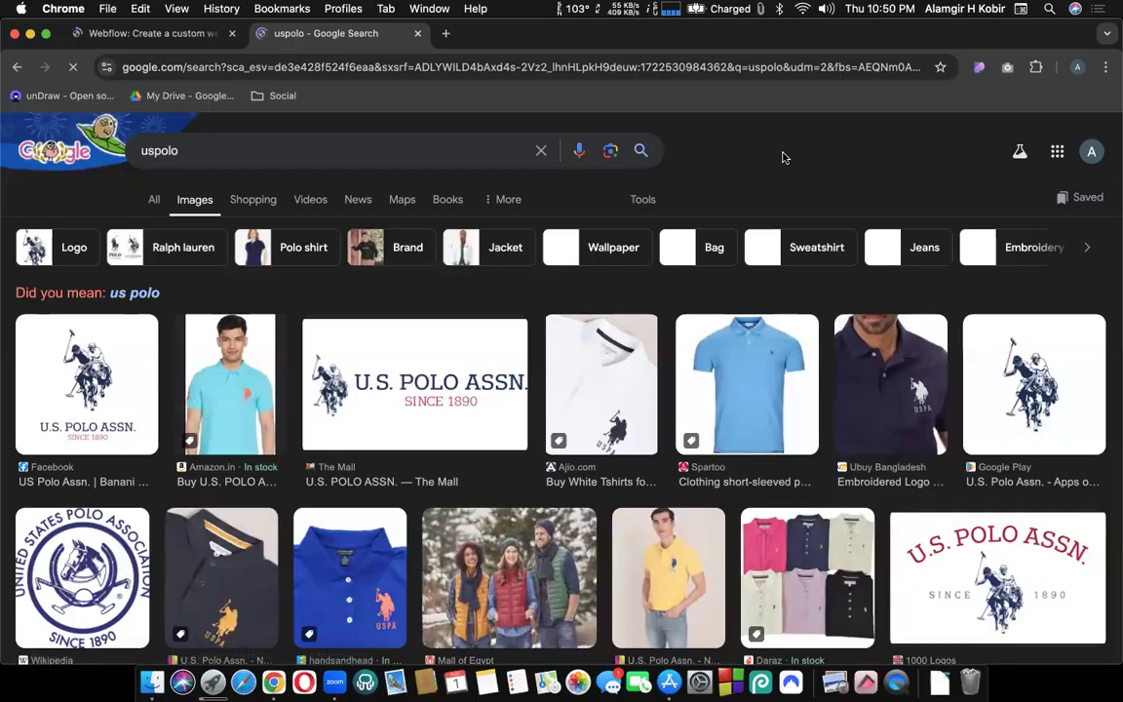
Preview the navy Ubuy Bangladesh Classic Fit Embroidered Logo Polo and browse the image grid.
left_click(894, 409)
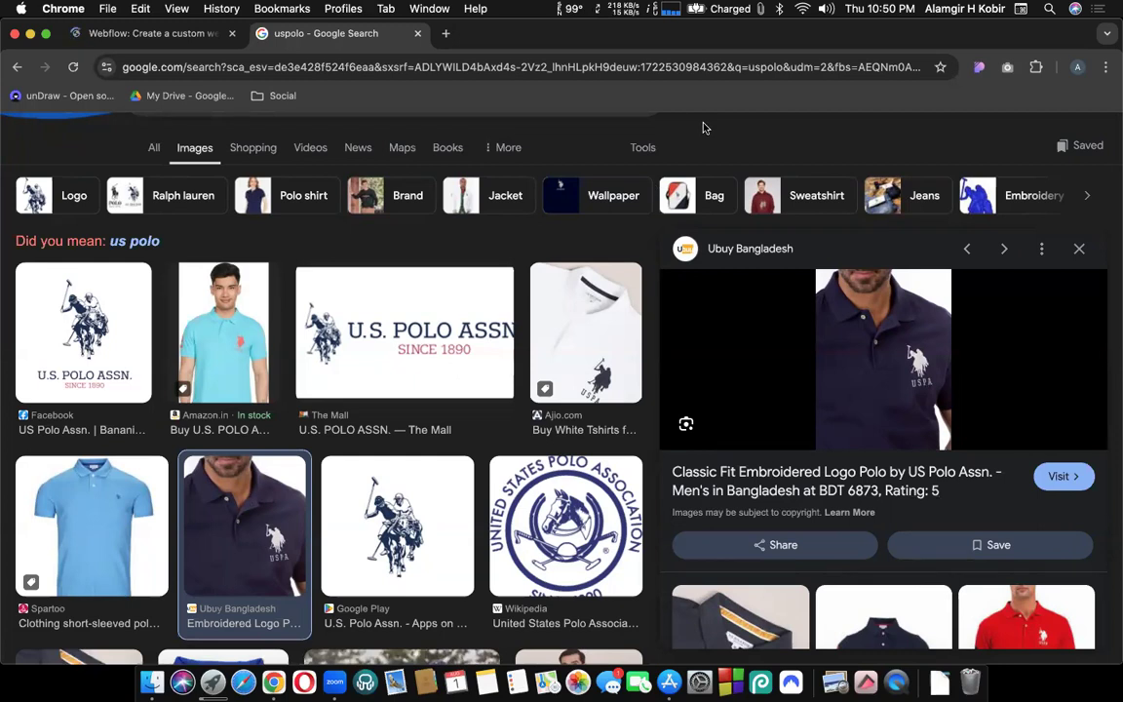
scroll(705, 128, "up", 1)
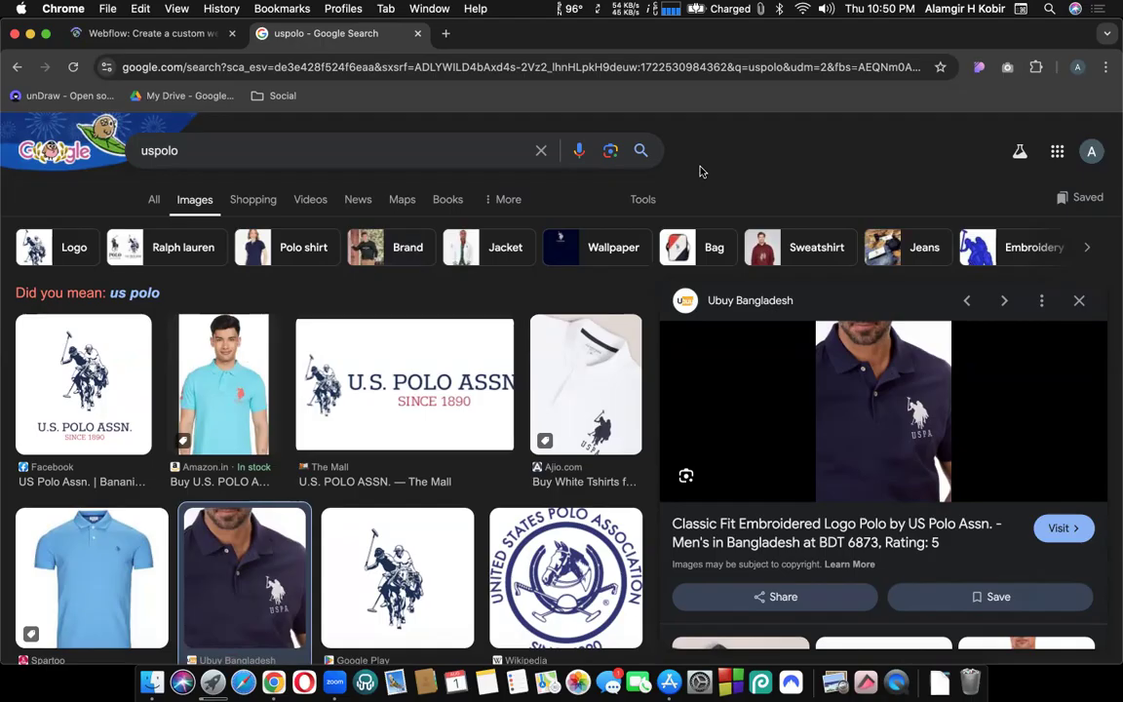
scroll(682, 180, "down", 4)
scroll(448, 234, "down", 2)
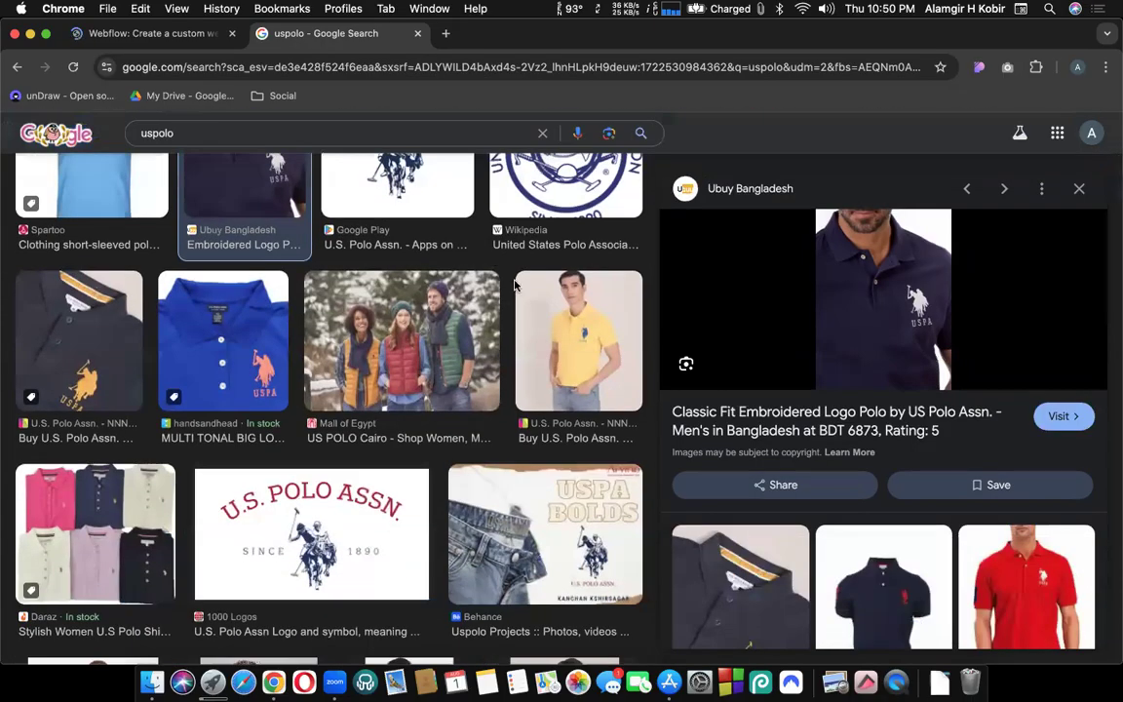
scroll(562, 328, "down", 4)
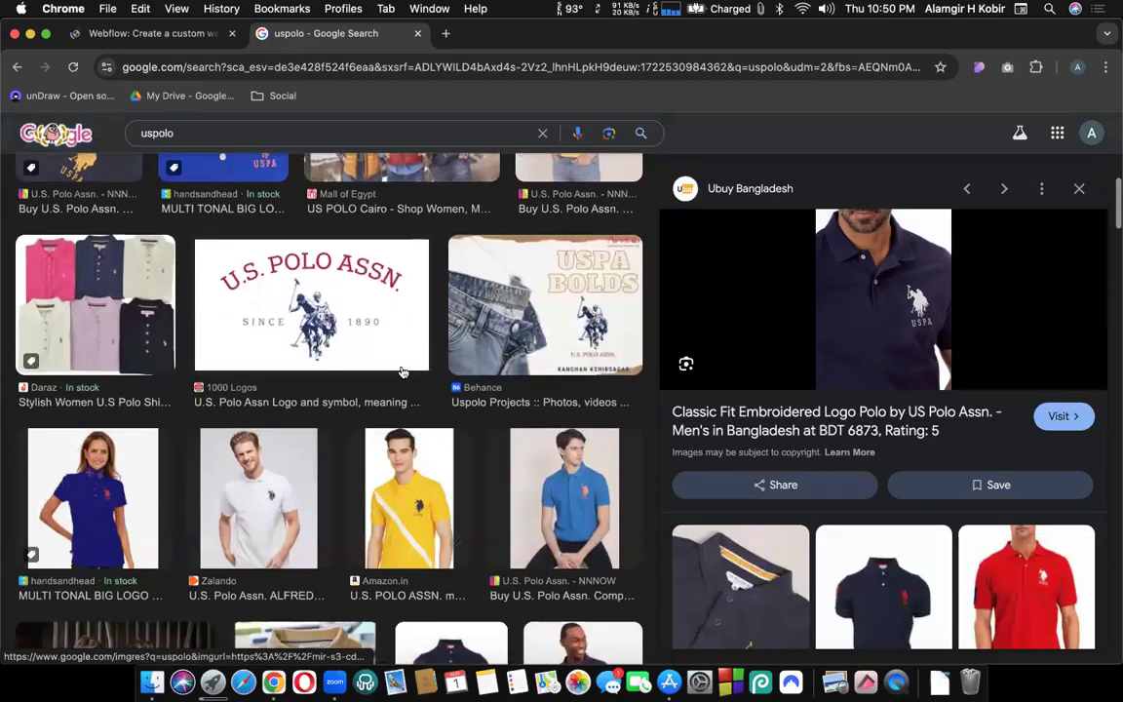
scroll(385, 503, "down", 1)
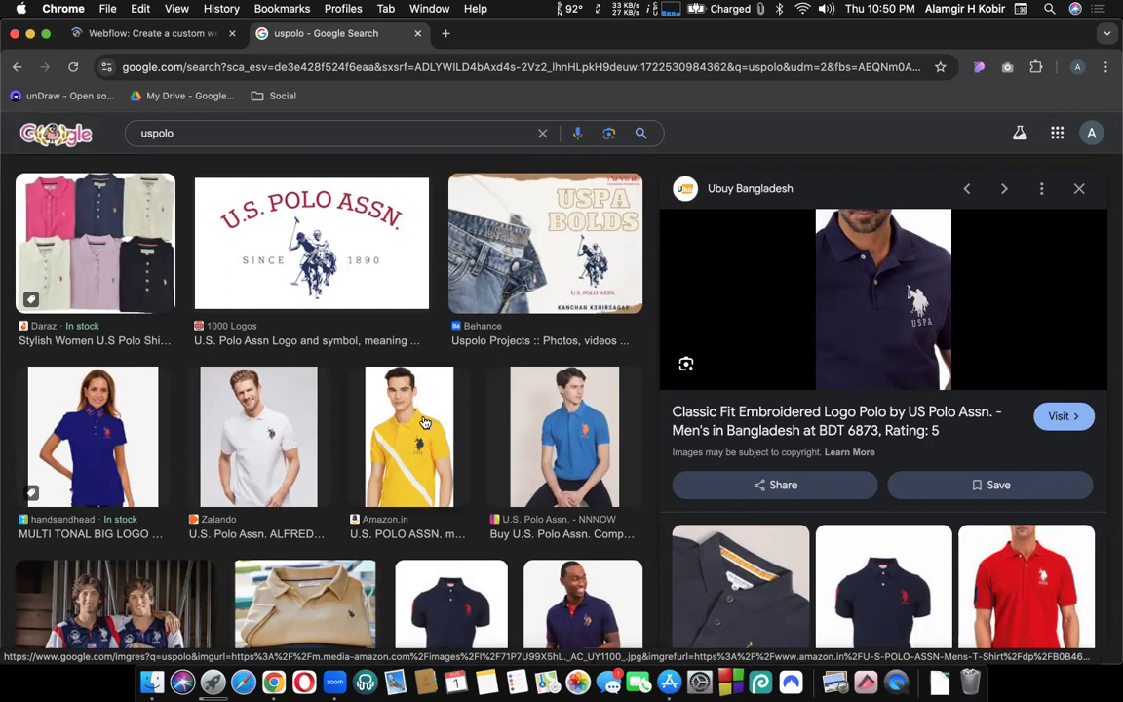
scroll(425, 422, "up", 10)
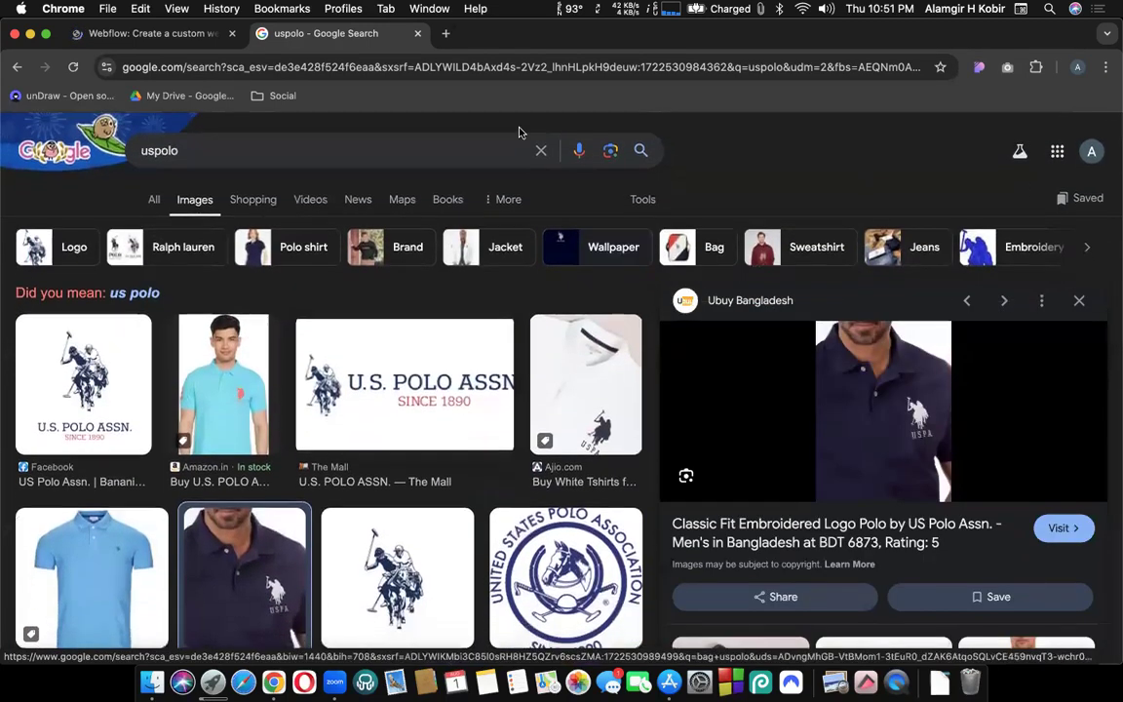
Close the uspolo tab to return to the Webflow homepage.
left_click(418, 34)
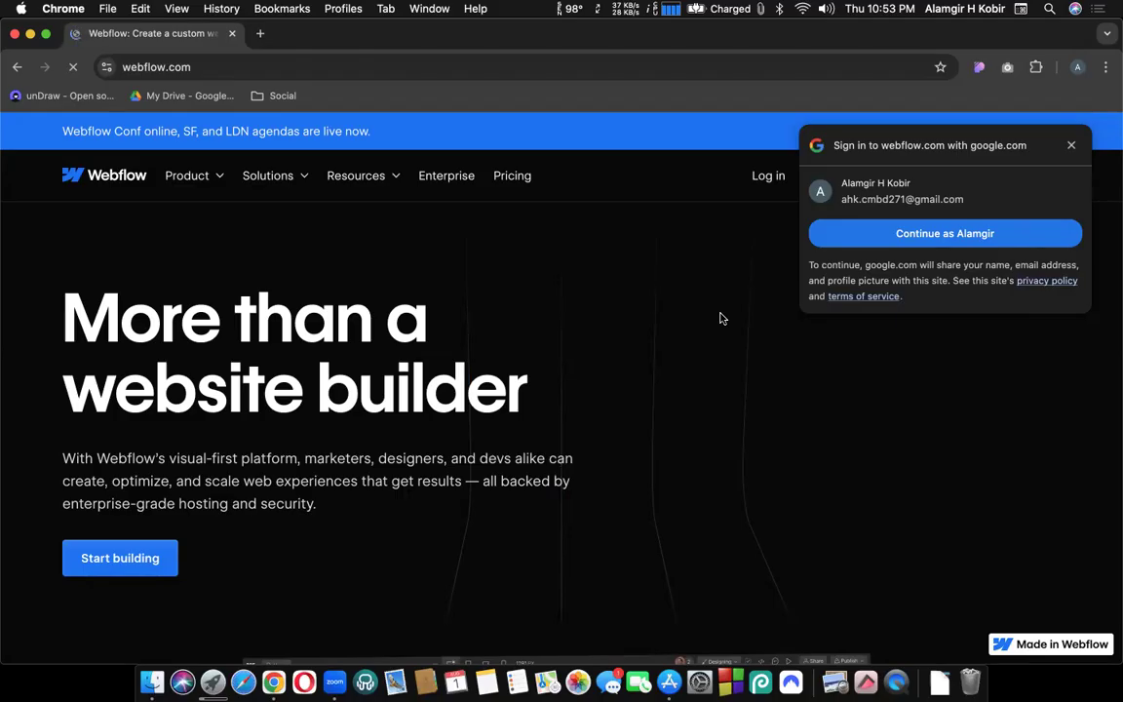
Open Webflow's pricing page in a new tab.
left_click(518, 183)
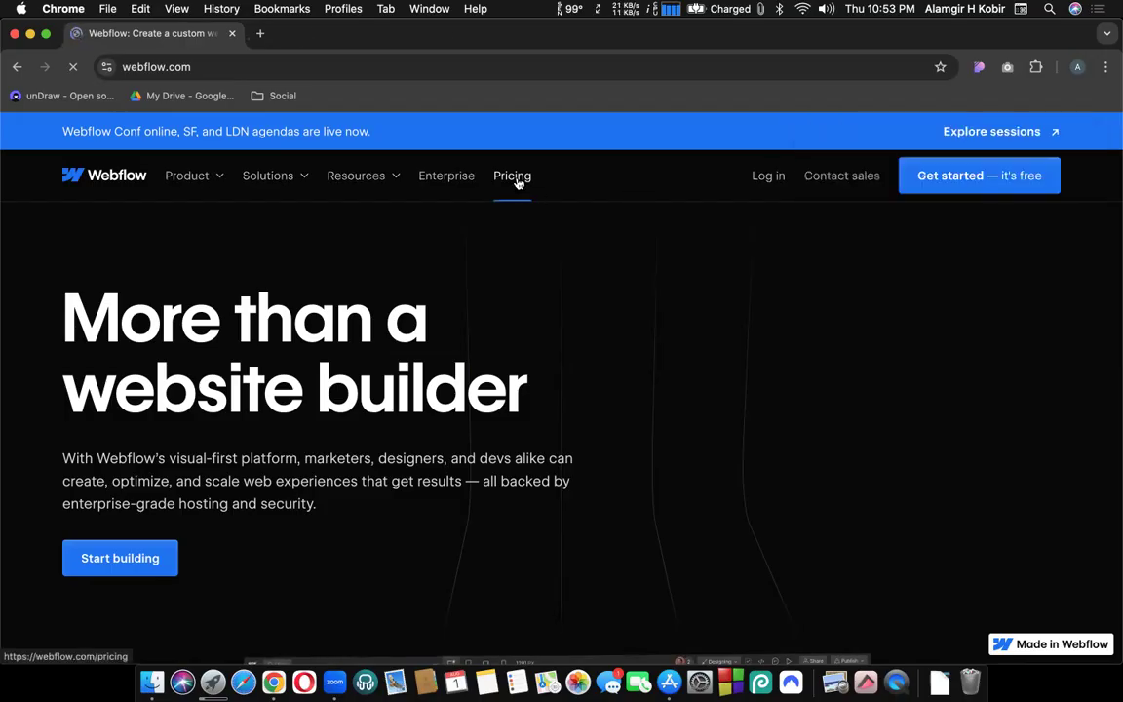
left_click(517, 183, "super")
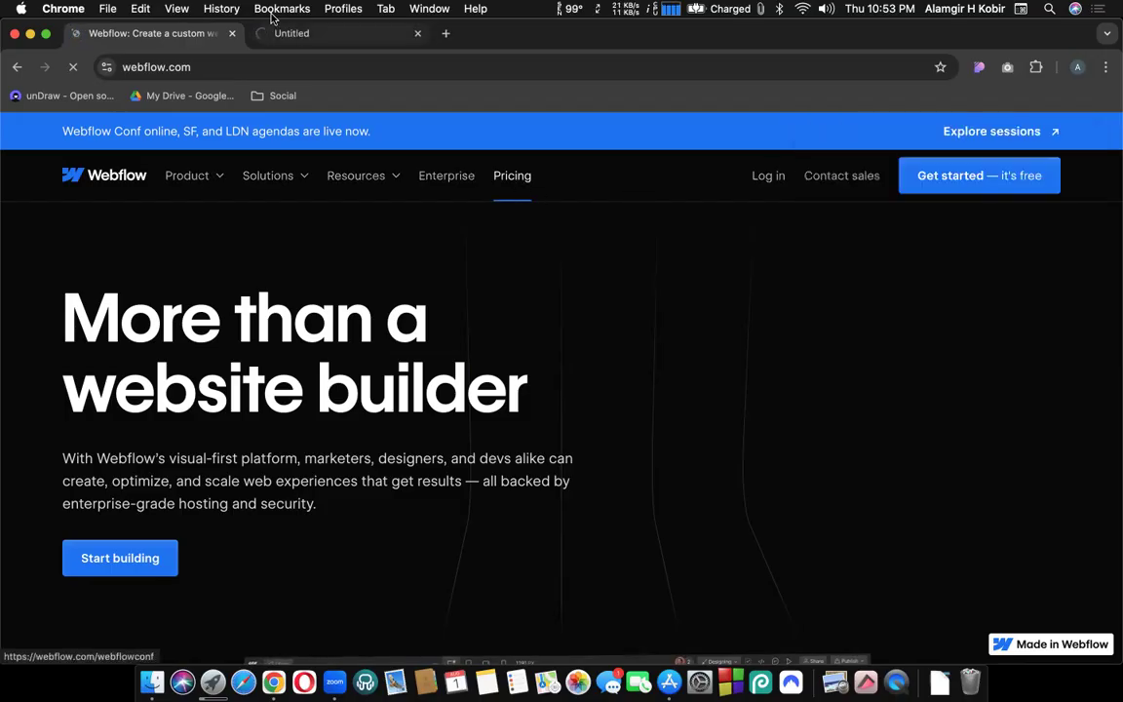
left_click(317, 34)
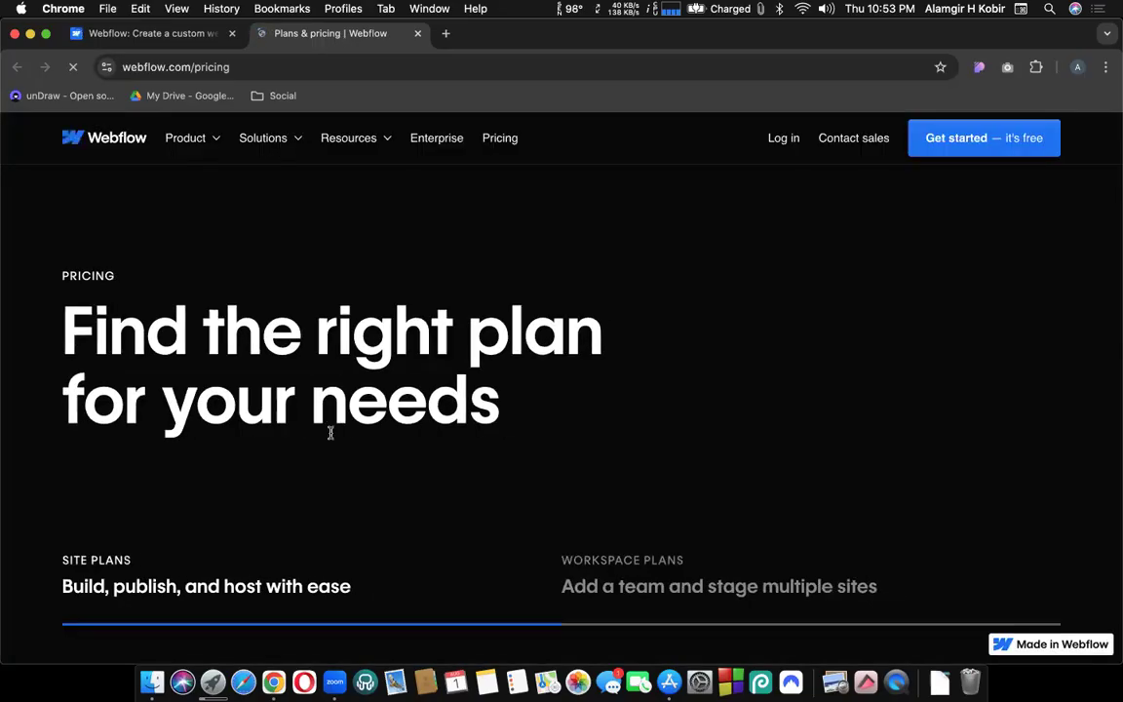
Scroll to the Starter, Basic $14, CMS $23, Business $39 and Enterprise plans and dismiss the Google sign-in prompt.
scroll(331, 433, "down", 3)
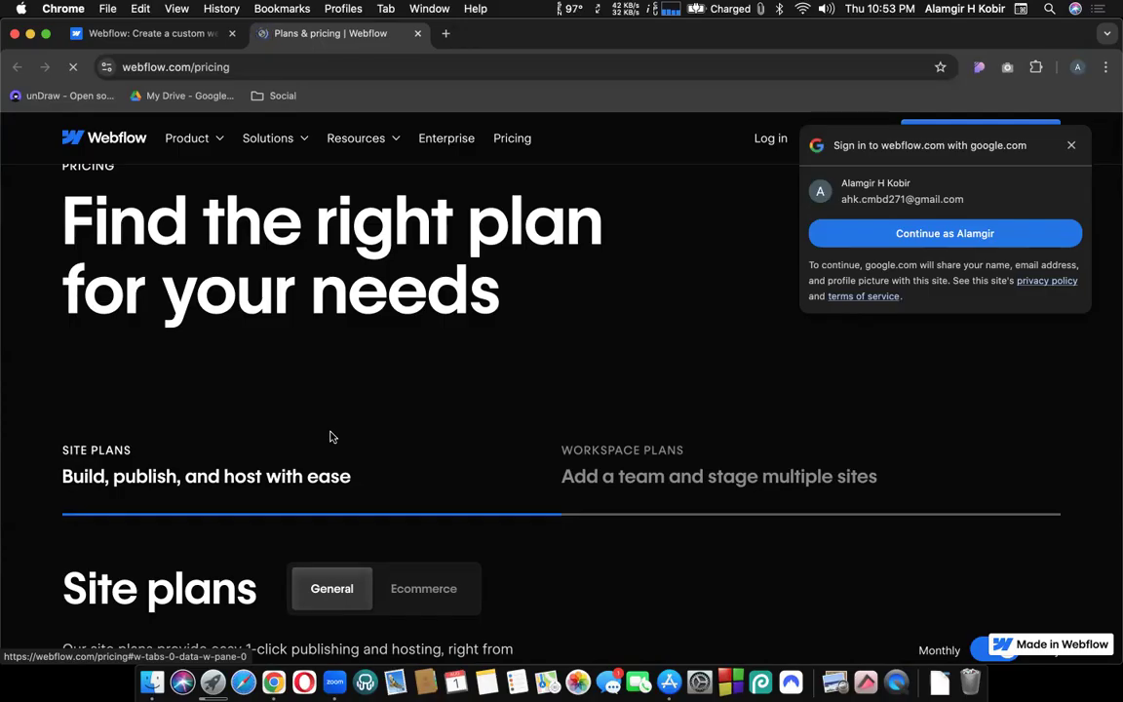
scroll(339, 338, "down", 1)
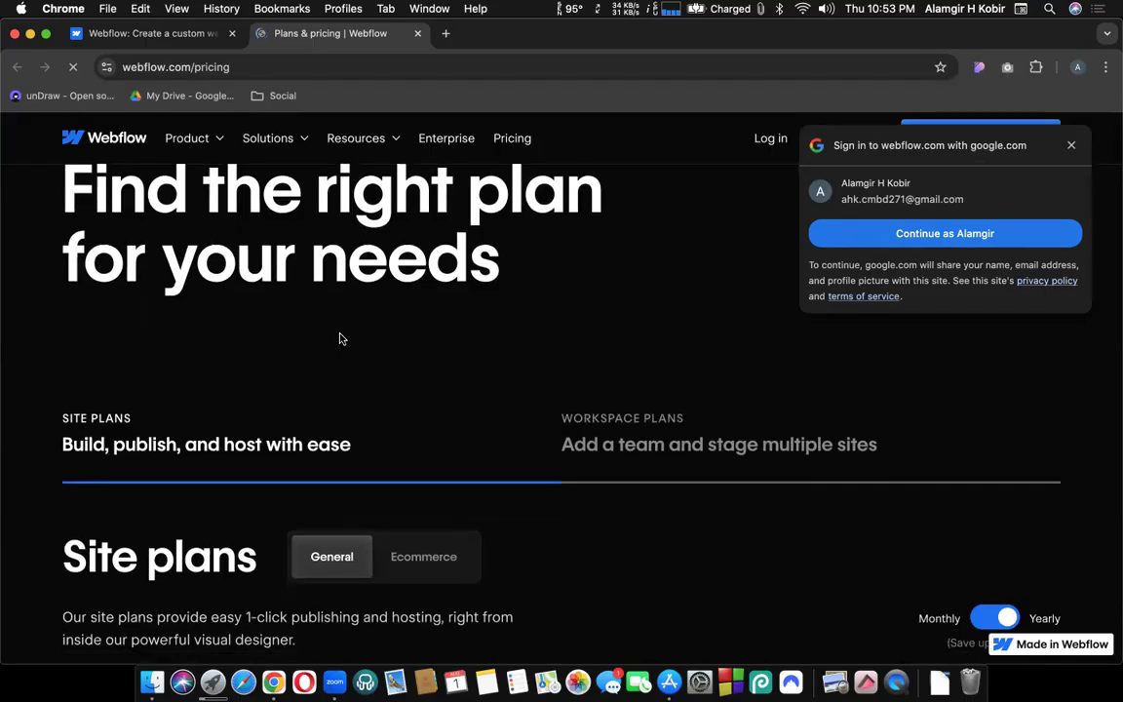
scroll(340, 339, "down", 5)
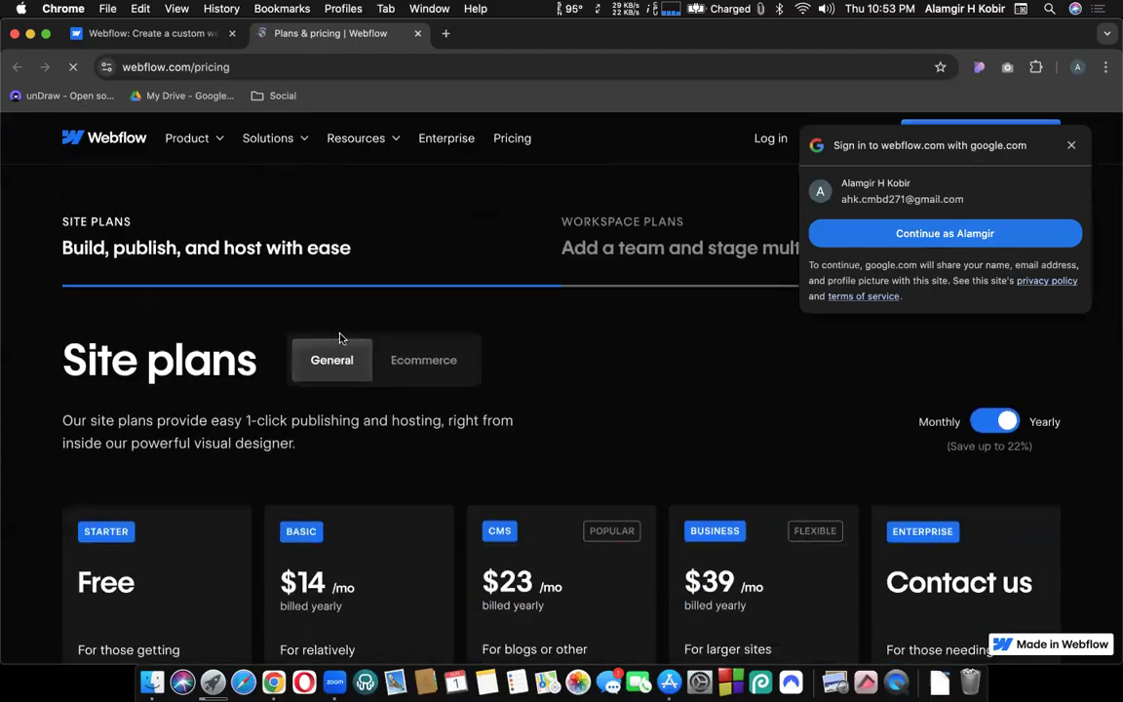
scroll(339, 339, "down", 8)
scroll(339, 338, "up", 5)
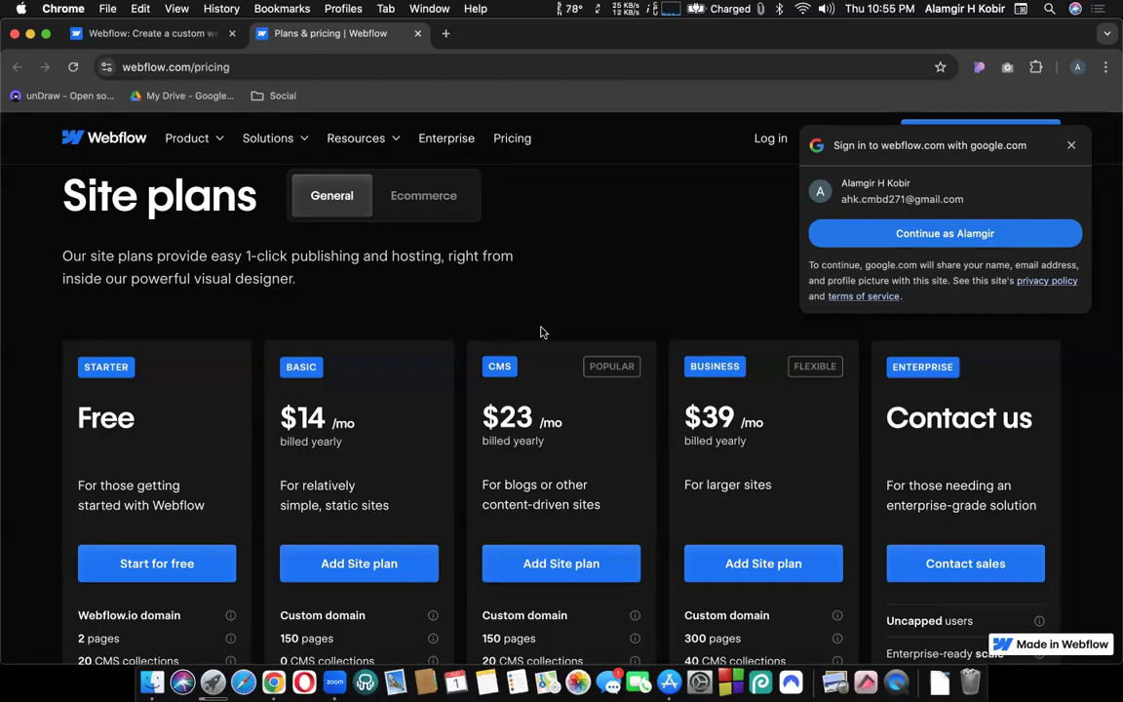
scroll(541, 331, "down", 2)
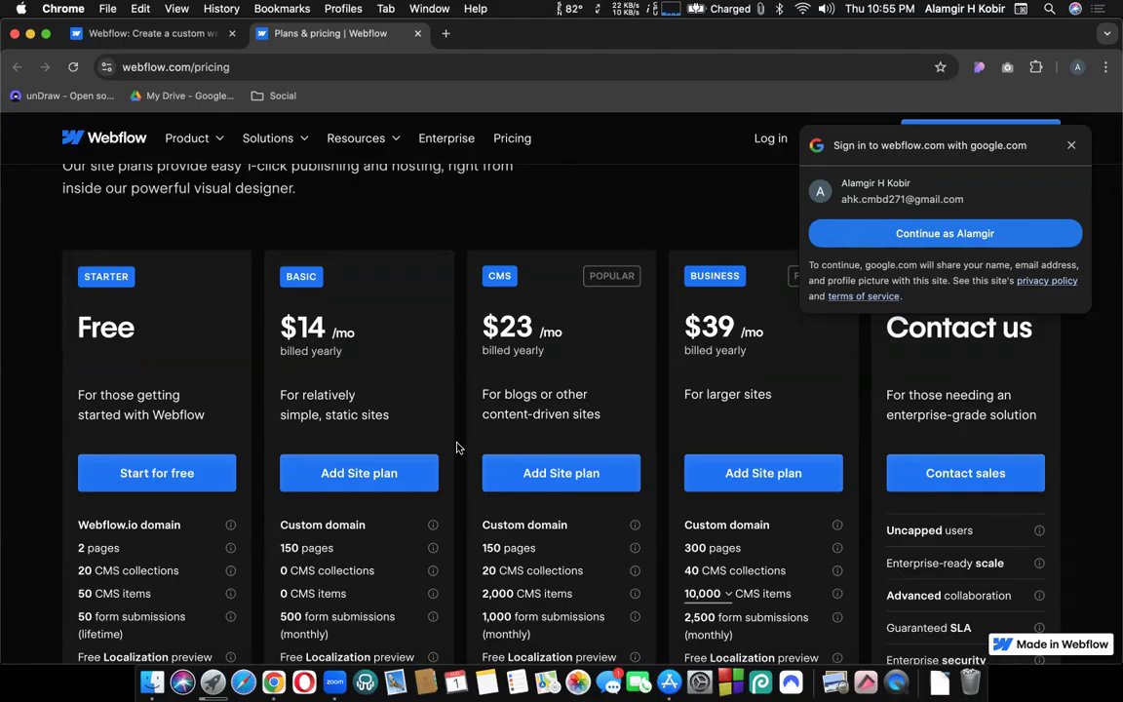
scroll(457, 448, "down", 2)
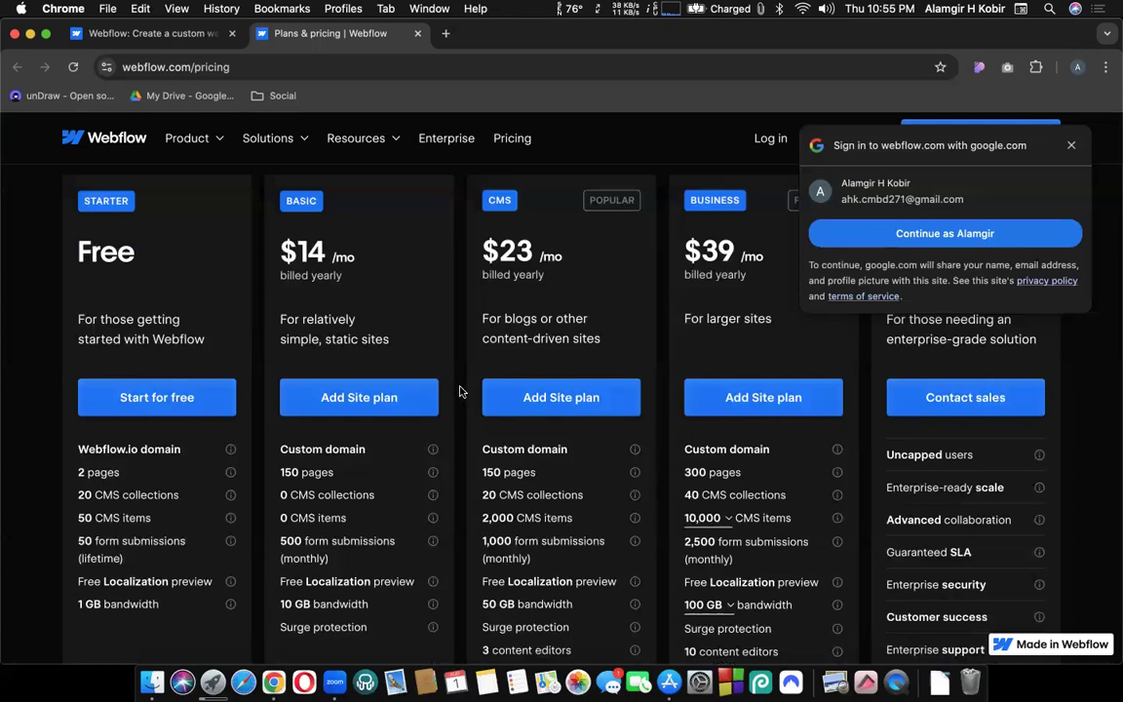
scroll(461, 393, "down", 1)
scroll(463, 393, "down", 2)
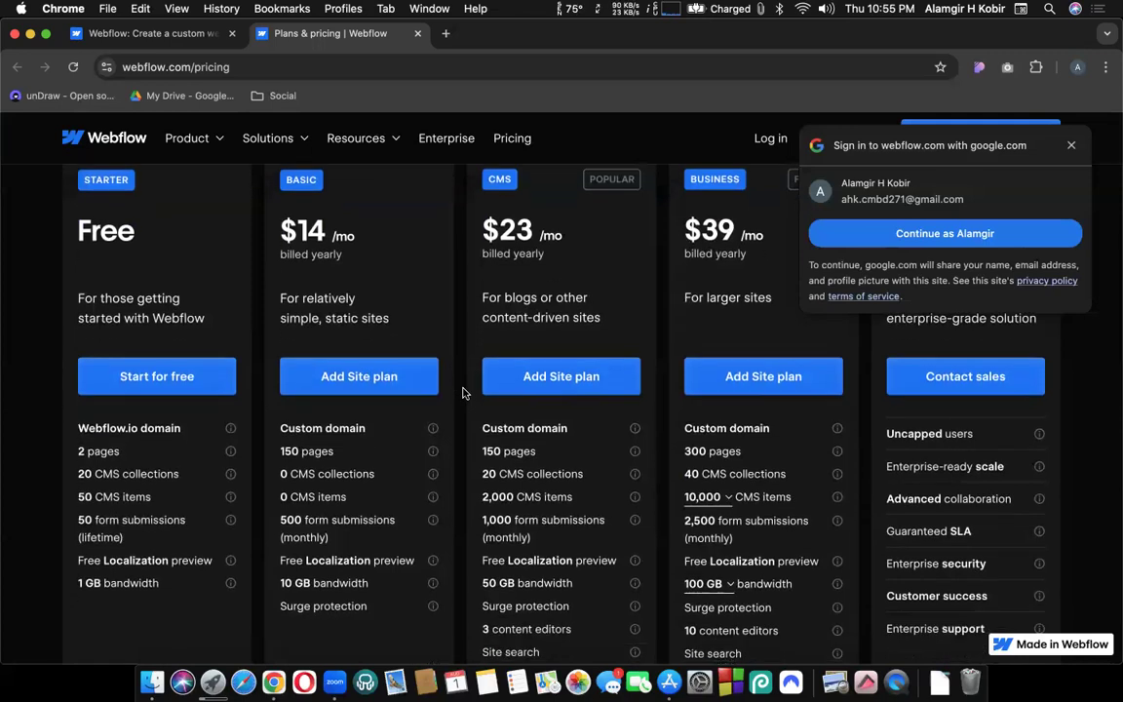
scroll(463, 392, "down", 3)
scroll(458, 430, "up", 4)
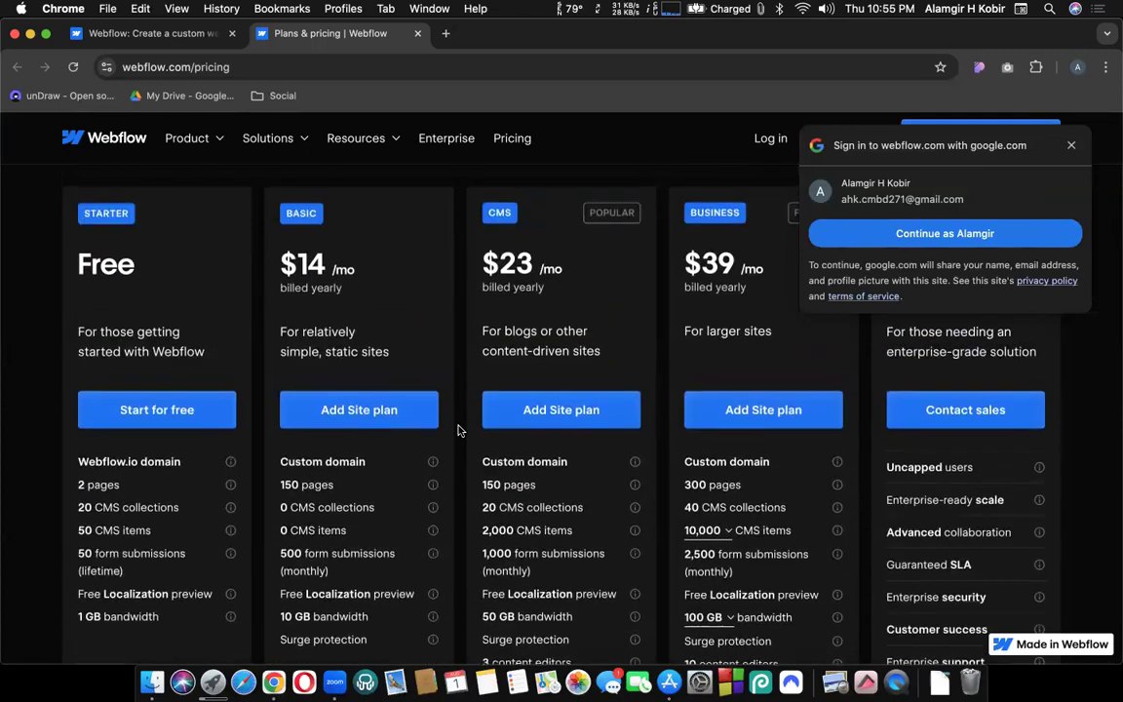
scroll(458, 430, "up", 1)
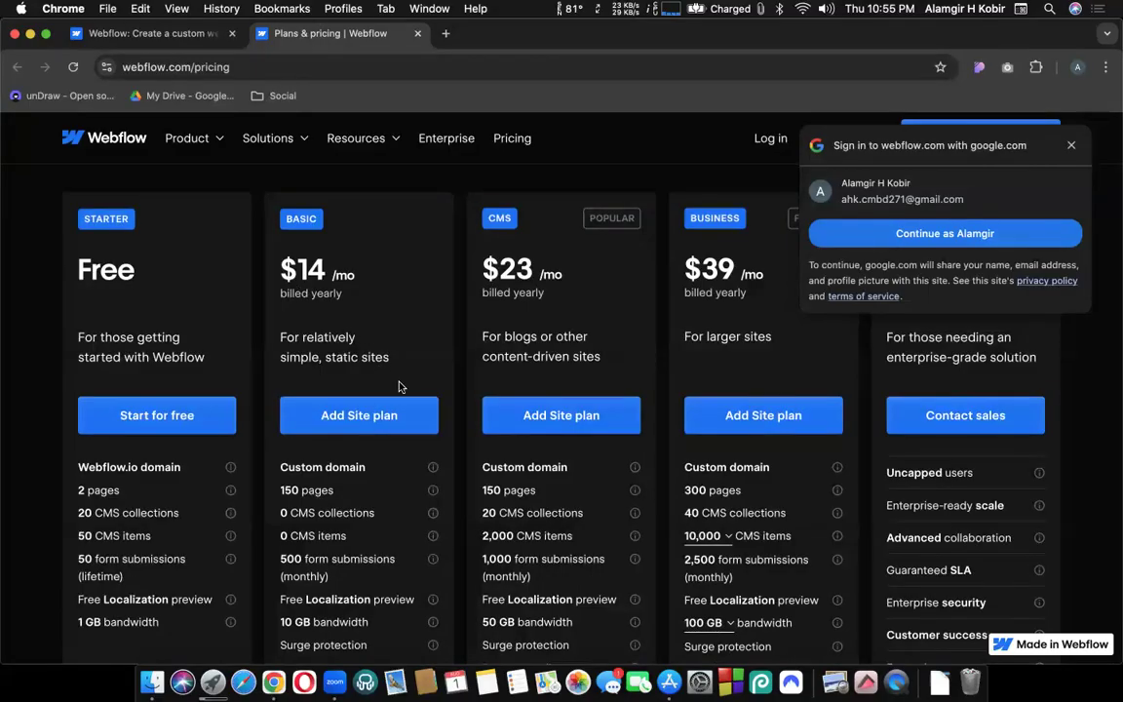
scroll(375, 336, "up", 2)
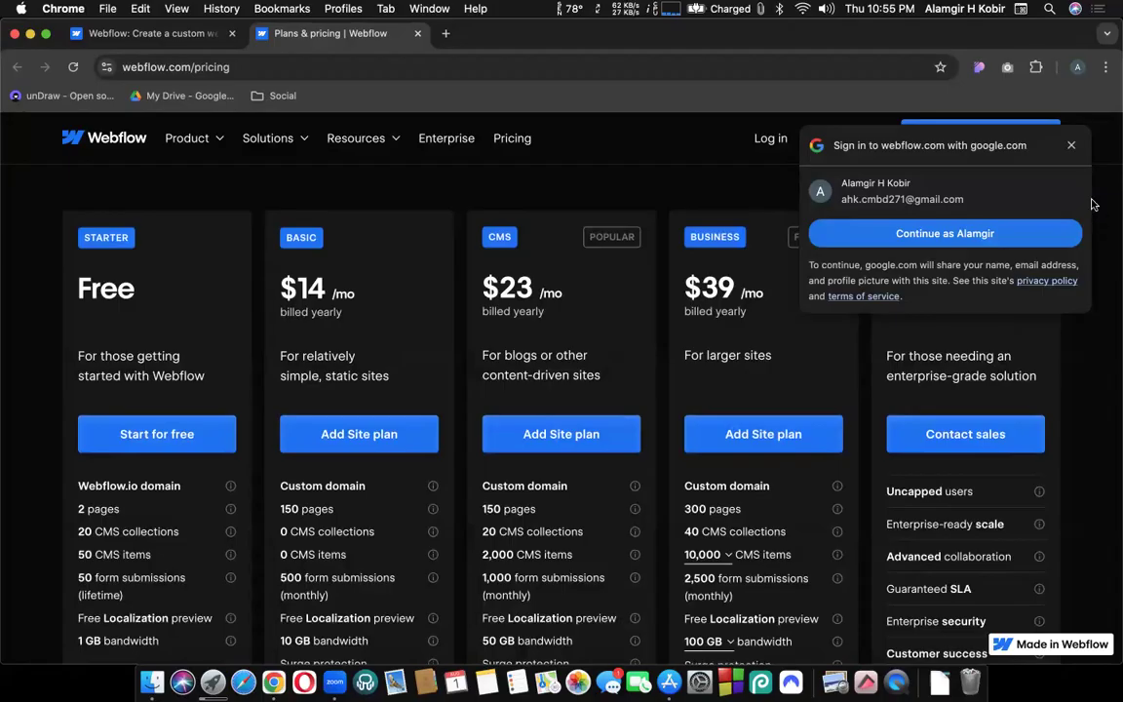
left_click(1071, 145)
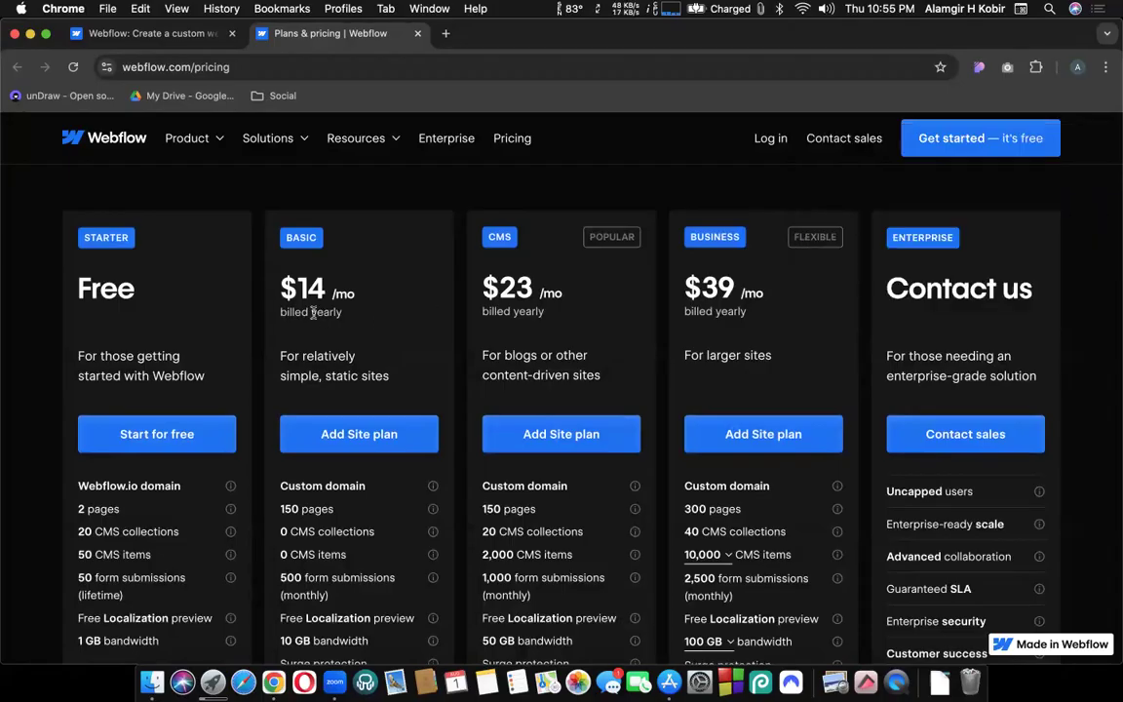
double_click(317, 312)
scroll(317, 317, "up", 1)
left_click(370, 303)
scroll(370, 303, "up", 3)
left_click(994, 240)
scroll(873, 289, "down", 3)
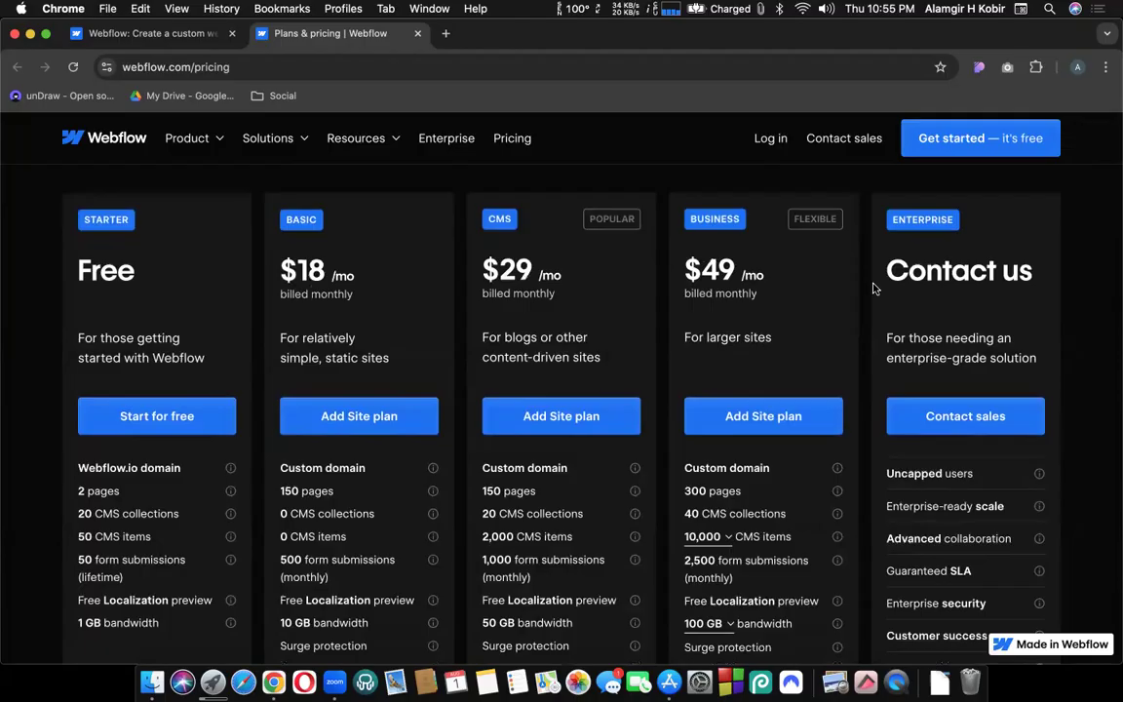
scroll(978, 201, "up", 2)
left_click(1011, 195)
scroll(606, 275, "down", 3)
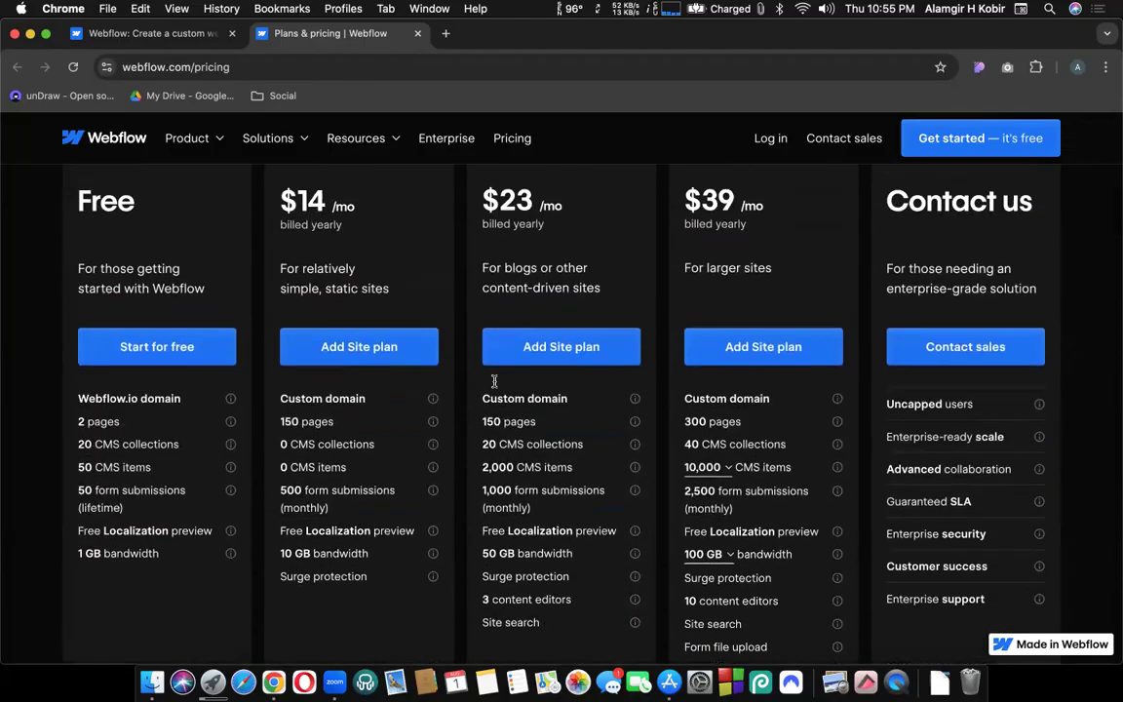
scroll(494, 381, "up", 1)
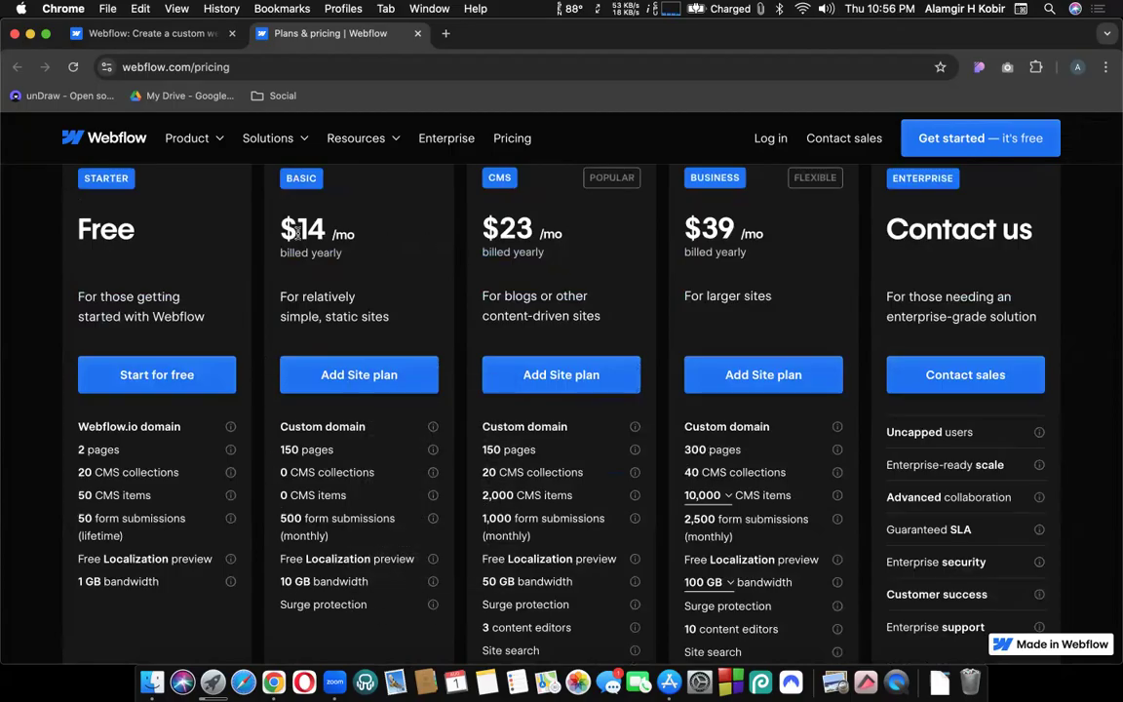
left_click_drag(297, 230, 322, 231)
key("super+c")
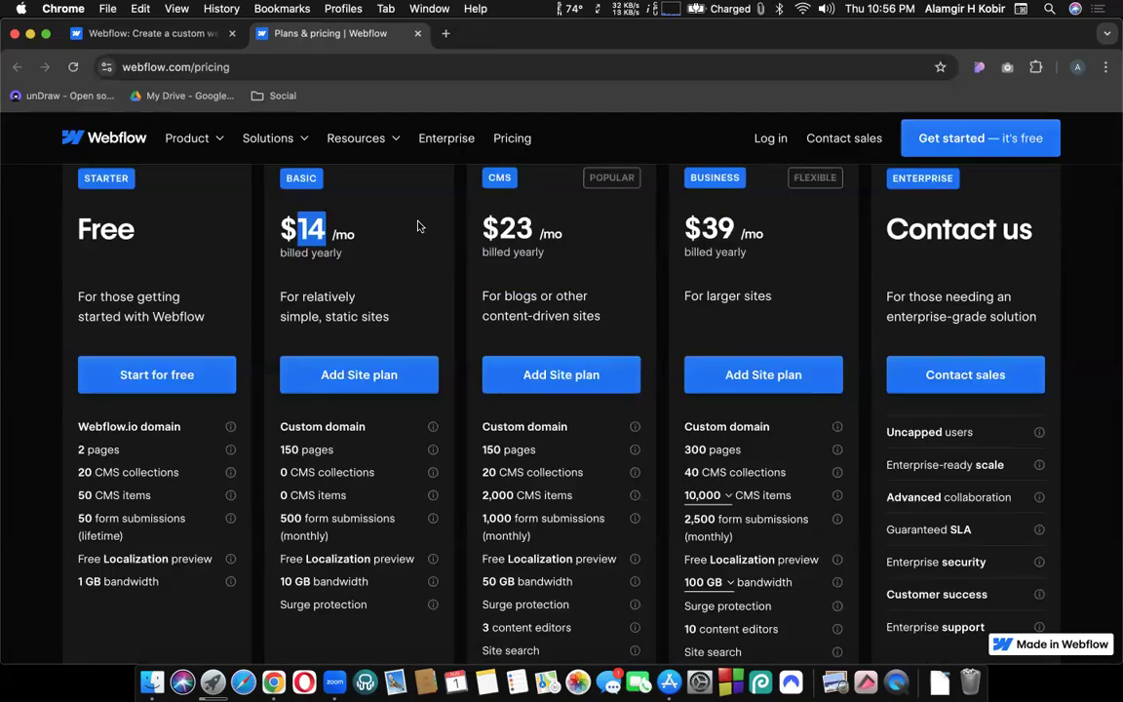
key("super+space")
key("super+v")
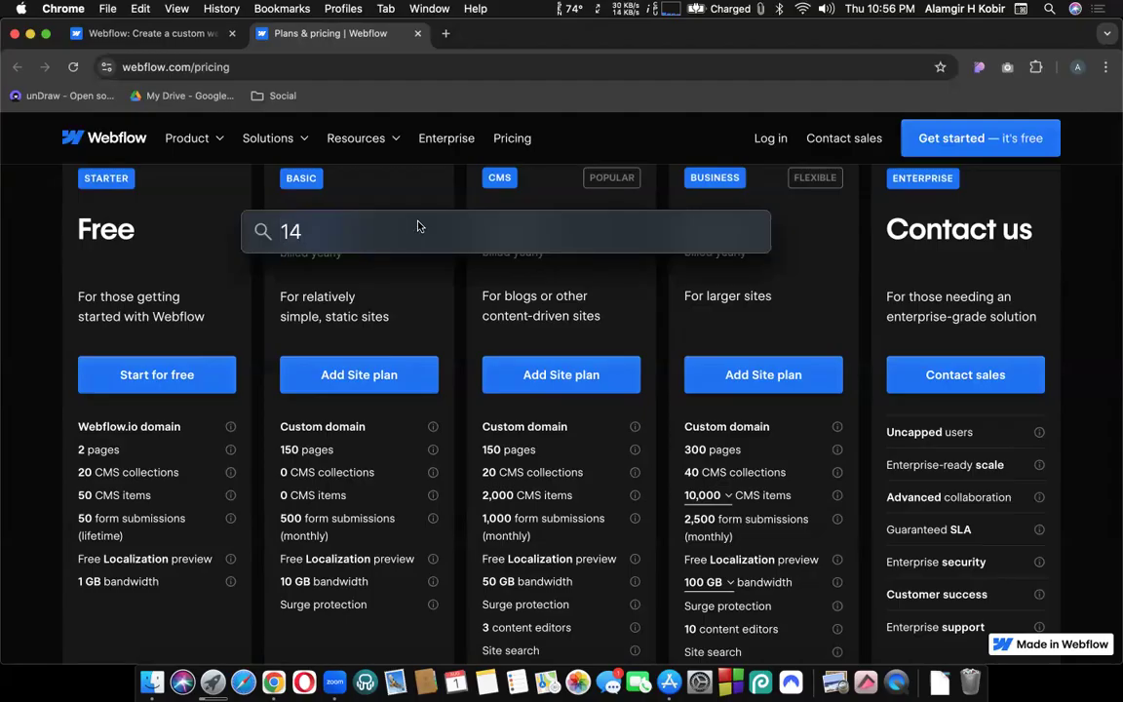
type("*12")
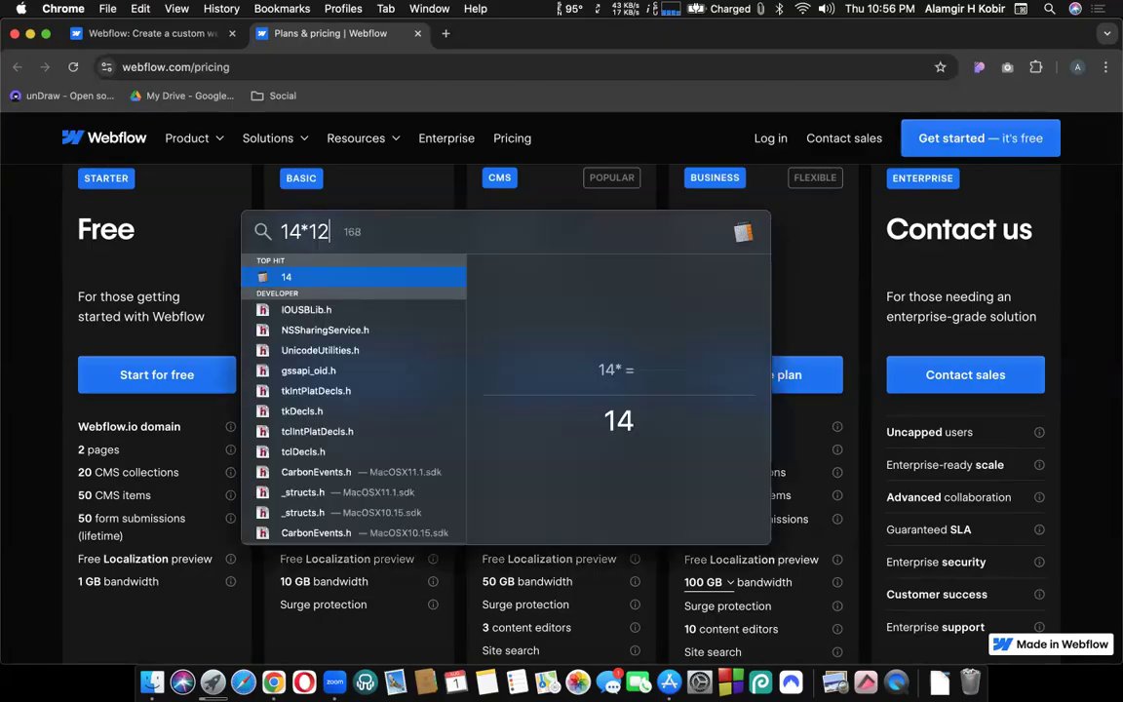
key("Escape")
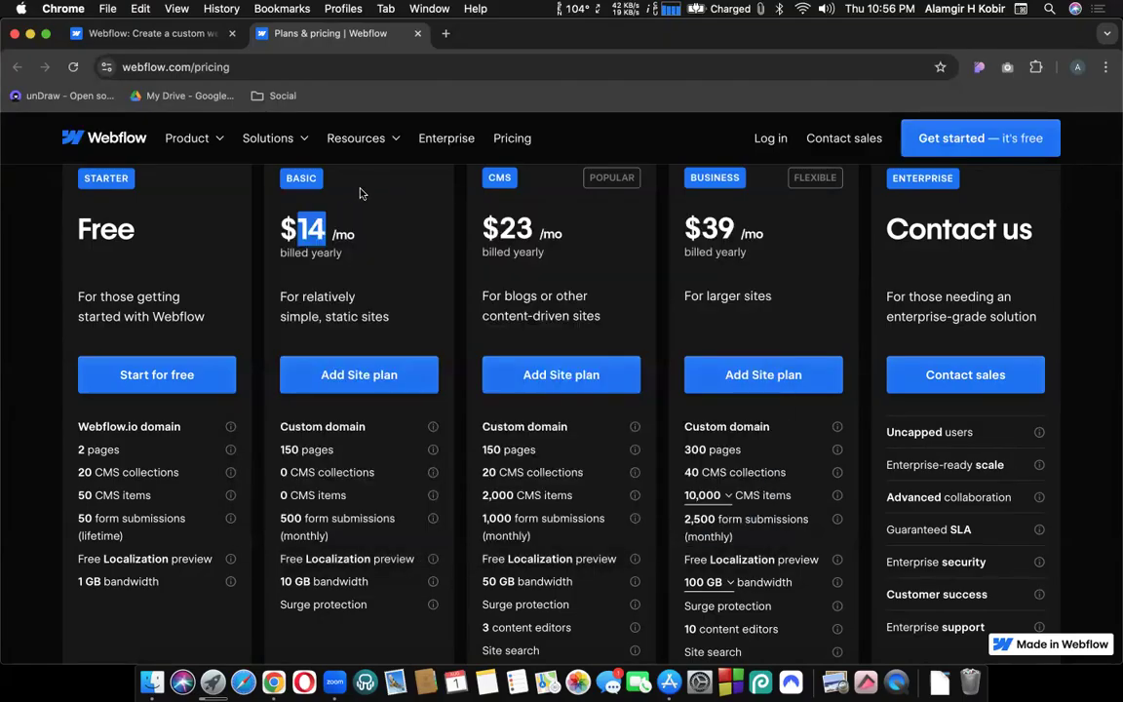
left_click(359, 259)
scroll(276, 283, "up", 1)
scroll(276, 284, "down", 1)
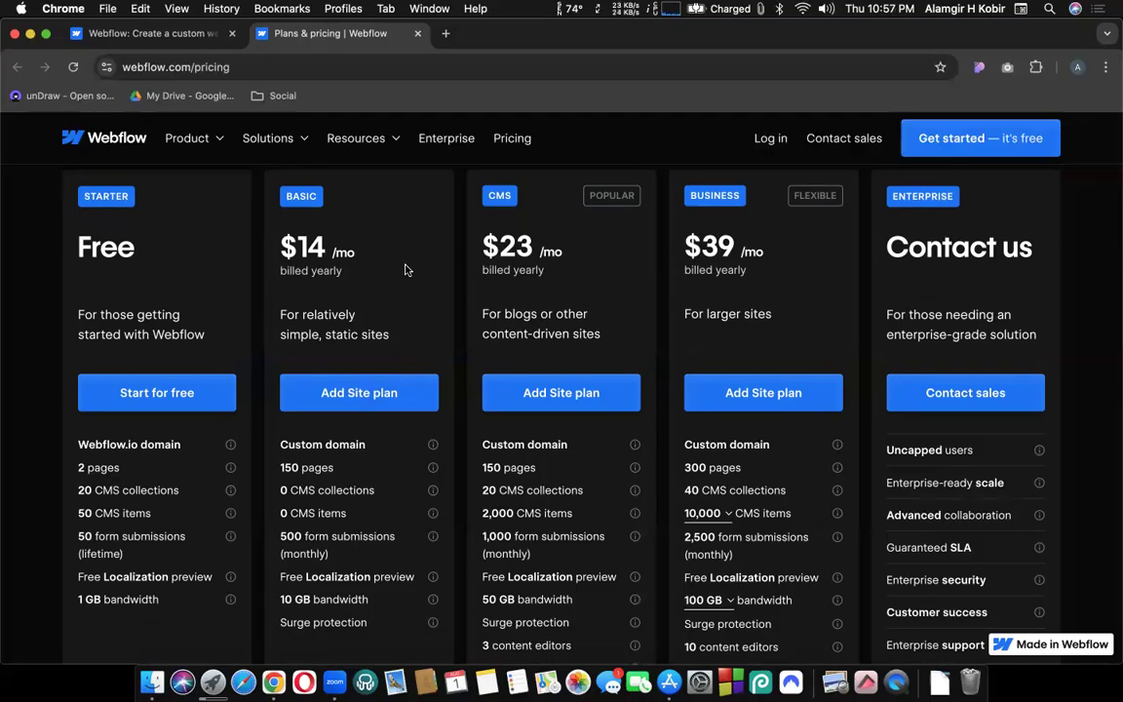
scroll(376, 458, "down", 5)
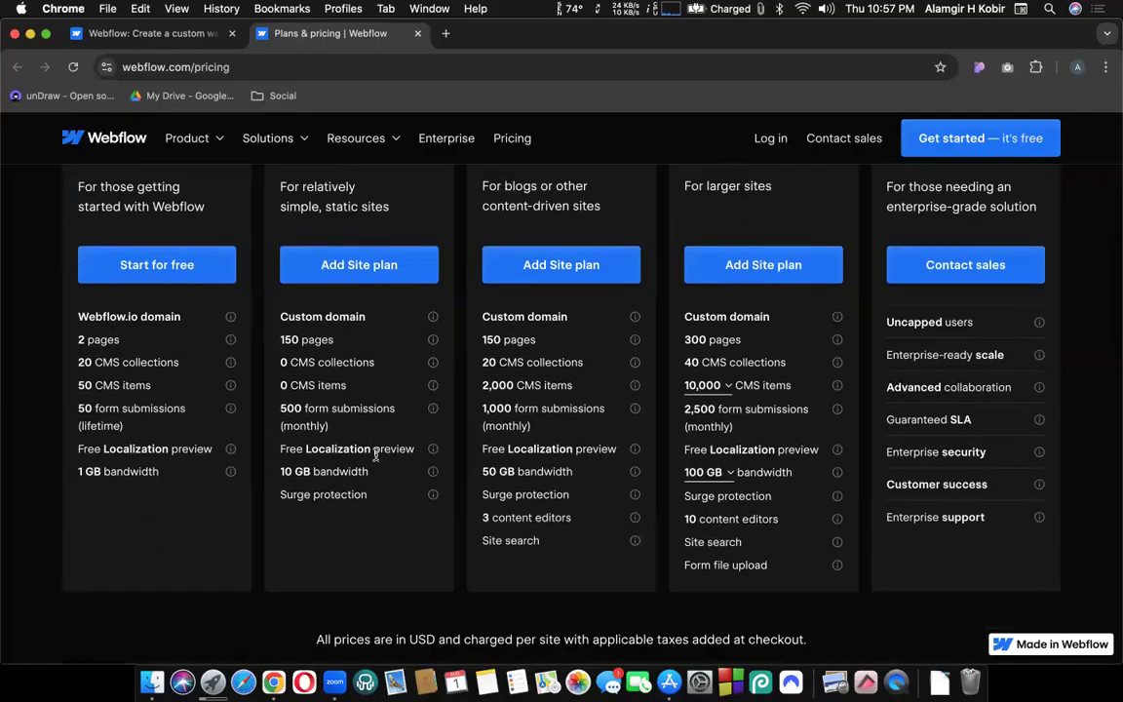
scroll(376, 456, "up", 5)
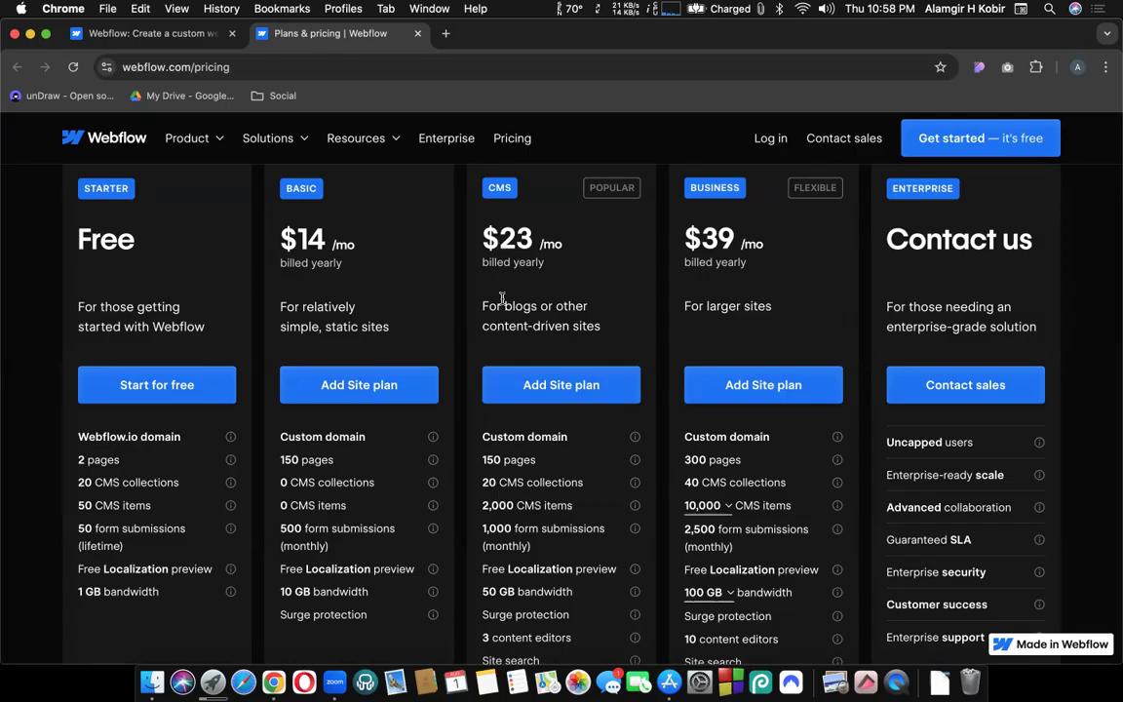
scroll(502, 297, "up", 5)
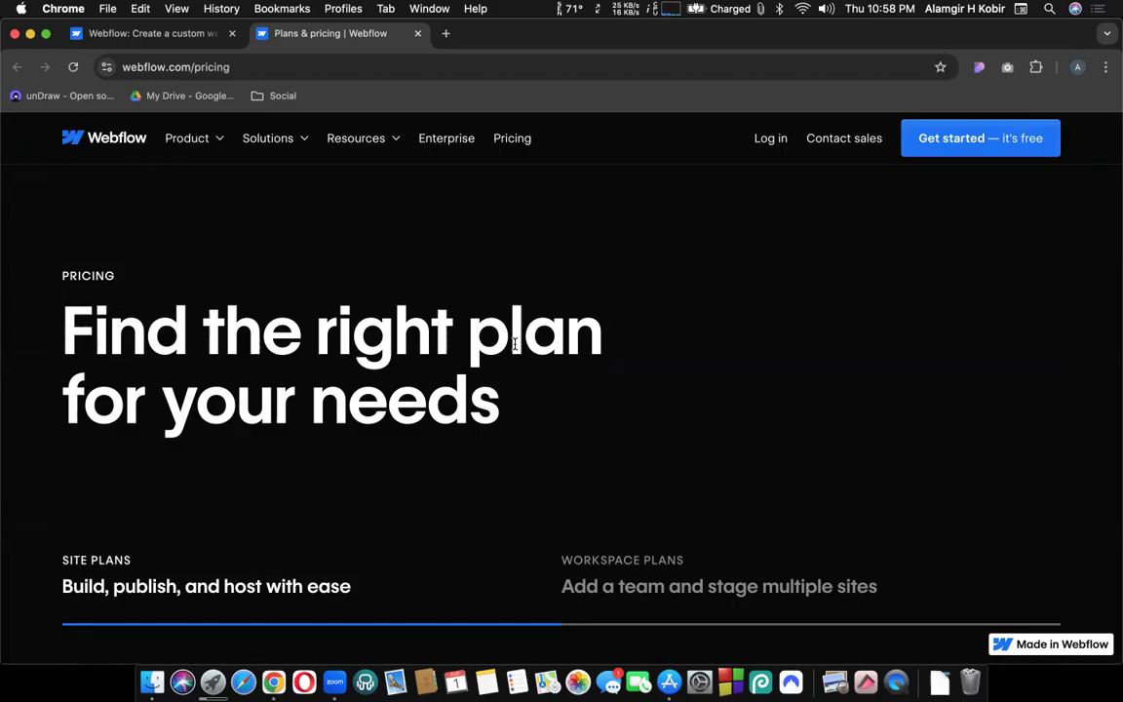
scroll(647, 466, "down", 2)
scroll(648, 439, "up", 2)
Return to the Webflow homepage, close the sign-up panel, and scroll to the customer logos.
left_click(109, 141)
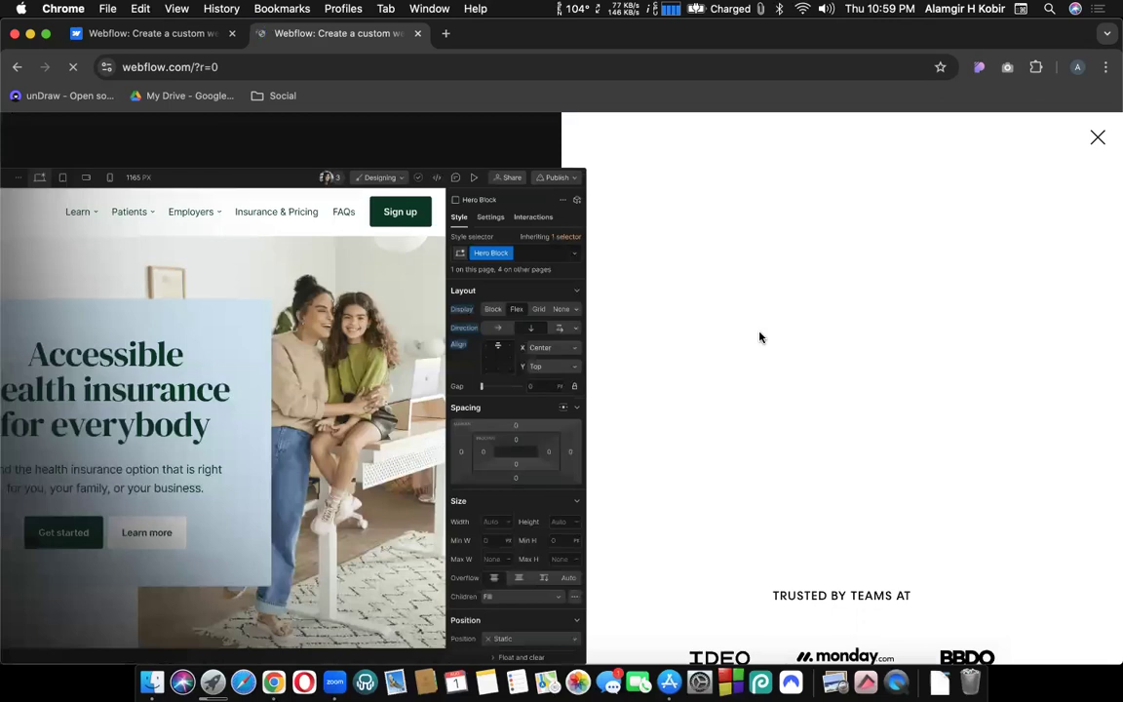
left_click(1097, 139)
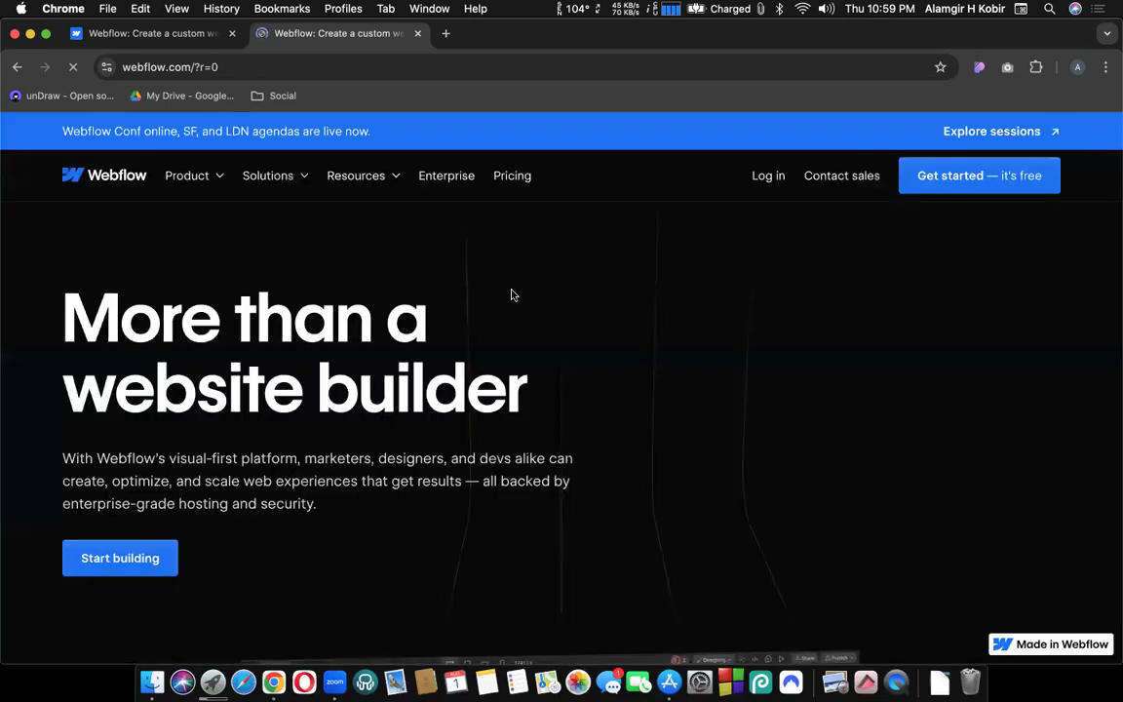
scroll(512, 294, "down", 3)
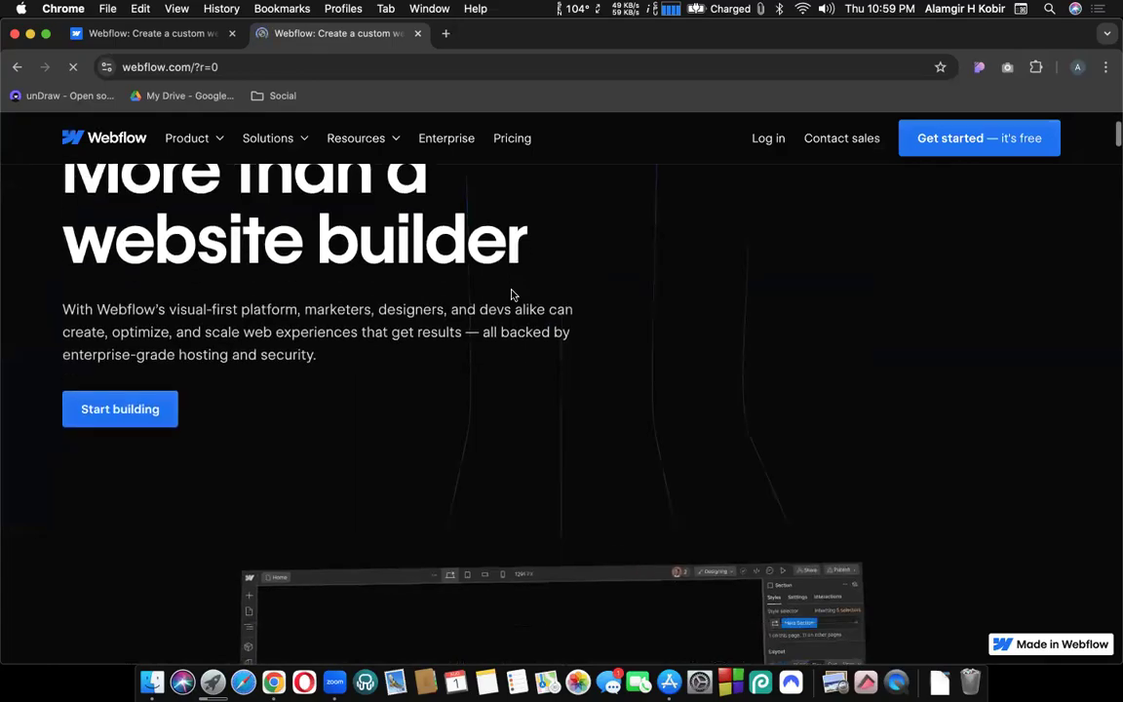
scroll(512, 294, "down", 2)
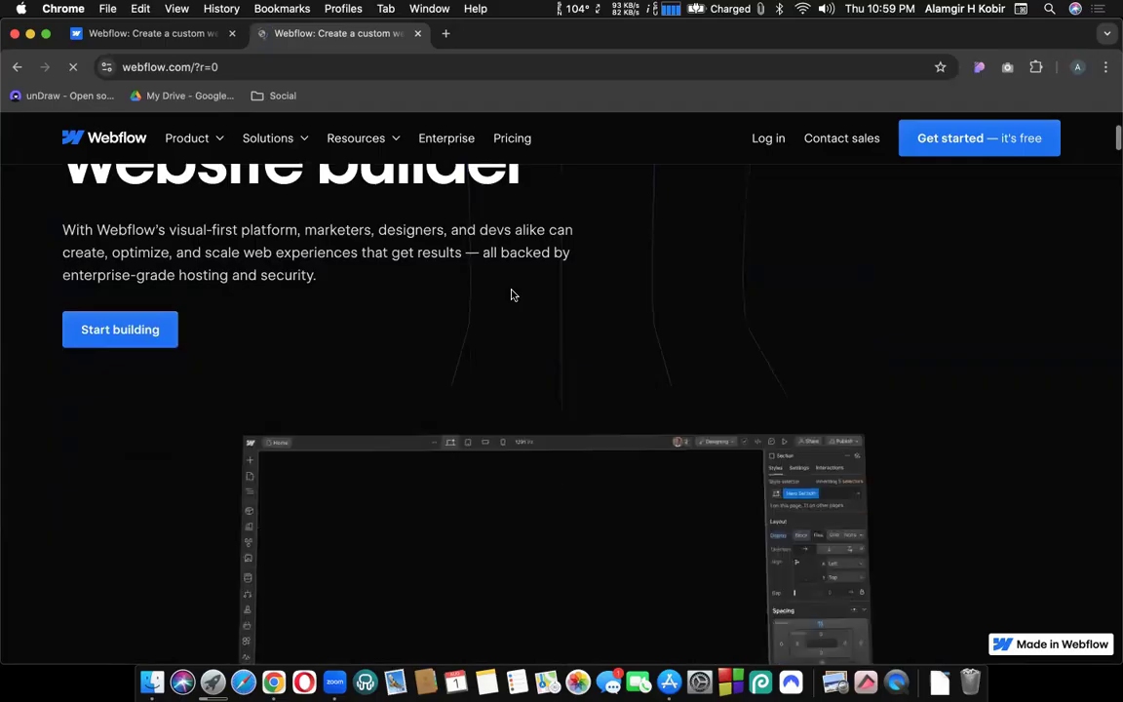
scroll(512, 295, "down", 2)
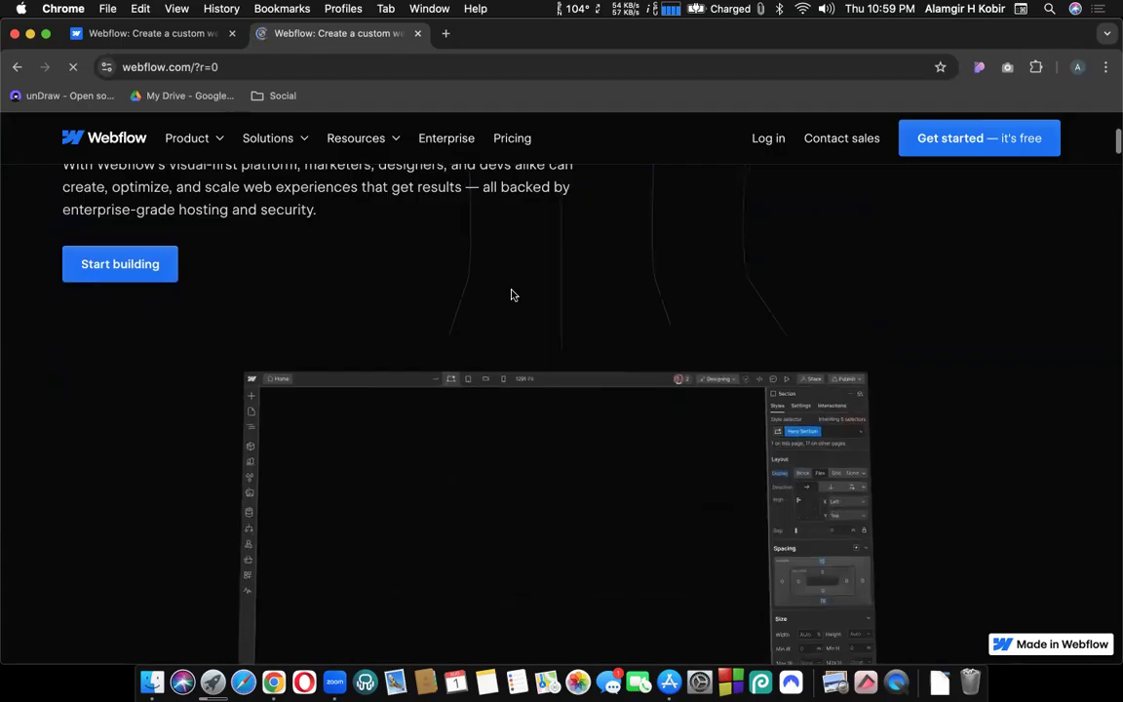
scroll(532, 329, "down", 5)
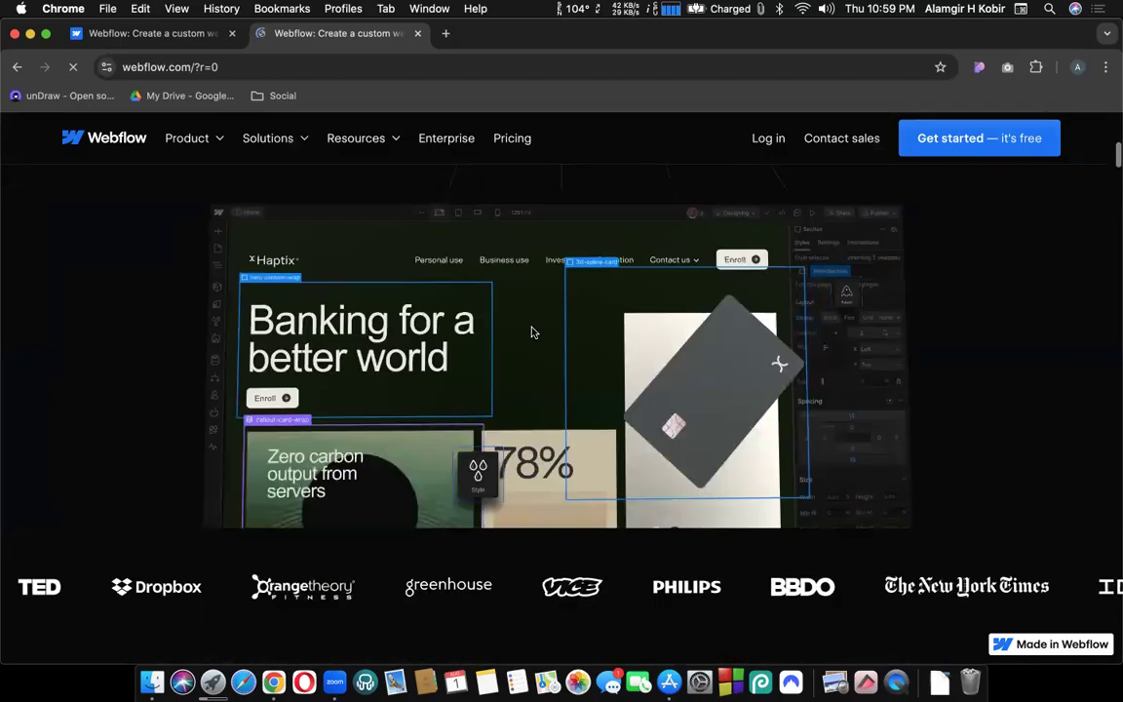
scroll(531, 330, "down", 1)
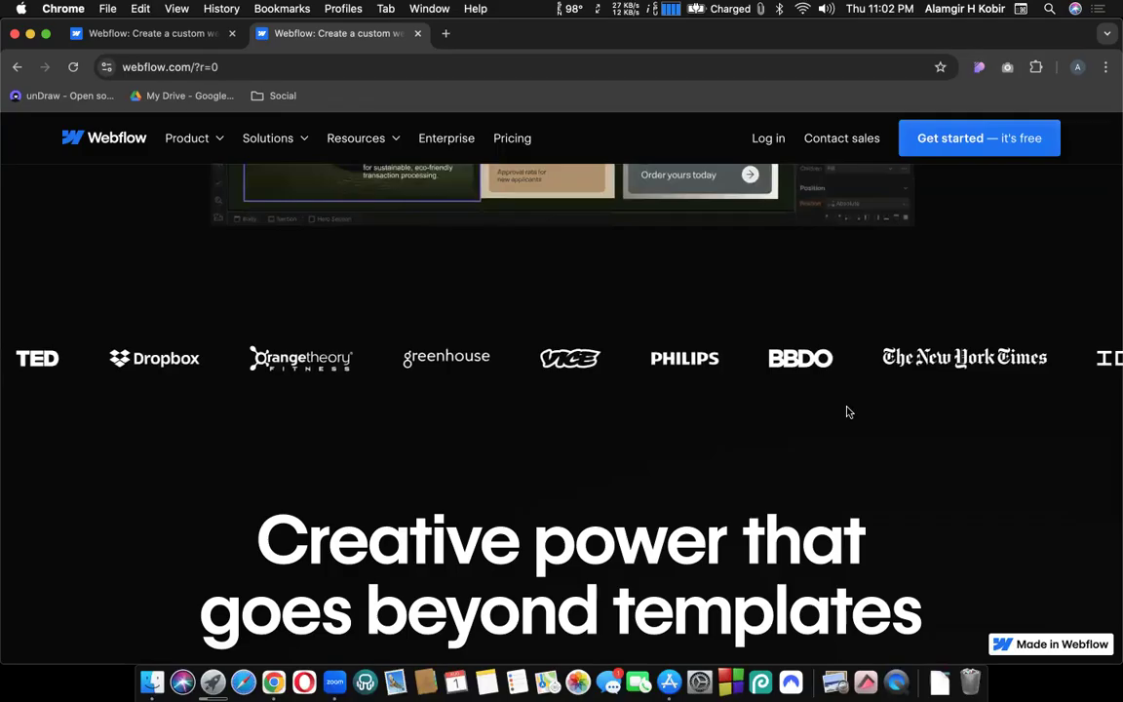
Scroll the homepage through customer stories, CMS and Apps down to SEO and Localization.
scroll(847, 410, "down", 3)
scroll(847, 410, "up", 3)
scroll(847, 410, "down", 2)
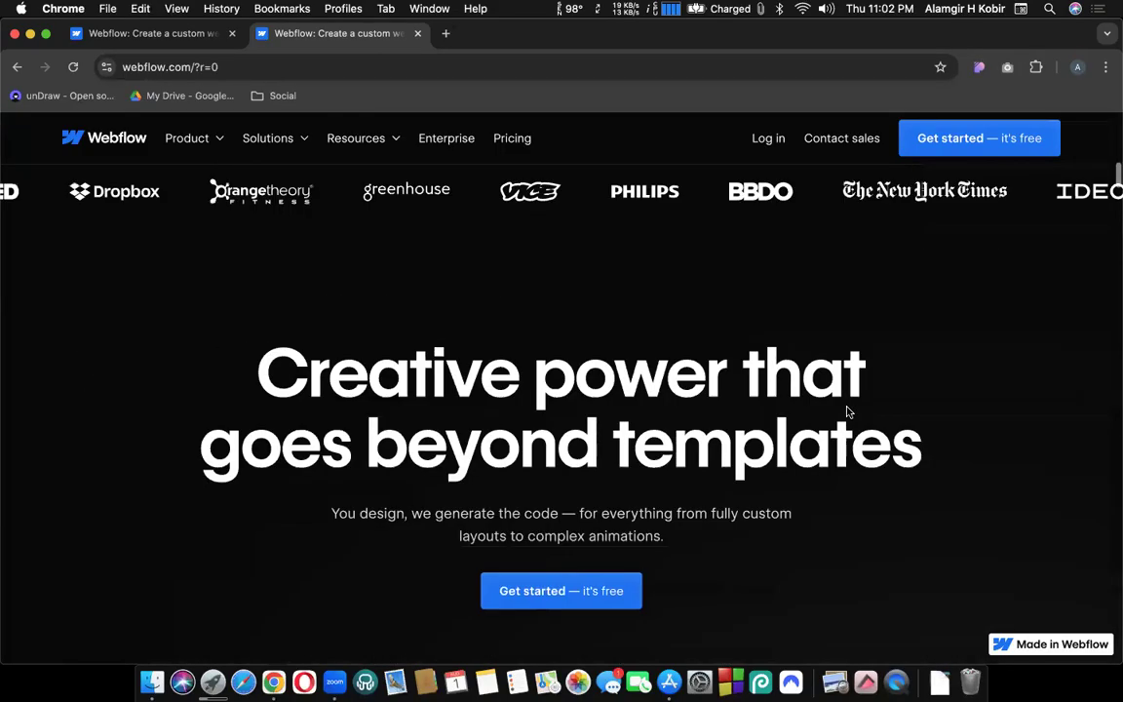
scroll(605, 377, "down", 3)
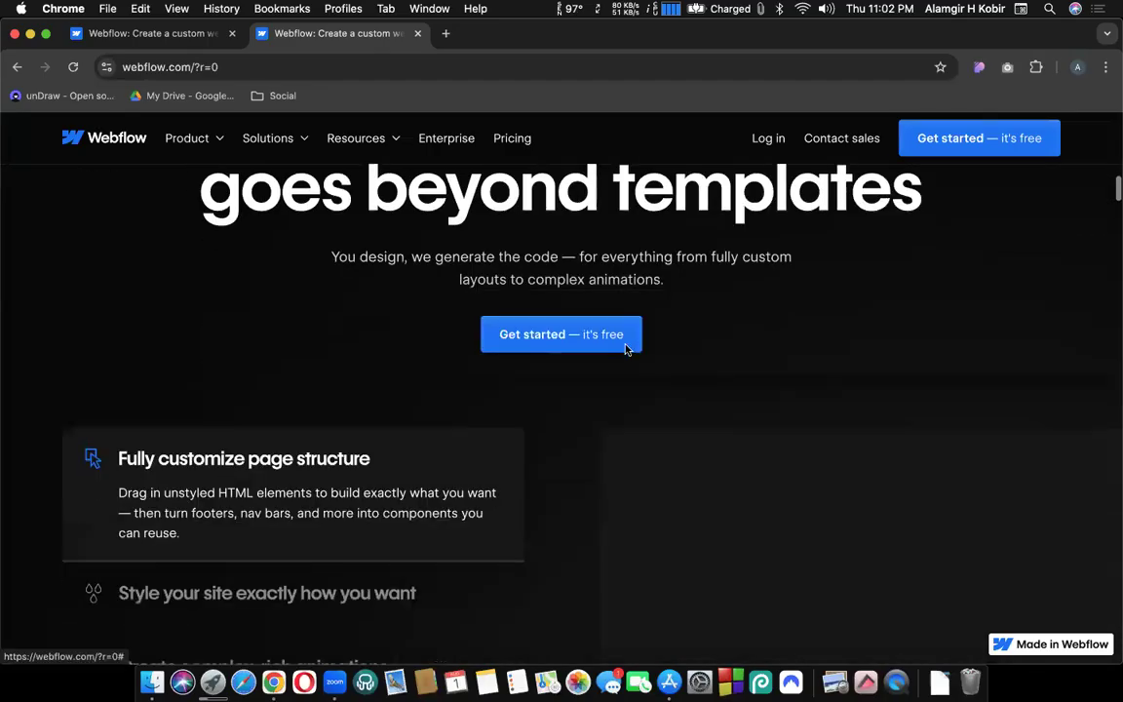
scroll(626, 348, "down", 1)
scroll(588, 372, "down", 5)
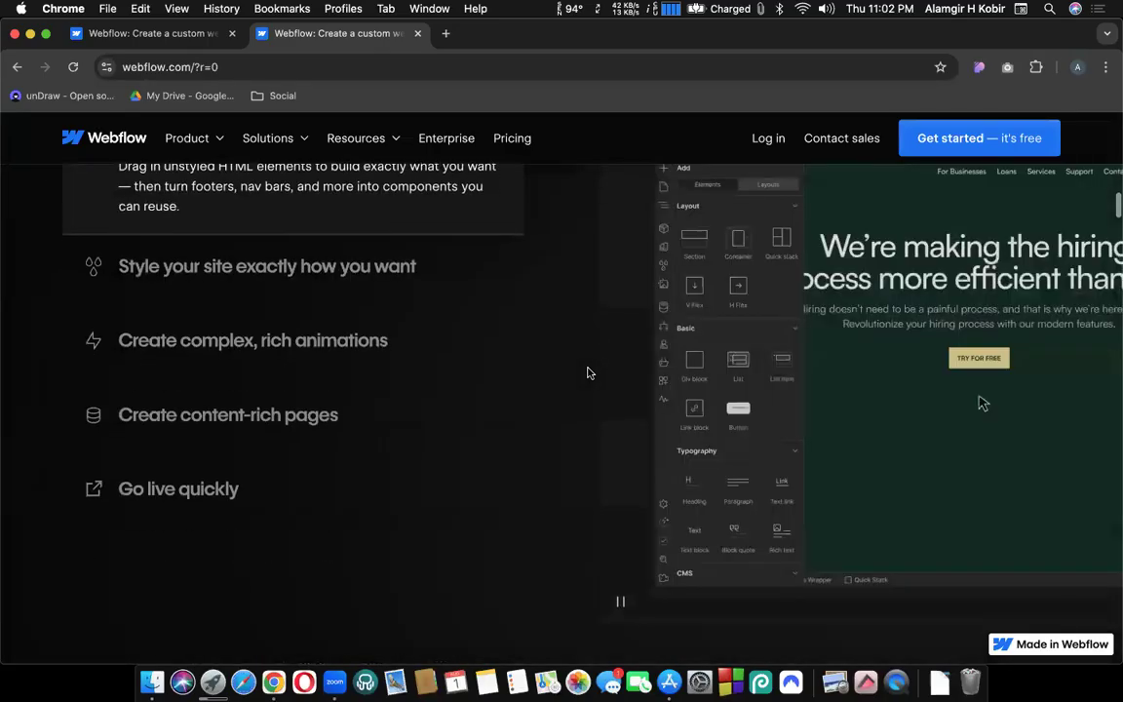
scroll(588, 372, "down", 3)
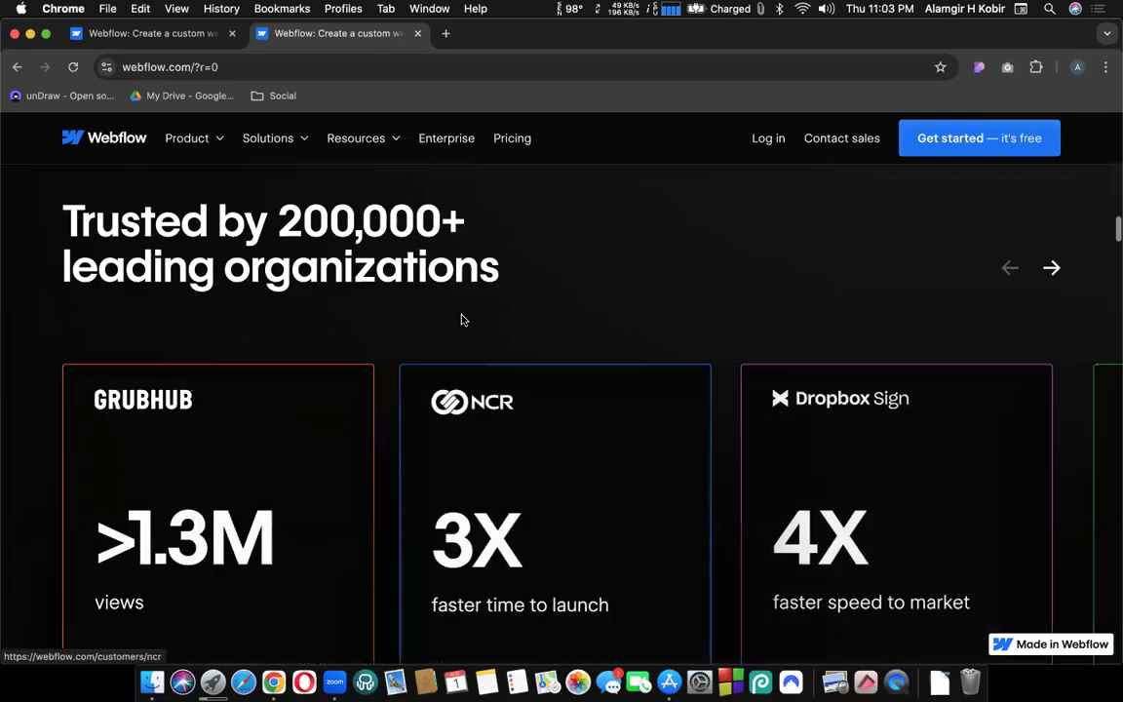
scroll(426, 319, "down", 1)
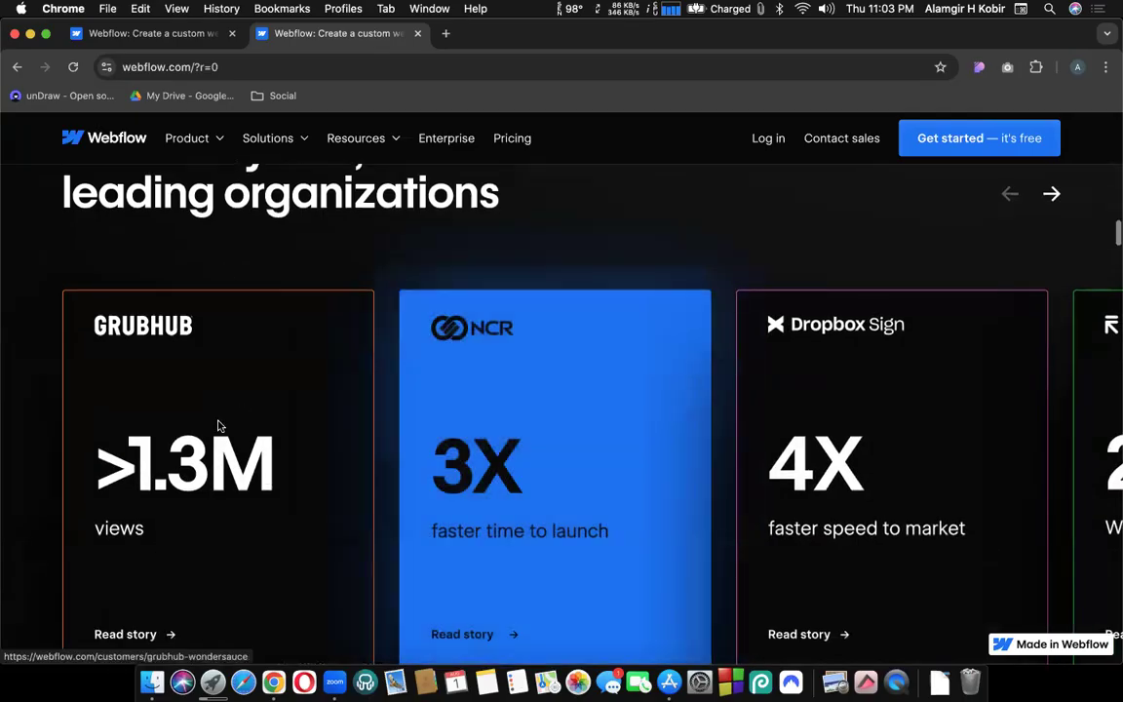
scroll(219, 426, "down", 2)
scroll(556, 259, "up", 1)
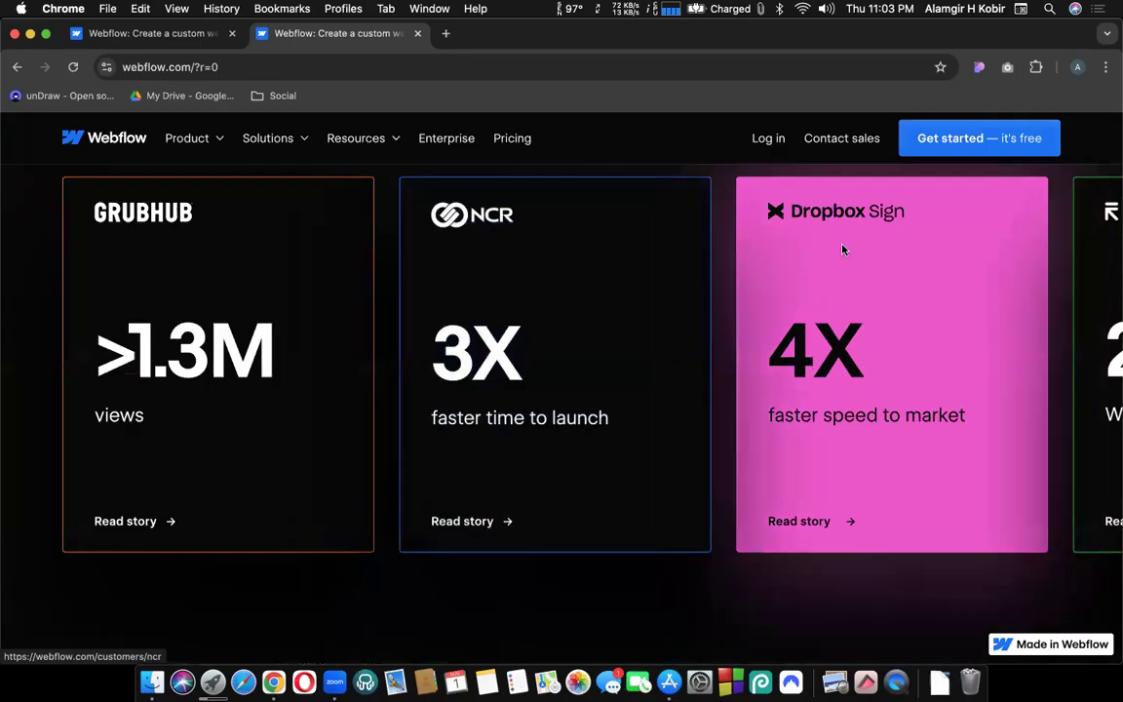
scroll(739, 422, "down", 1)
scroll(739, 422, "down", 10)
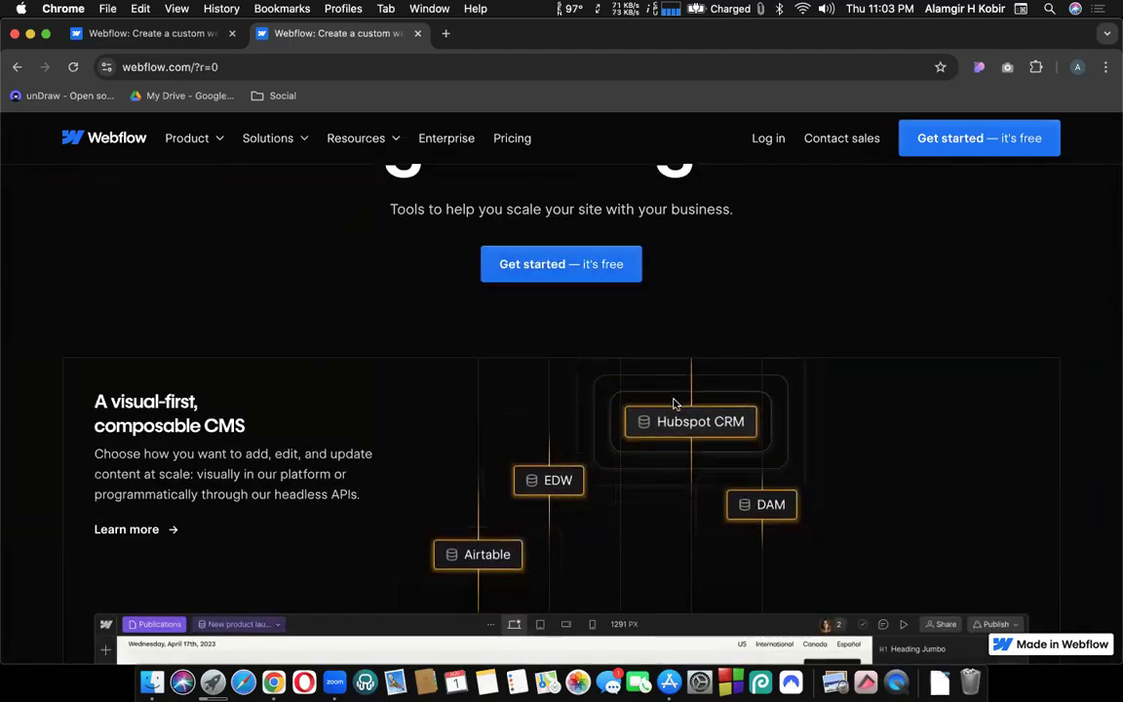
scroll(673, 403, "down", 2)
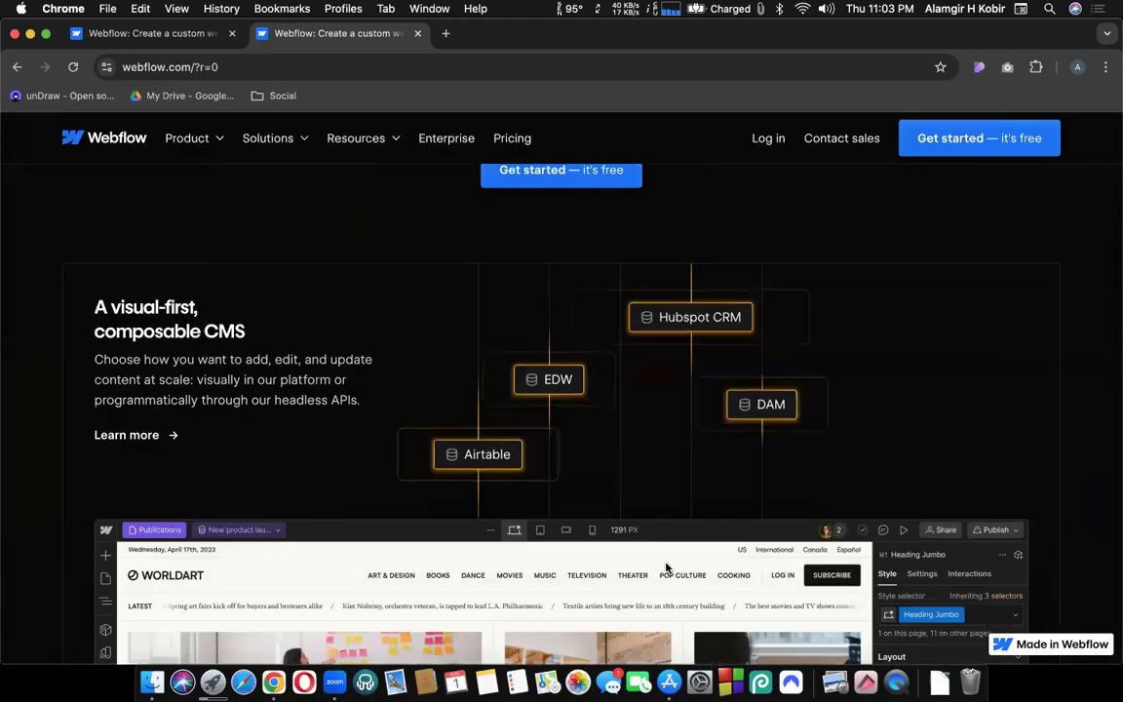
scroll(671, 518, "down", 2)
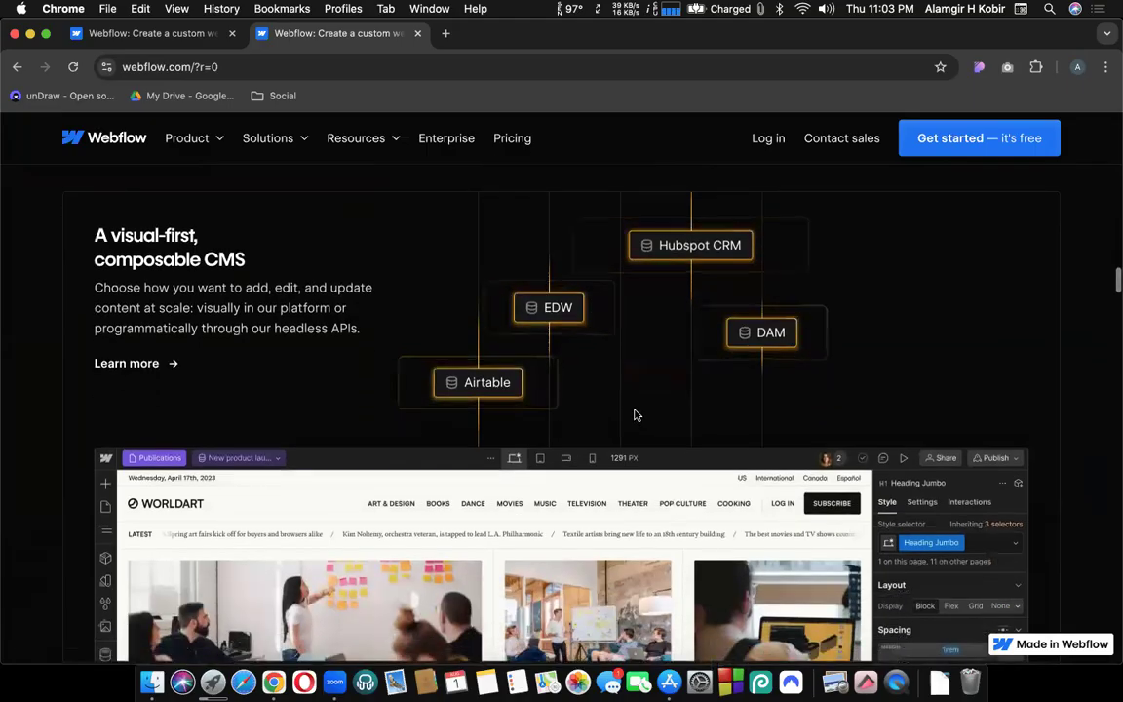
scroll(643, 416, "down", 5)
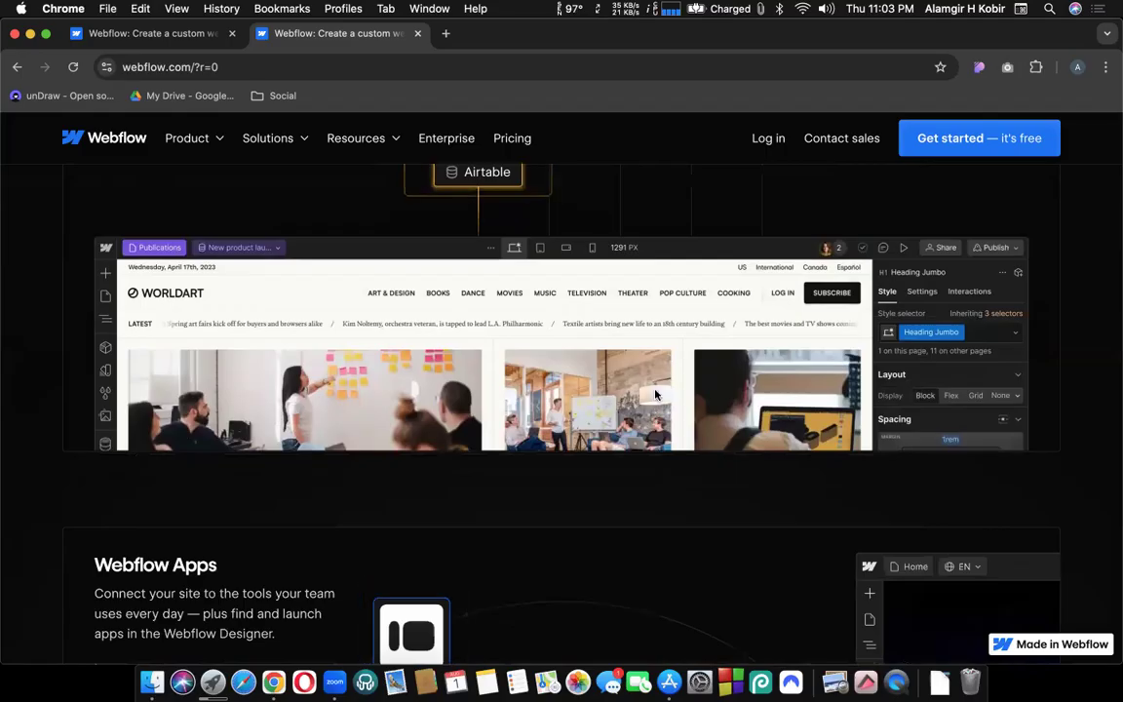
scroll(658, 391, "down", 5)
scroll(658, 390, "down", 4)
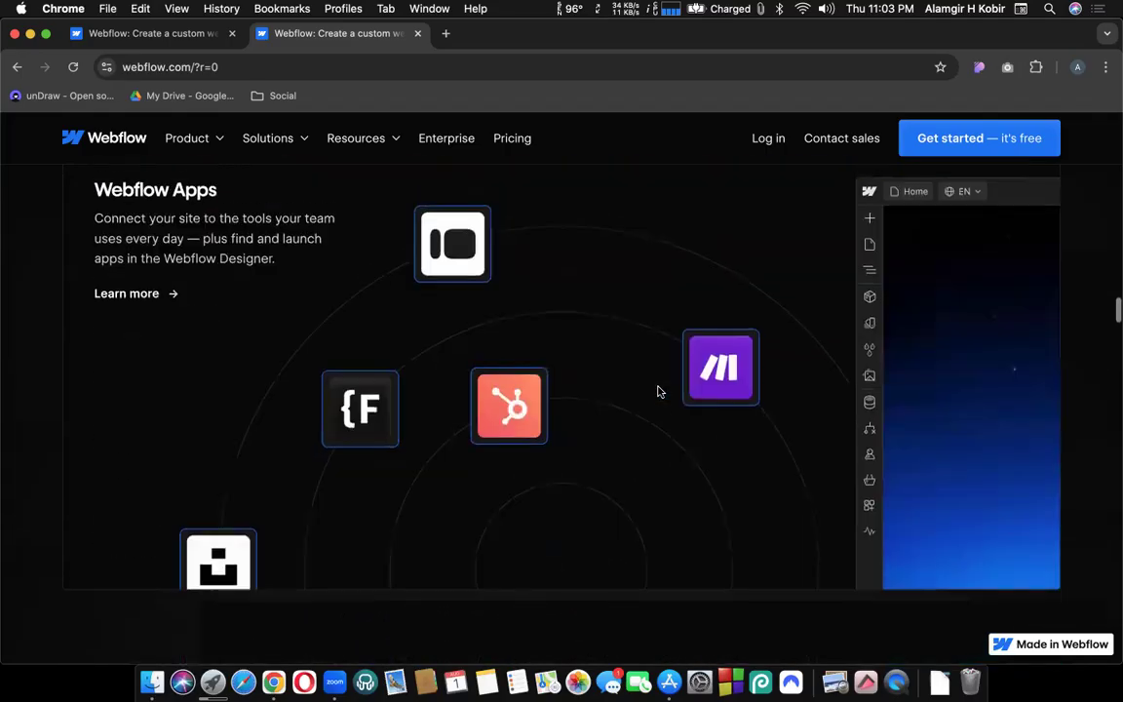
scroll(659, 384, "down", 1)
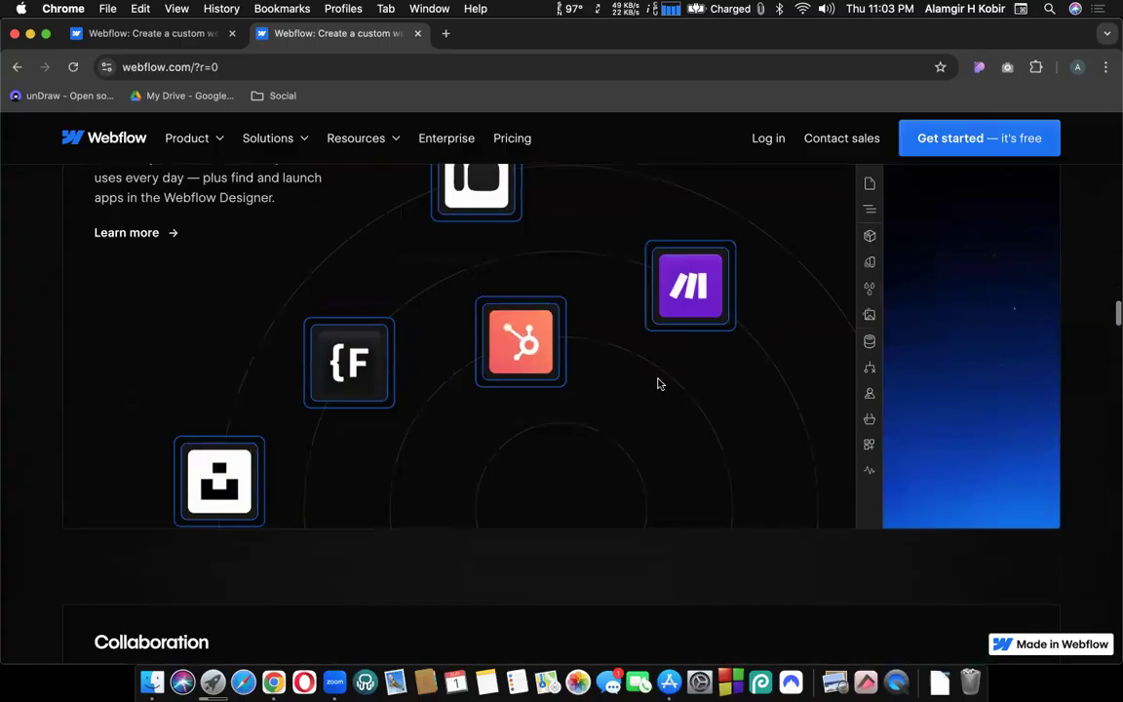
scroll(658, 383, "down", 1)
scroll(489, 333, "down", 5)
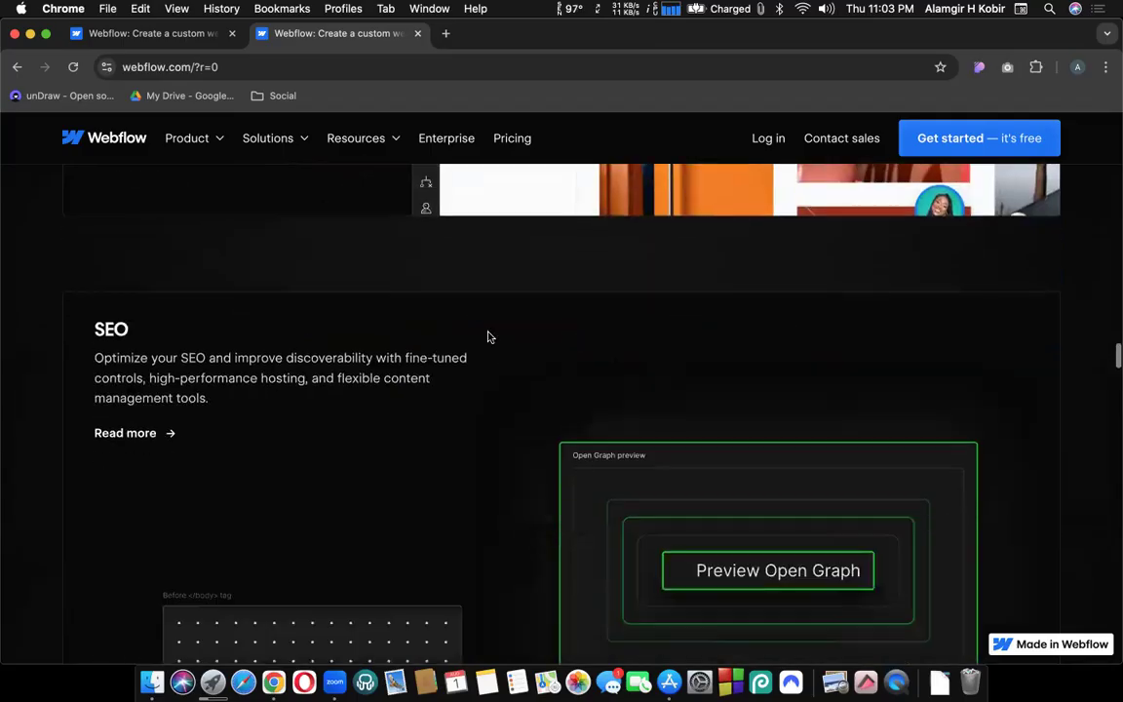
scroll(441, 496, "down", 5)
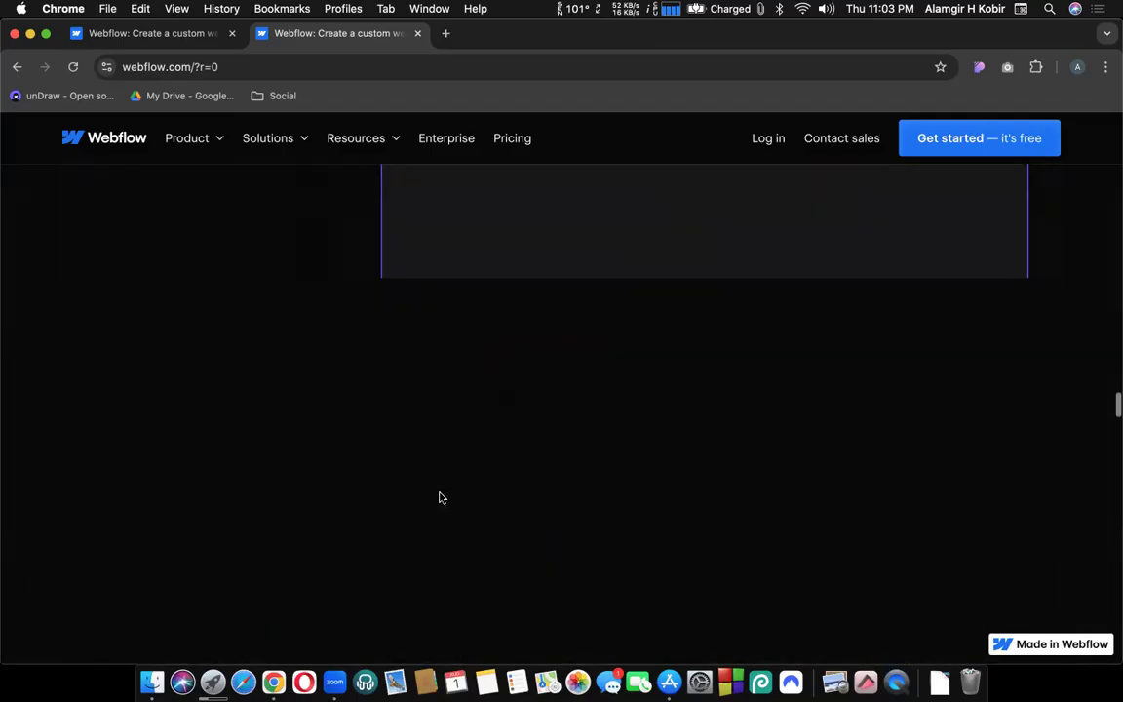
Scroll past the Localization and Enterprise sections to 'We'll help you get started'.
scroll(439, 496, "up", 5)
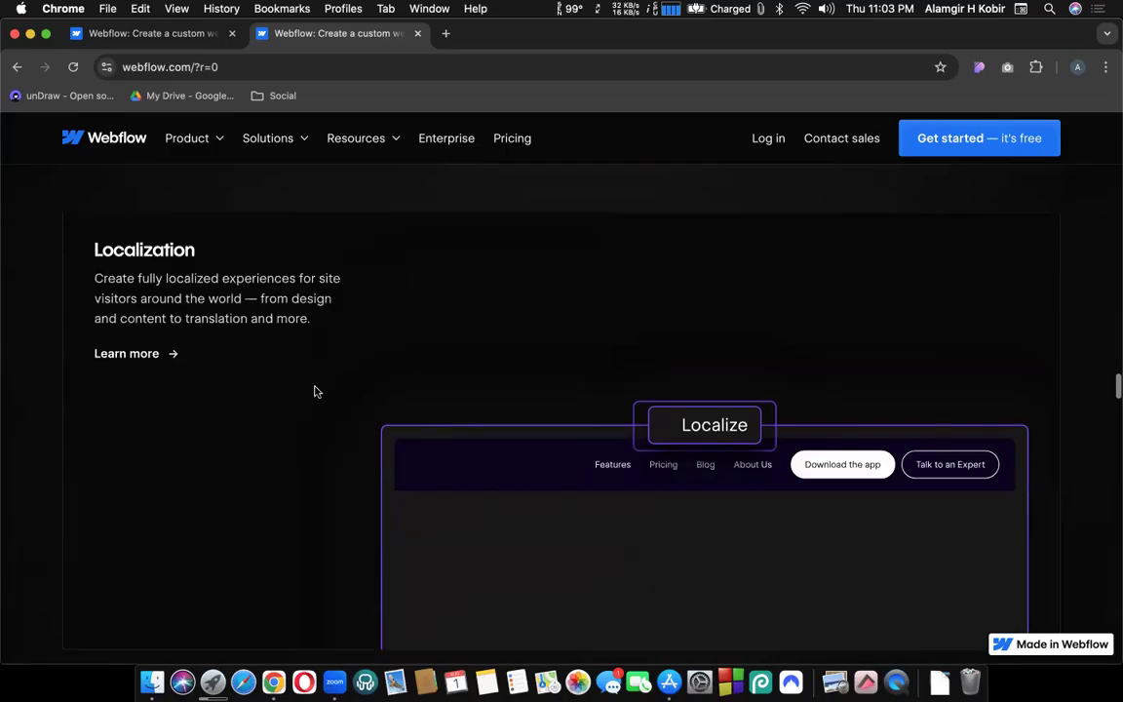
scroll(703, 423, "down", 1)
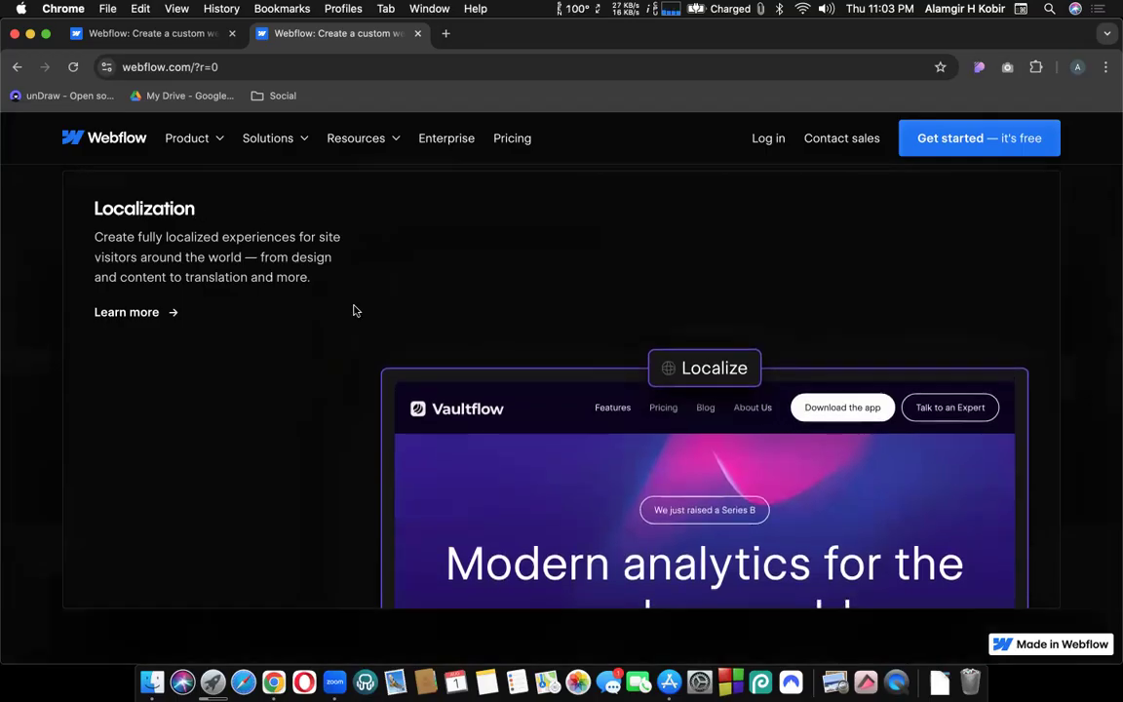
scroll(321, 361, "down", 2)
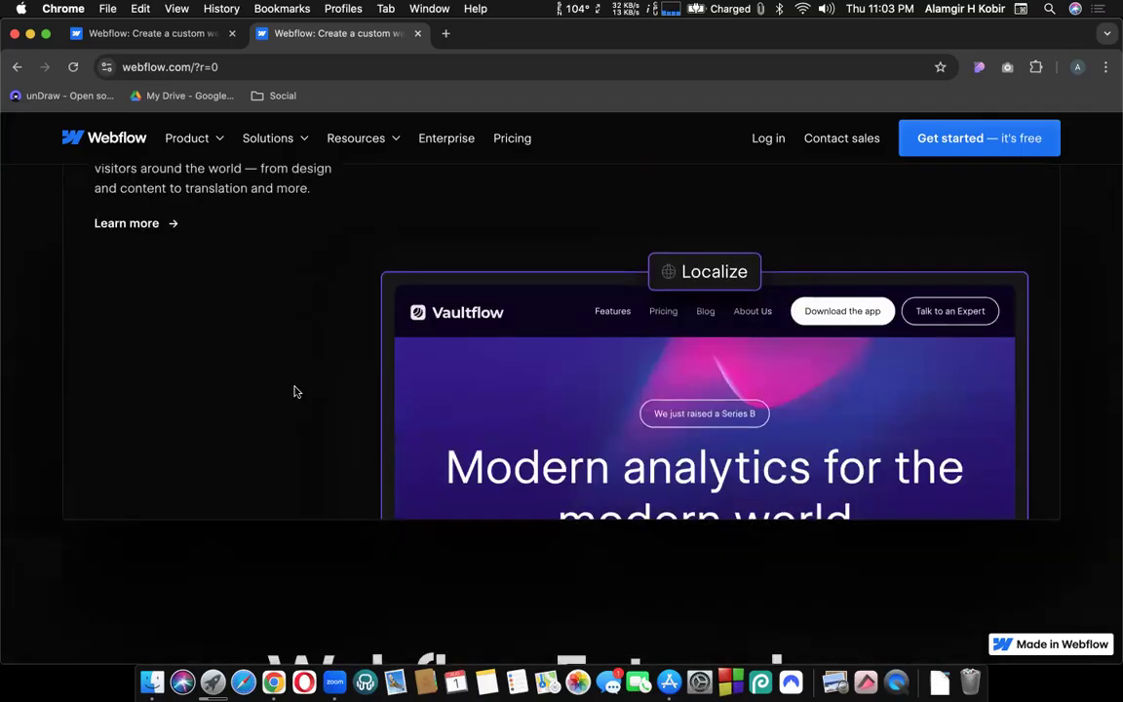
scroll(297, 392, "down", 3)
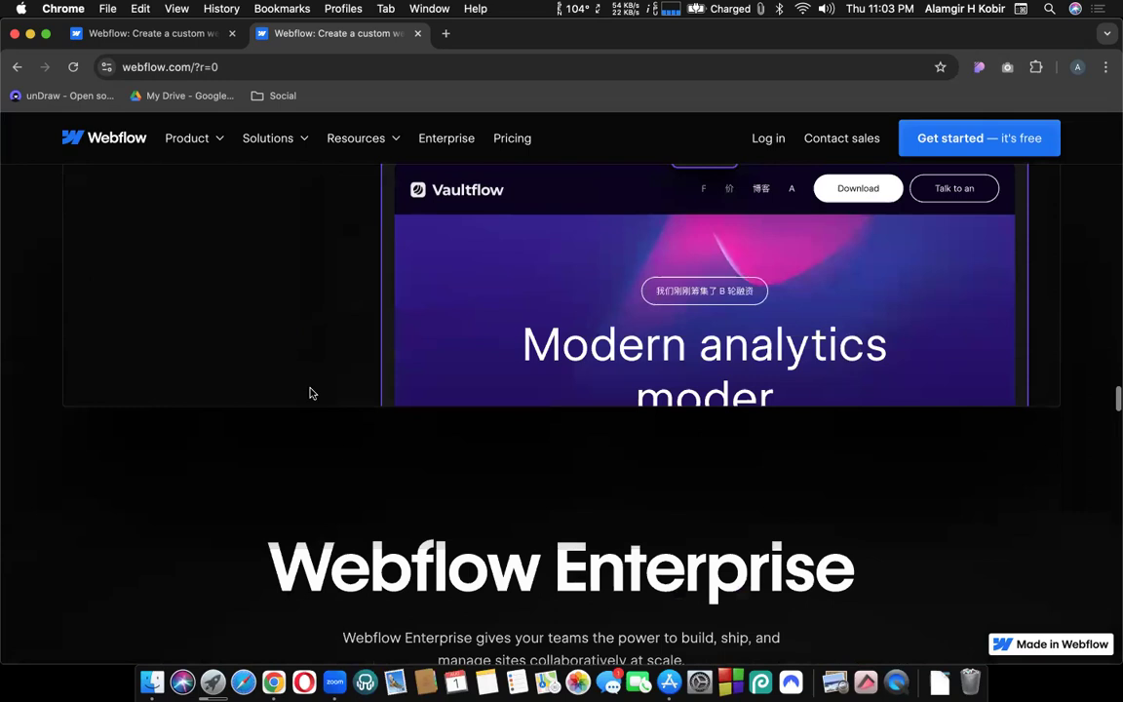
scroll(343, 451, "down", 10)
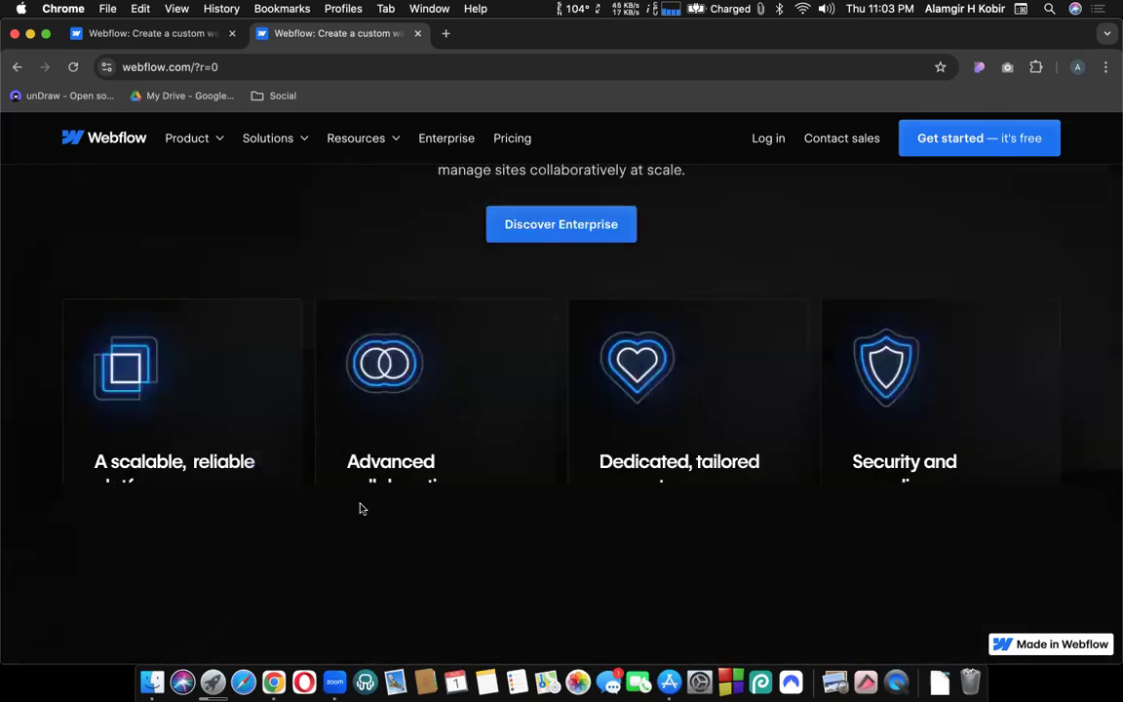
scroll(359, 508, "down", 7)
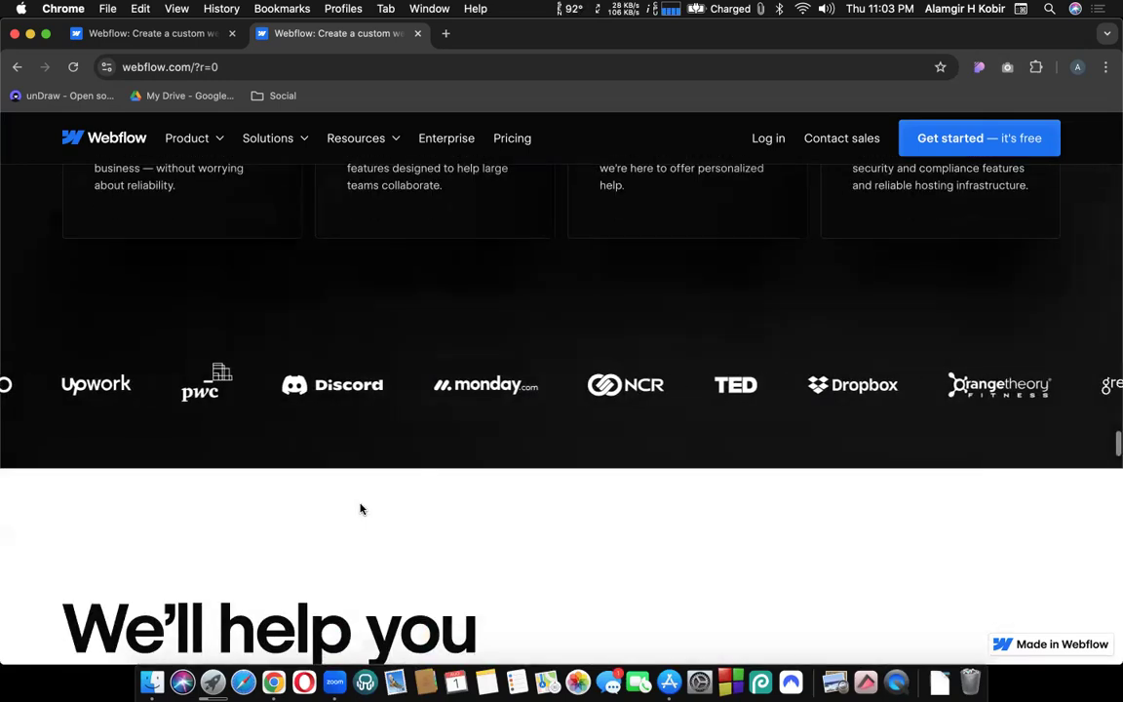
scroll(361, 510, "down", 10)
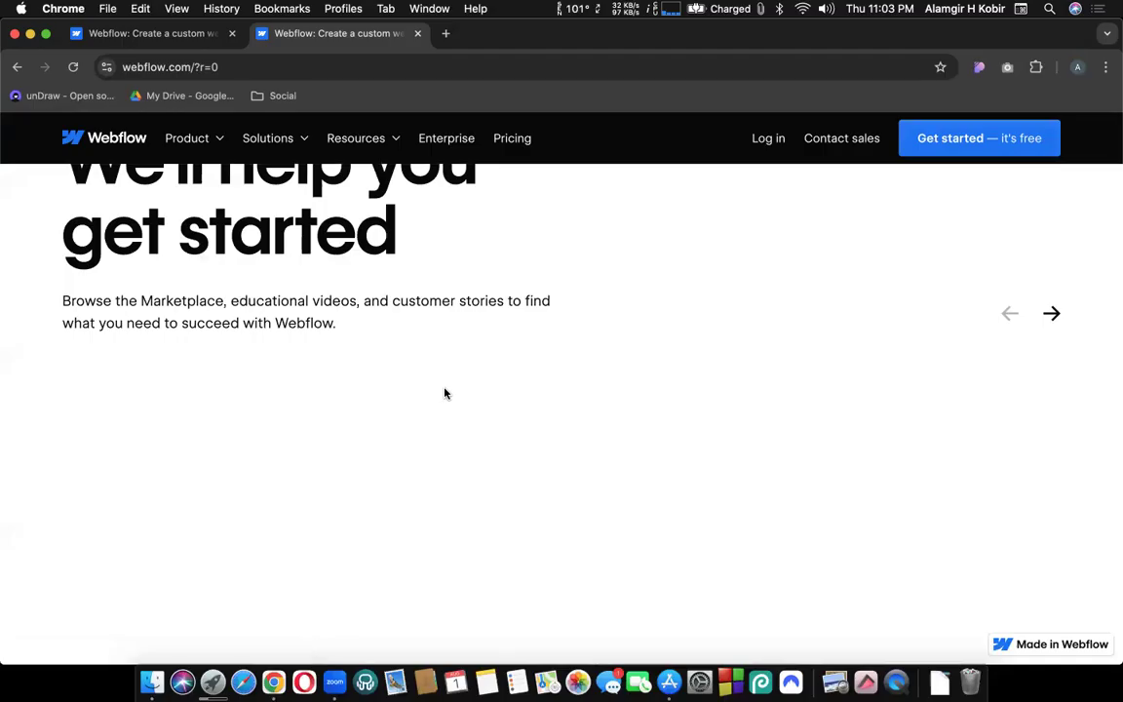
key("super+r")
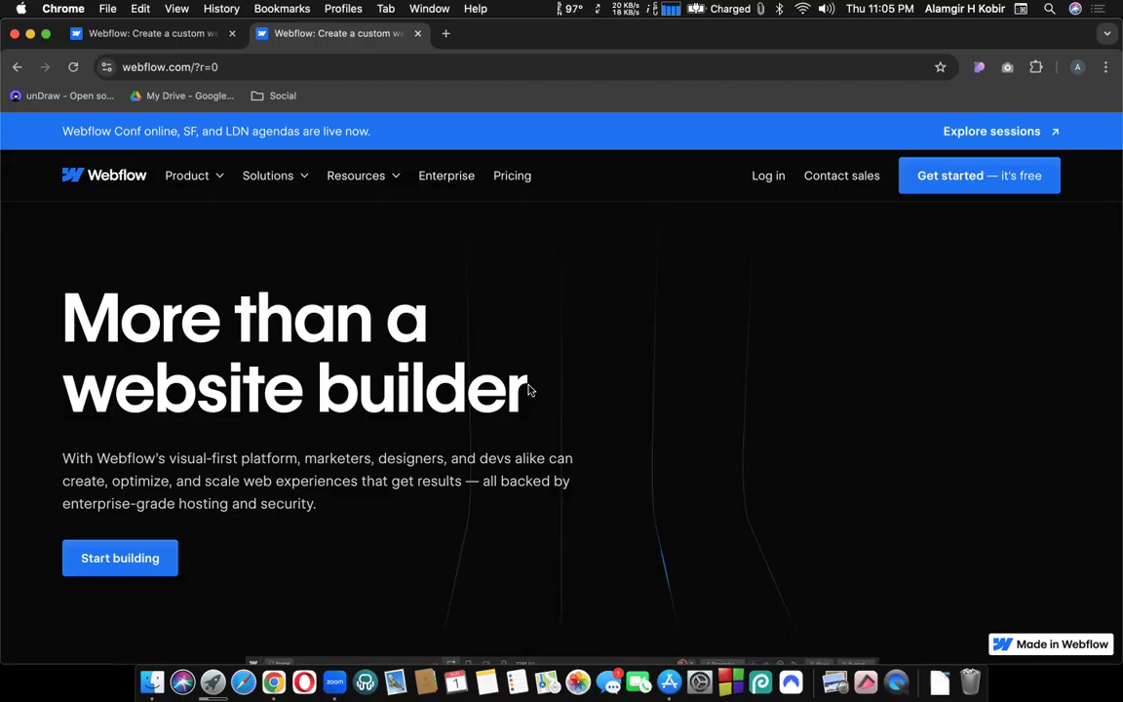
scroll(577, 341, "down", 2)
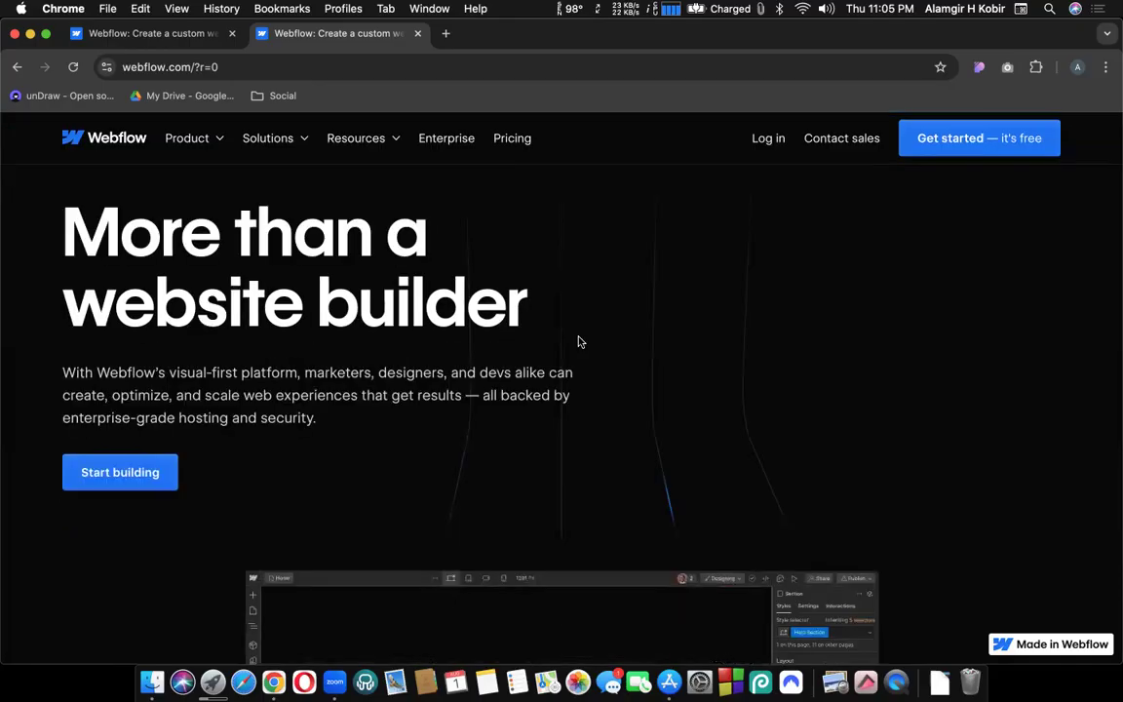
scroll(577, 341, "down", 3)
scroll(577, 341, "up", 5)
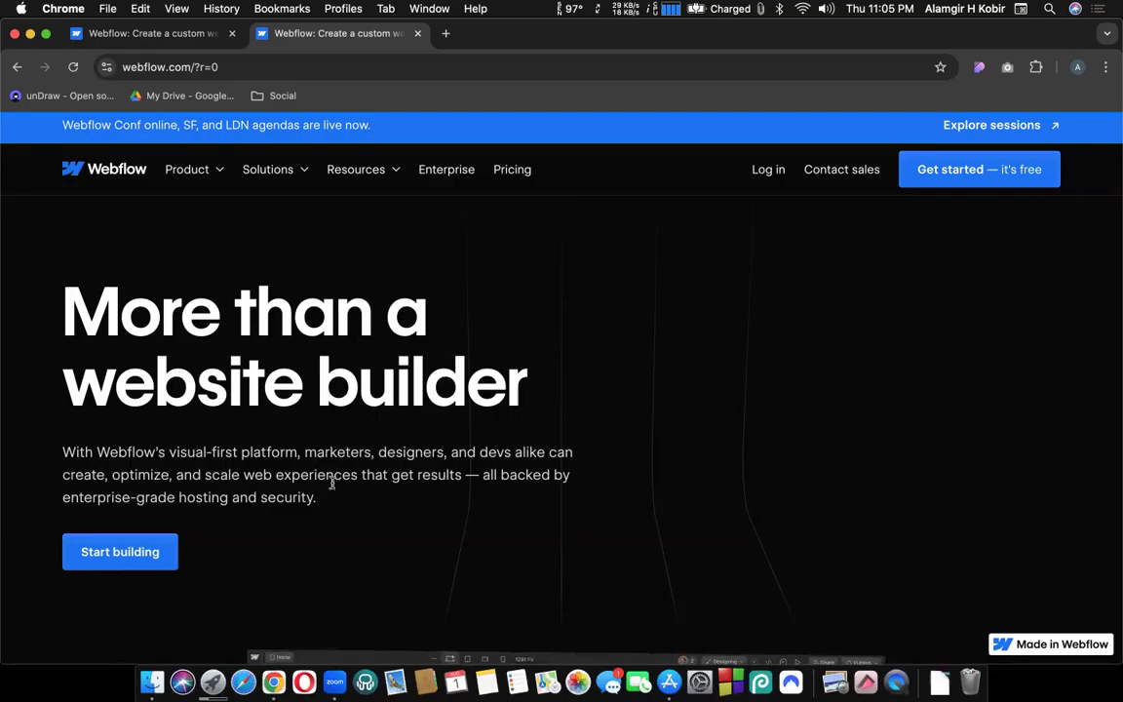
scroll(536, 426, "down", 5)
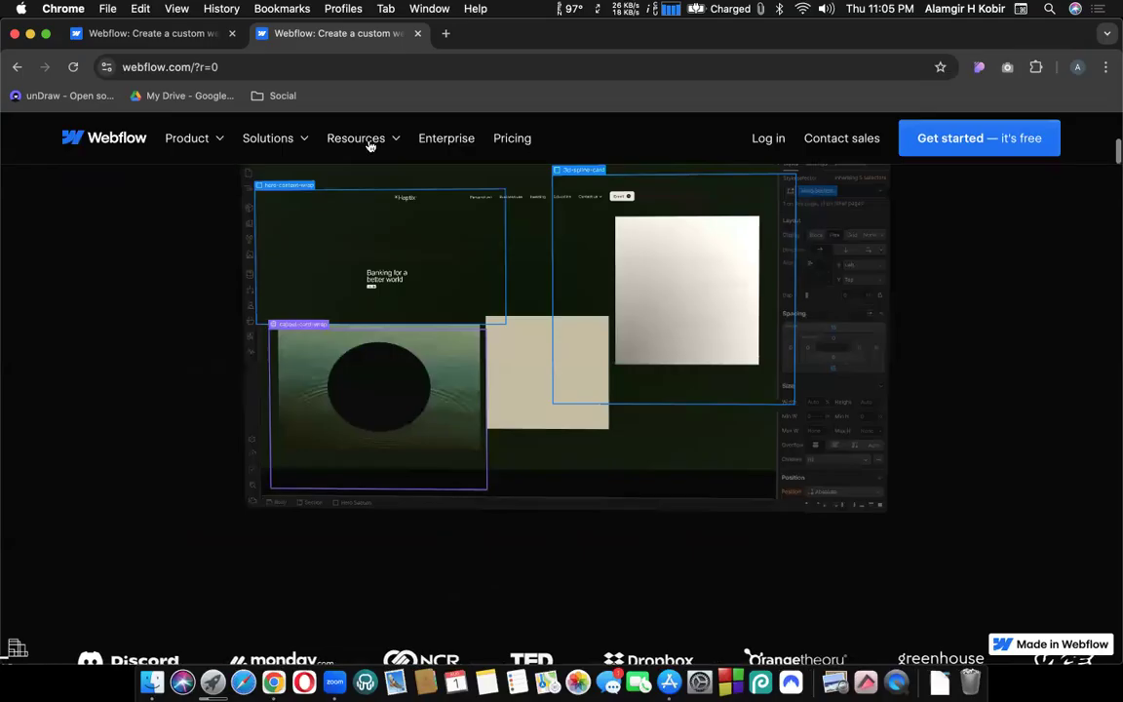
scroll(385, 351, "up", 5)
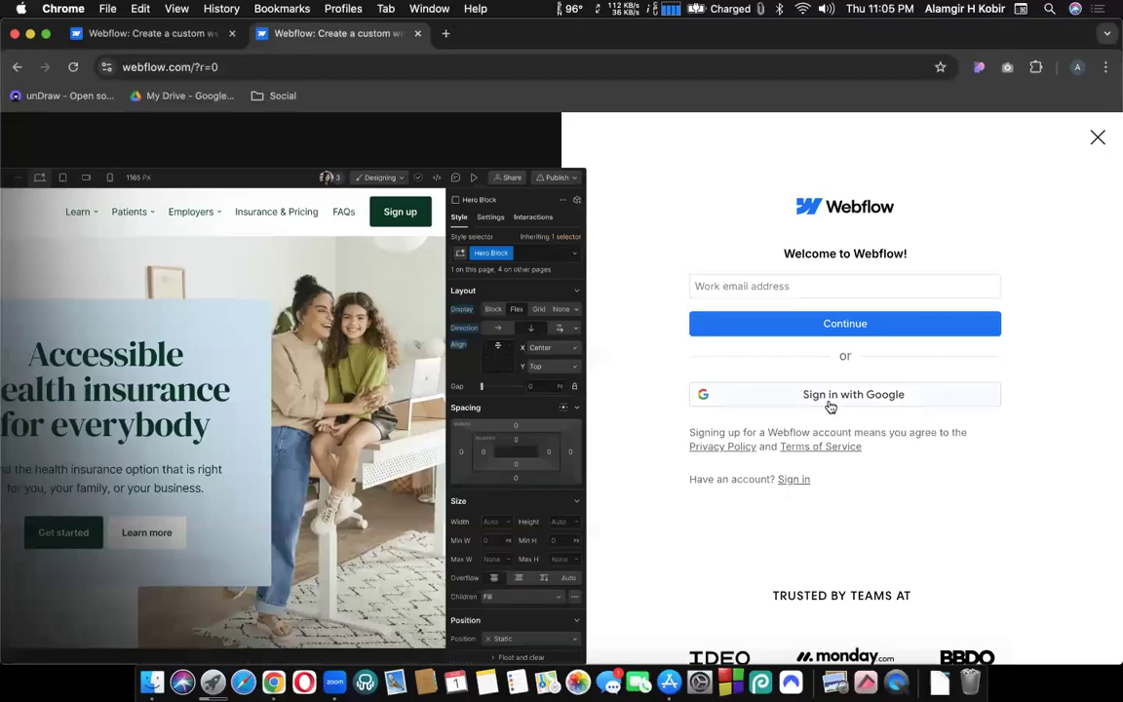
Put the cursor in the Work email address field of the Welcome to Webflow panel.
left_click(727, 283)
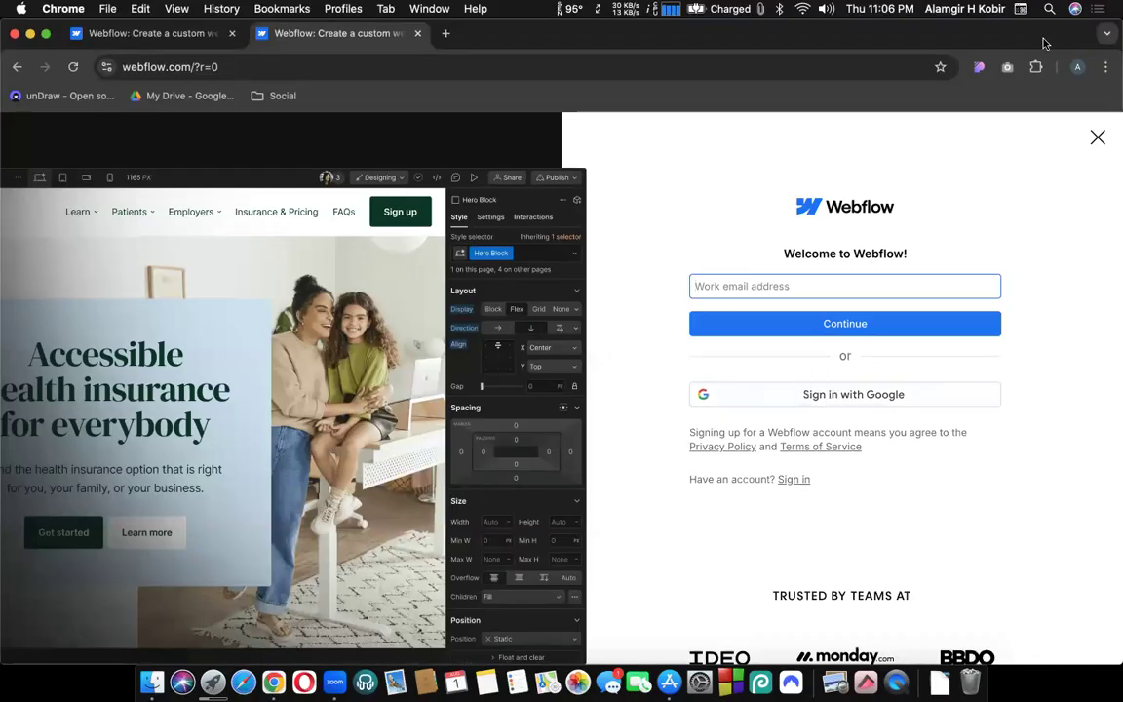
Enter the browser profile's Gmail address as the work email, adding the missing dot before com.
left_click(1075, 67)
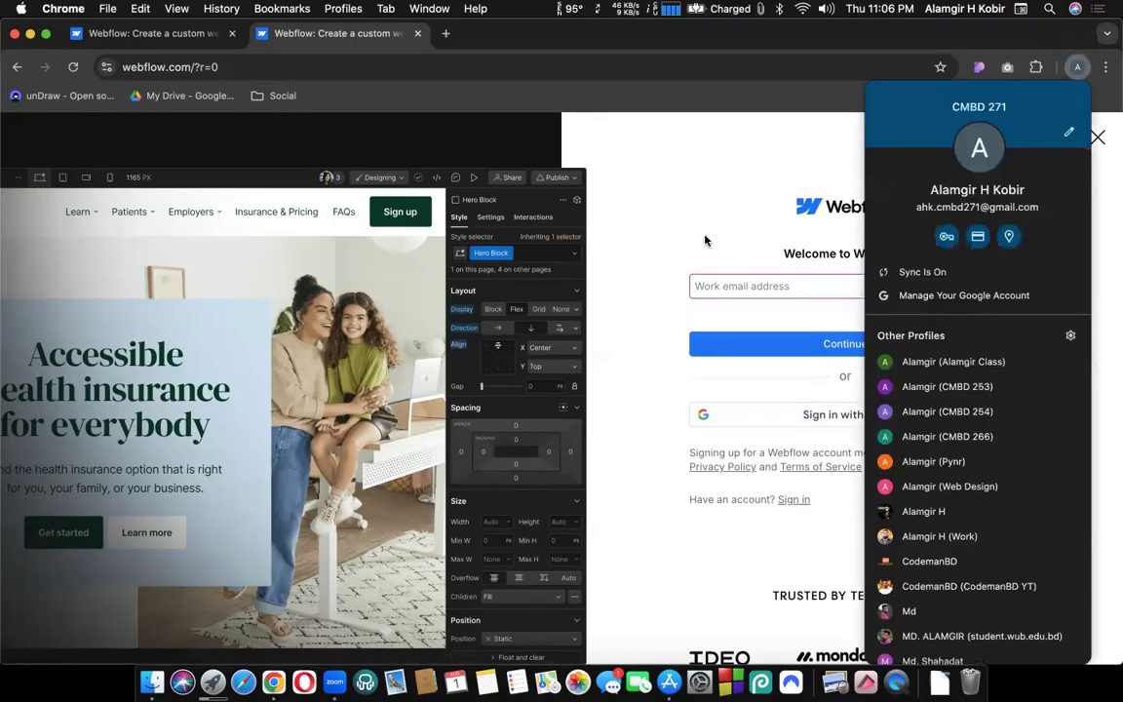
left_click(704, 238)
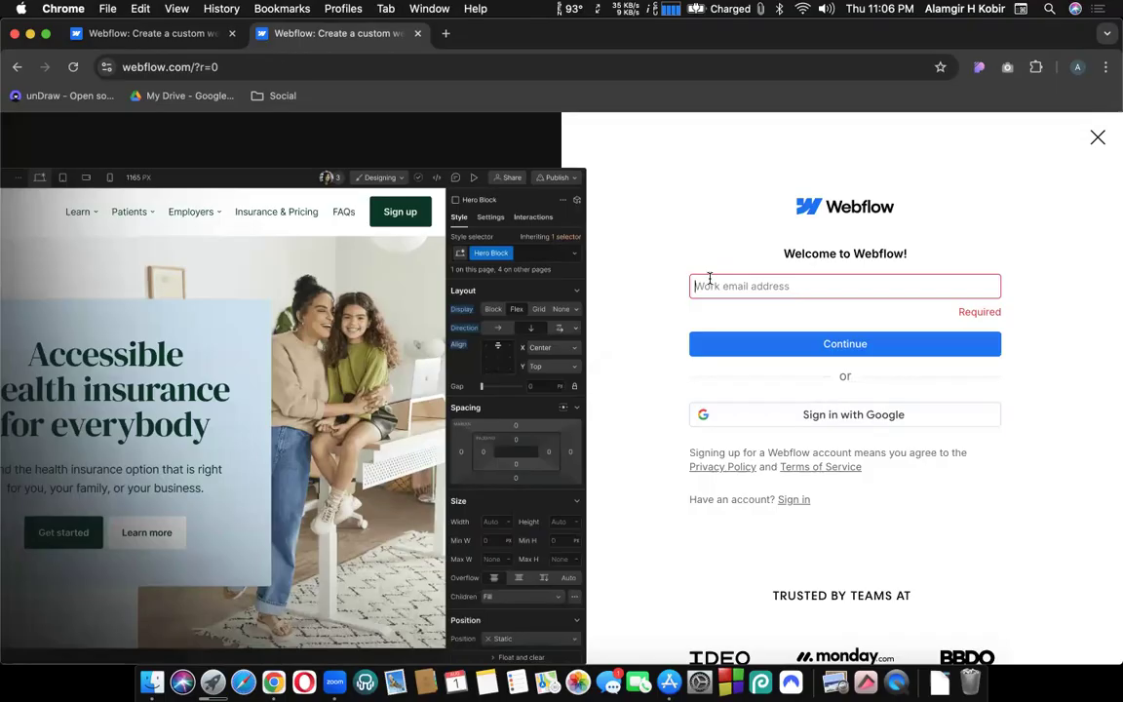
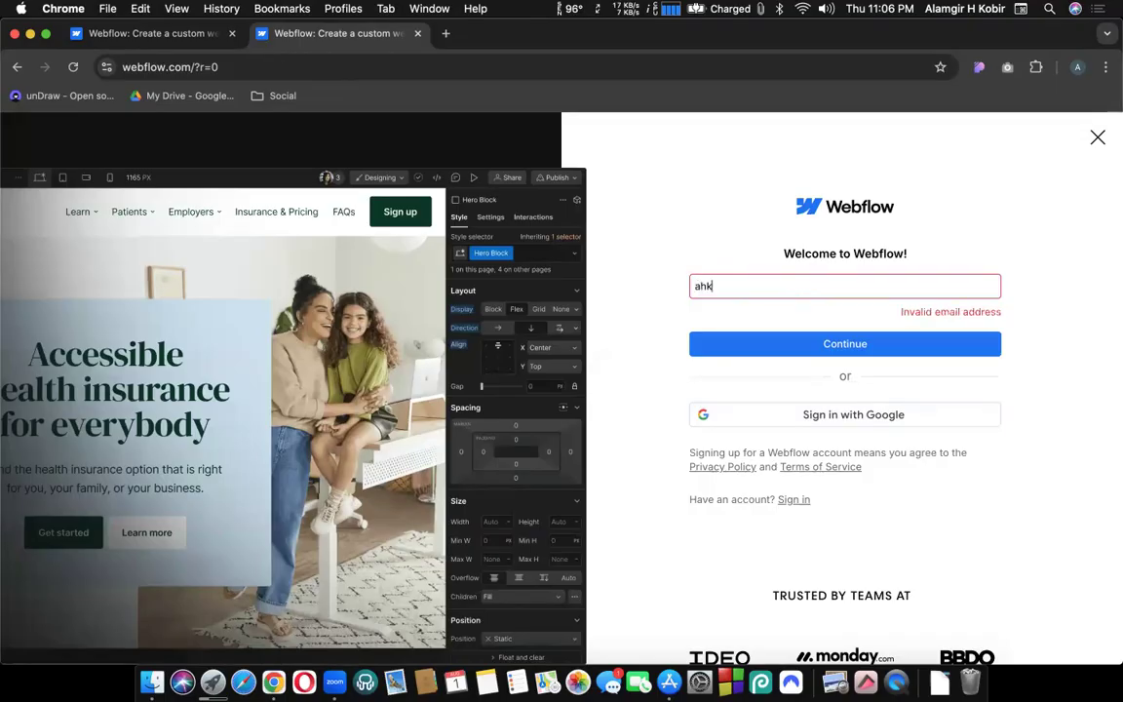
key("Return")
key("Return")
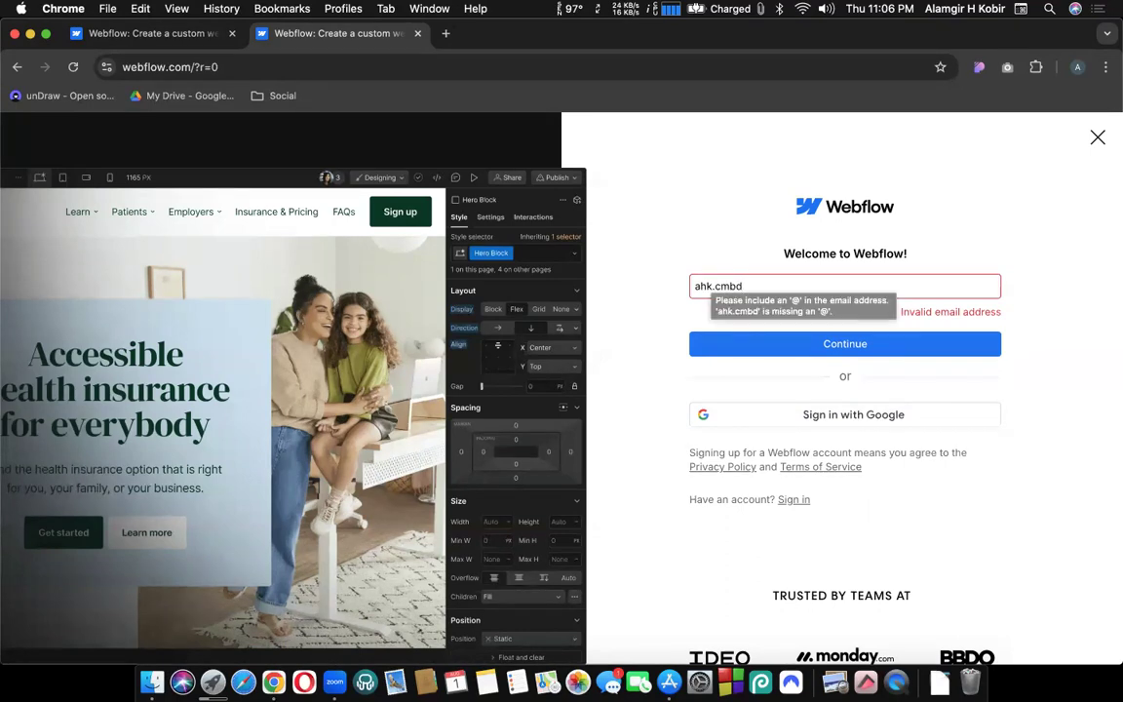
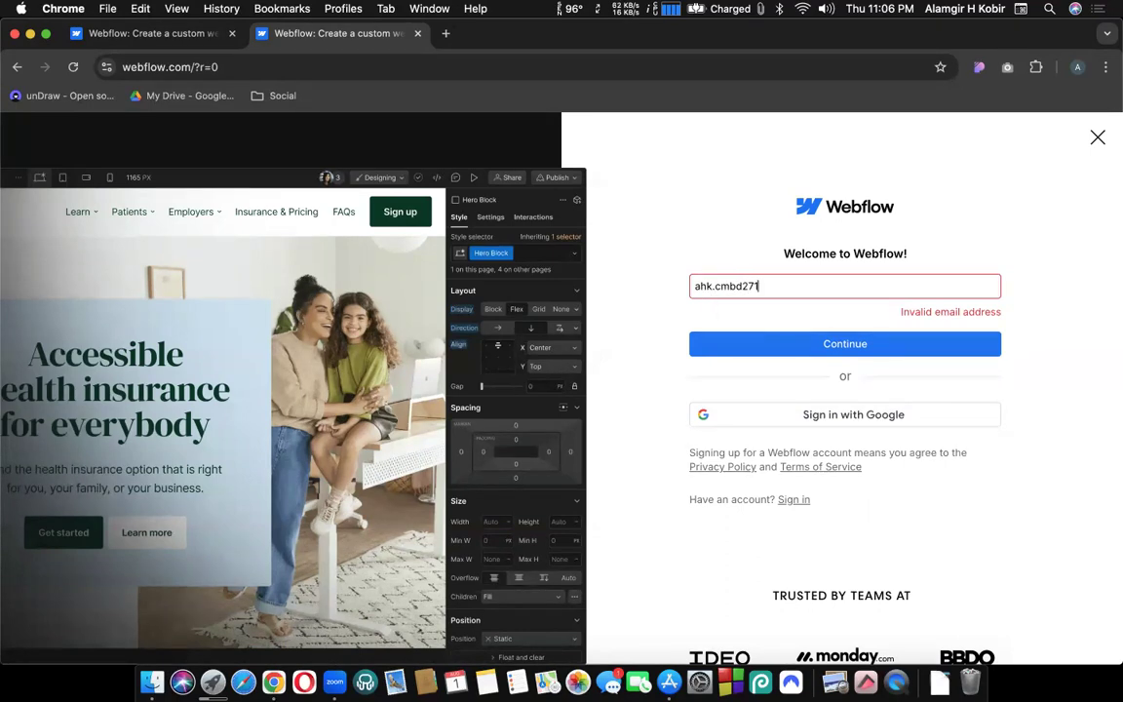
left_click(792, 287)
type(".")
left_click(636, 276)
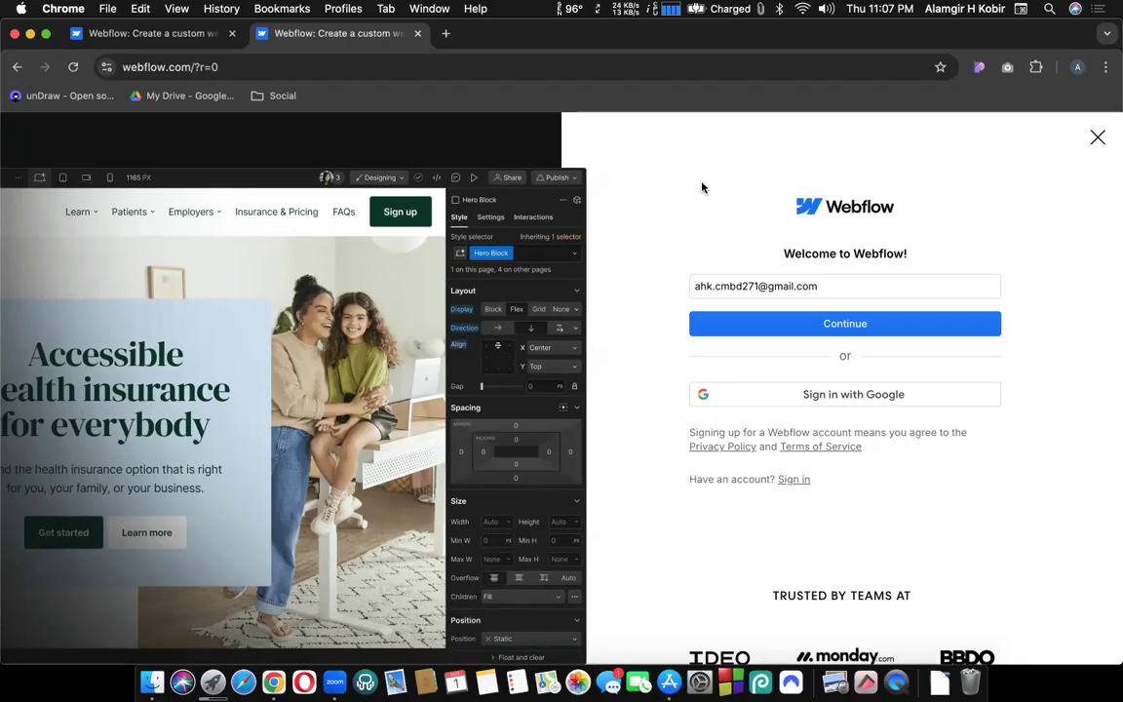
Confirm the address against the browser profile and continue to the password step.
left_click(1077, 66)
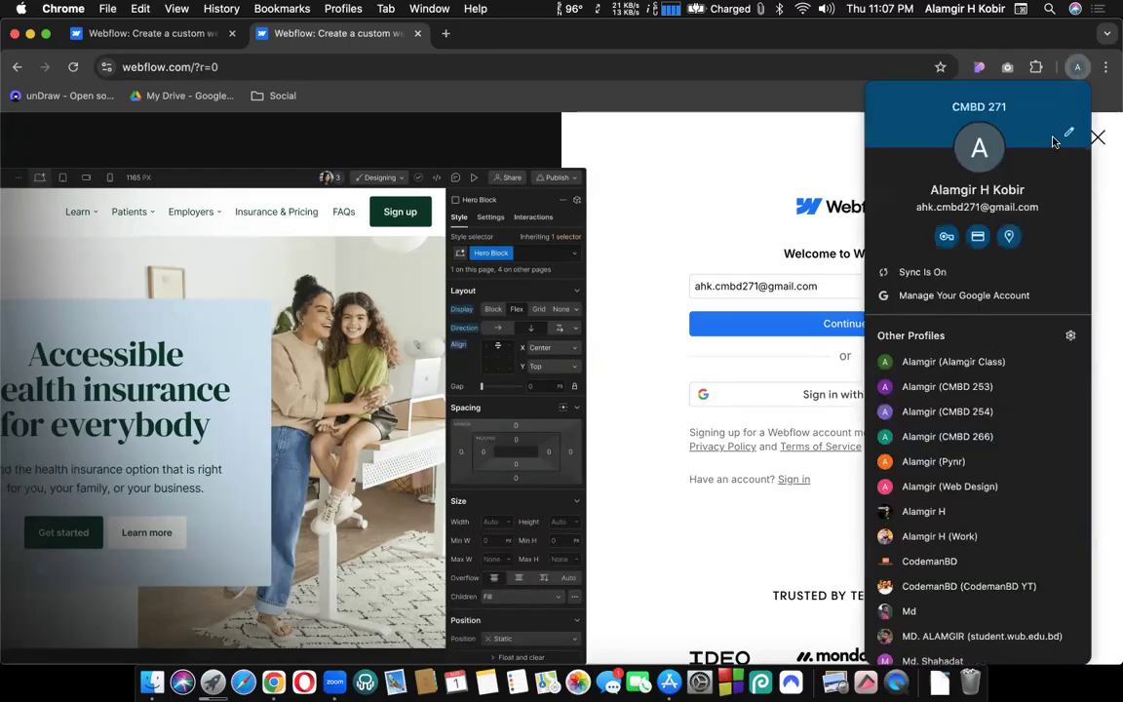
left_click(672, 243)
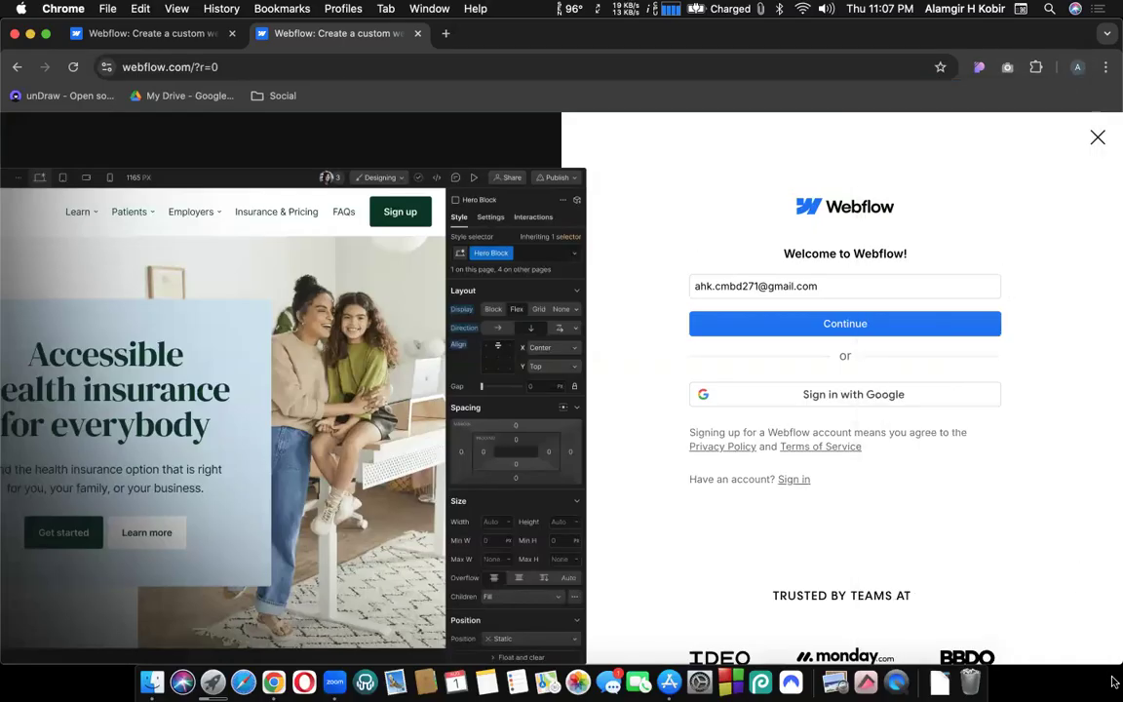
left_click(844, 325)
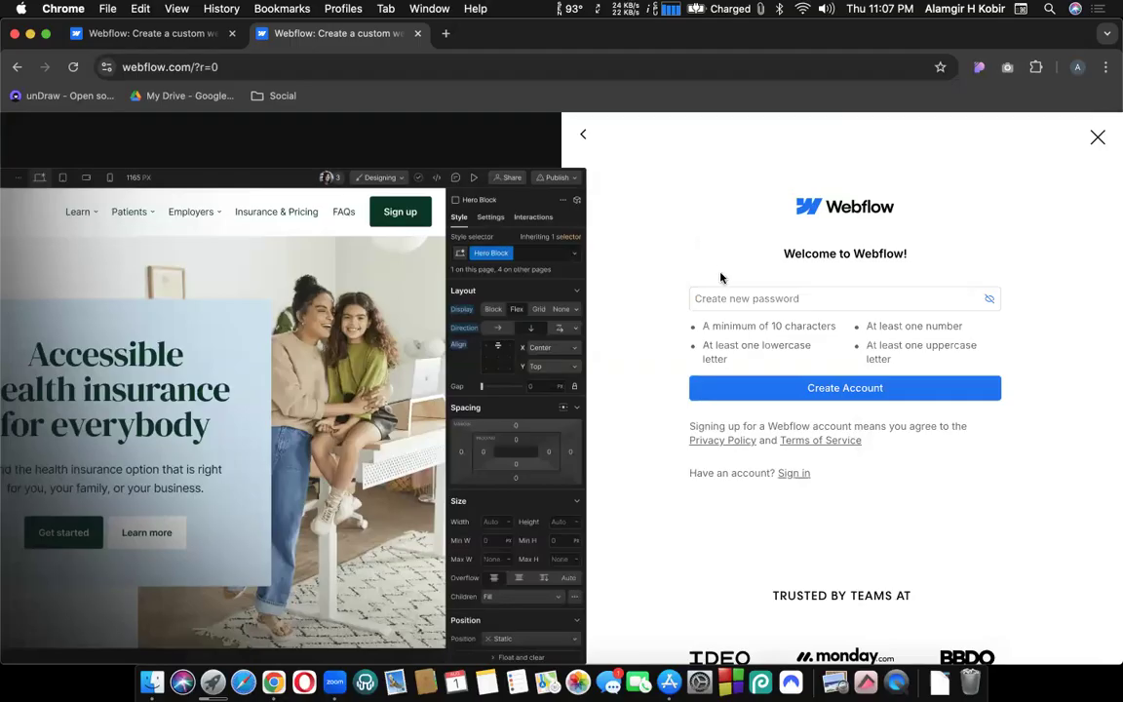
Create the Webflow account with a new password that meets all four requirements.
left_click(729, 299)
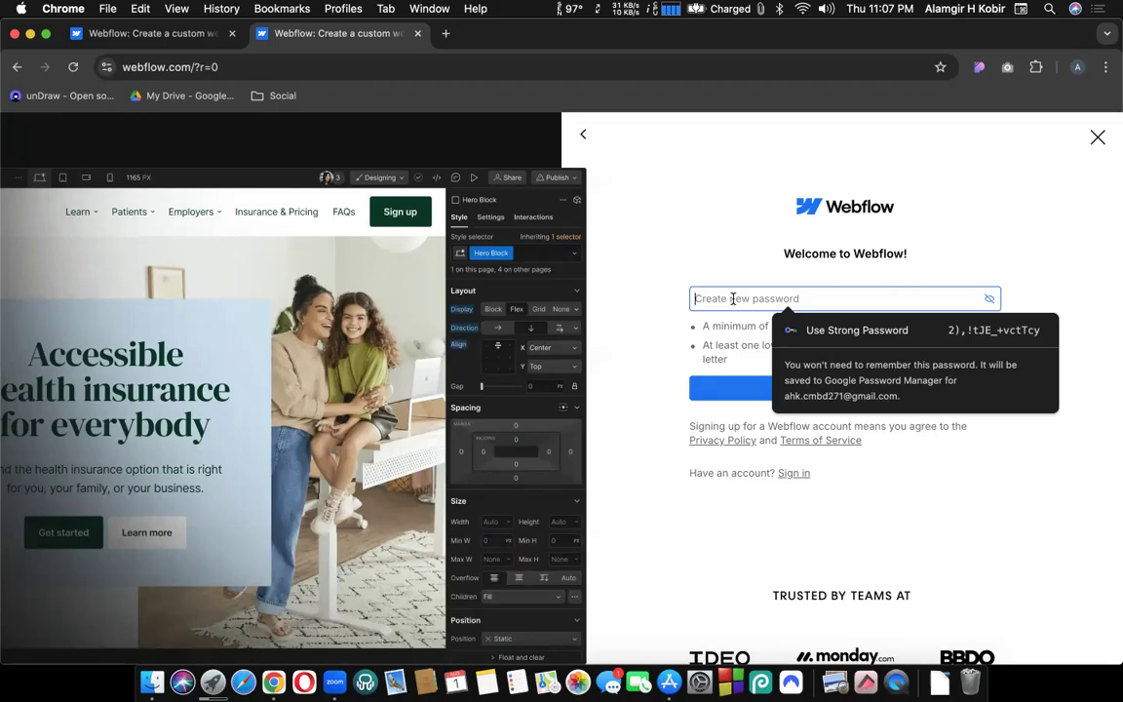
type("•••••••••")
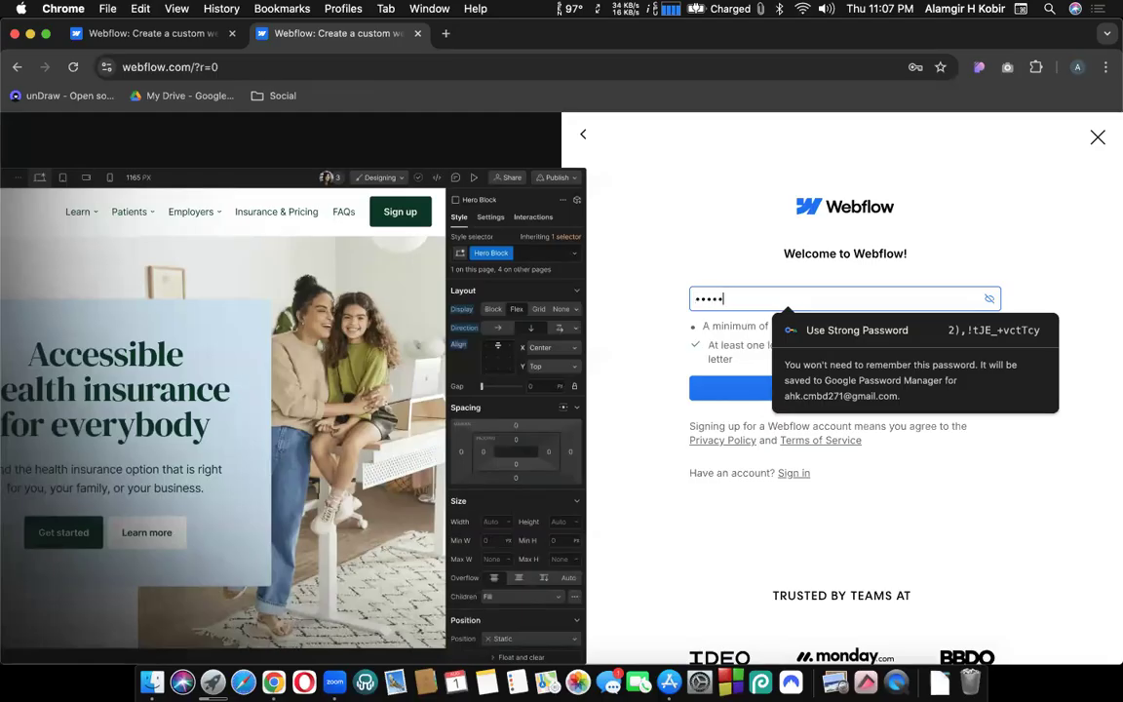
type("•")
key("Return")
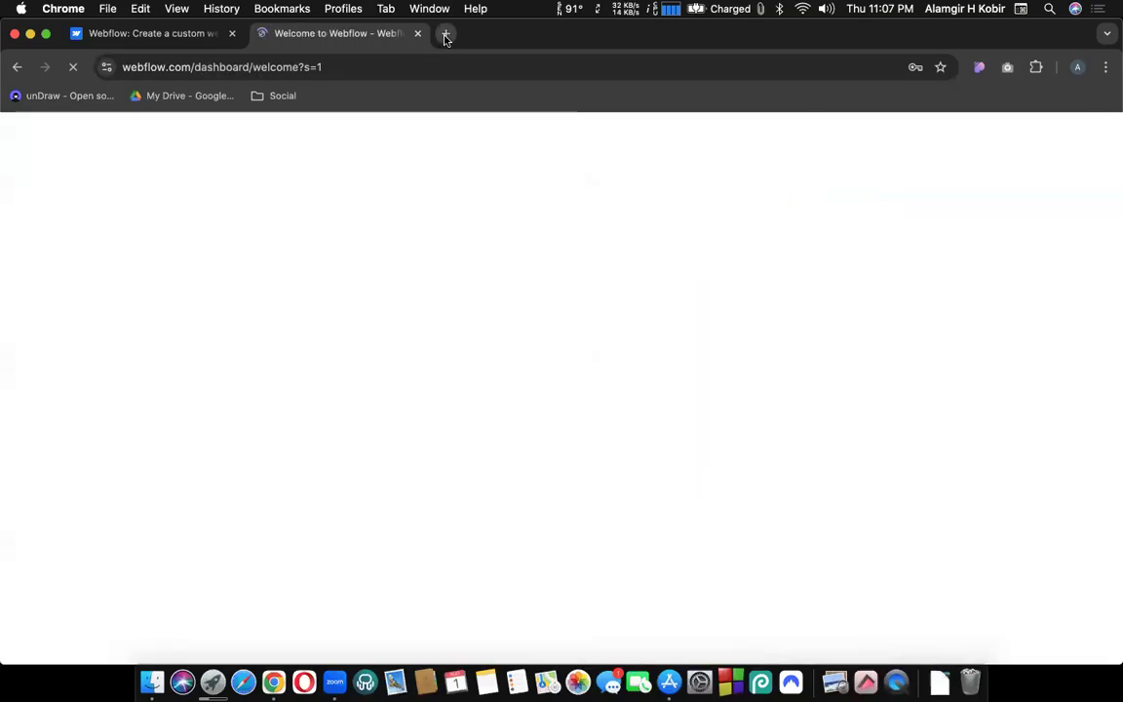
Open Gmail in a new tab and confirm the Webflow 'Please verify your account' email.
left_click(446, 34)
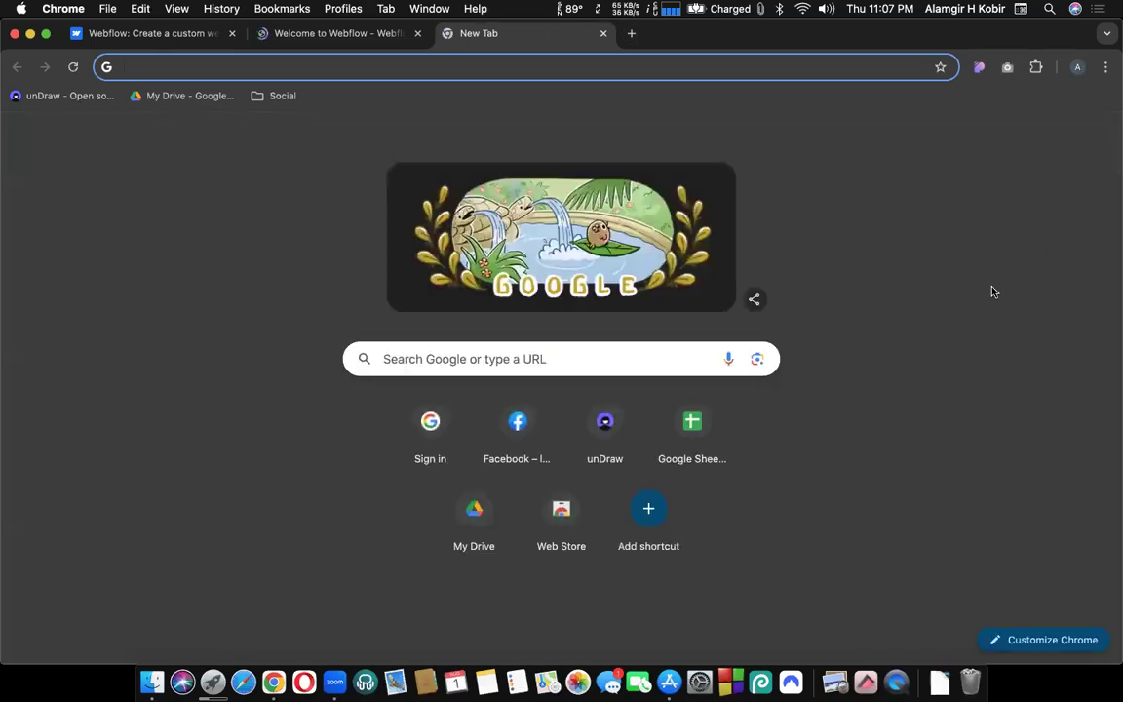
left_click(938, 140)
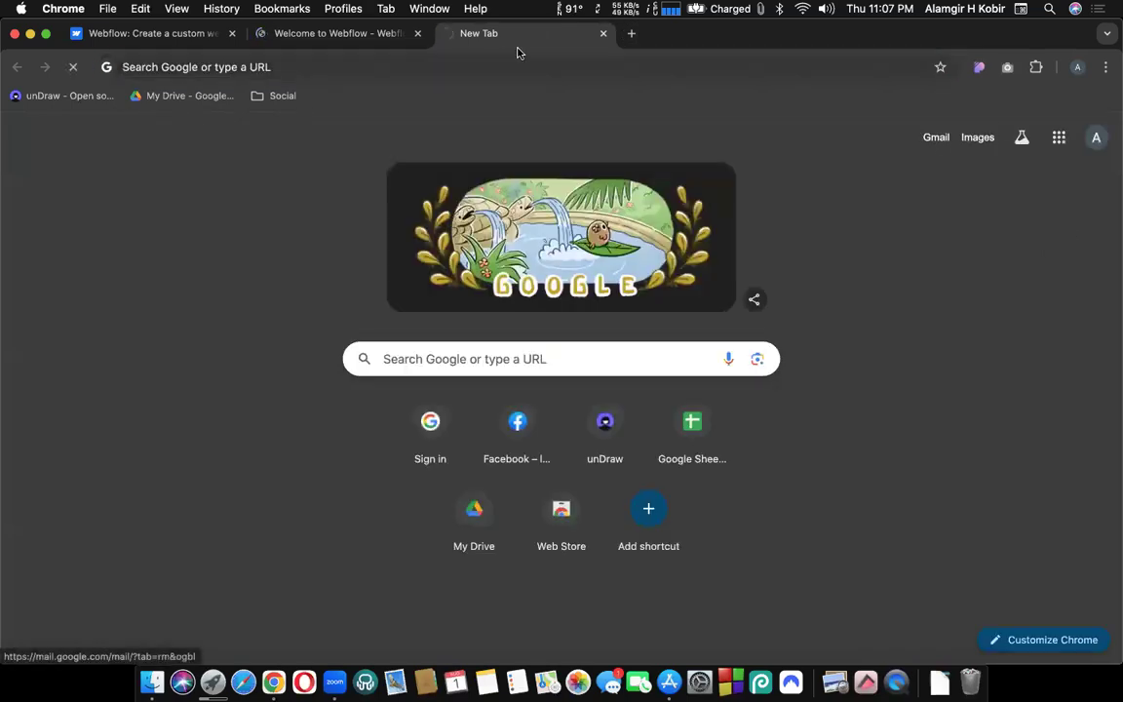
left_click(313, 39)
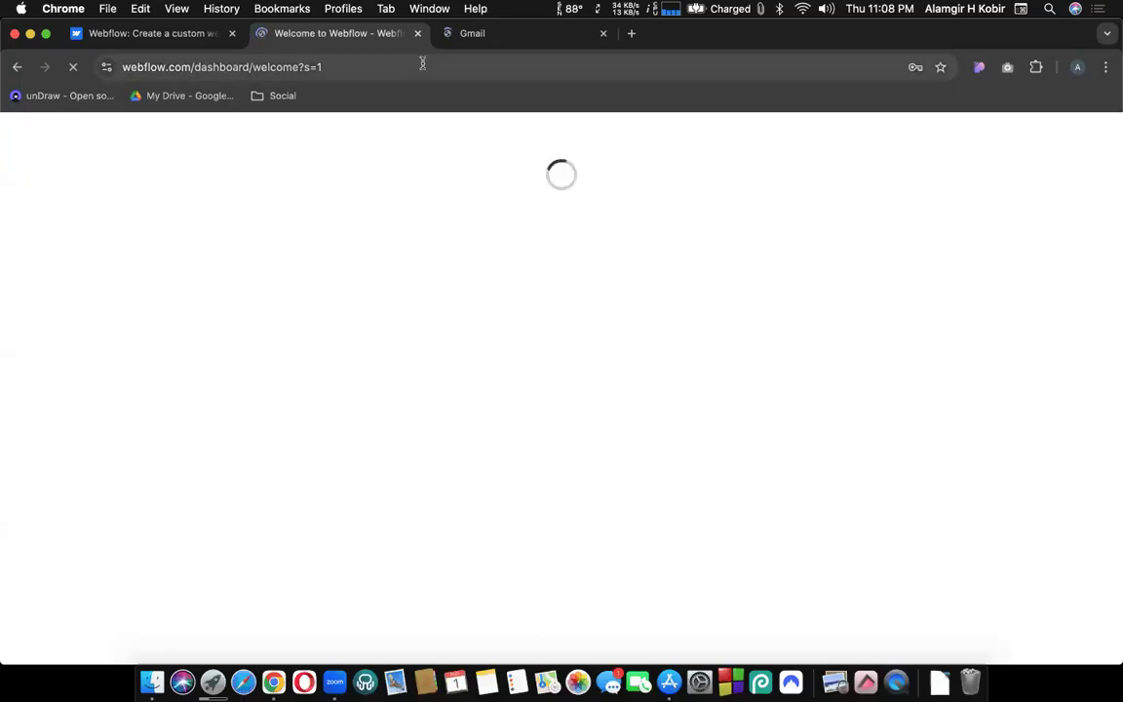
left_click(461, 43)
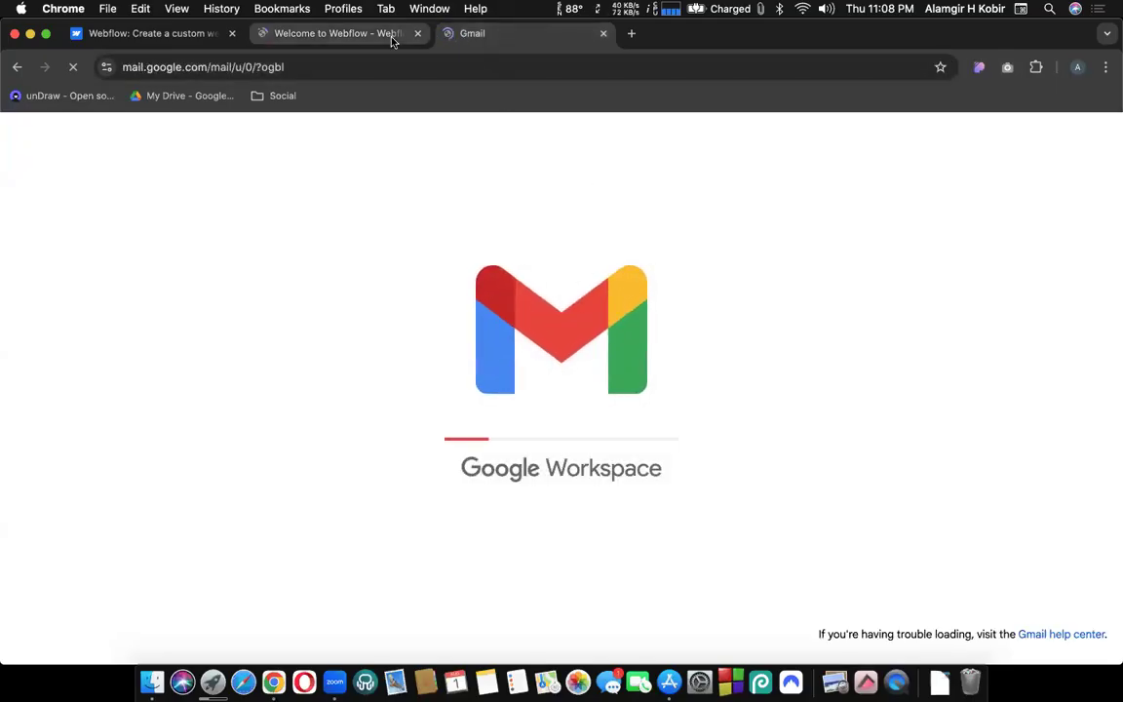
left_click(352, 33)
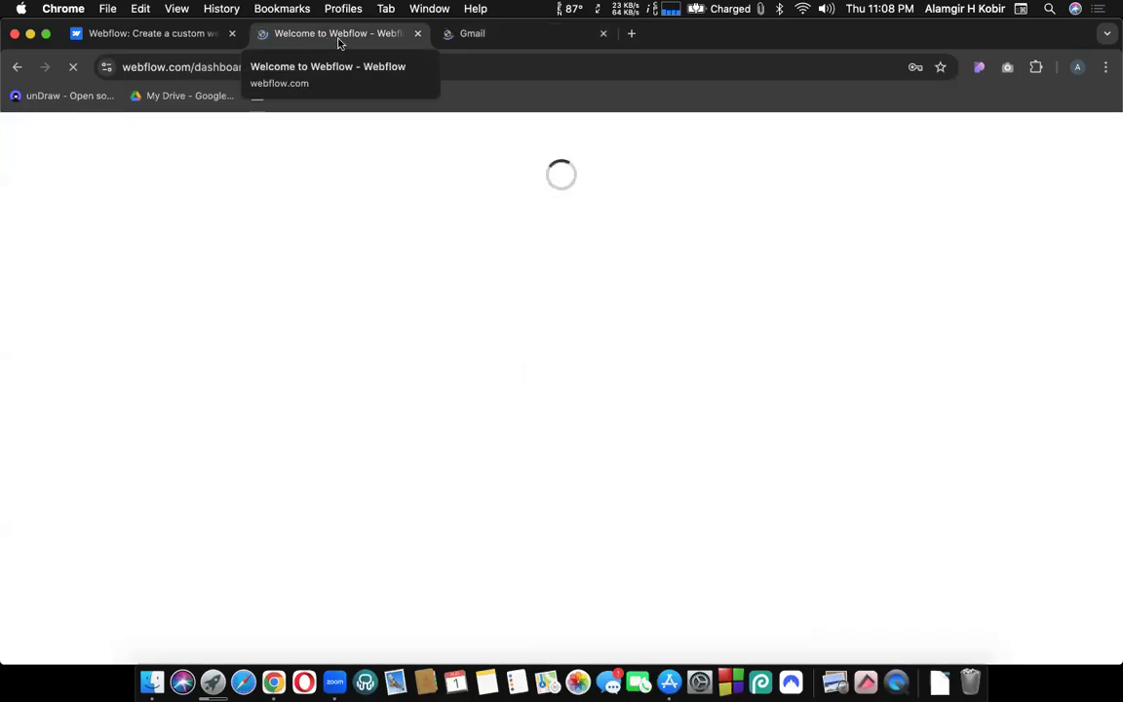
left_click(466, 39)
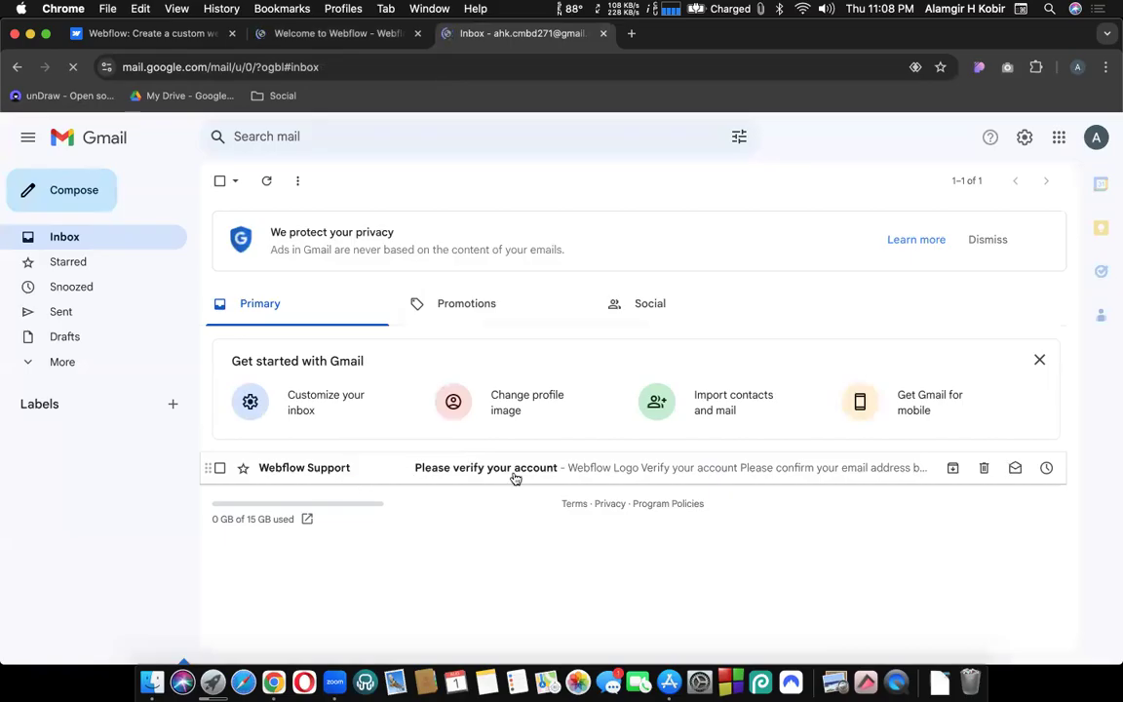
left_click(382, 478)
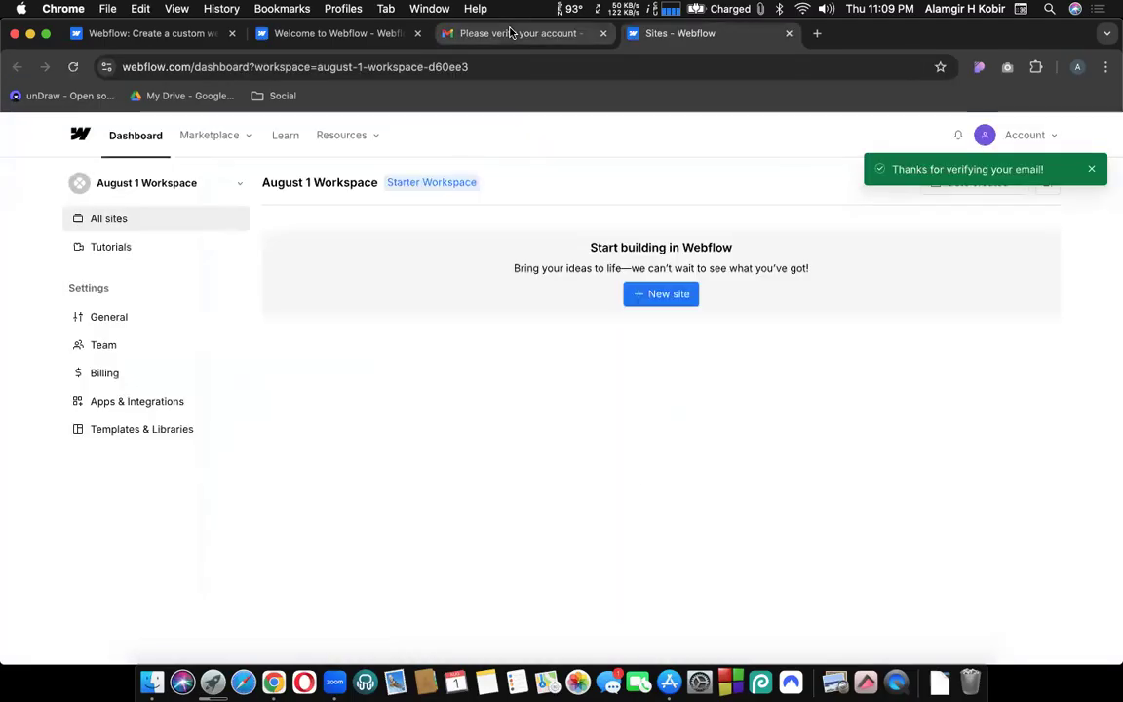
left_click(509, 32)
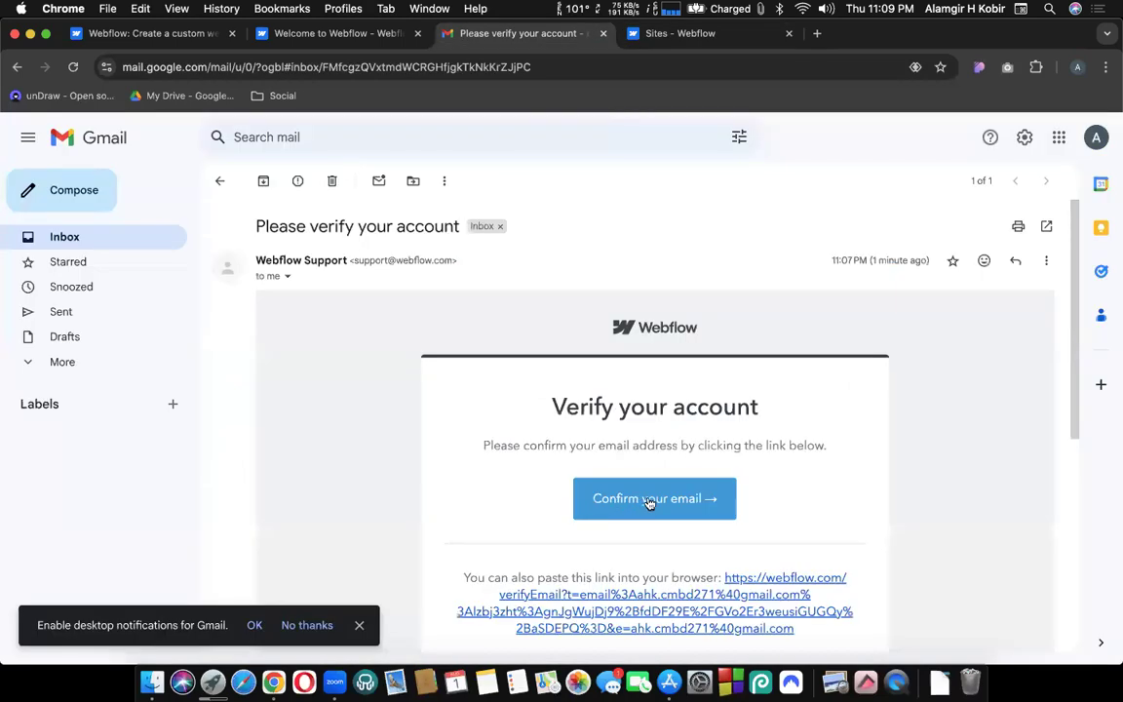
Return to the Welcome to Webflow tab, save the password in Chrome and dismiss the tip.
left_click(680, 33)
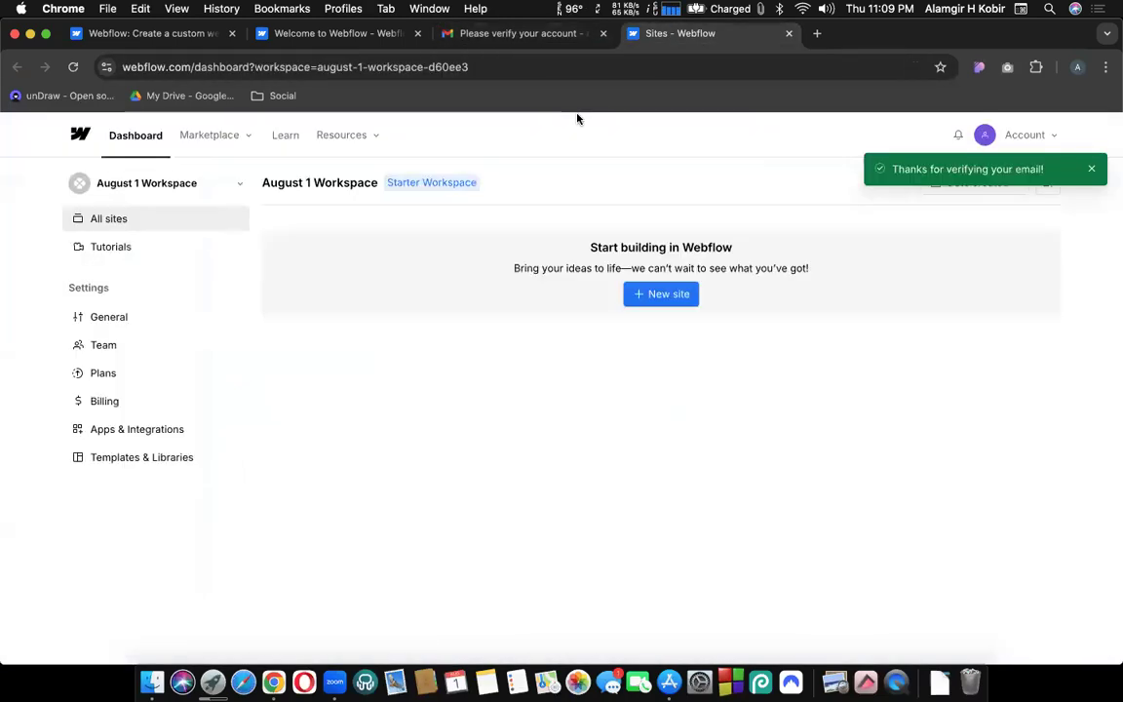
left_click(316, 34)
left_click_drag(358, 39, 552, 54)
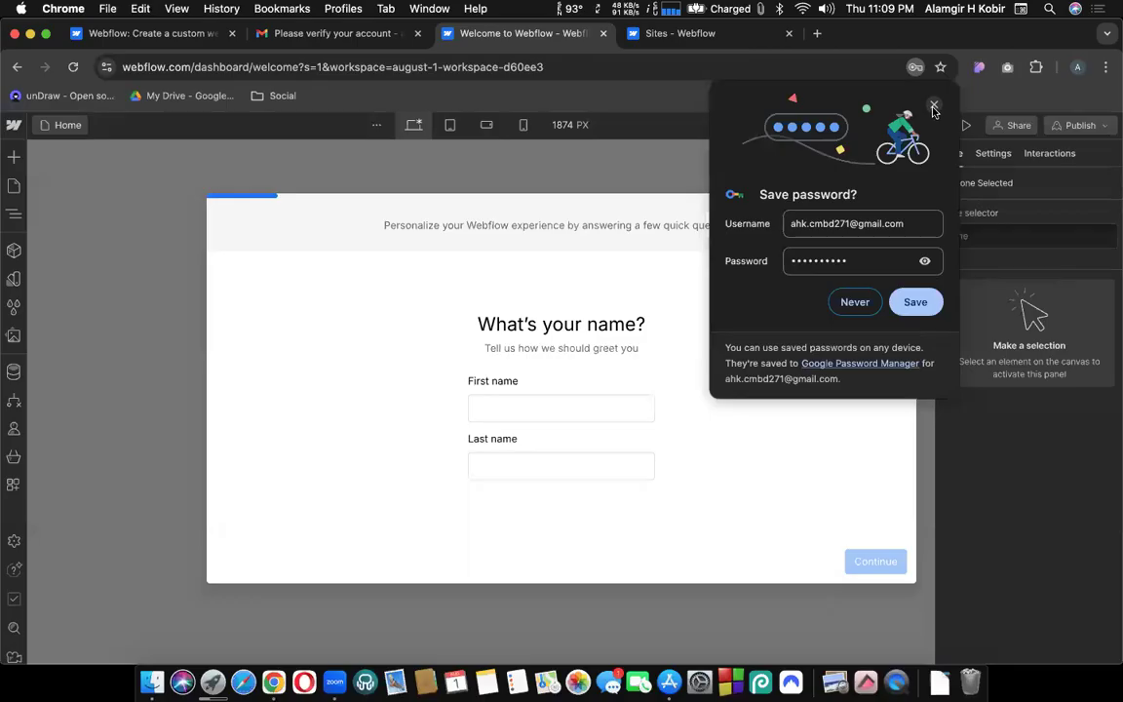
left_click(916, 302)
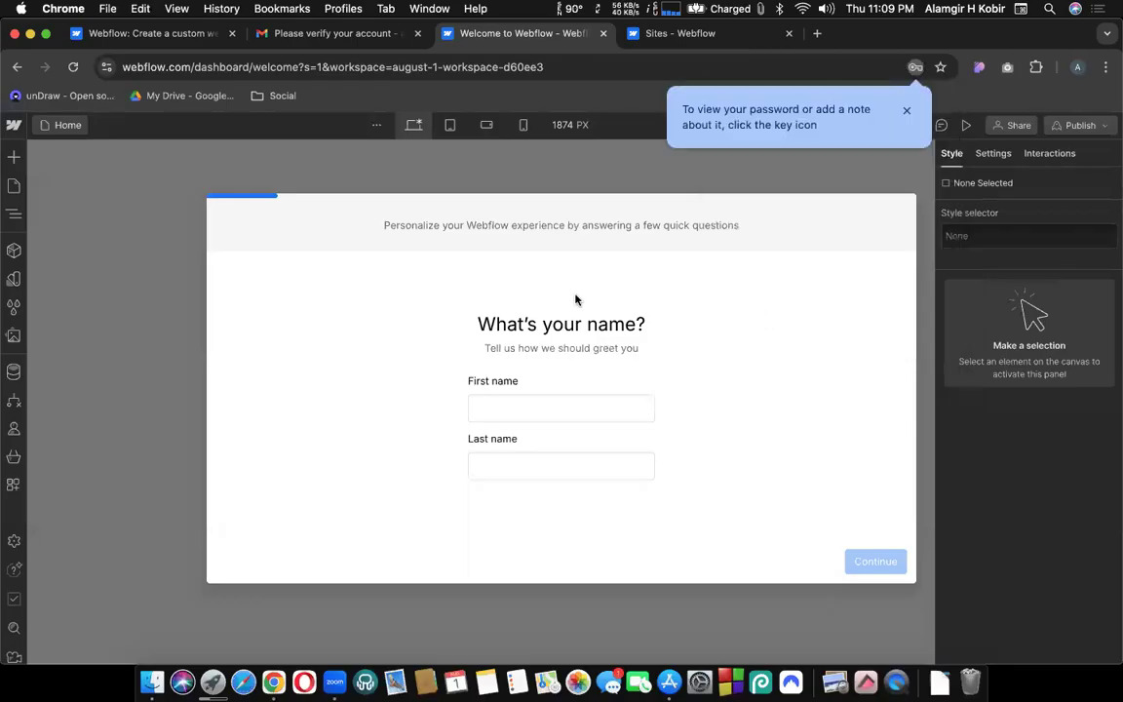
left_click(907, 113)
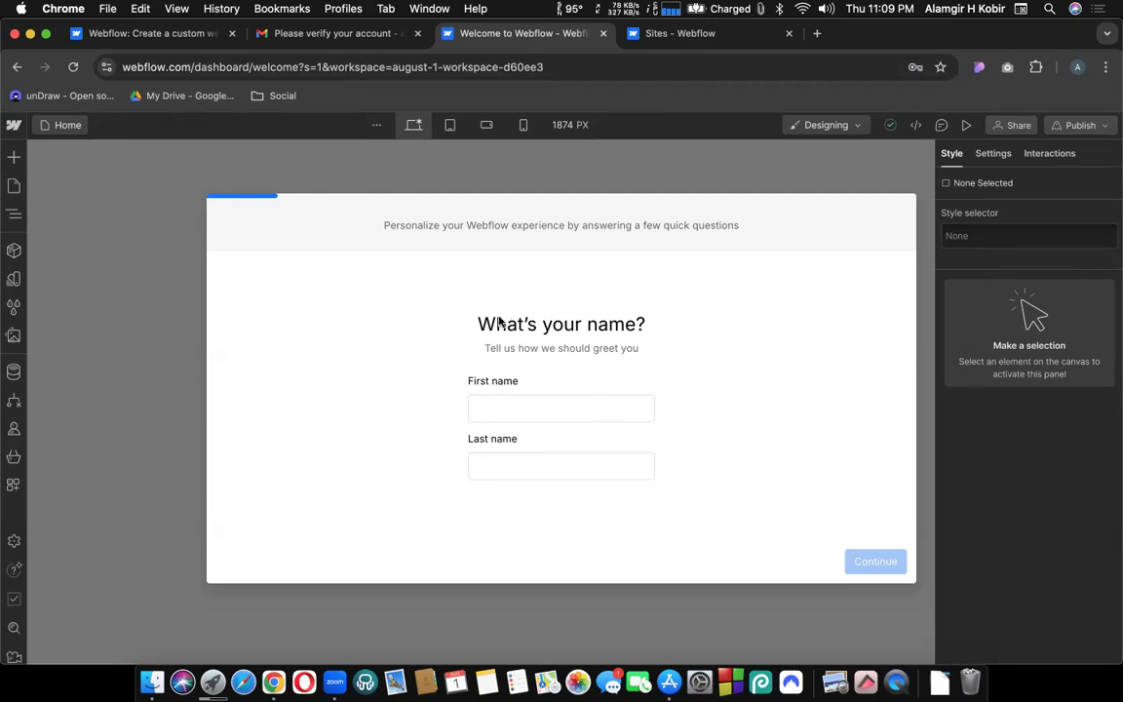
left_click(675, 35)
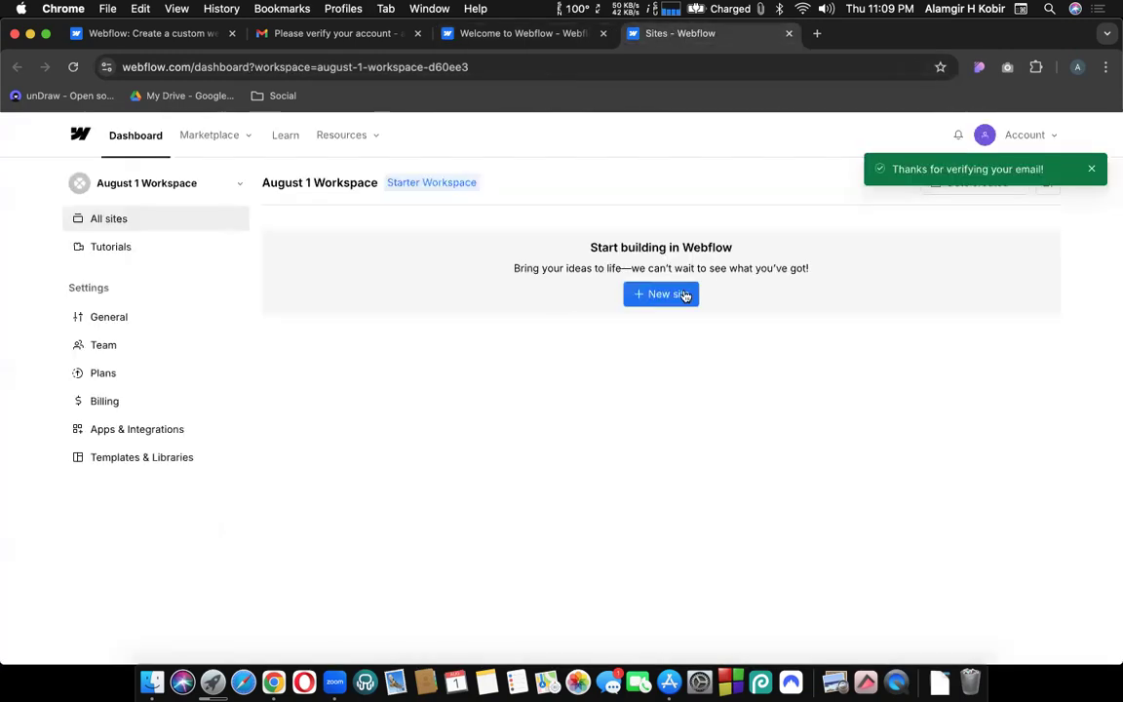
left_click(473, 35)
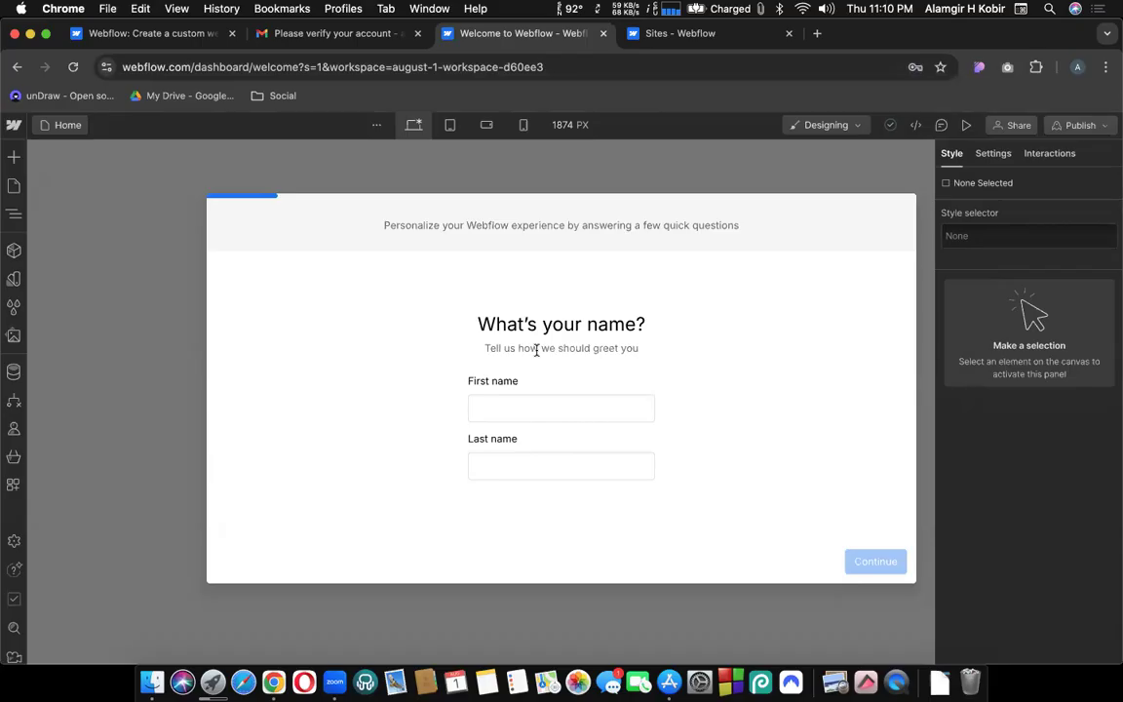
Enter the user's first and last name in the questionnaire and continue.
left_click(498, 413)
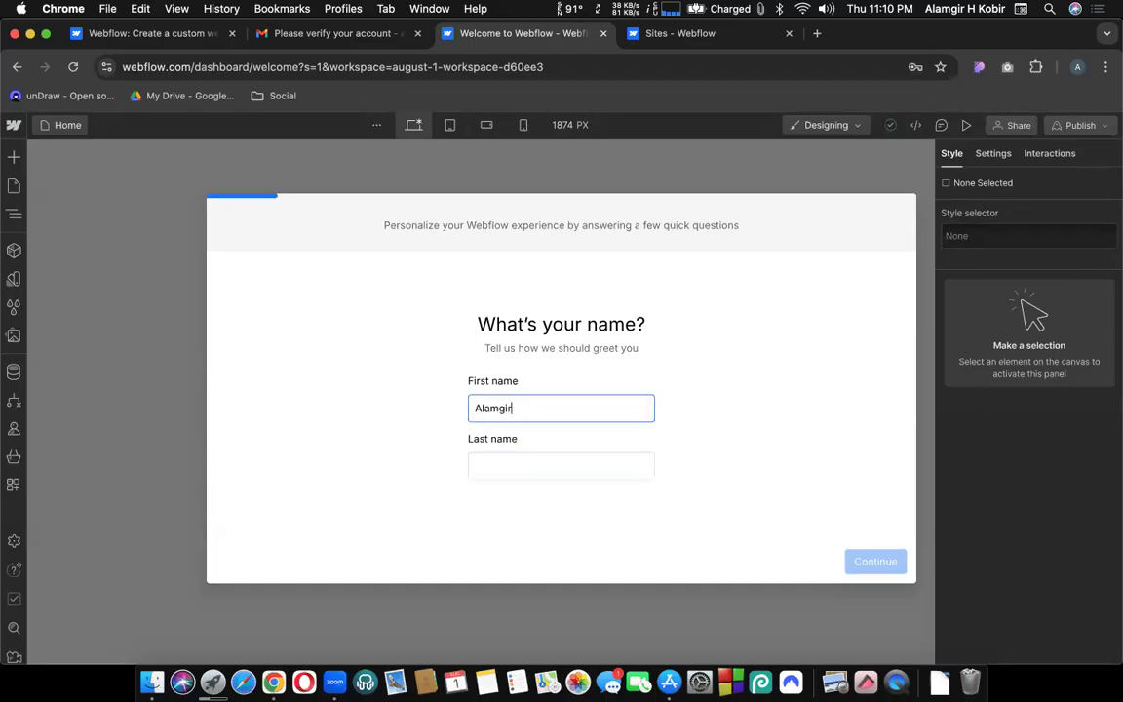
key("Tab")
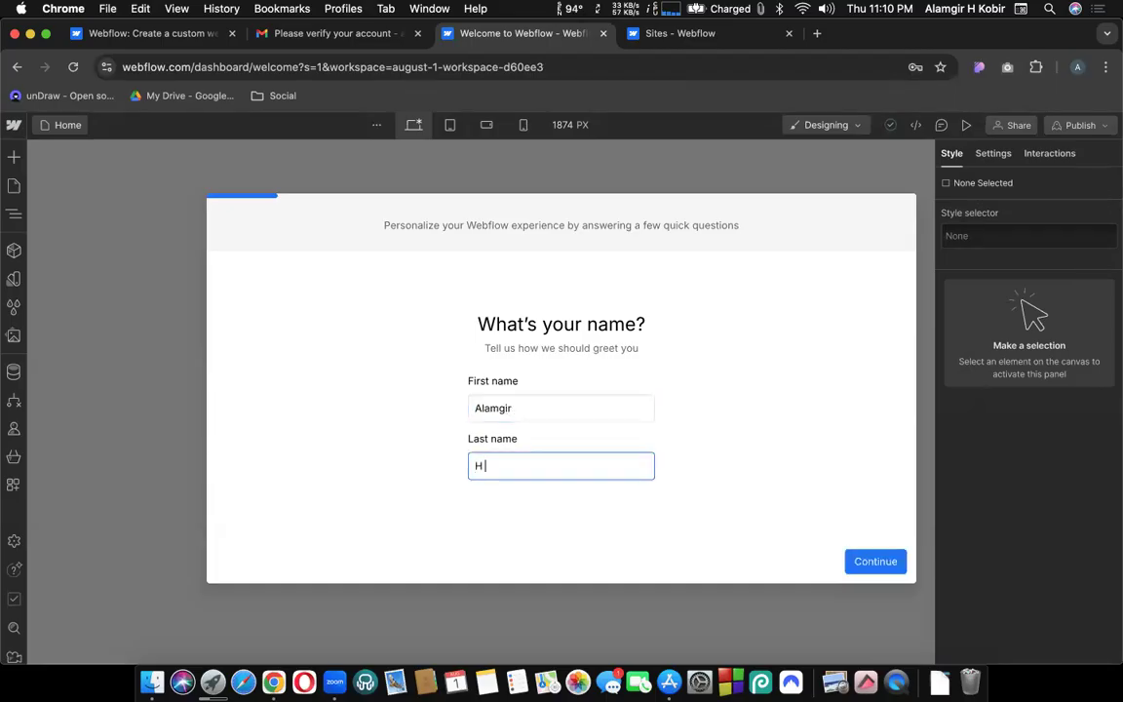
left_click(868, 562)
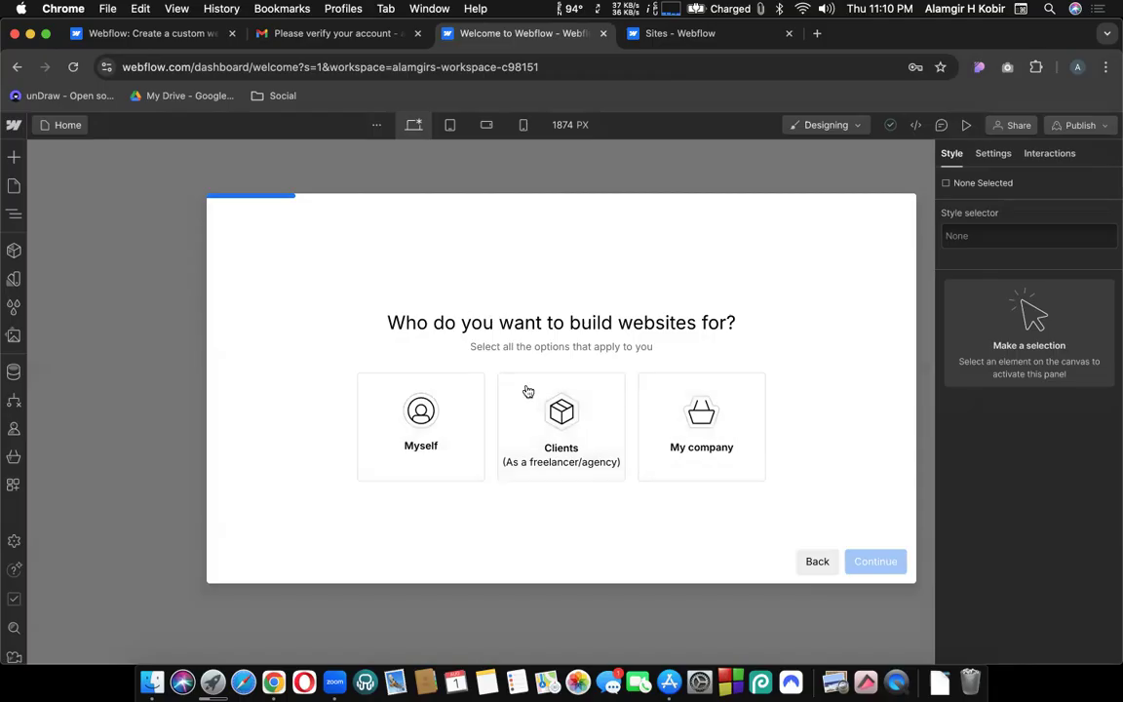
Answer that websites are built for Clients, working as a freelancer.
left_click(596, 452)
left_click(876, 563)
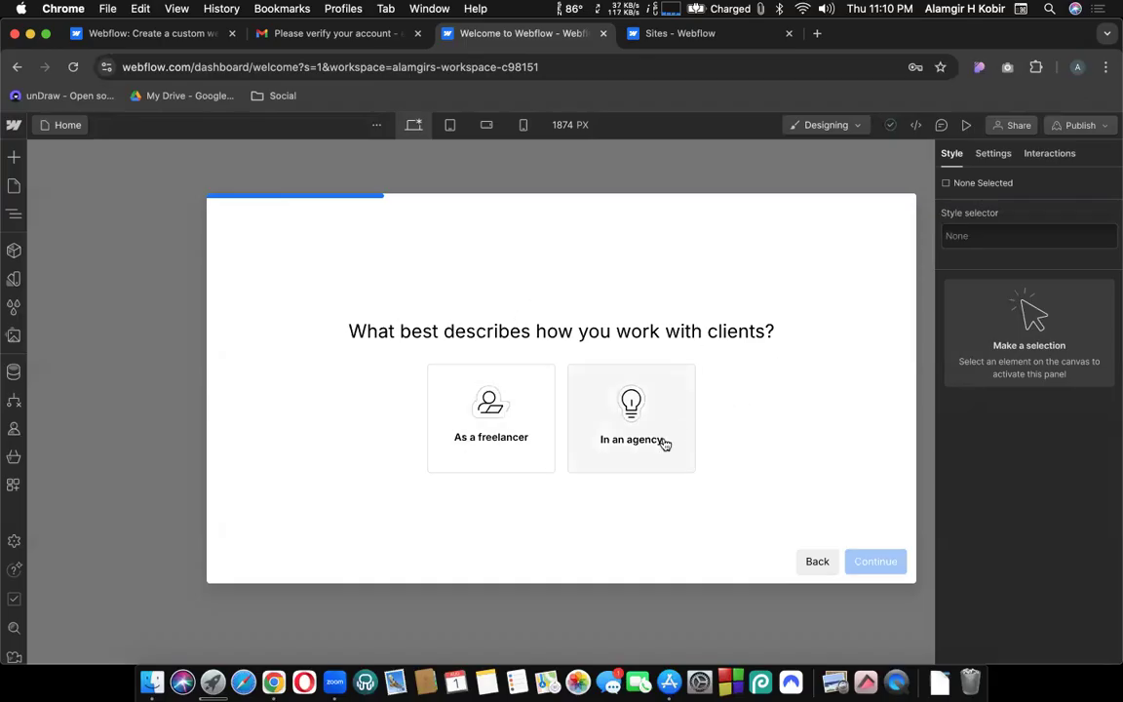
left_click(429, 454)
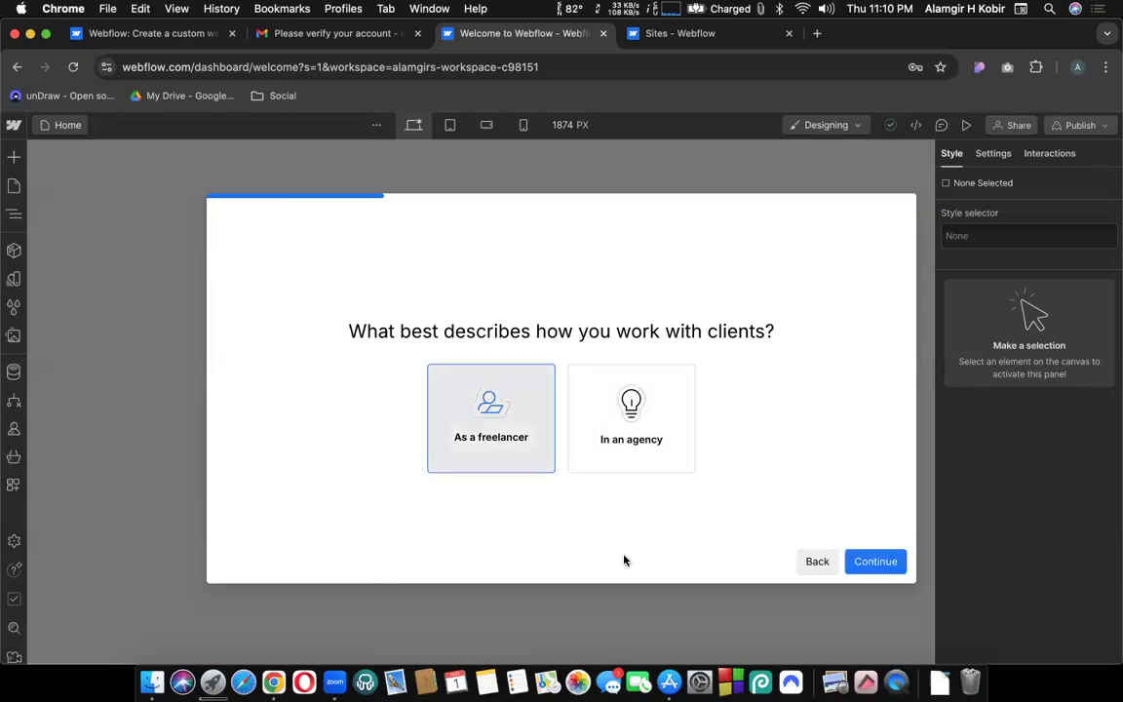
left_click(657, 441)
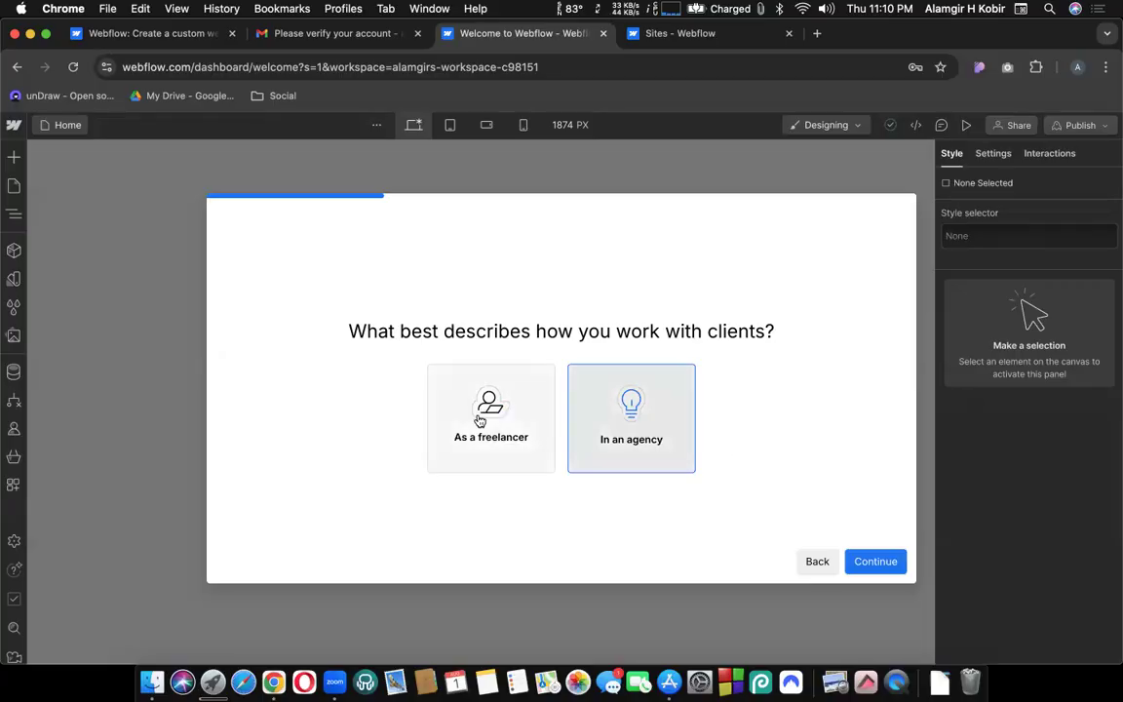
left_click(492, 403)
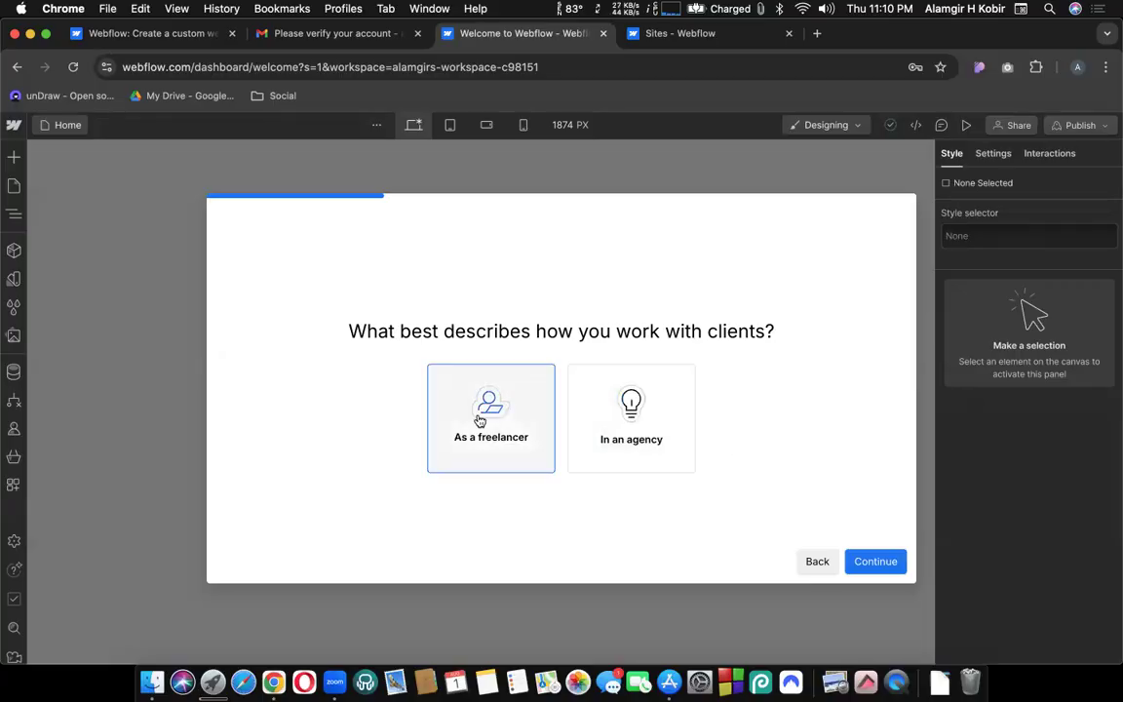
left_click(884, 575)
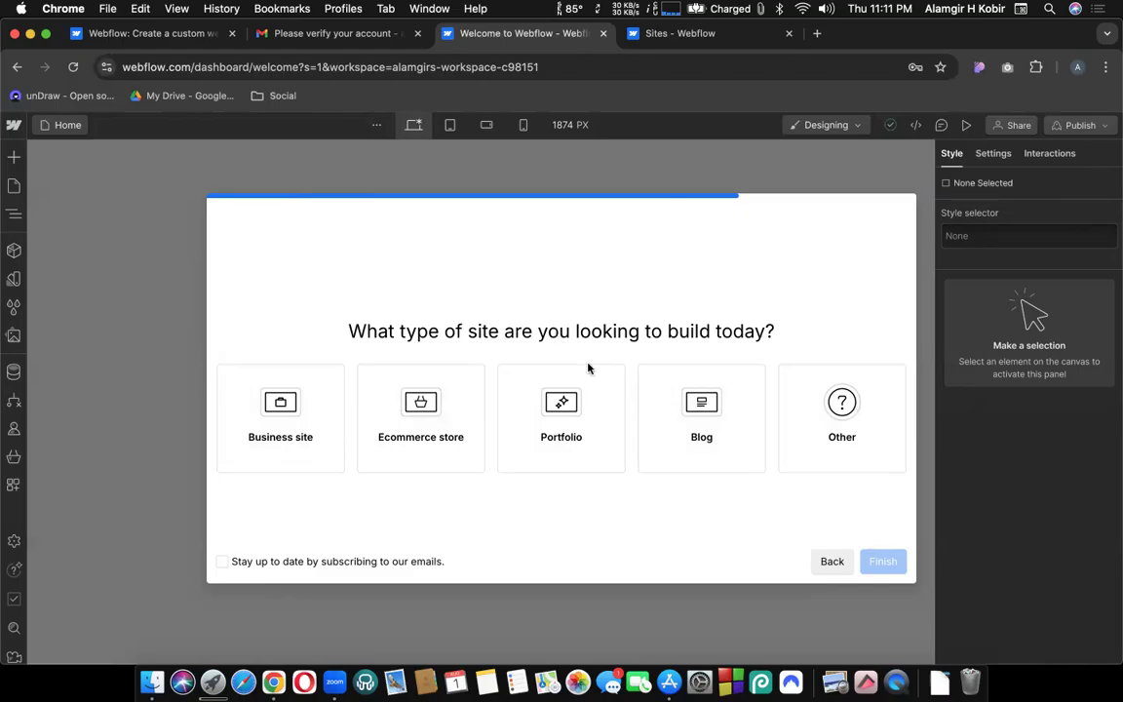
Pick Other as the site type and finish the questionnaire.
left_click(847, 453)
left_click(890, 564)
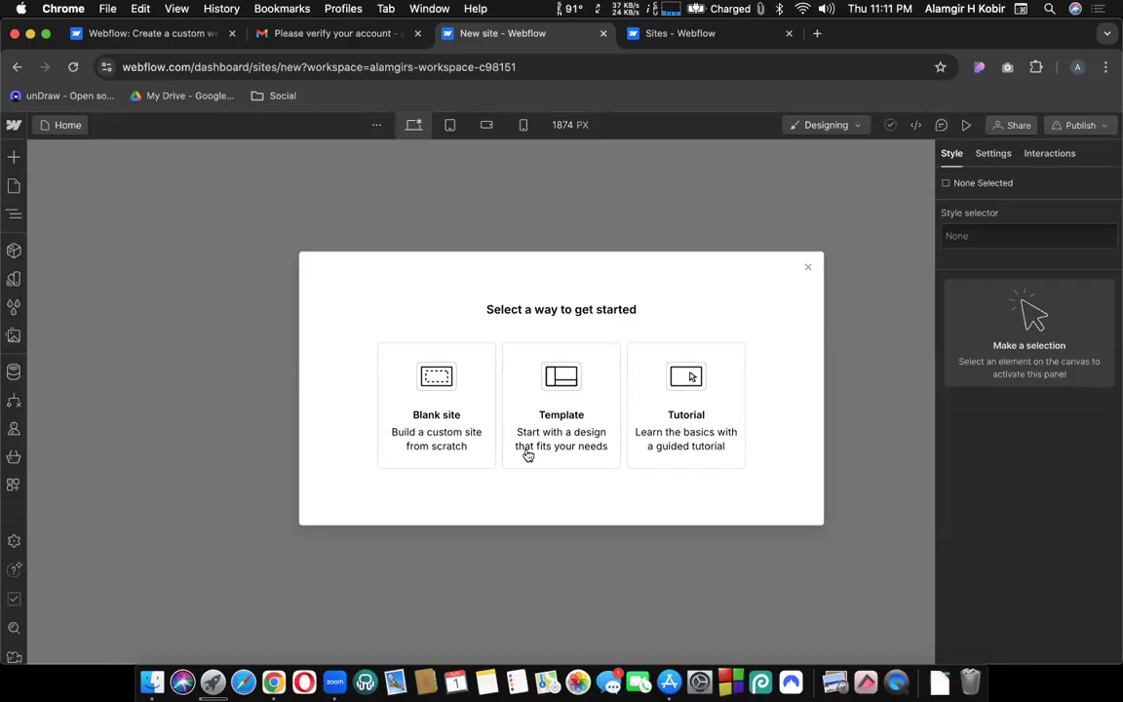
Create a Blank site named 'cmbd271' instead of the default name.
triple_click(671, 313)
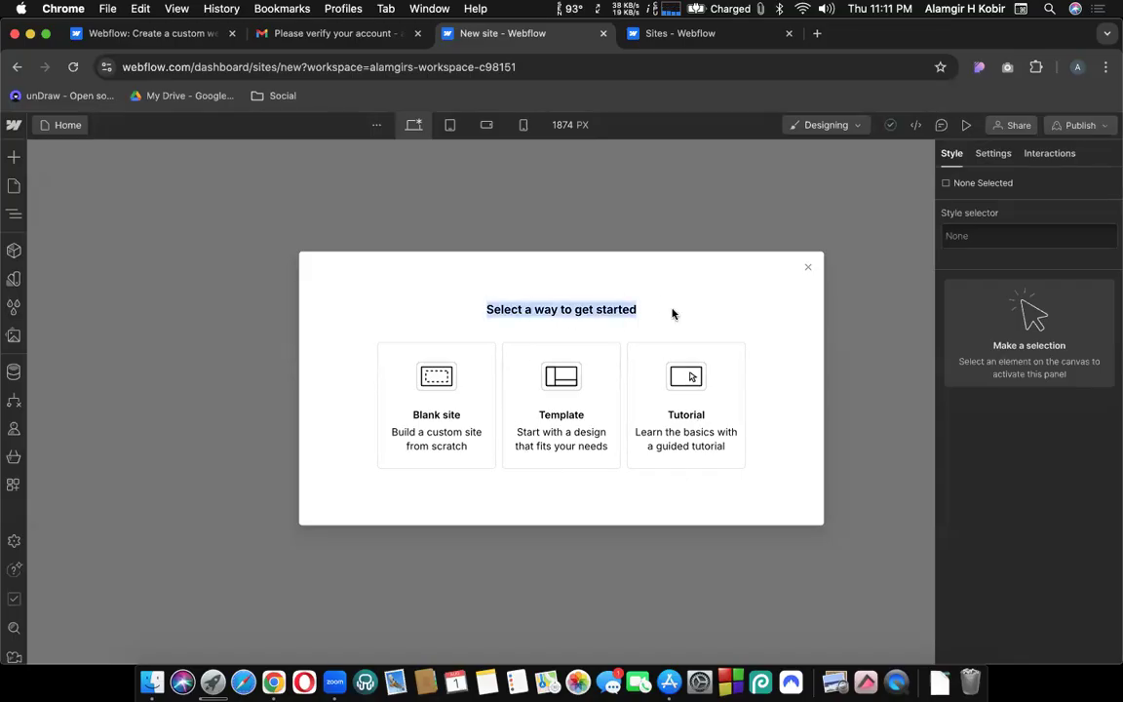
left_click(592, 304)
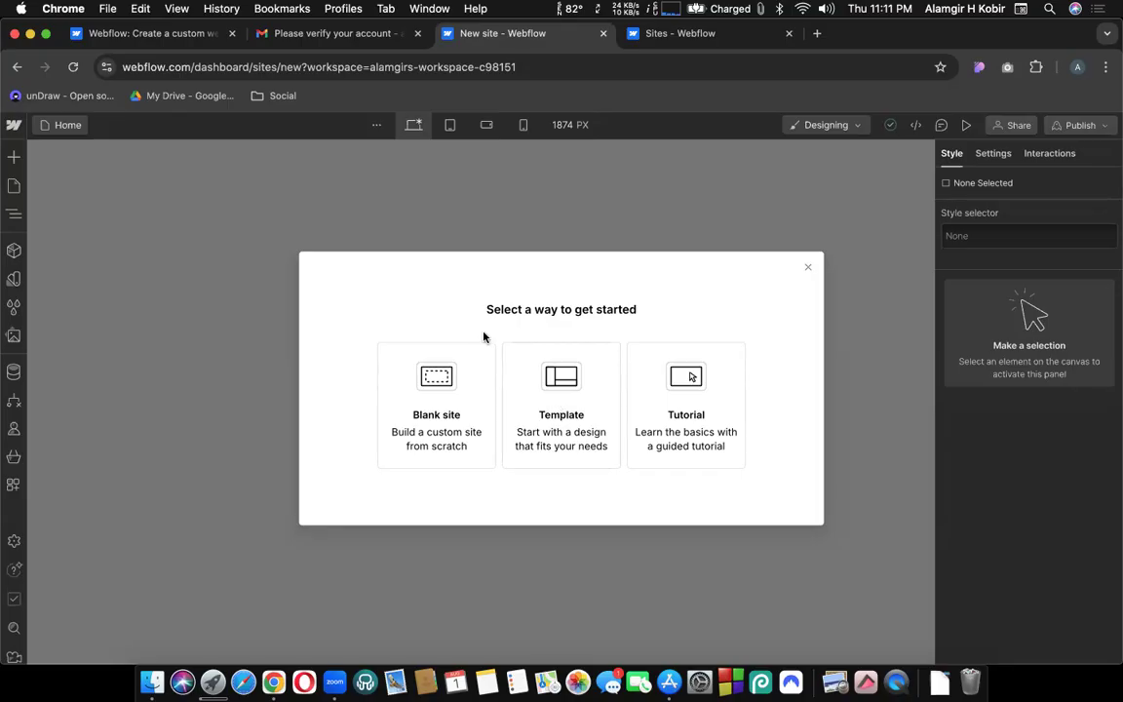
left_click(412, 390)
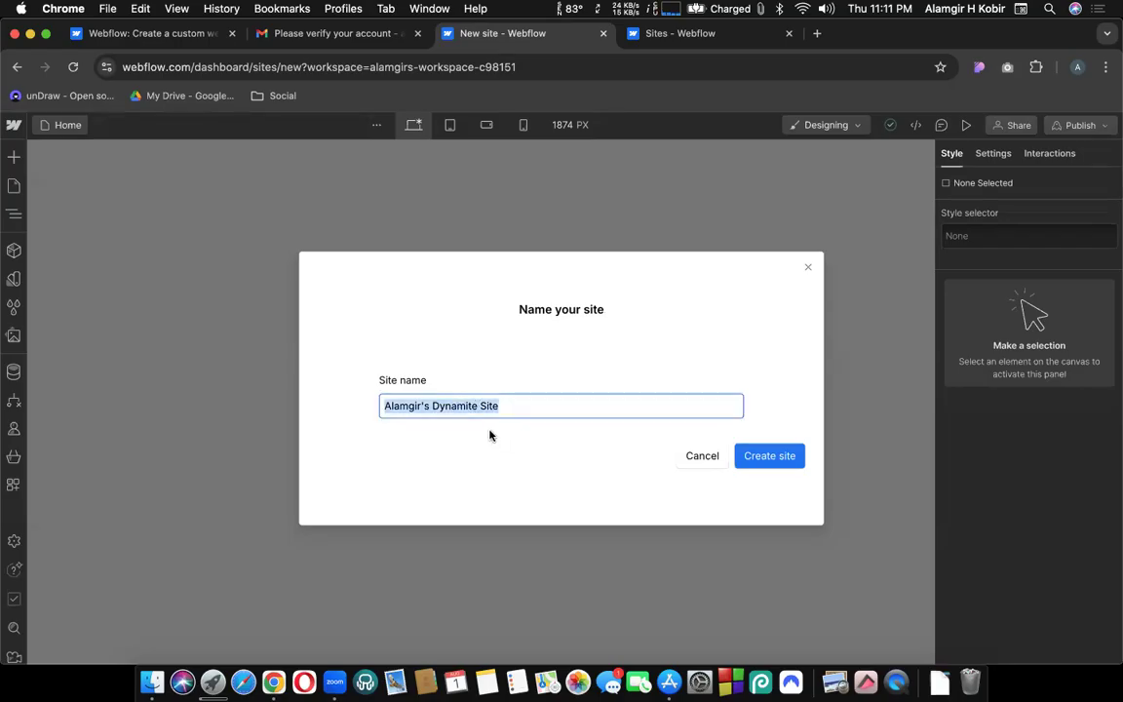
type("cmbd271")
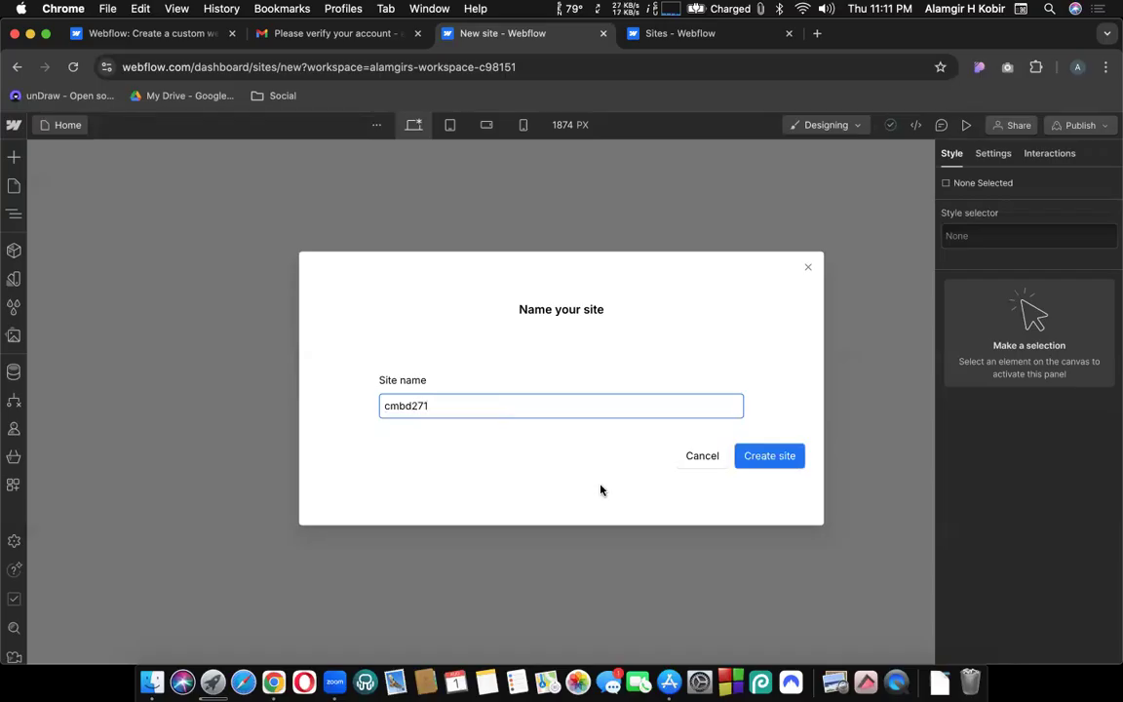
left_click(760, 455)
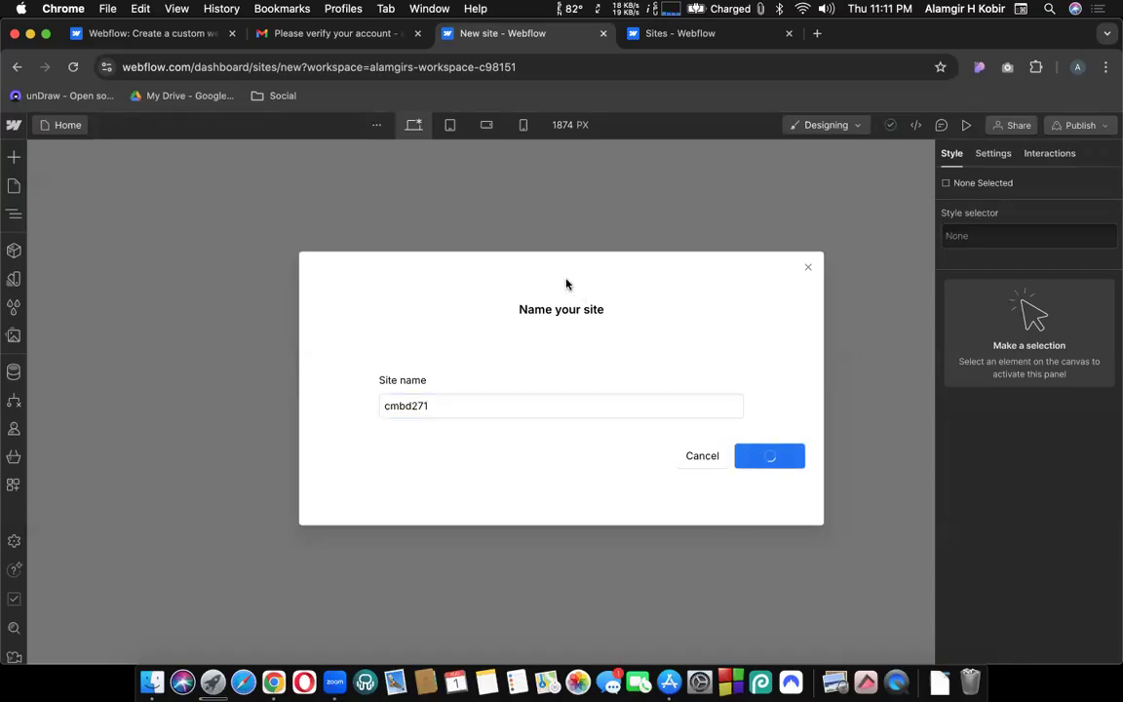
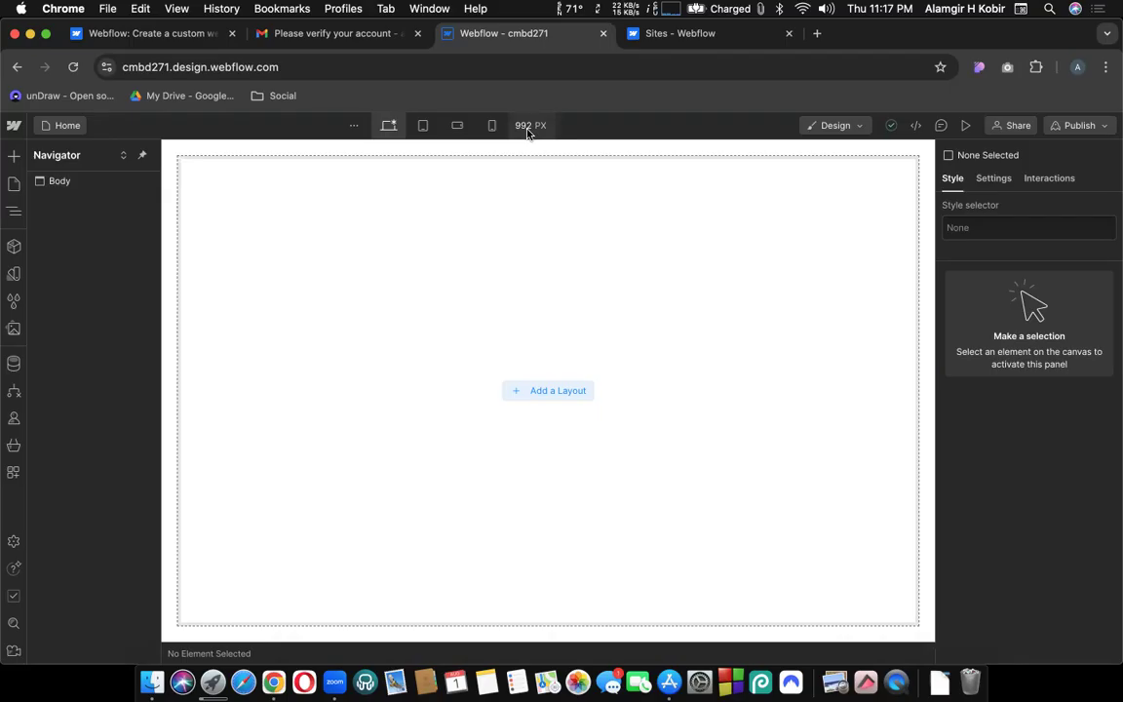
Try canvas widths of 1440 px and then 992 px in the canvas settings.
left_click(527, 126)
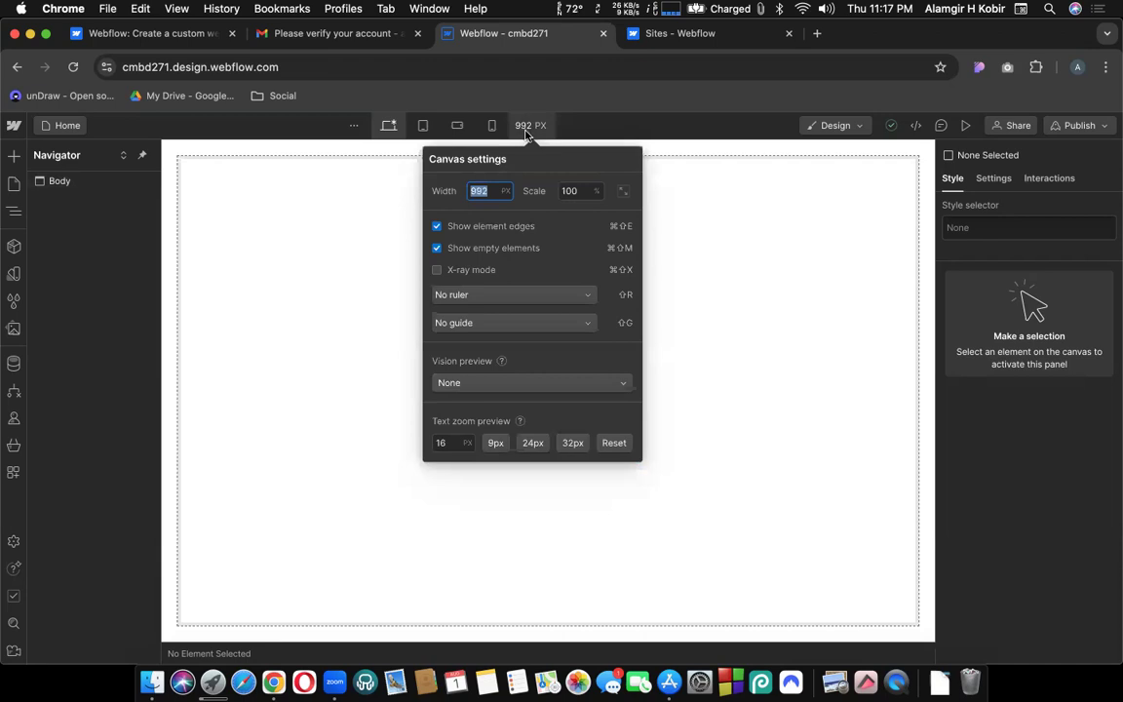
type("1440")
left_click(328, 248)
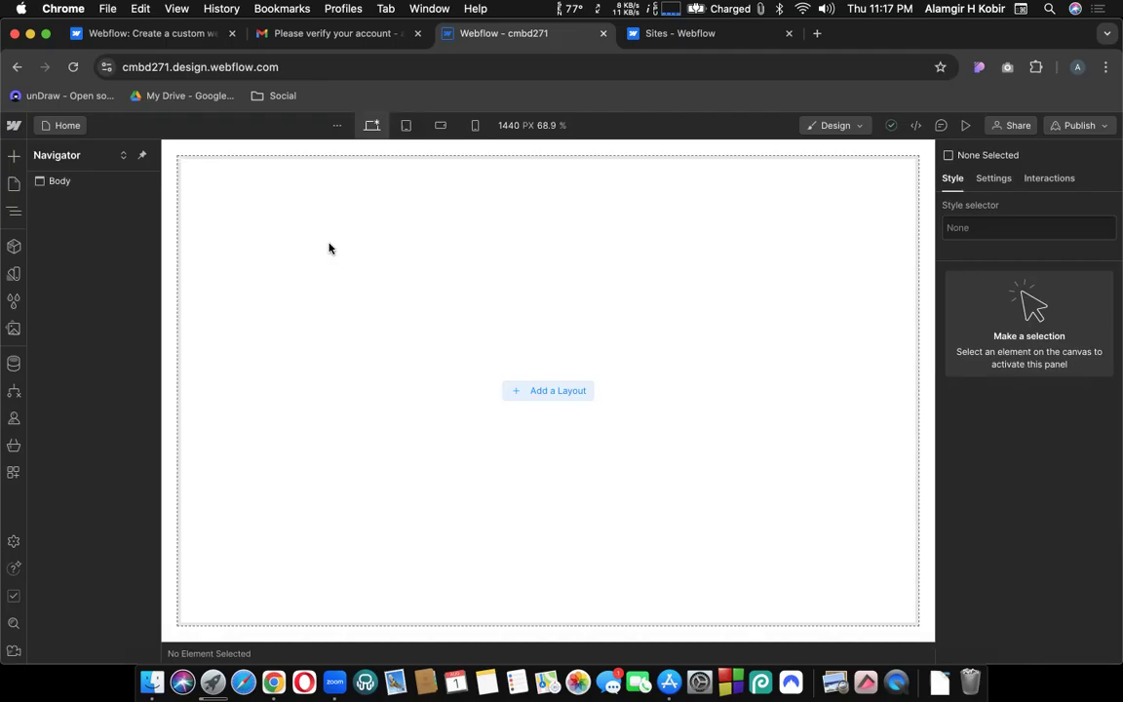
left_click(507, 132)
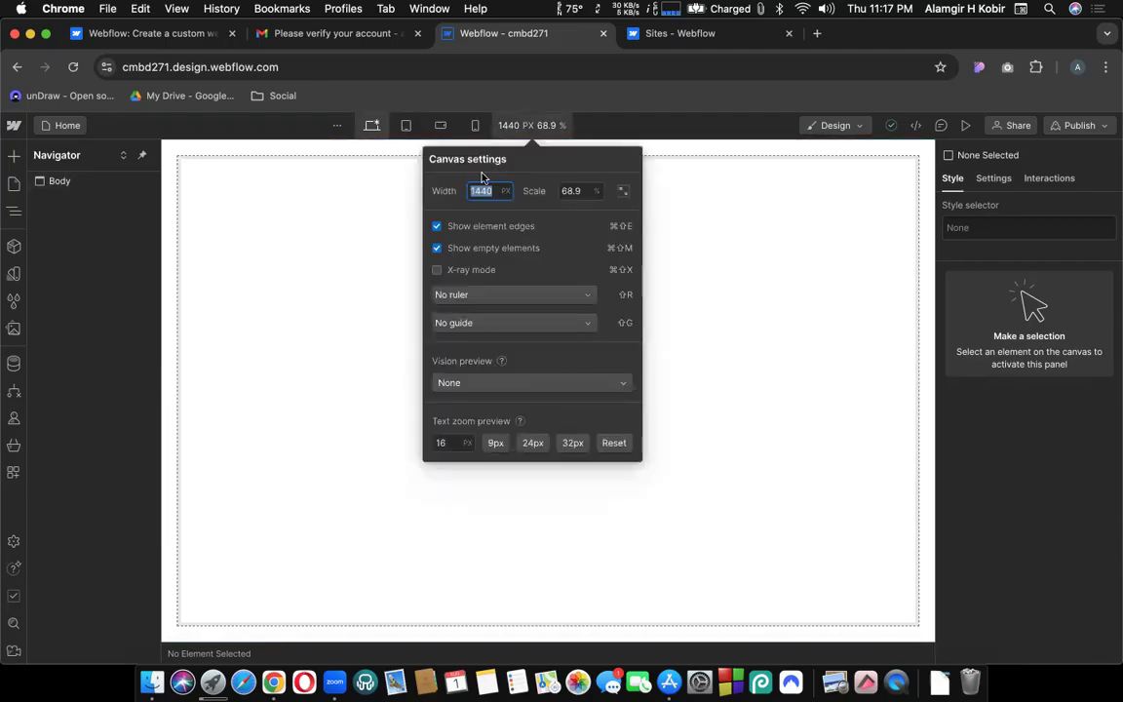
type("992")
key("Return")
left_click(532, 130)
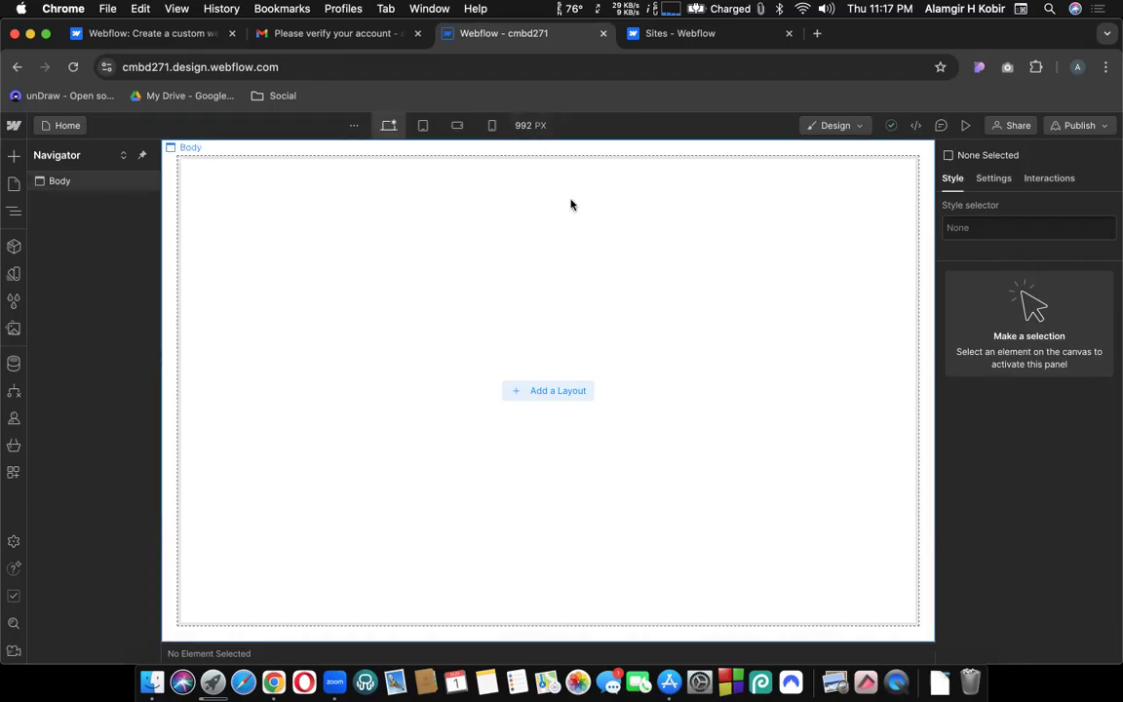
Zoom the browser out to 80%, widen the canvas to 1334 px, then restore 100% zoom.
left_click(1106, 66)
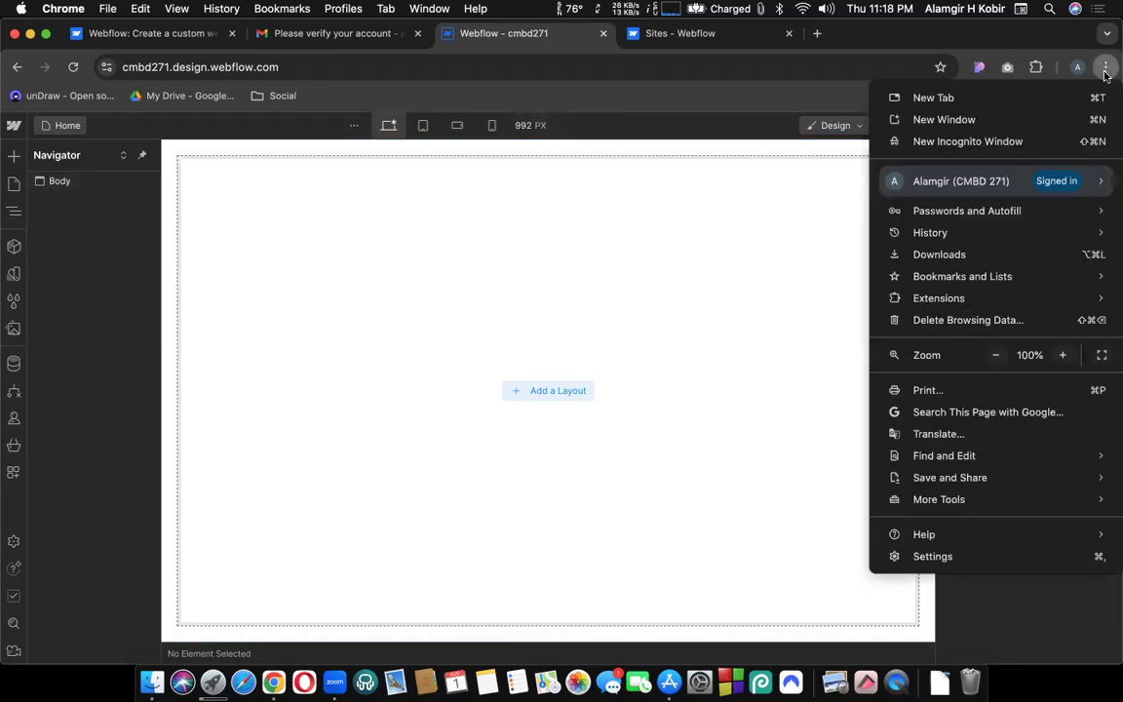
left_click(996, 357)
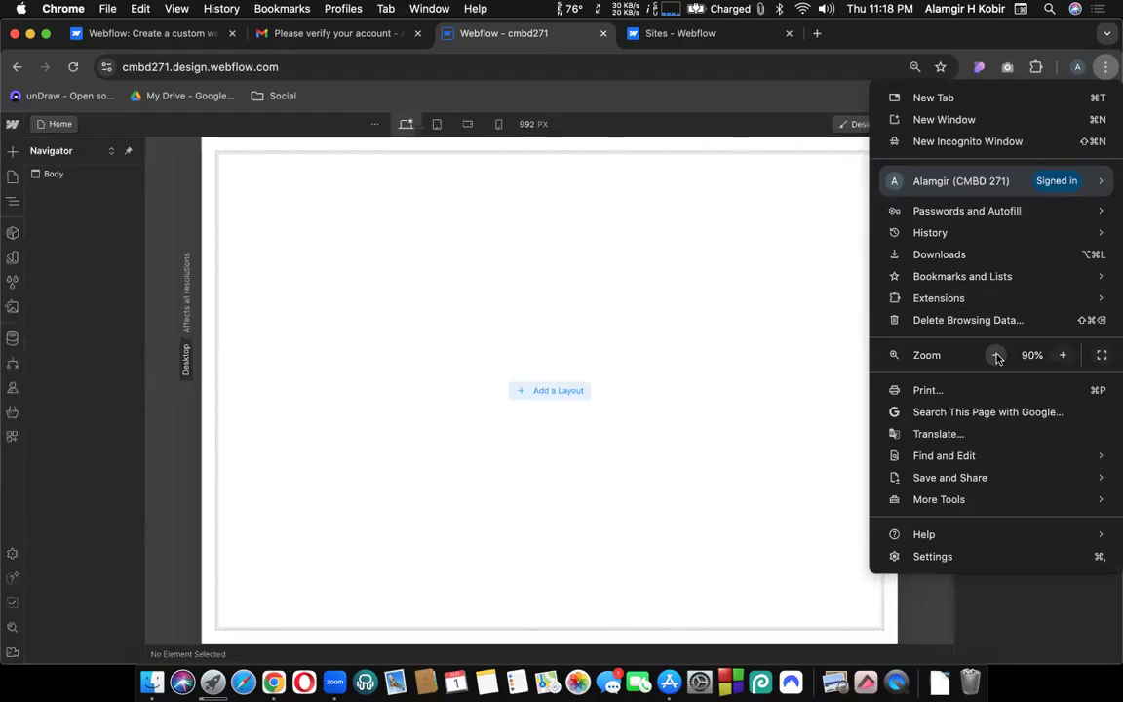
left_click(997, 357)
left_click(848, 382)
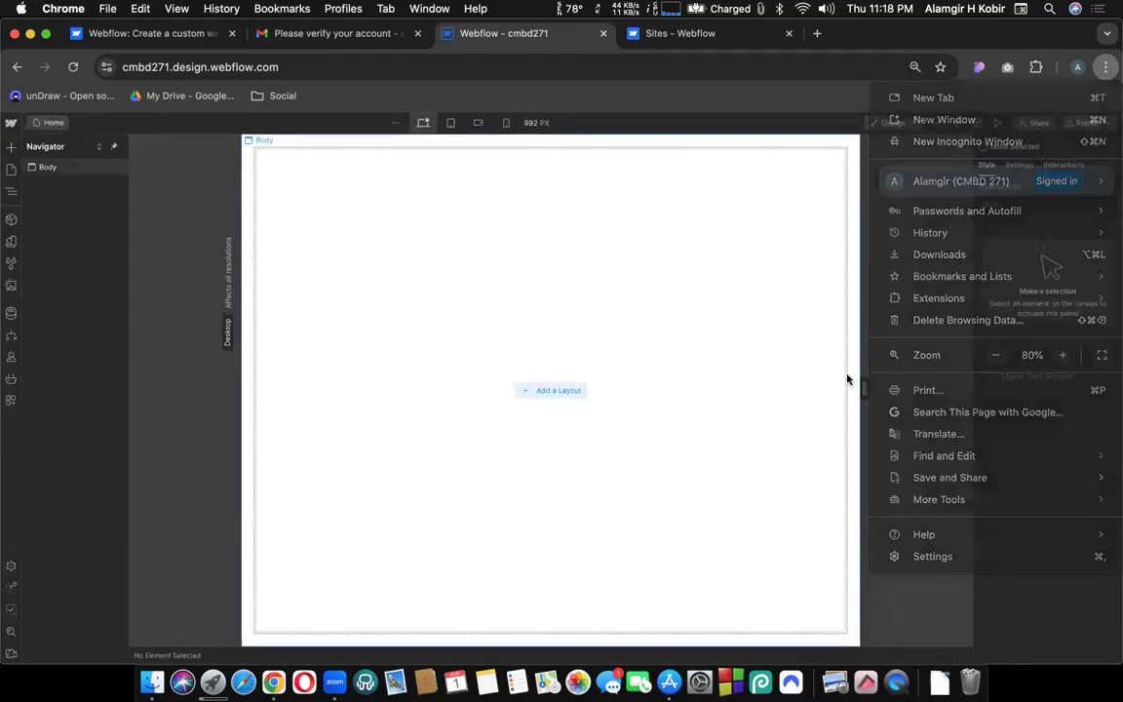
left_click_drag(878, 386, 968, 388)
left_click(1106, 66)
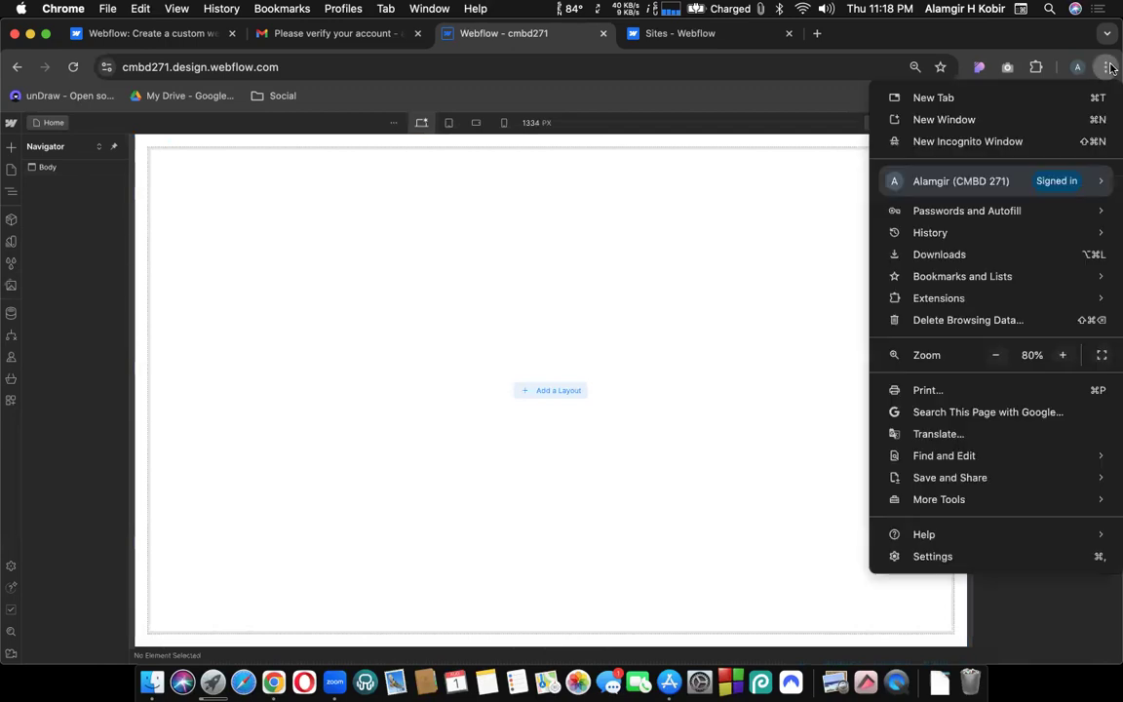
left_click(1063, 356)
left_click(1063, 356)
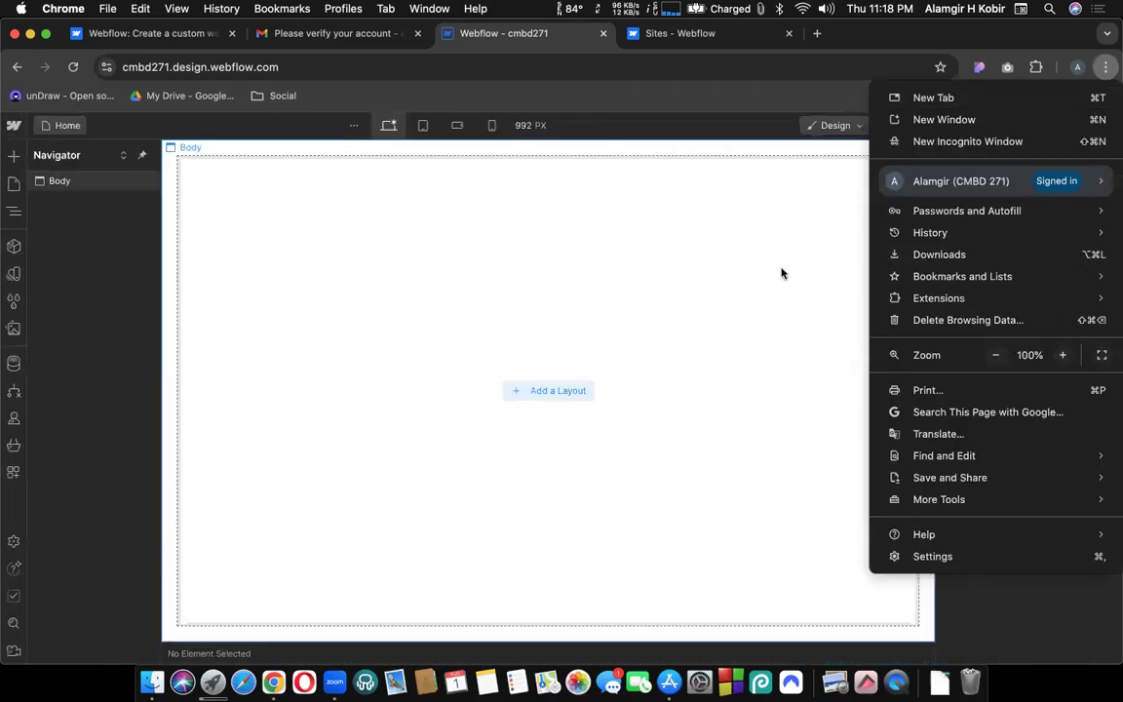
left_click(780, 271)
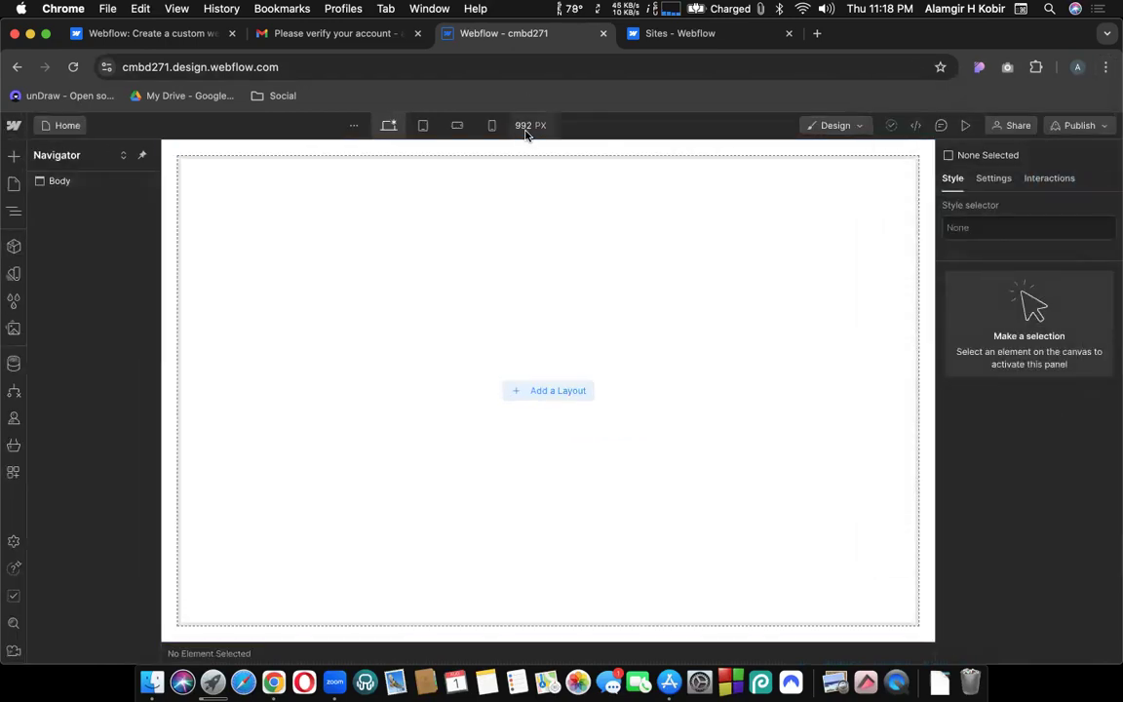
Set the canvas width to 1440 px and switch to the Sites workspace dashboard.
left_click(527, 127)
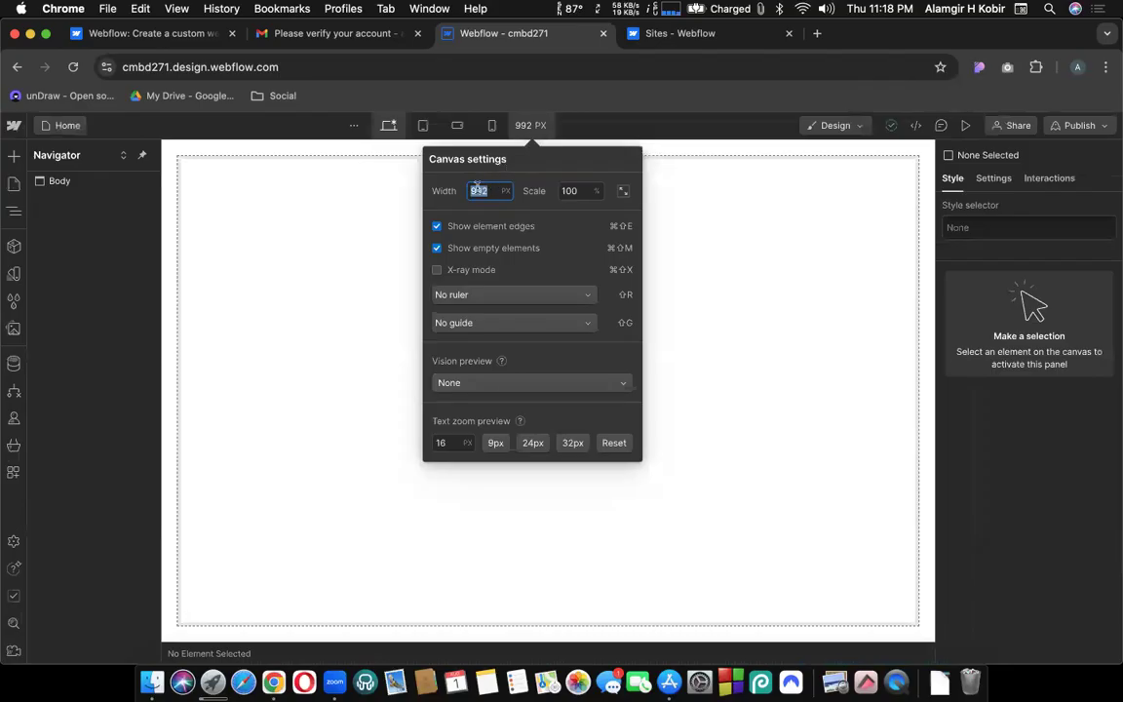
type("1440")
key("Return")
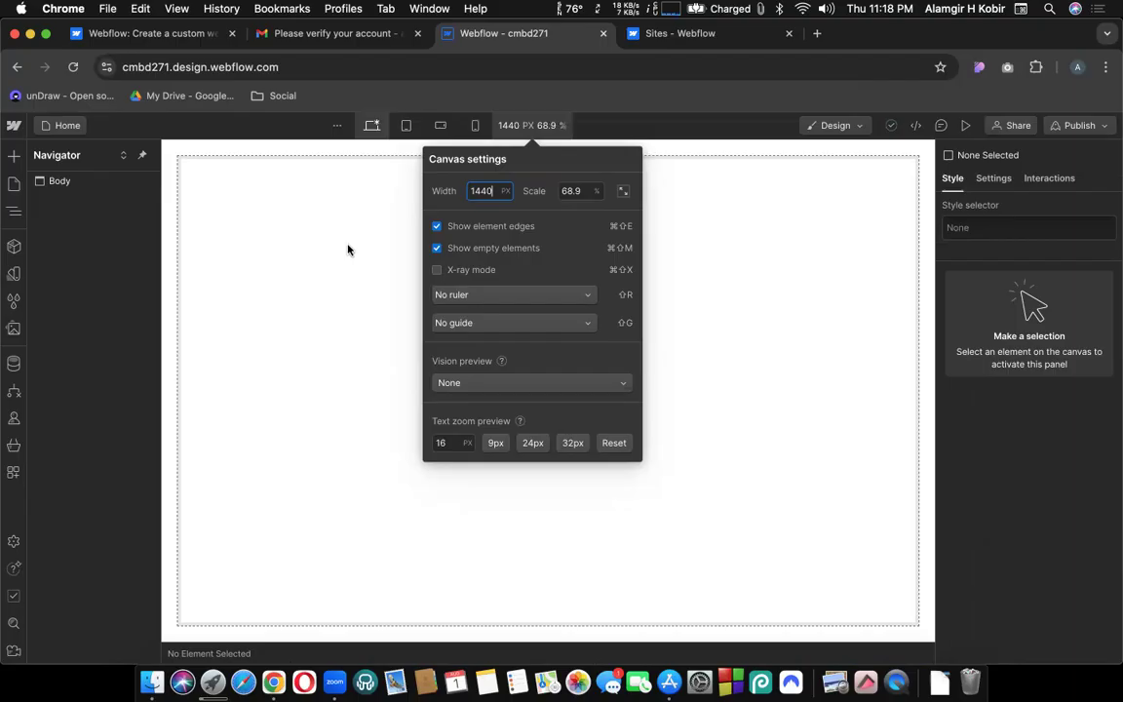
key("Escape")
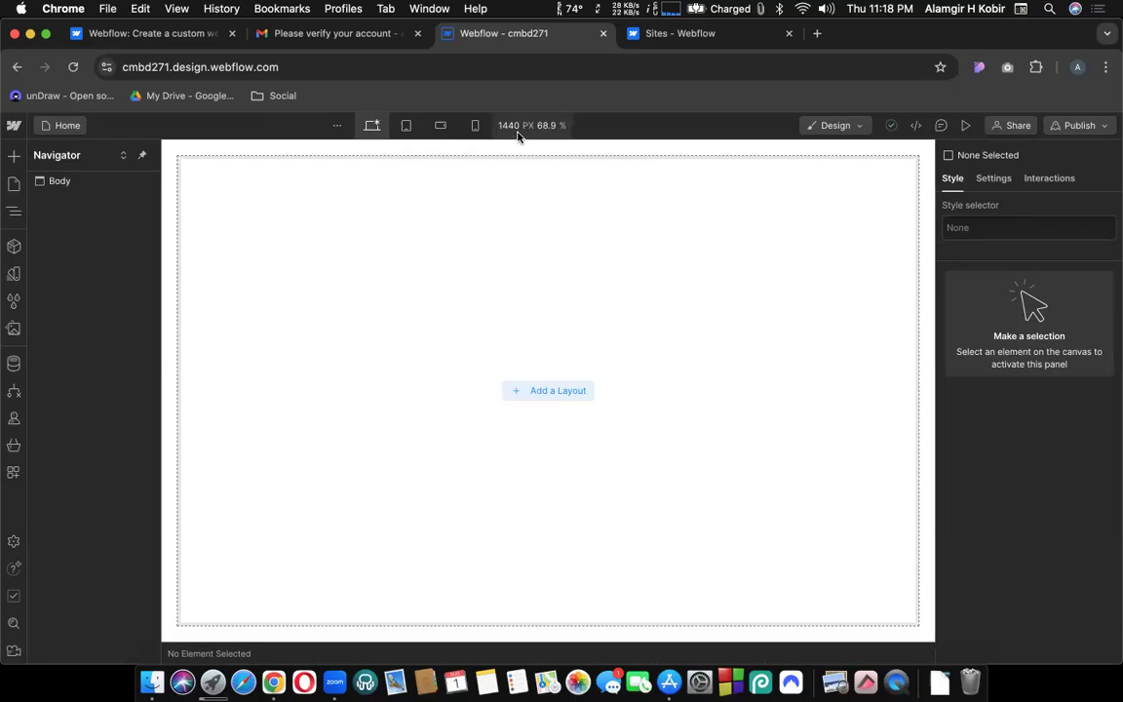
left_click(657, 33)
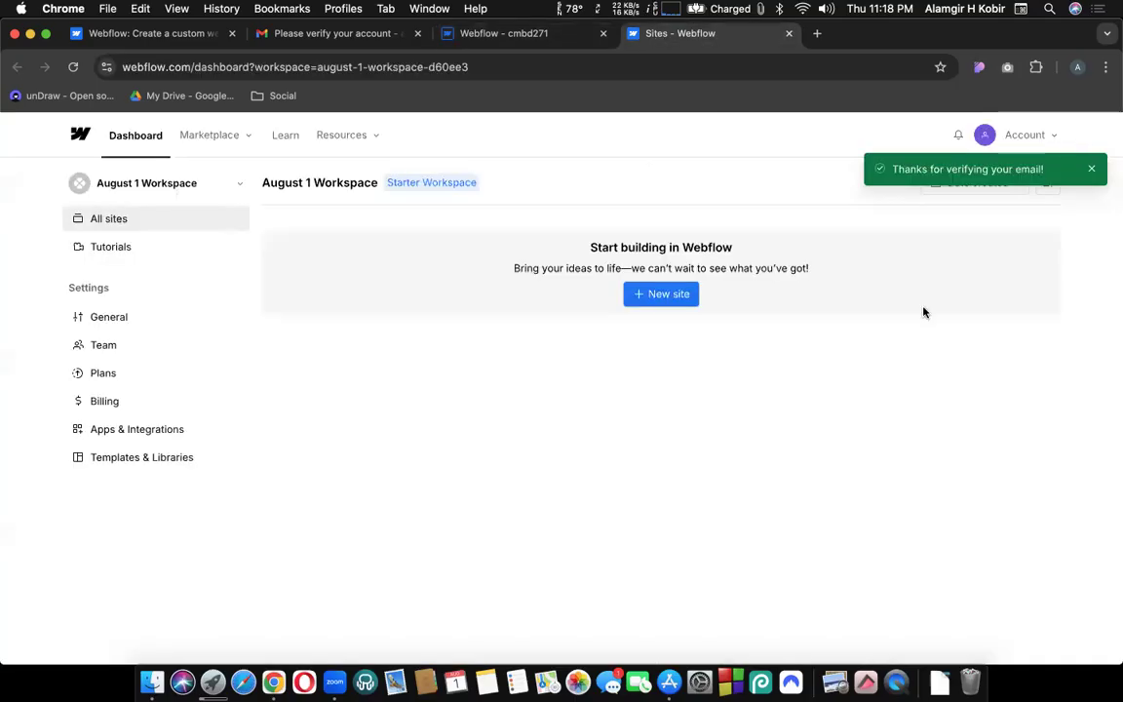
Return to the cmbd271 Webflow Designer tab.
left_click(502, 41)
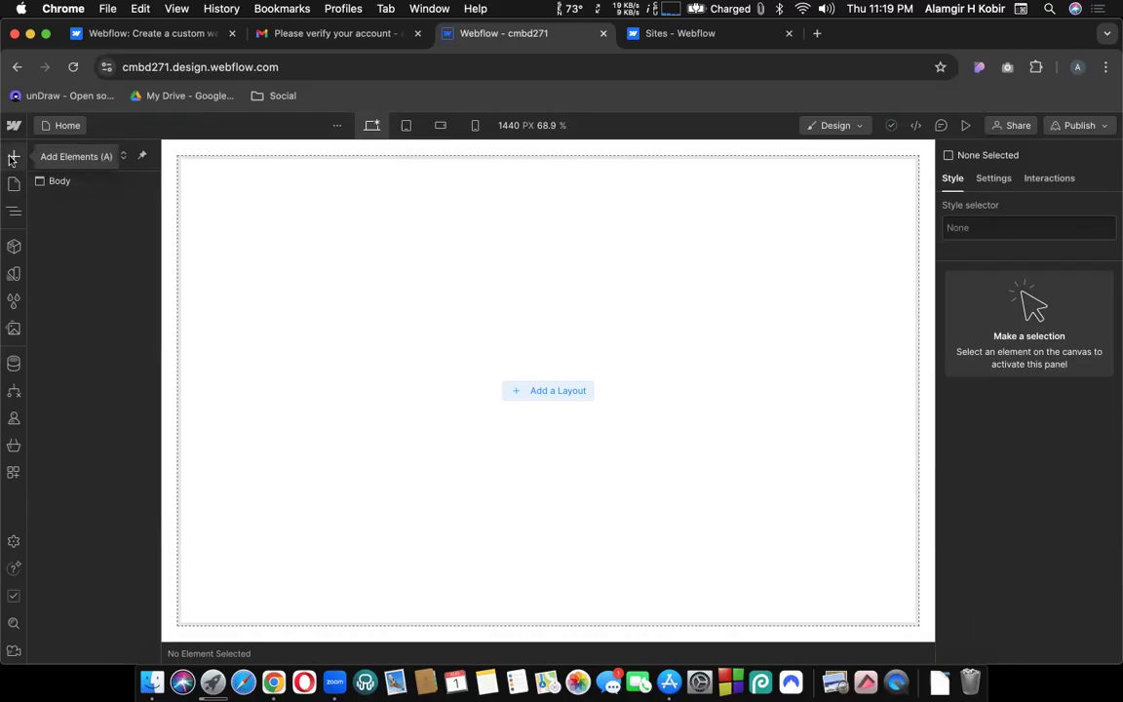
left_click(11, 159)
left_click(18, 164)
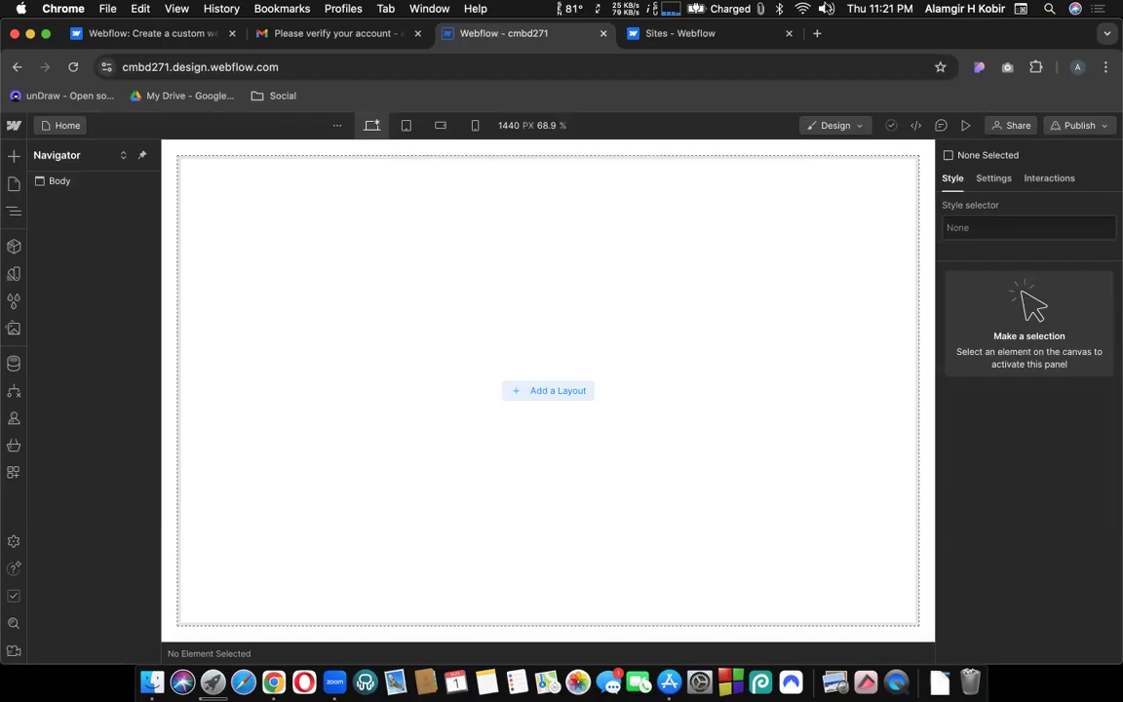
Search for codemanbd in a new tab and open the CodemanBD website result.
left_click(816, 33)
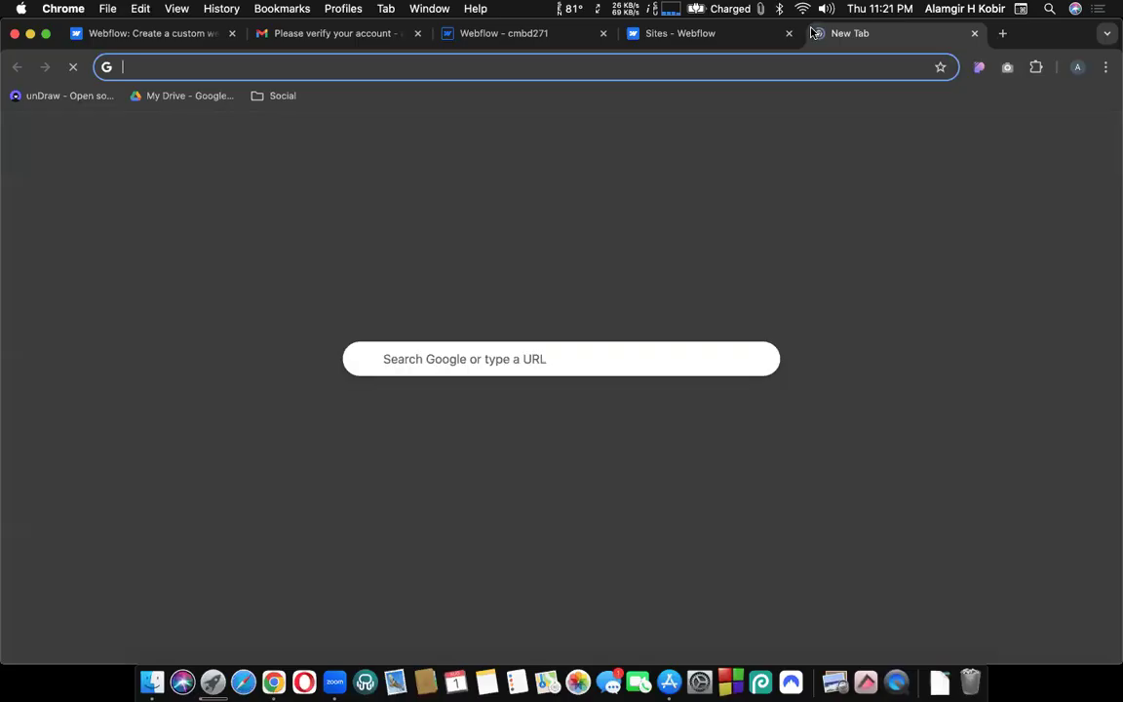
type("codemanbd")
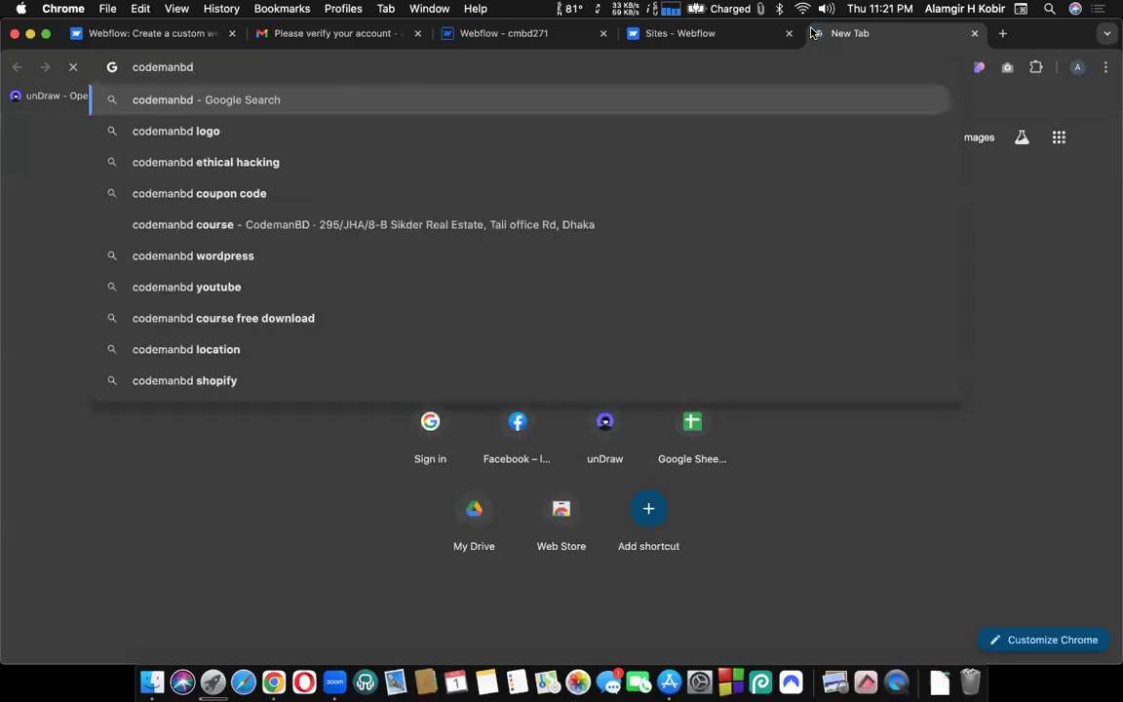
key("Return")
left_click(302, 284)
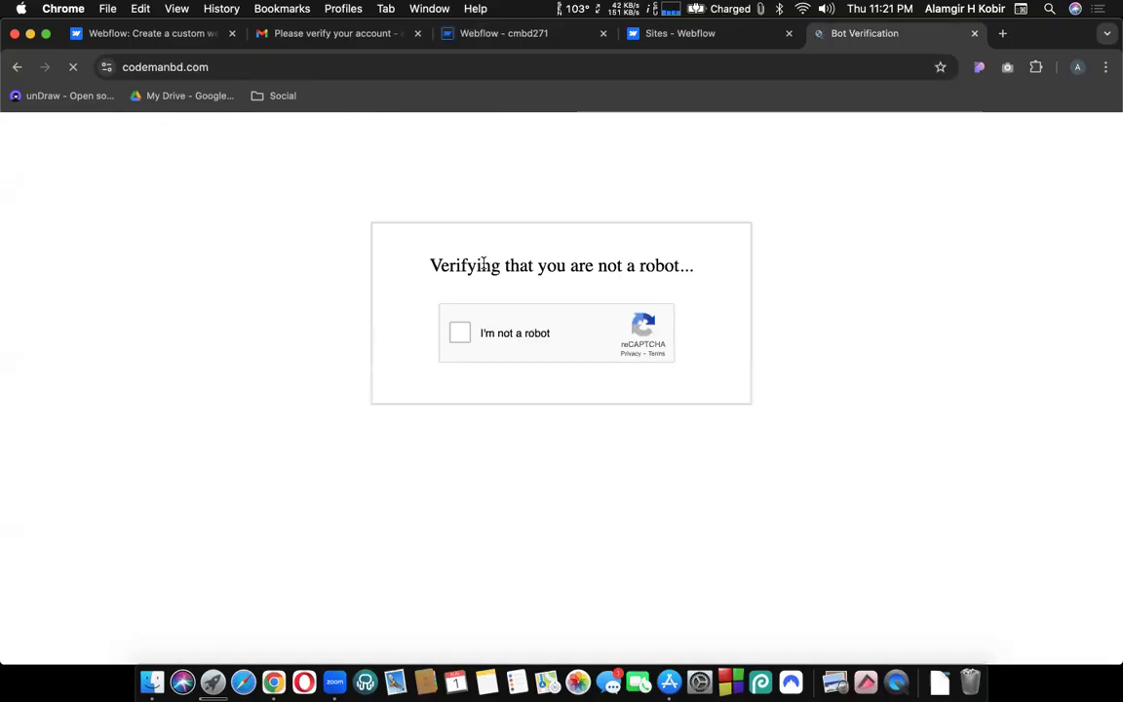
Pass the reCAPTCHA check by selecting the four traffic light images and verifying.
left_click_drag(478, 265, 464, 343)
left_click(454, 334)
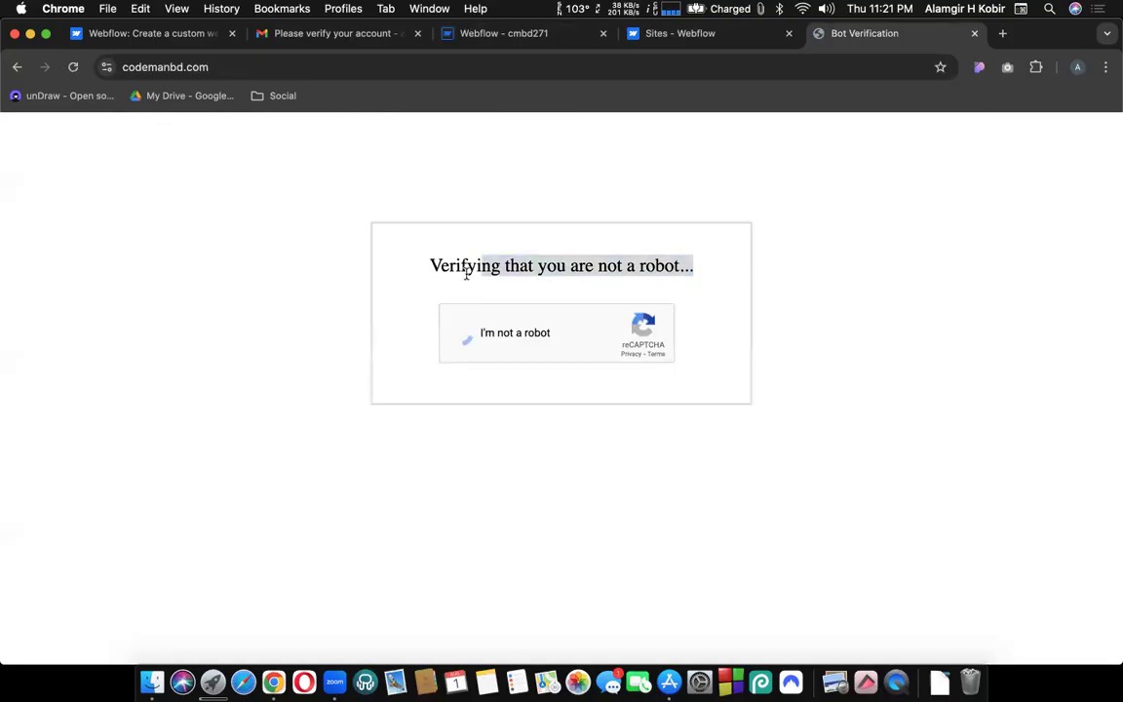
left_click(460, 333)
left_click(732, 274)
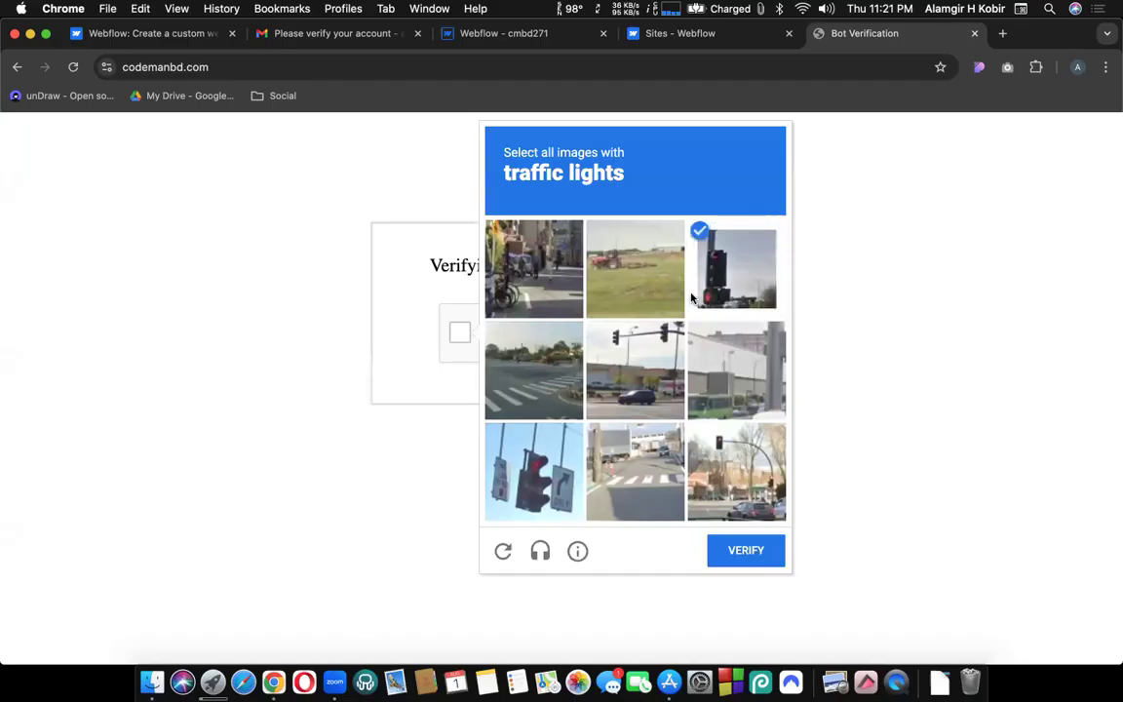
left_click(672, 412)
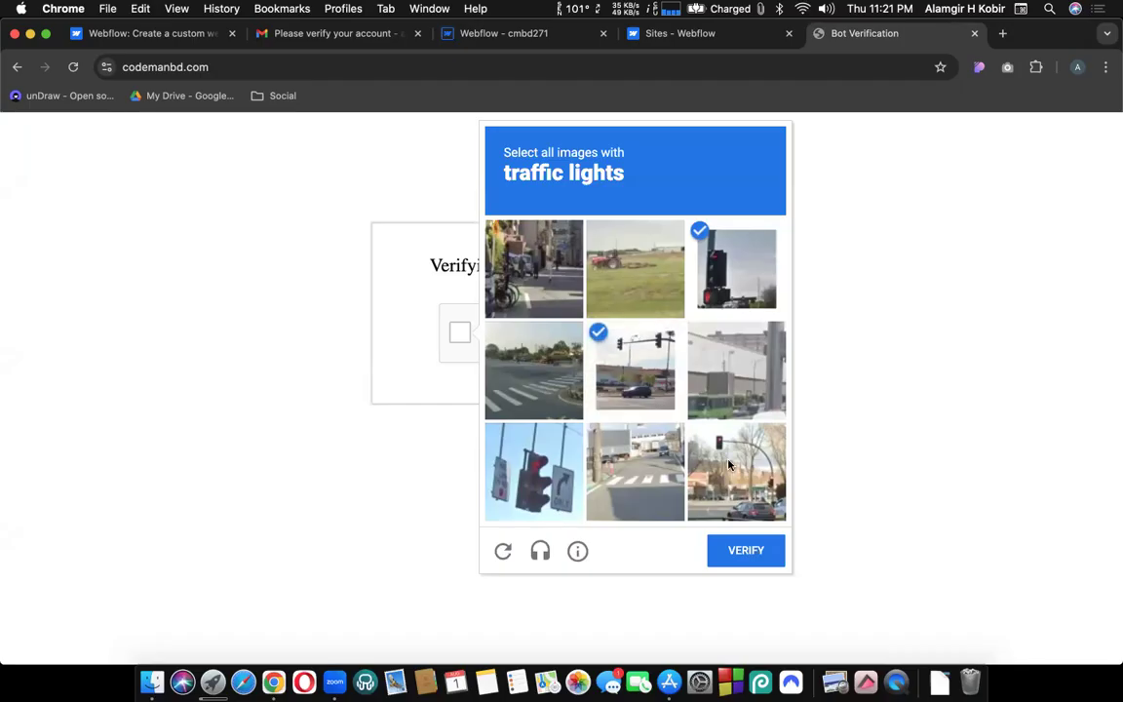
left_click(736, 470)
left_click(535, 472)
left_click(755, 551)
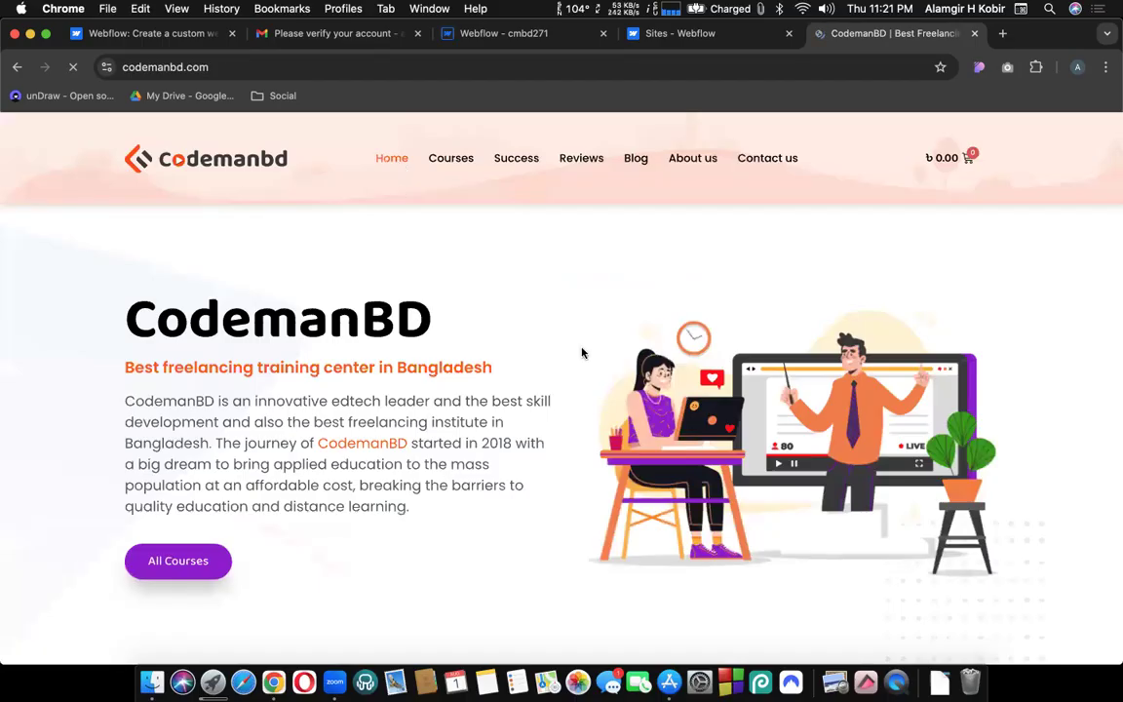
Scroll through the CodemanBD homepage sections and come back to the top.
scroll(583, 352, "down", 5)
scroll(583, 352, "up", 5)
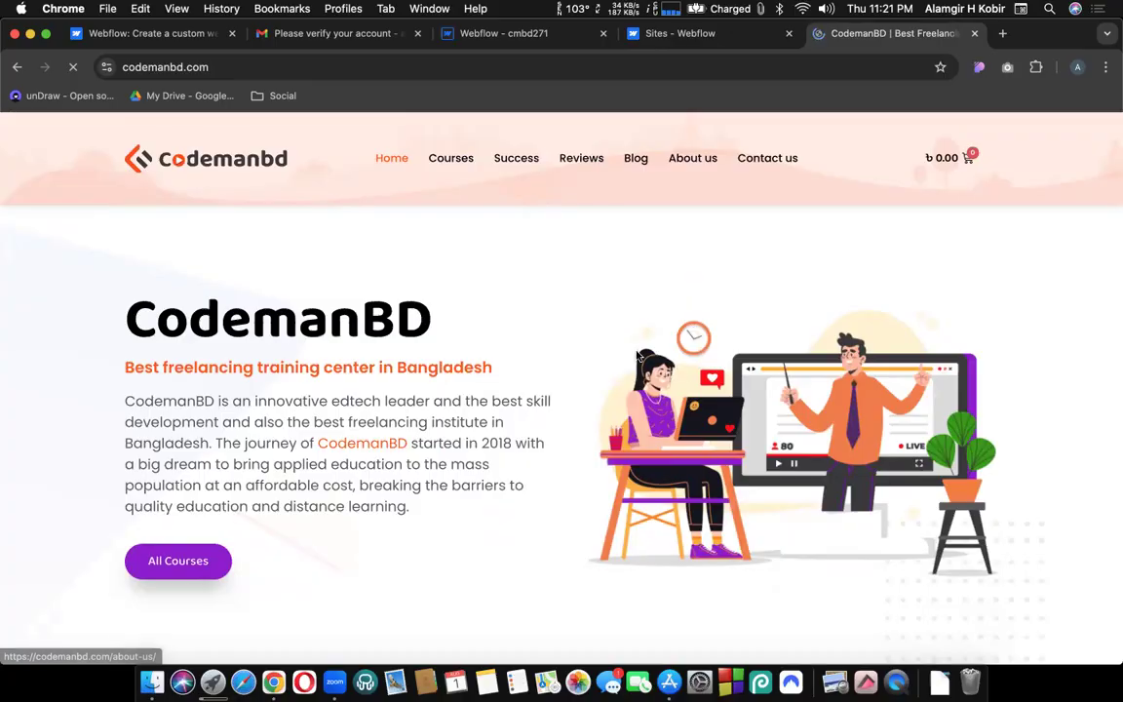
scroll(636, 353, "down", 4)
scroll(636, 356, "up", 5)
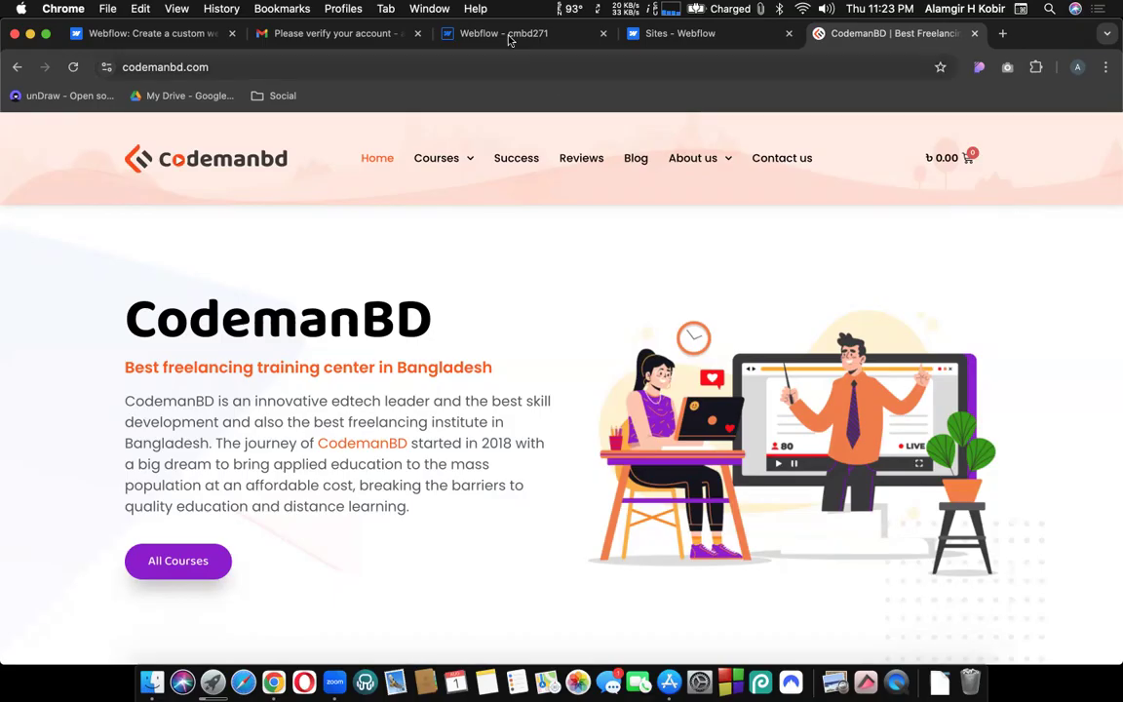
scroll(586, 358, "down", 15)
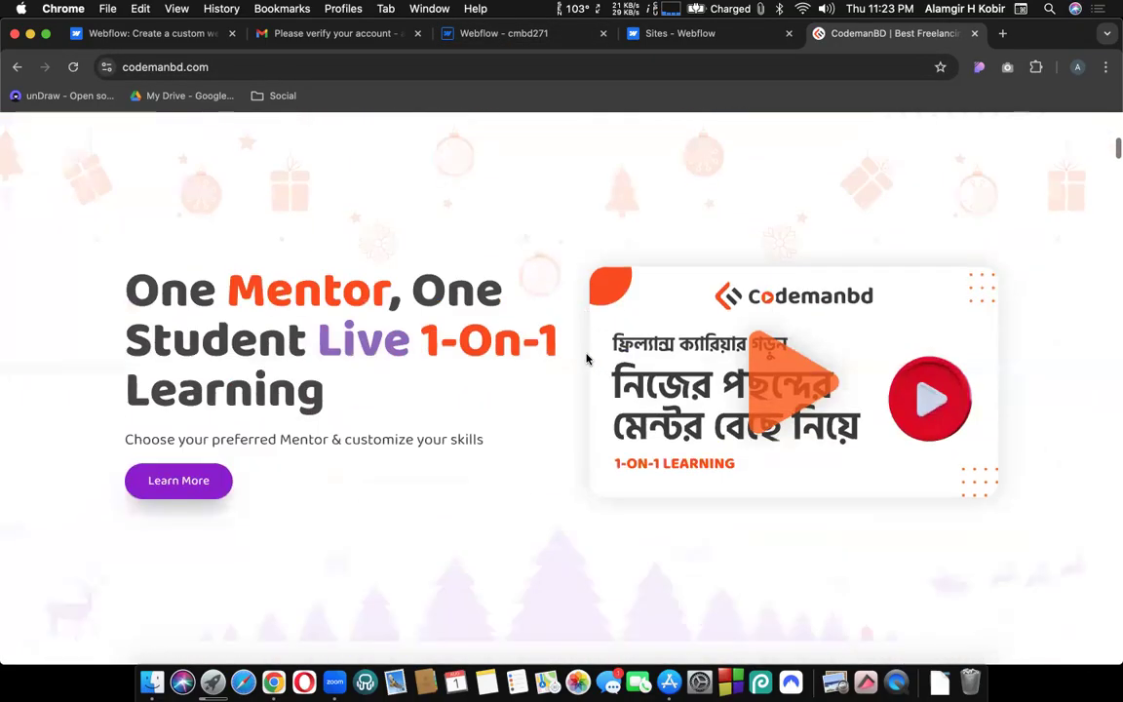
scroll(586, 359, "down", 5)
scroll(586, 359, "up", 20)
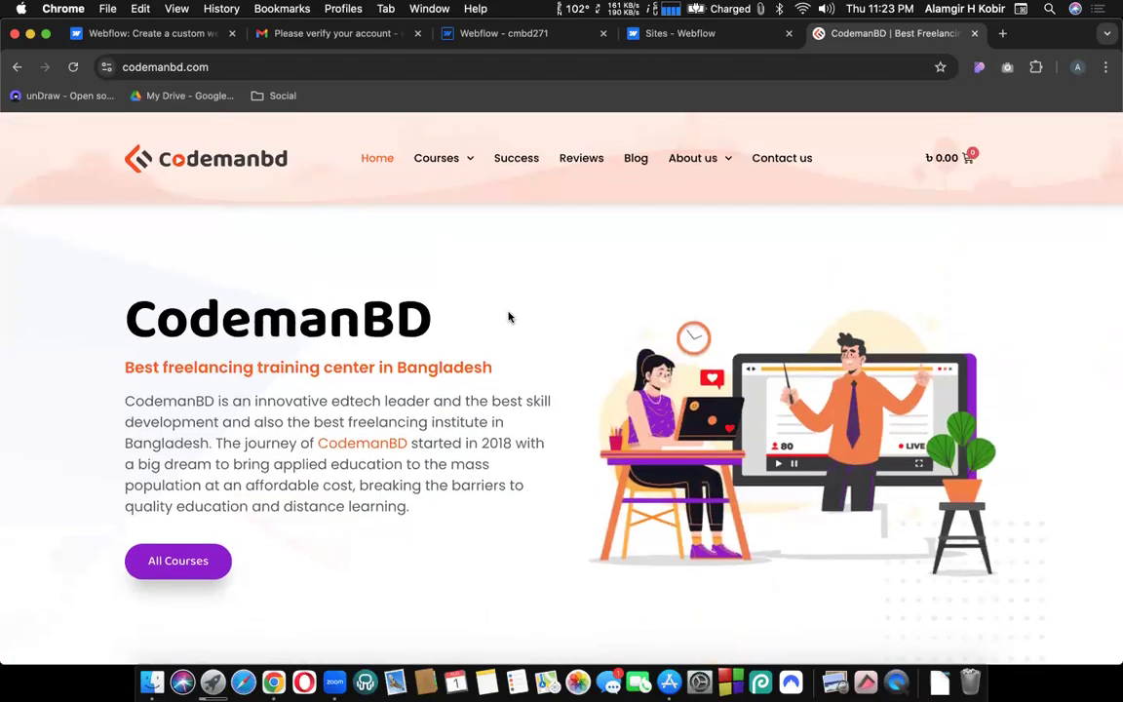
scroll(508, 317, "down", 3)
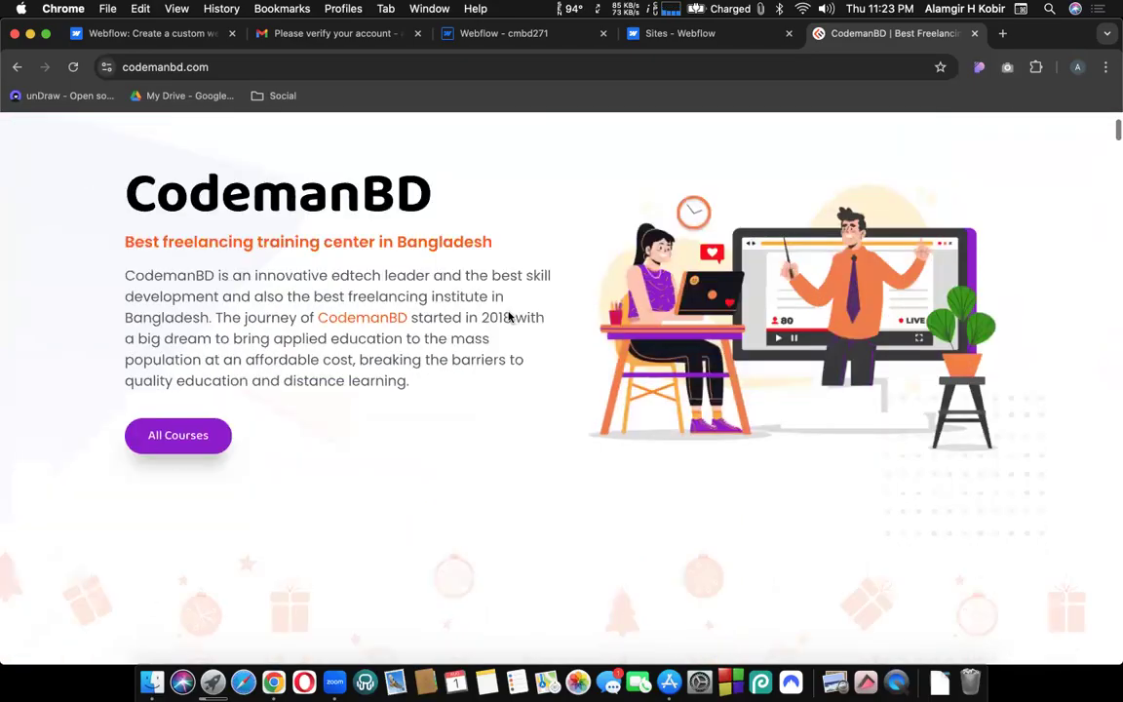
scroll(508, 317, "down", 3)
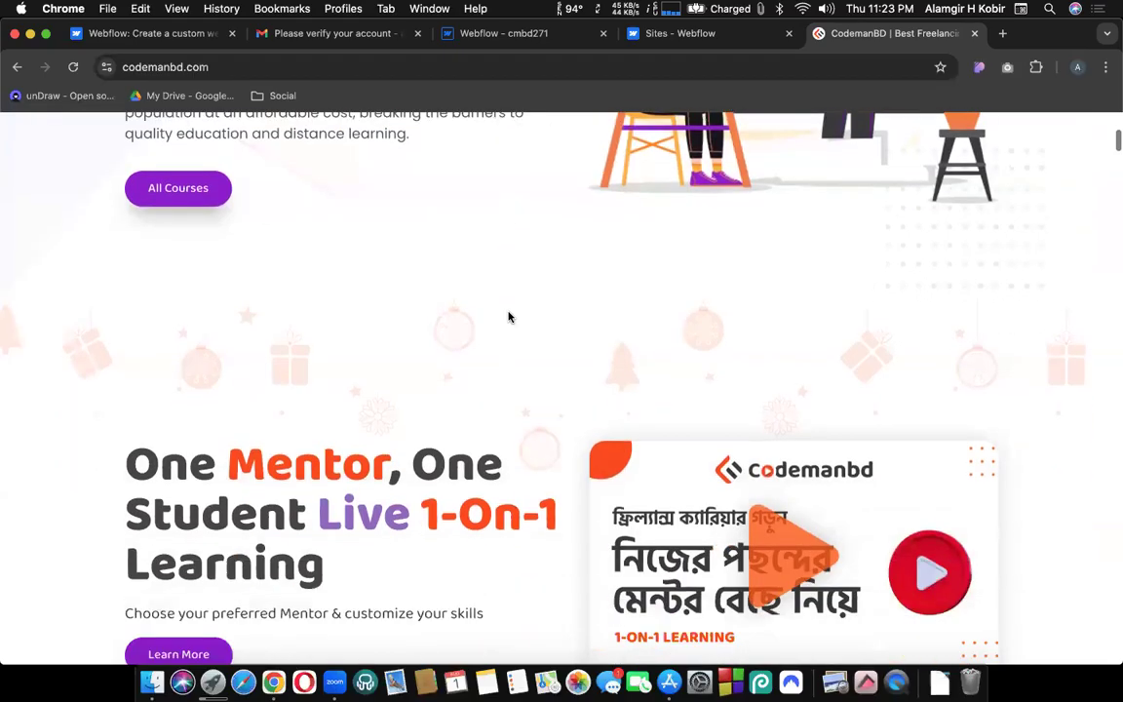
scroll(508, 317, "down", 10)
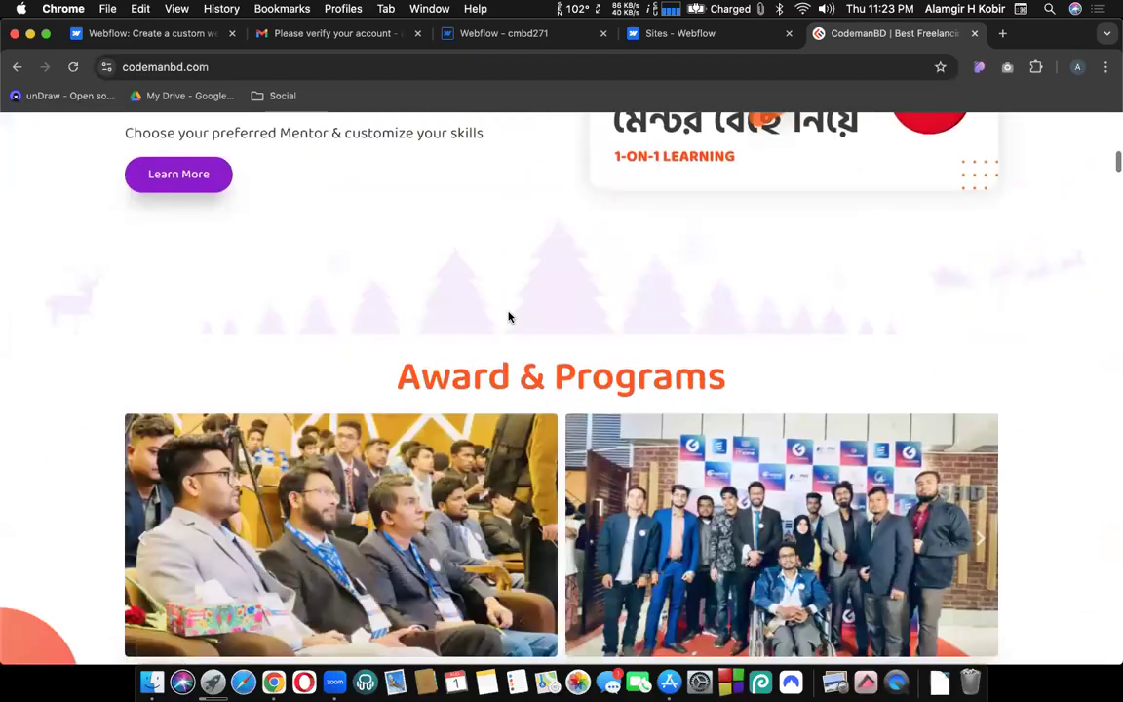
scroll(508, 317, "down", 8)
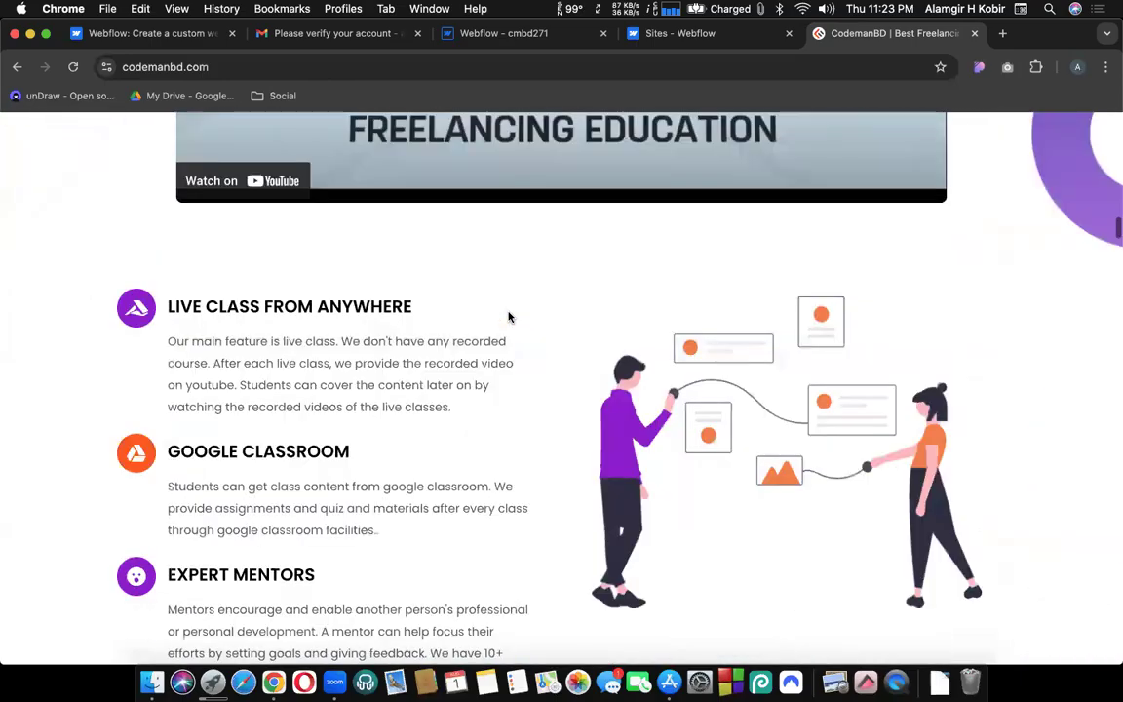
scroll(508, 316, "up", 20)
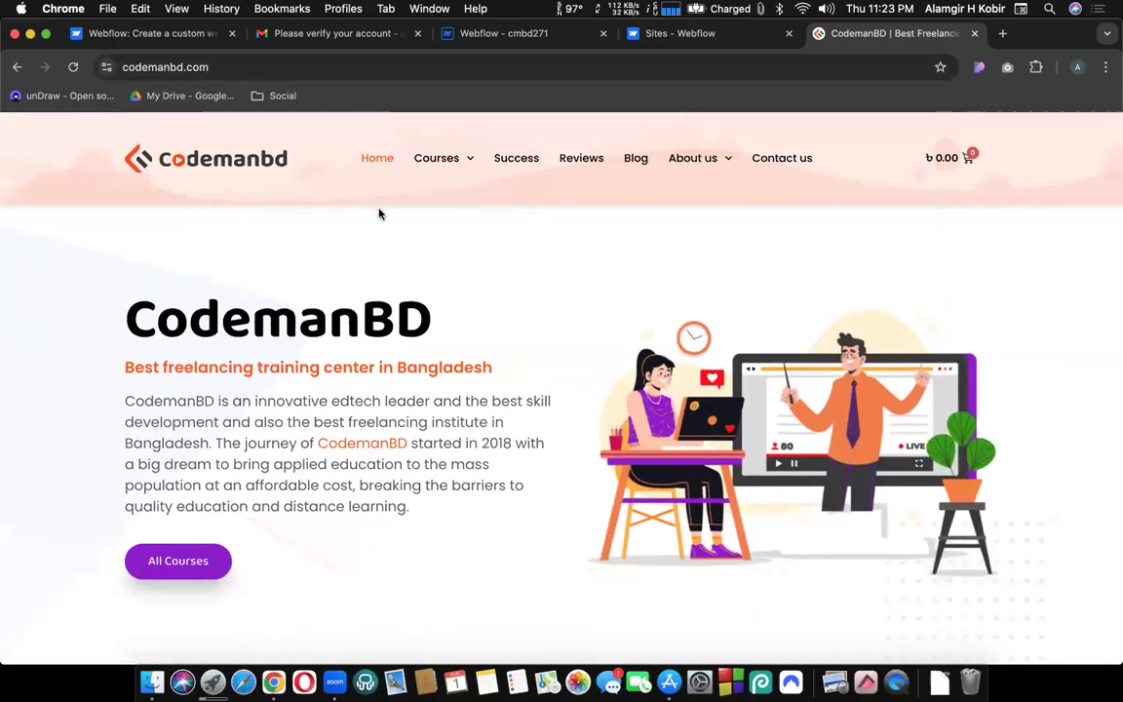
scroll(431, 243, "down", 1)
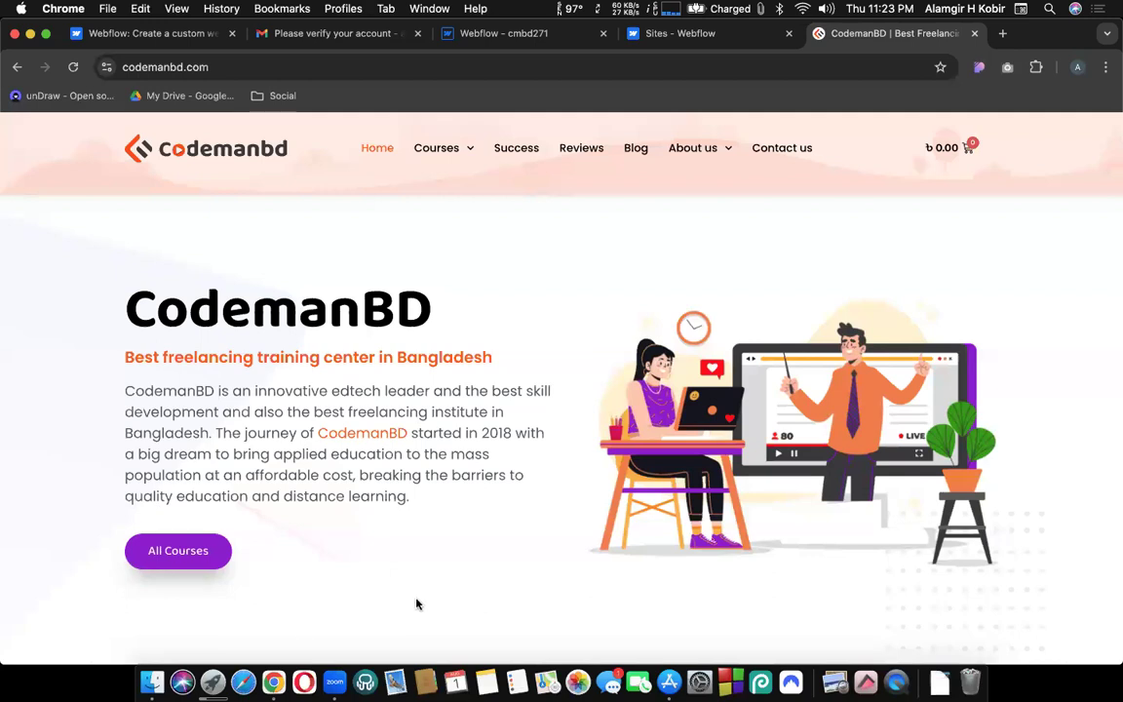
scroll(416, 602, "down", 5)
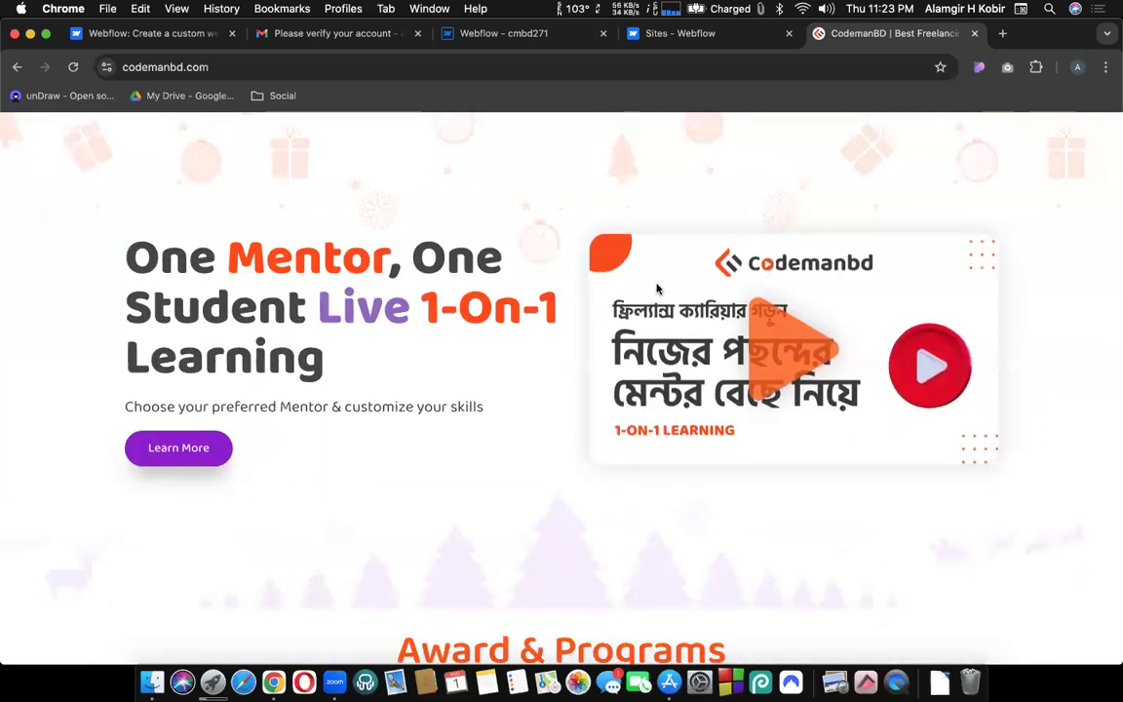
scroll(371, 376, "down", 5)
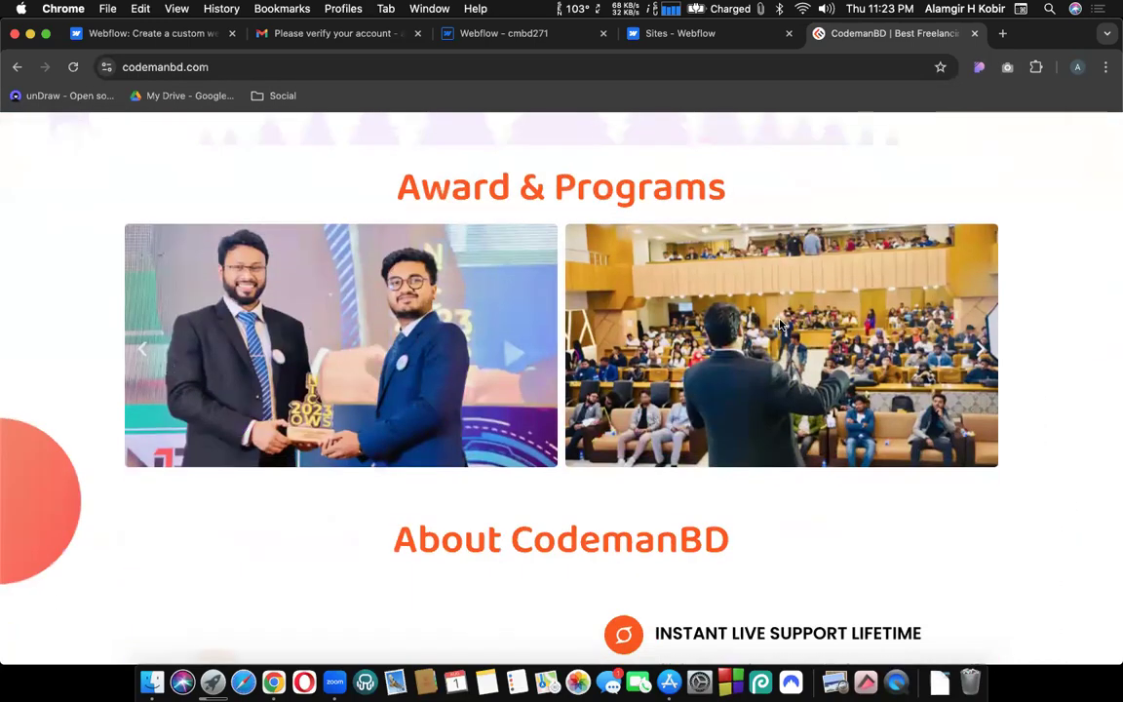
scroll(459, 385, "down", 1)
scroll(460, 386, "down", 3)
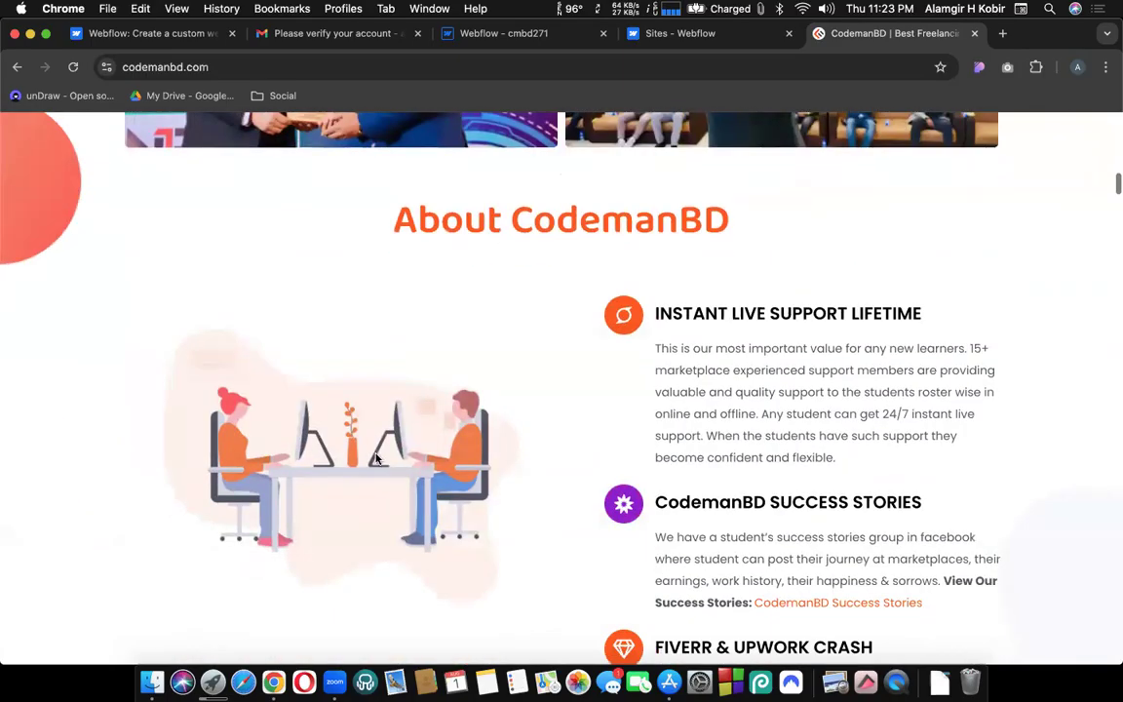
scroll(508, 286, "up", 15)
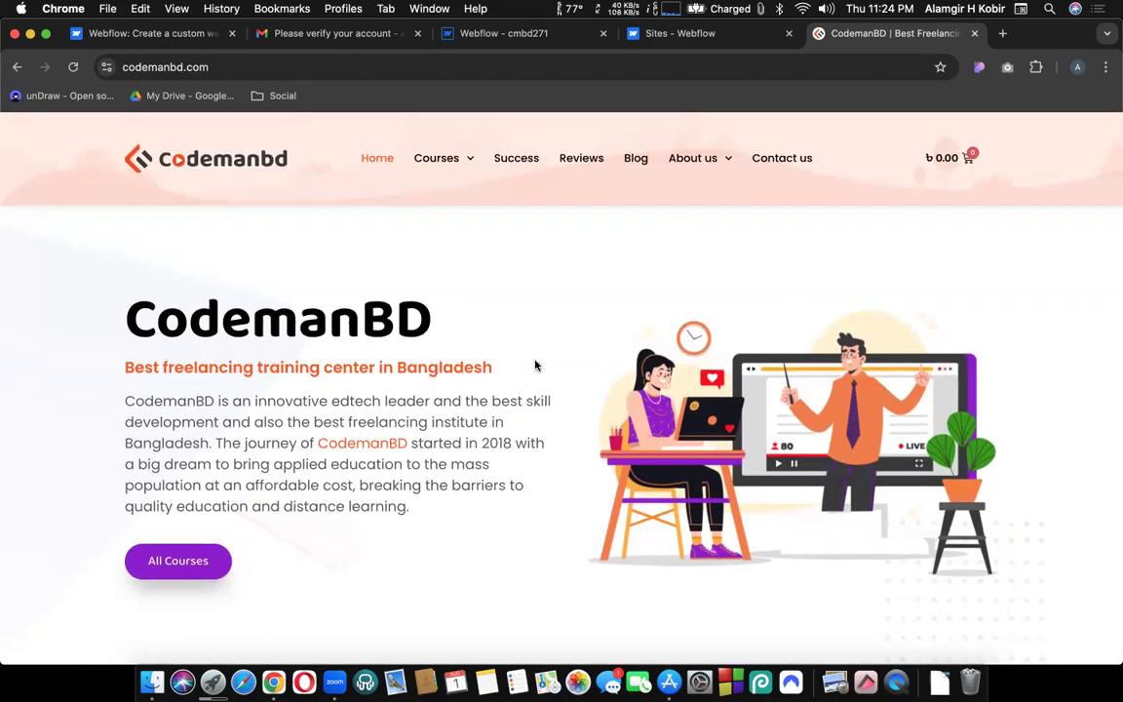
scroll(522, 386, "down", 3)
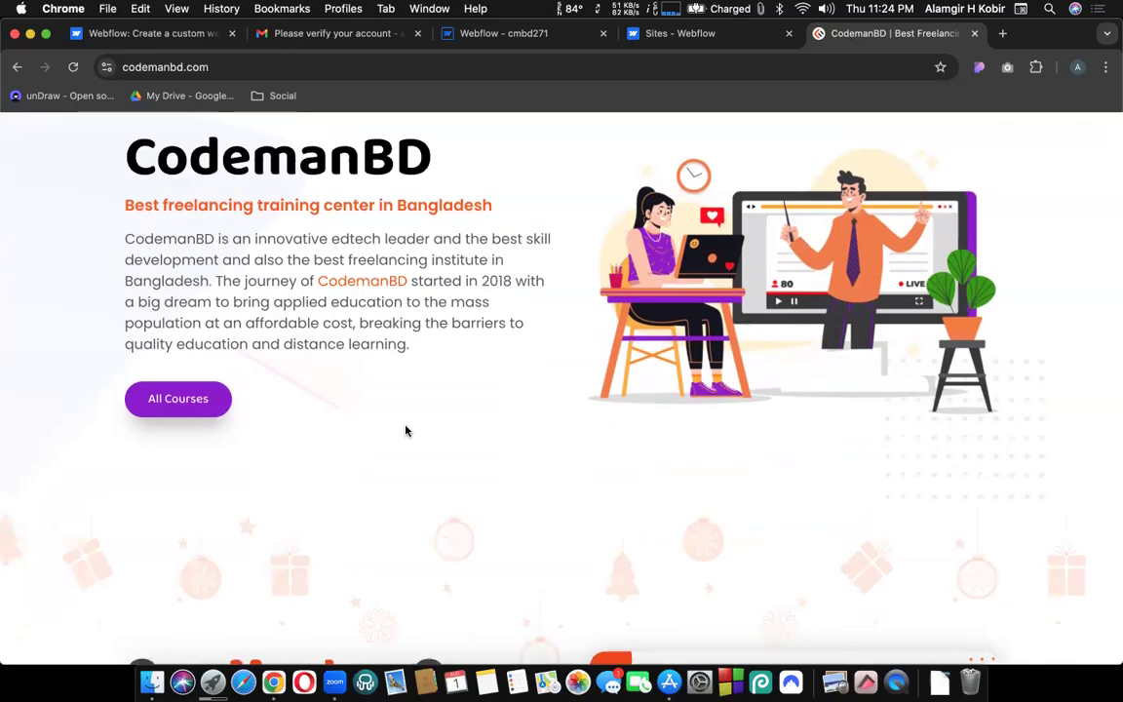
scroll(407, 430, "down", 2)
scroll(505, 400, "down", 5)
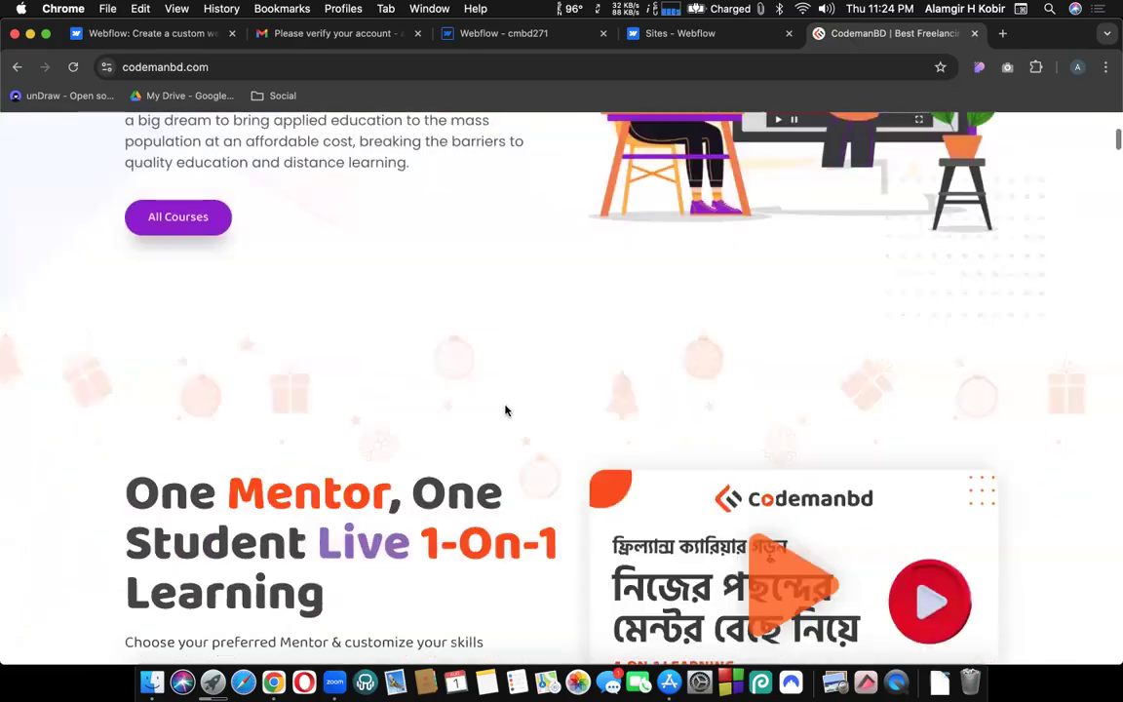
scroll(608, 443, "down", 10)
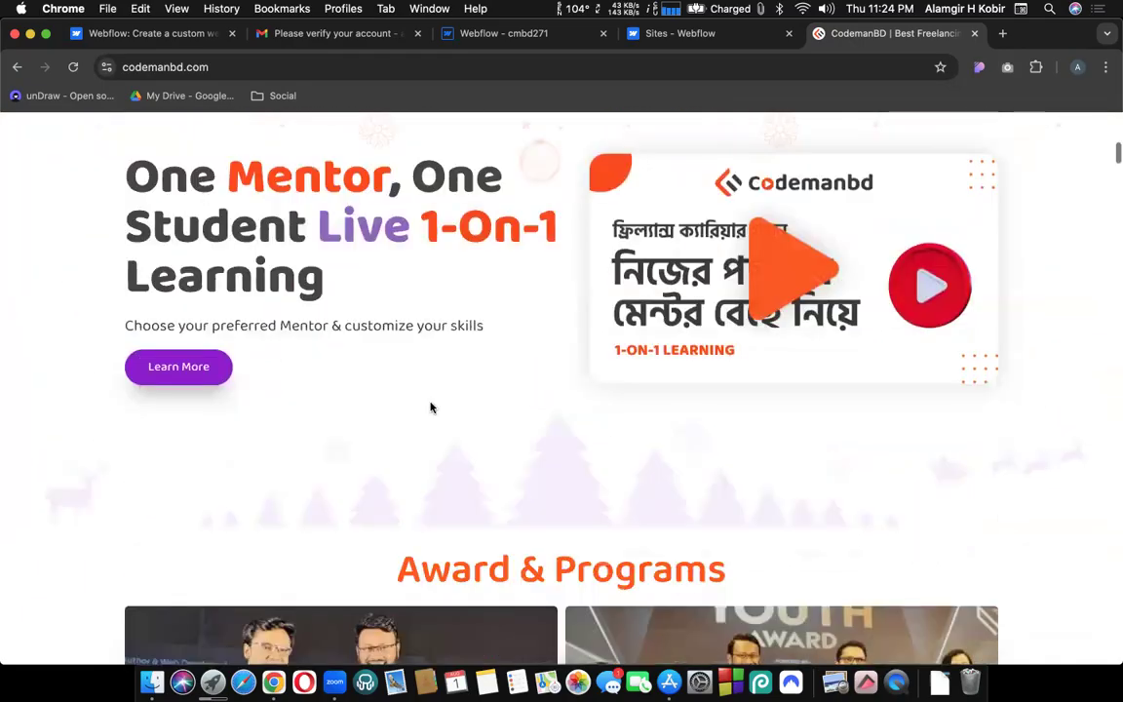
scroll(468, 466, "down", 4)
scroll(468, 466, "down", 5)
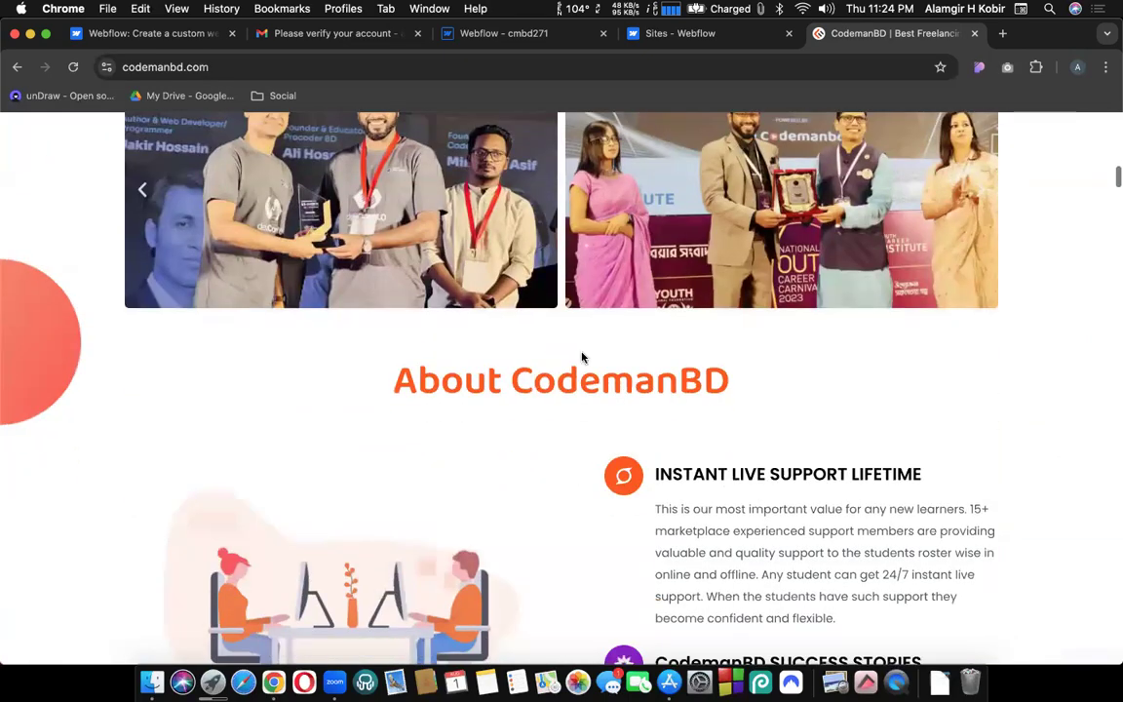
scroll(429, 461, "down", 8)
scroll(540, 348, "down", 10)
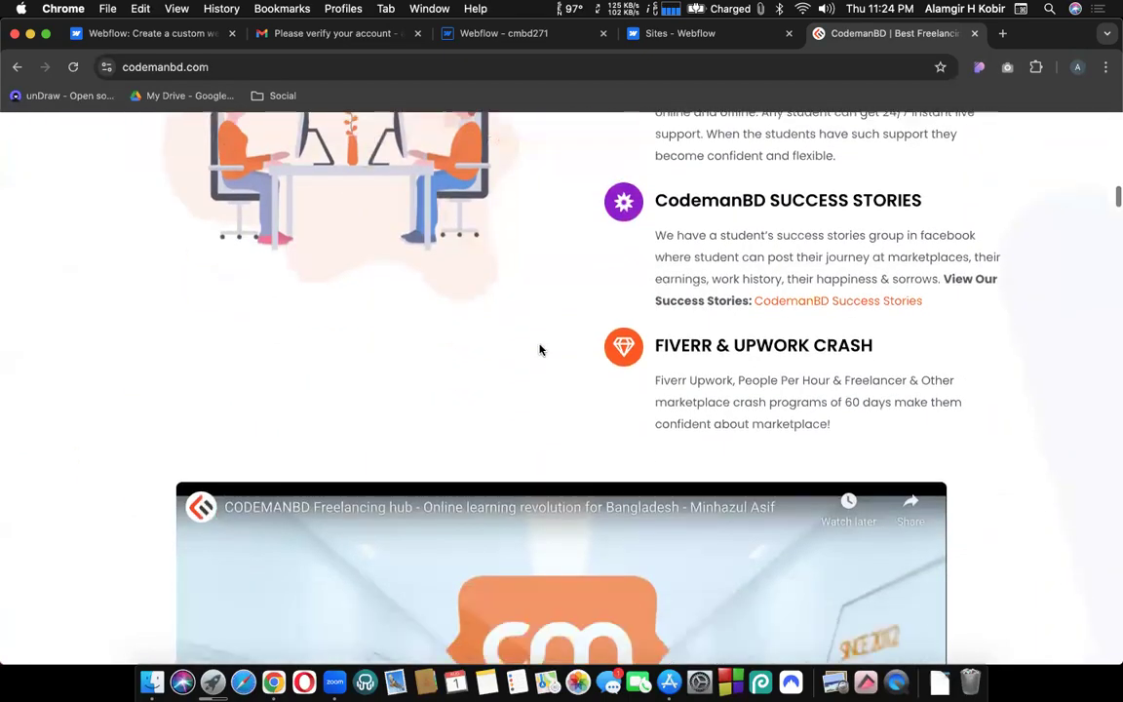
scroll(507, 517, "down", 13)
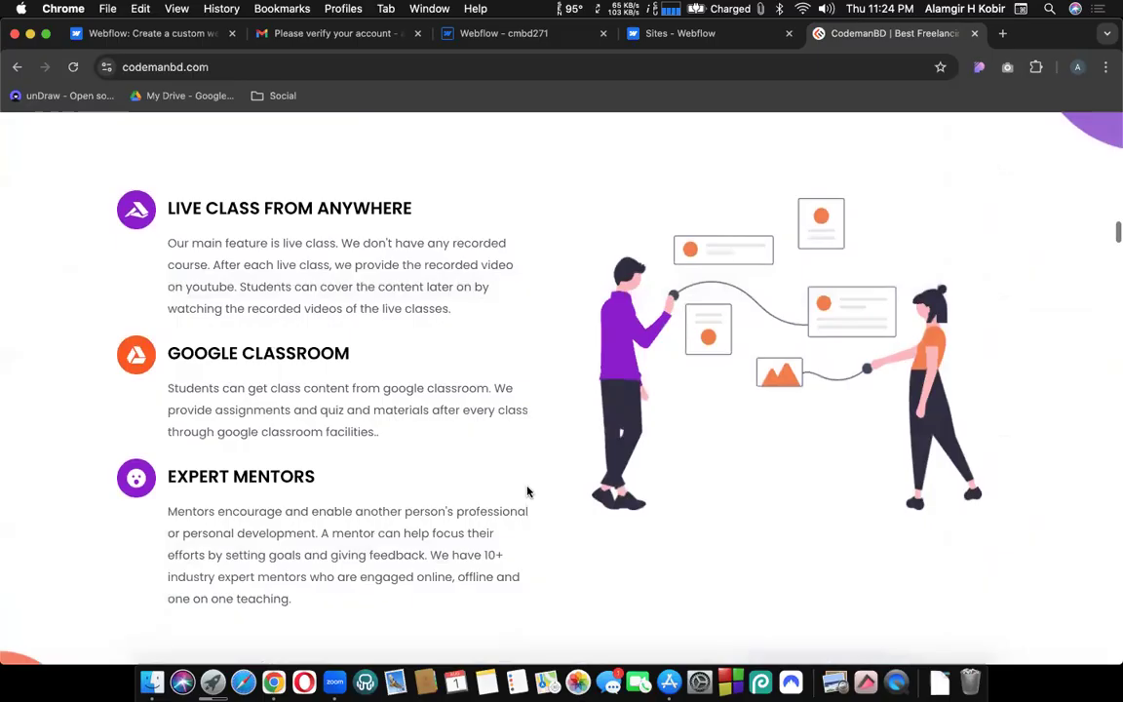
scroll(527, 491, "down", 10)
scroll(527, 491, "up", 20)
scroll(528, 491, "up", 12)
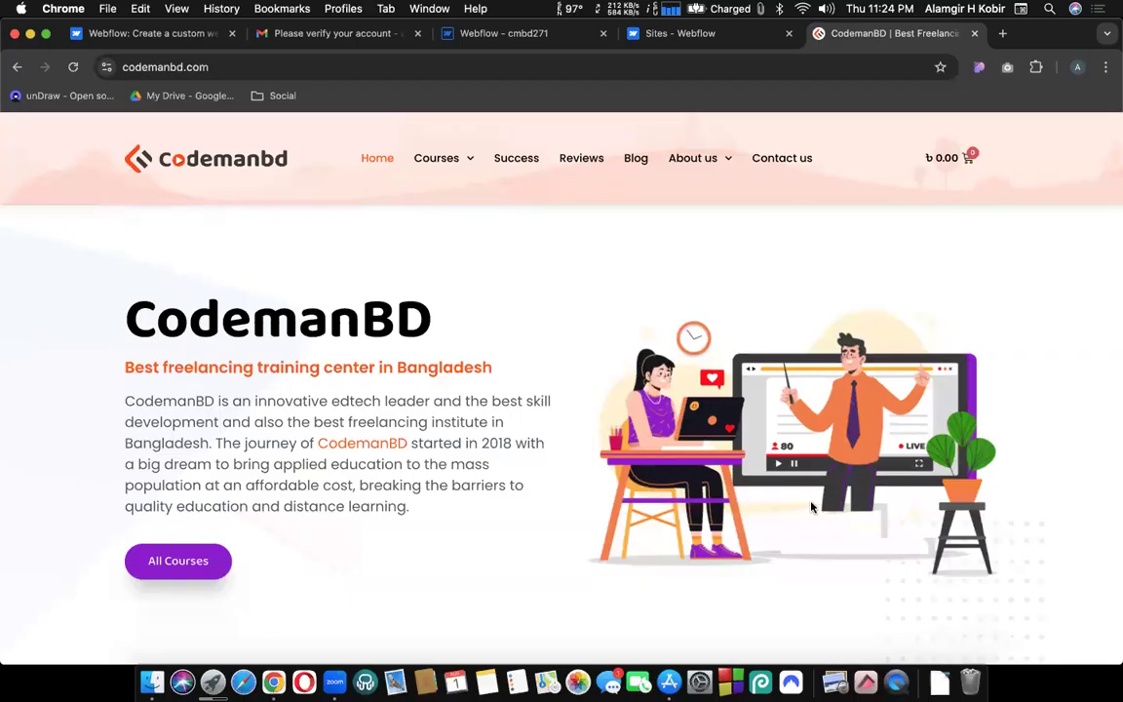
scroll(561, 446, "down", 1)
scroll(390, 302, "down", 1)
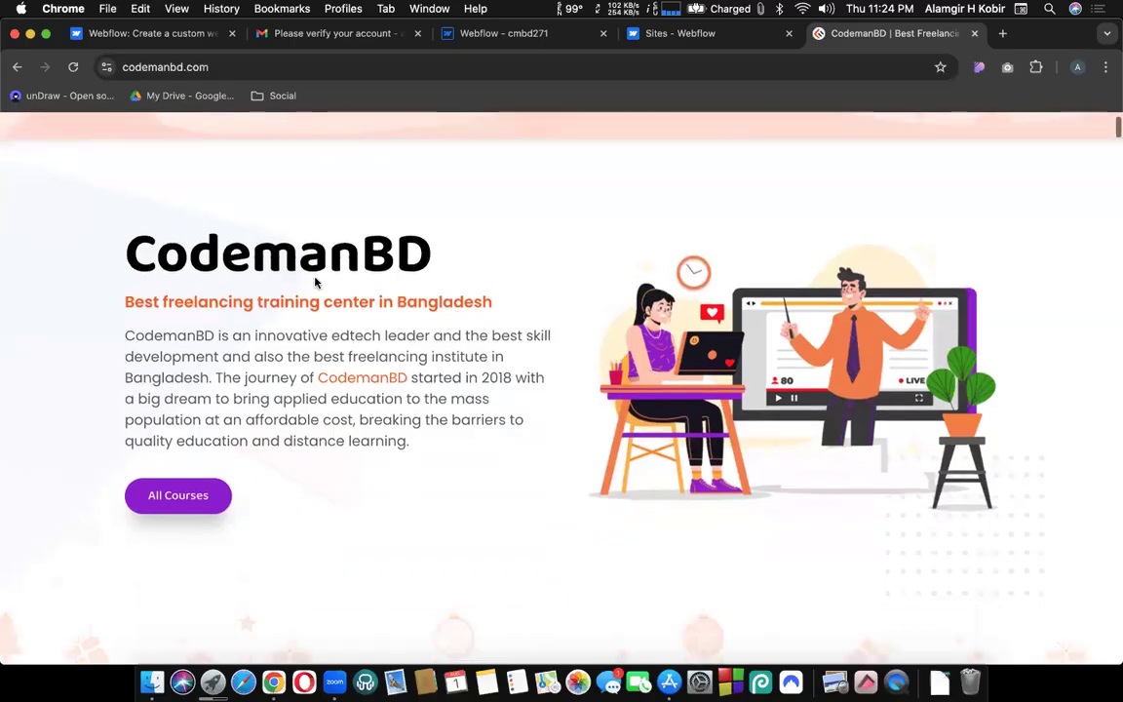
scroll(292, 326, "up", 2)
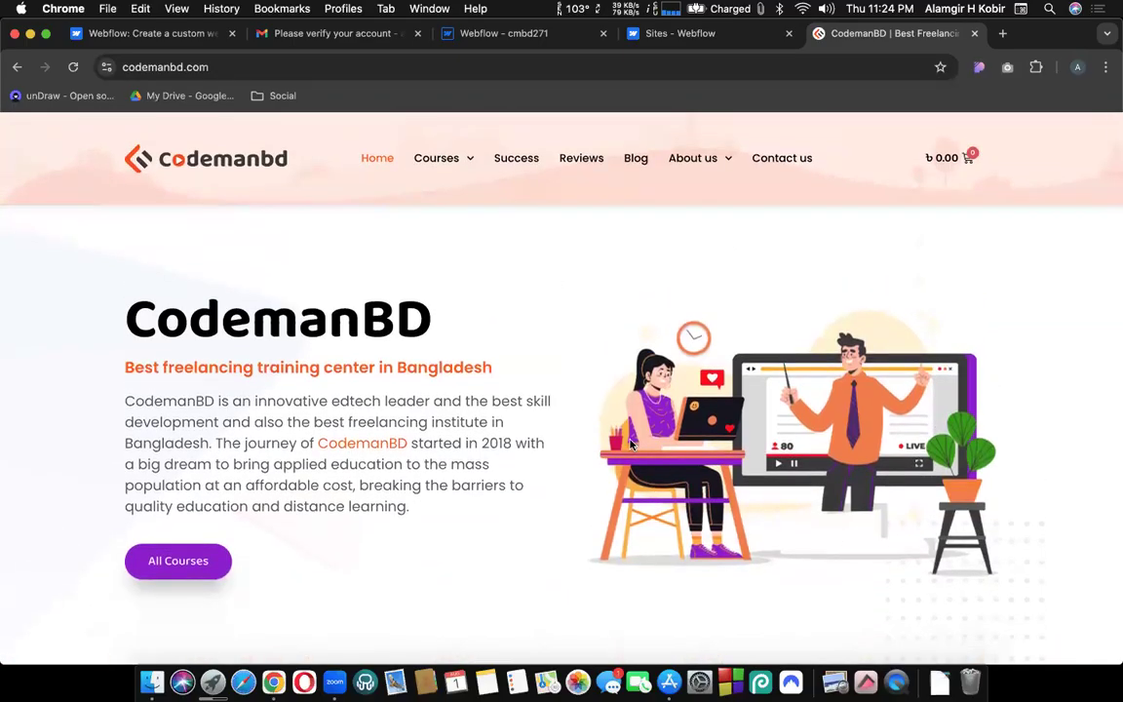
Drag a screenshot capture area over the hero illustration and confirm the selection.
key("super+shift+5")
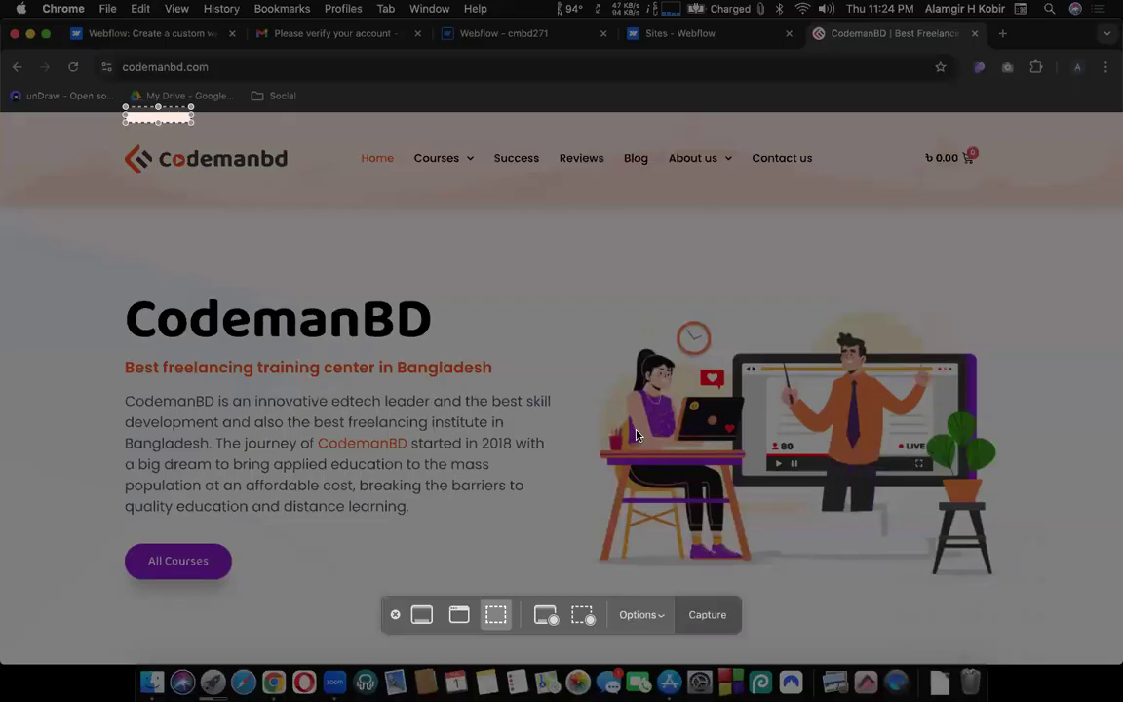
left_click_drag(171, 115, 162, 582)
left_click_drag(161, 387, 567, 432)
left_click_drag(377, 435, 850, 432)
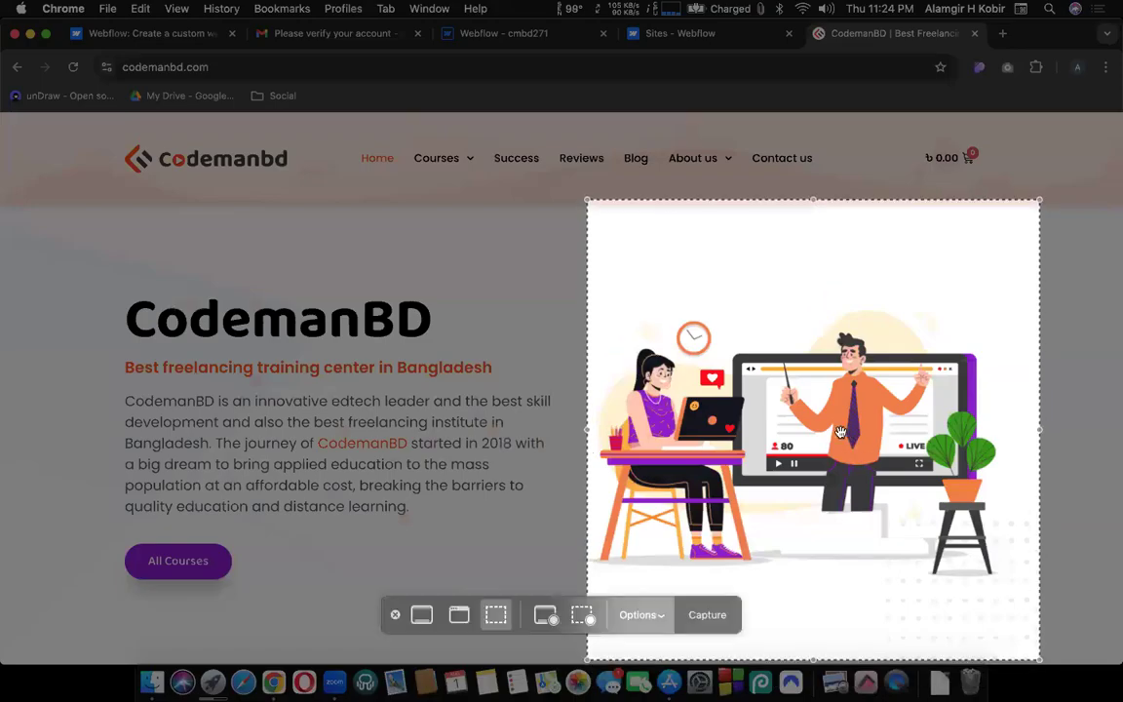
left_click_drag(772, 420, 695, 436)
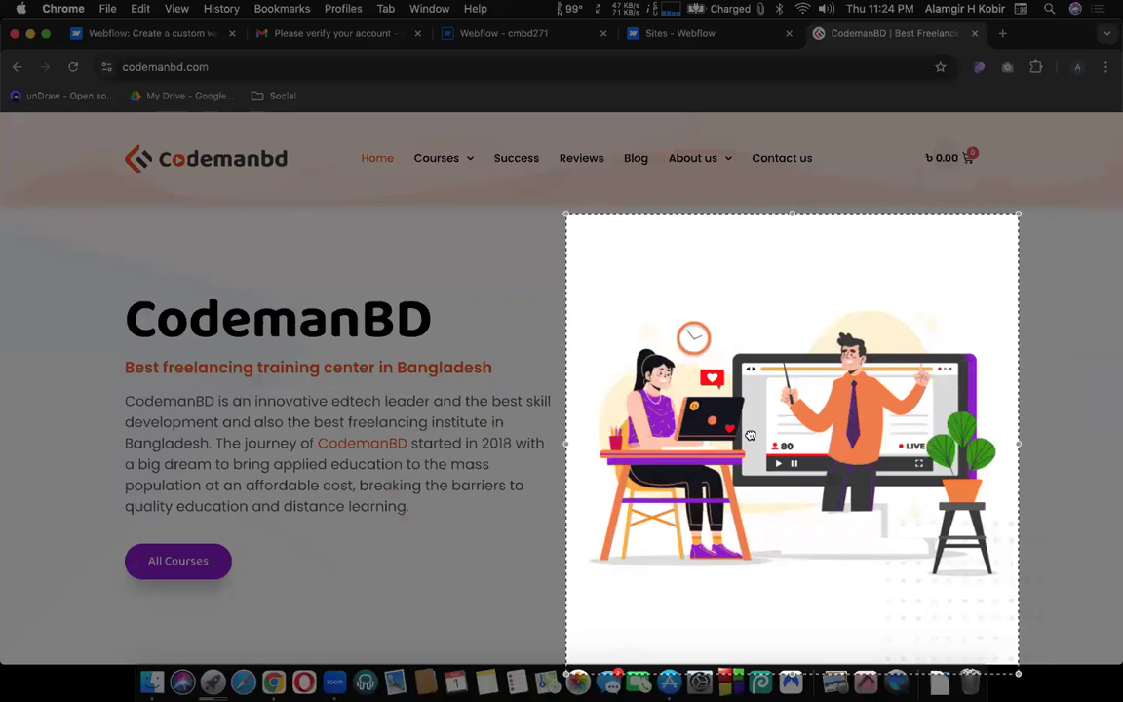
key("Return")
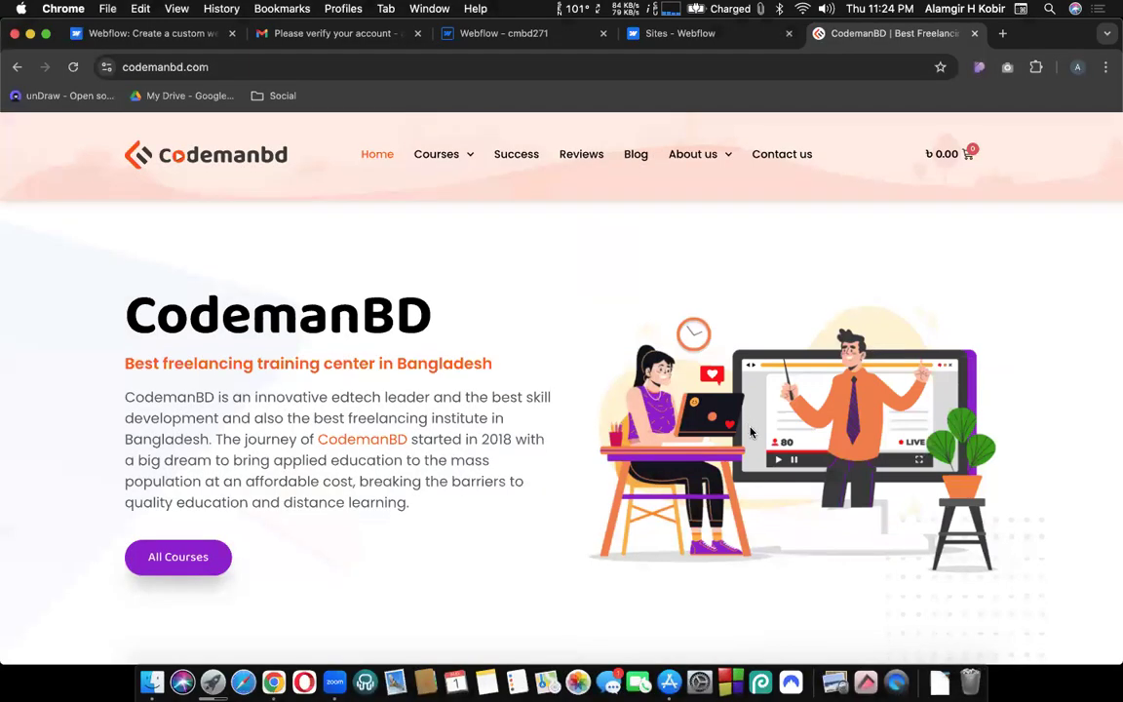
Scroll down and frame the capture area around the One Mentor video thumbnail.
scroll(751, 432, "down", 6)
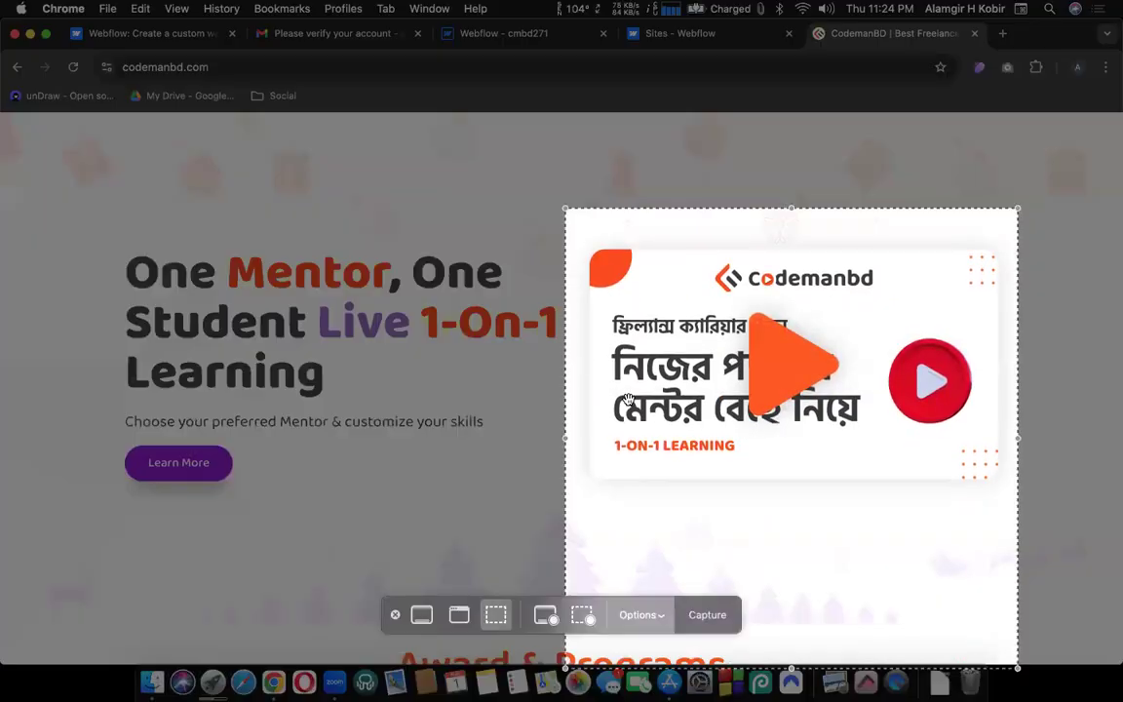
key("super+shift+5")
left_click_drag(240, 379, 729, 382)
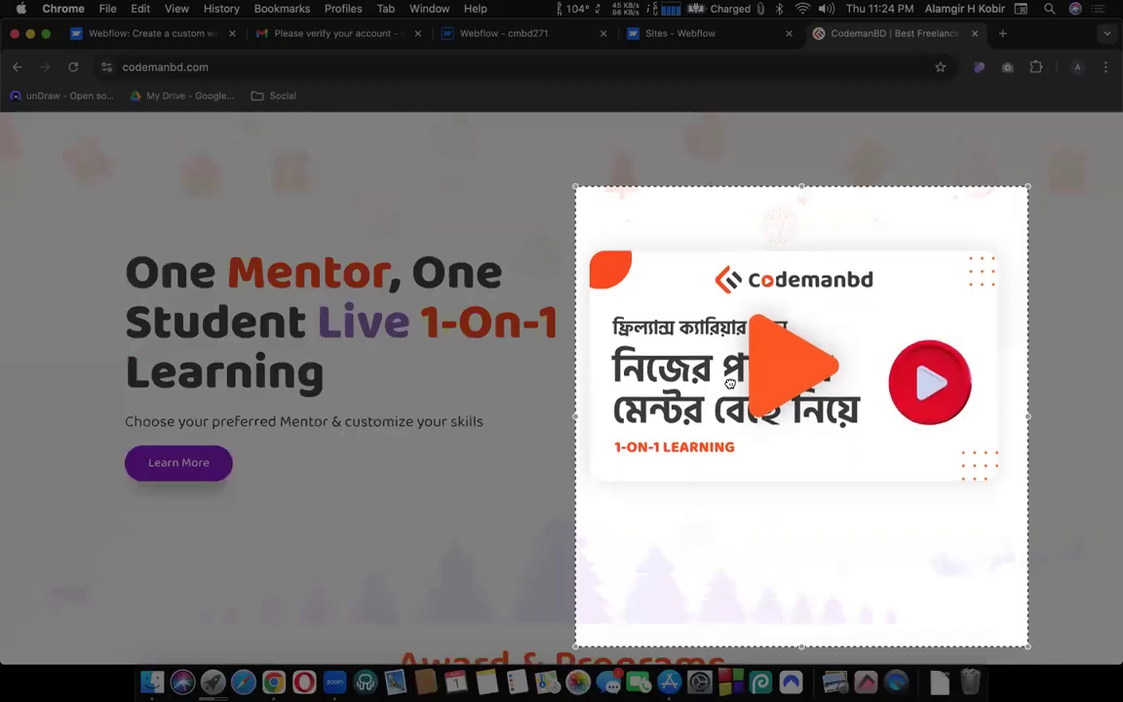
key("Escape")
scroll(731, 385, "down", 8)
scroll(730, 385, "down", 1)
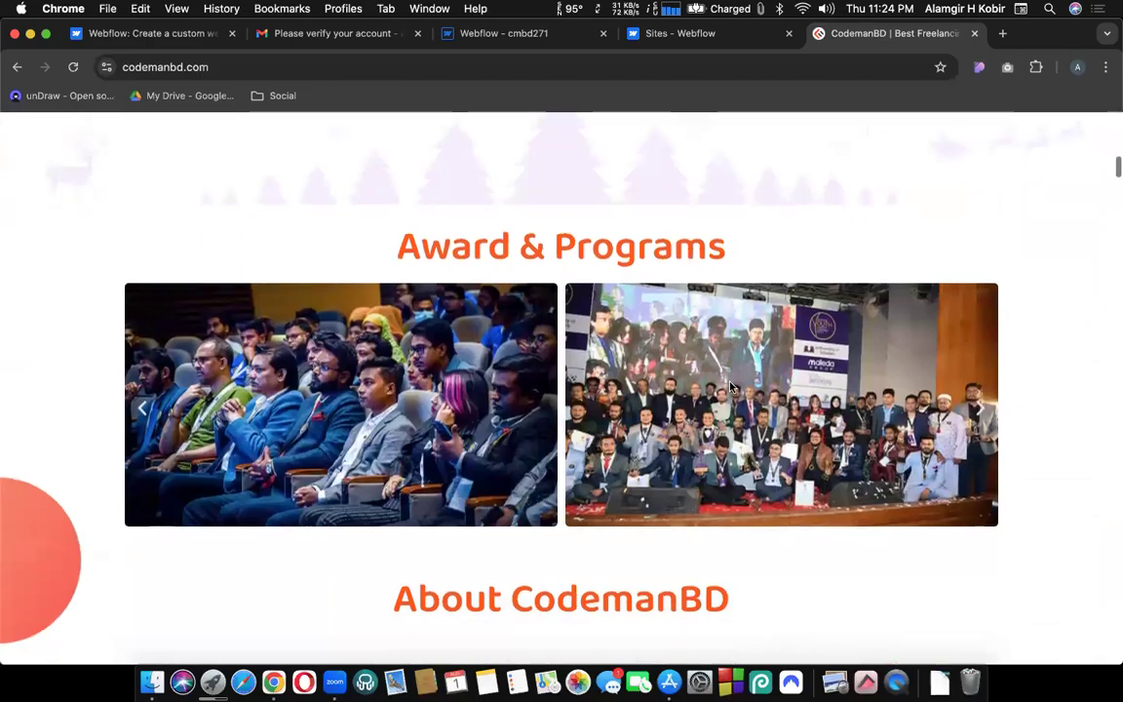
scroll(730, 387, "down", 10)
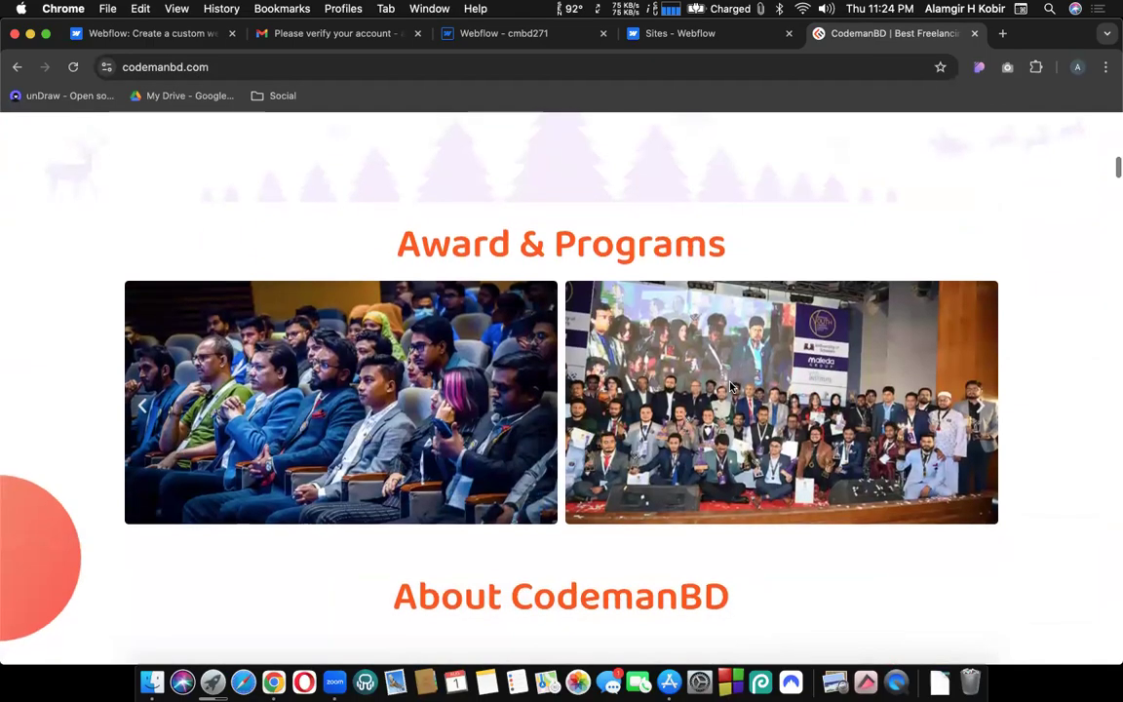
scroll(731, 387, "down", 2)
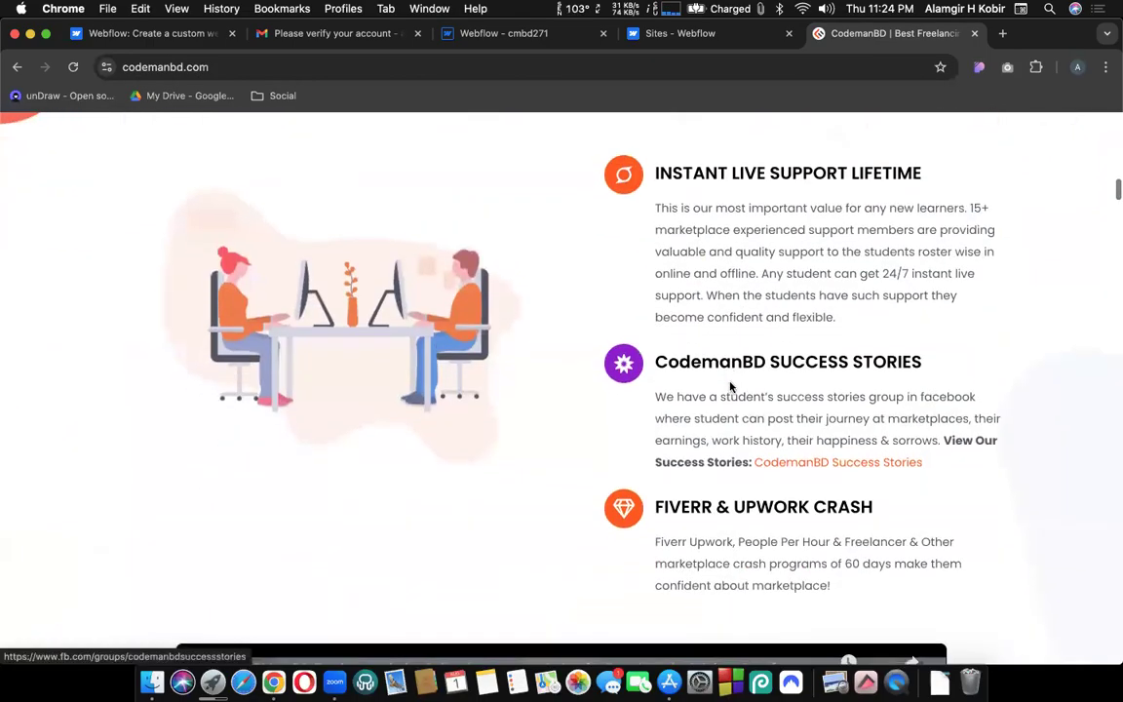
scroll(730, 387, "down", 10)
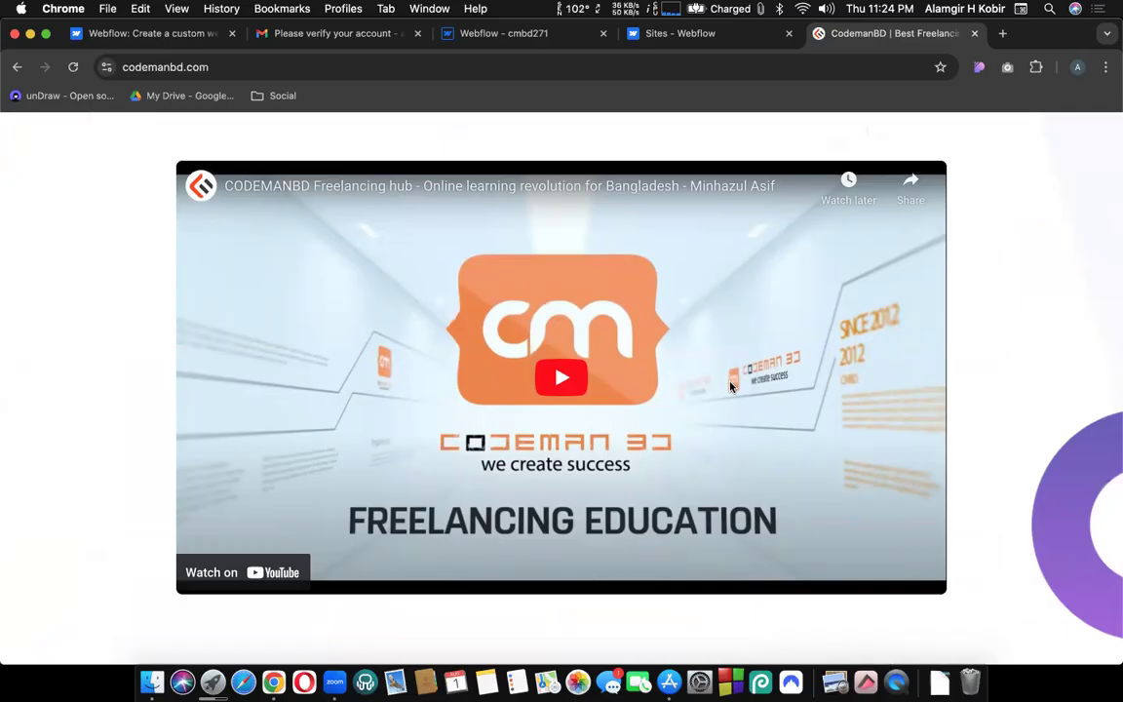
scroll(734, 387, "down", 7)
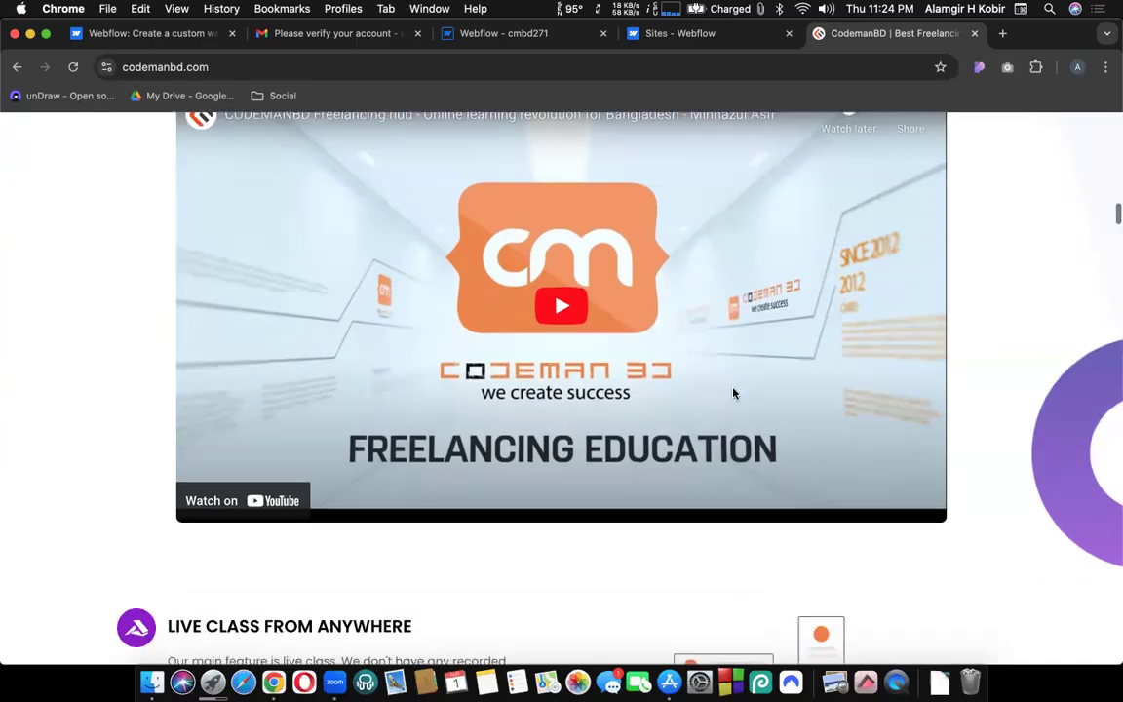
scroll(733, 393, "down", 15)
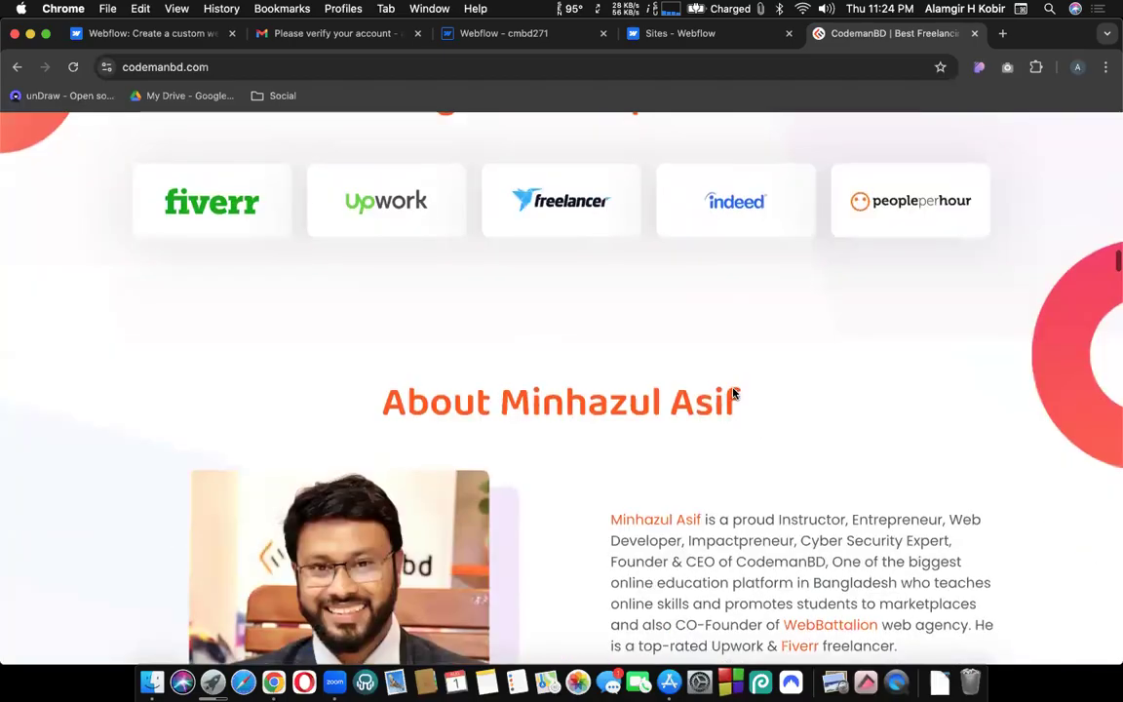
scroll(733, 393, "up", 4)
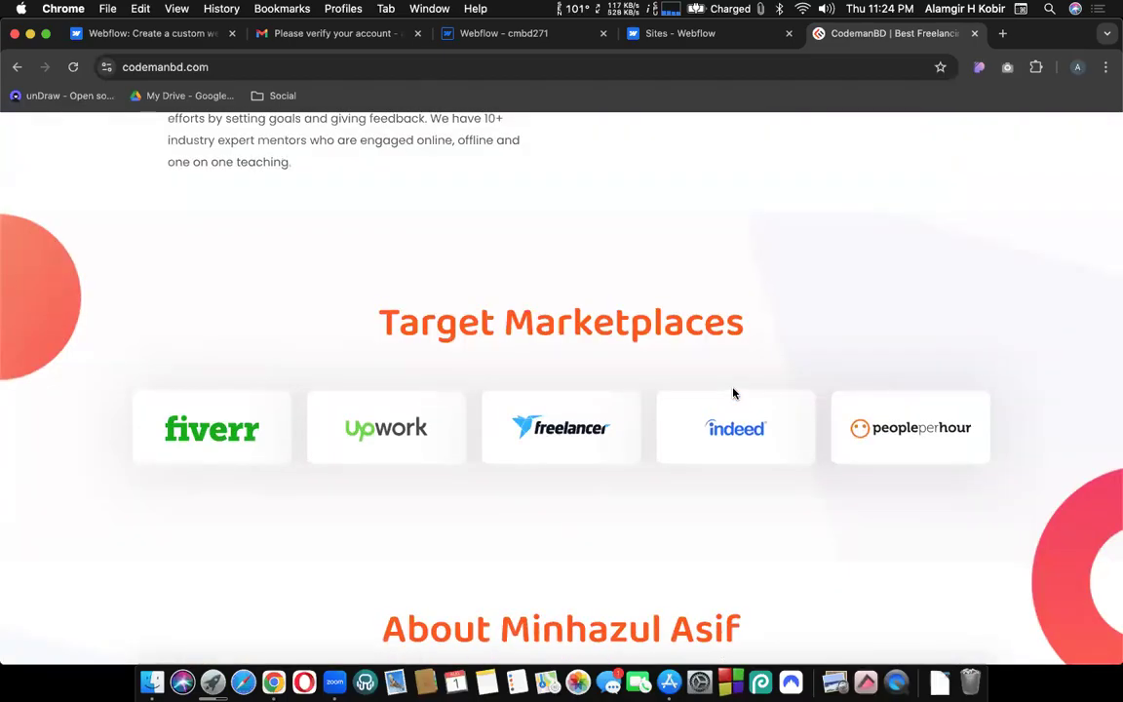
scroll(733, 393, "down", 12)
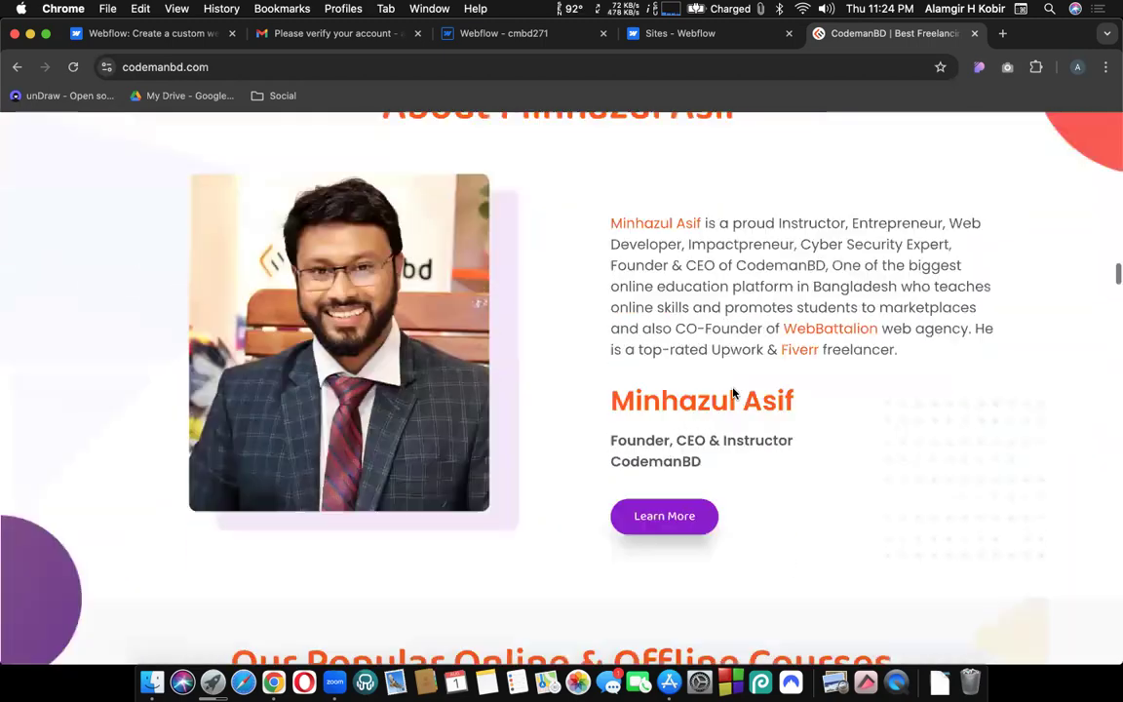
scroll(733, 393, "down", 11)
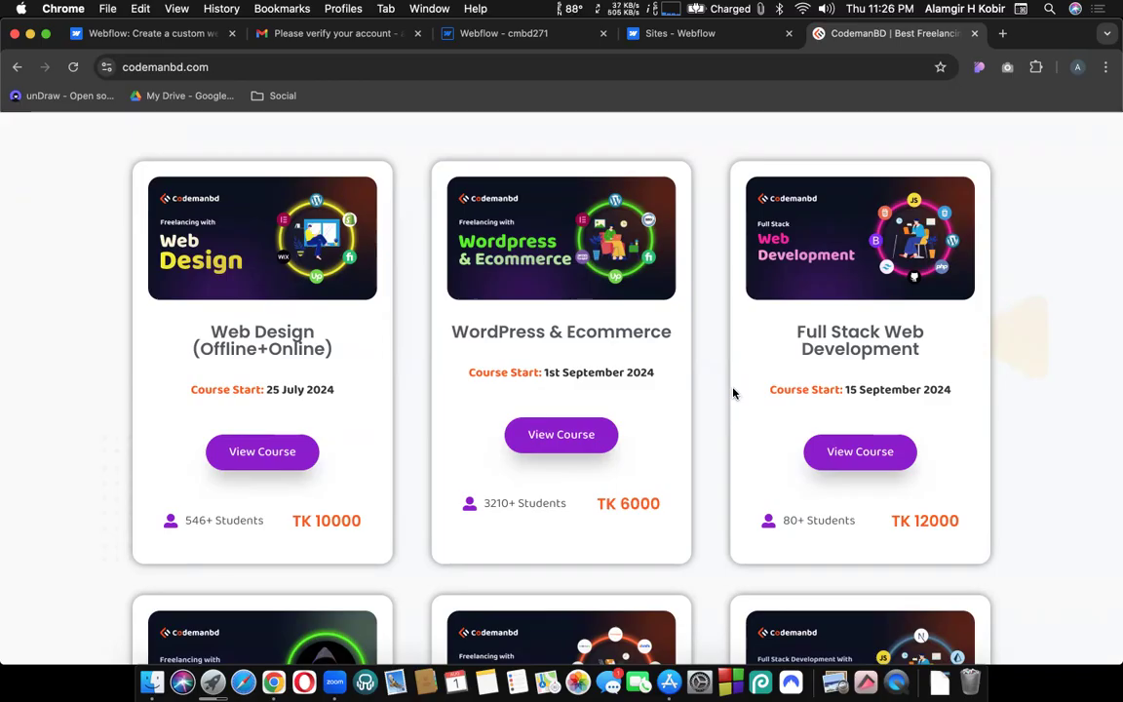
scroll(733, 393, "up", 10)
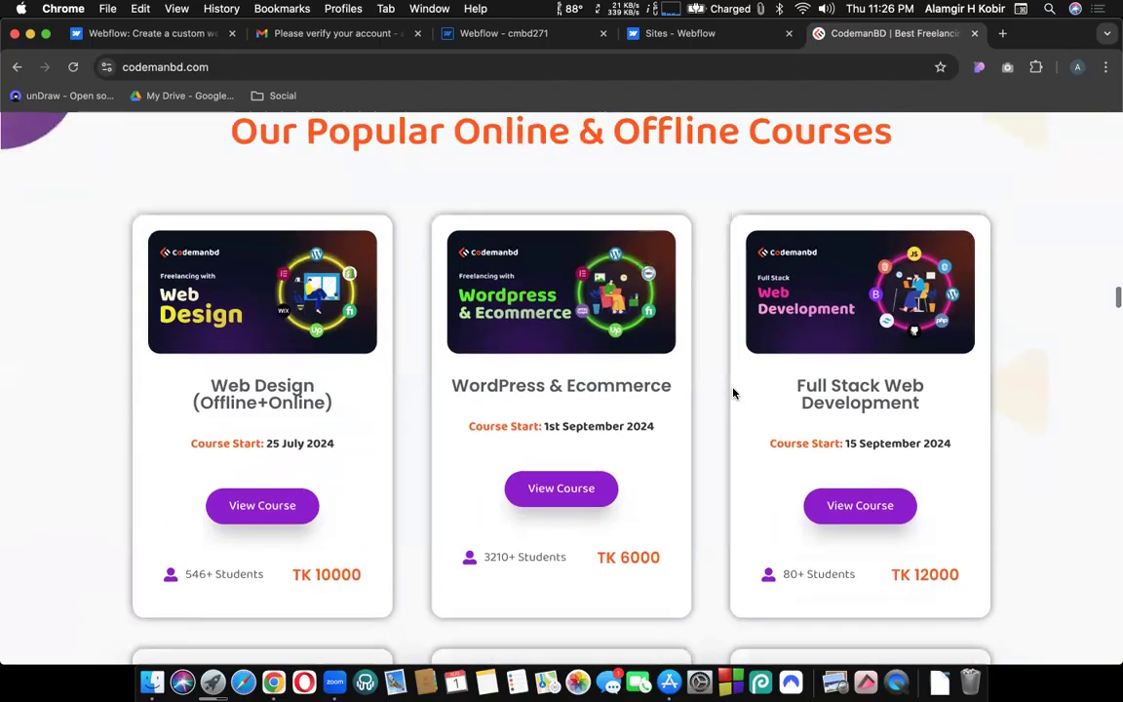
scroll(733, 393, "down", 10)
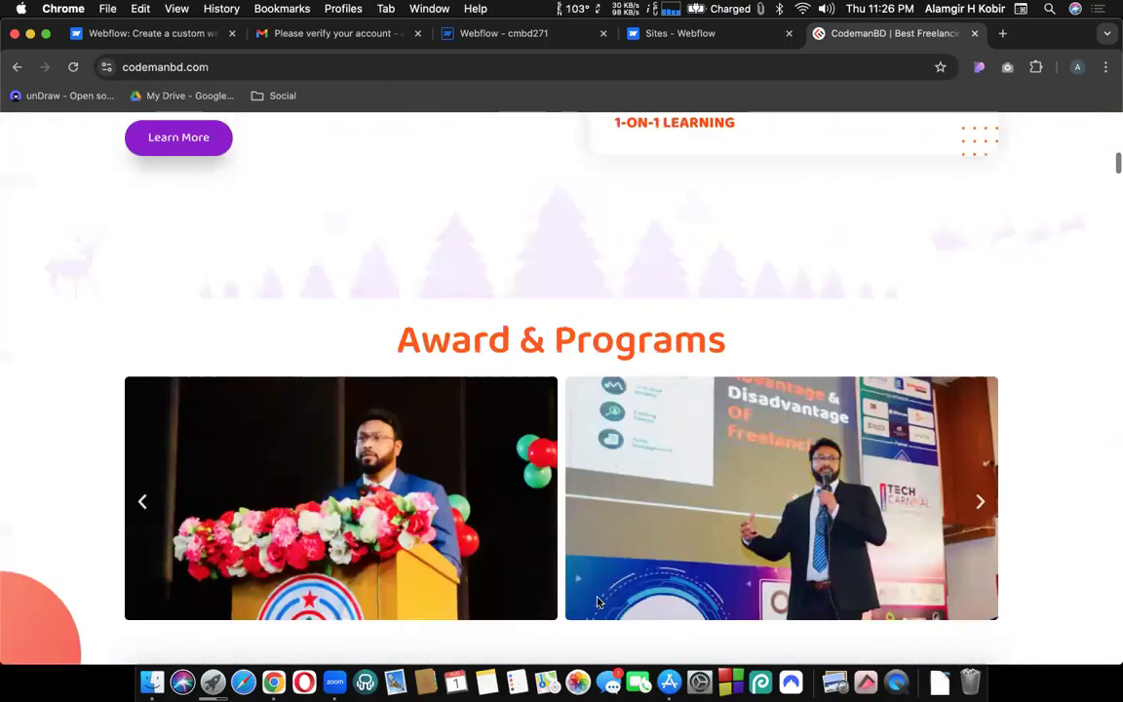
scroll(533, 448, "up", 15)
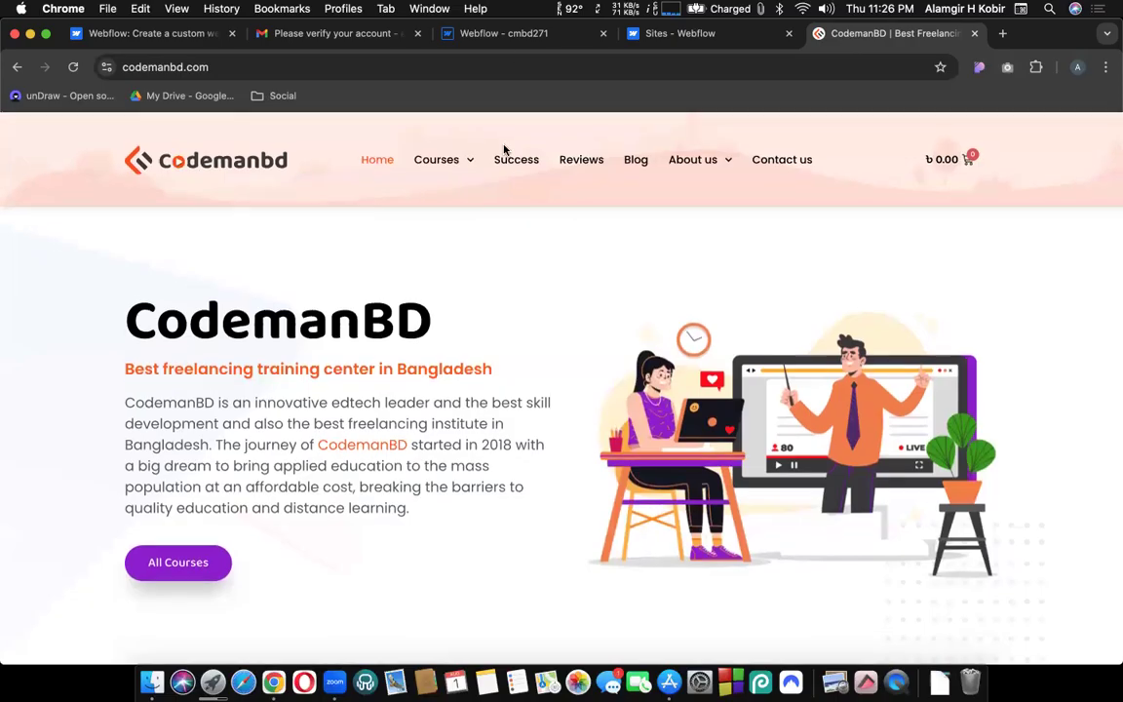
left_click(505, 35)
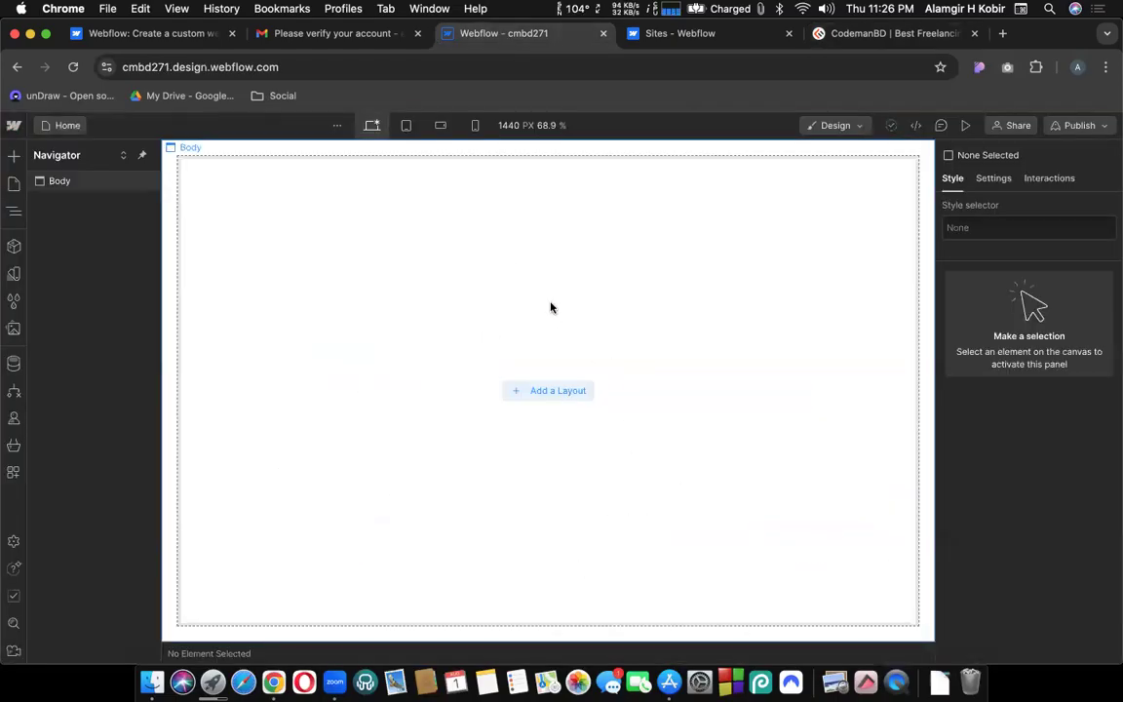
left_click(858, 35)
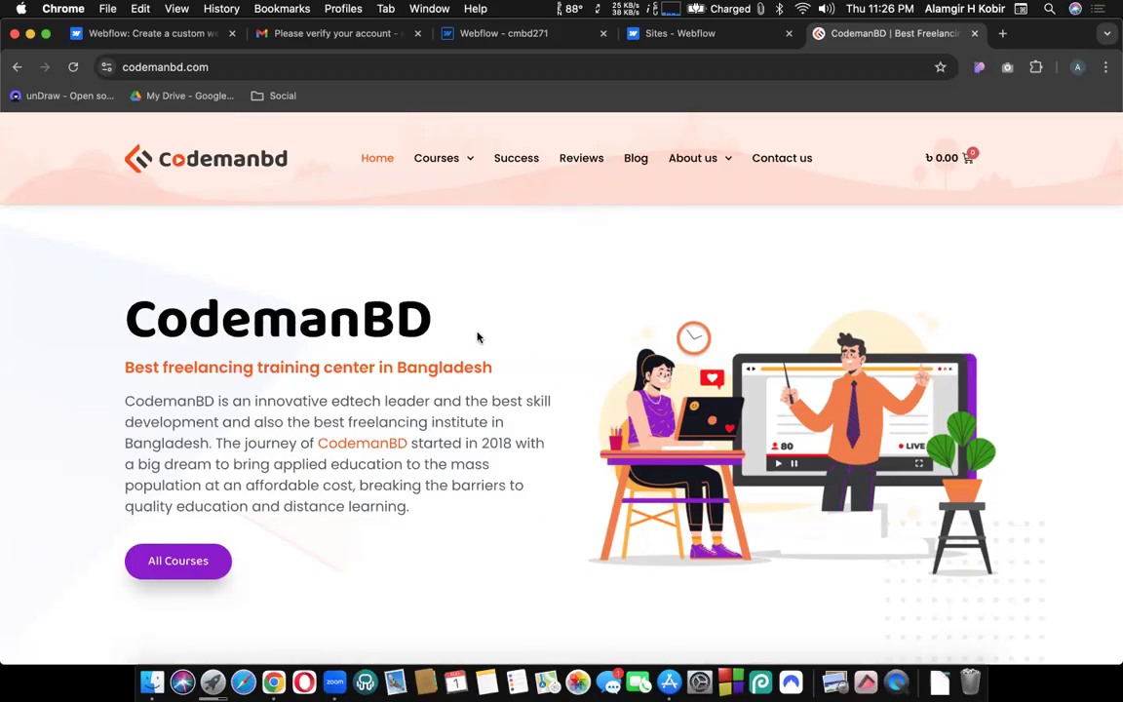
Scroll through the CodemanBD page, then return to the Webflow cmbd271 Designer tab.
scroll(472, 468, "down", 6)
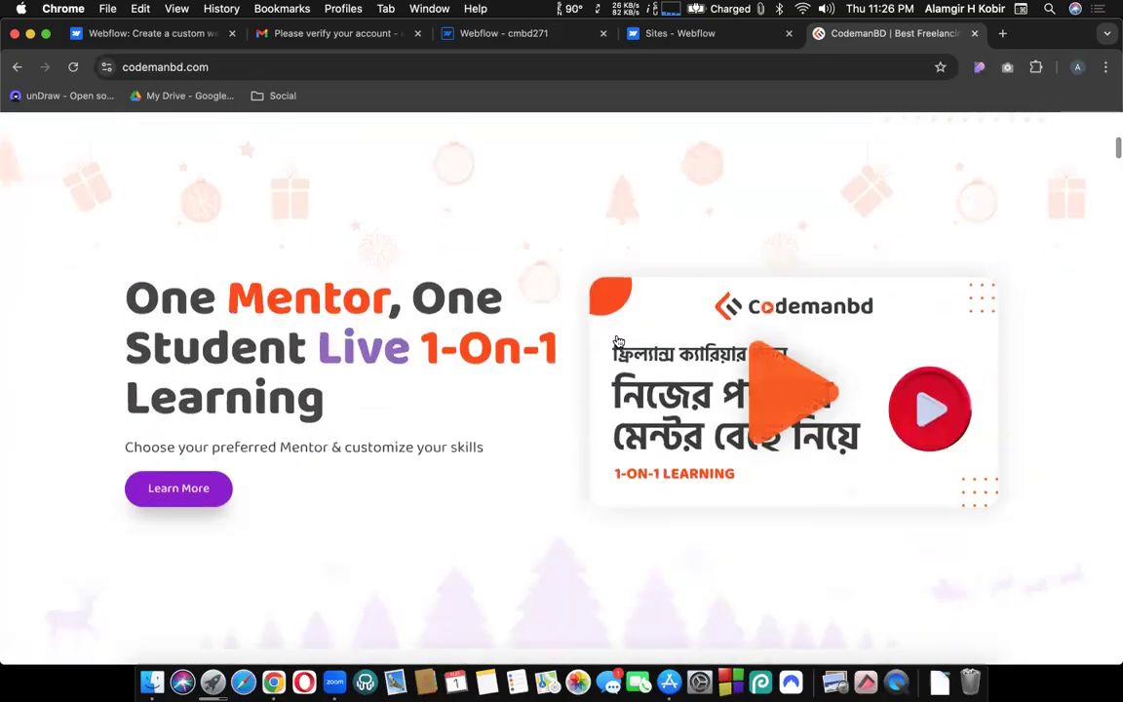
scroll(615, 338, "down", 4)
scroll(738, 307, "up", 2)
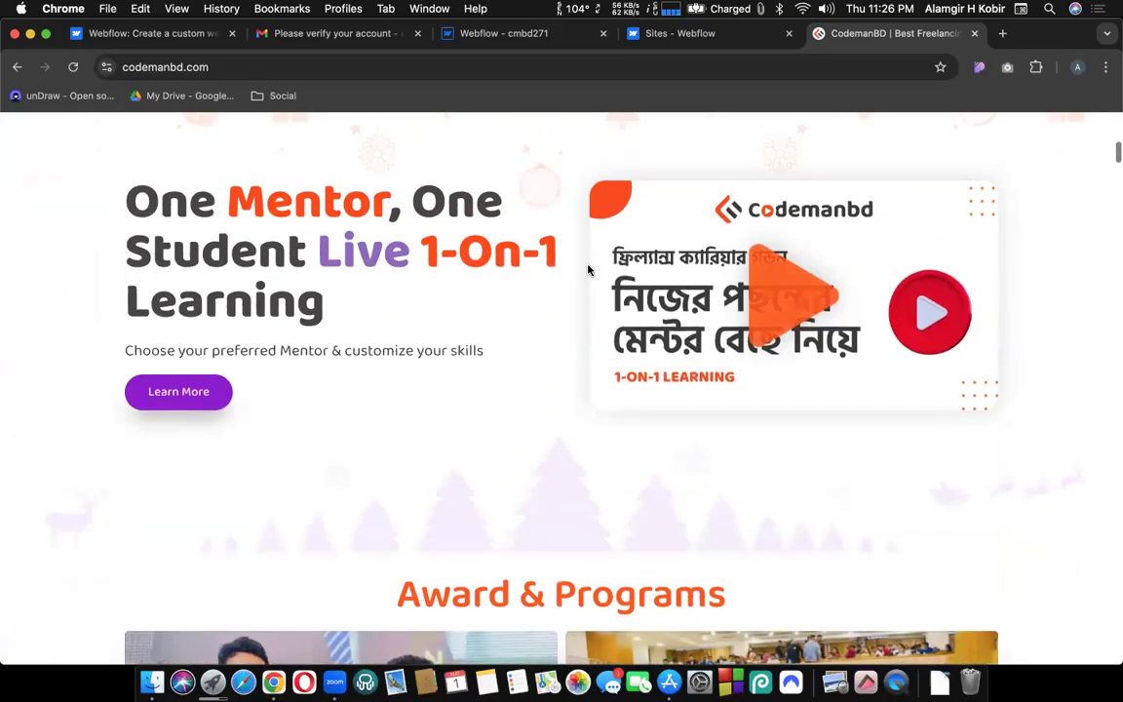
scroll(589, 268, "down", 5)
scroll(551, 307, "down", 5)
scroll(615, 351, "down", 6)
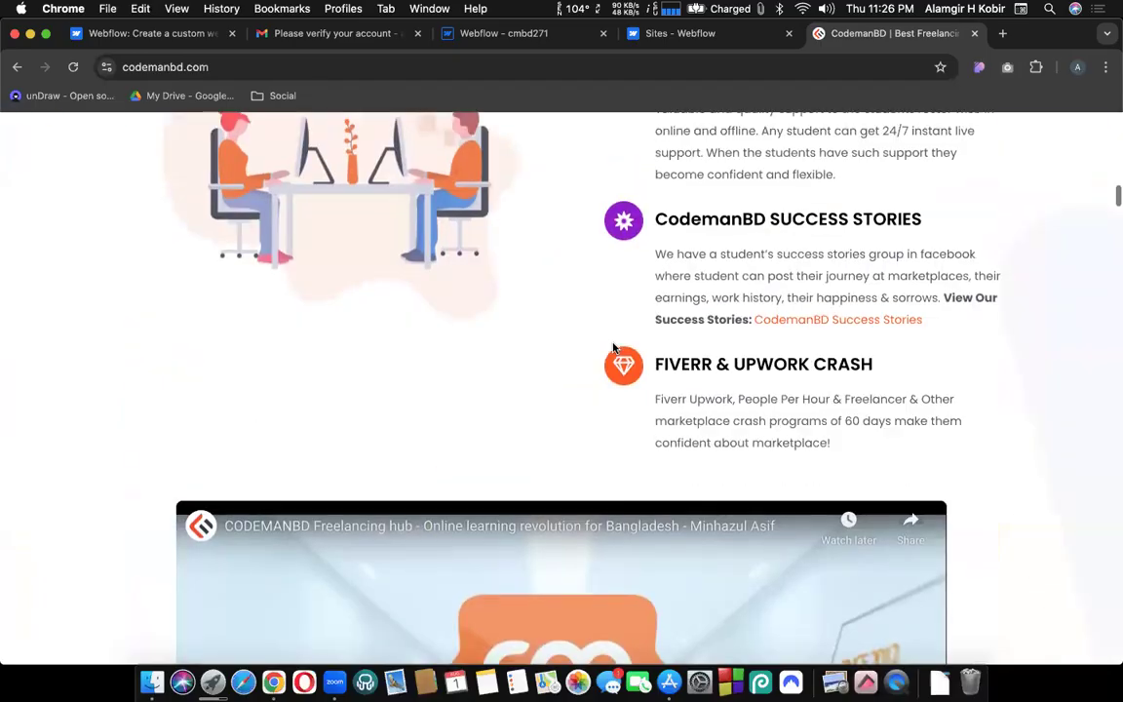
scroll(663, 292, "up", 4)
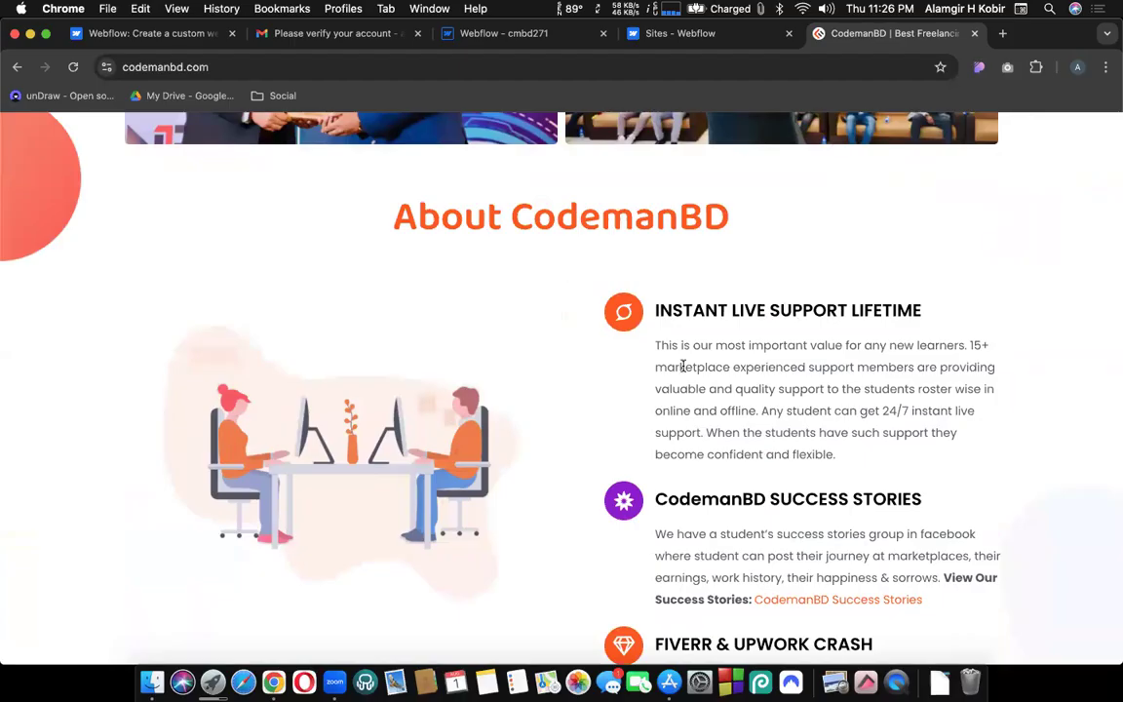
scroll(681, 365, "down", 8)
scroll(684, 365, "down", 10)
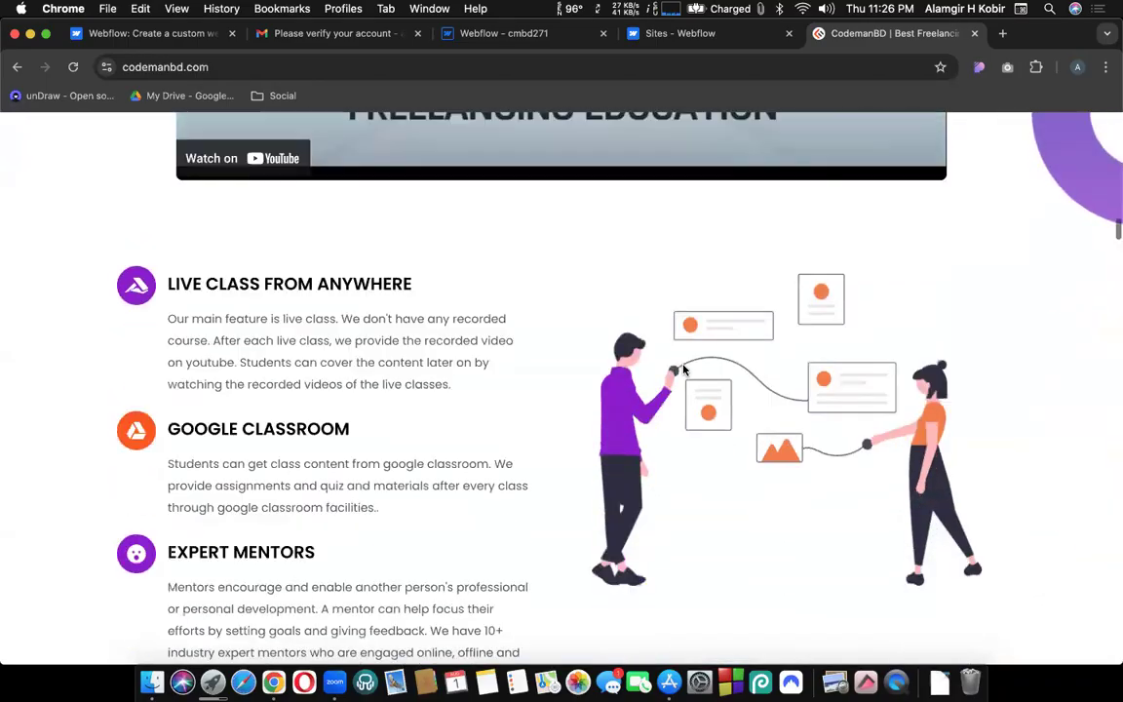
scroll(684, 370, "down", 3)
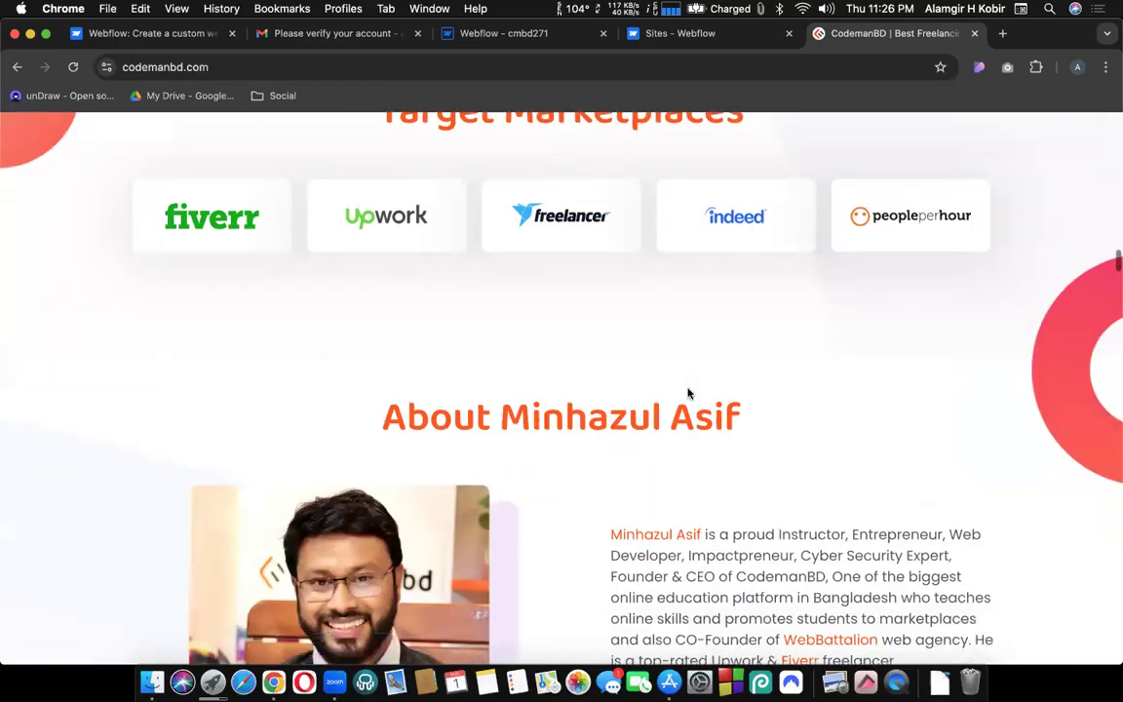
scroll(620, 420, "down", 1)
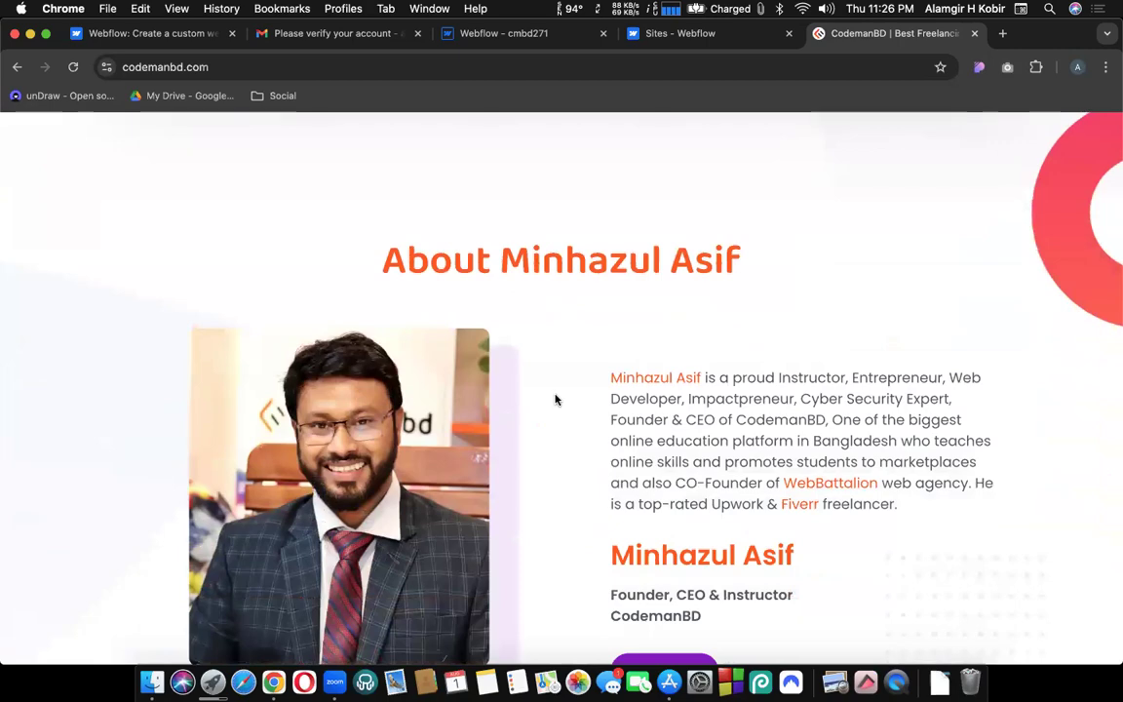
scroll(579, 386, "down", 13)
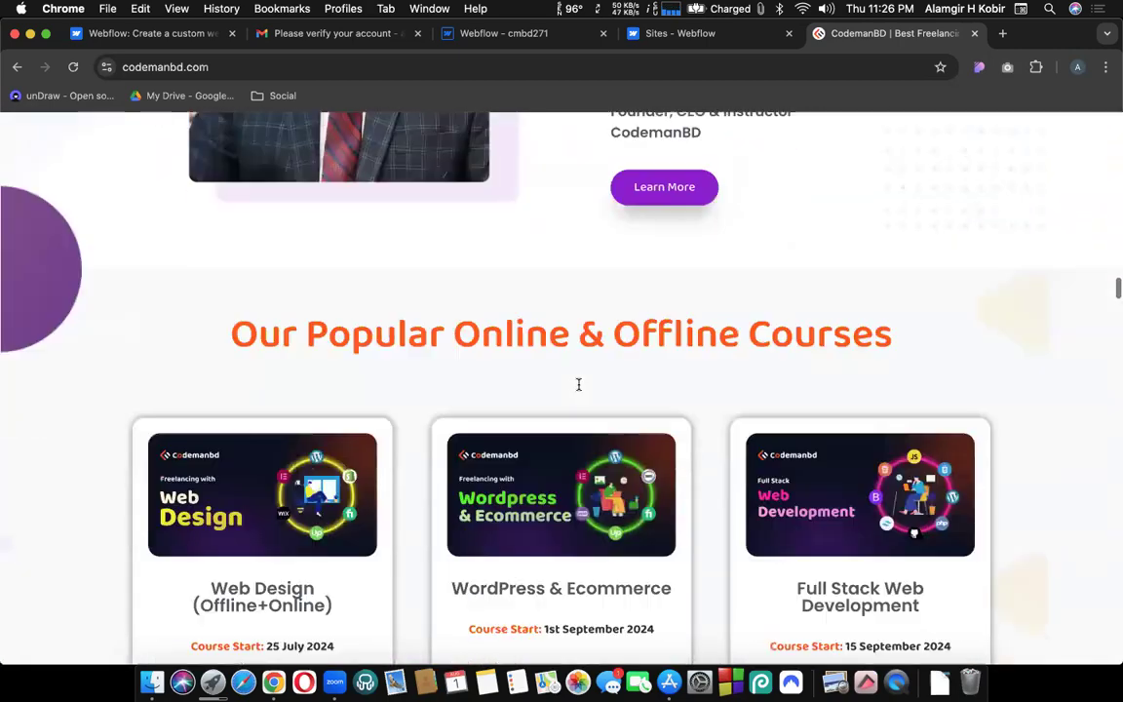
scroll(579, 388, "down", 10)
scroll(579, 388, "up", 20)
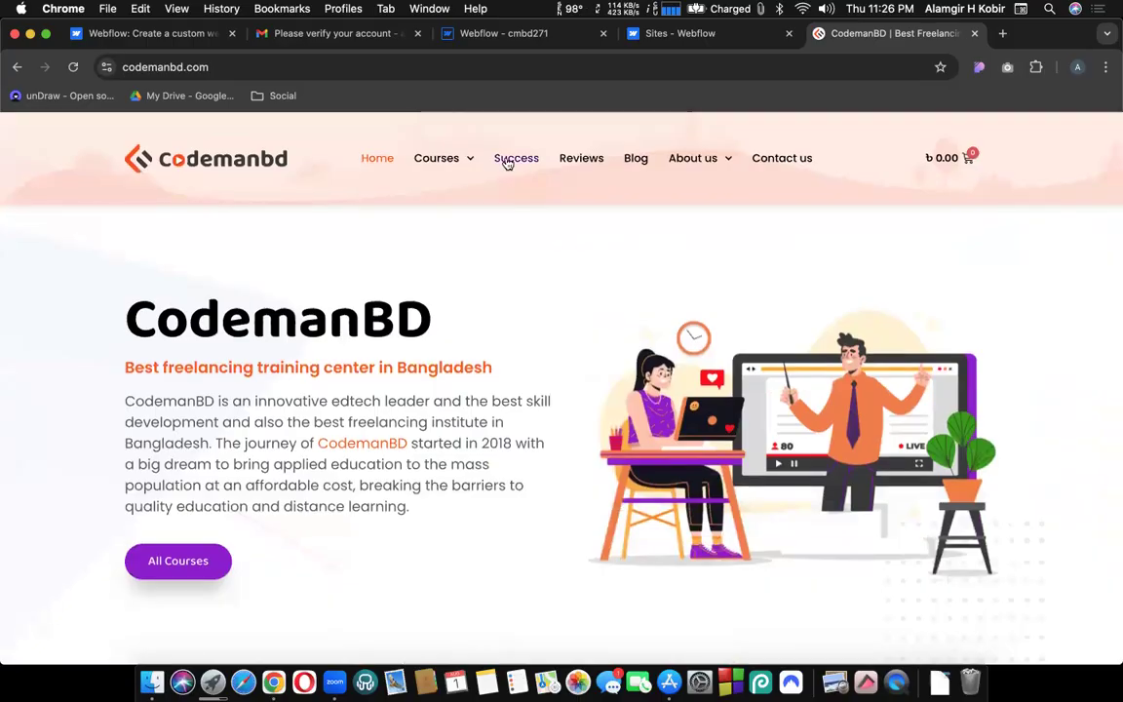
left_click(504, 37)
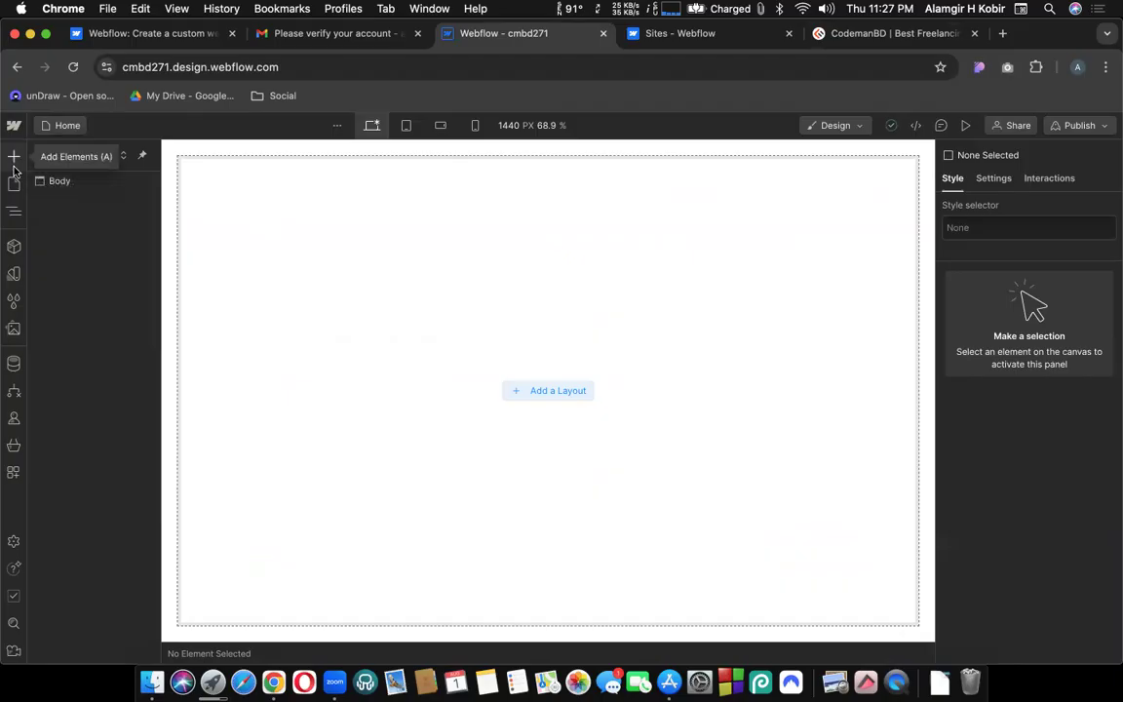
Open the Add panel, switch to the Navigator and select Body to view its styles.
left_click(14, 158)
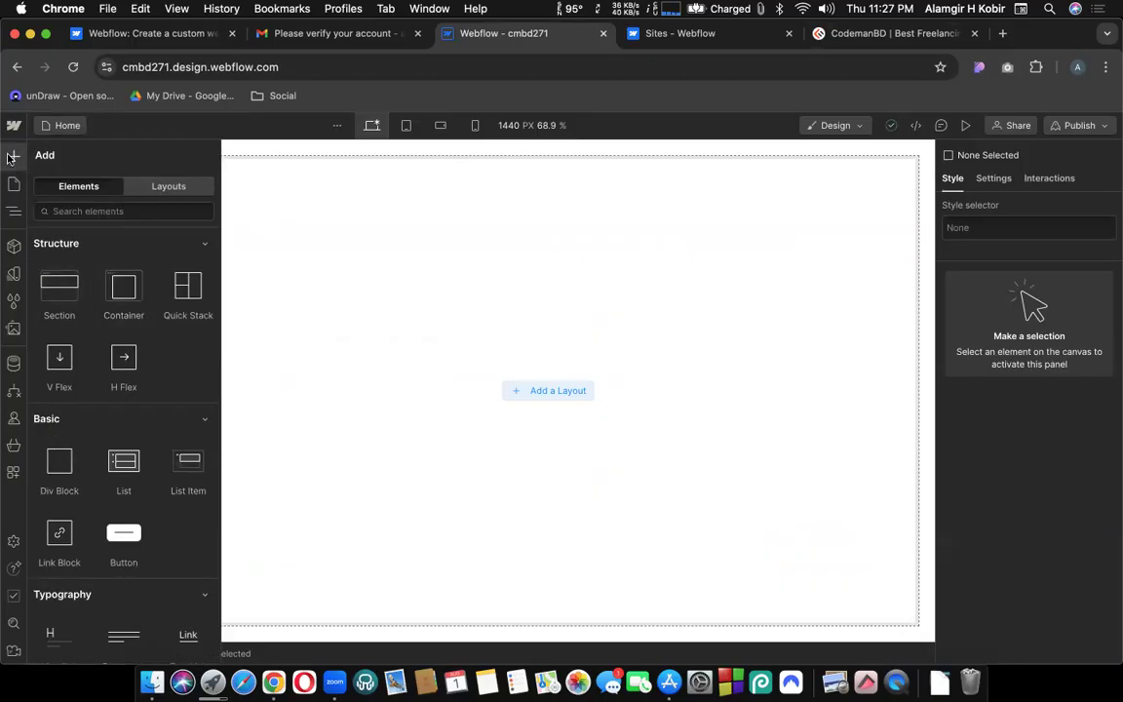
left_click(9, 158)
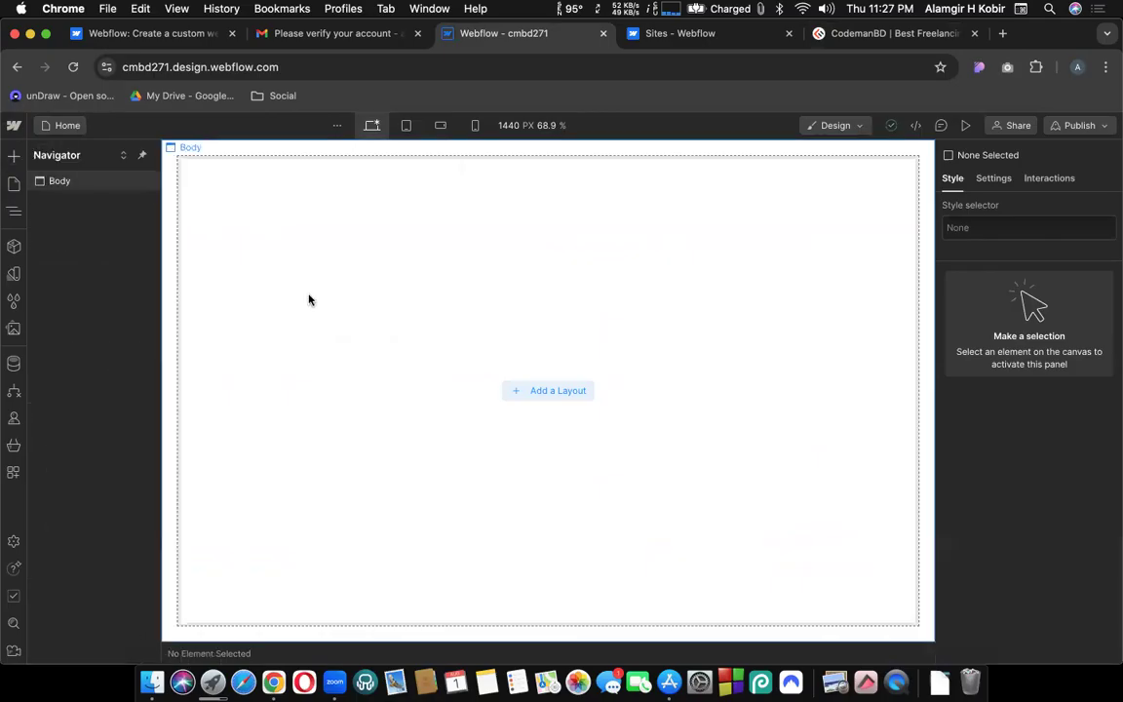
left_click(143, 157)
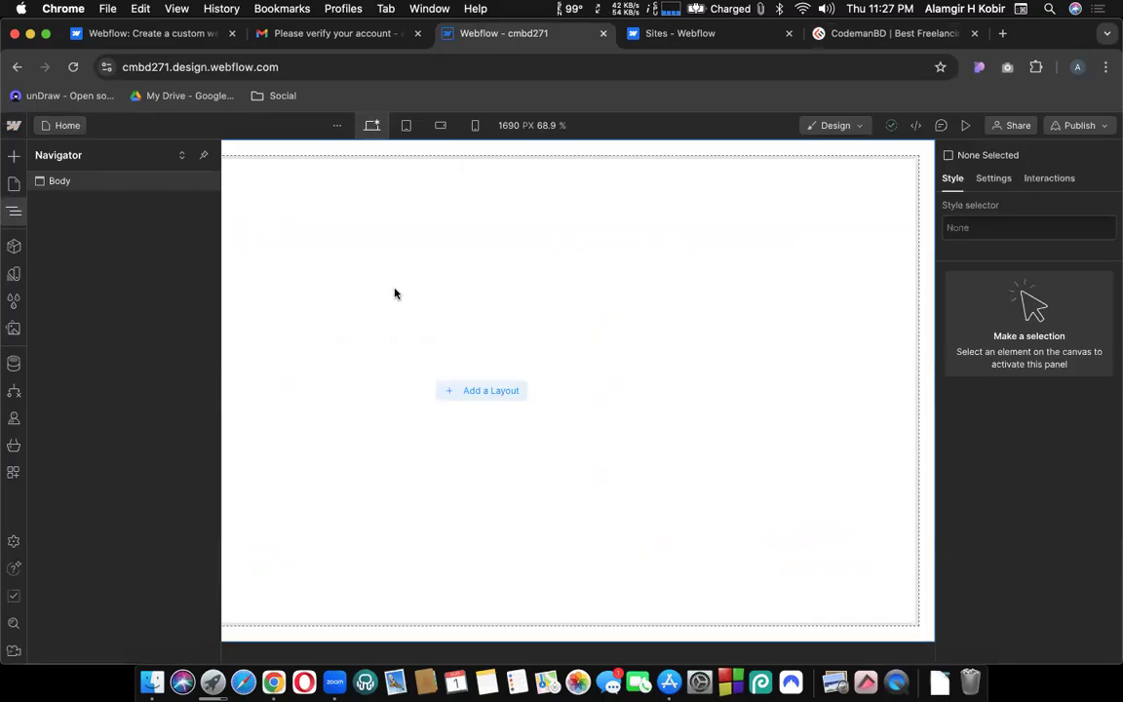
left_click(55, 180)
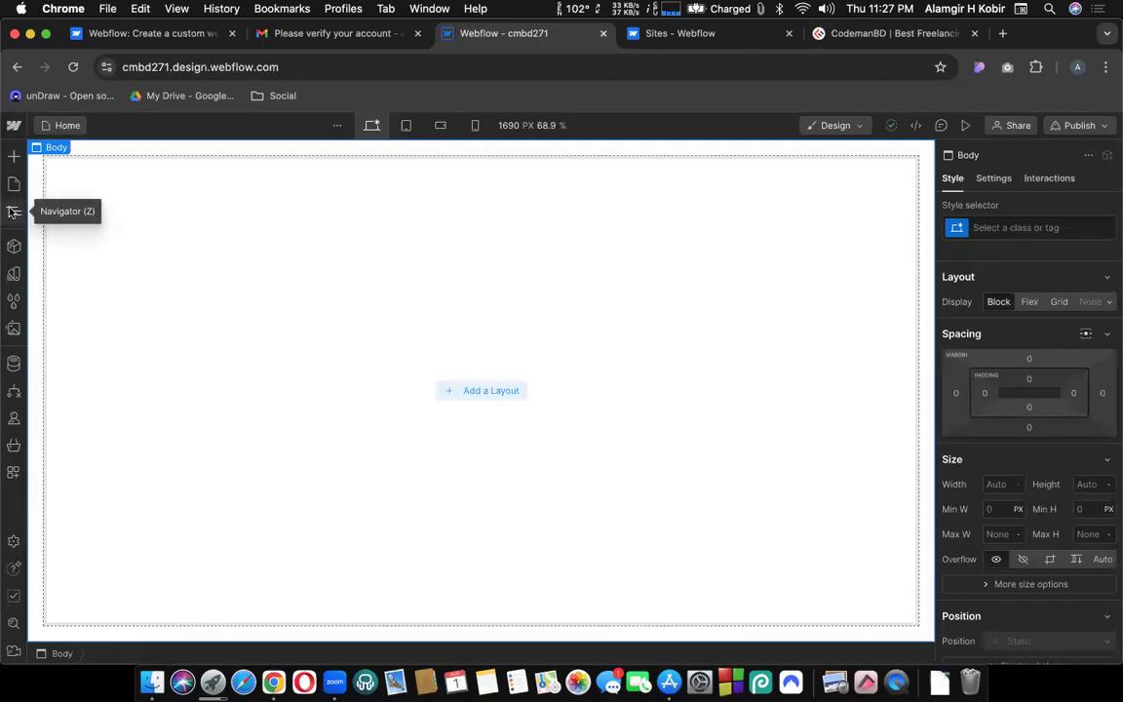
Toggle the Navigator a few times and dock it as a wider sidebar.
left_click(14, 210)
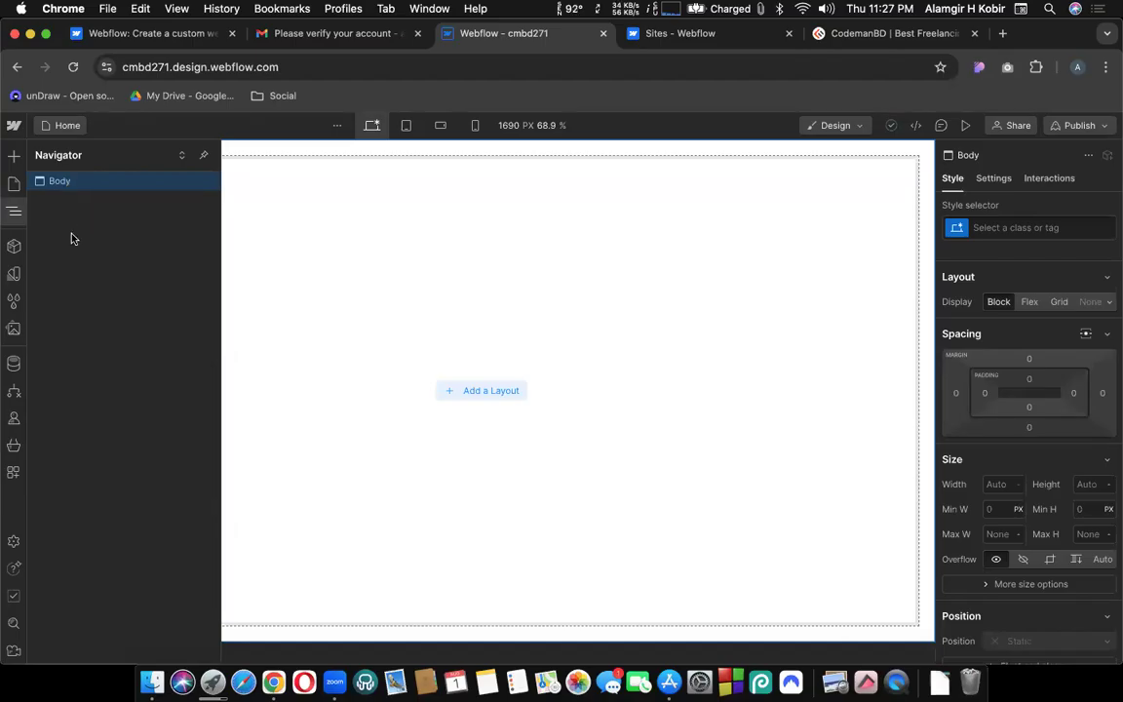
left_click(311, 281)
left_click(14, 212)
left_click(356, 243)
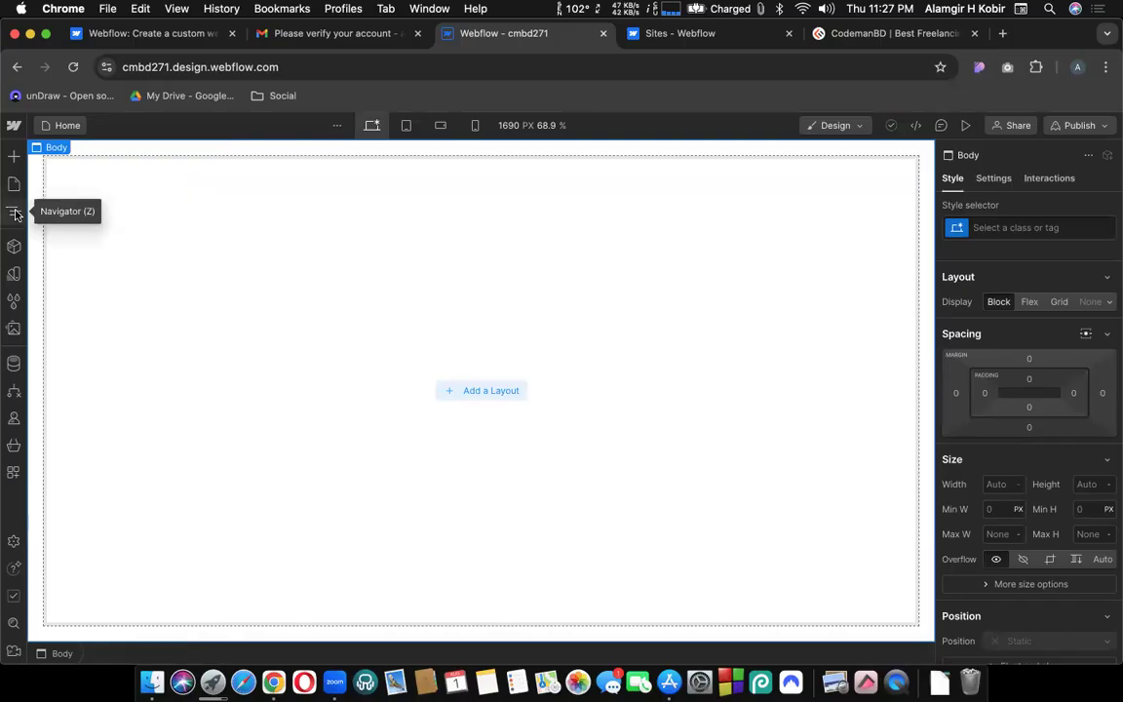
left_click(14, 213)
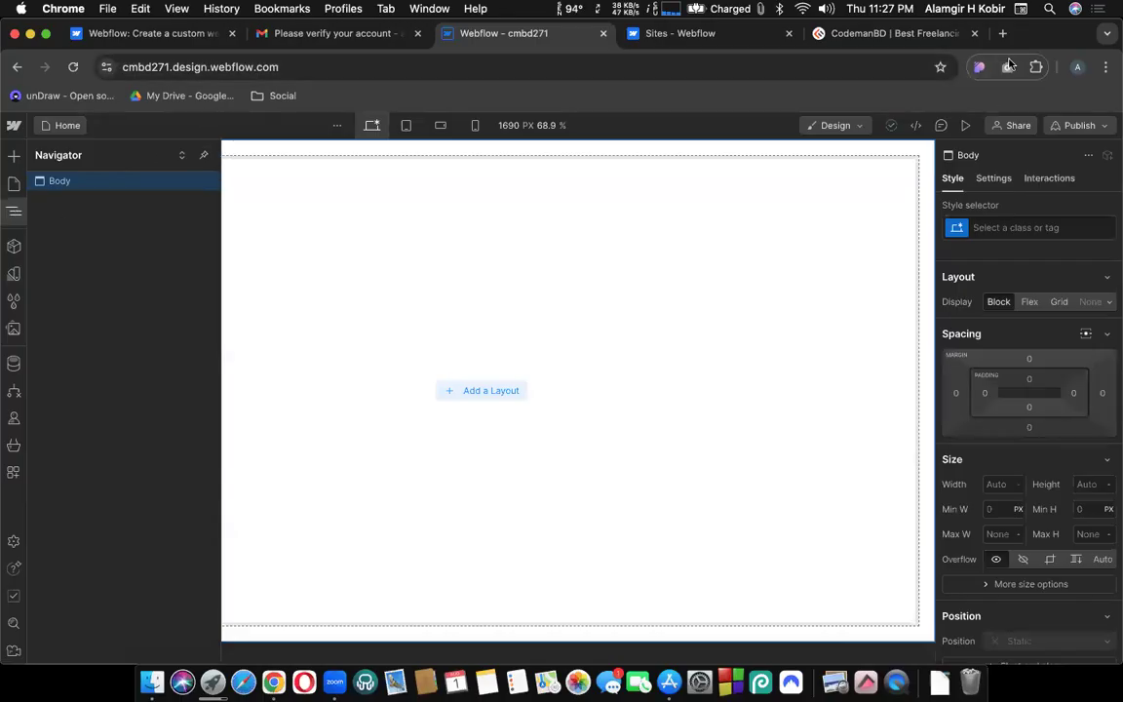
left_click(204, 155)
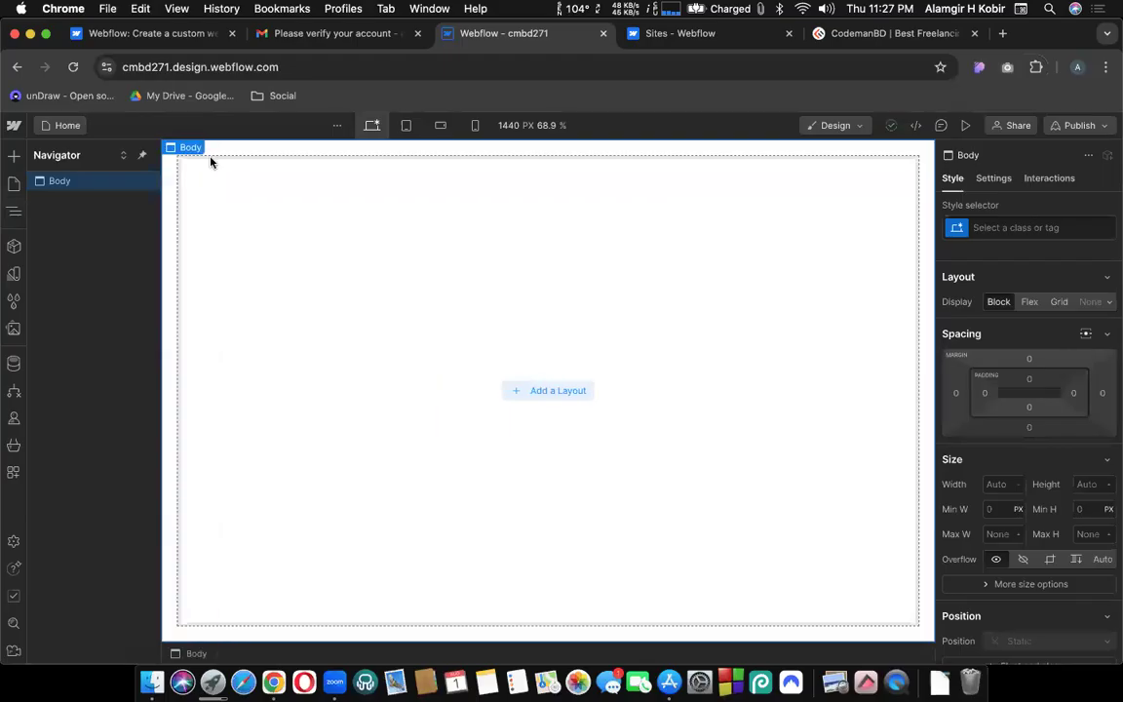
left_click(140, 158)
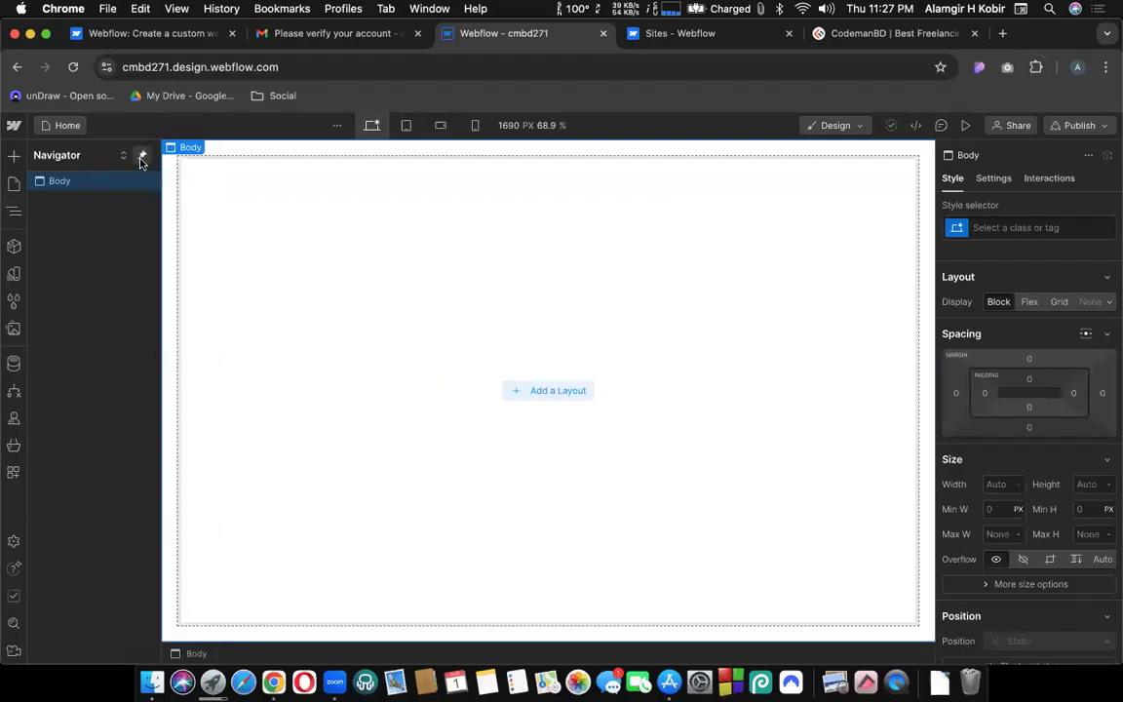
left_click(141, 159)
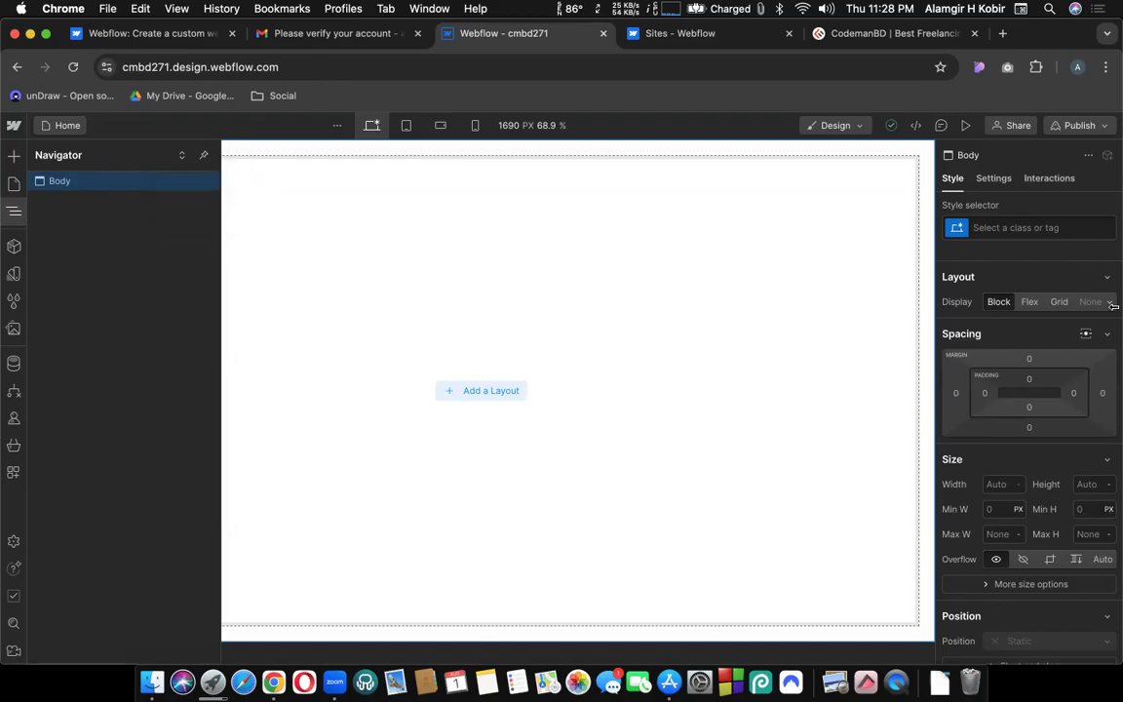
Zoom the browser to 80%, dock the Navigator, reset zoom to 100%, and open the Add panel.
left_click(1106, 67)
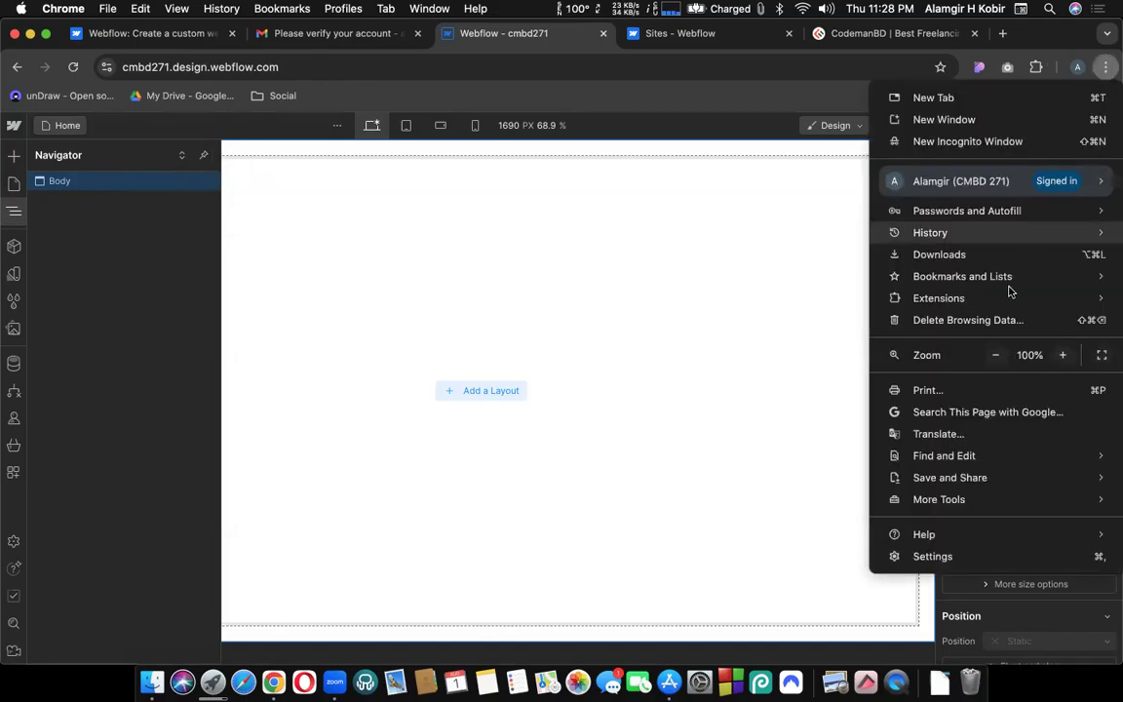
left_click(995, 356)
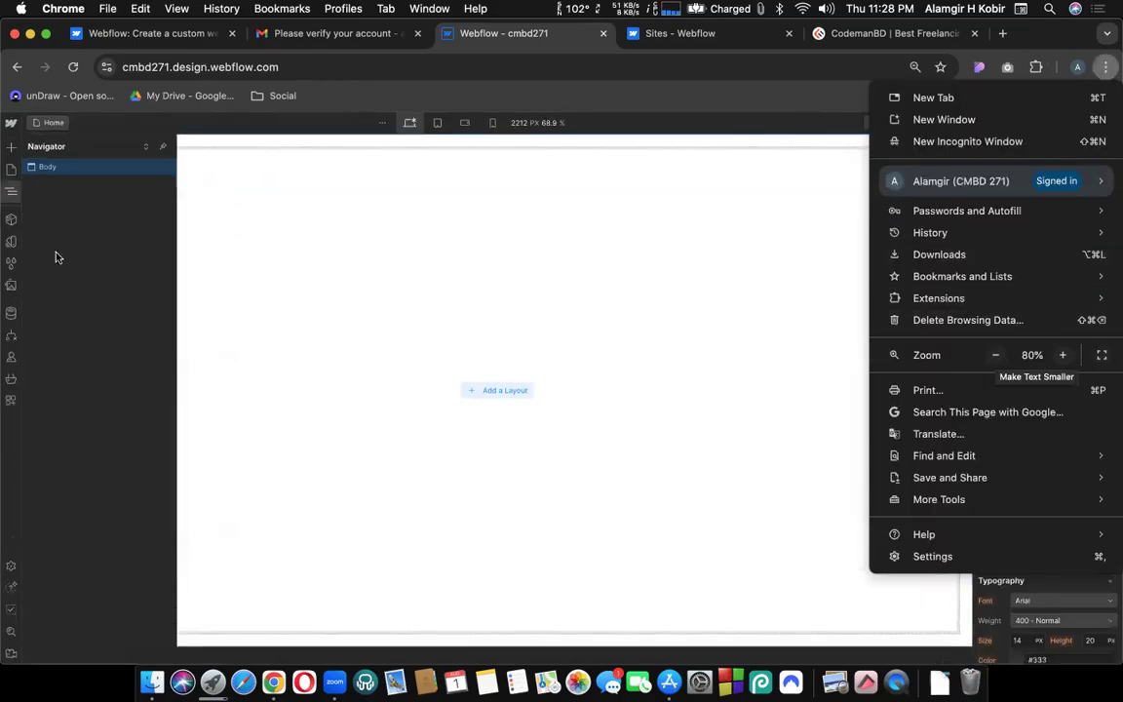
left_click(164, 151)
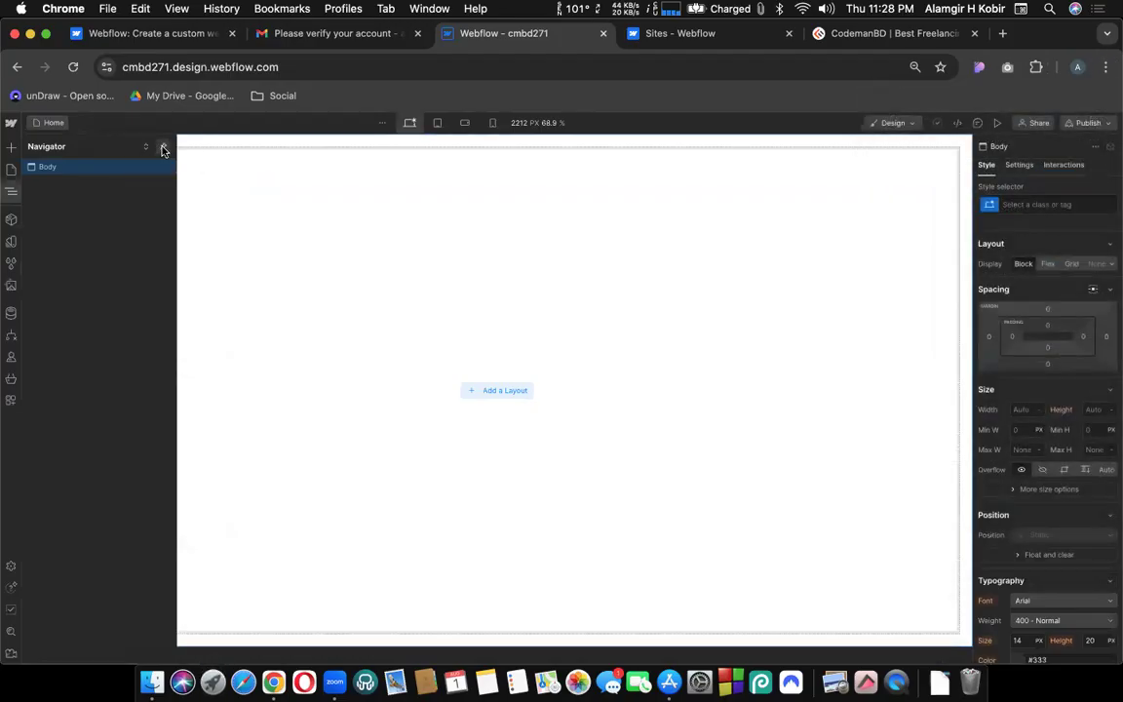
left_click(164, 150)
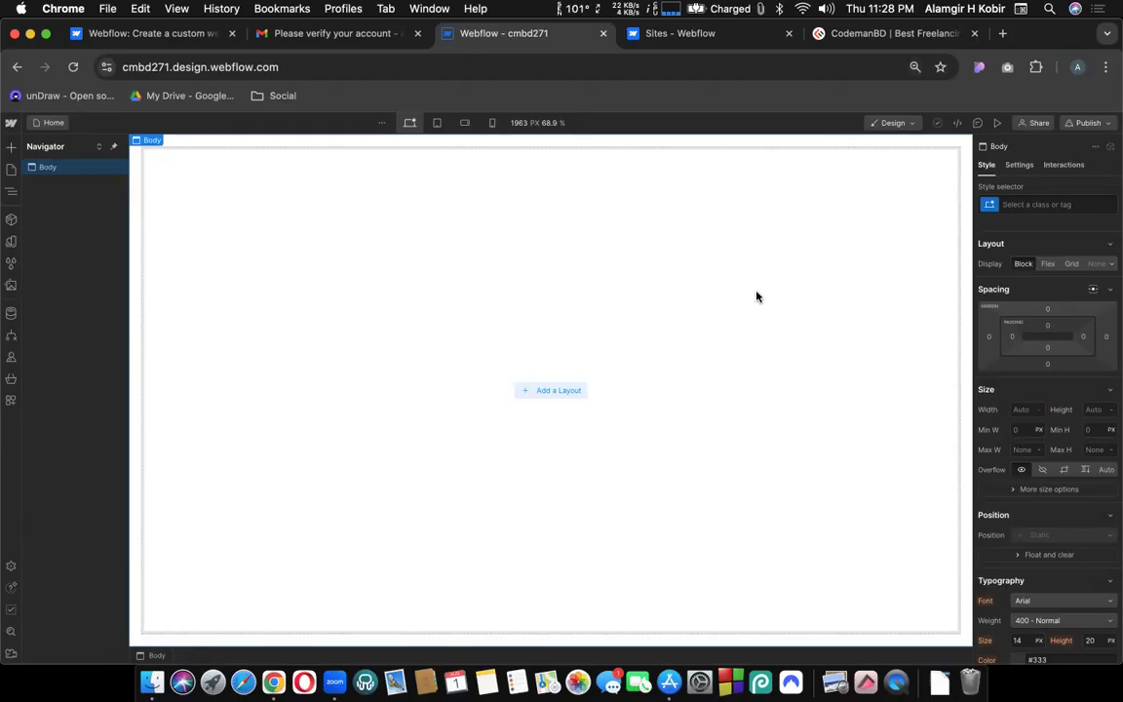
key("super+plus")
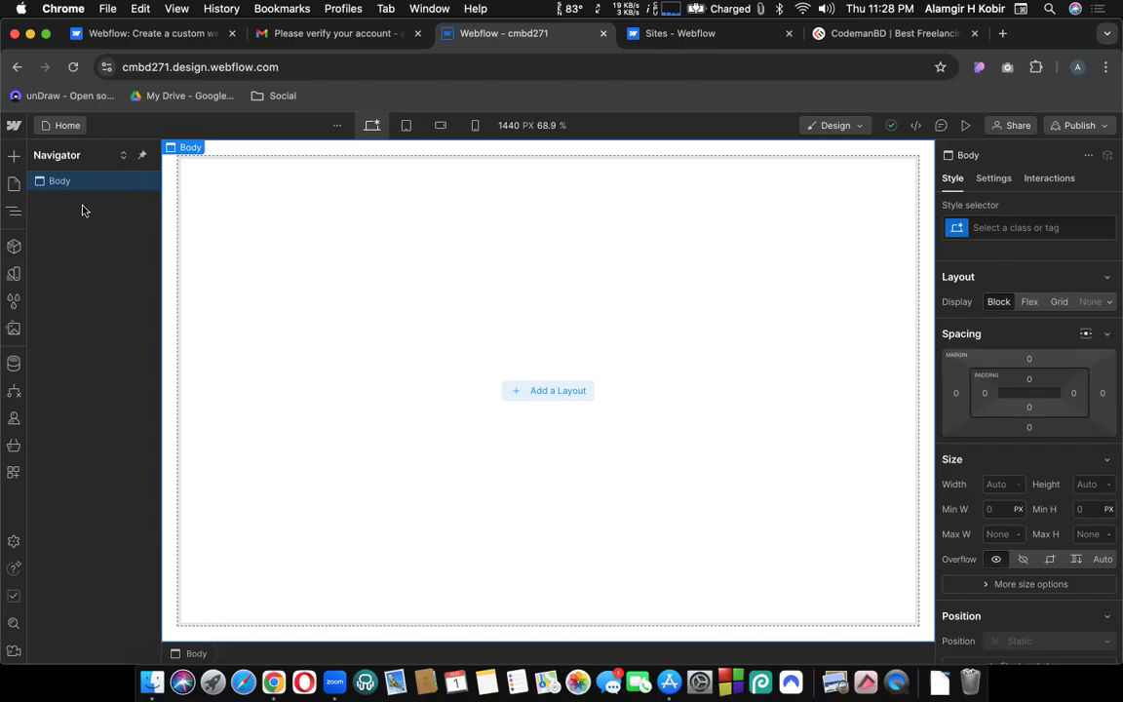
left_click(14, 157)
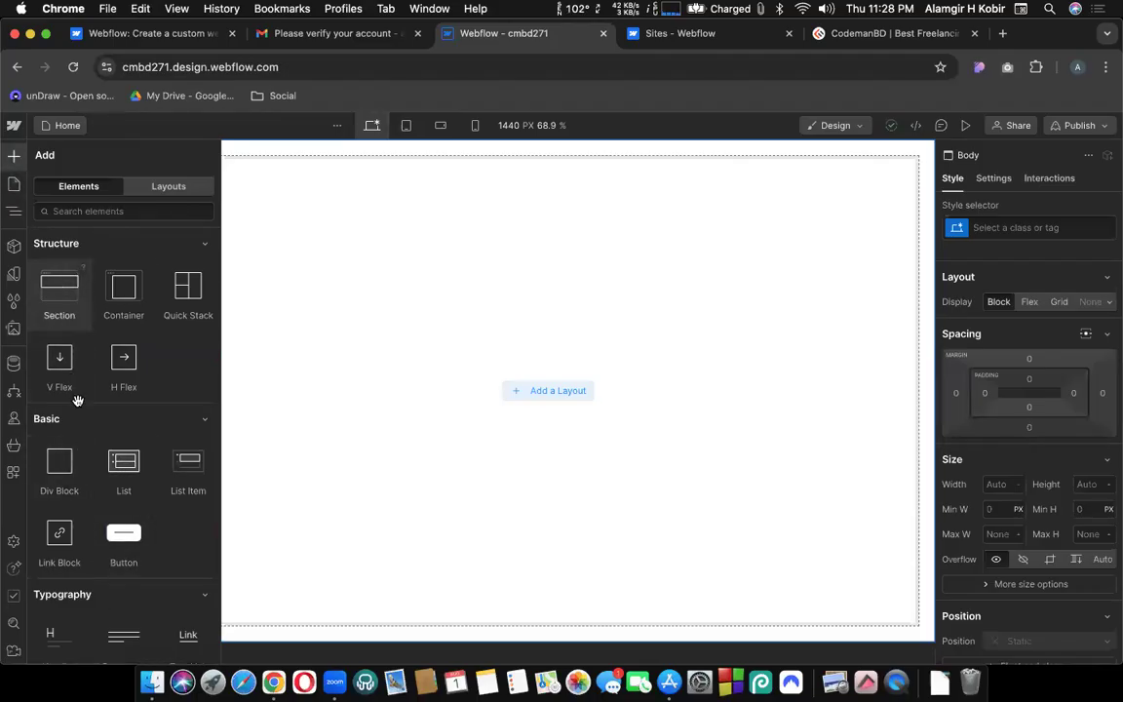
Drop a Section into the Body, collapse the checklist, select the Section, and switch to CodemanBD.
left_click_drag(459, 227, 458, 227)
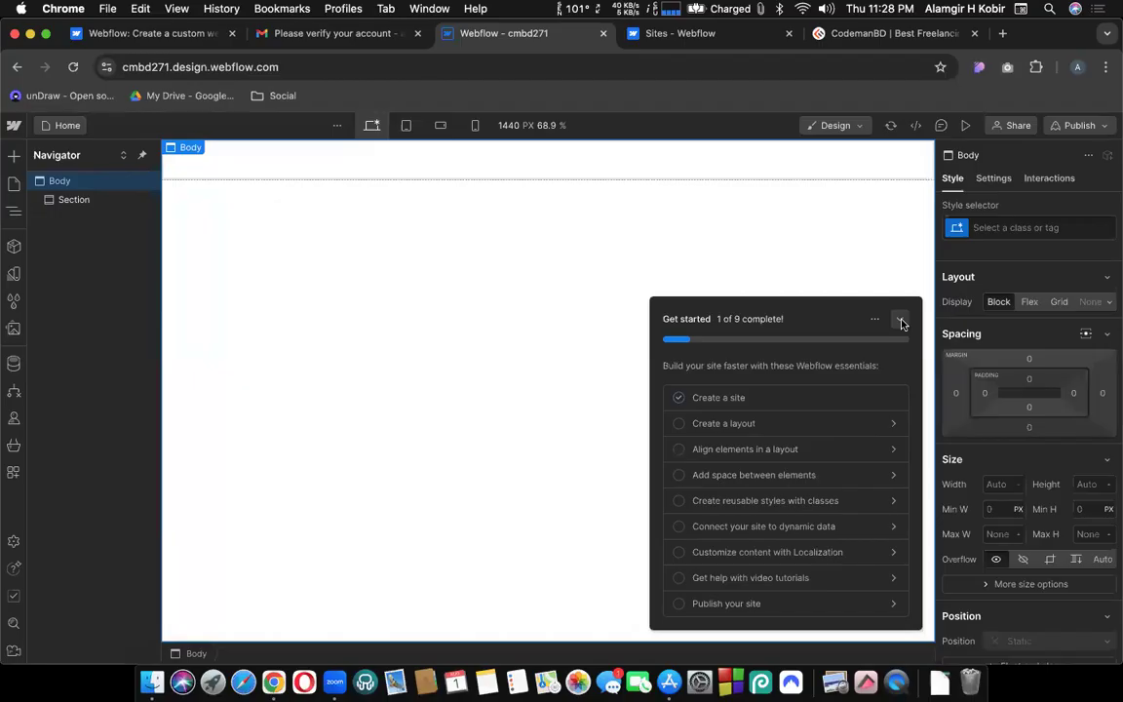
left_click(902, 324)
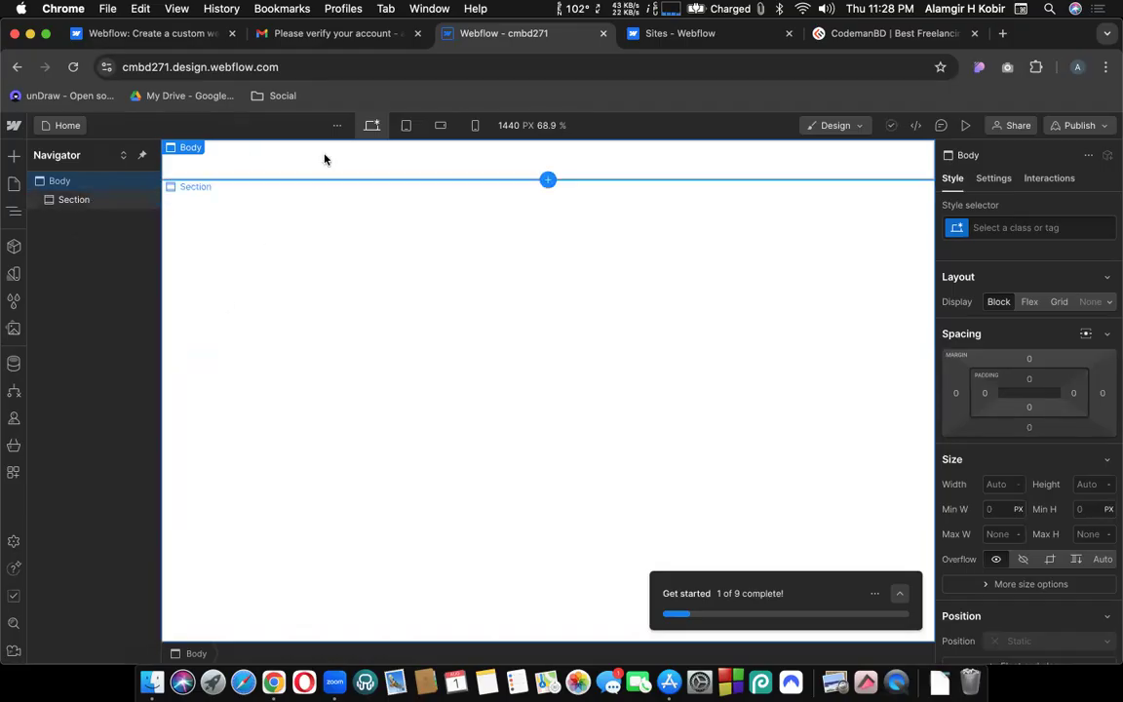
left_click(333, 183)
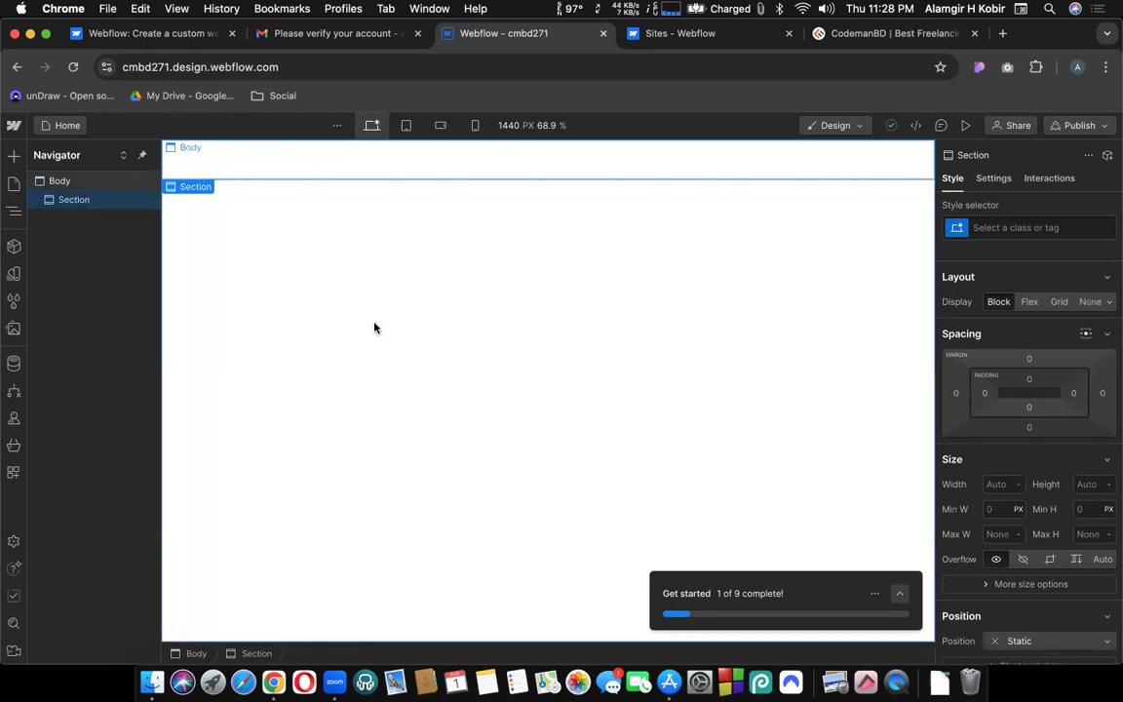
left_click(859, 37)
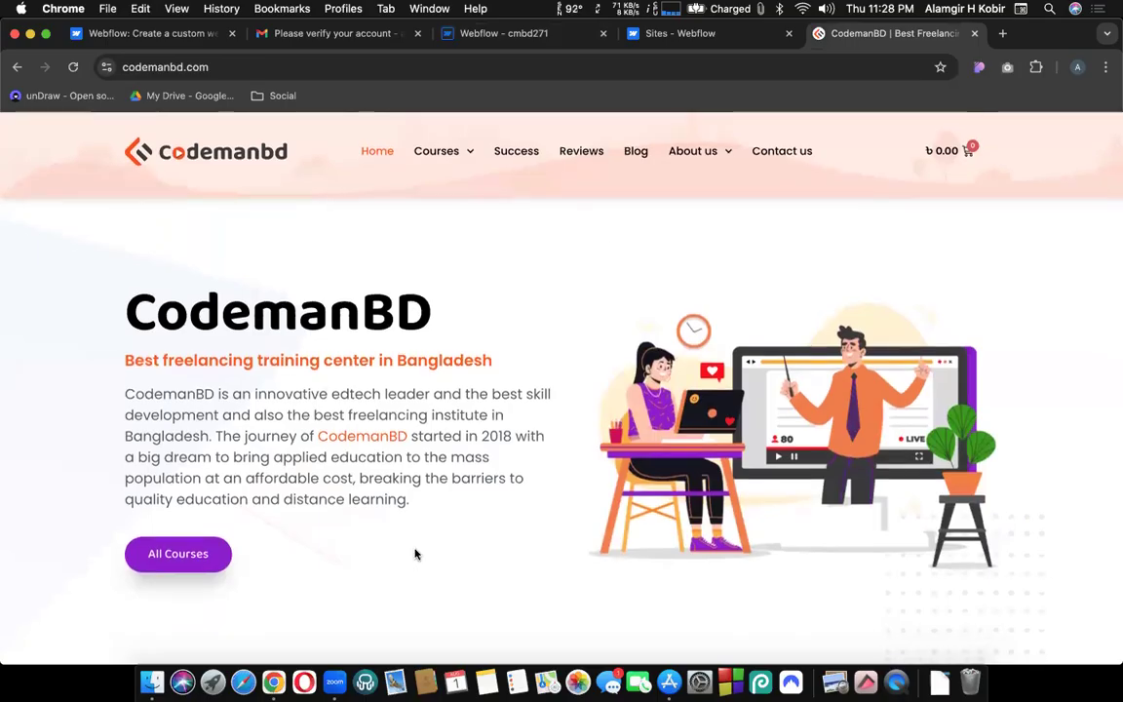
Scroll through codemanbd.com with the window maximised, then return to the Webflow cmbd271 tab.
scroll(468, 507, "down", 2)
scroll(546, 390, "up", 2)
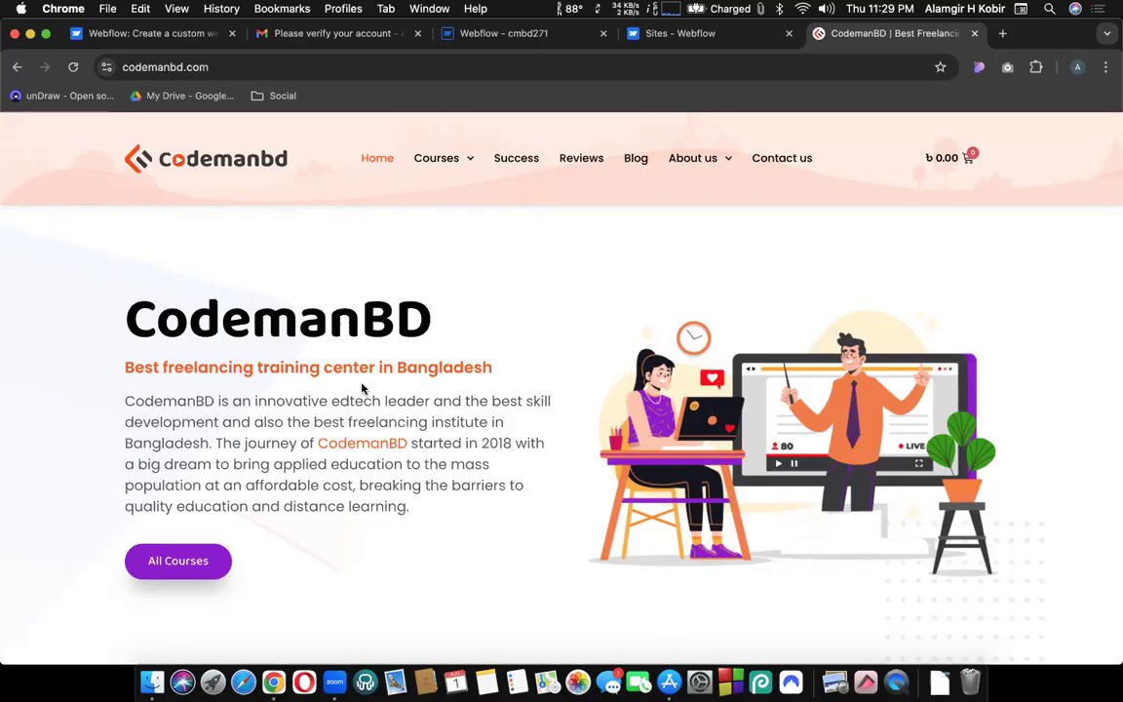
left_click_drag(1002, 33, 907, 59)
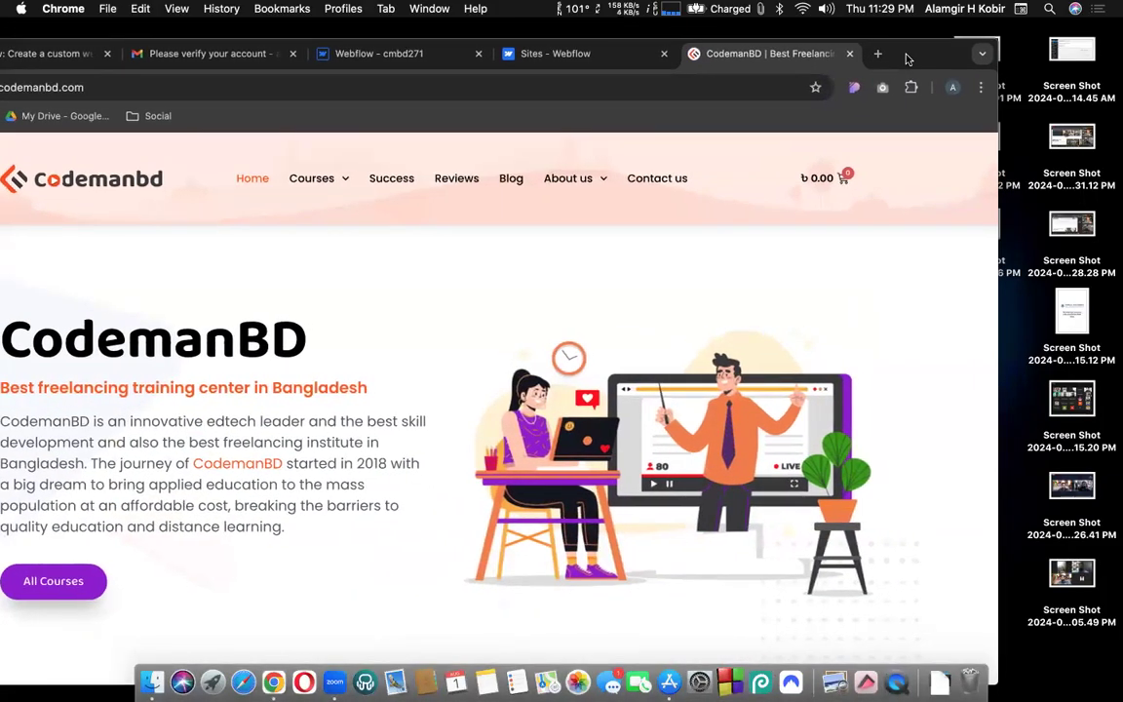
scroll(45, 434, "down", 6)
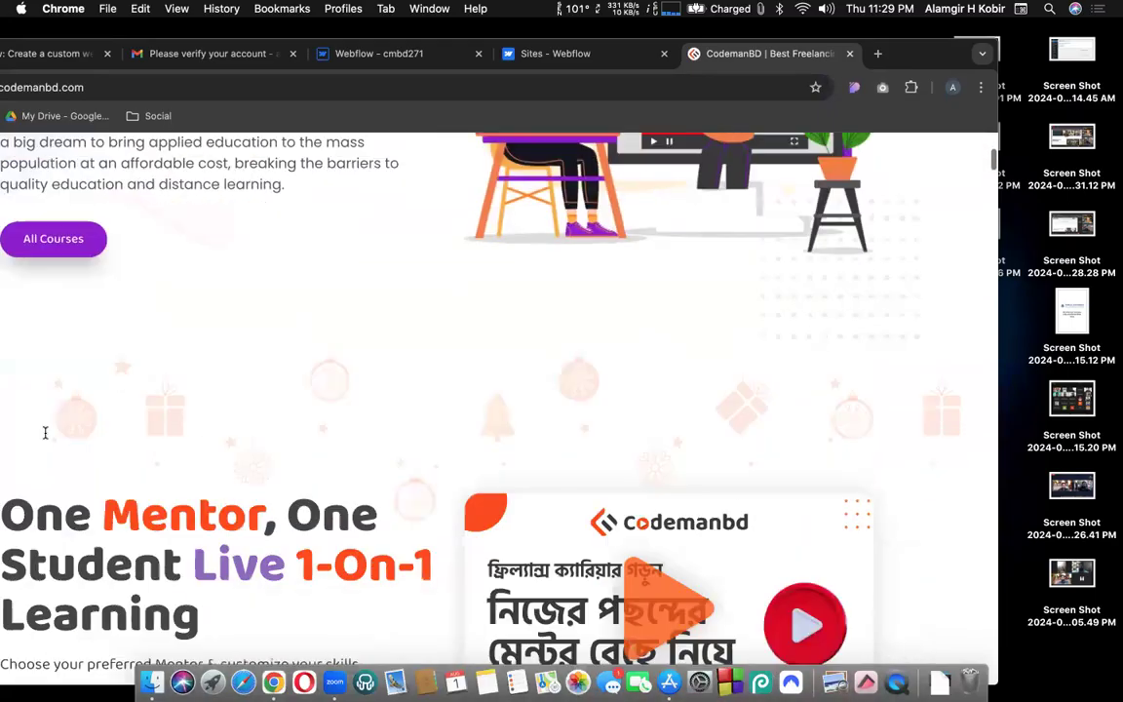
scroll(45, 435, "down", 10)
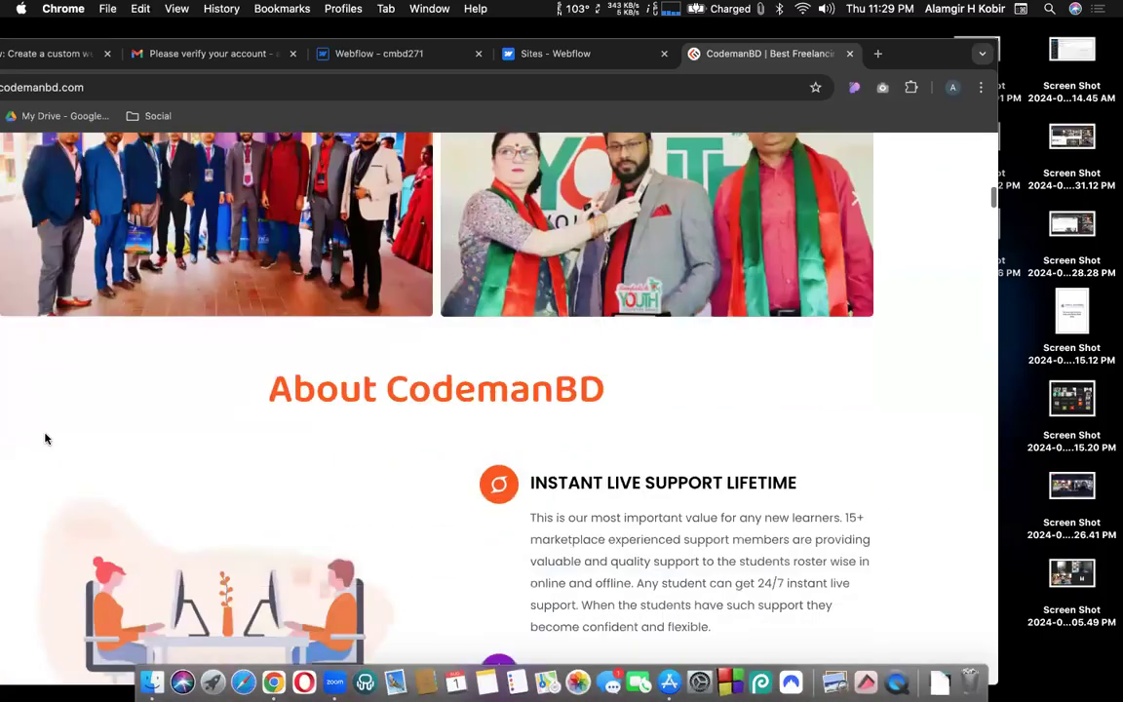
scroll(45, 438, "down", 15)
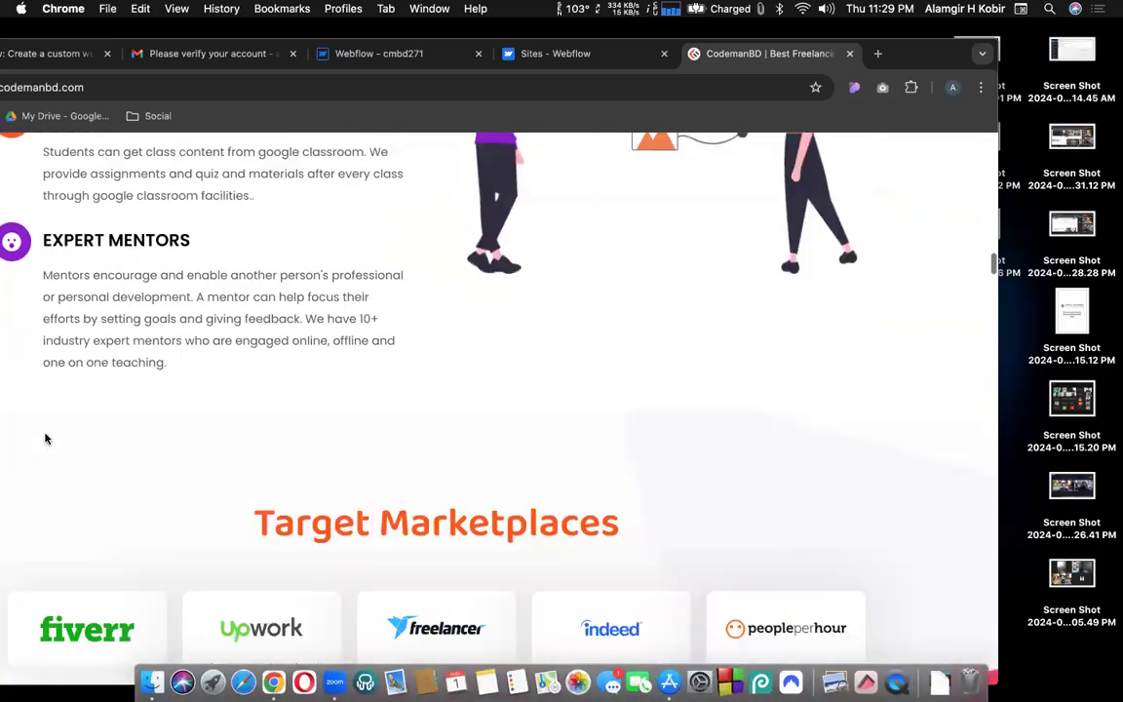
scroll(45, 439, "down", 15)
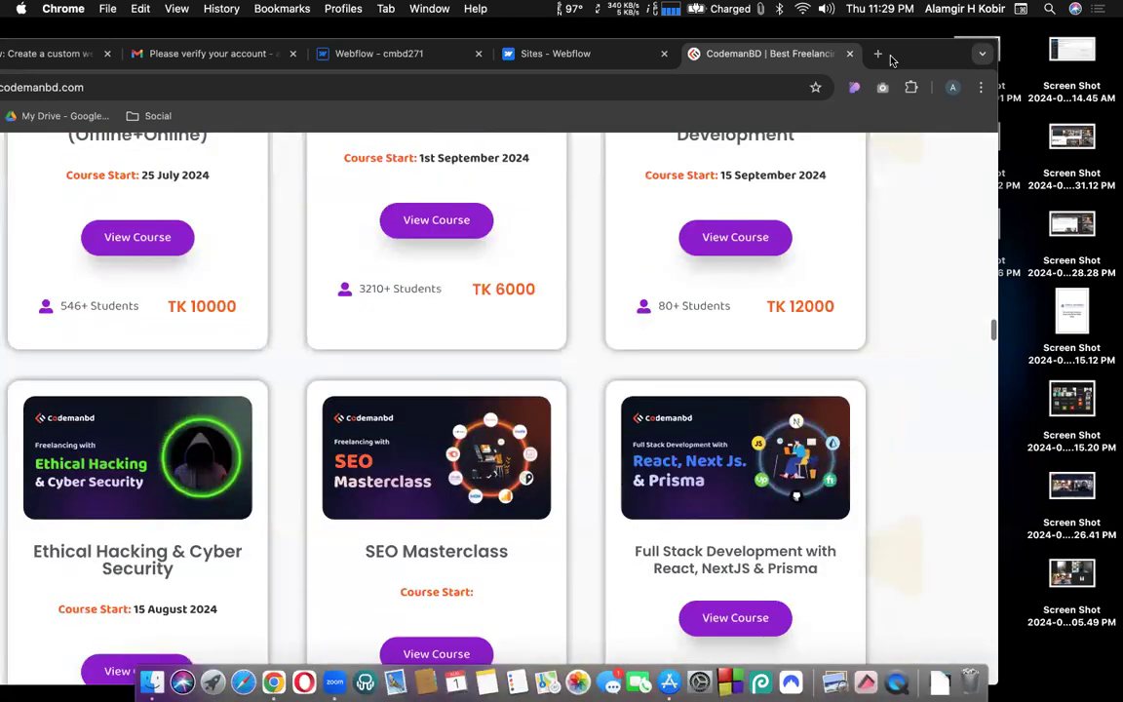
double_click(890, 61)
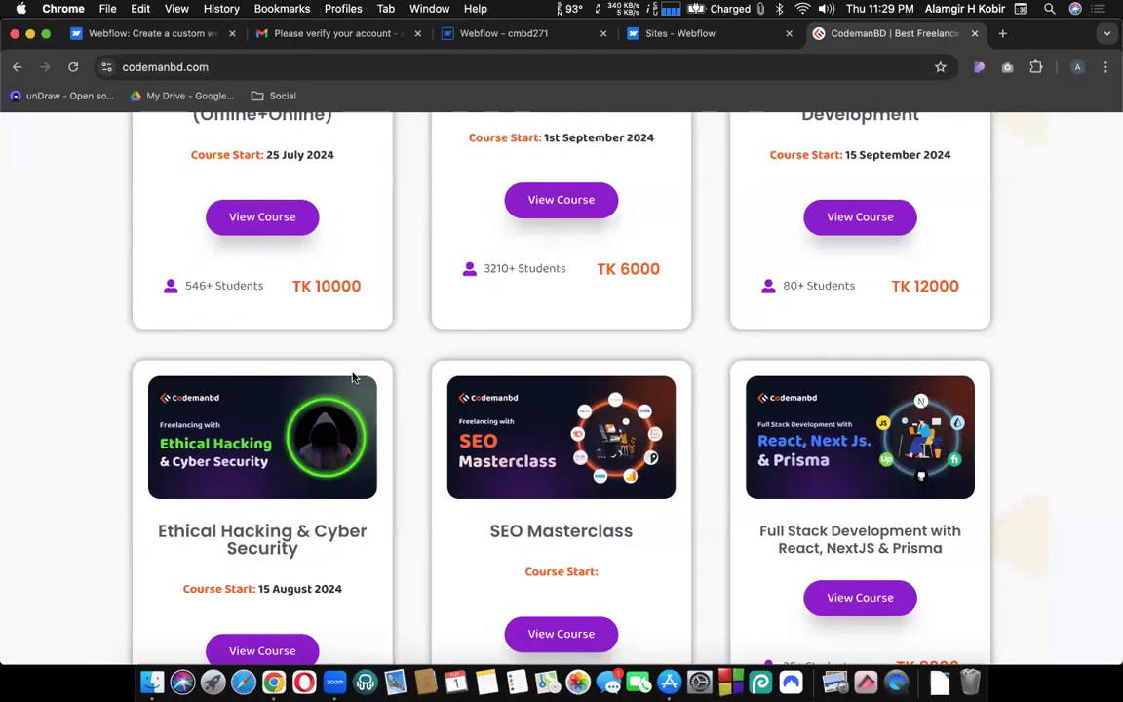
scroll(352, 371, "up", 15)
scroll(352, 371, "up", 10)
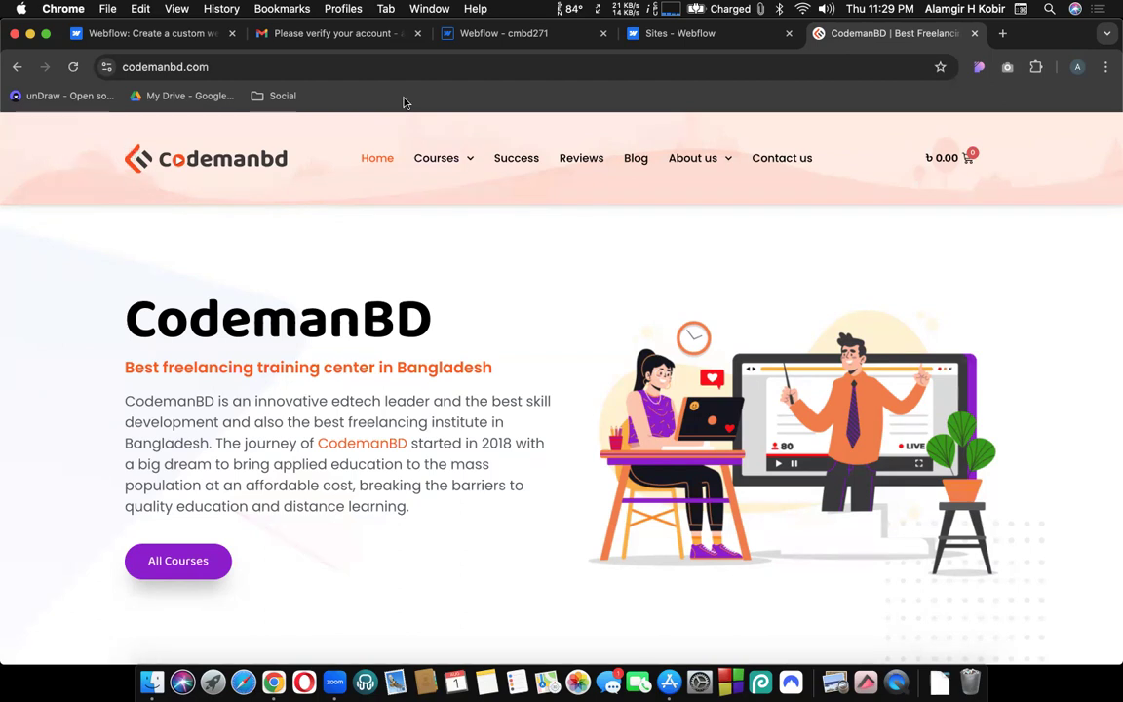
left_click(487, 31)
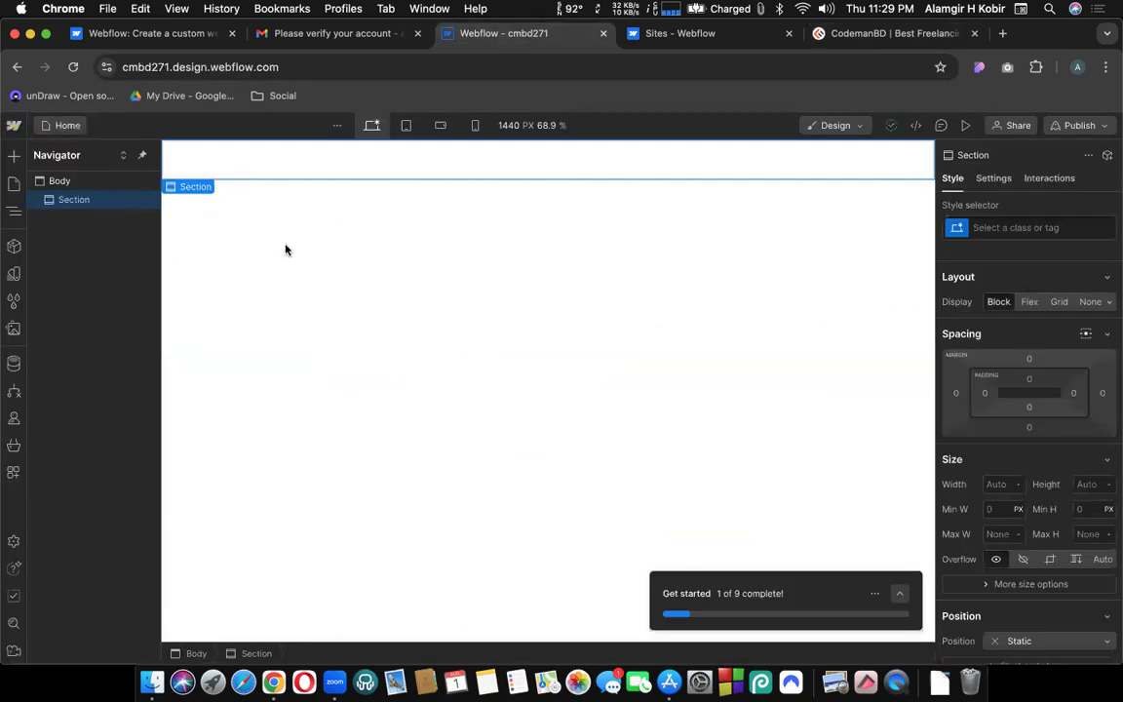
Drag a Container from the Add panel into the Section, where it takes a default 940 px max width.
left_click(14, 156)
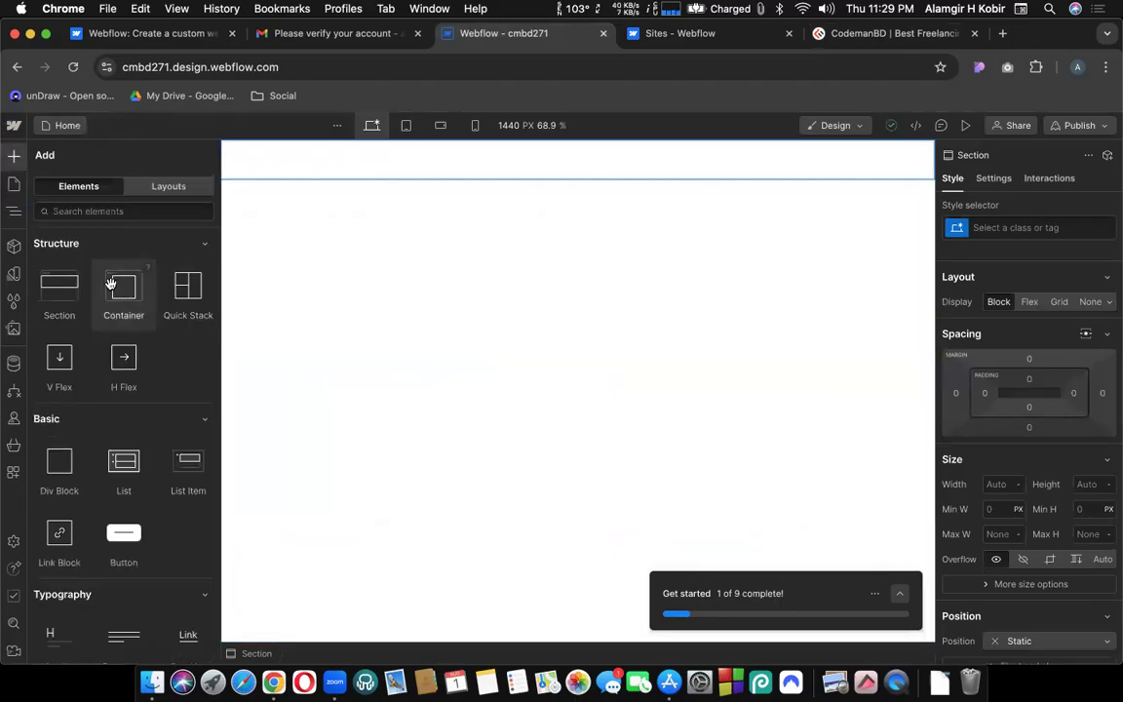
left_click_drag(122, 285, 442, 153)
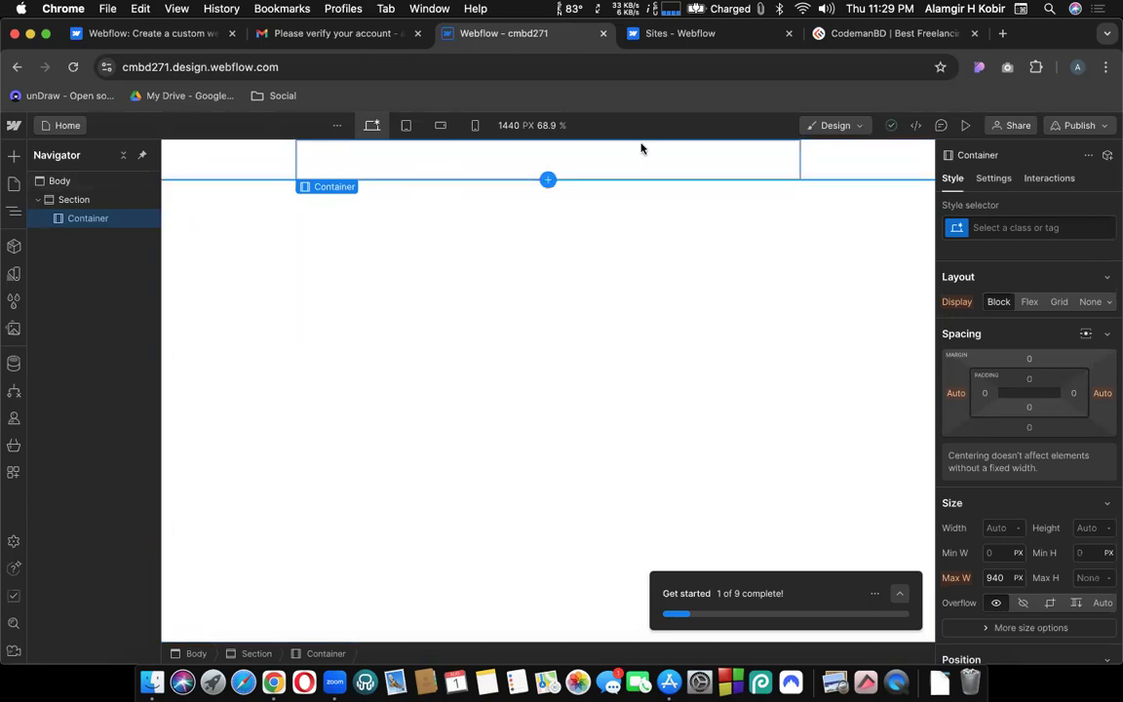
left_click(823, 34)
scroll(462, 440, "down", 10)
scroll(462, 445, "down", 10)
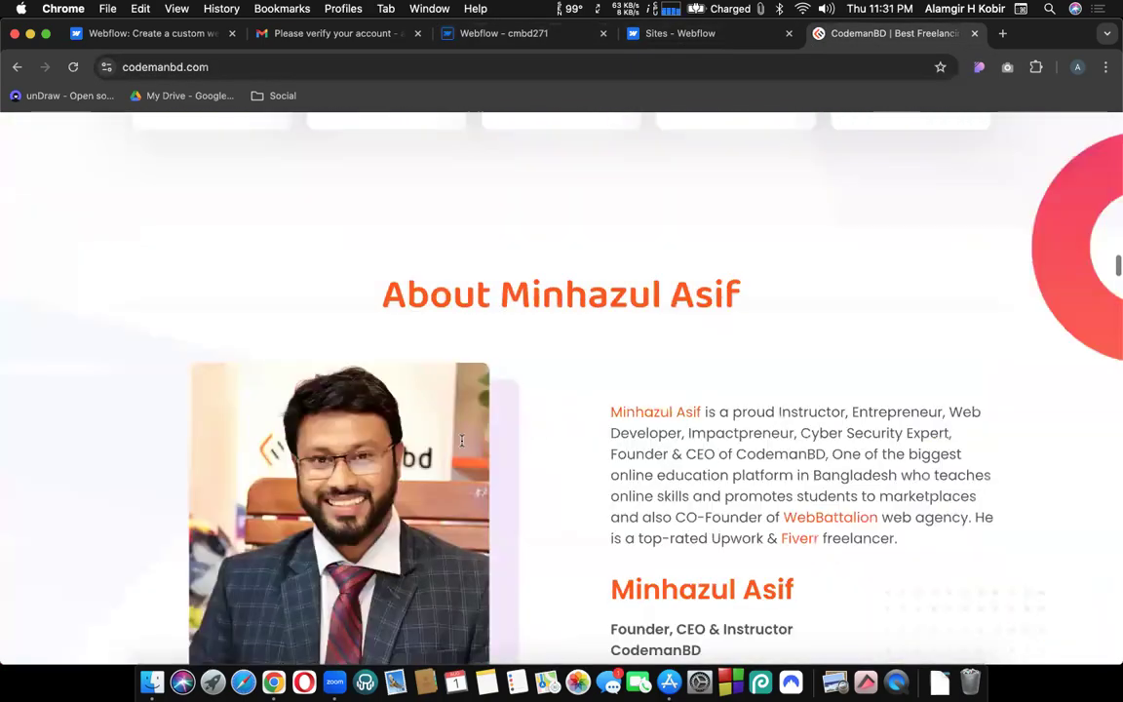
scroll(415, 115, "down", 3)
left_click(492, 37)
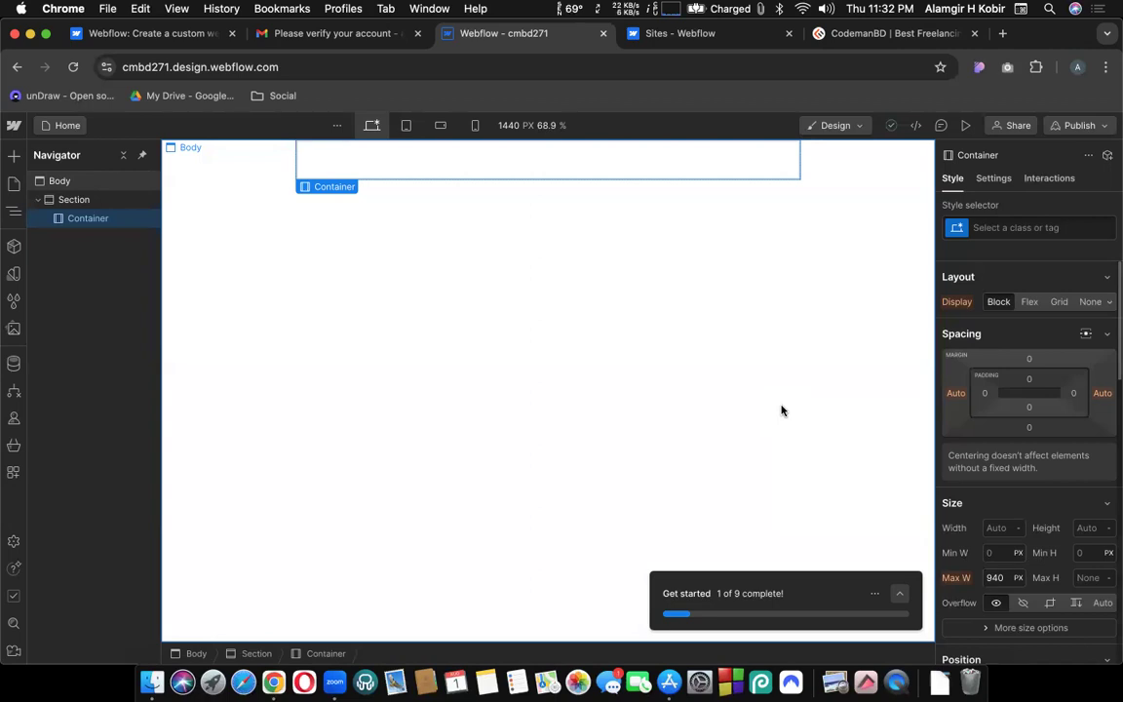
Change the Container's Max W from 940 PX to 90 VW.
left_click(991, 577)
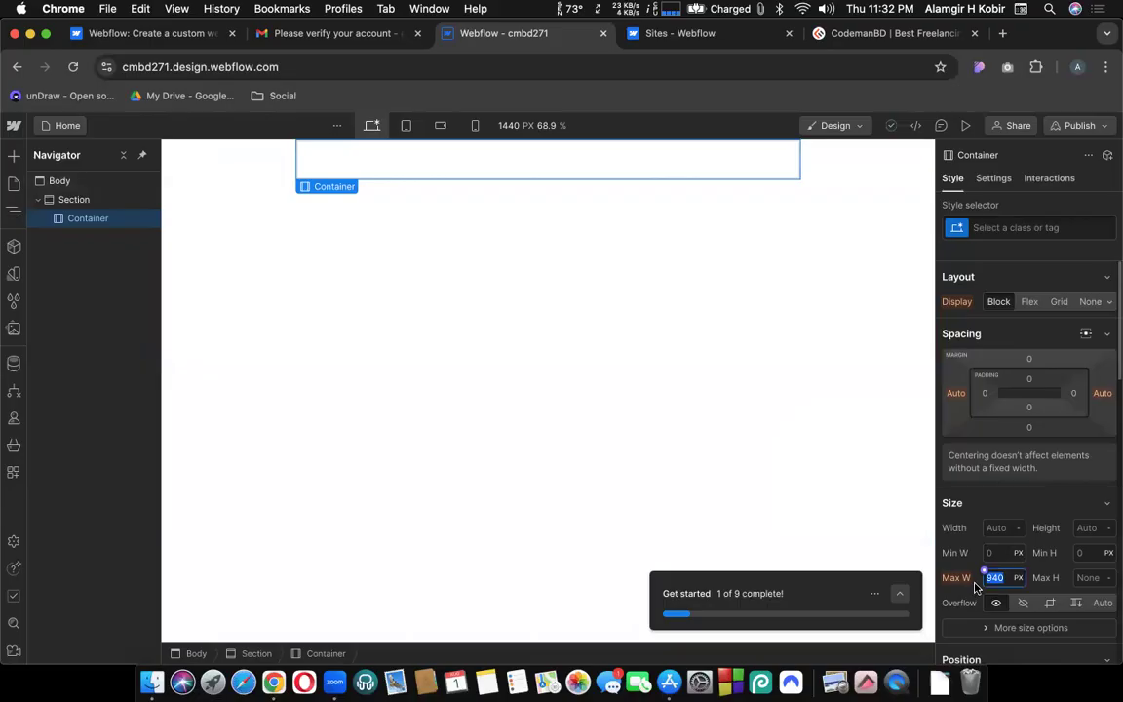
type("90")
left_click(1018, 578)
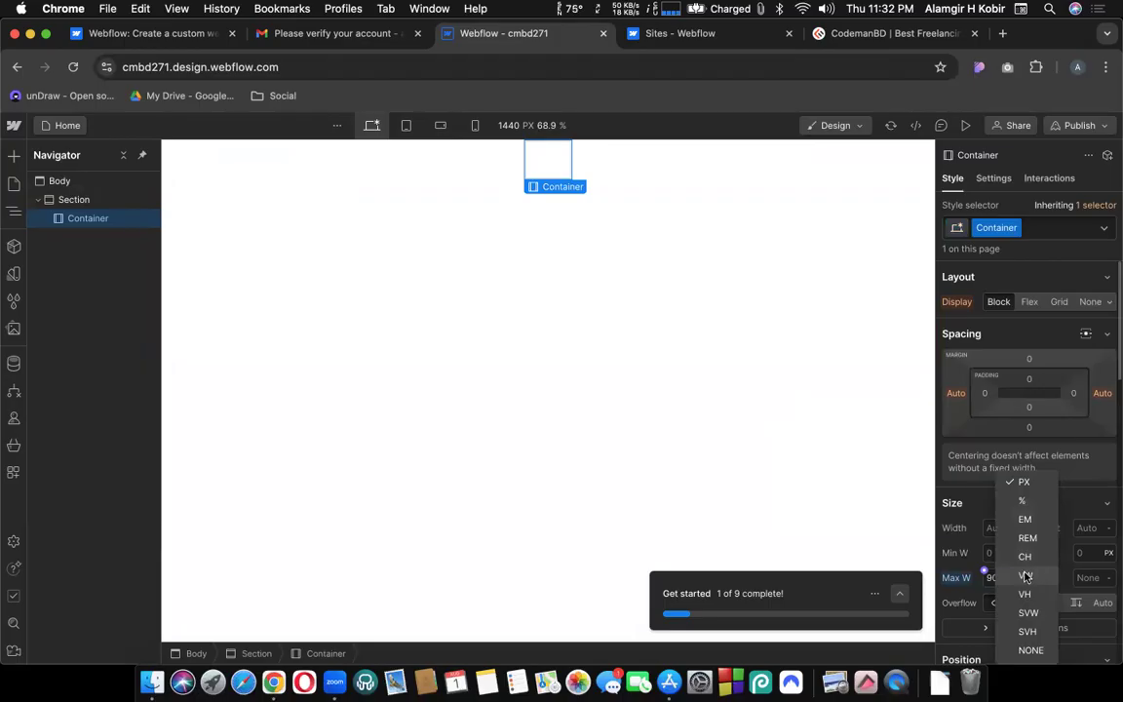
key("Escape")
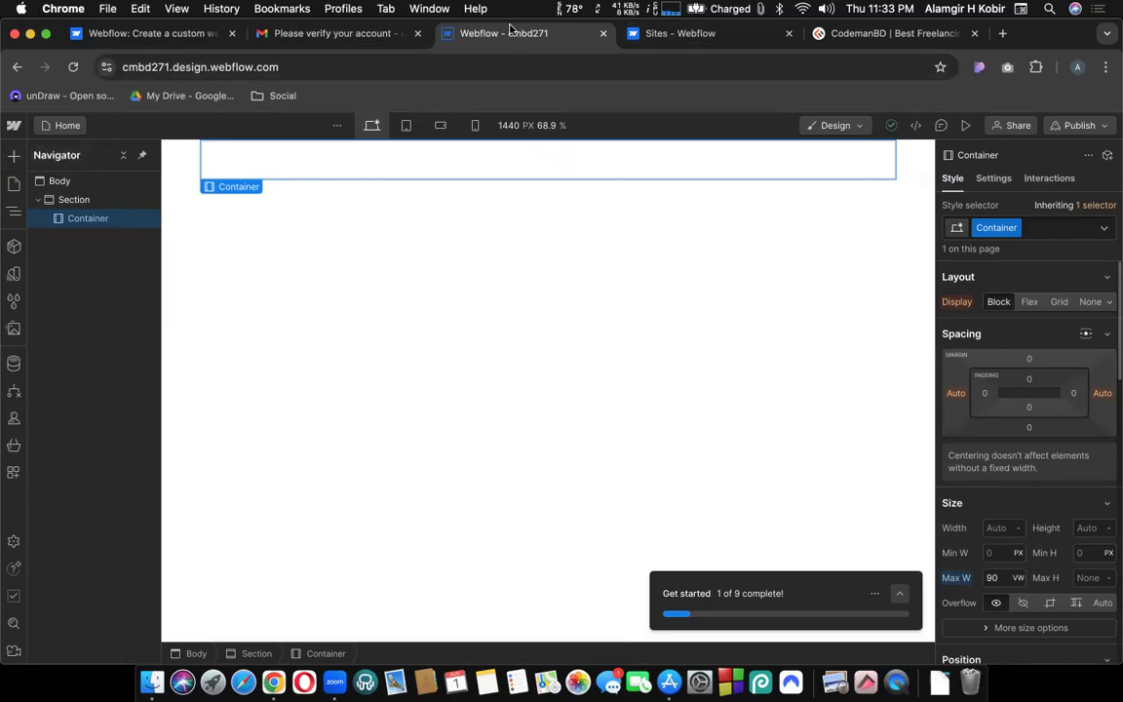
Search Google Images for 'hero section' in a new browser tab.
left_click(1002, 34)
type("h")
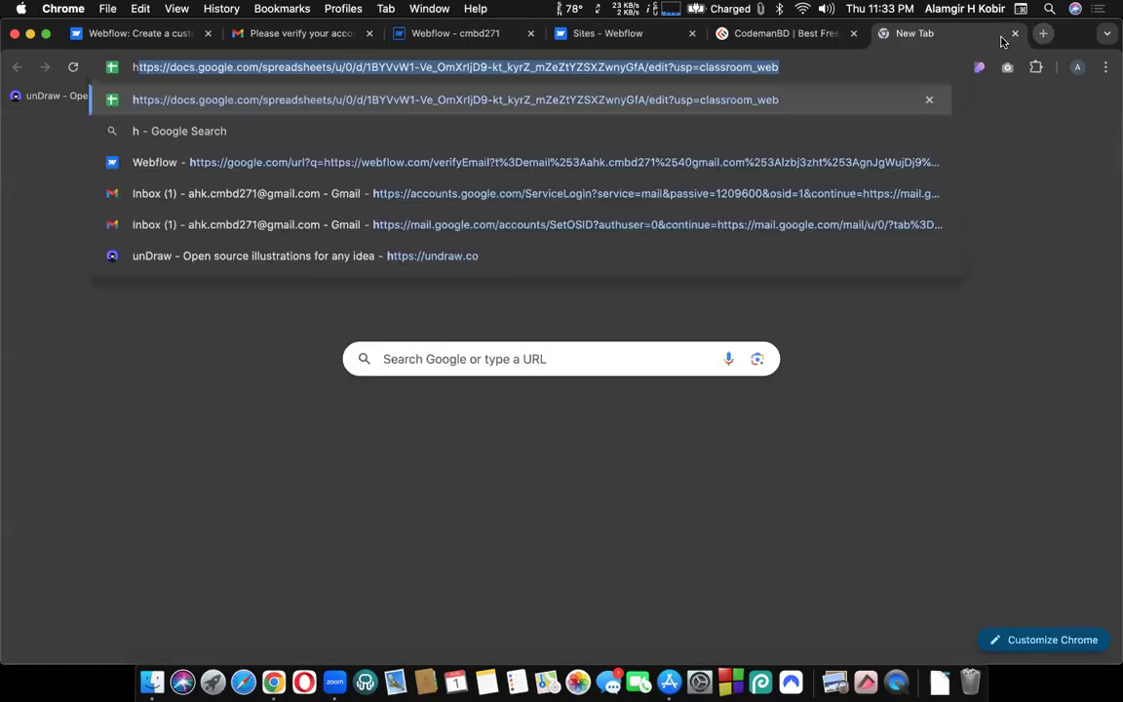
type("ero se")
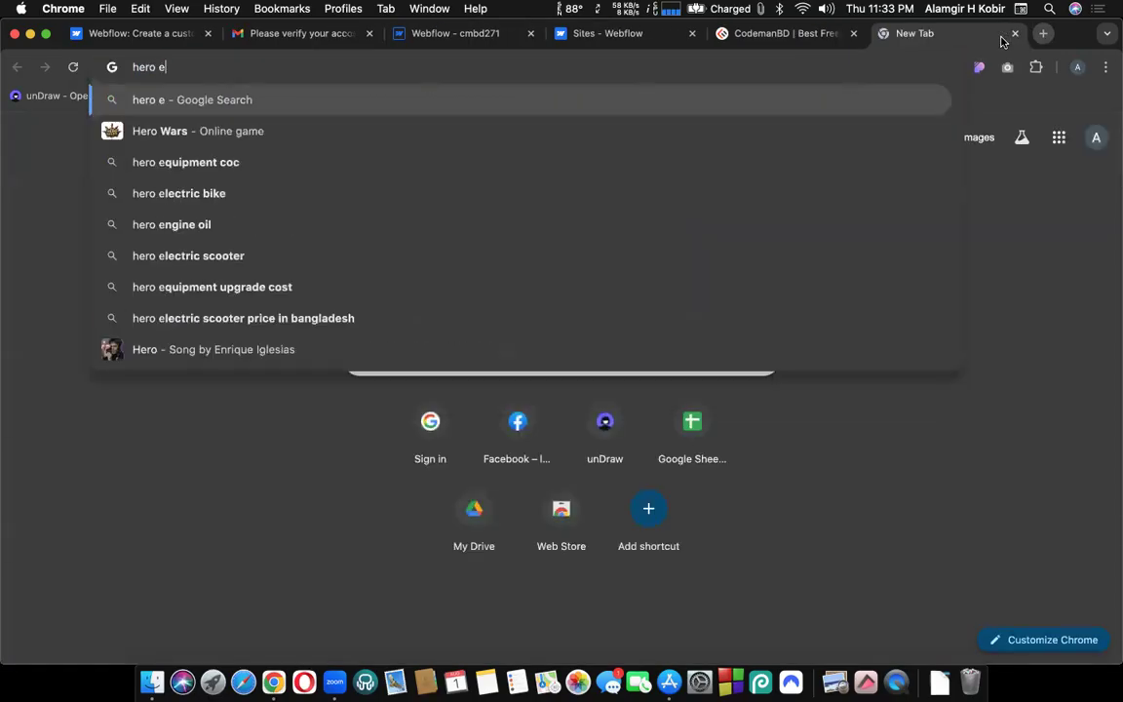
key("BackSpace")
type("section")
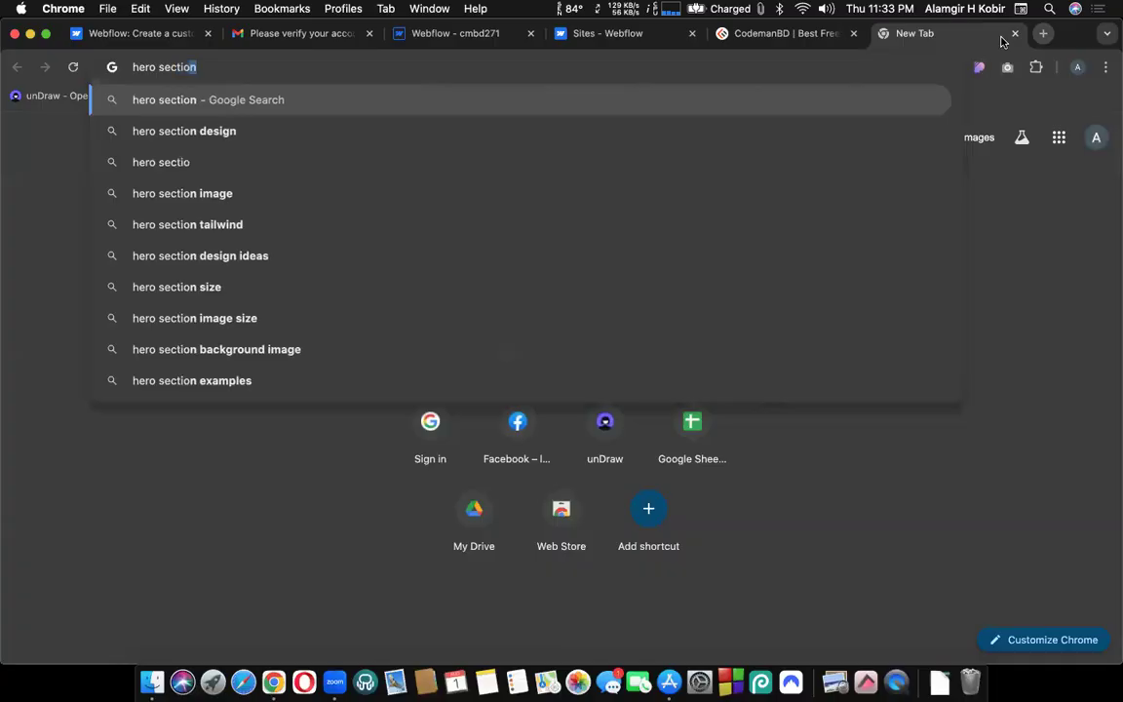
key("Return")
left_click(199, 201)
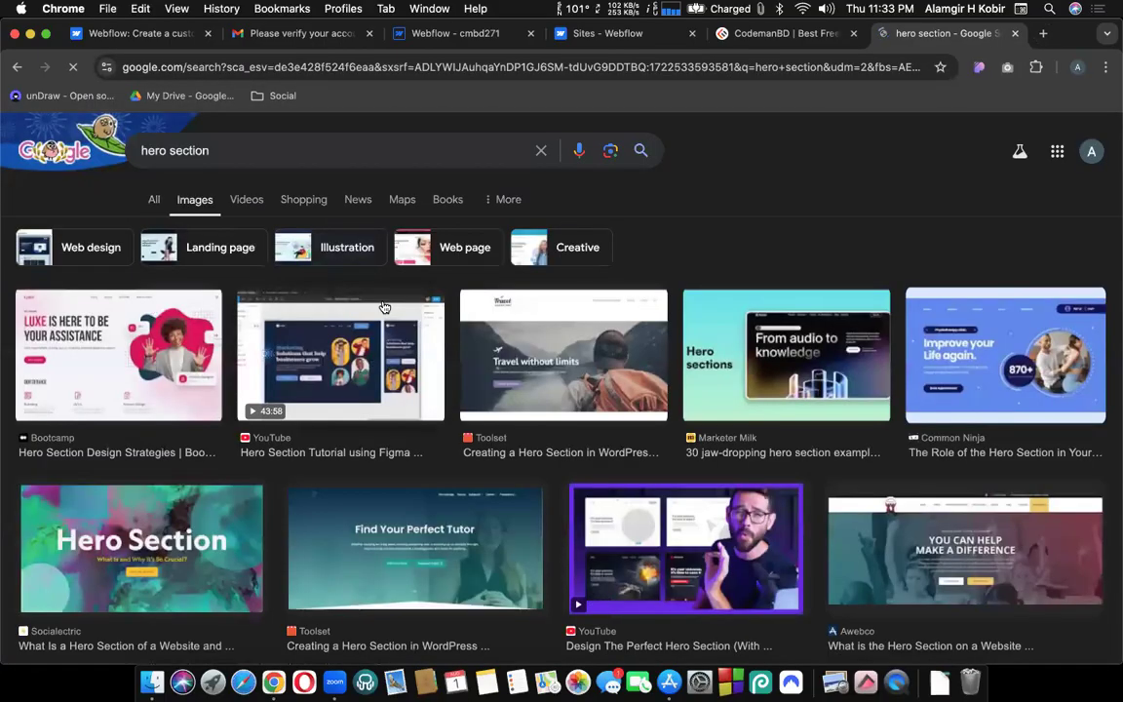
scroll(555, 403, "down", 2)
scroll(555, 402, "down", 4)
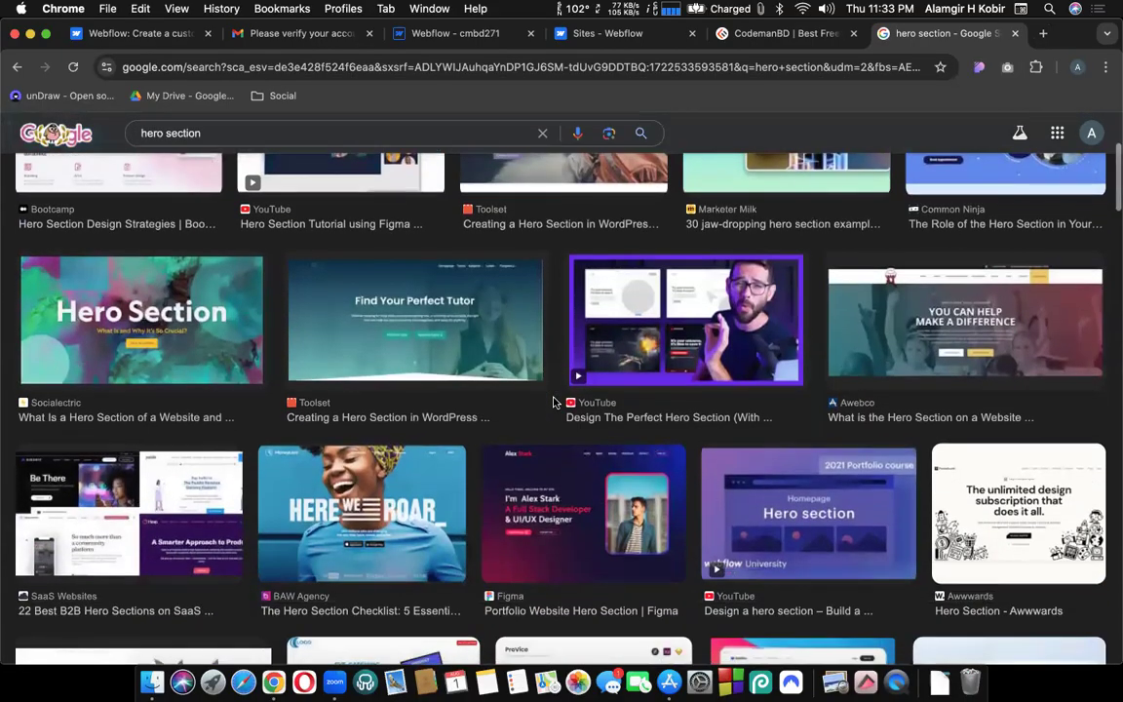
Open the Hero Section example image full-size in its own tab beside the Webflow tabs.
left_click(166, 335)
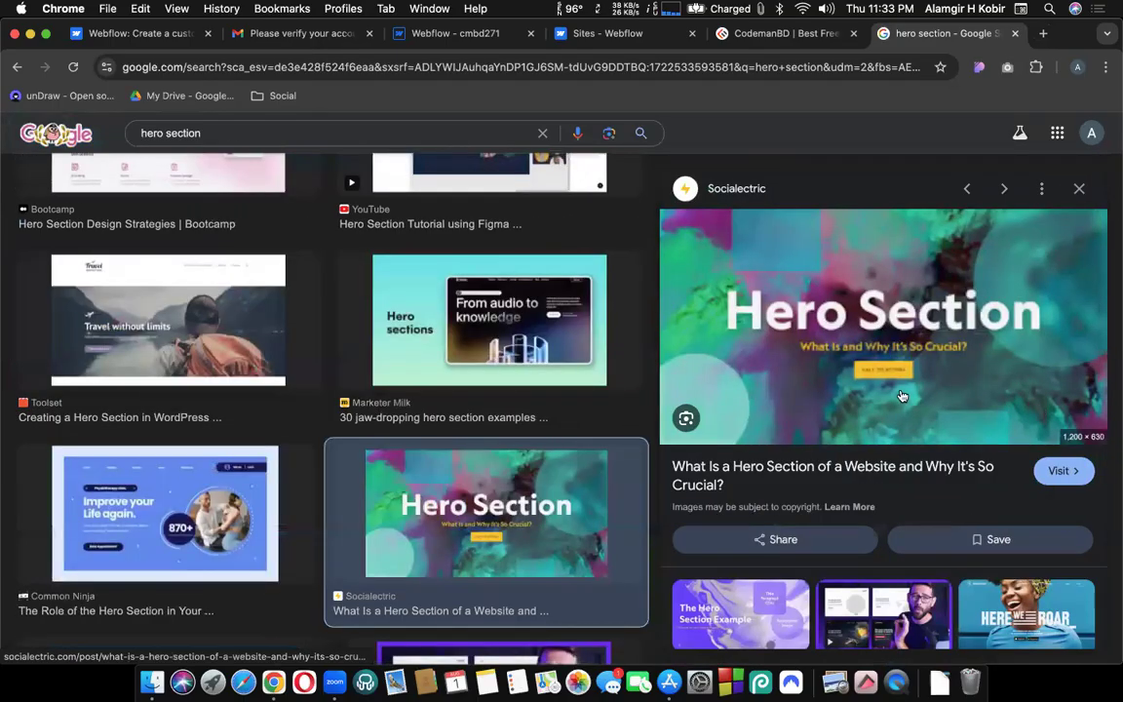
right_click(870, 315)
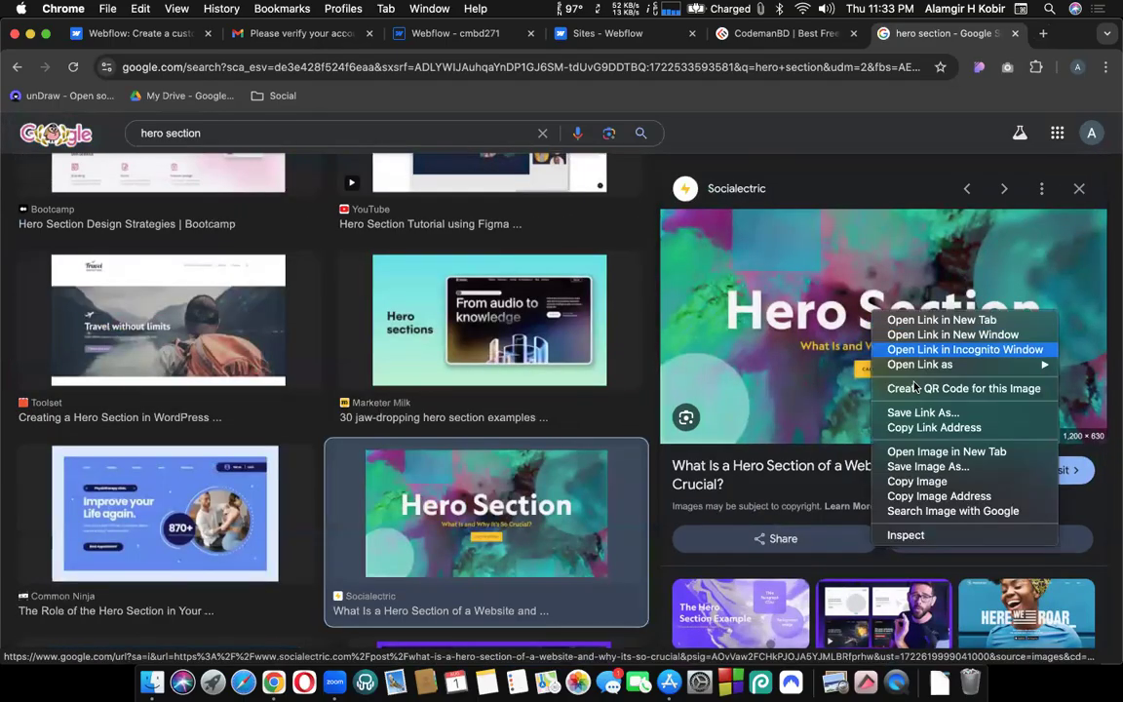
left_click(954, 454)
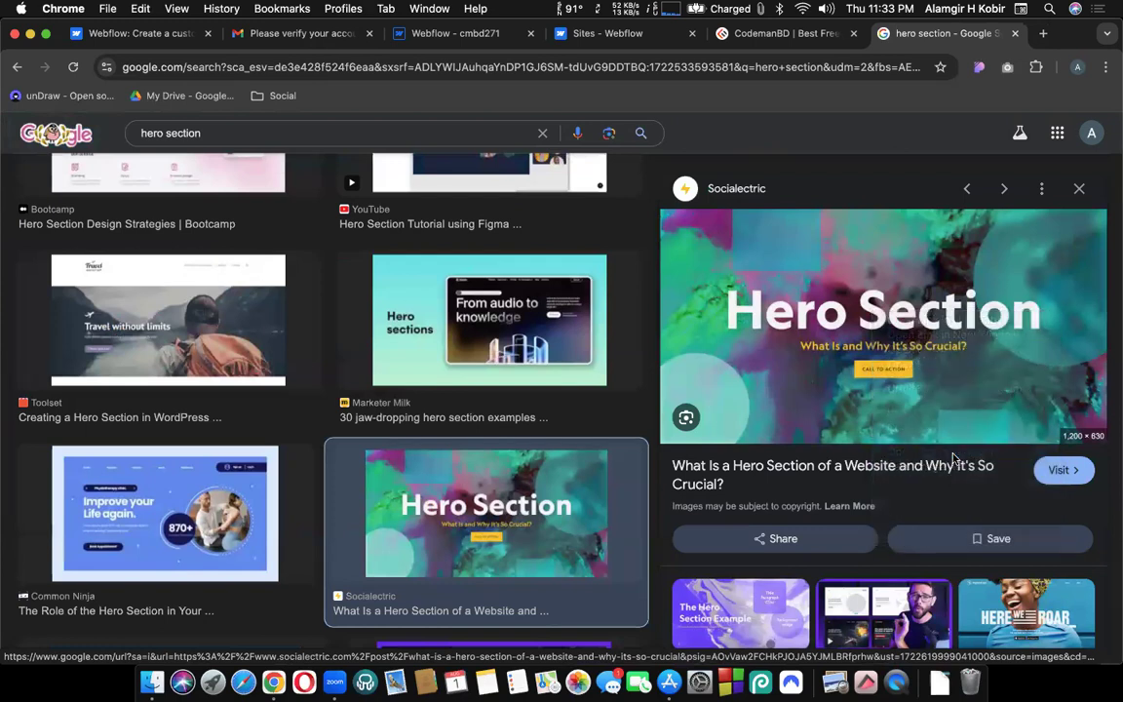
left_click(941, 37)
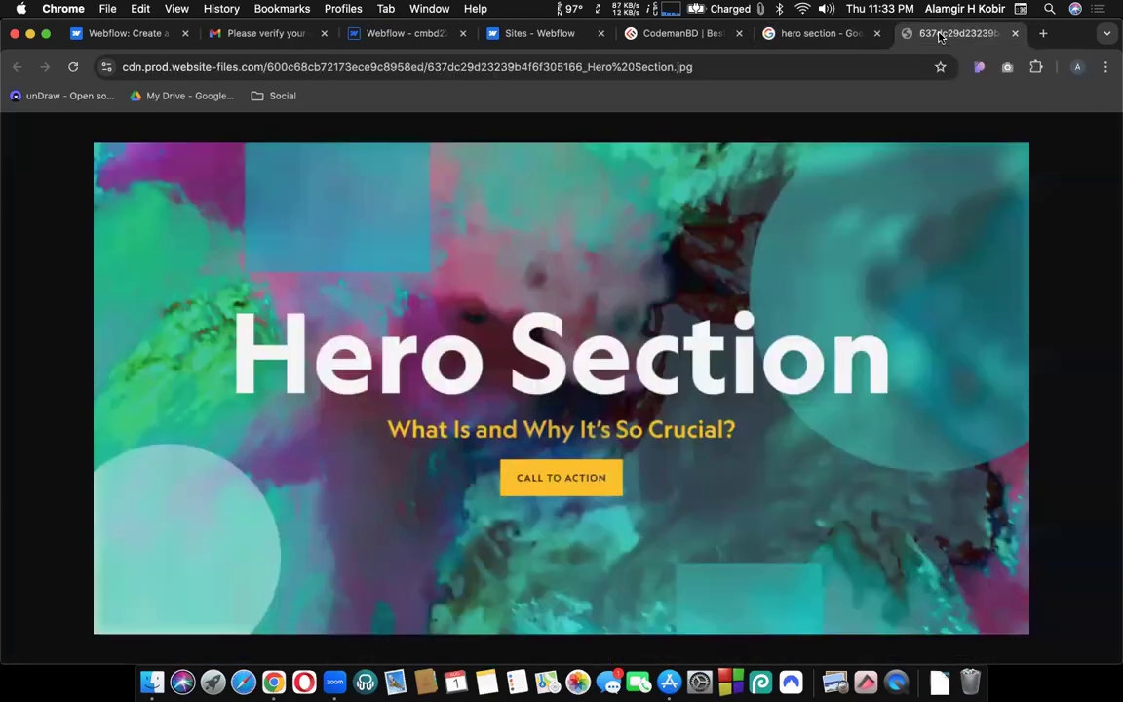
left_click_drag(941, 37, 434, 41)
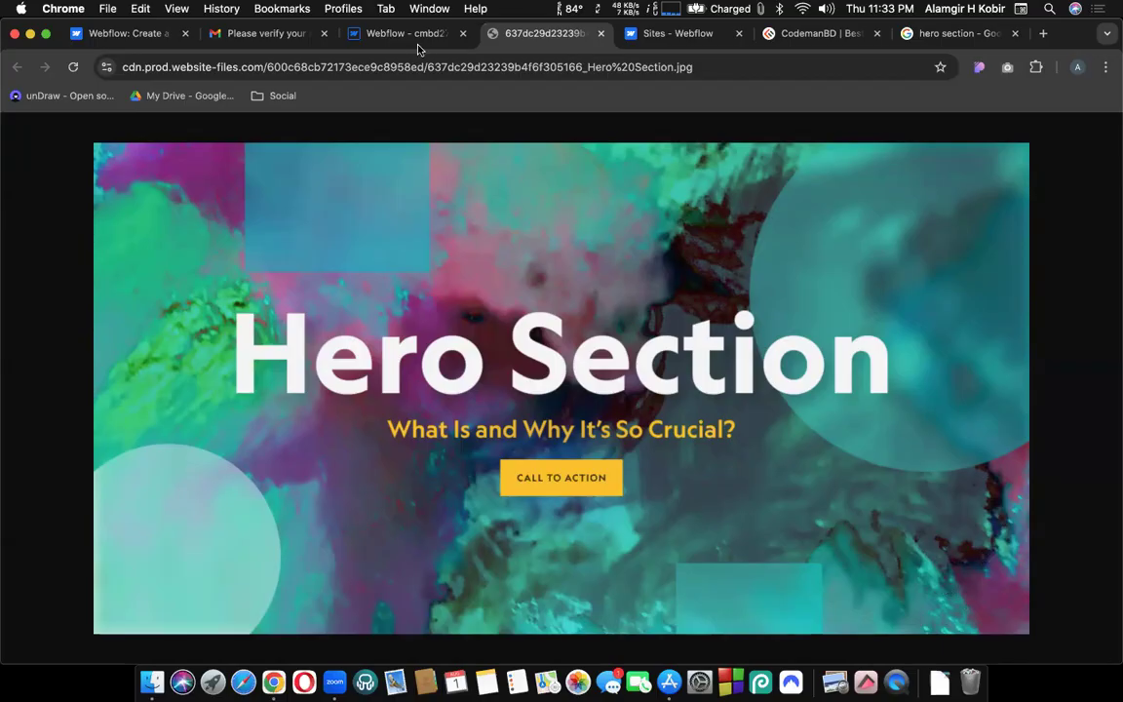
Scroll Webflow's Add panel to the Typography group, then glance at the Hero Section reference image.
left_click(393, 39)
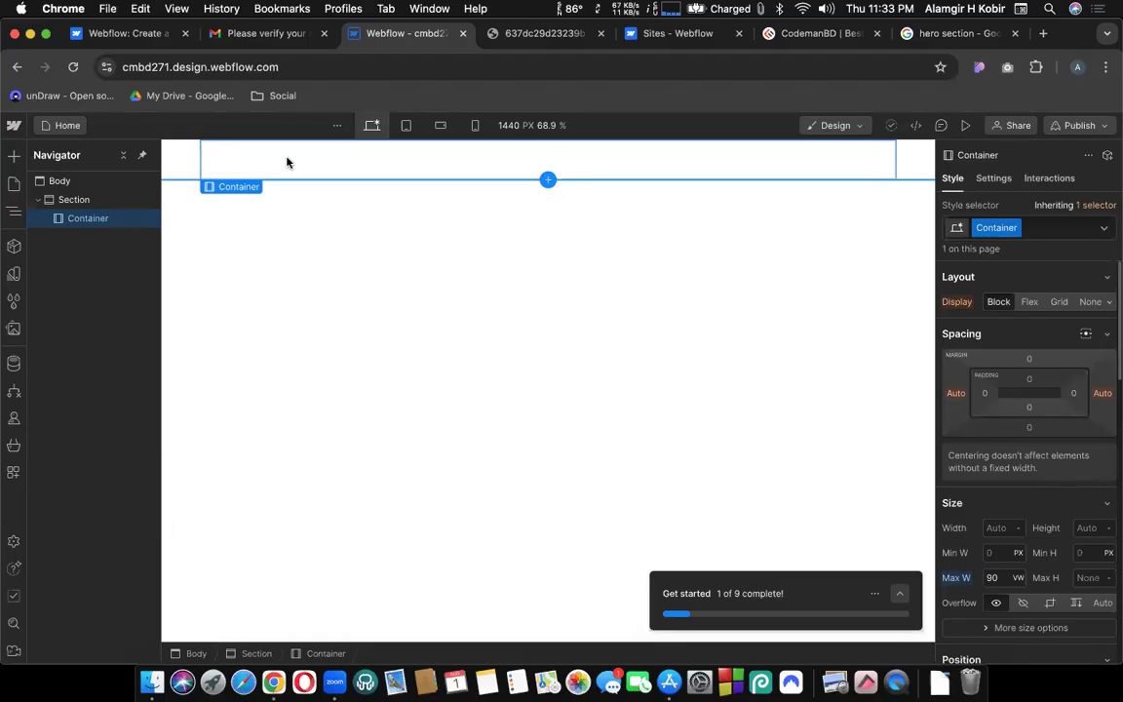
left_click(13, 159)
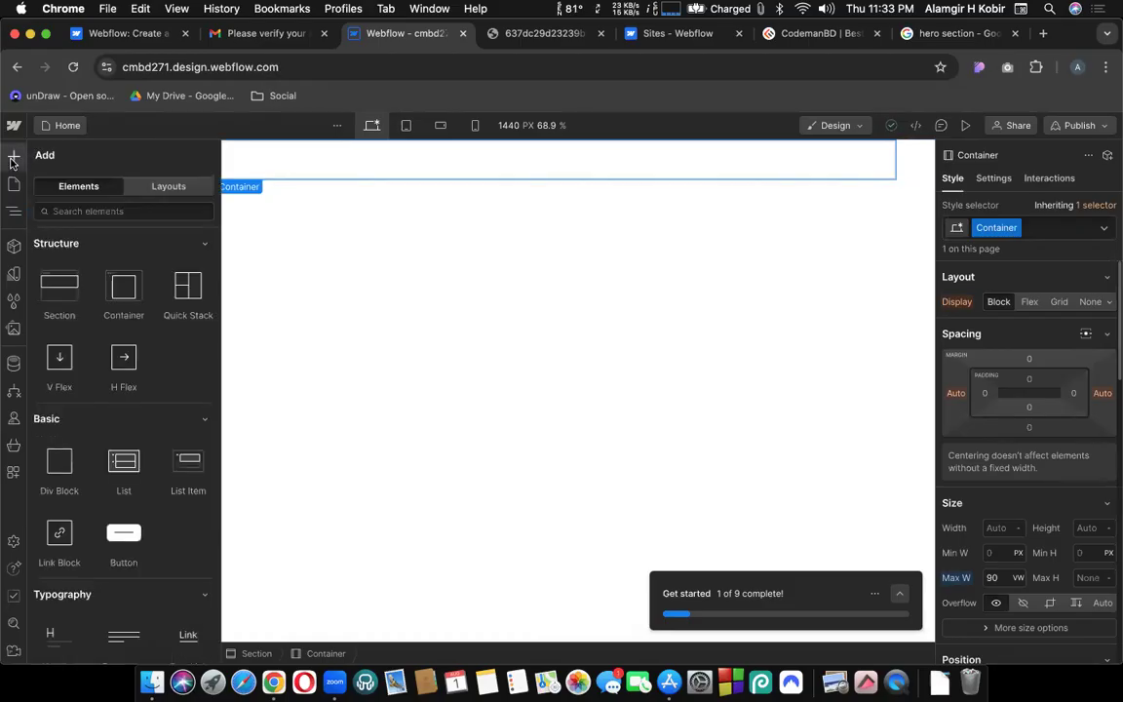
scroll(177, 410, "down", 2)
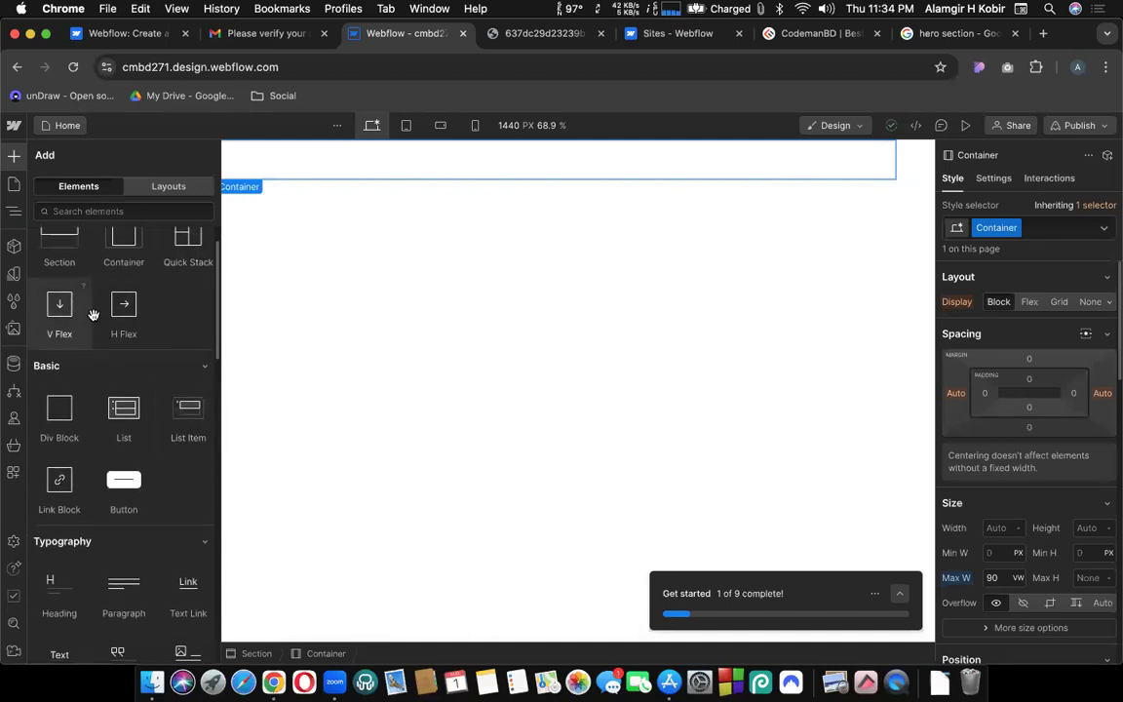
scroll(136, 381, "down", 4)
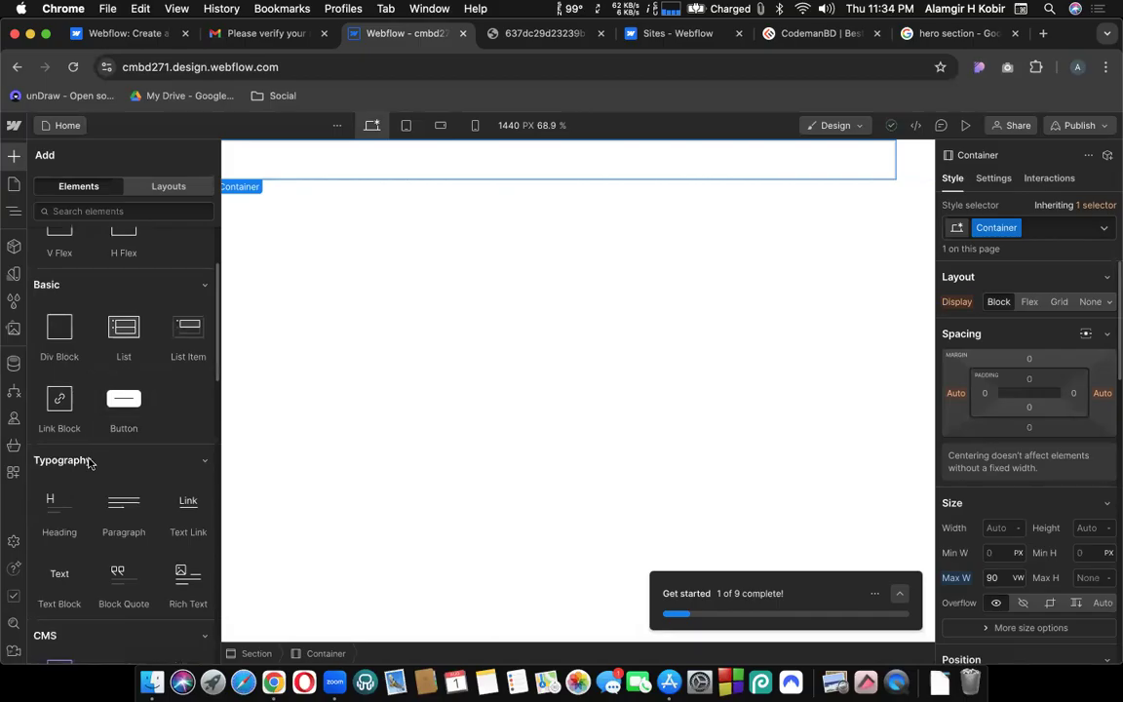
scroll(88, 462, "down", 2)
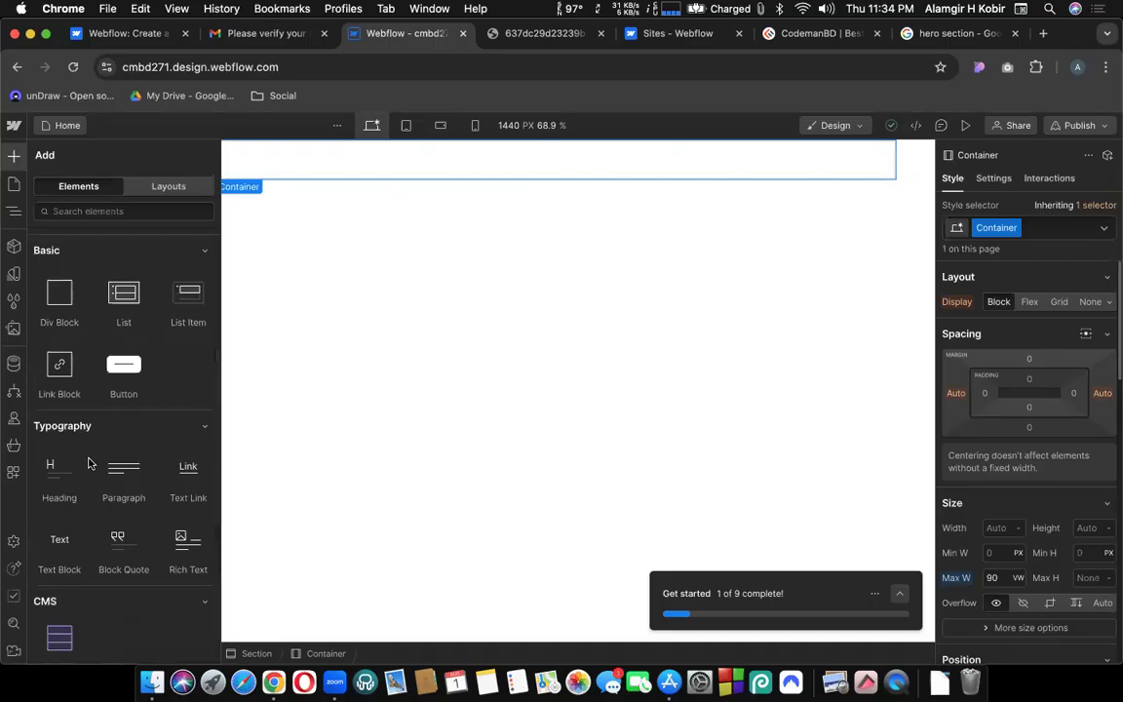
scroll(88, 463, "down", 2)
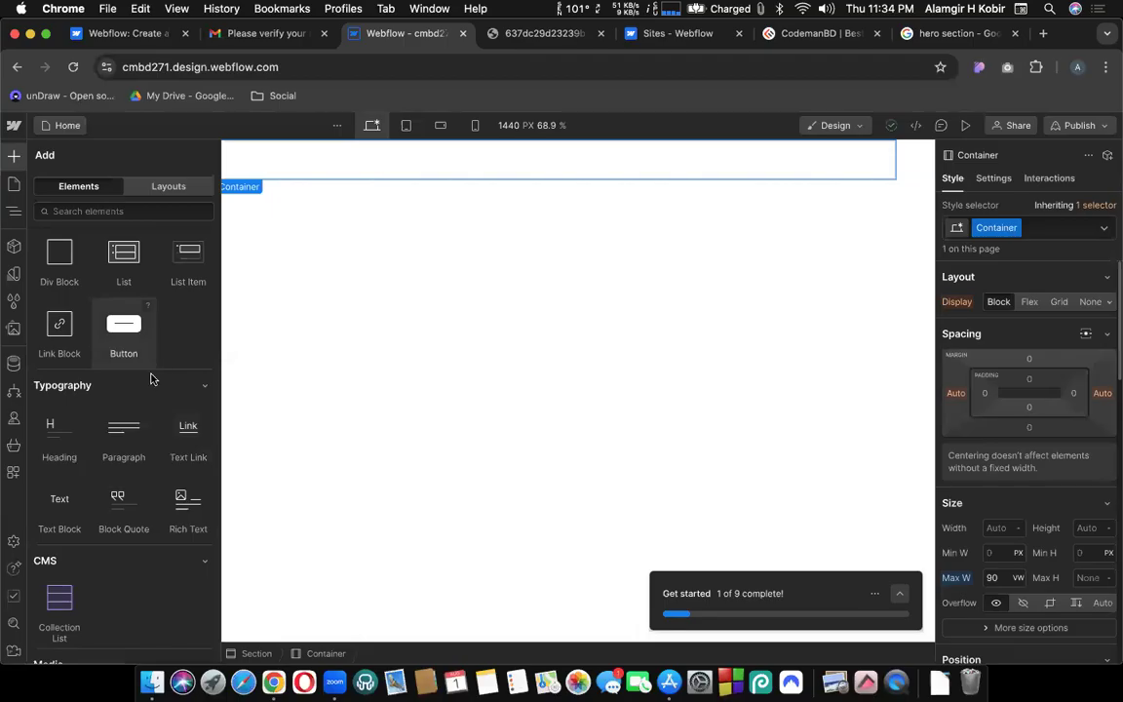
left_click(534, 35)
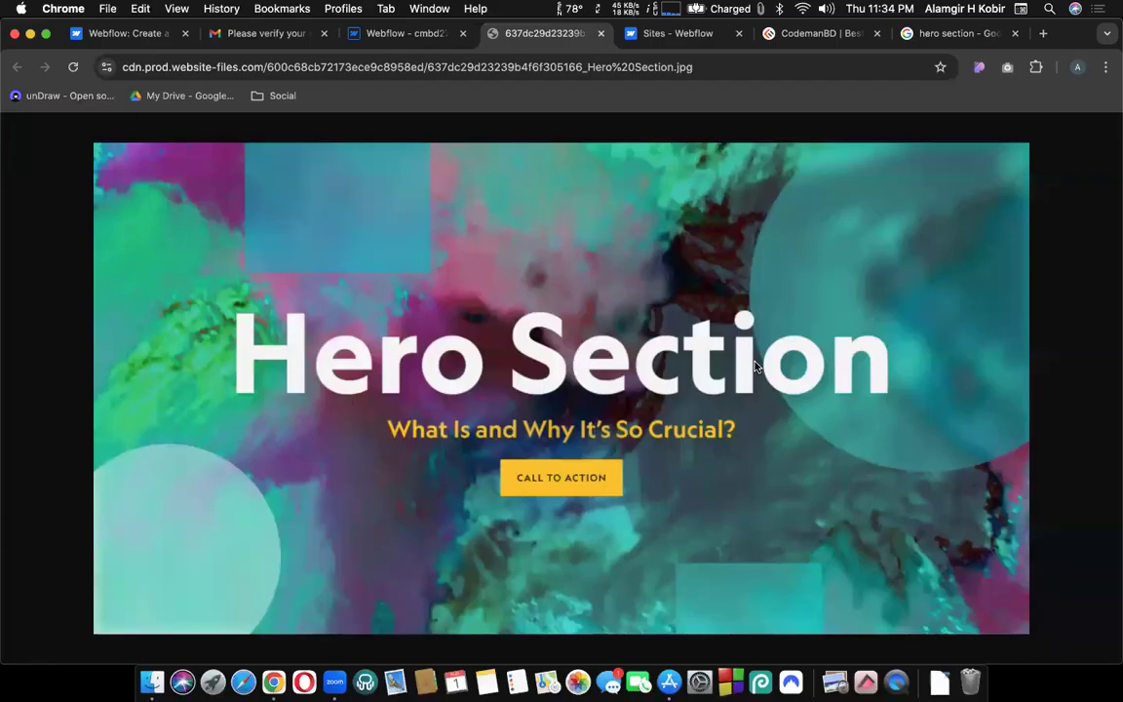
Switch to the CodemanBD homepage and reload it.
left_click(378, 36)
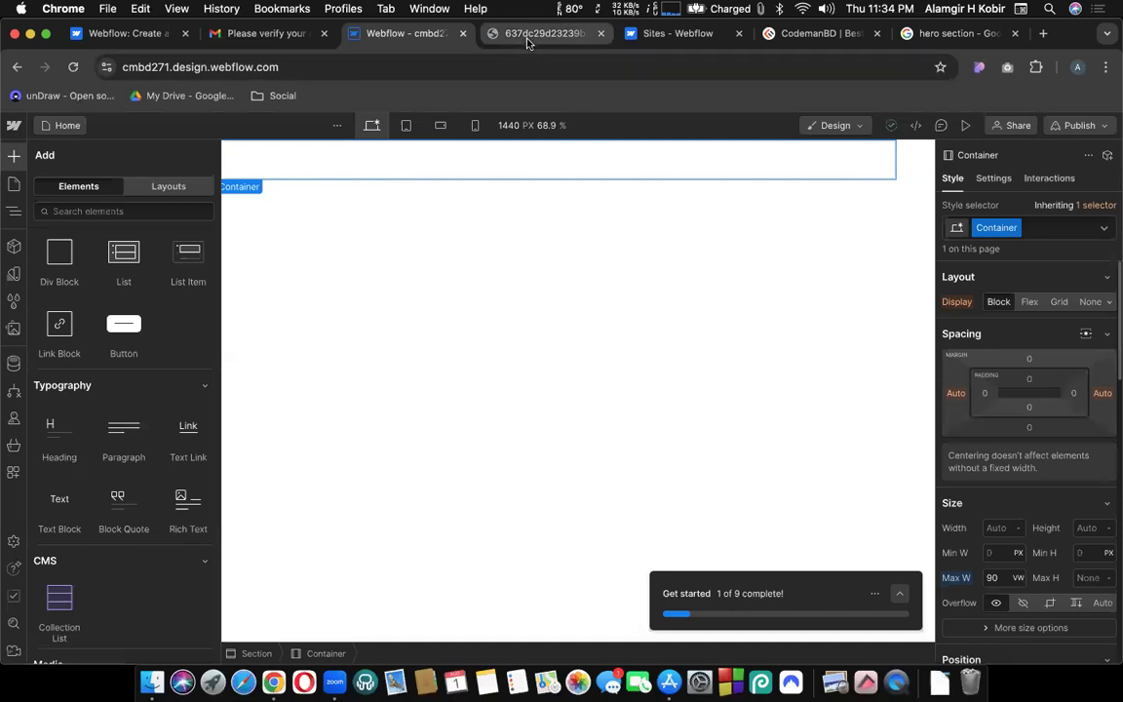
left_click(541, 33)
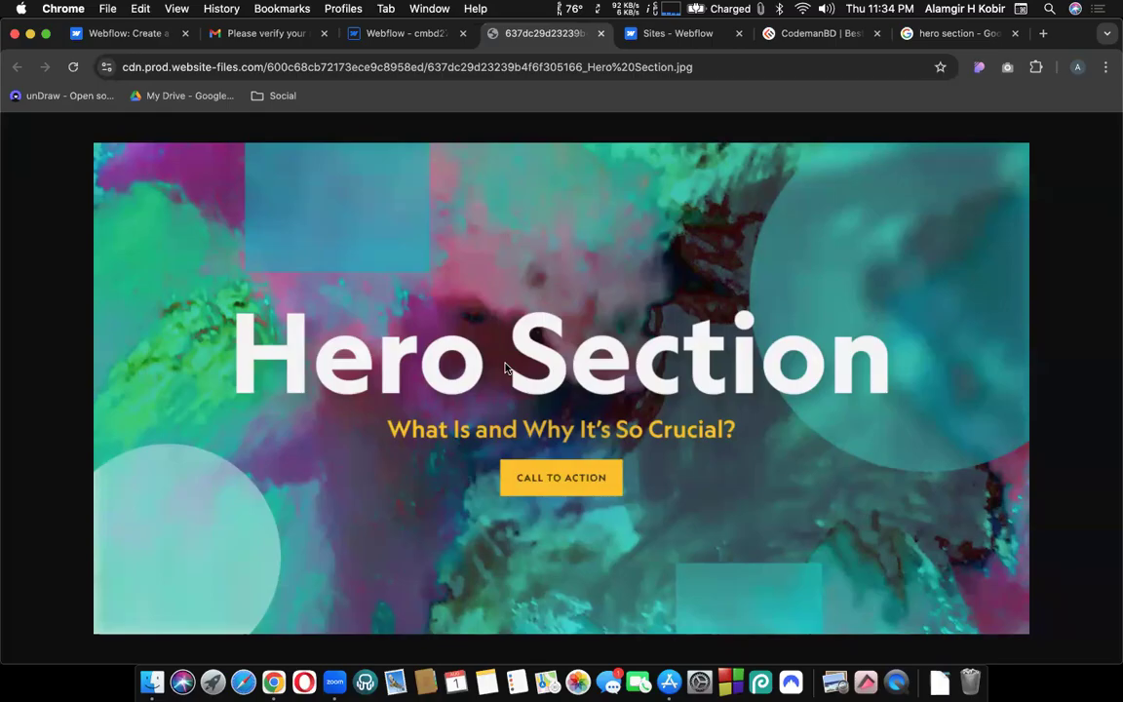
left_click(819, 33)
key("super+r")
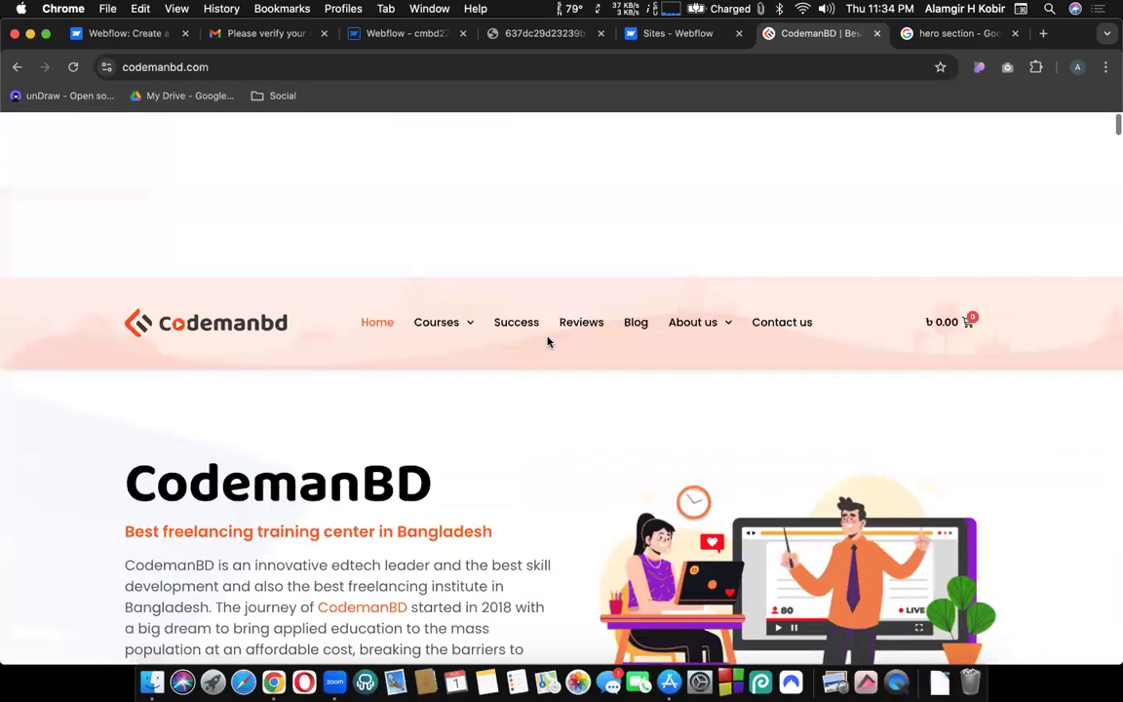
Select the CodemanBD hero heading text to inspect it, then return to Webflow.
double_click(248, 312)
left_click(292, 299)
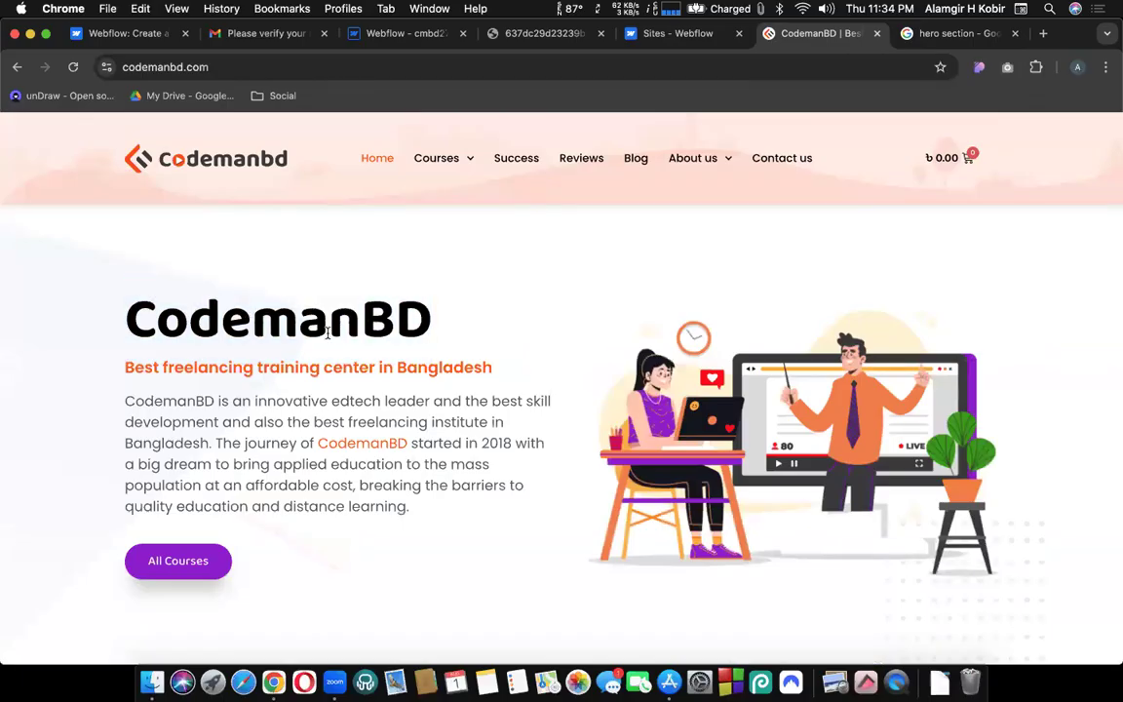
left_click_drag(415, 292, 98, 334)
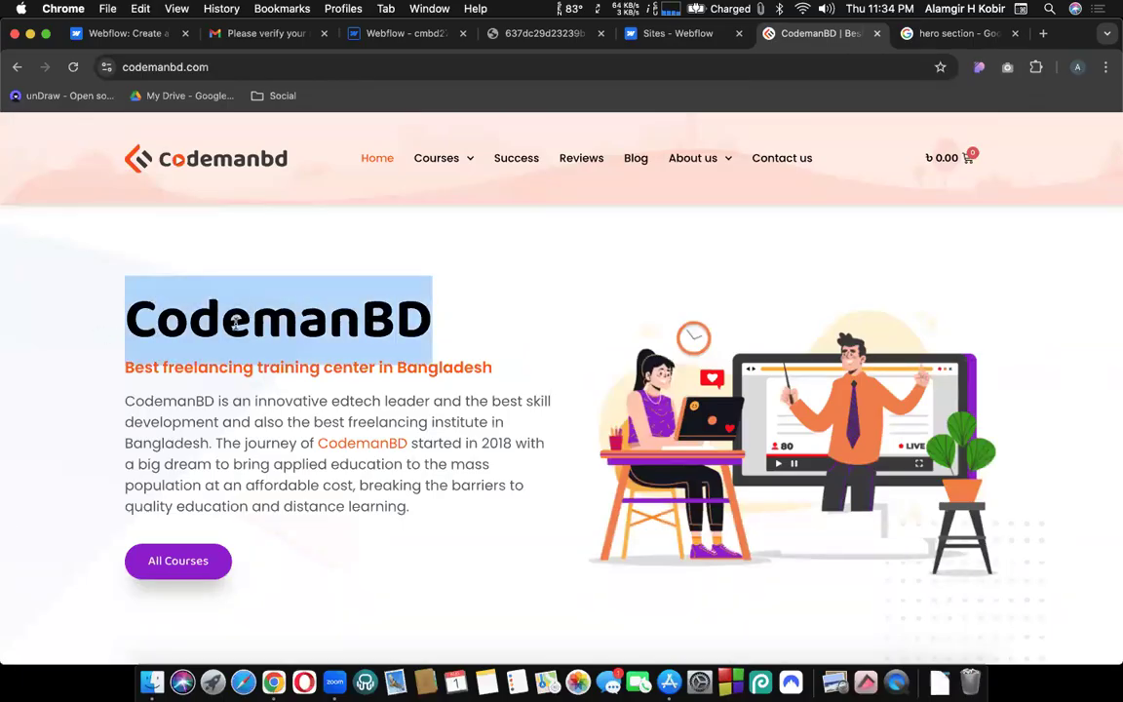
left_click(110, 315)
left_click_drag(471, 313, 564, 329)
double_click(565, 328)
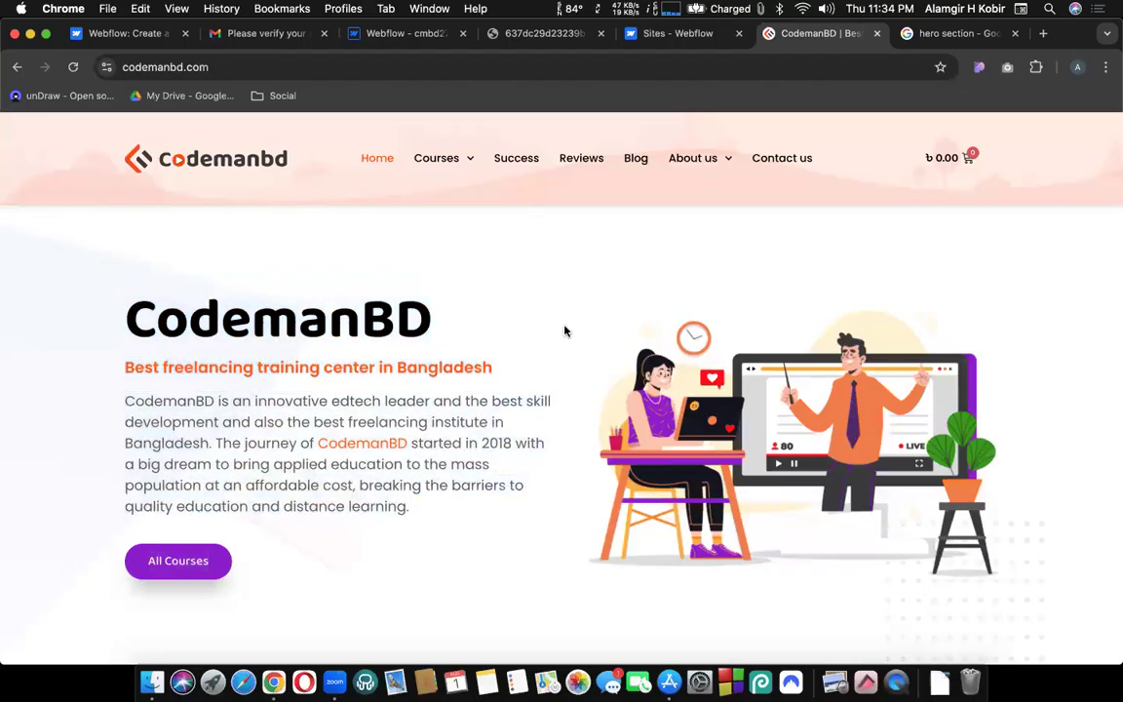
left_click(438, 377)
left_click(381, 41)
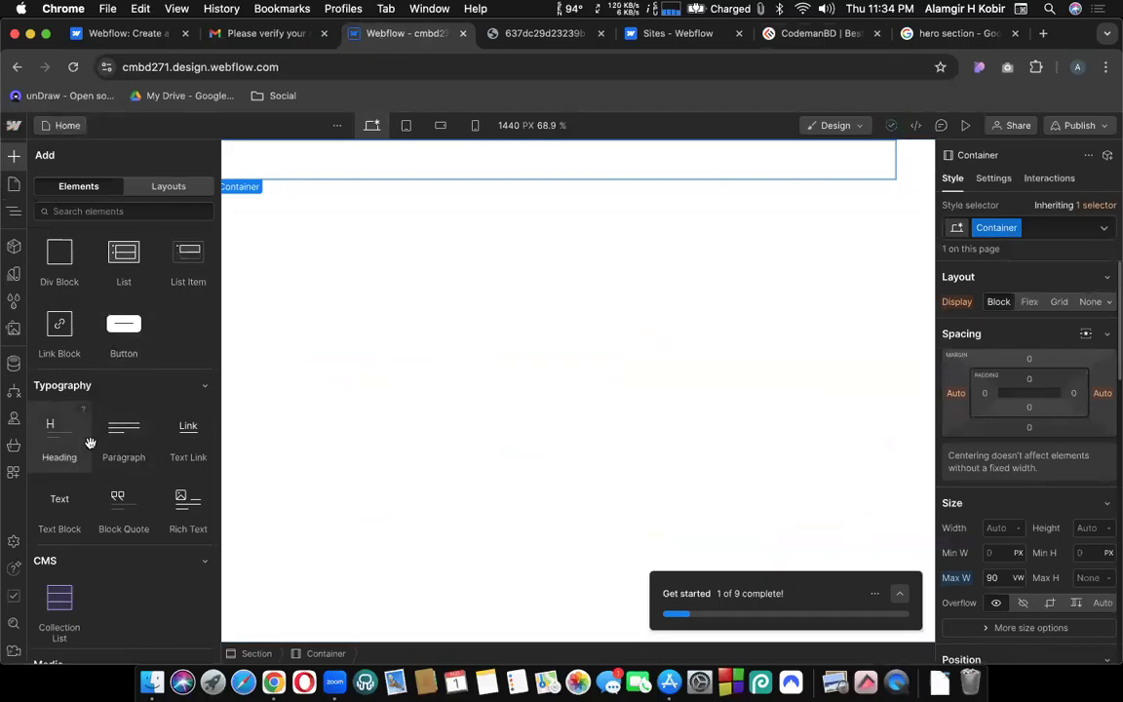
Drop a Heading 1 into the Section's Container and open its Heading 1 Settings.
left_click_drag(46, 435, 509, 161)
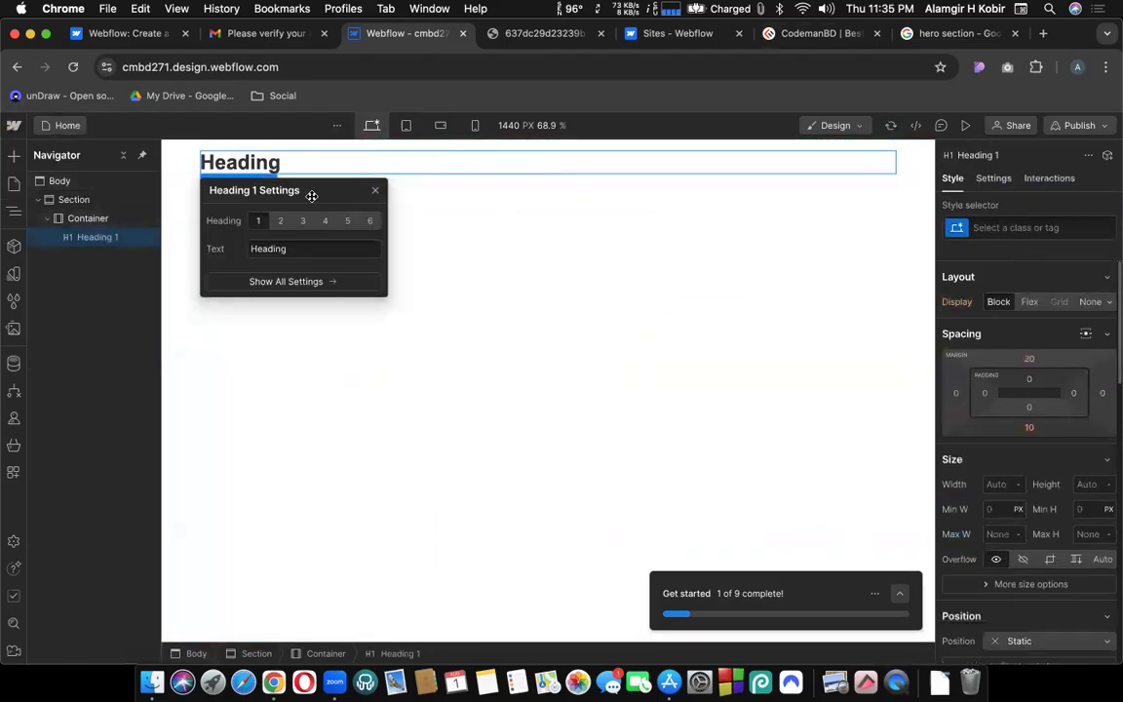
left_click_drag(310, 192, 310, 264)
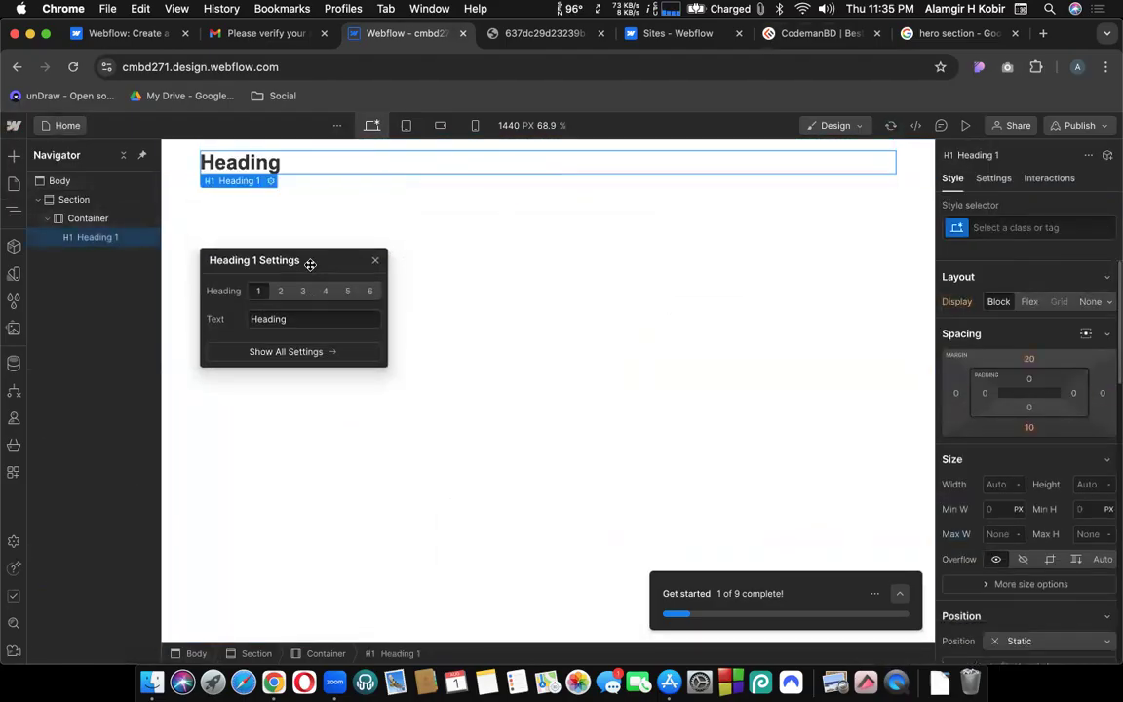
left_click(376, 262)
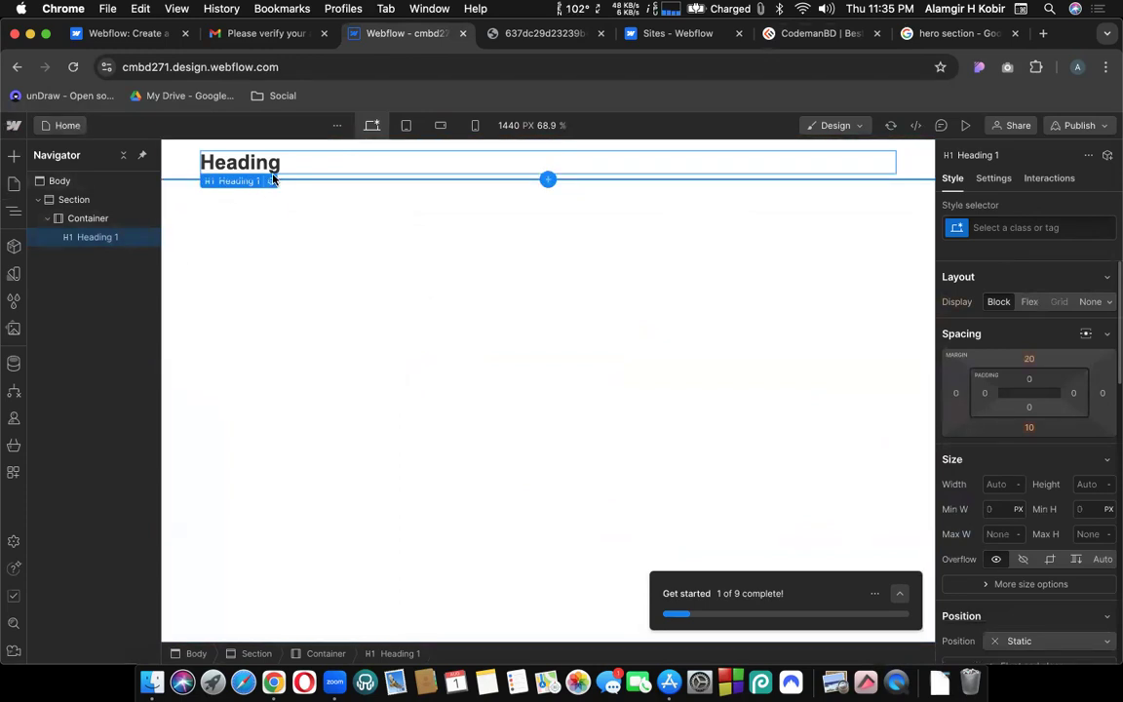
left_click(535, 37)
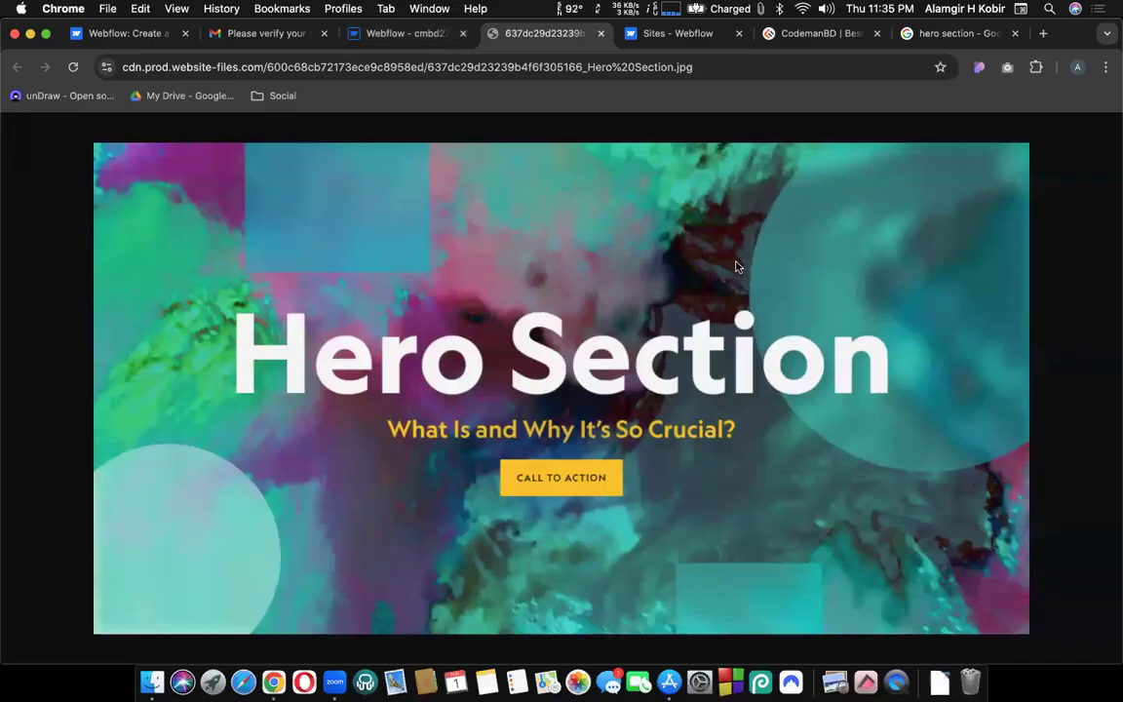
left_click(434, 39)
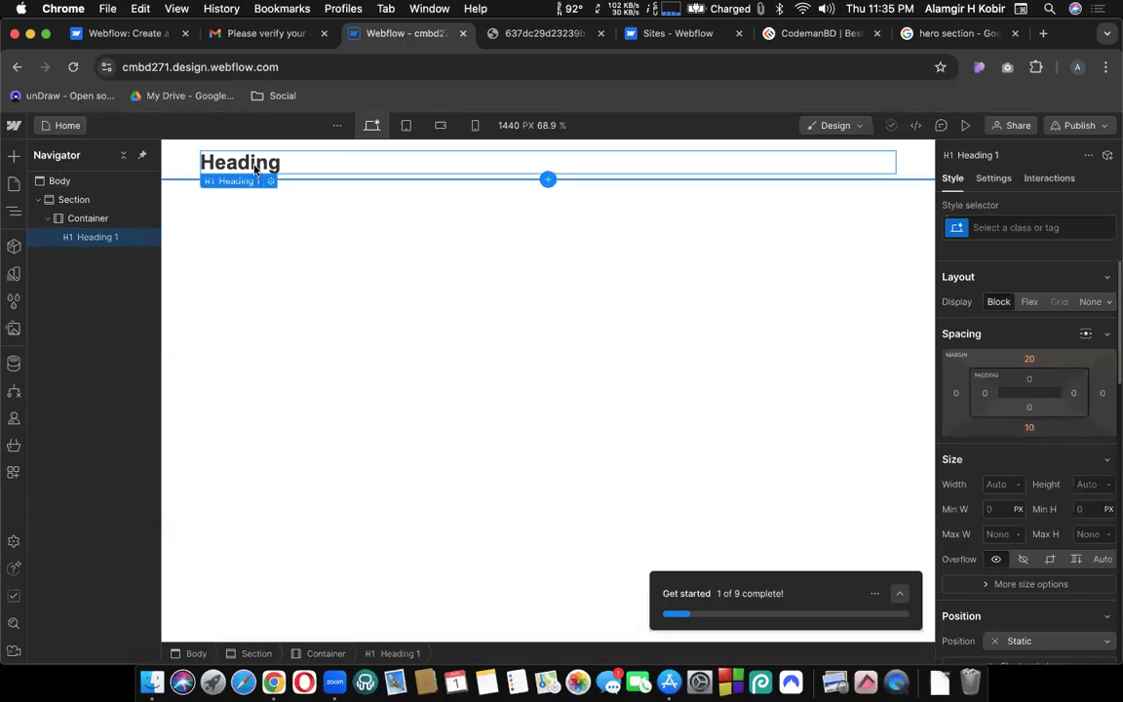
left_click(271, 182)
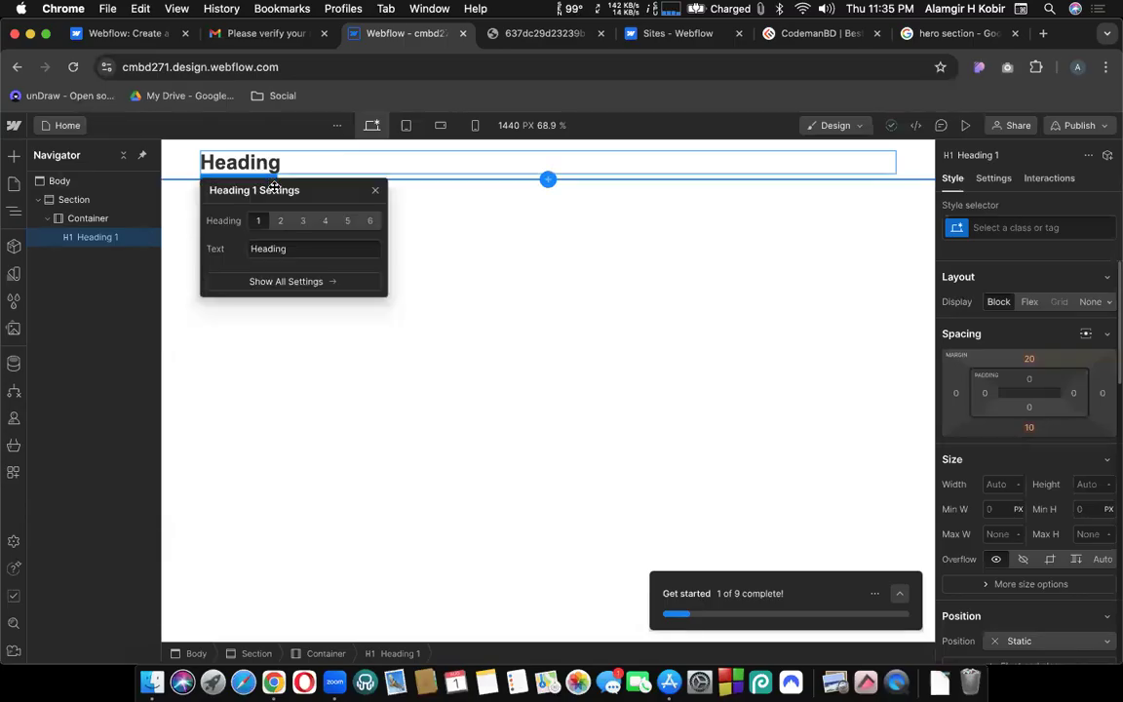
Rewrite the H1 text from 'Heading' to 'Hero Section'.
double_click(281, 249)
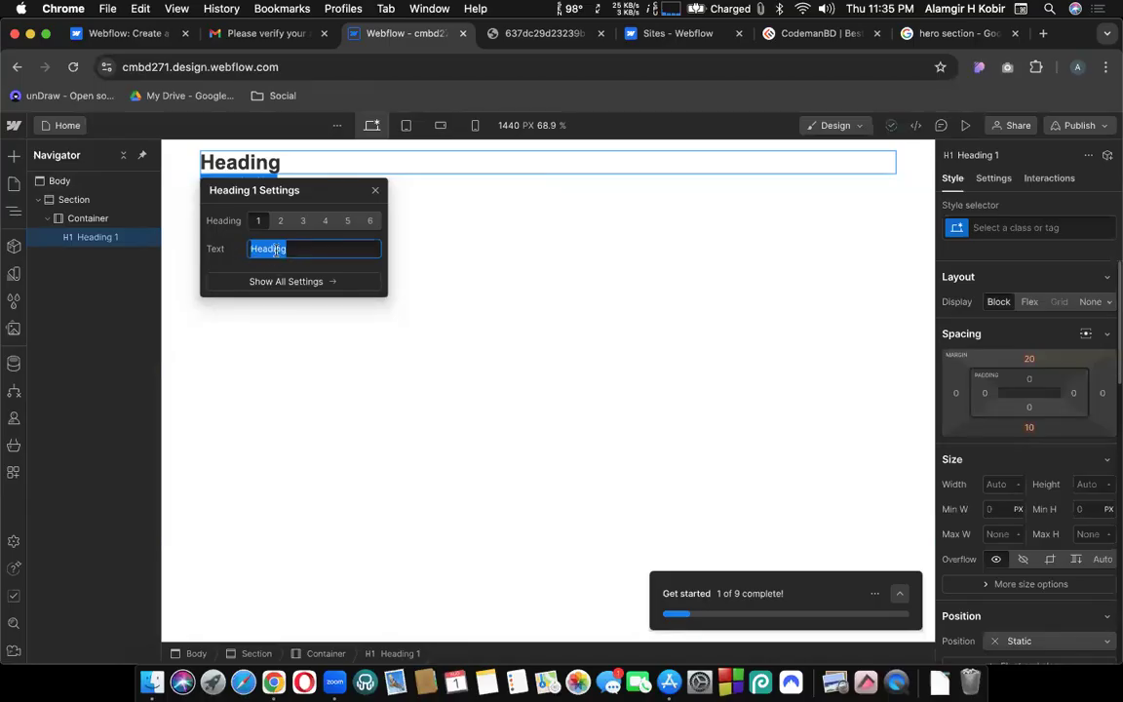
type("Hero")
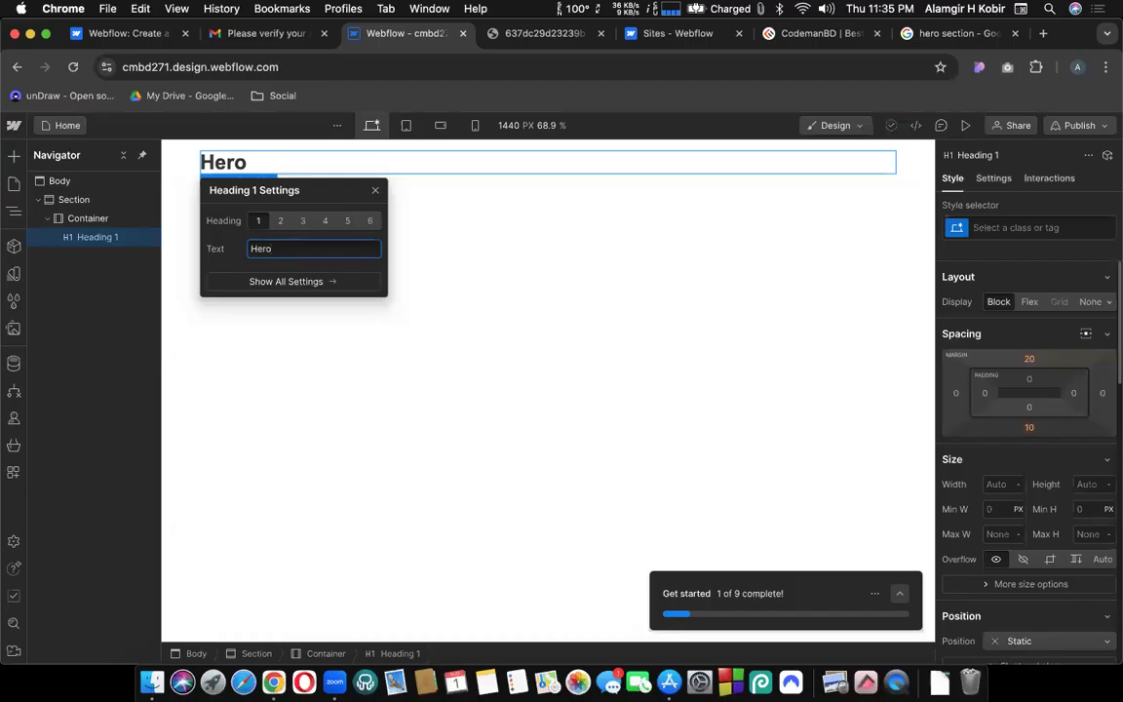
left_click(374, 190)
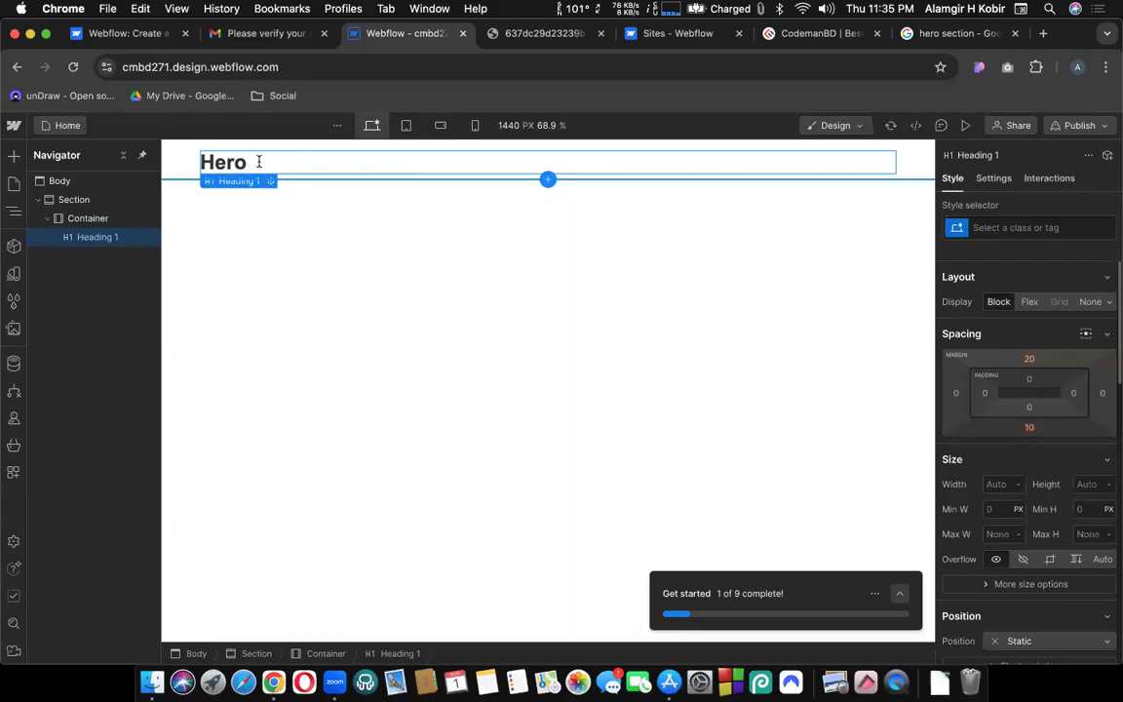
double_click(257, 163)
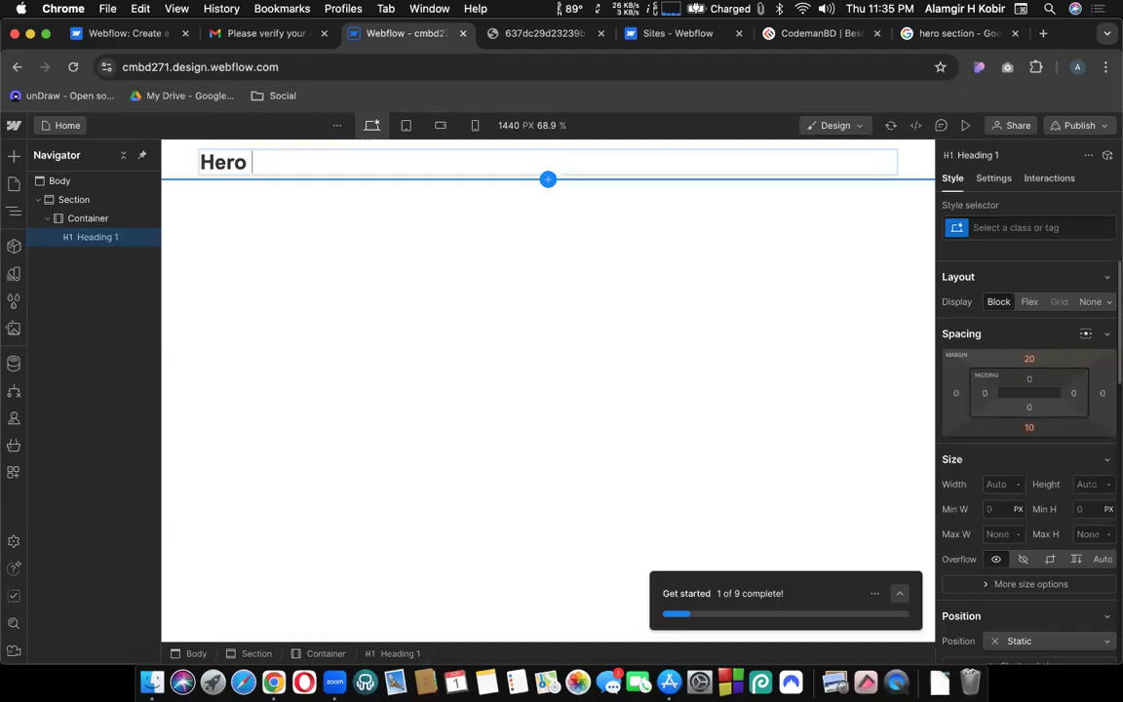
type("Section")
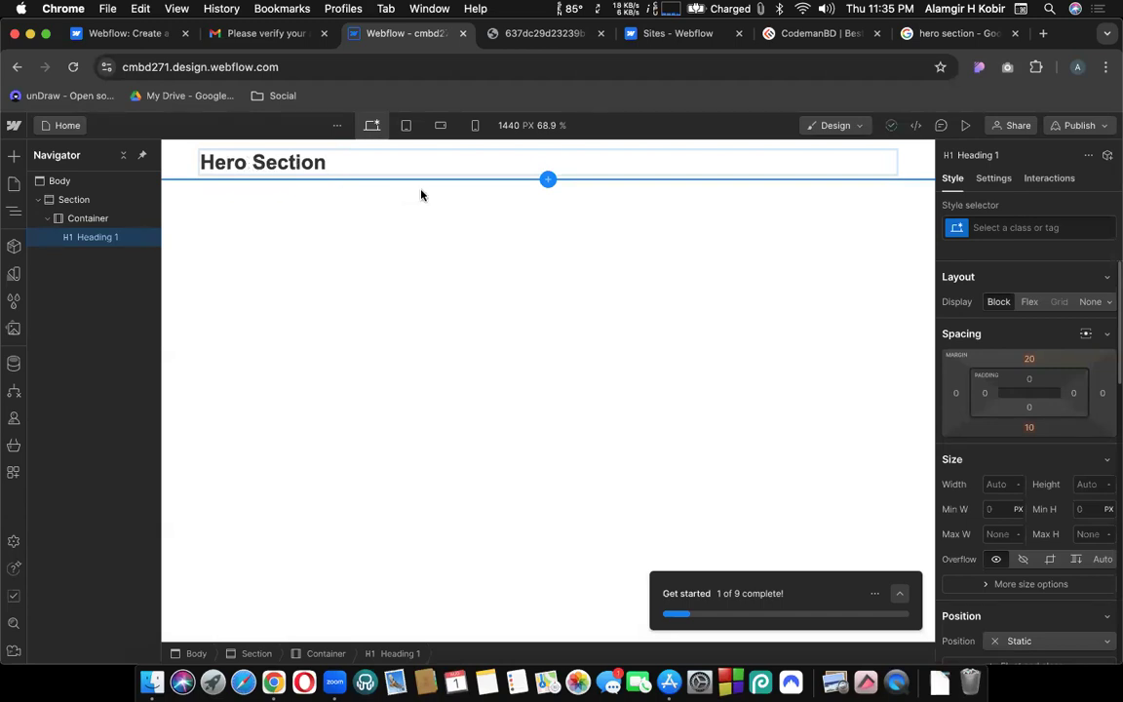
left_click_drag(198, 163, 333, 164)
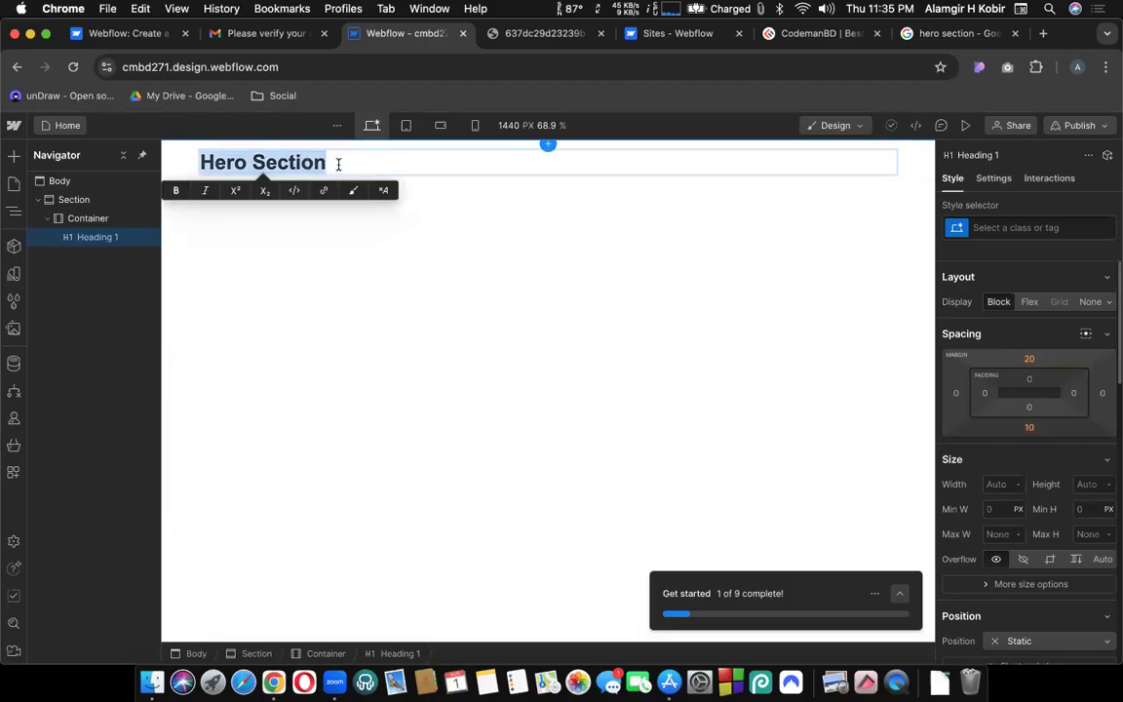
key("Escape")
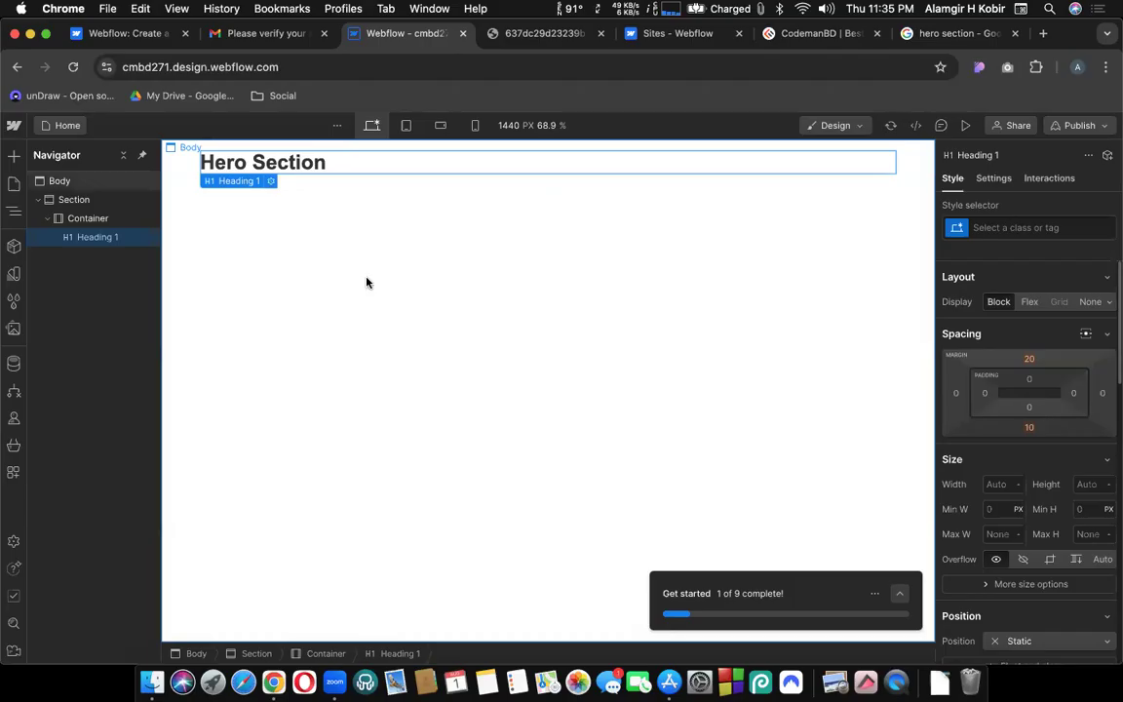
Check the heading's text value in its settings panel.
left_click(271, 183)
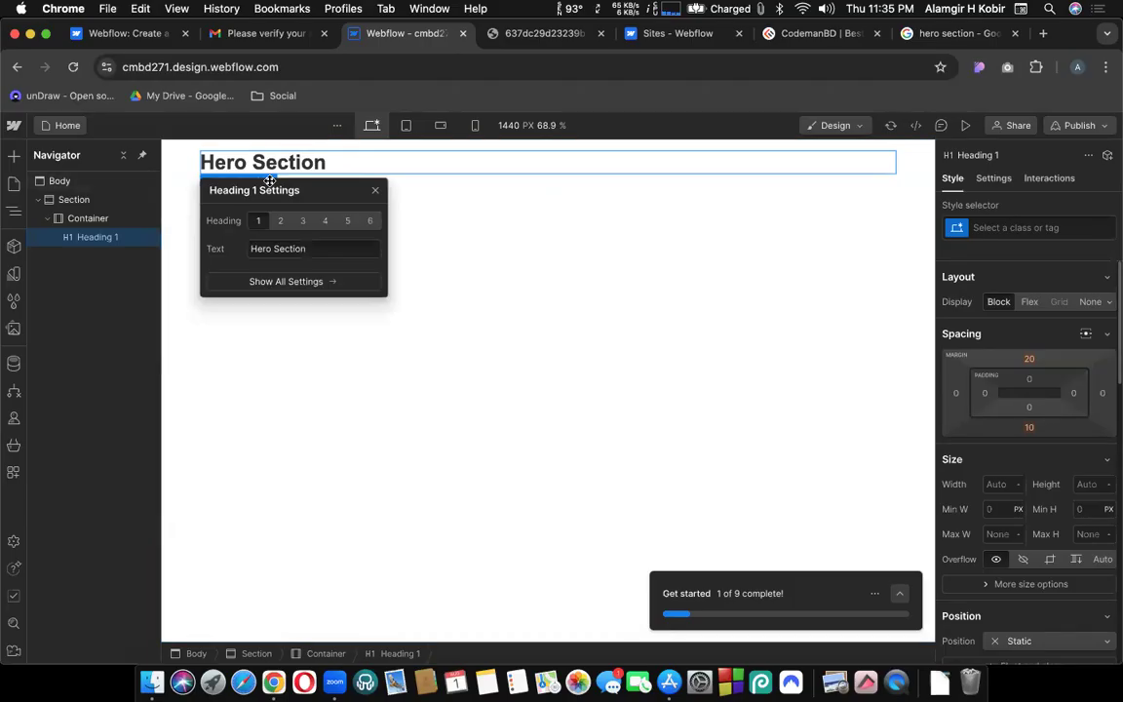
triple_click(278, 249)
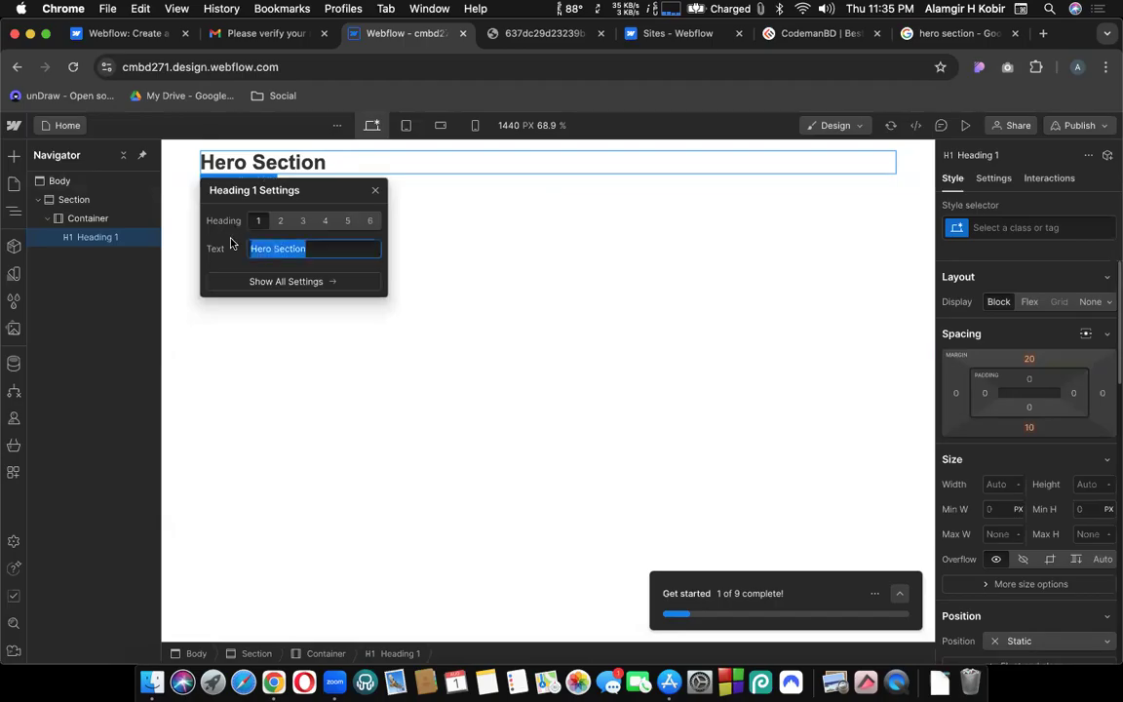
left_click(303, 233)
left_click(372, 192)
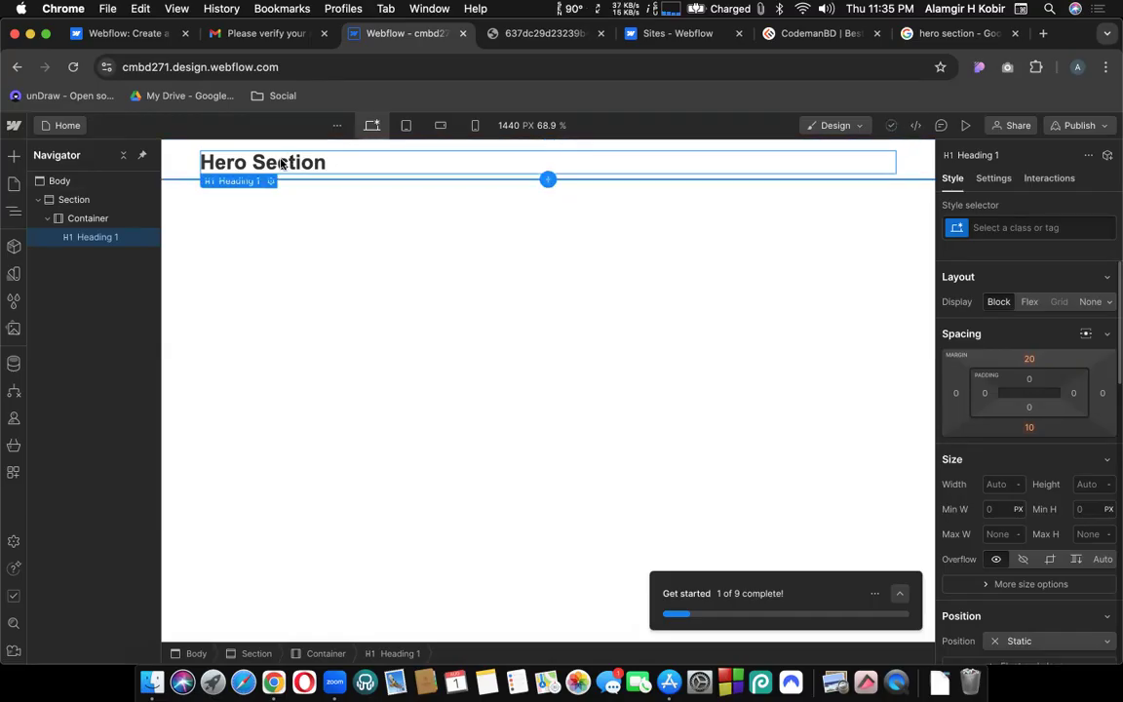
Select parts of the 'Hero Section' heading on the canvas, then exit text editing.
double_click(281, 164)
left_click_drag(298, 162, 338, 163)
left_click(255, 163)
left_click(338, 163)
double_click(360, 163)
left_click(373, 164)
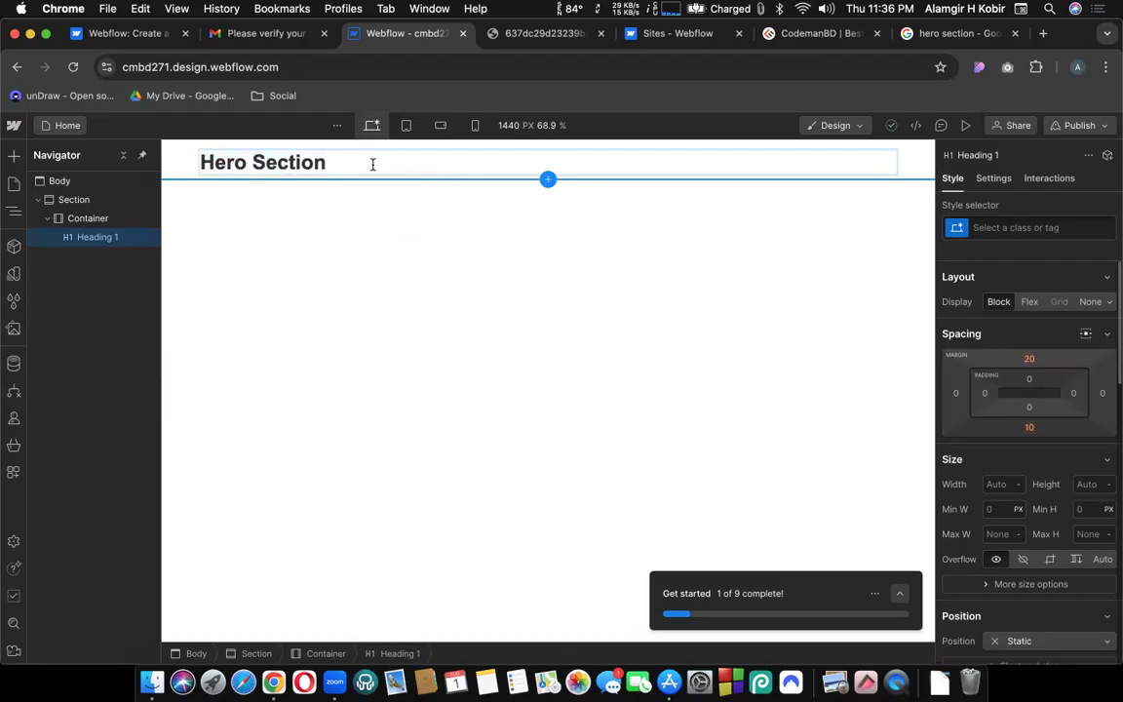
left_click(266, 164)
left_click(281, 163, "shift")
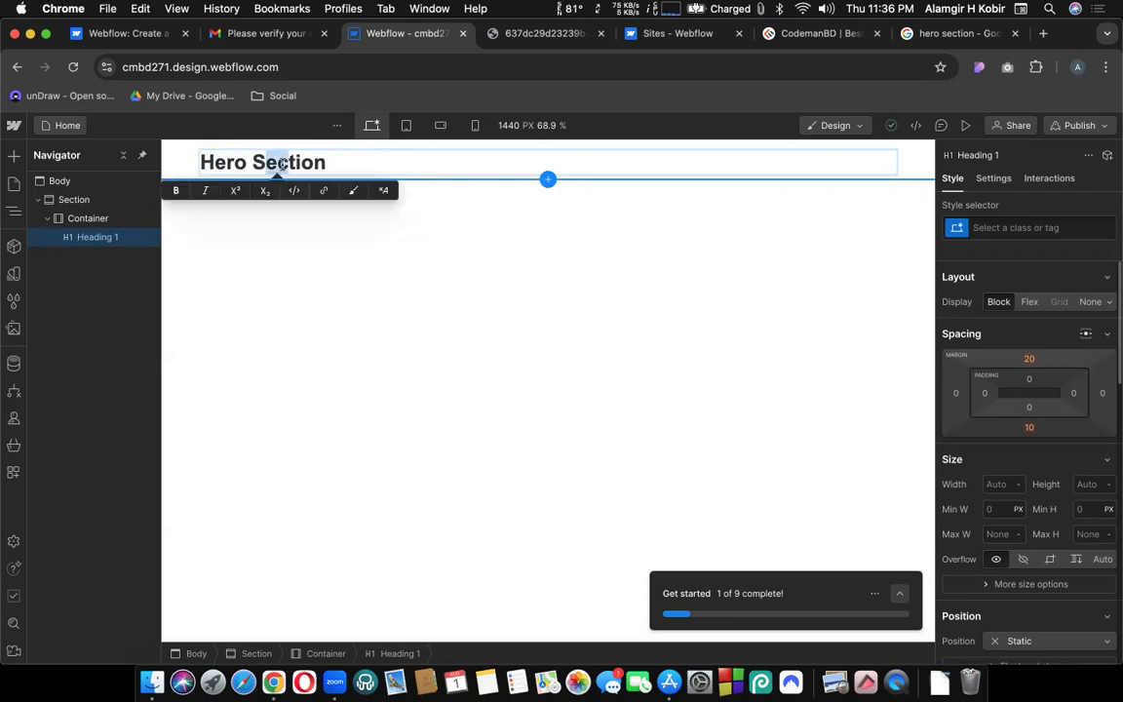
left_click(346, 164)
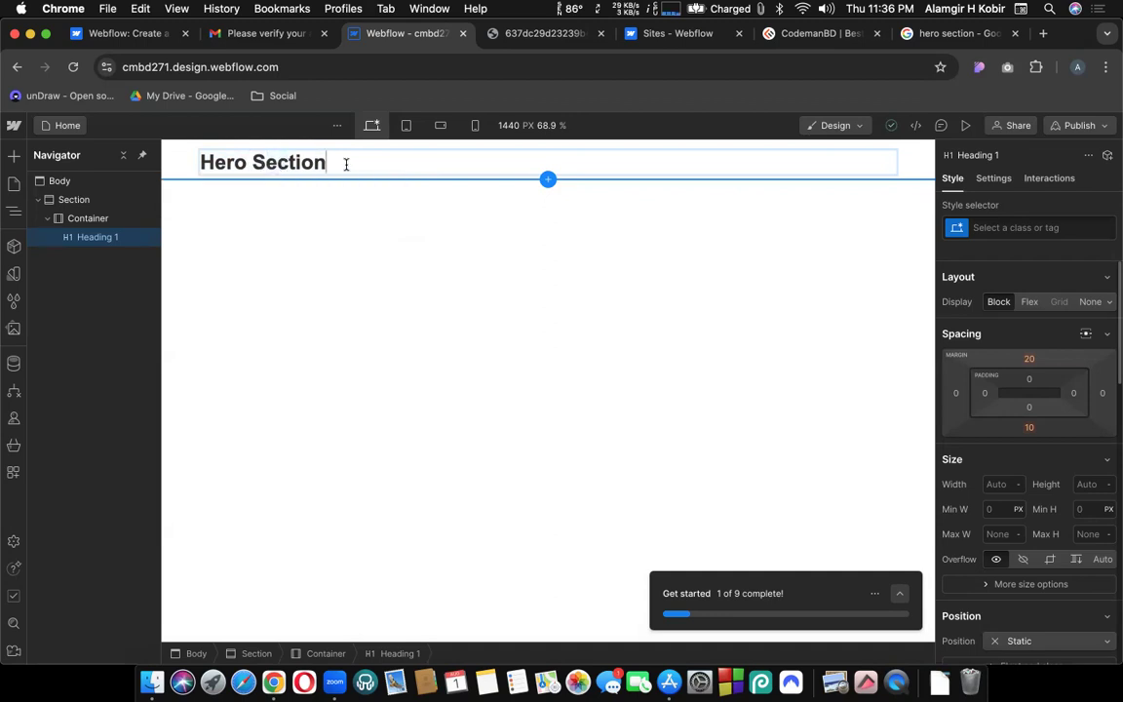
key("Escape")
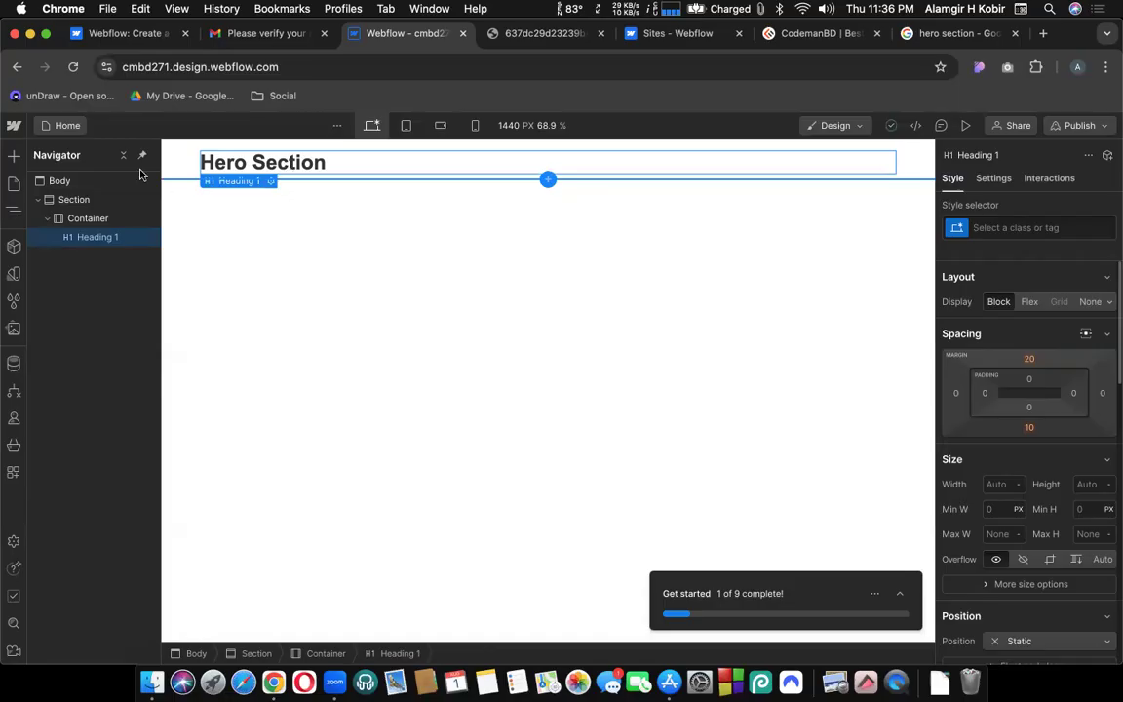
Scroll the Add panel down and compare against the Hero Section reference image.
left_click(13, 159)
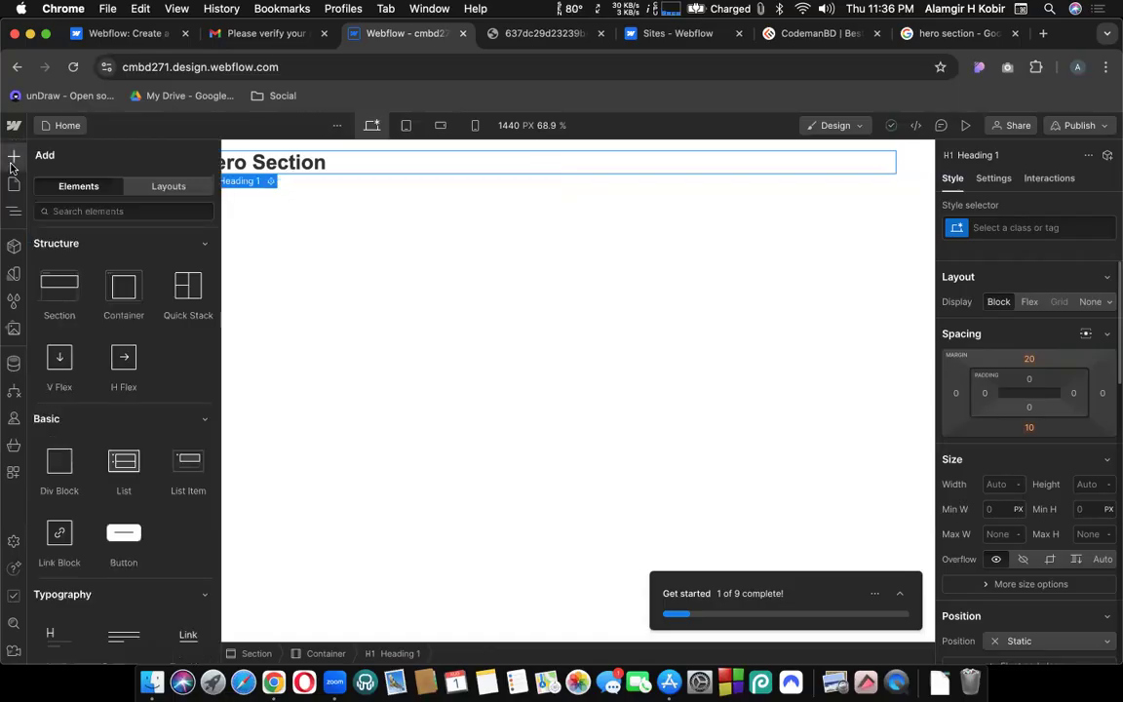
scroll(133, 339, "down", 2)
scroll(136, 333, "down", 3)
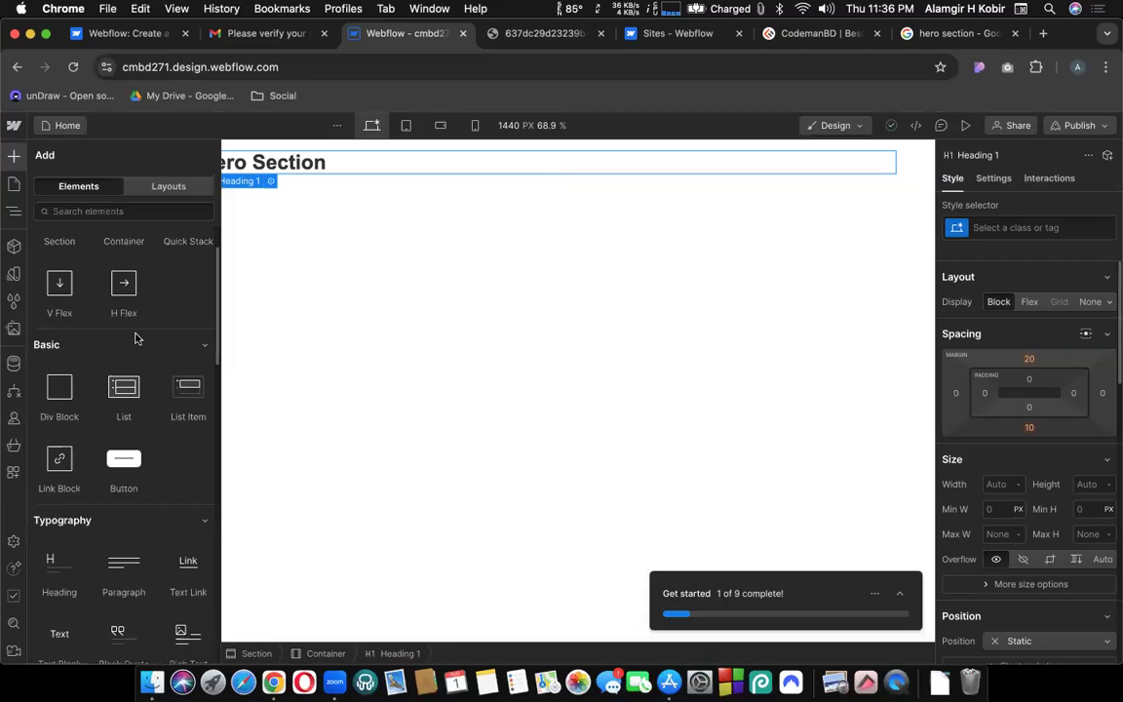
left_click(540, 34)
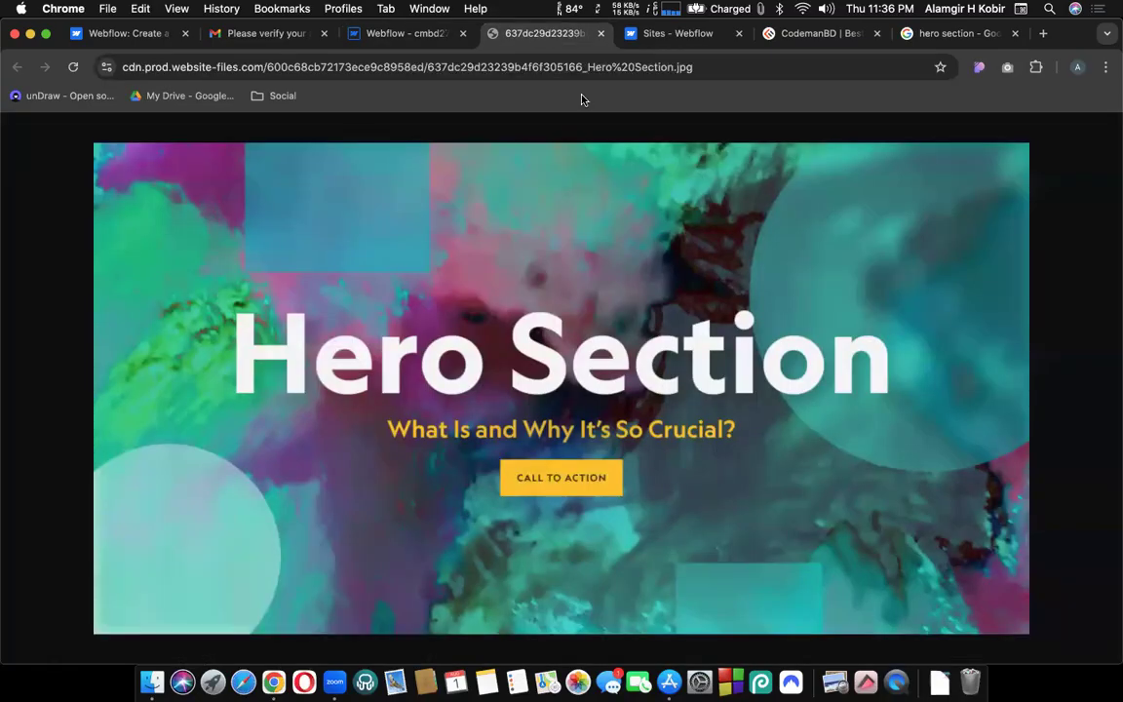
left_click(395, 34)
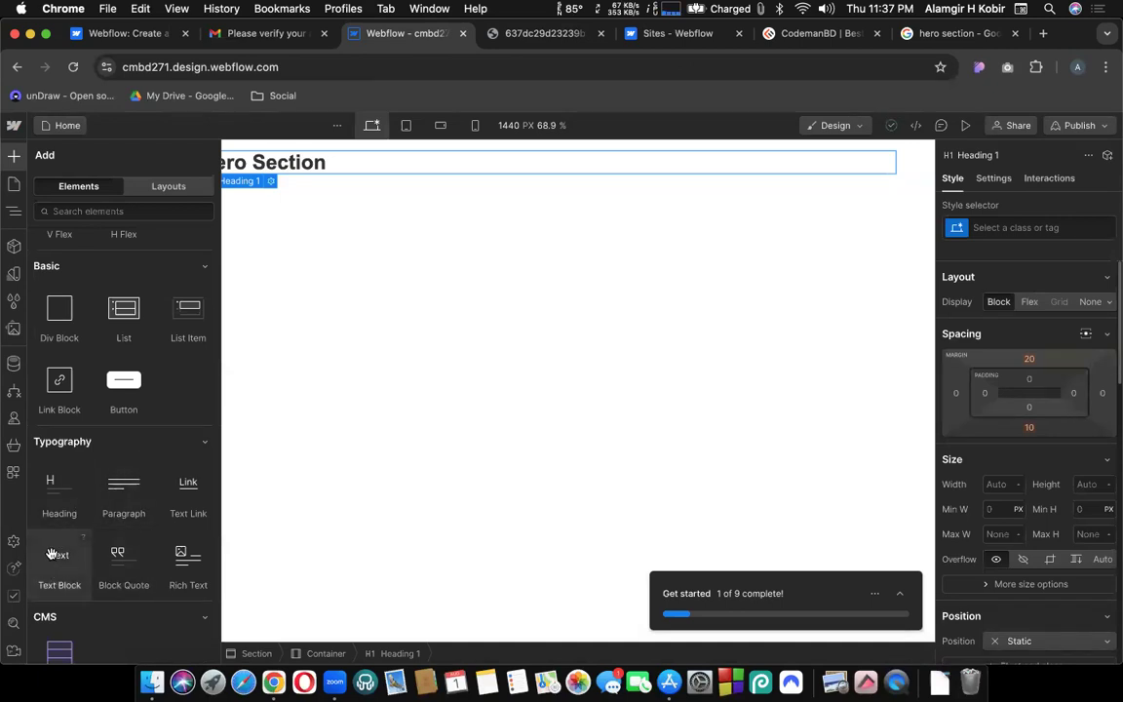
Place a Text Block below Heading 1 inside the Container, then view the reference image.
left_click_drag(51, 554, 268, 144)
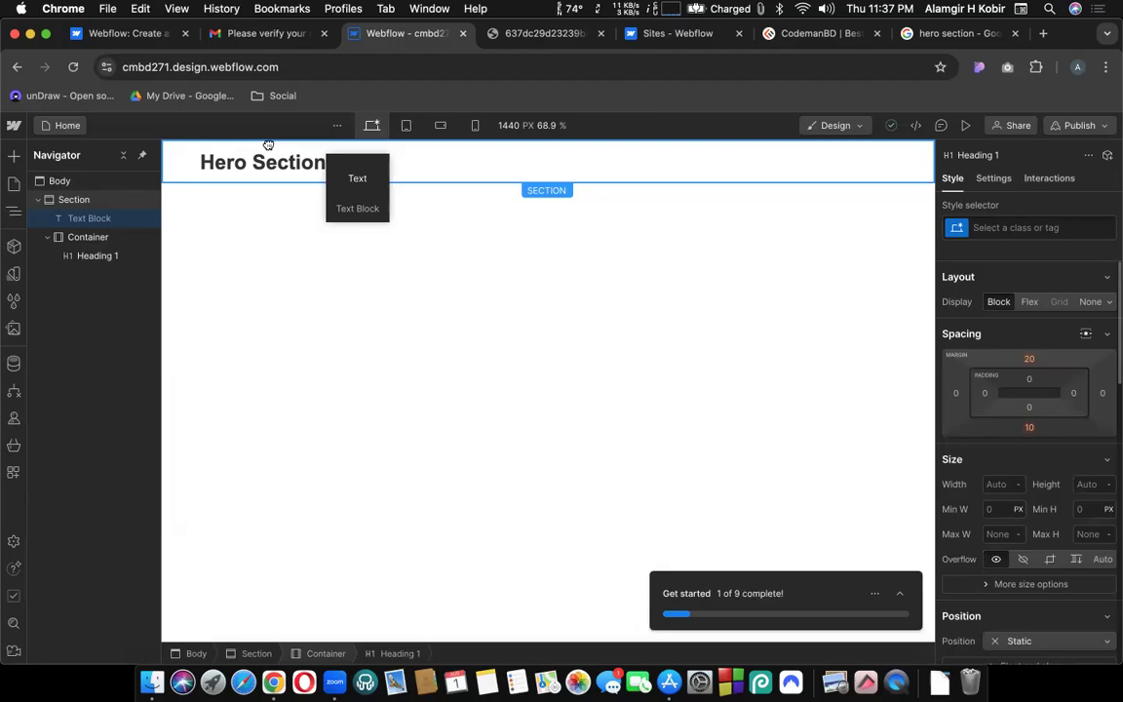
left_click_drag(270, 144, 271, 165)
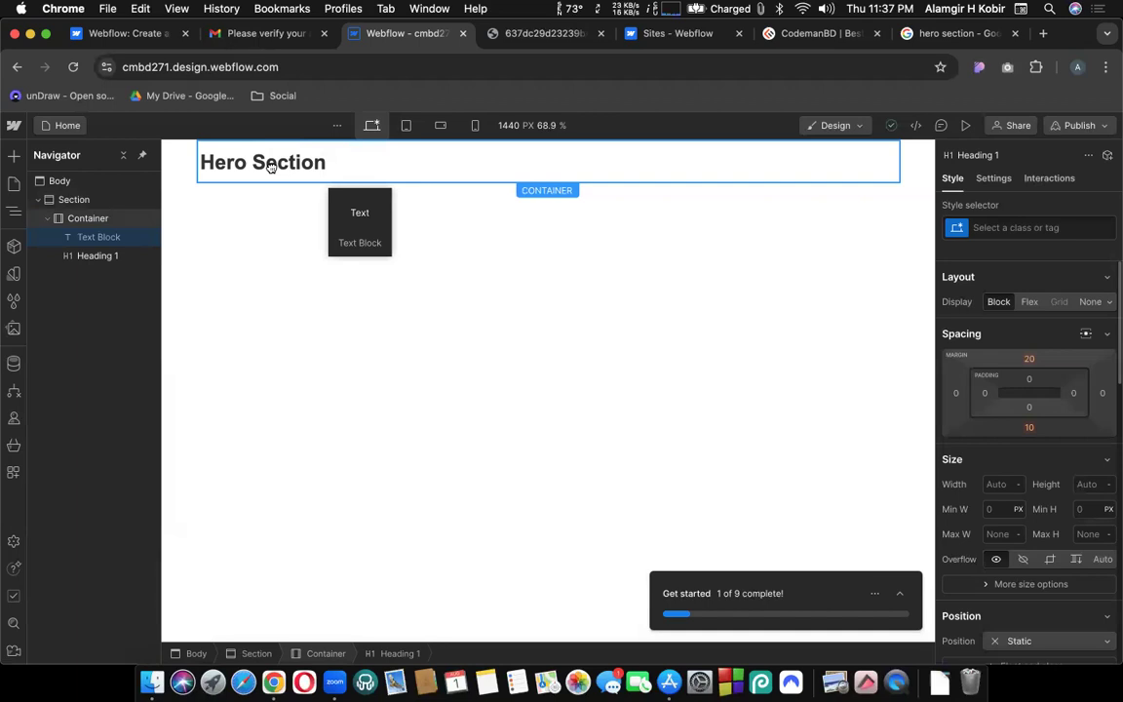
left_click_drag(271, 165, 271, 172)
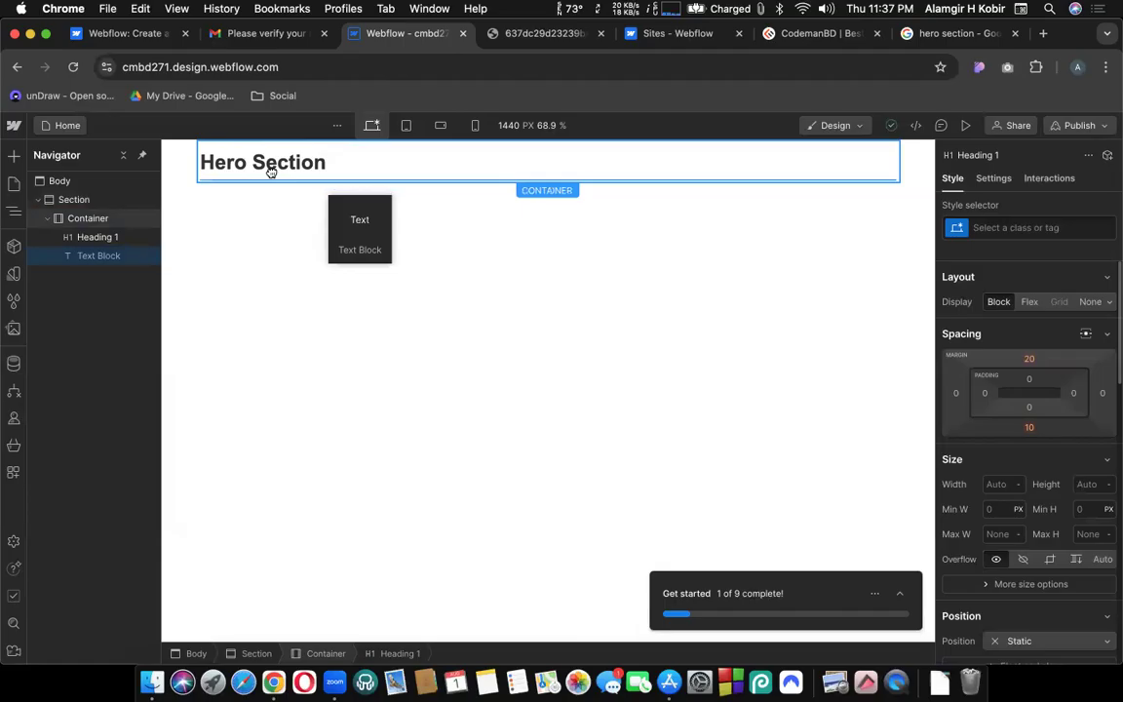
left_click_drag(271, 170, 271, 173)
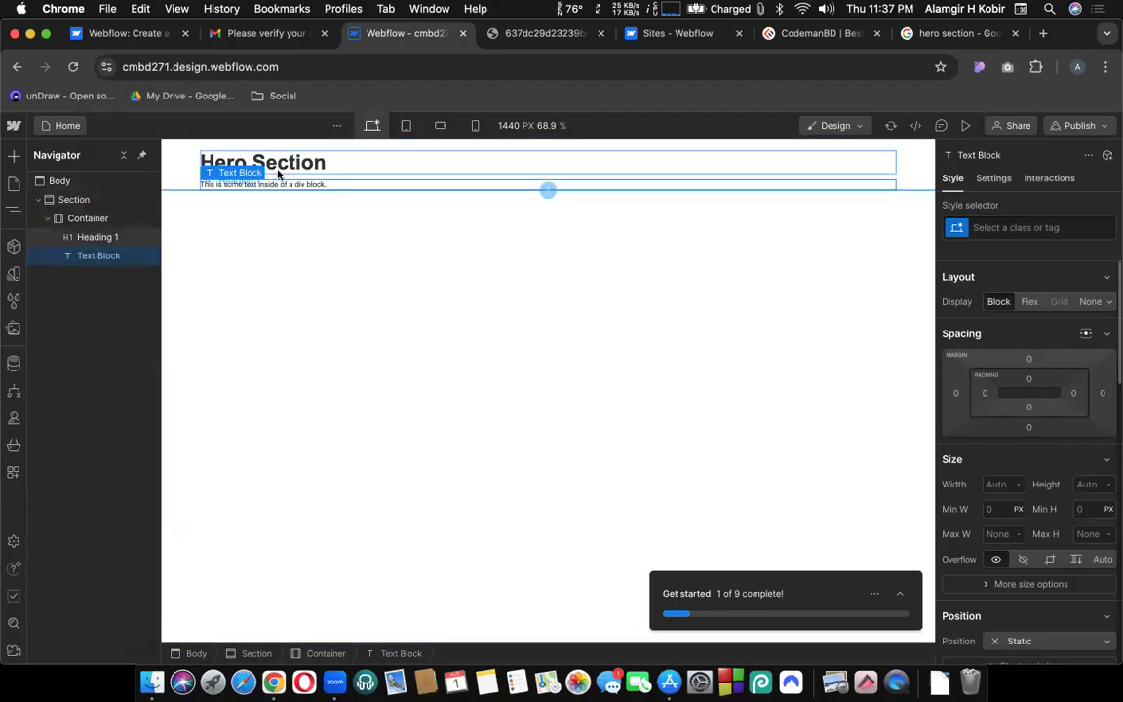
left_click(521, 32)
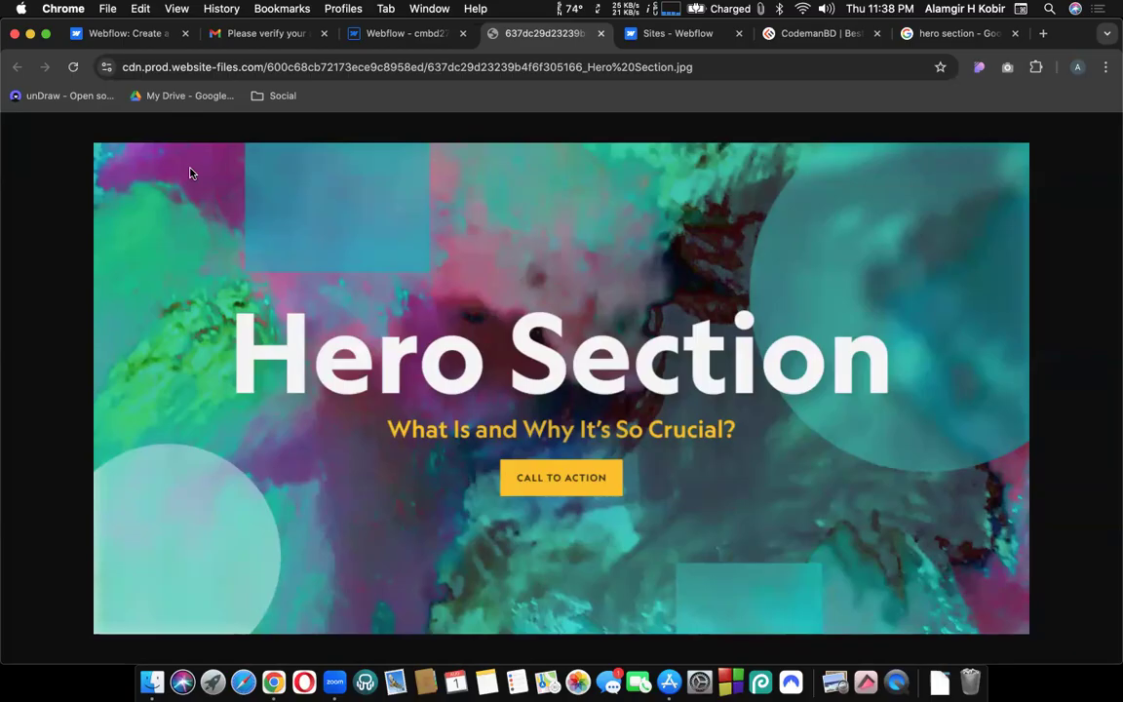
right_click(538, 43)
Search for the Copyfish Chrome extension and open its Web Store page.
left_click(551, 45)
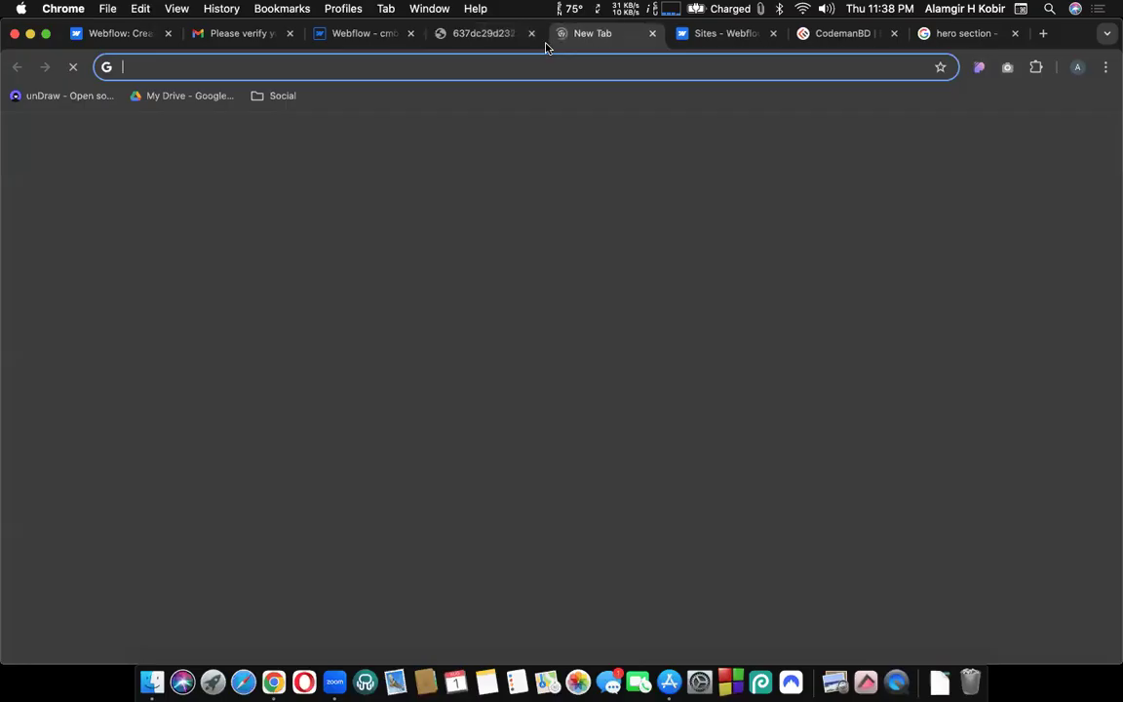
left_click(508, 68)
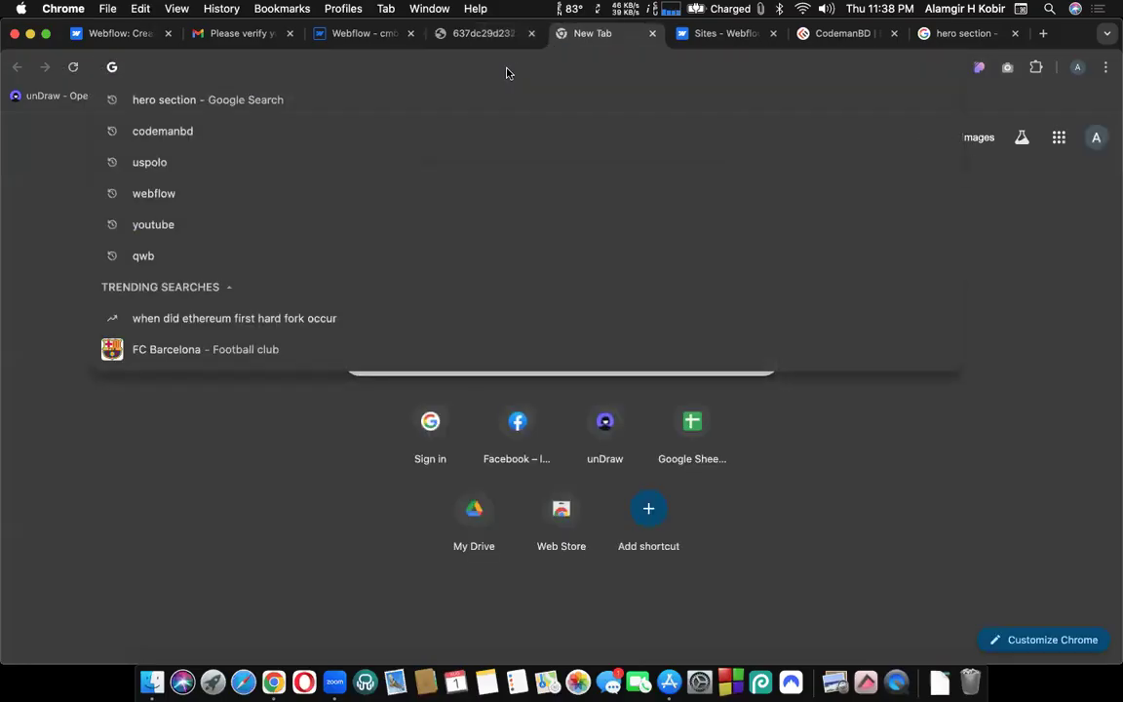
type("copyf")
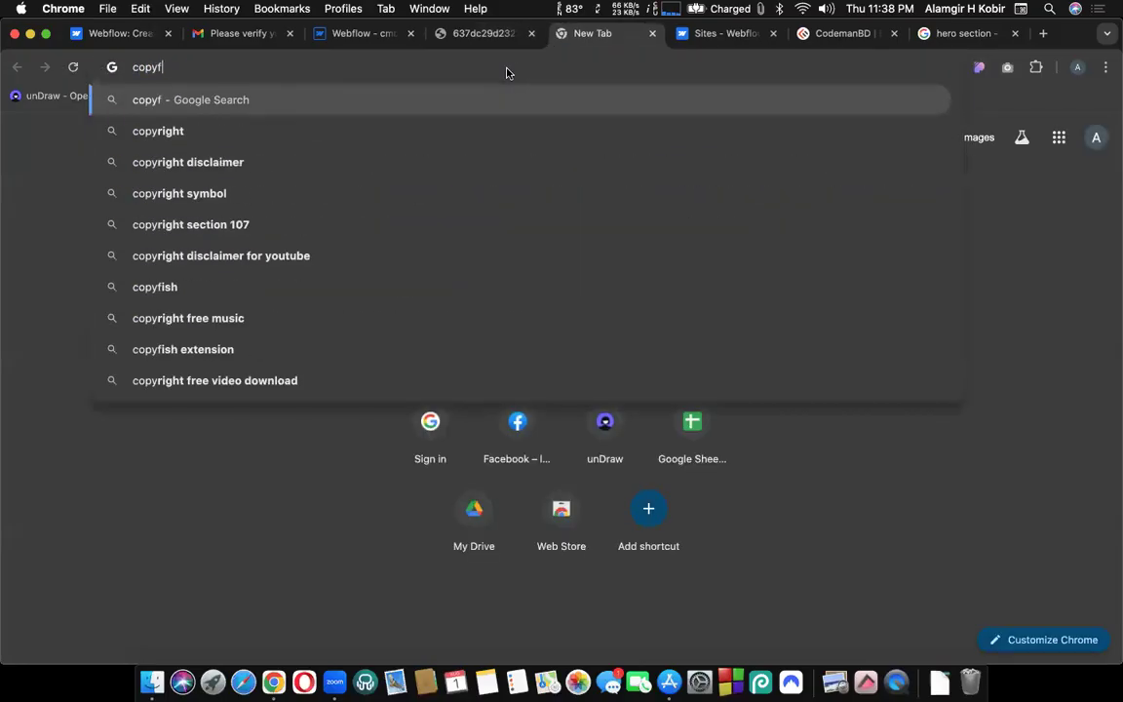
type("ish")
key("Down")
key("Down")
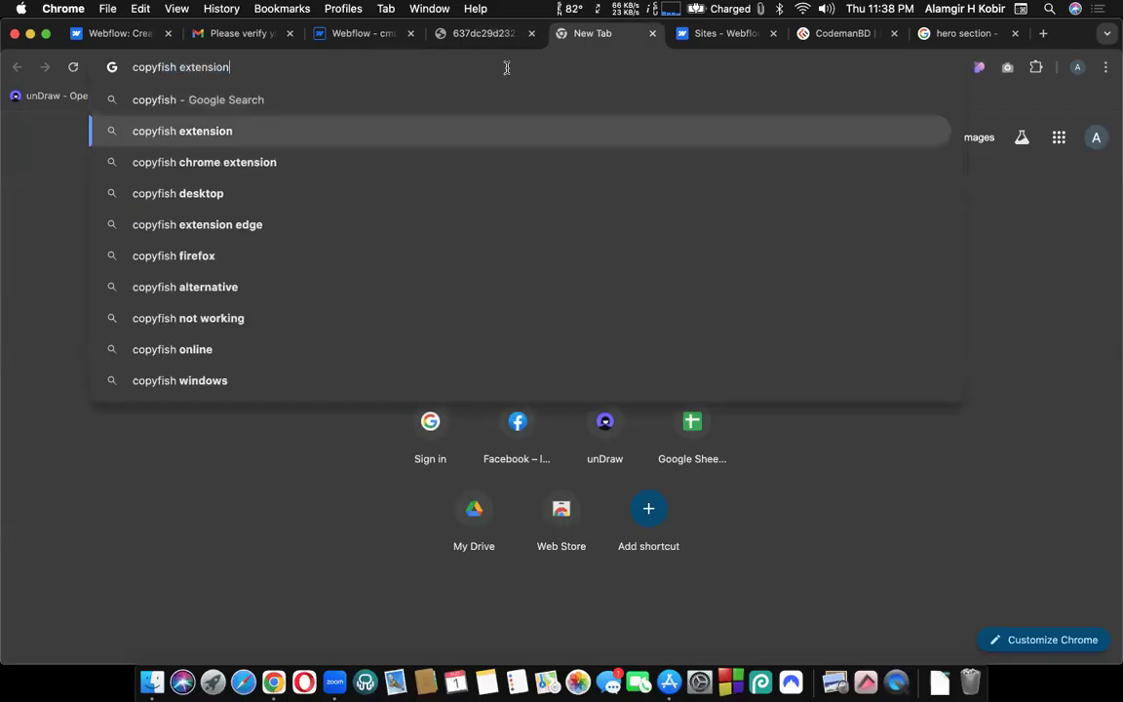
key("Return")
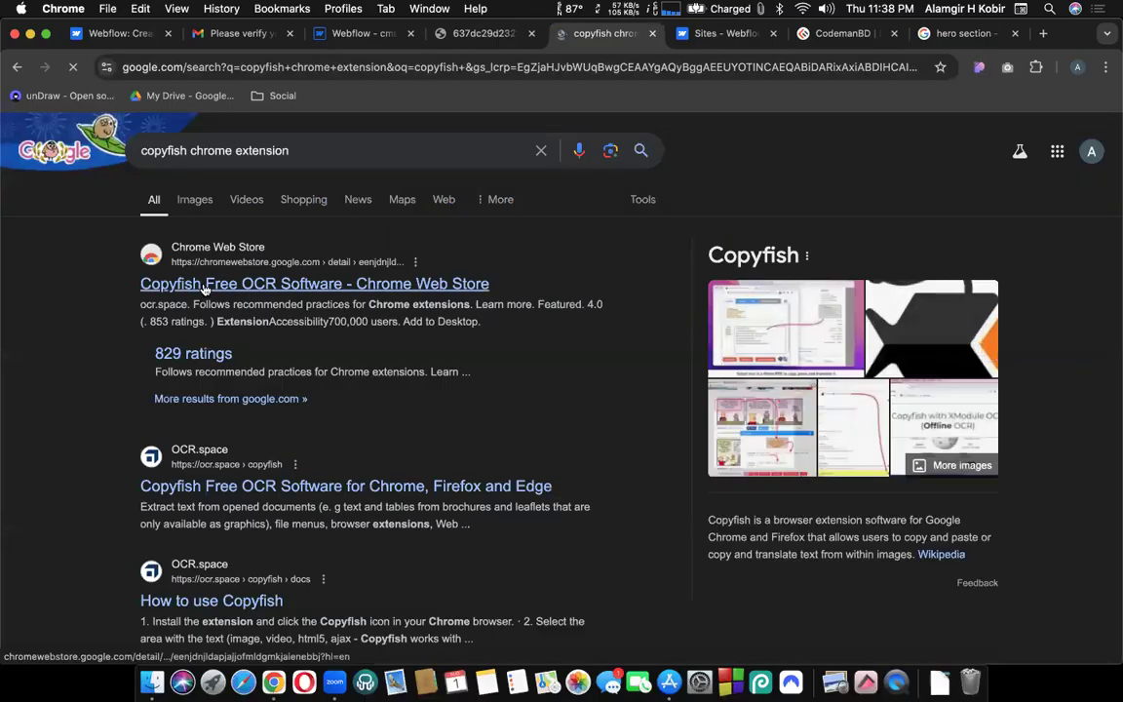
left_click(244, 263)
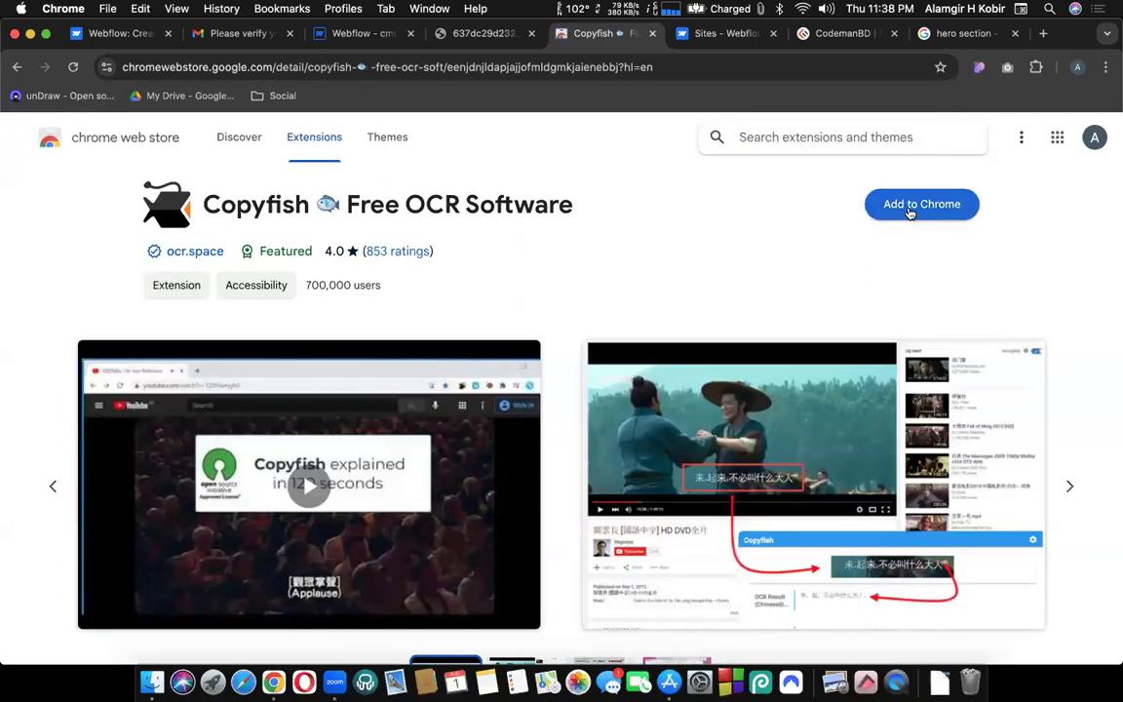
Install Copyfish, pin it to the toolbar, and close the store tab.
left_click(909, 212)
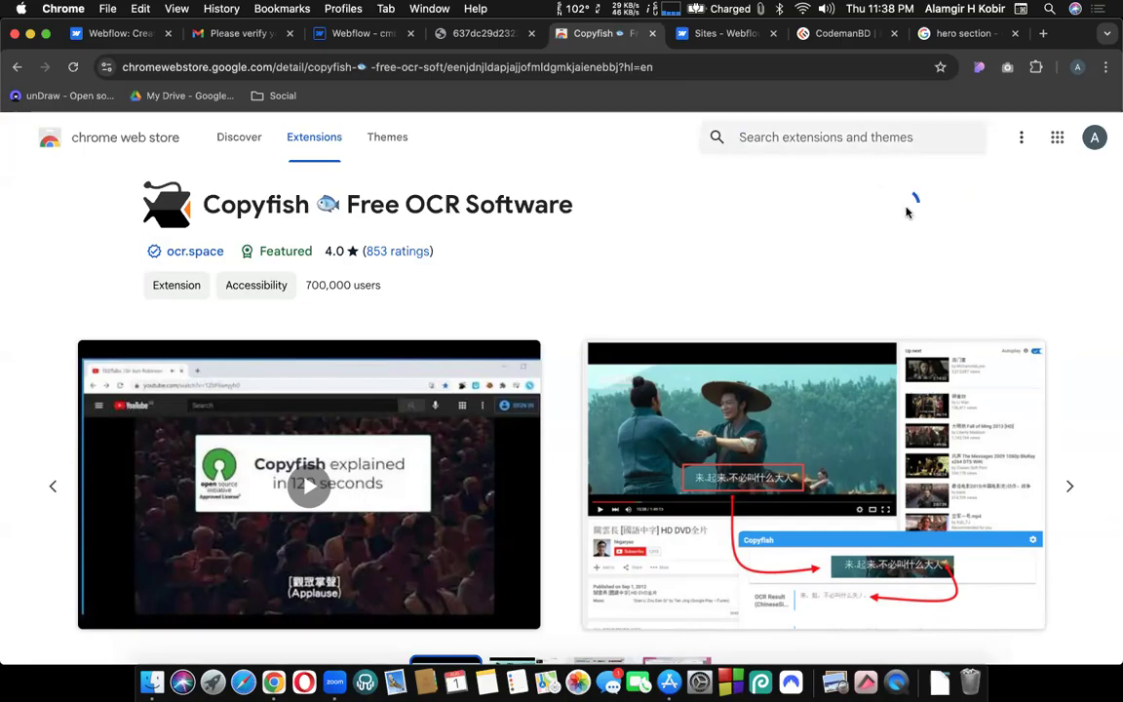
left_click(673, 253)
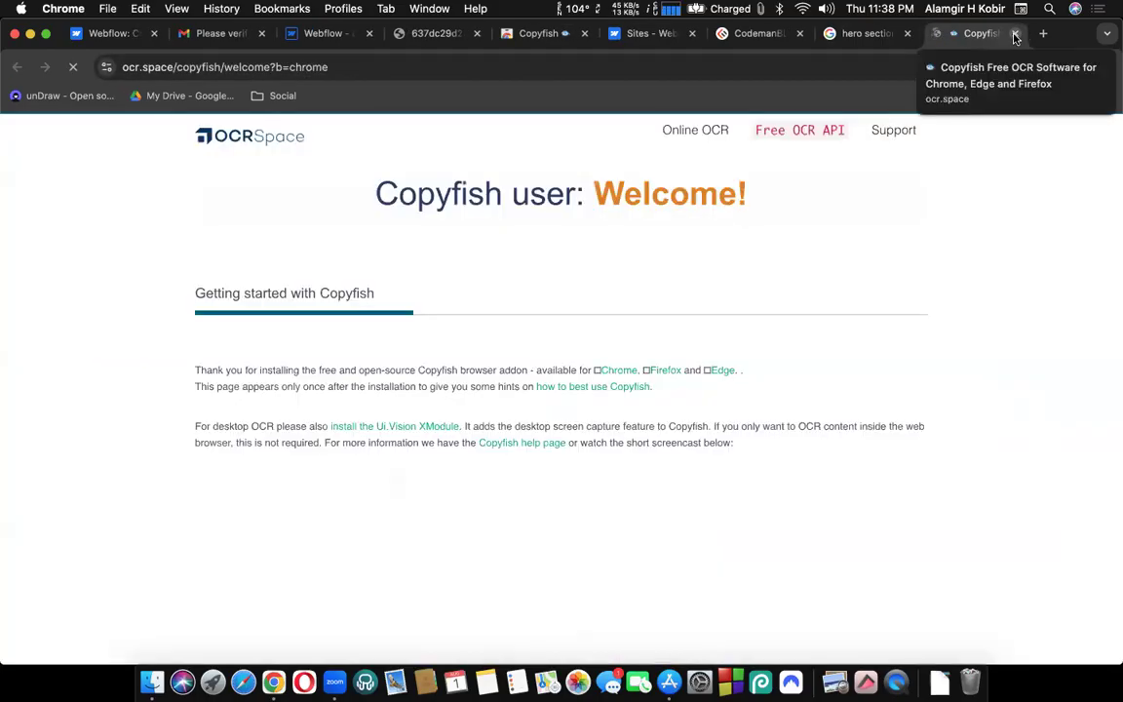
left_click(1015, 34)
left_click(594, 37)
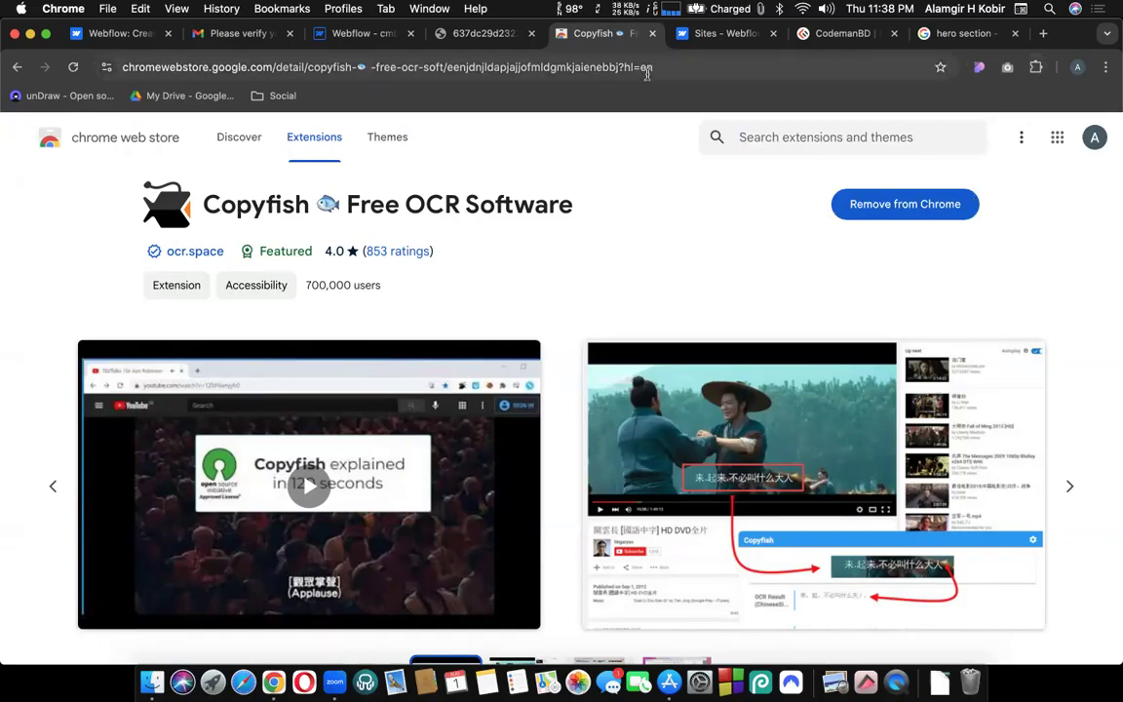
left_click(1037, 67)
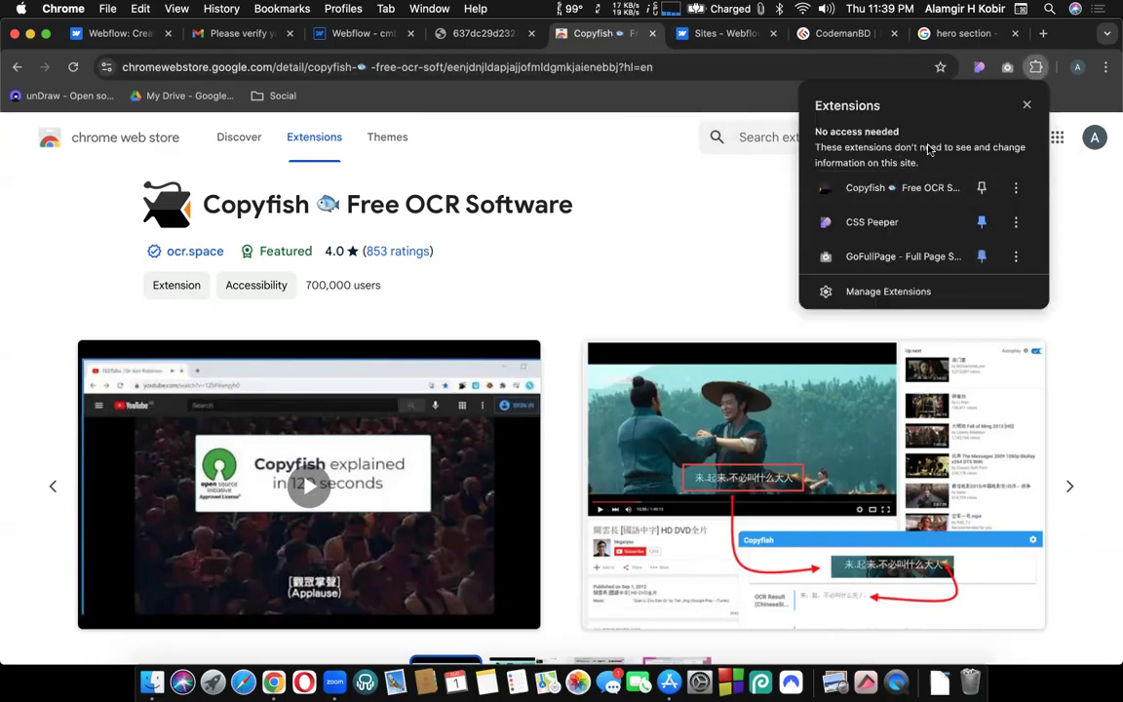
left_click(983, 190)
left_click(623, 121)
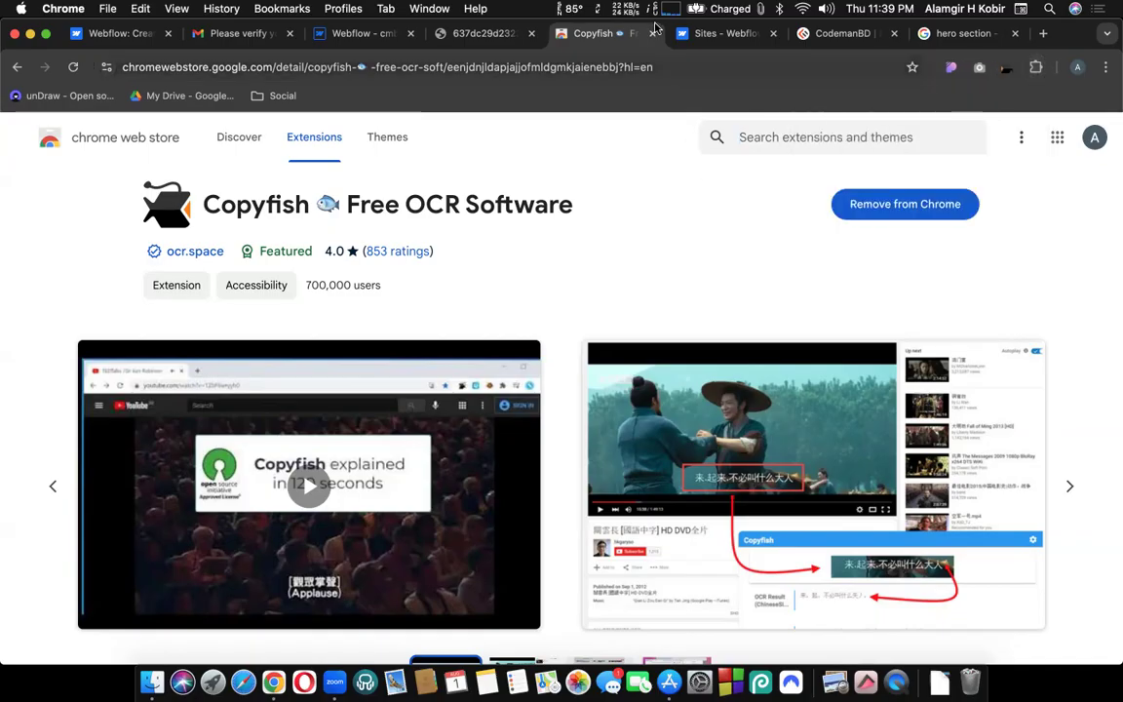
left_click(652, 33)
Copy the subtitle 'What Is and Why It's So Crucial?' from the hero image via Copyfish OCR.
left_click(464, 35)
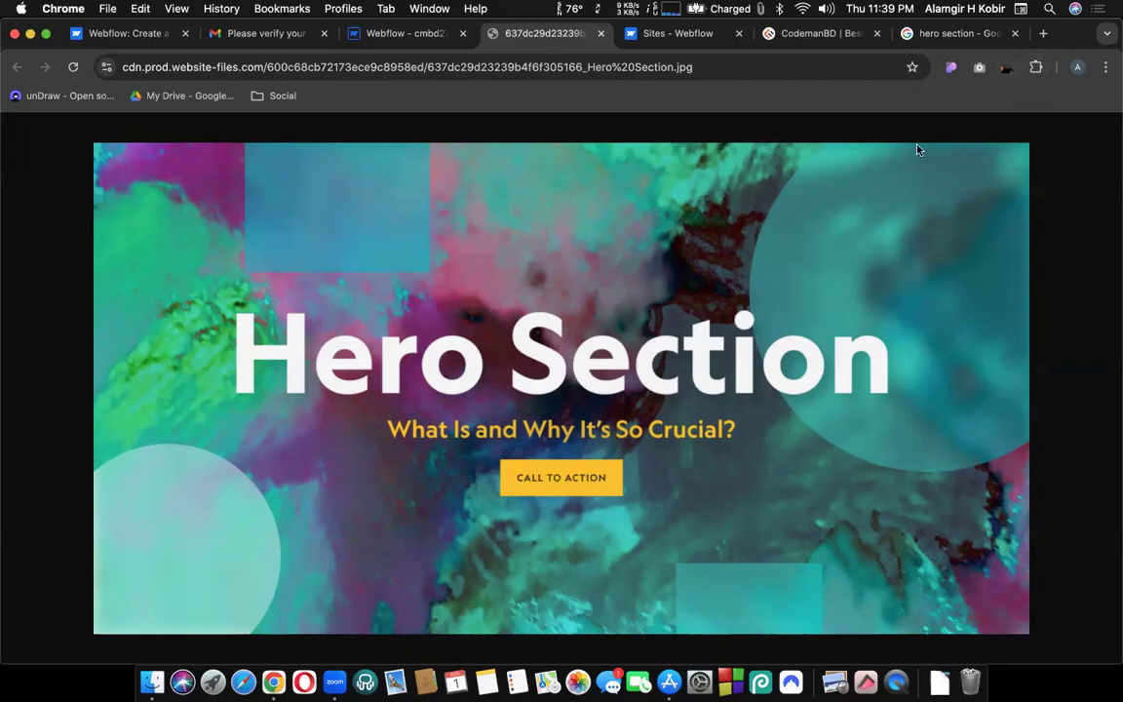
left_click(1010, 64)
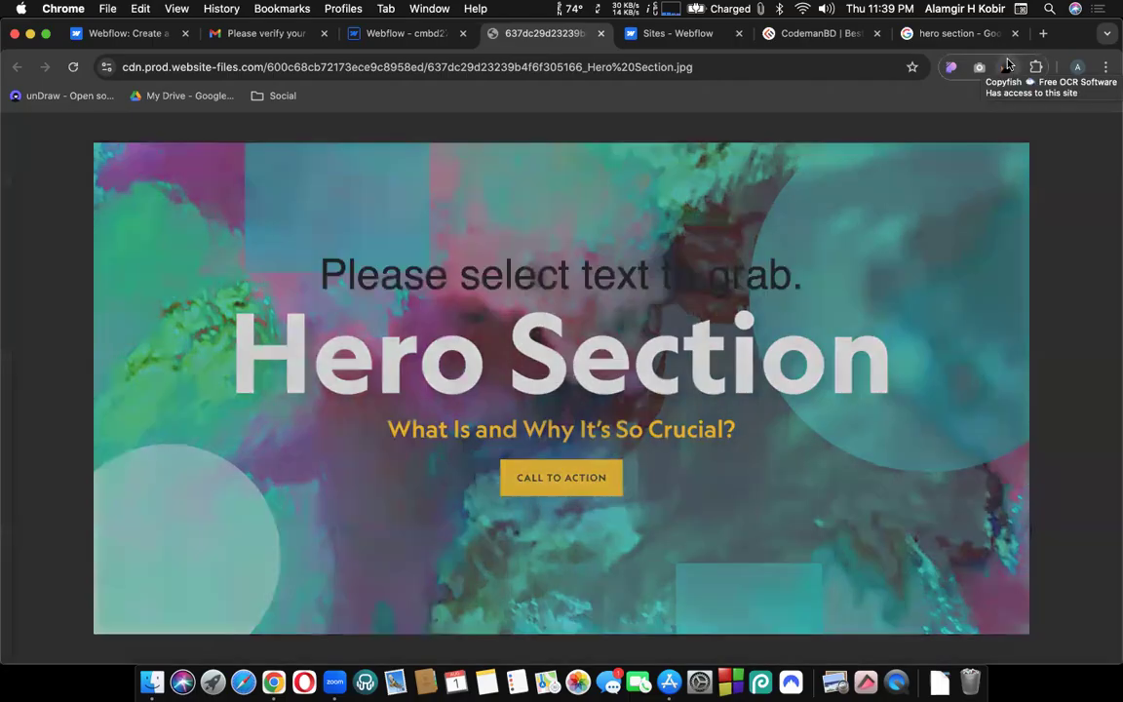
left_click_drag(361, 400, 763, 456)
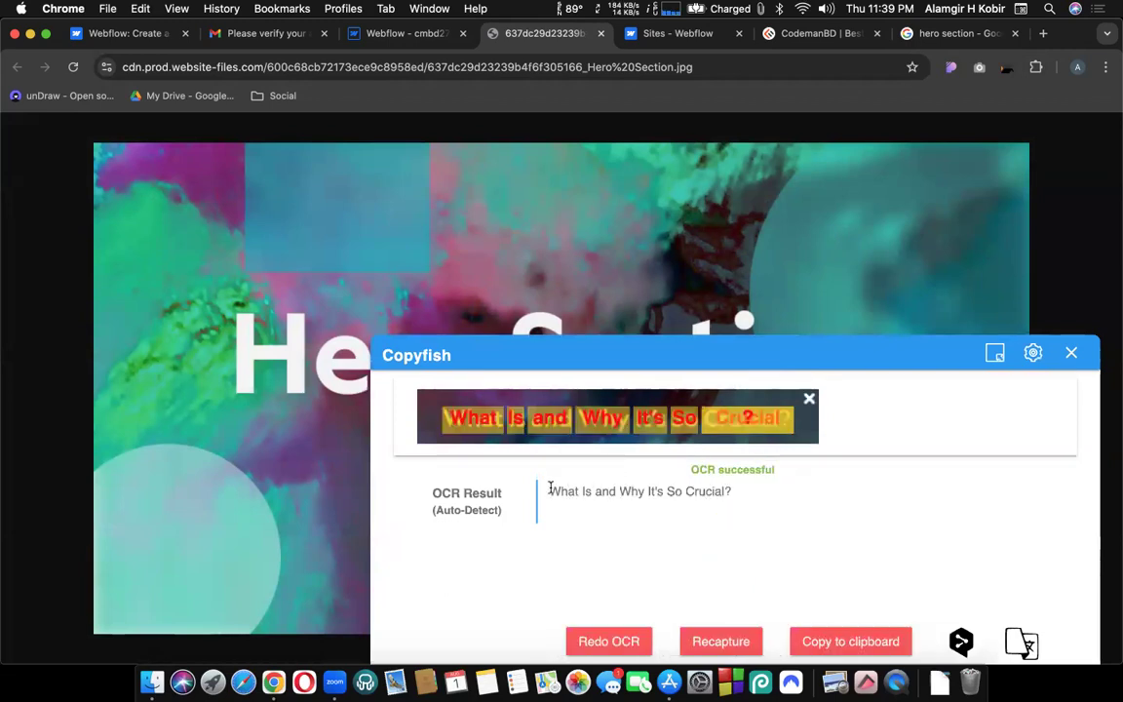
left_click_drag(549, 487, 742, 493)
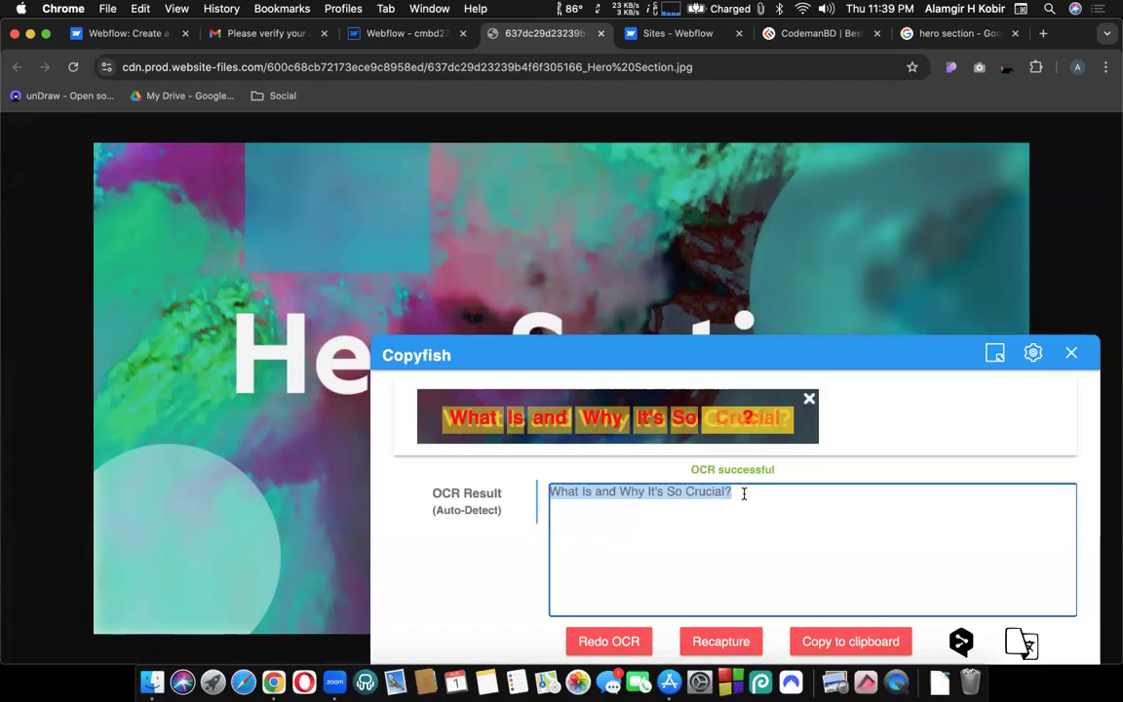
right_click(693, 492)
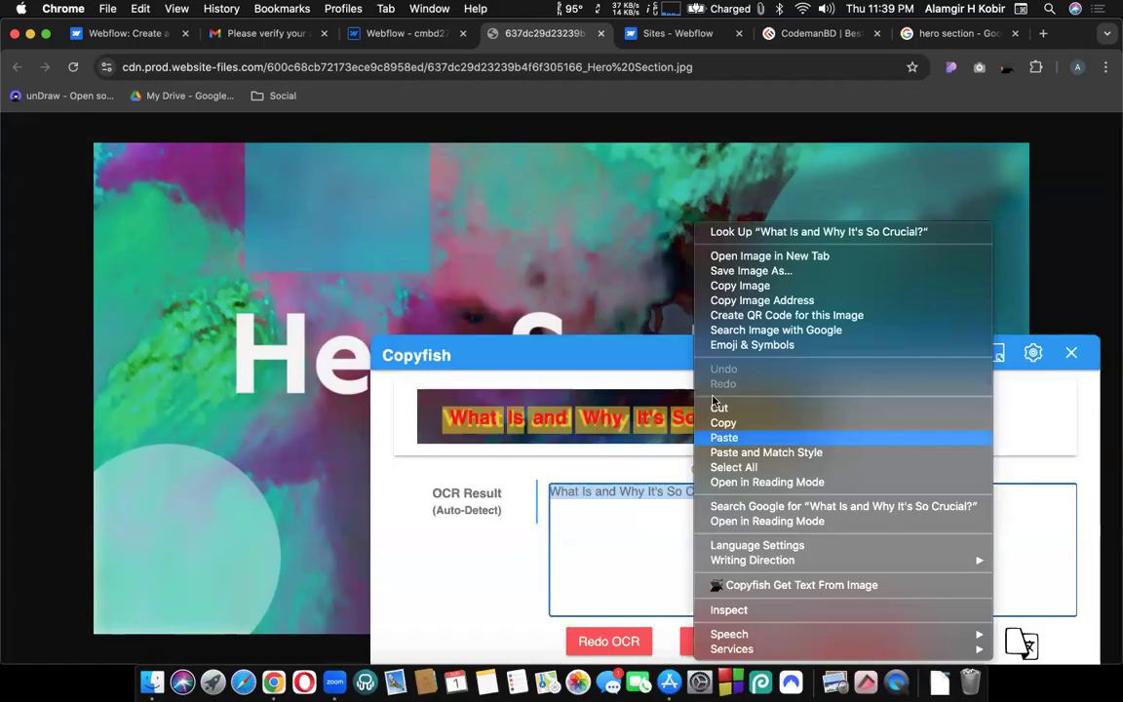
left_click(723, 425)
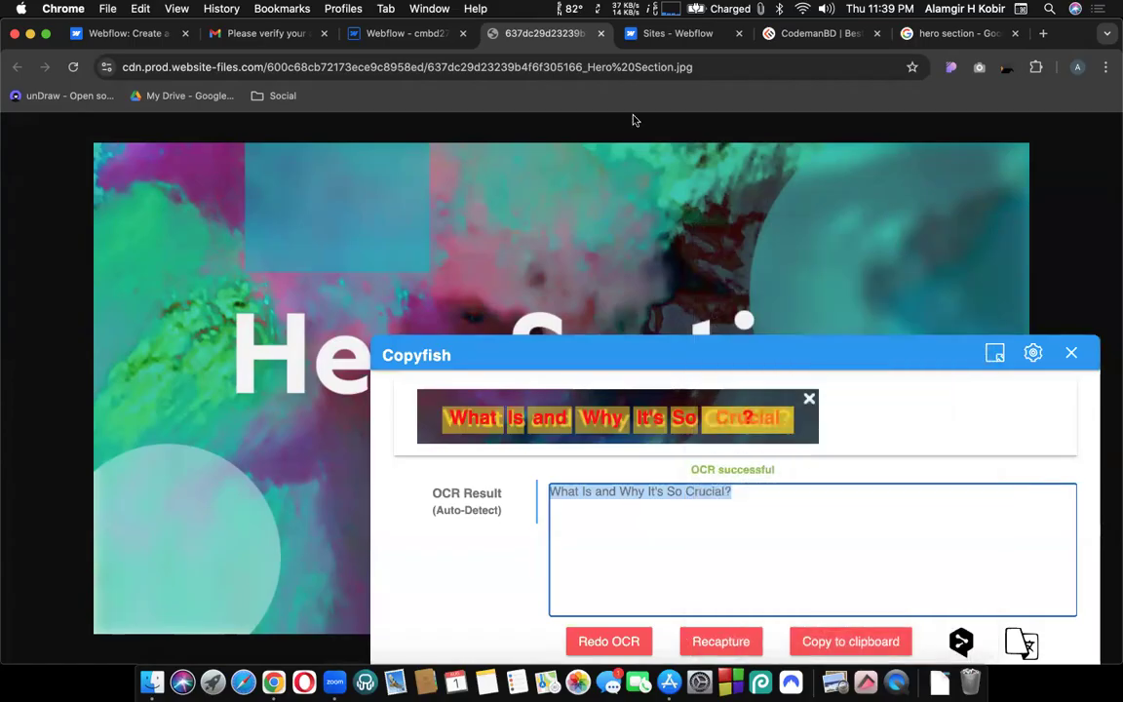
left_click(371, 37)
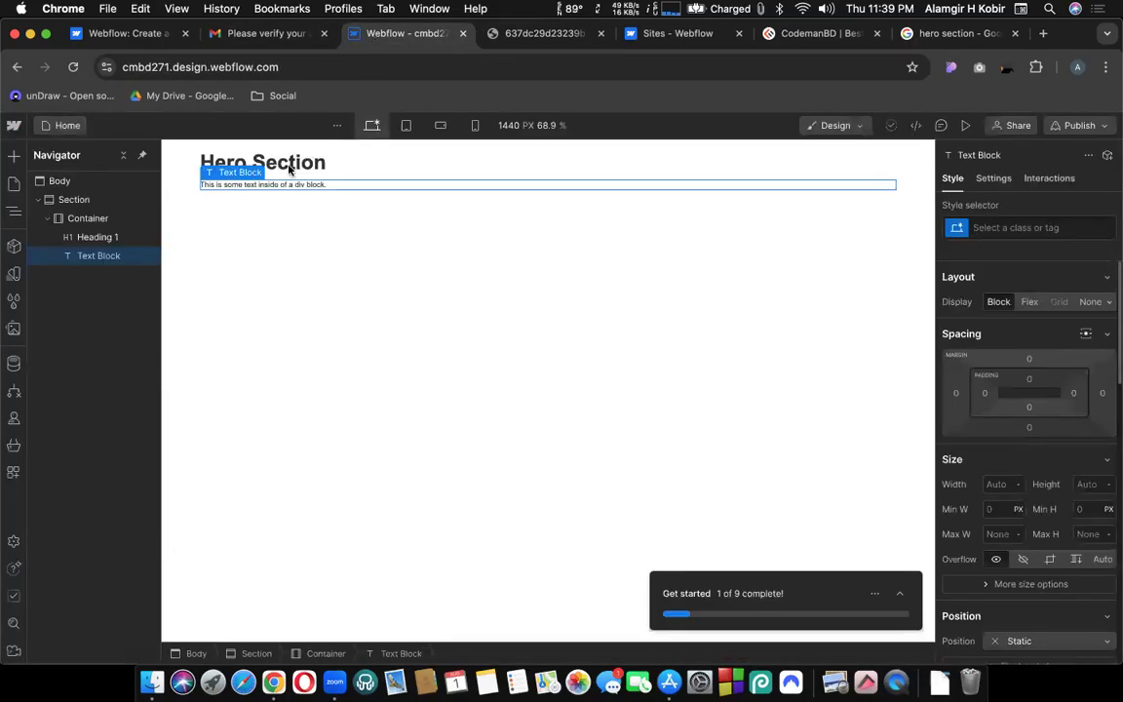
Replace the placeholder text under the heading with the pasted subtitle 'What Is and Why It's So Crucial?'.
left_click_drag(328, 183, 201, 183)
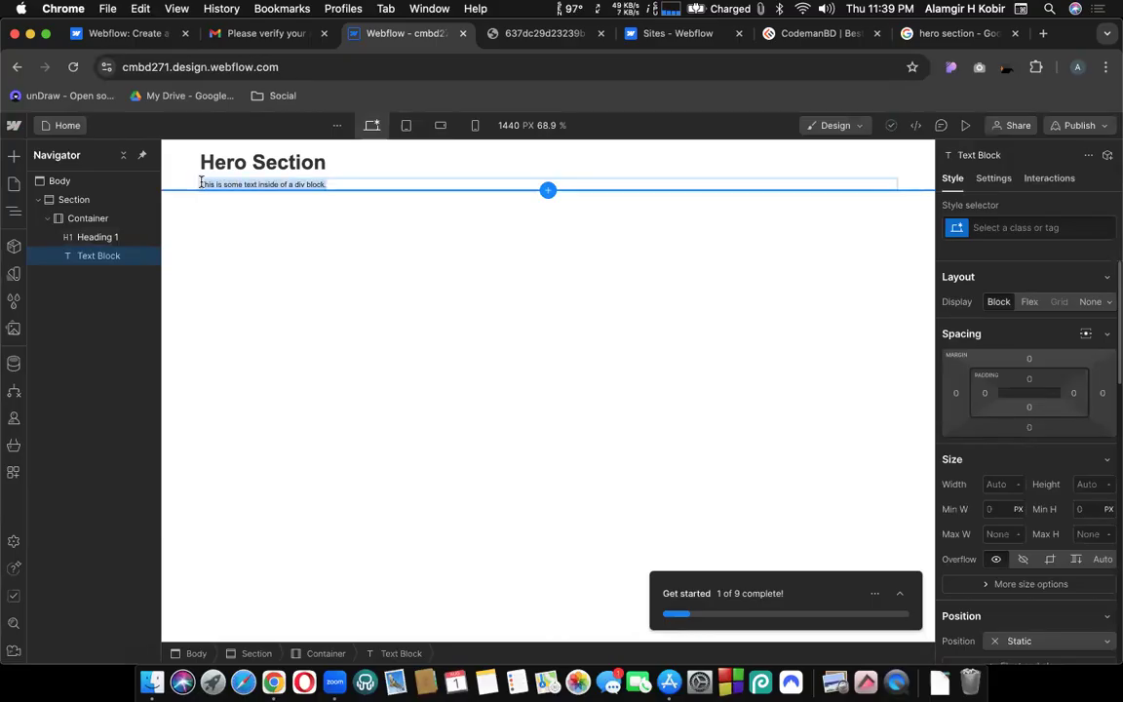
key("BackSpace")
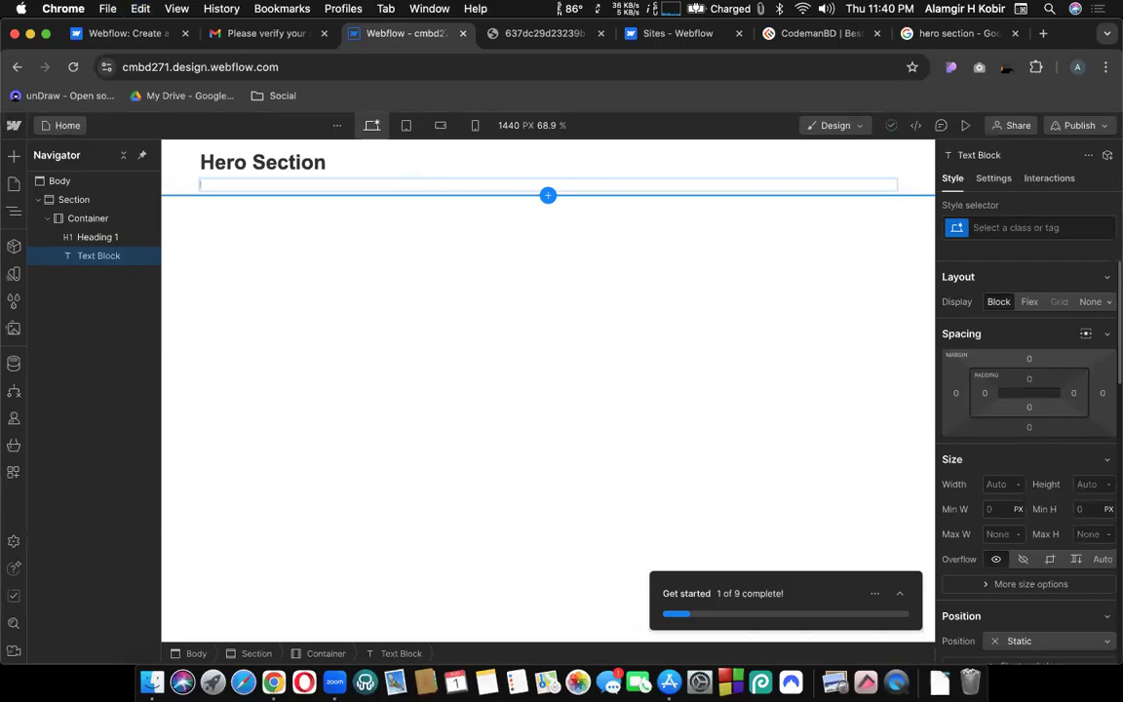
key("Escape")
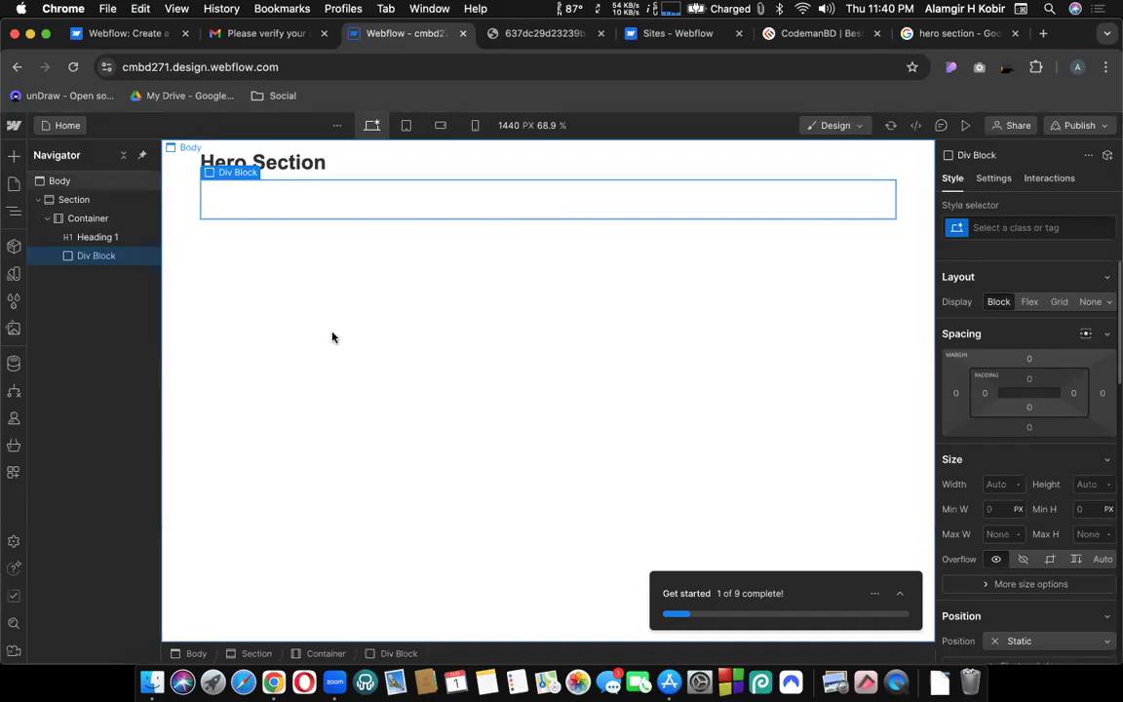
left_click(310, 288)
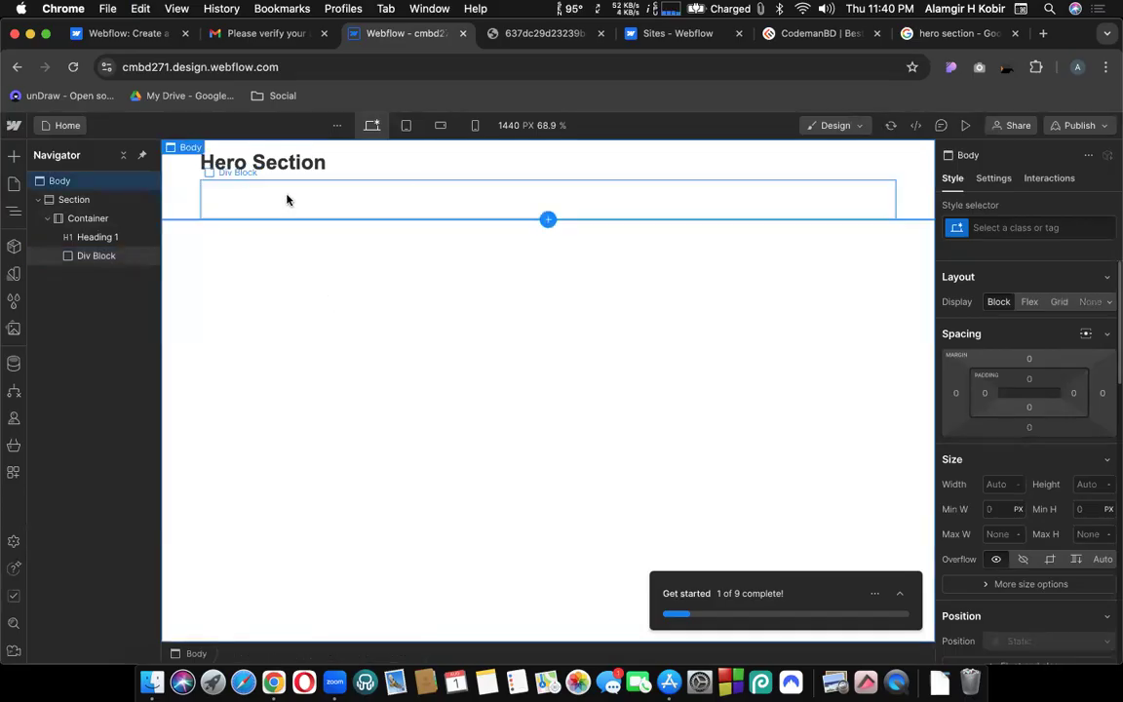
key("super+z")
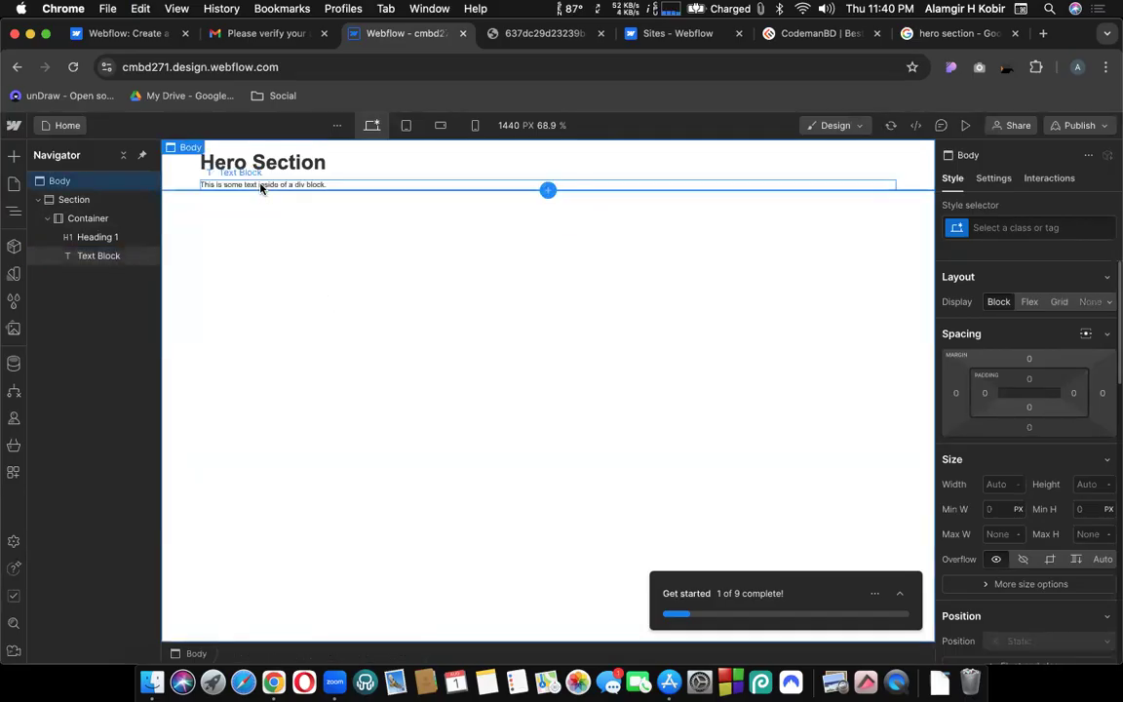
double_click(261, 184)
key("super+v")
key("Escape")
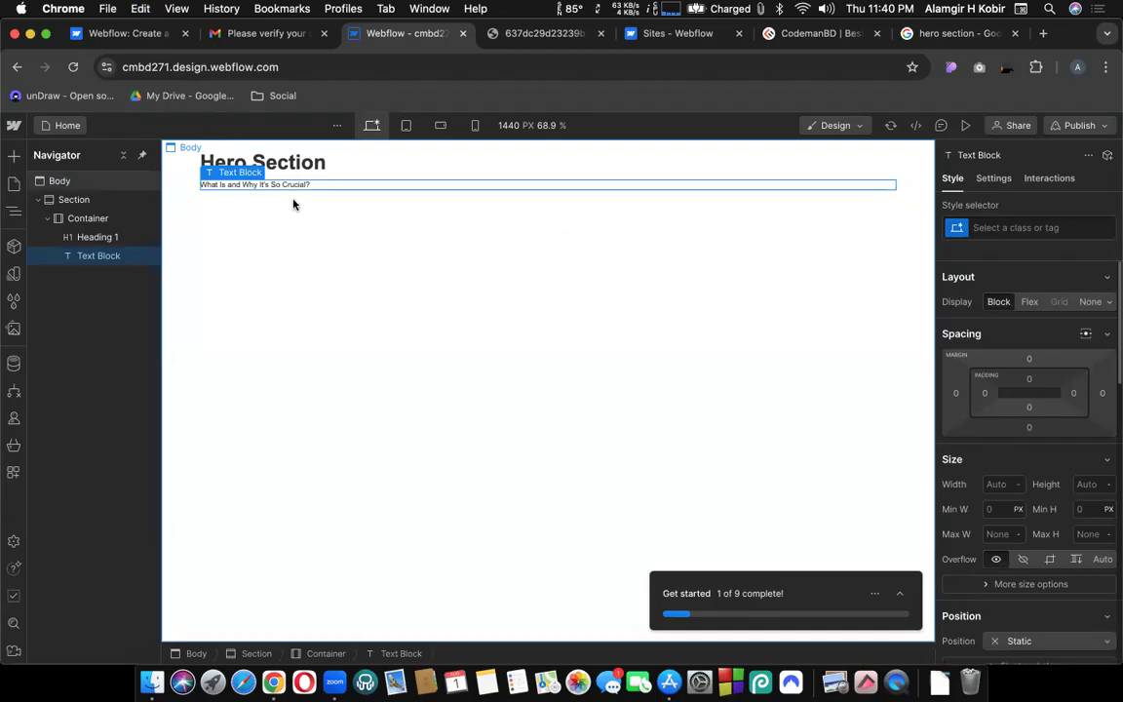
left_click(11, 159)
Add a Button below the subtitle text block and dismiss its link settings.
scroll(151, 399, "down", 2)
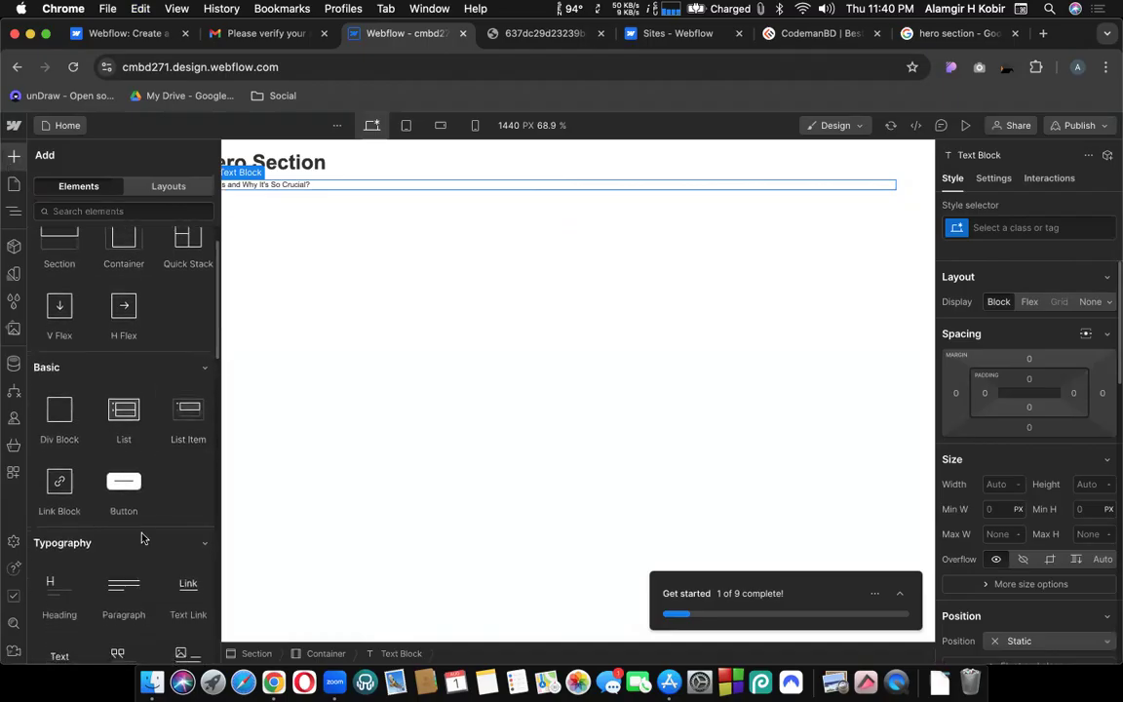
left_click_drag(123, 485, 283, 185)
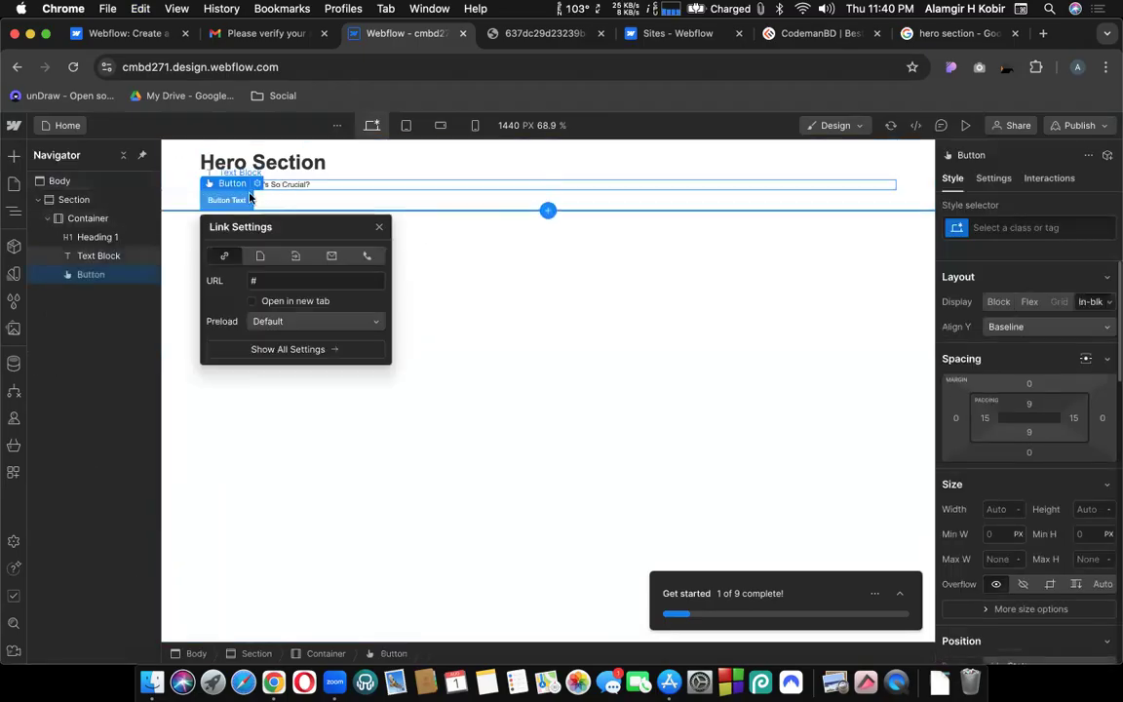
left_click_drag(301, 228, 453, 226)
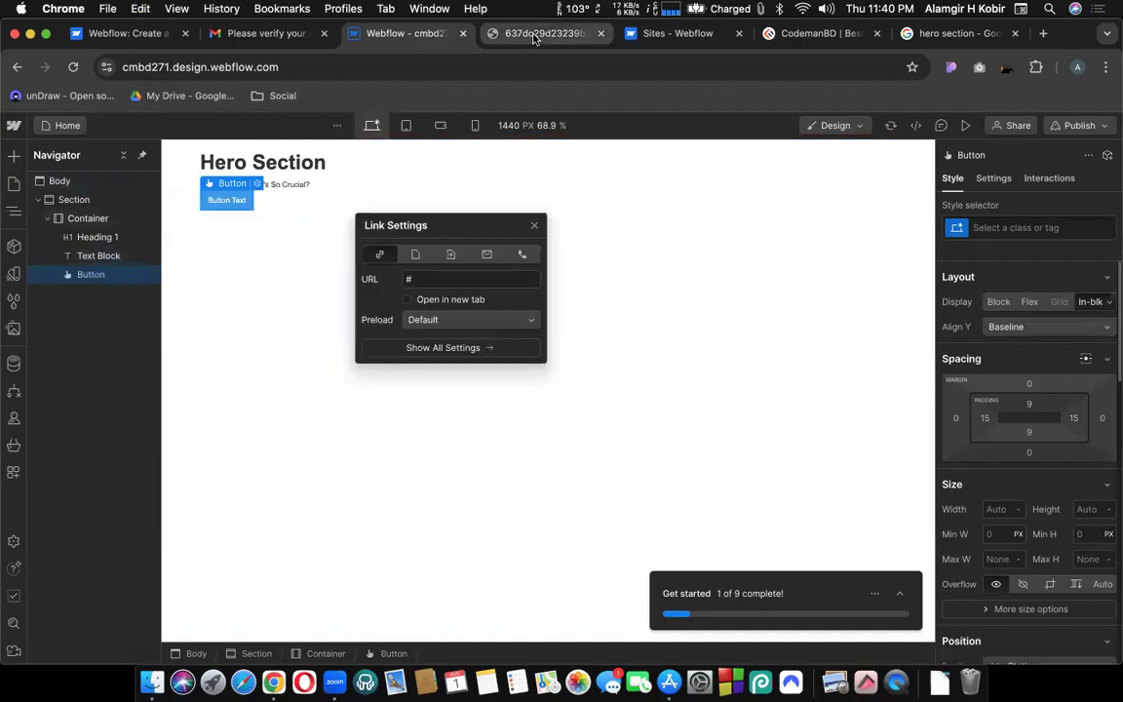
left_click(534, 33)
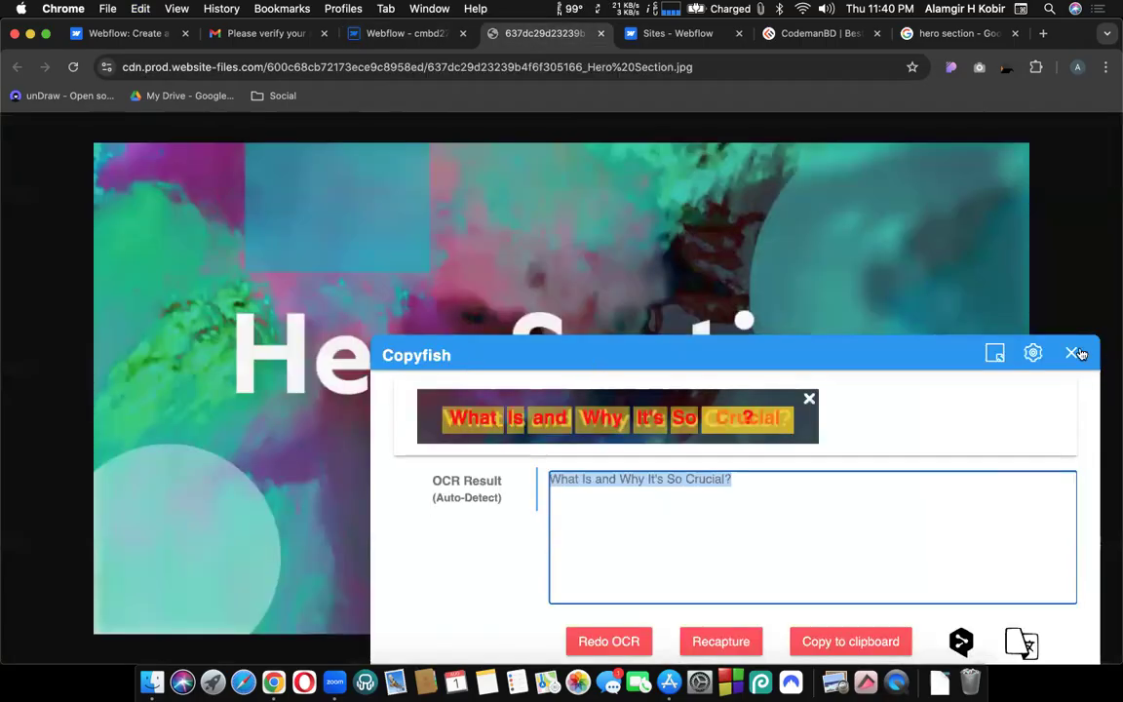
key("Escape")
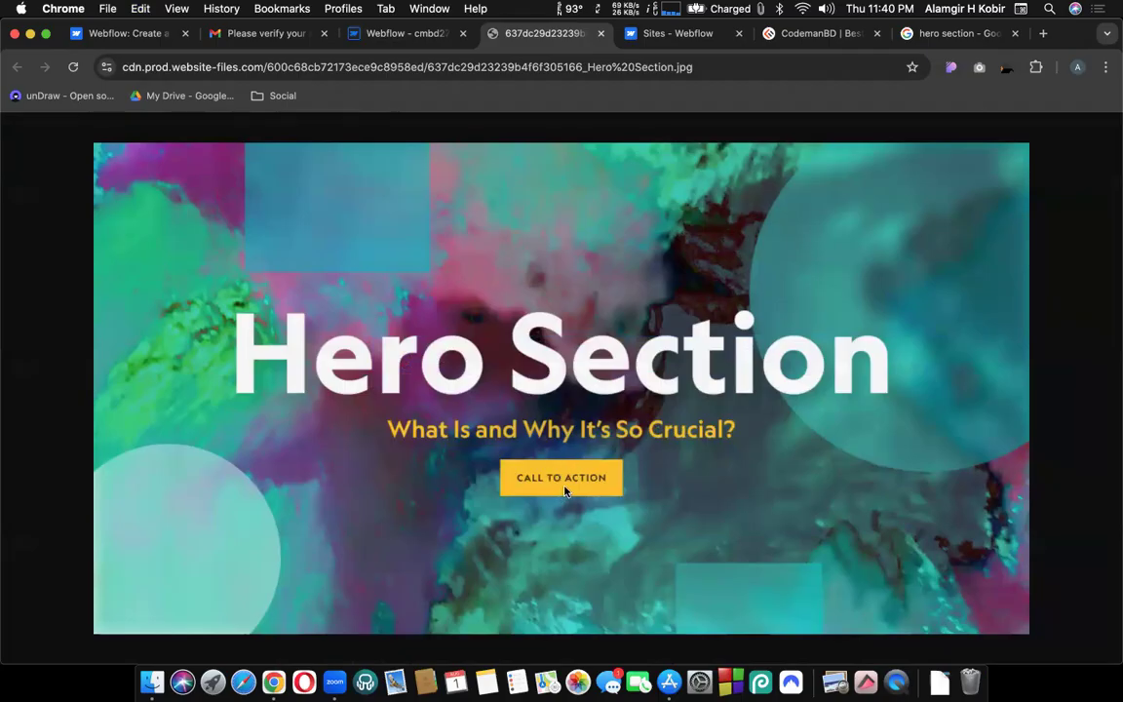
left_click(400, 33)
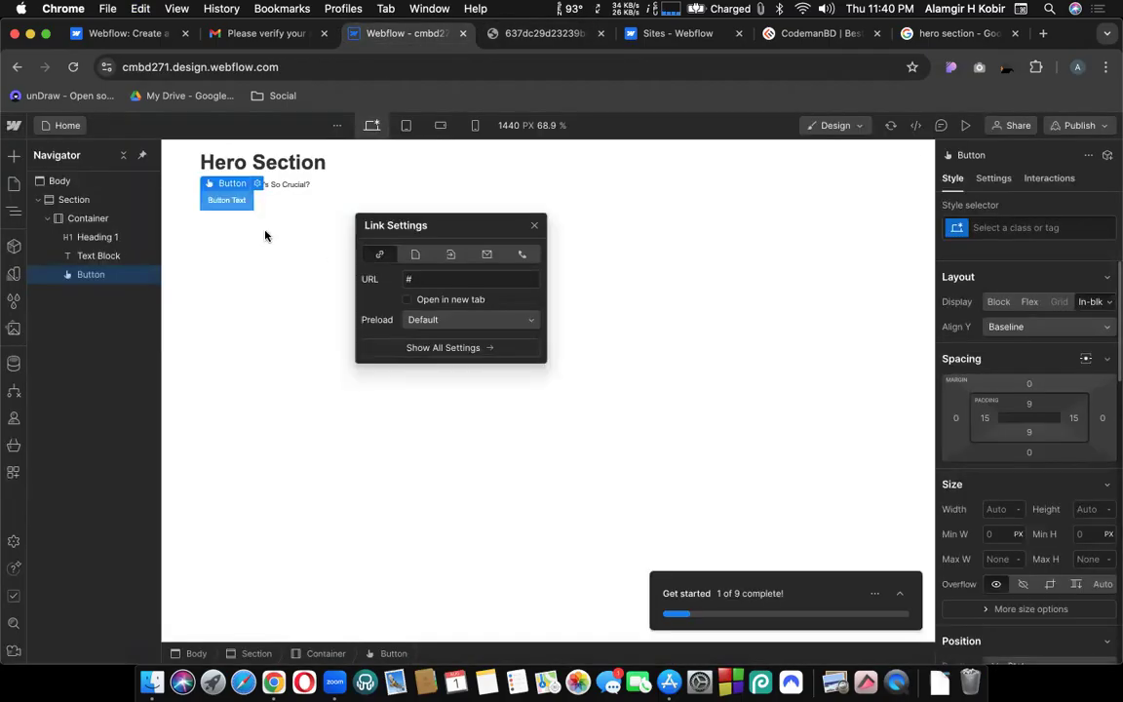
left_click(220, 199)
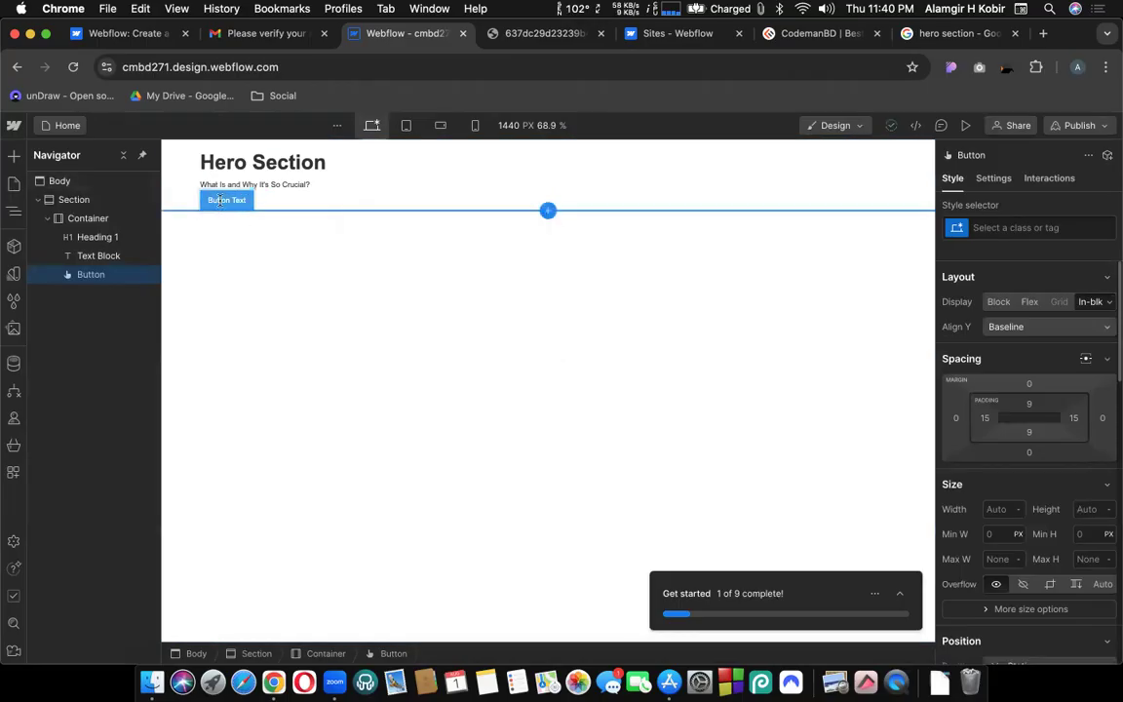
Label the button 'Call to action' and compare the hero elements against the reference image.
double_click(232, 200)
type("Call")
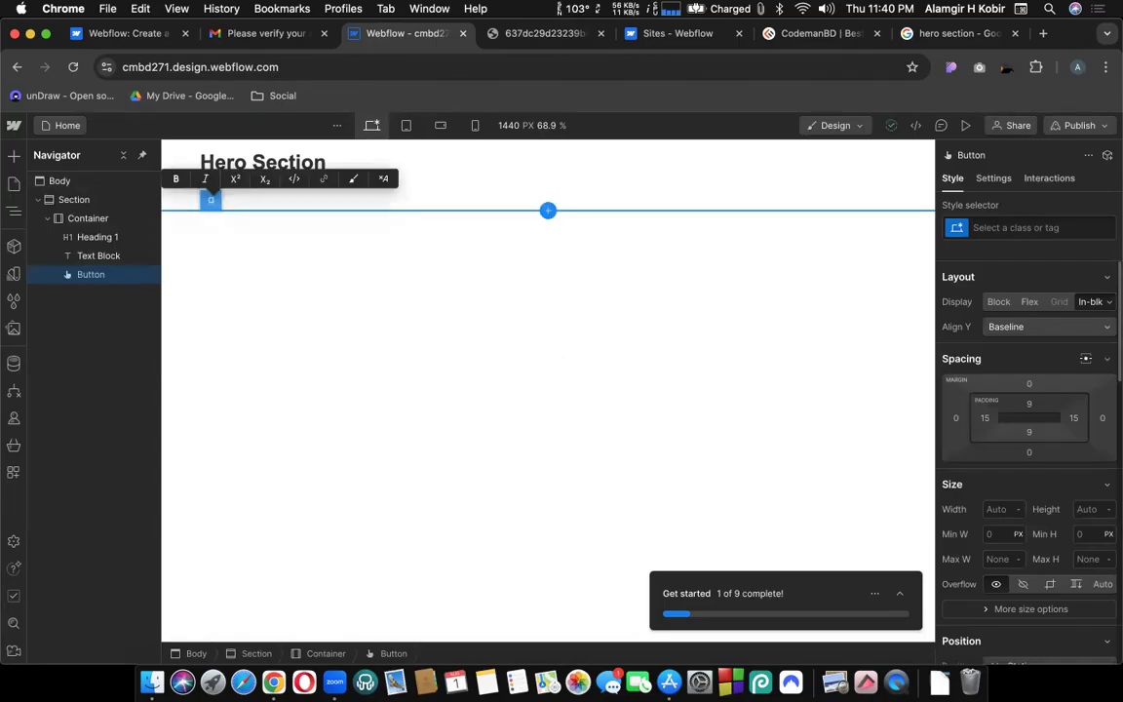
type(" Us")
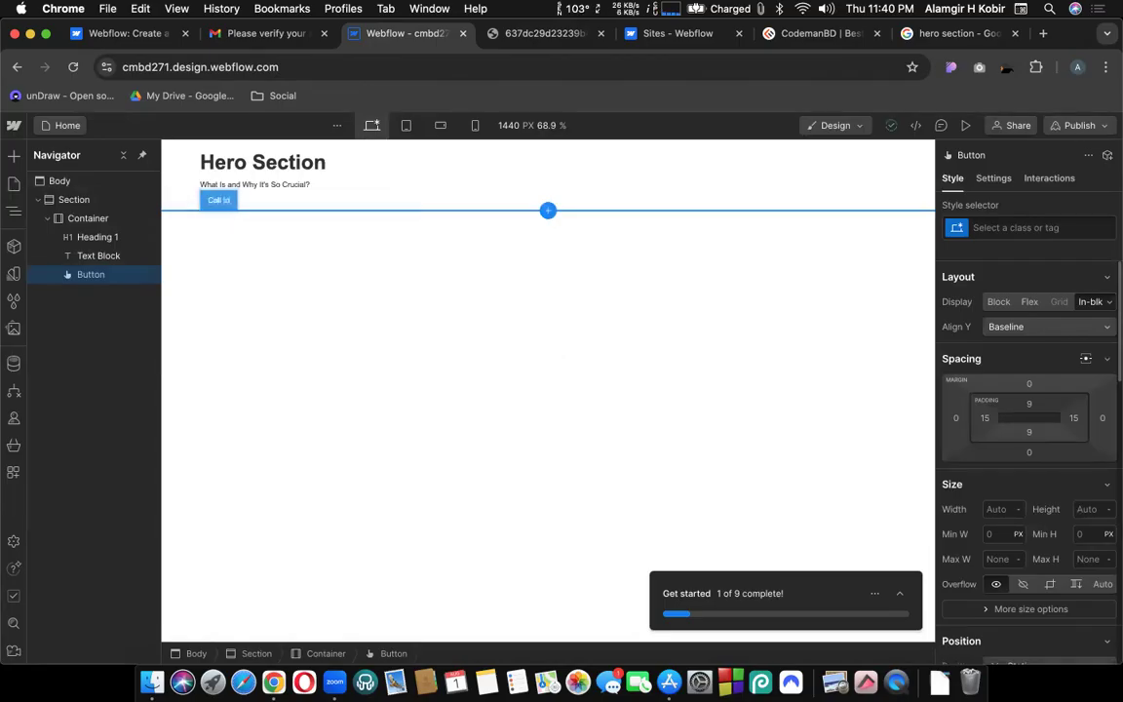
type("action")
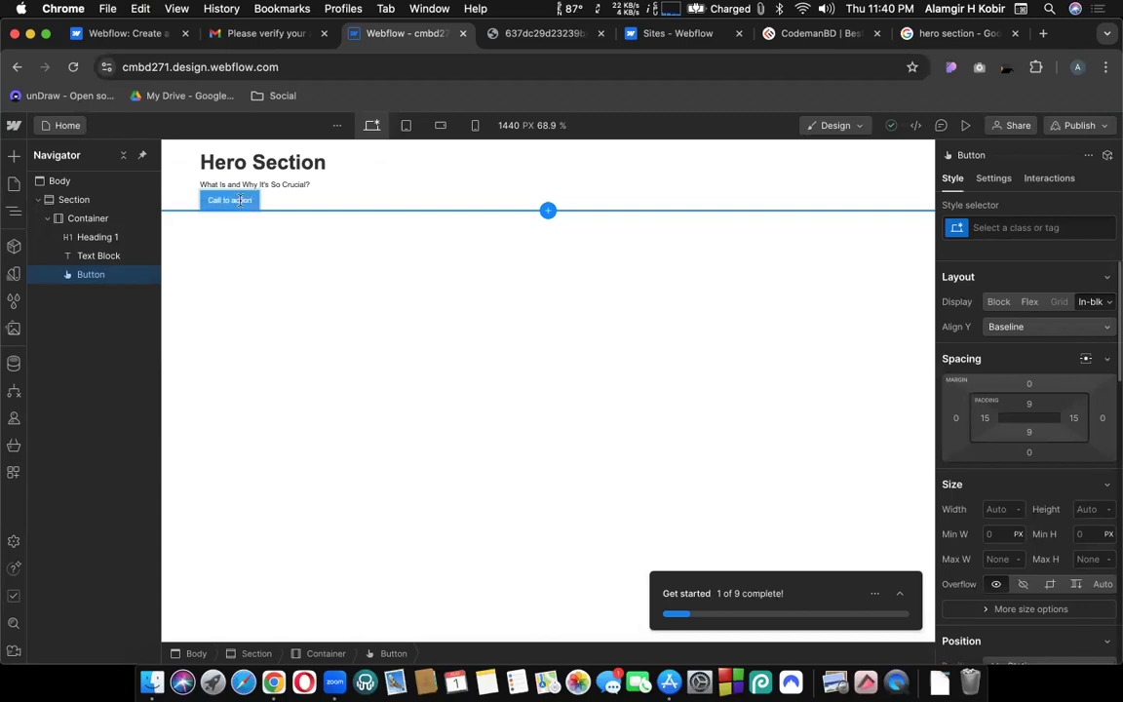
left_click(541, 33)
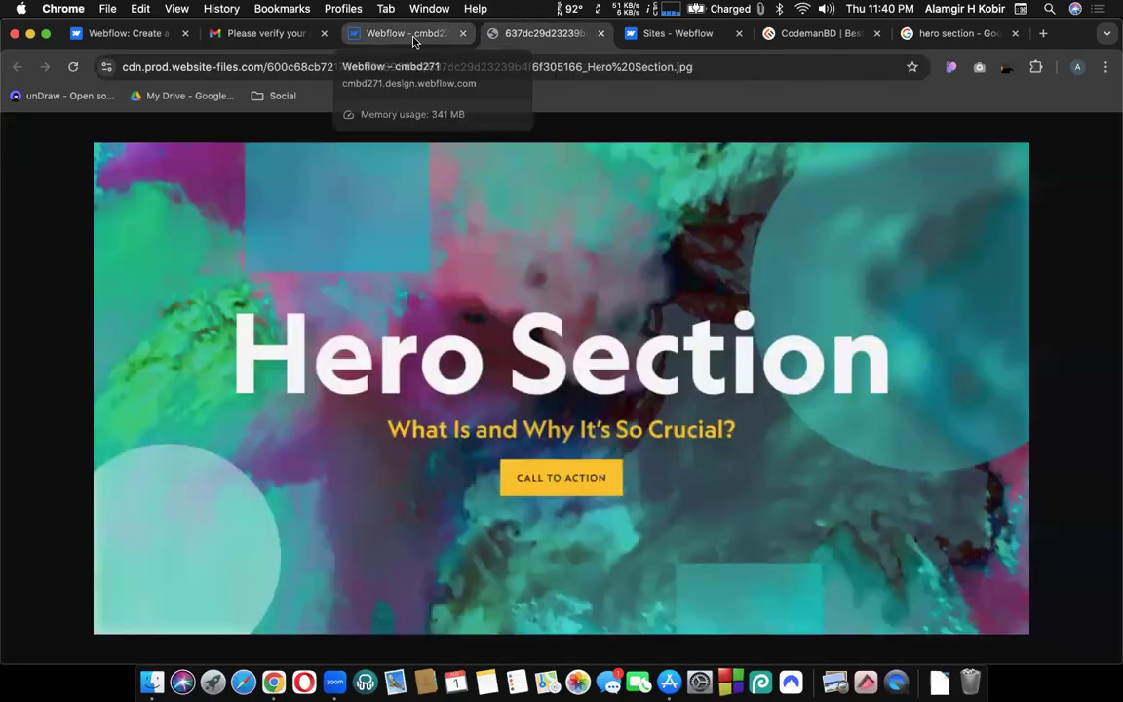
left_click(413, 37)
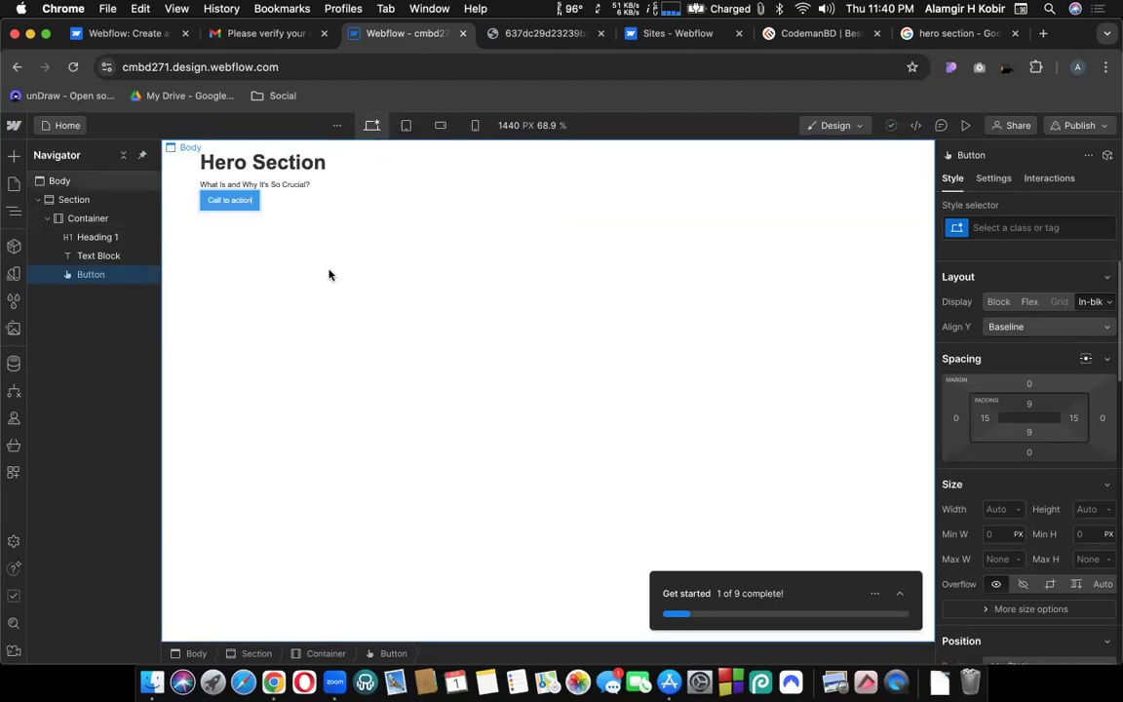
left_click(182, 177)
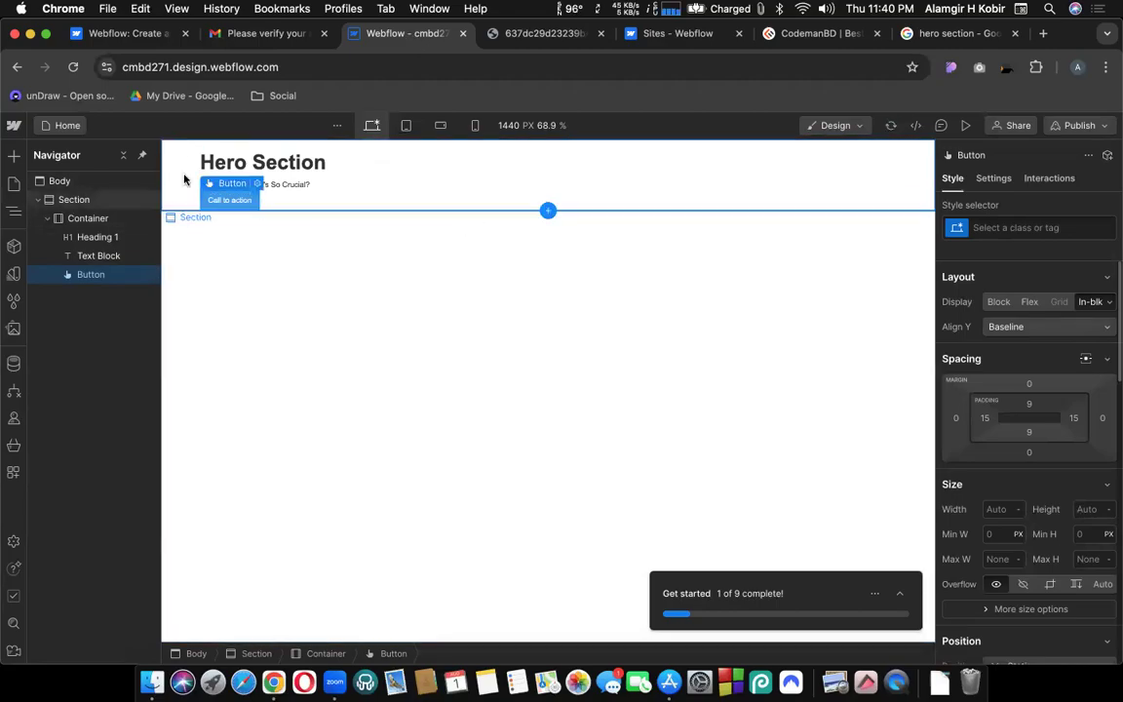
left_click(299, 184)
left_click(286, 161)
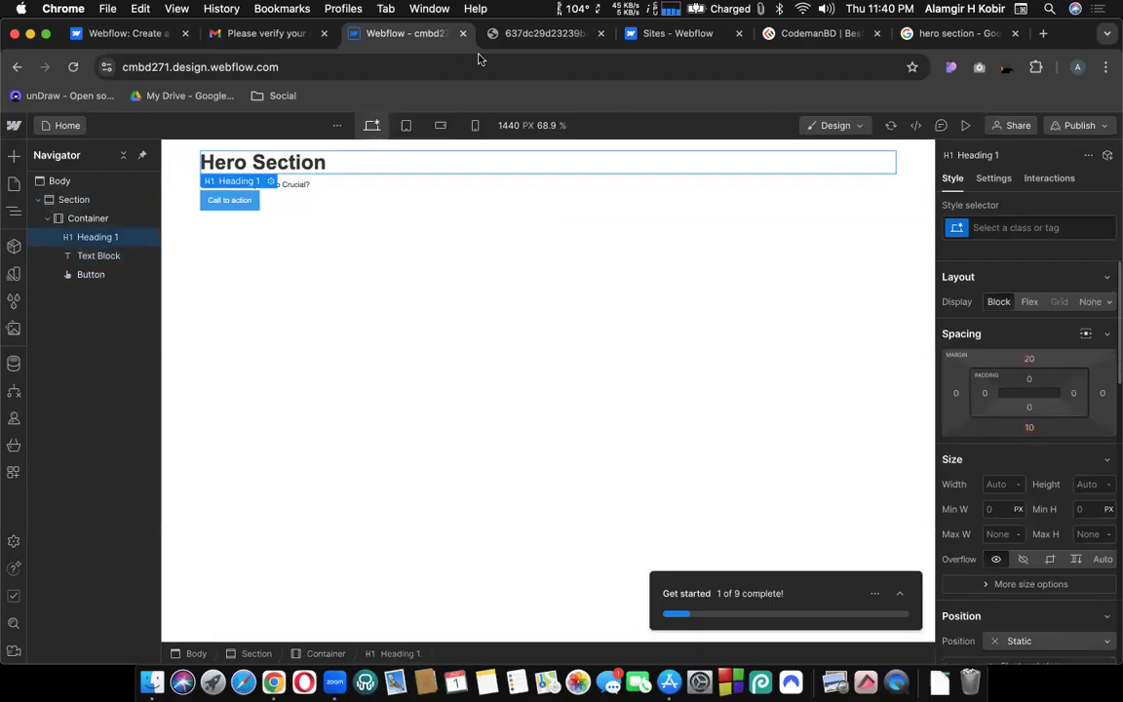
left_click(510, 37)
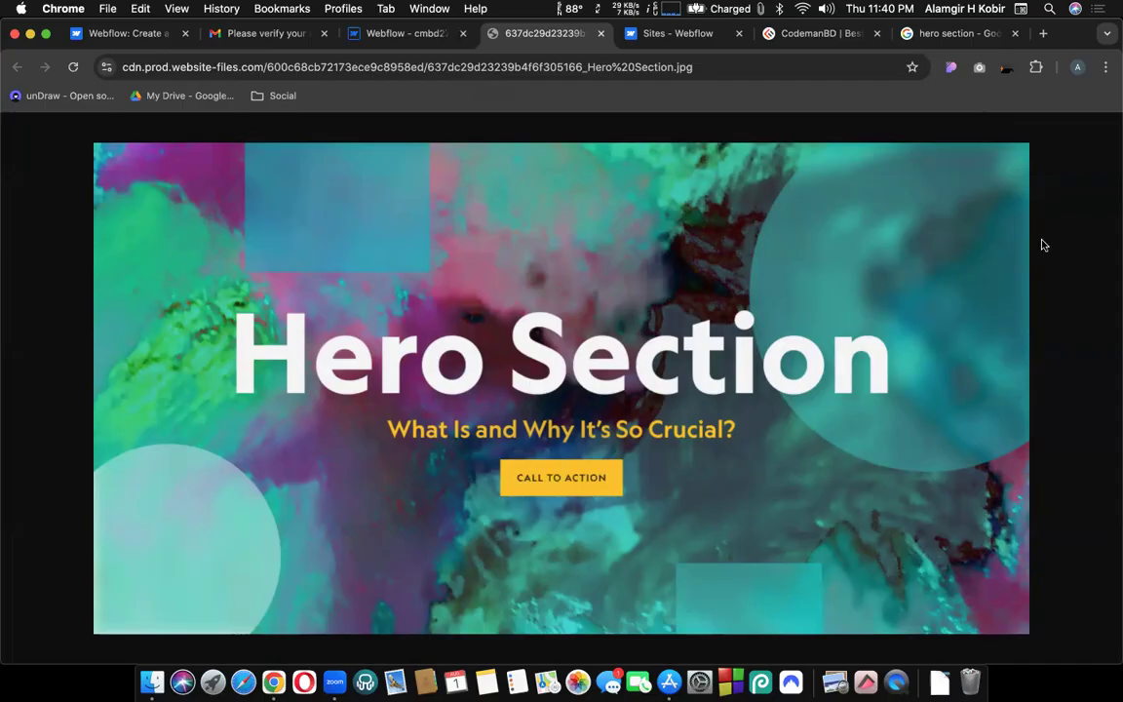
Search Google for 'creative bg for website' in a new tab beside the current one.
right_click(556, 39)
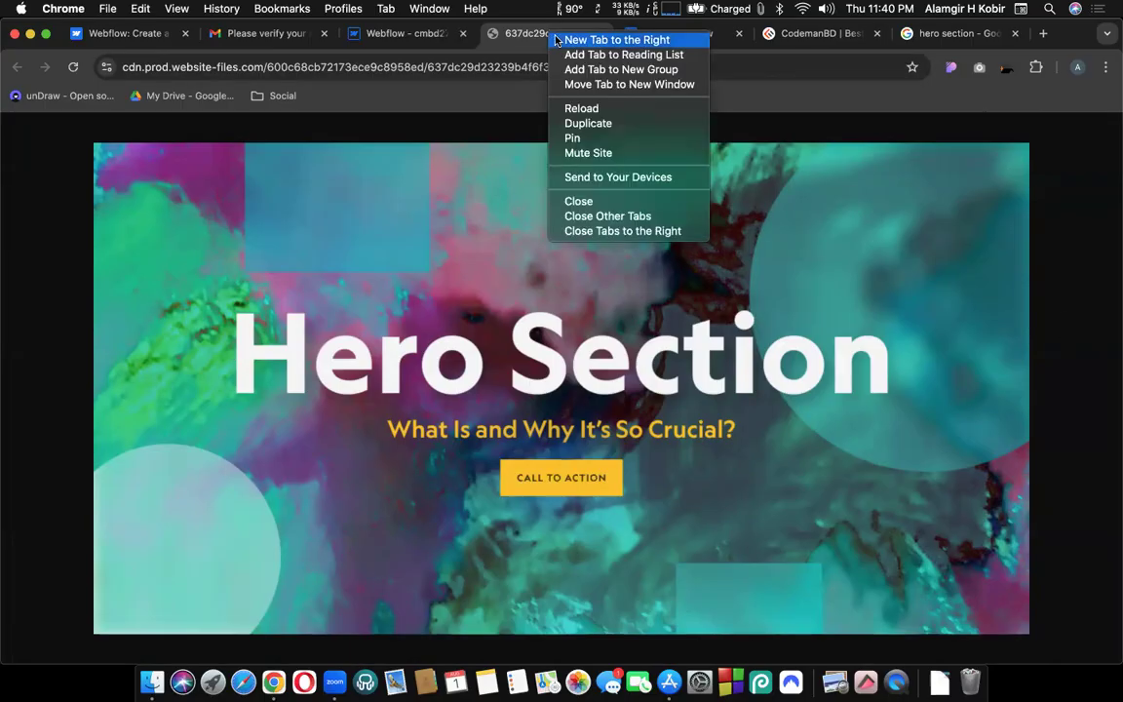
left_click(616, 40)
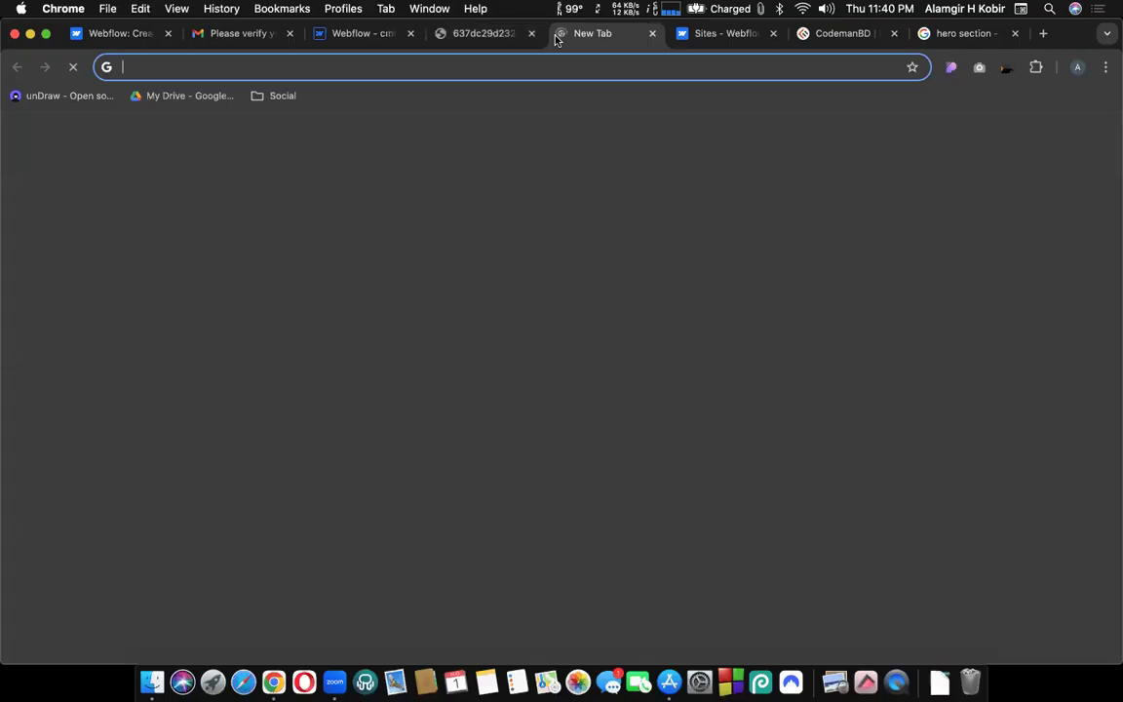
type("creative ")
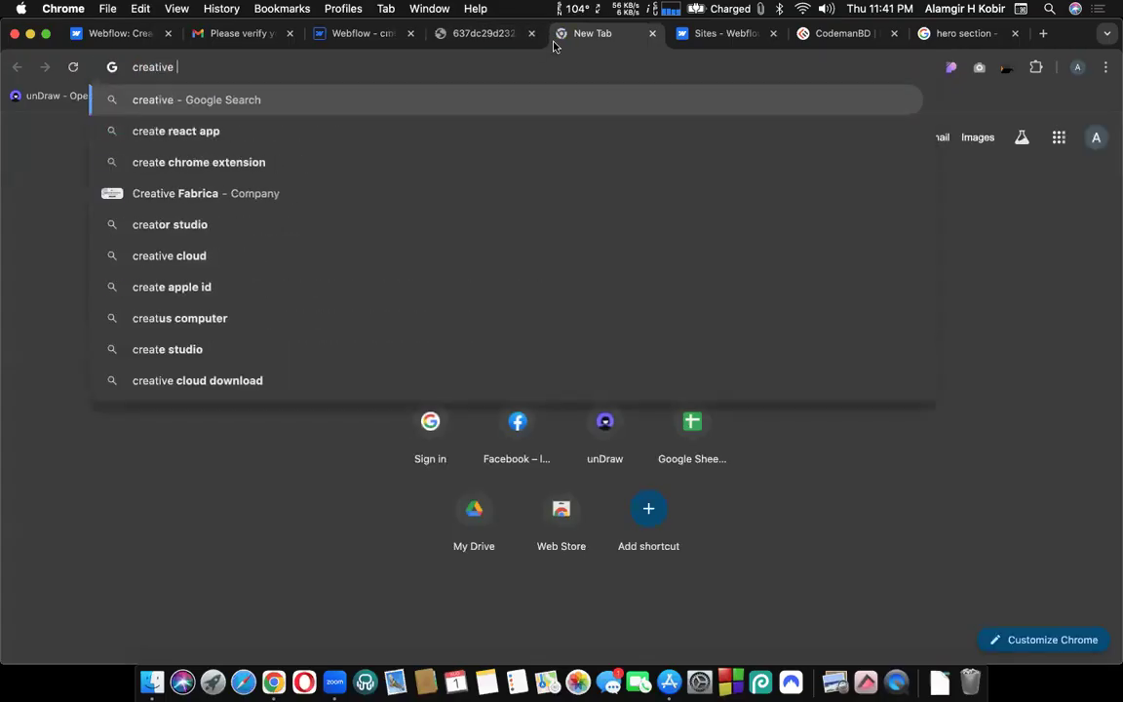
type("bg o")
key("BackSpace")
type("for website")
key("Return")
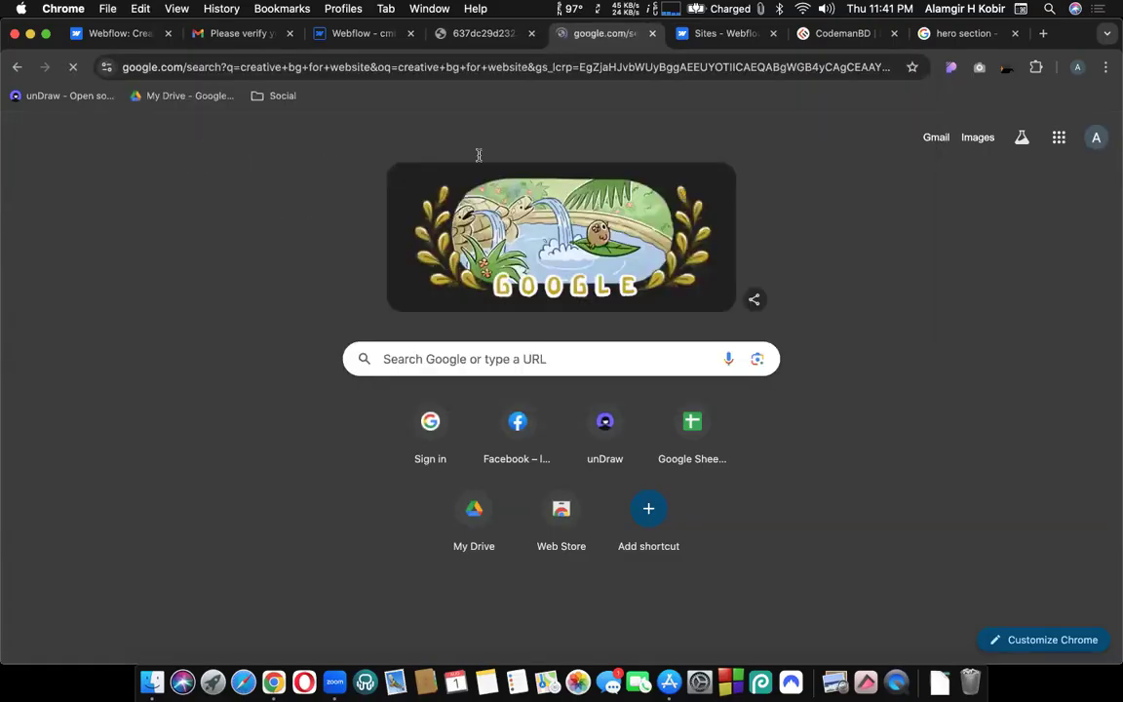
Switch to image results and preview the colourful circles and peach circles backgrounds.
left_click(189, 201)
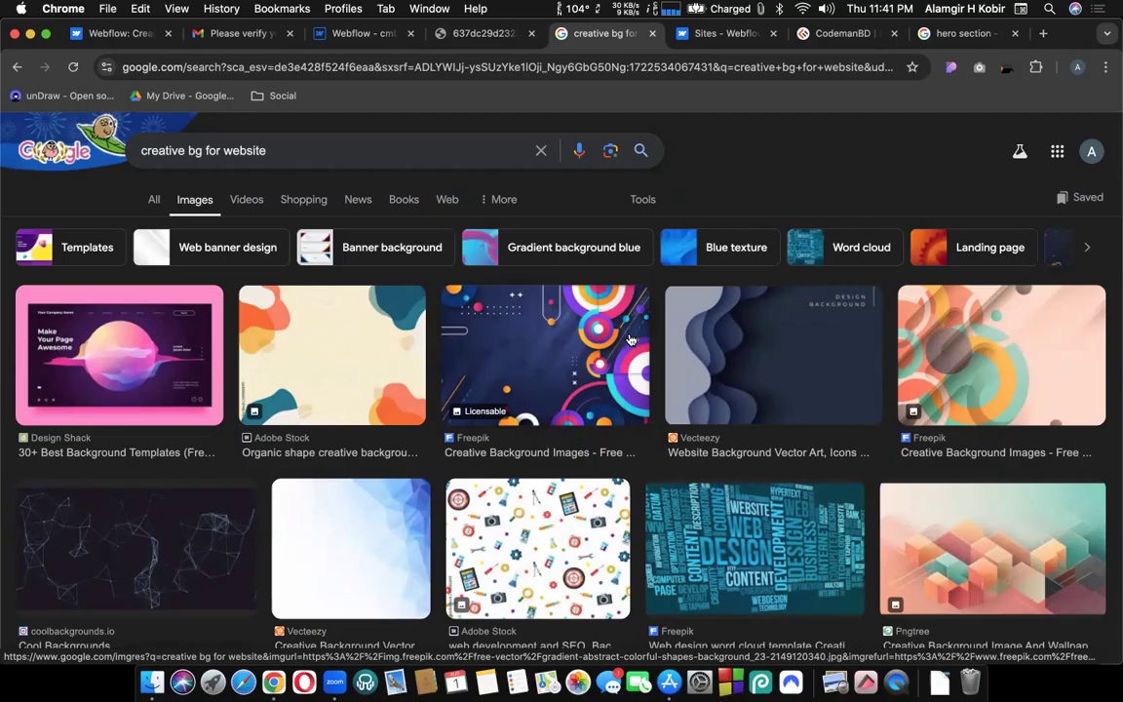
left_click(630, 339)
scroll(694, 351, "down", 1)
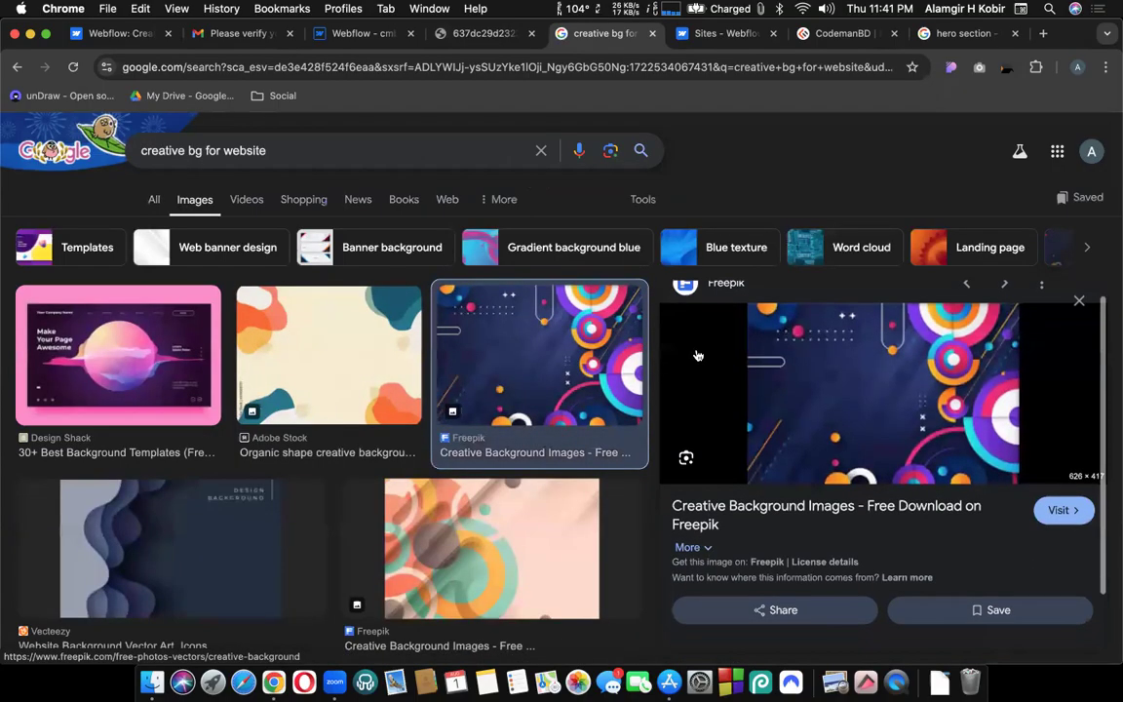
scroll(540, 400, "down", 3)
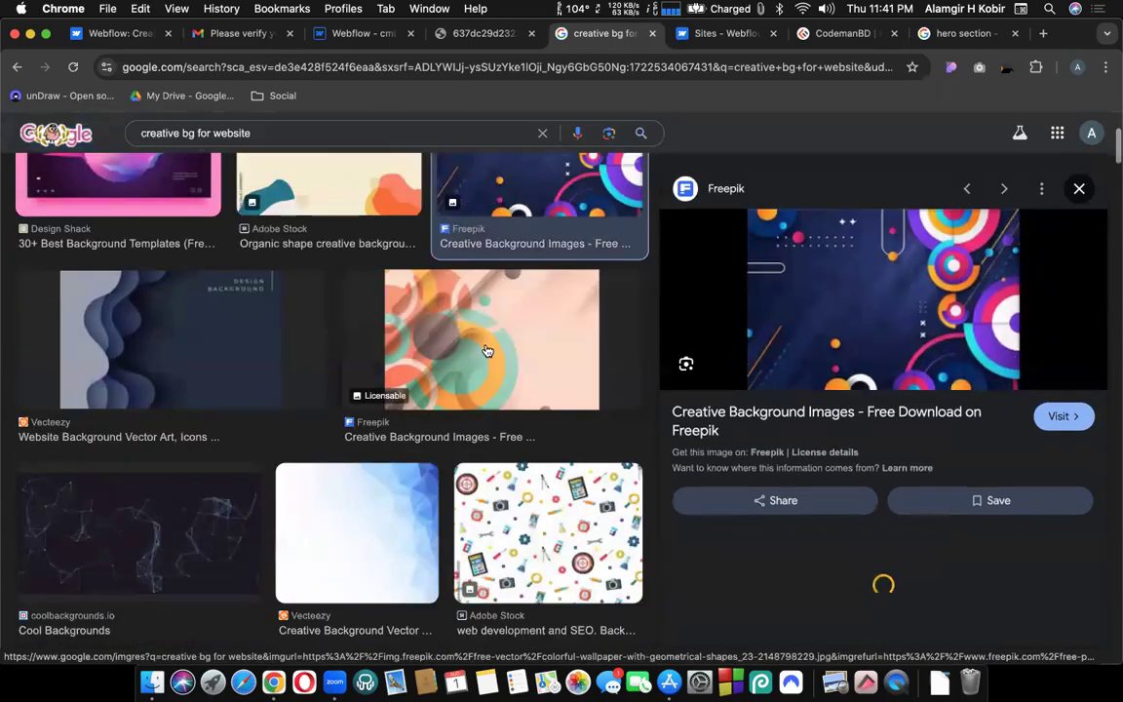
left_click(487, 351)
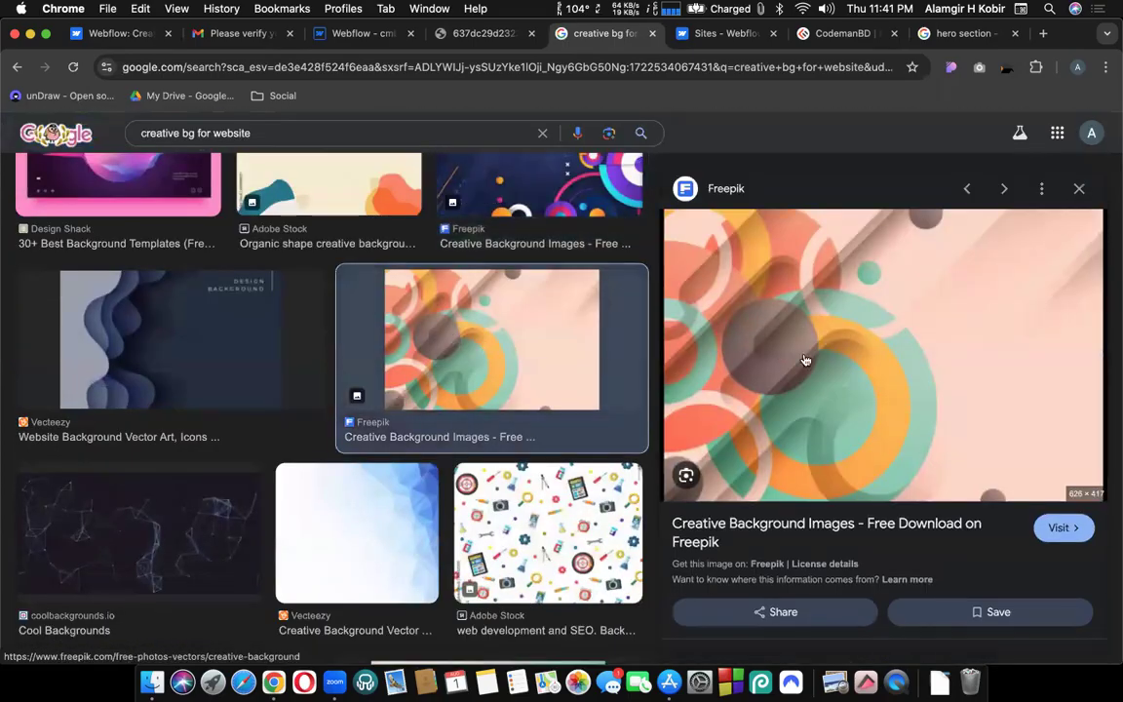
right_click(806, 359)
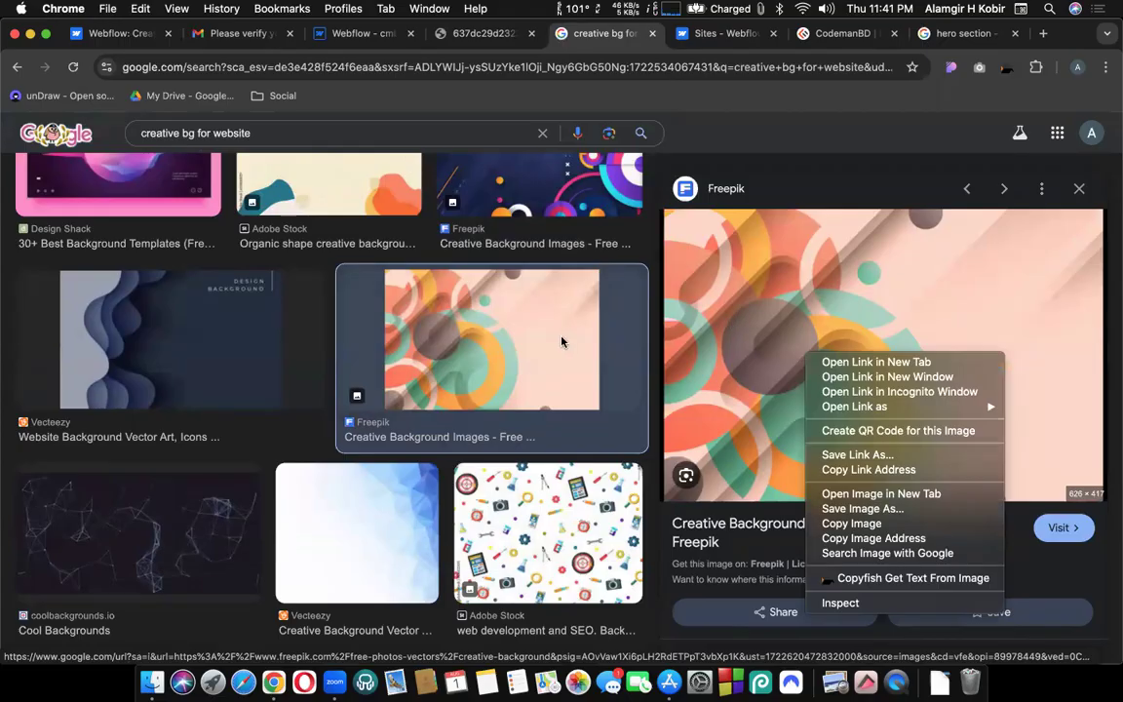
left_click(488, 341)
Preview the dark blue Vecteezy background further down the image results.
scroll(472, 342, "down", 1)
scroll(472, 341, "down", 5)
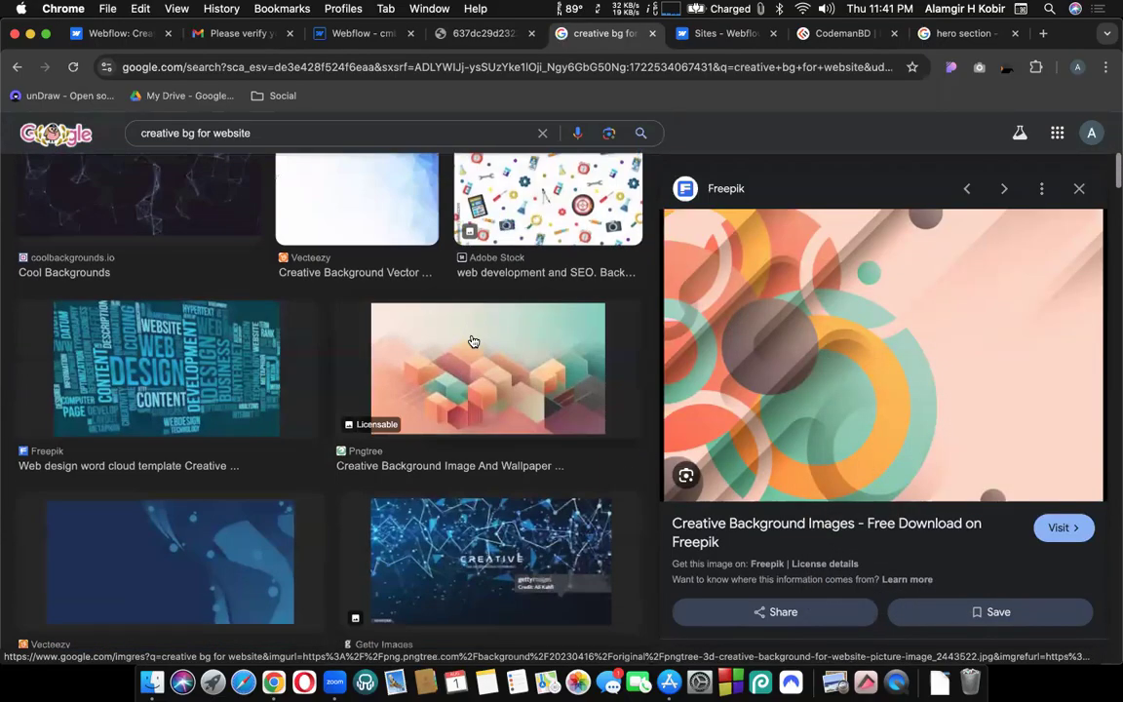
scroll(472, 341, "down", 4)
scroll(472, 342, "down", 1)
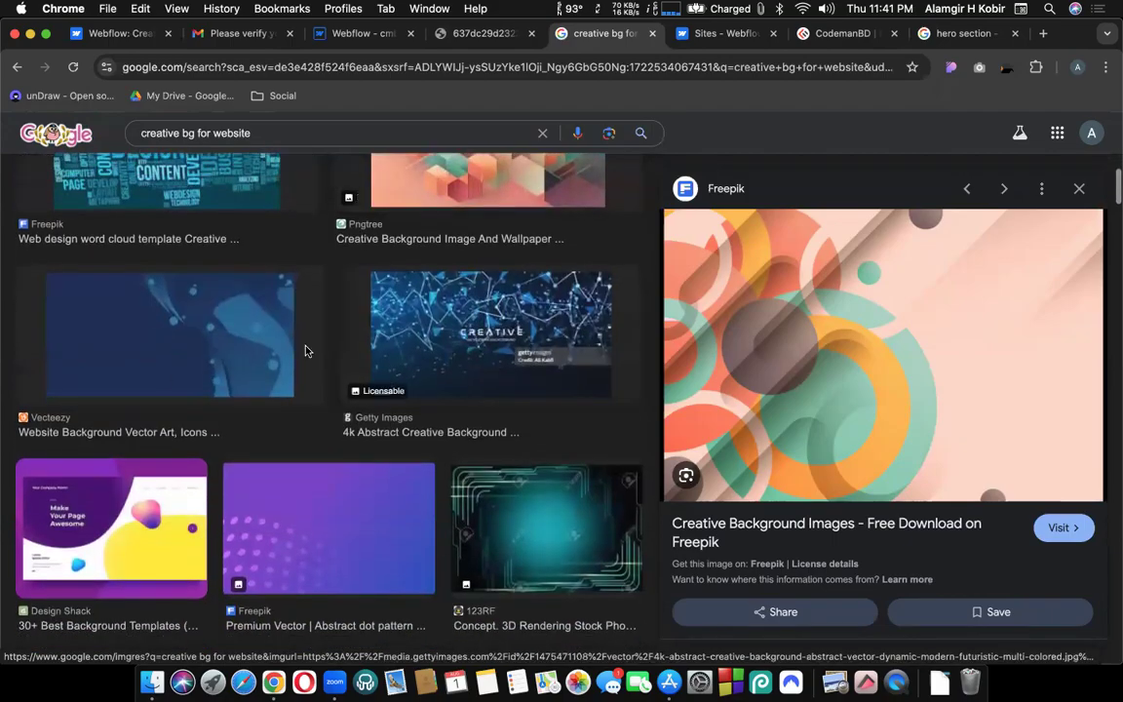
left_click(164, 377)
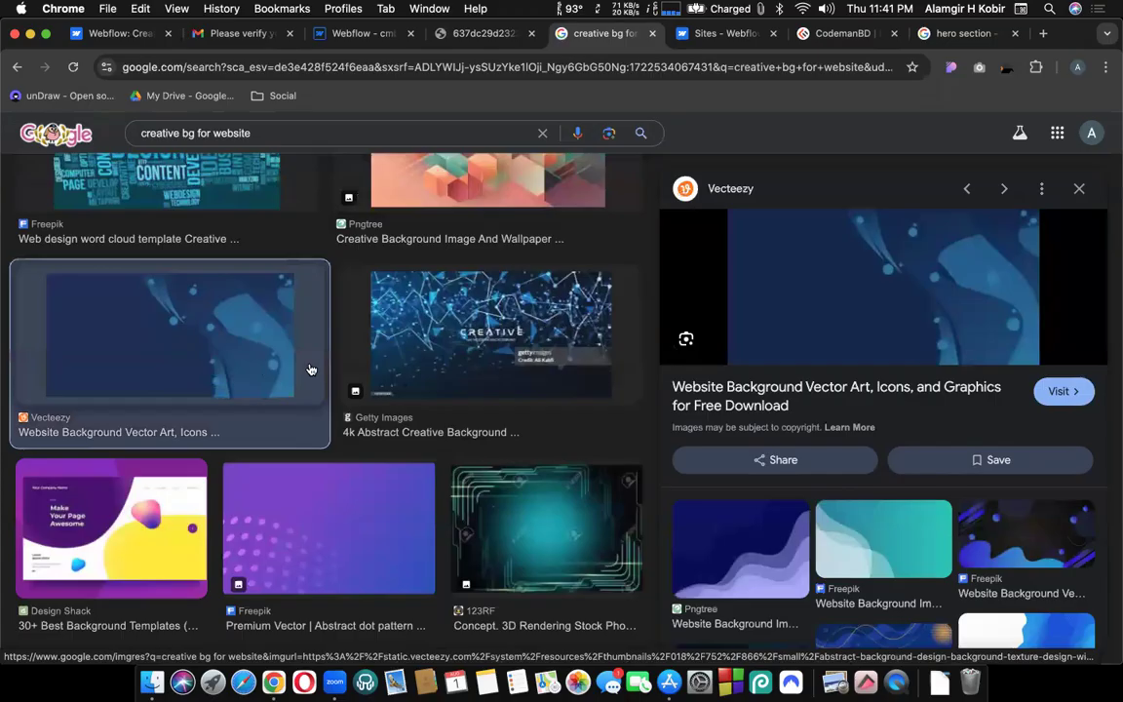
scroll(311, 369, "down", 2)
scroll(405, 381, "down", 5)
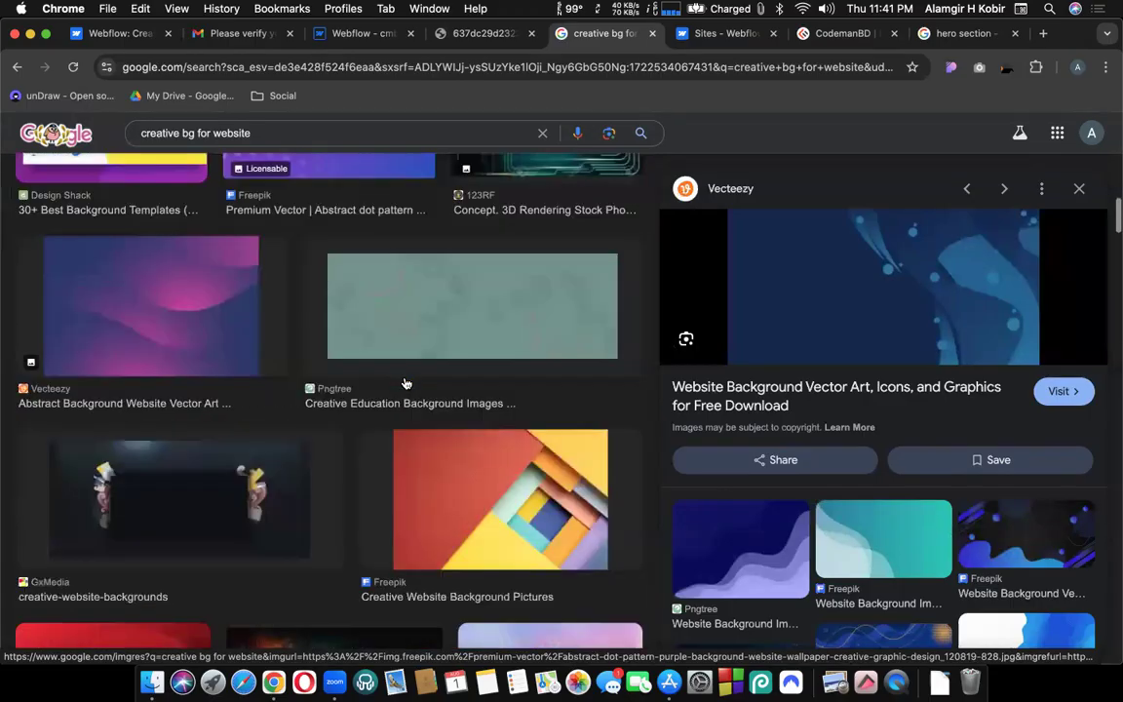
scroll(405, 382, "down", 2)
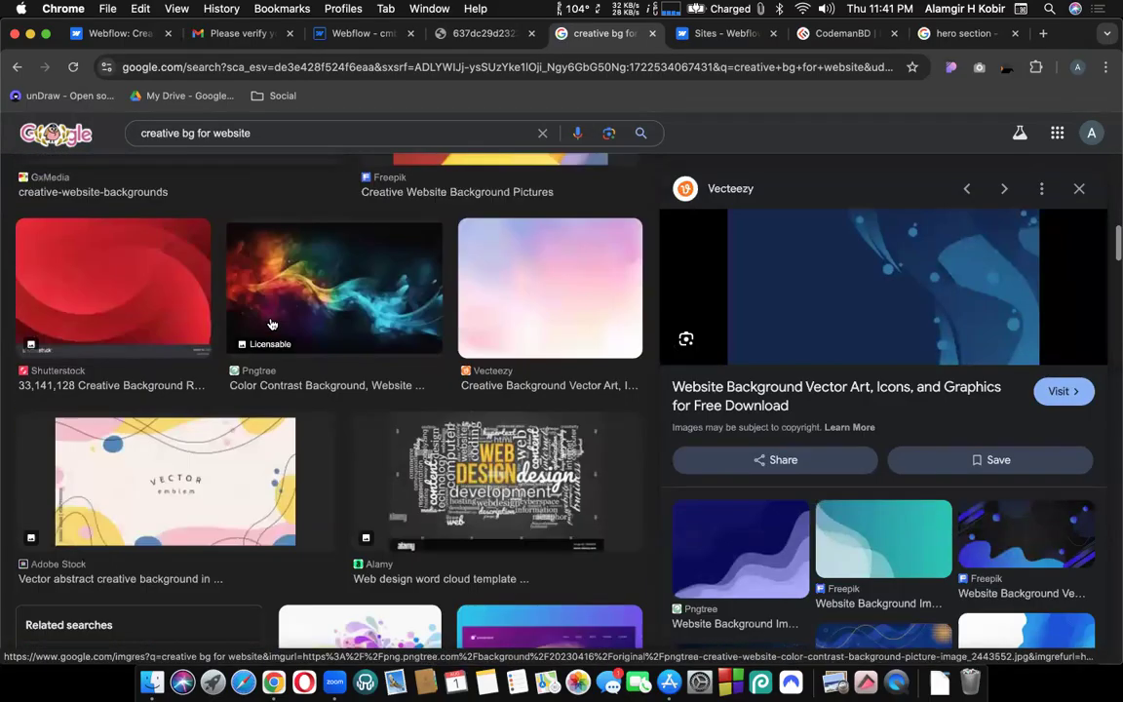
Save the colourful smoke-wave Pngtree background as a JPG to Downloads.
left_click(368, 315)
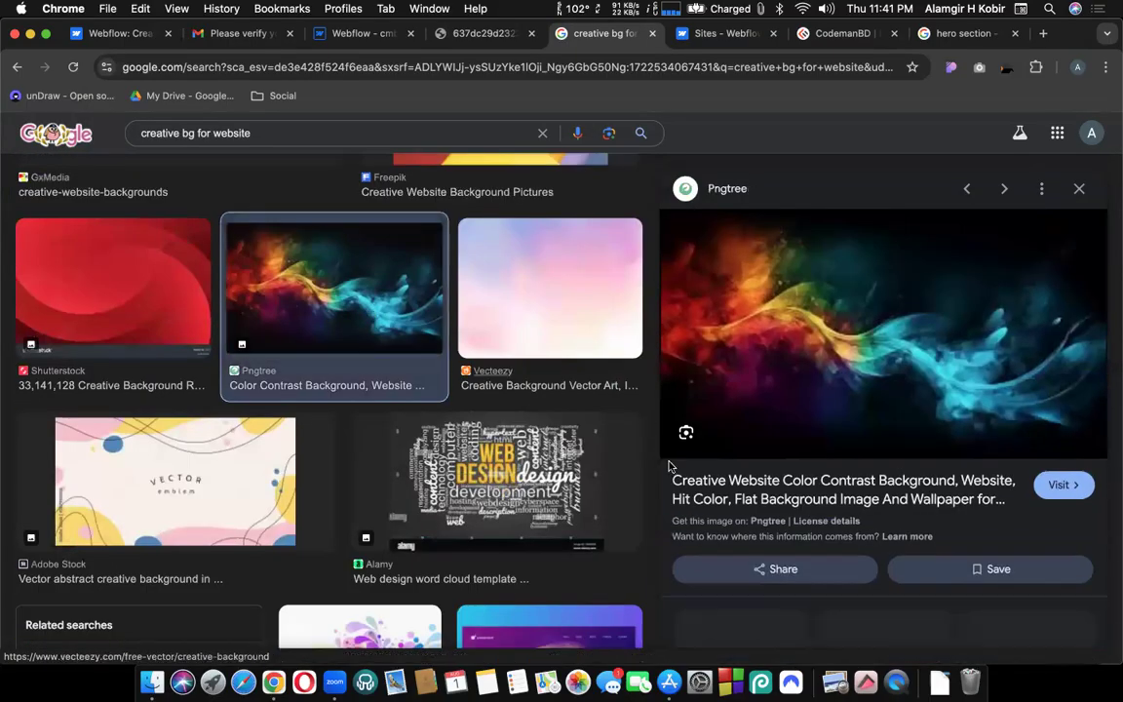
right_click(865, 296)
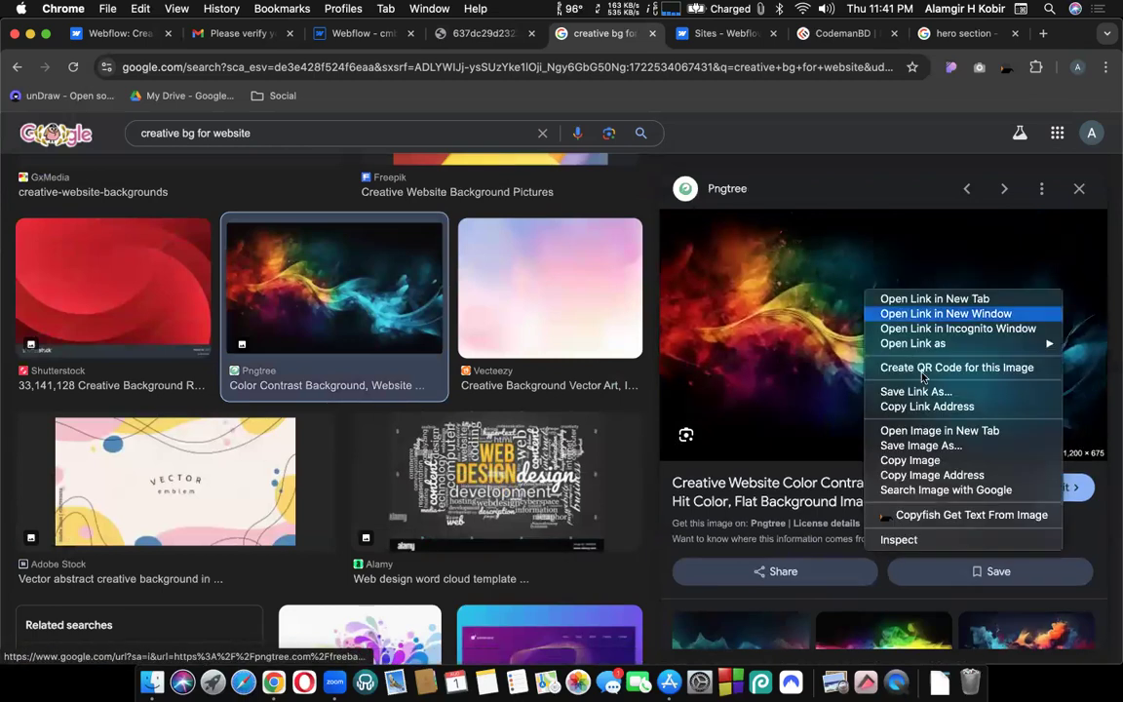
left_click(820, 382)
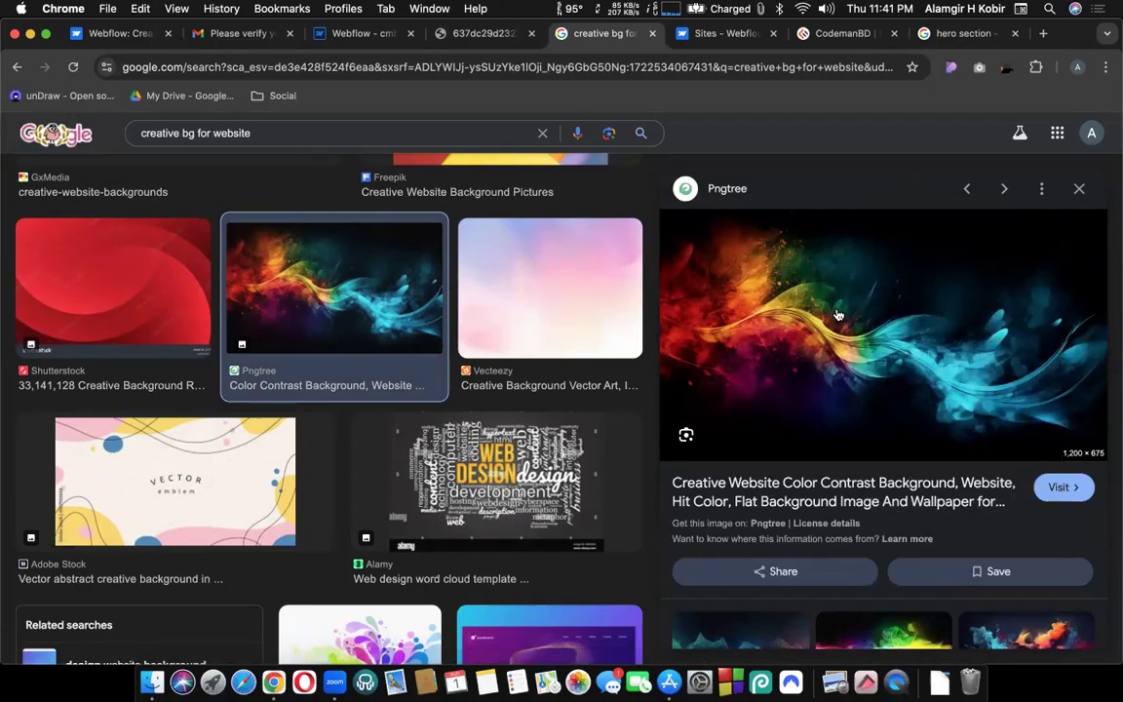
right_click(835, 314)
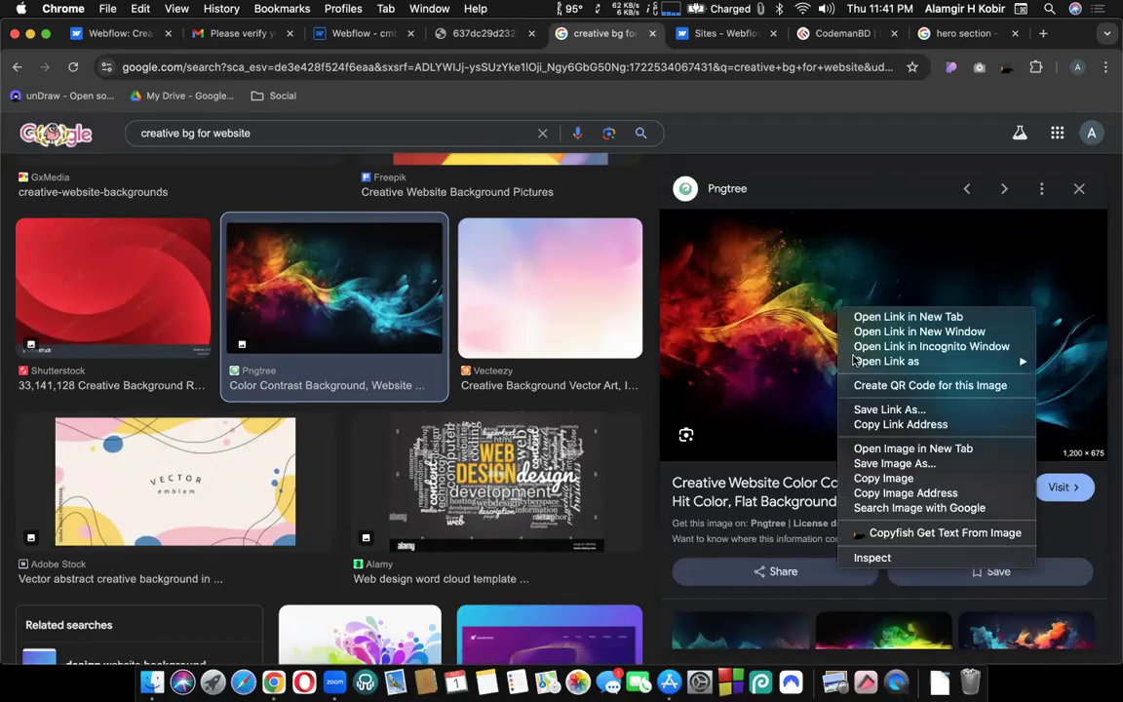
left_click(883, 464)
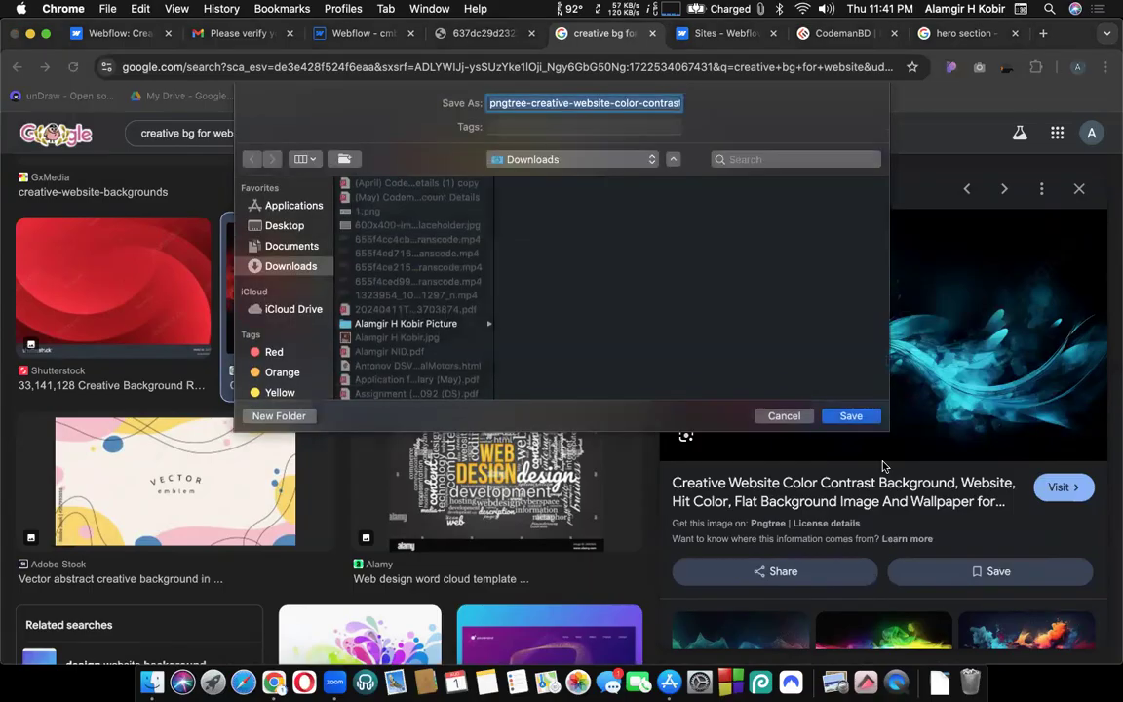
key("Return")
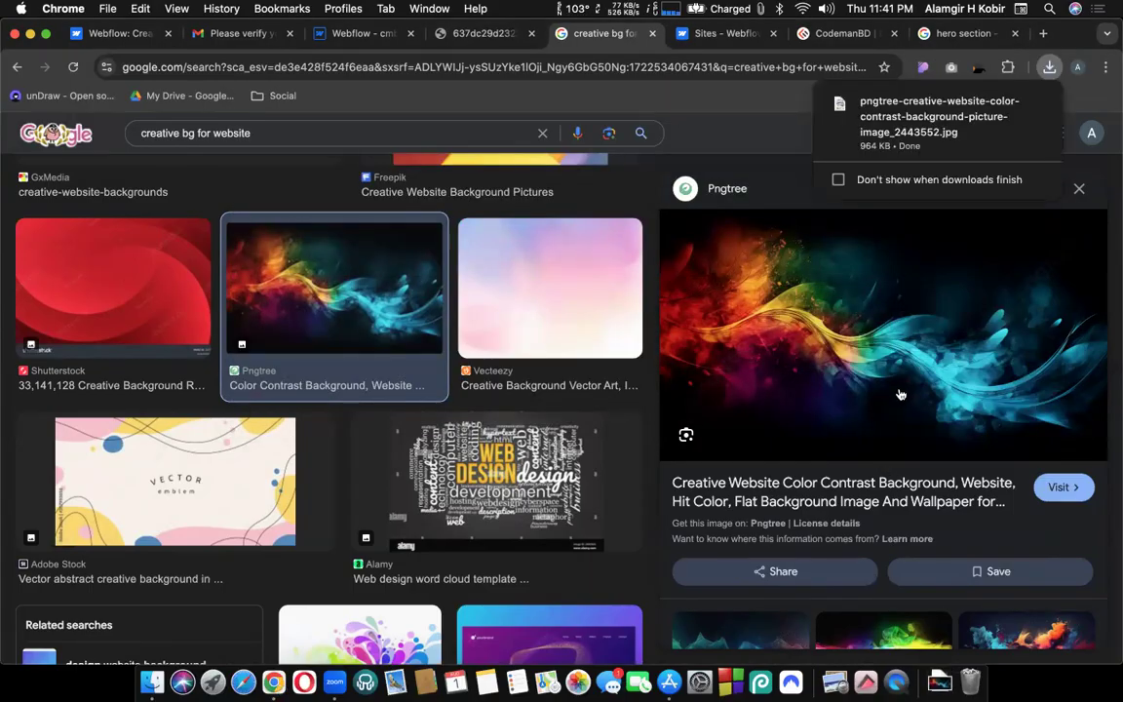
left_click(353, 35)
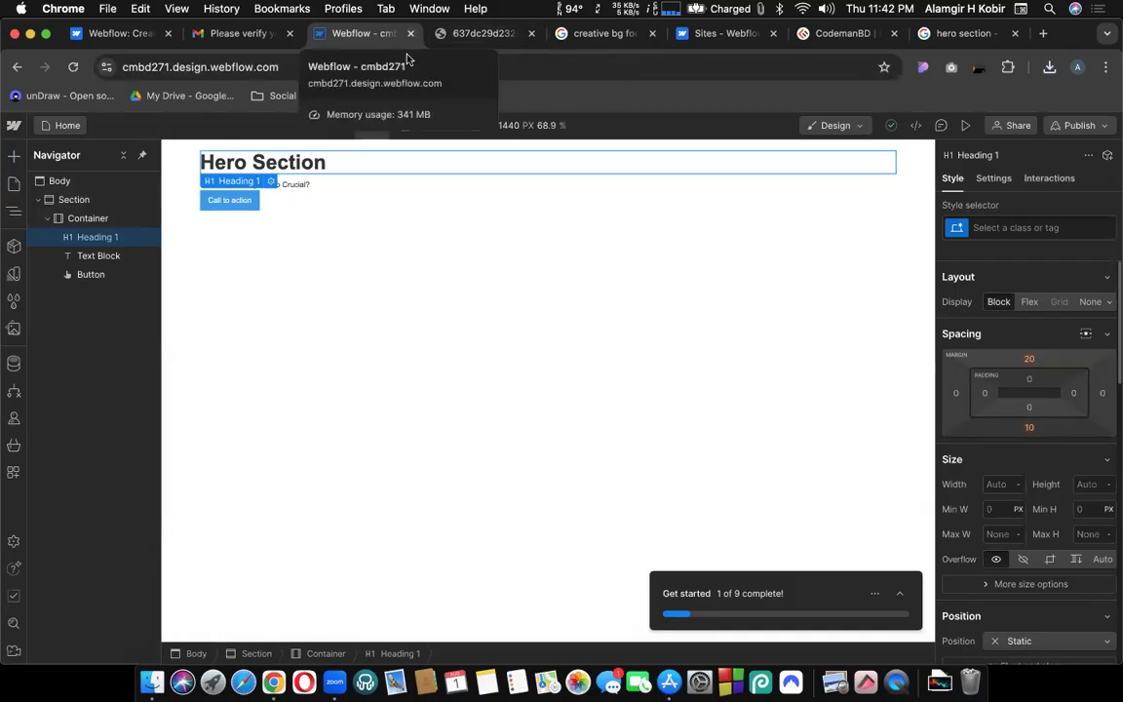
left_click(175, 167)
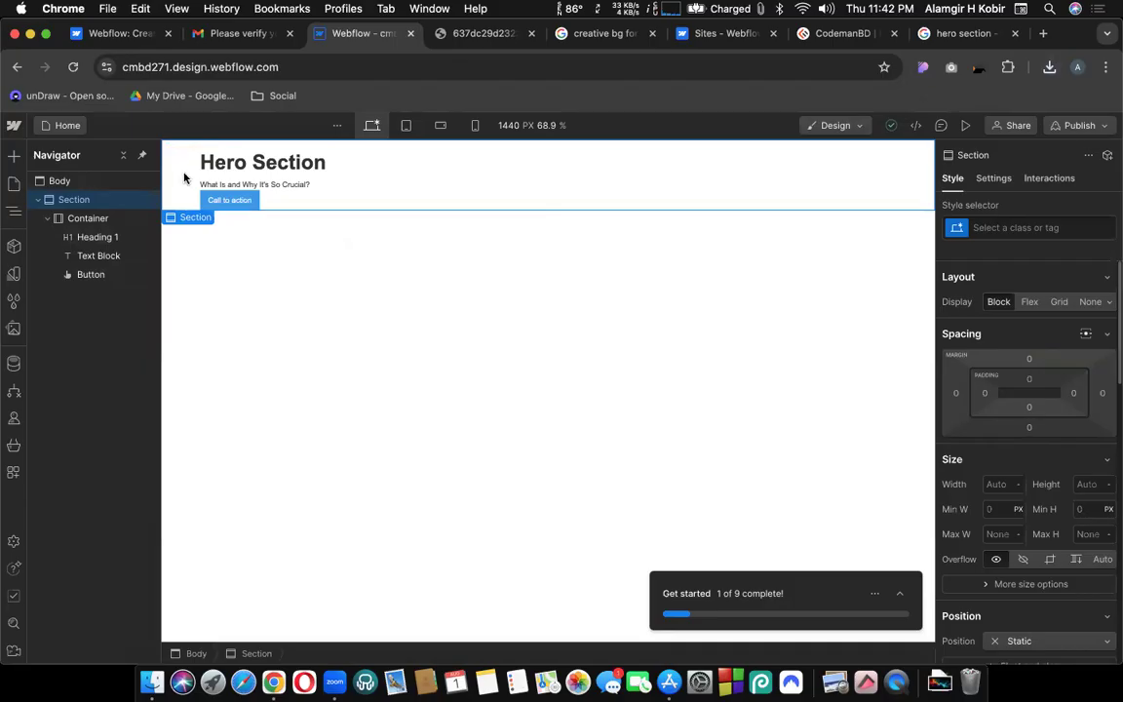
scroll(978, 353, "down", 2)
scroll(979, 353, "down", 12)
scroll(979, 353, "down", 7)
scroll(979, 353, "up", 4)
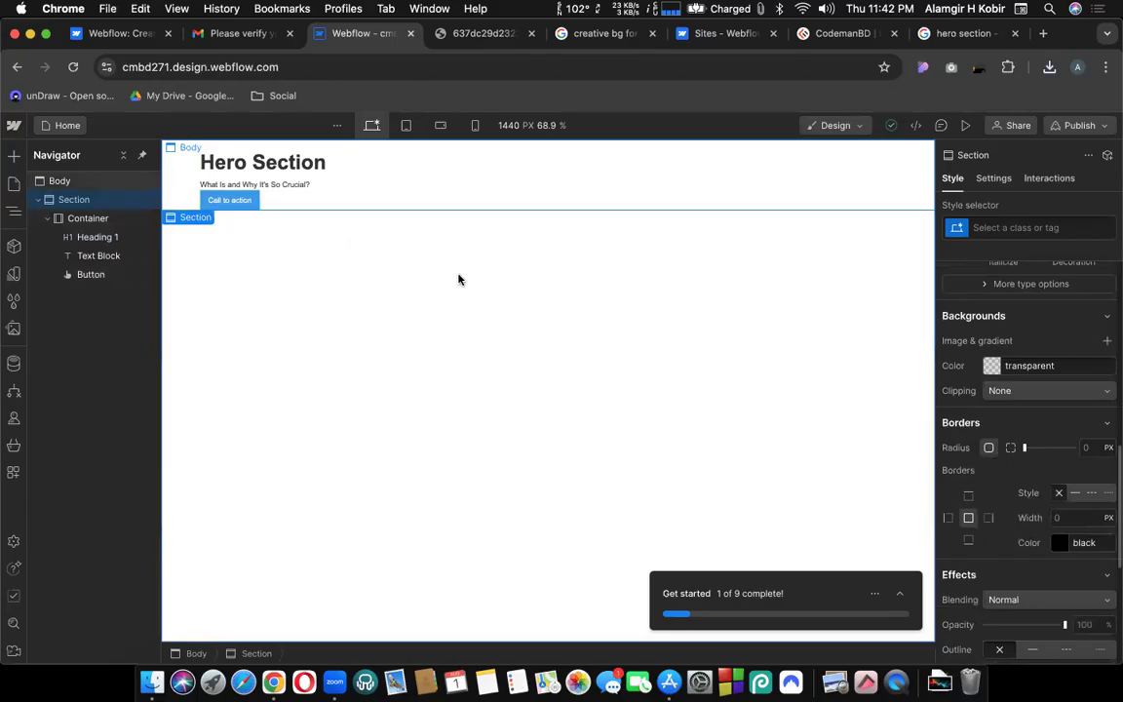
left_click(384, 211)
left_click(313, 162)
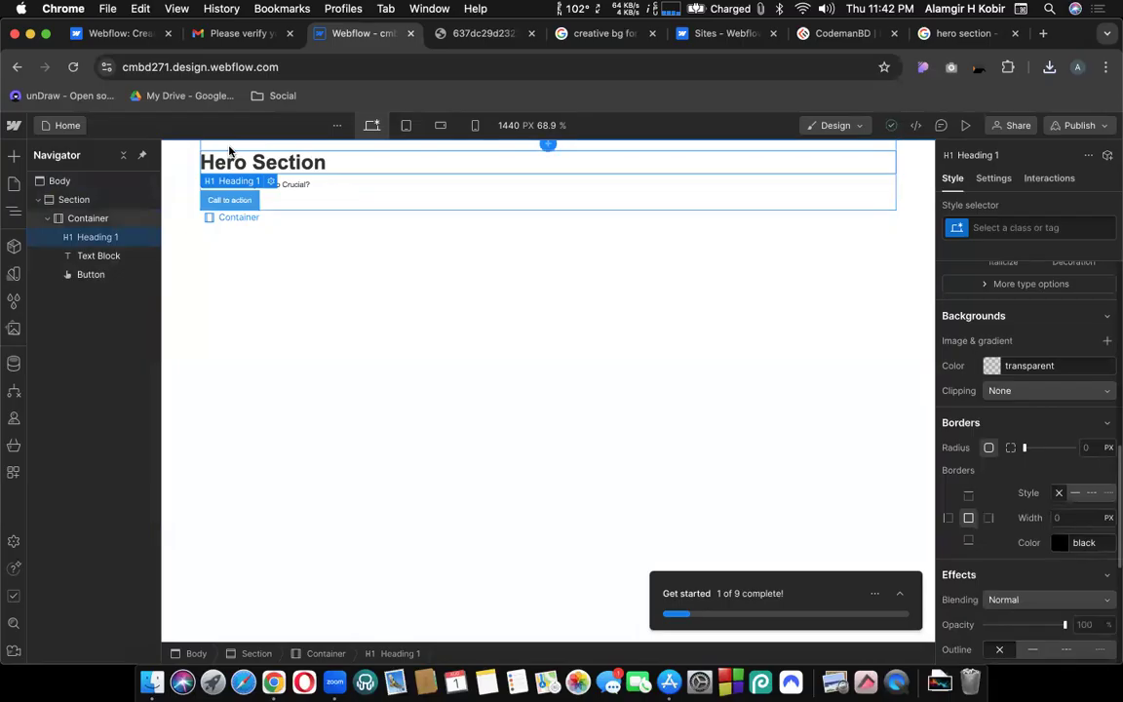
left_click(230, 148)
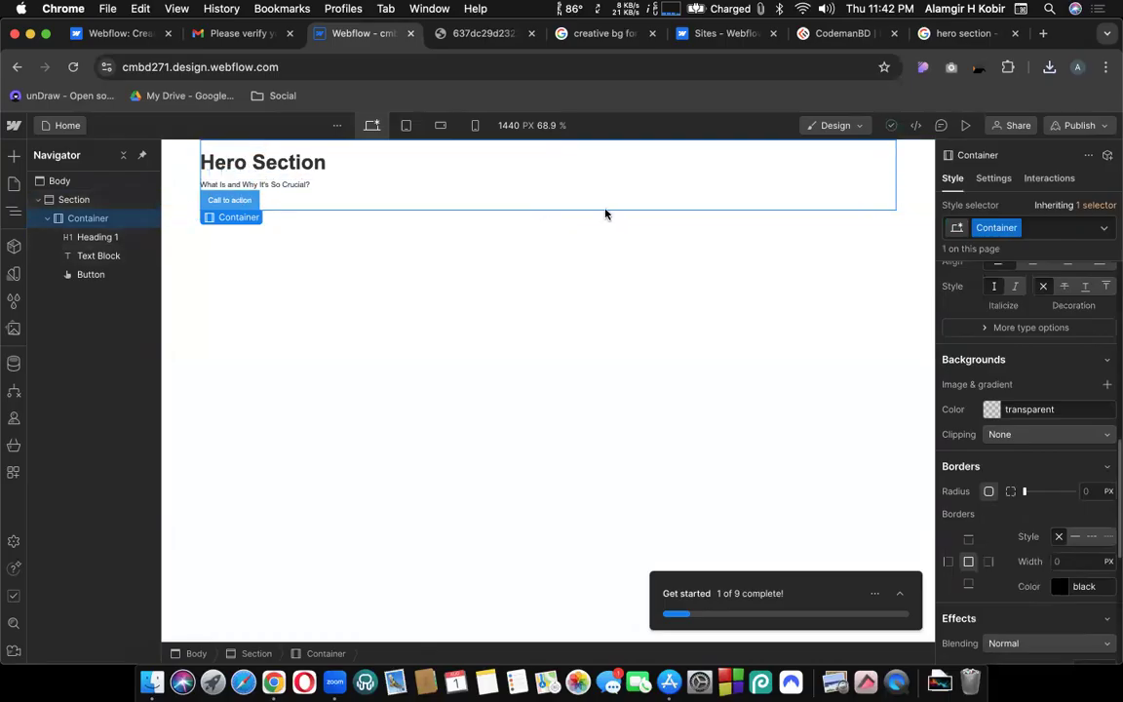
left_click(181, 169)
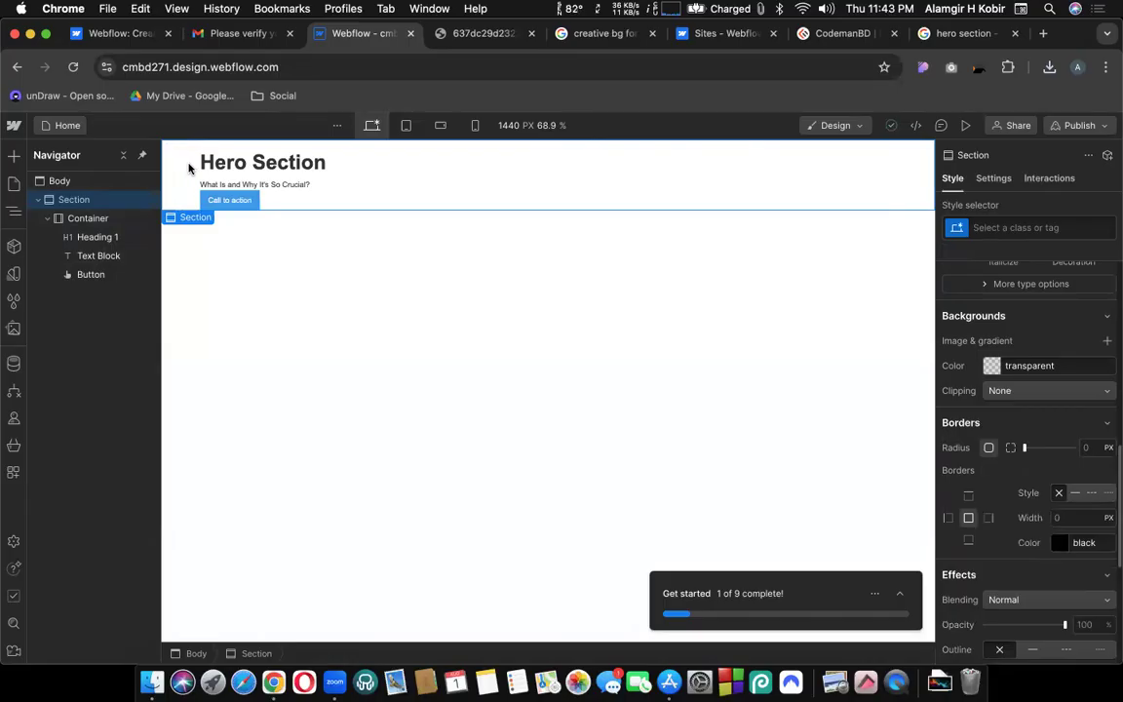
left_click(222, 167)
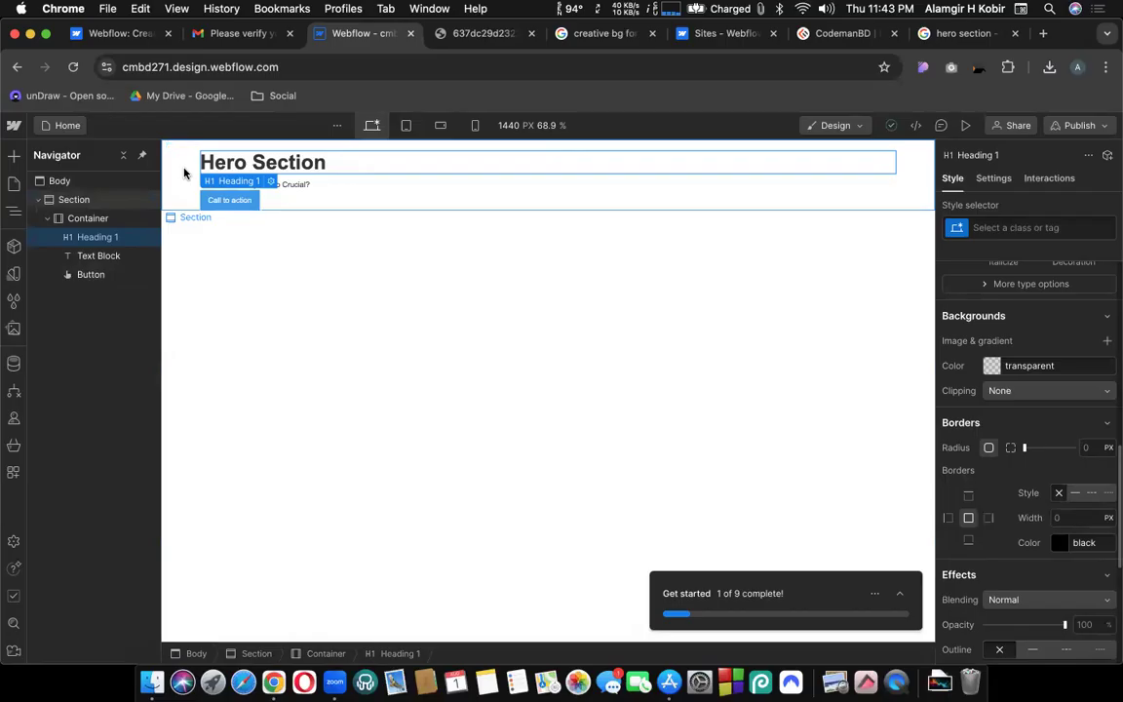
left_click(55, 201)
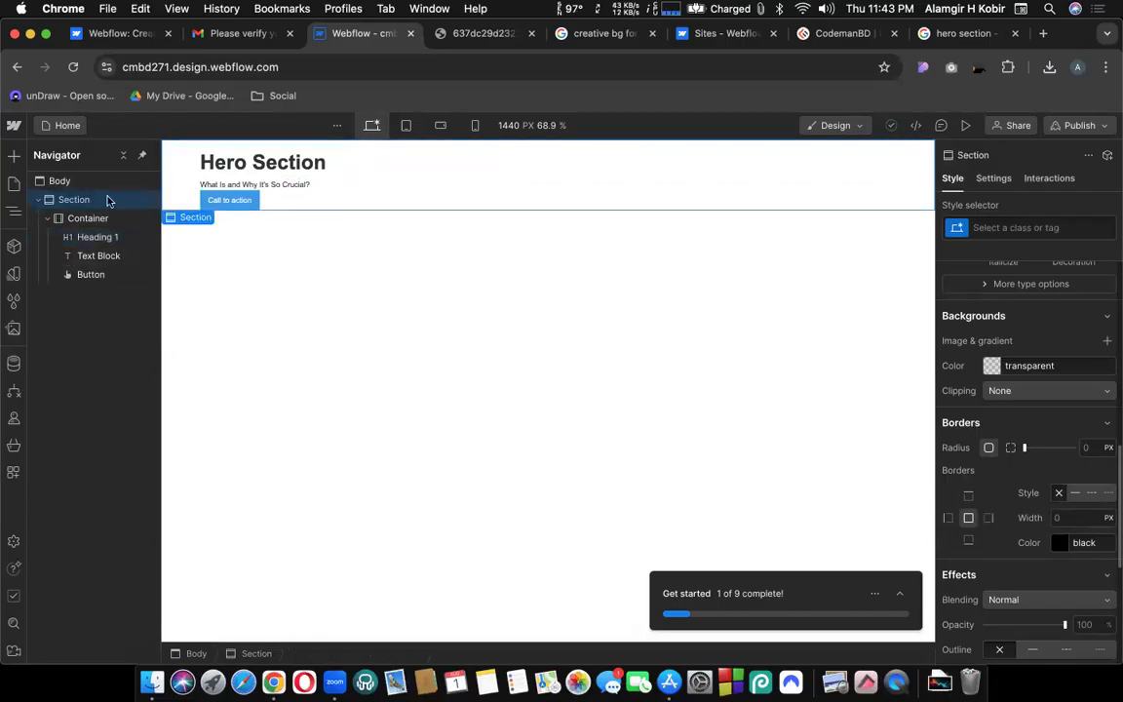
Add a background image layer to the hero Section and open its asset library.
scroll(988, 390, "up", 10)
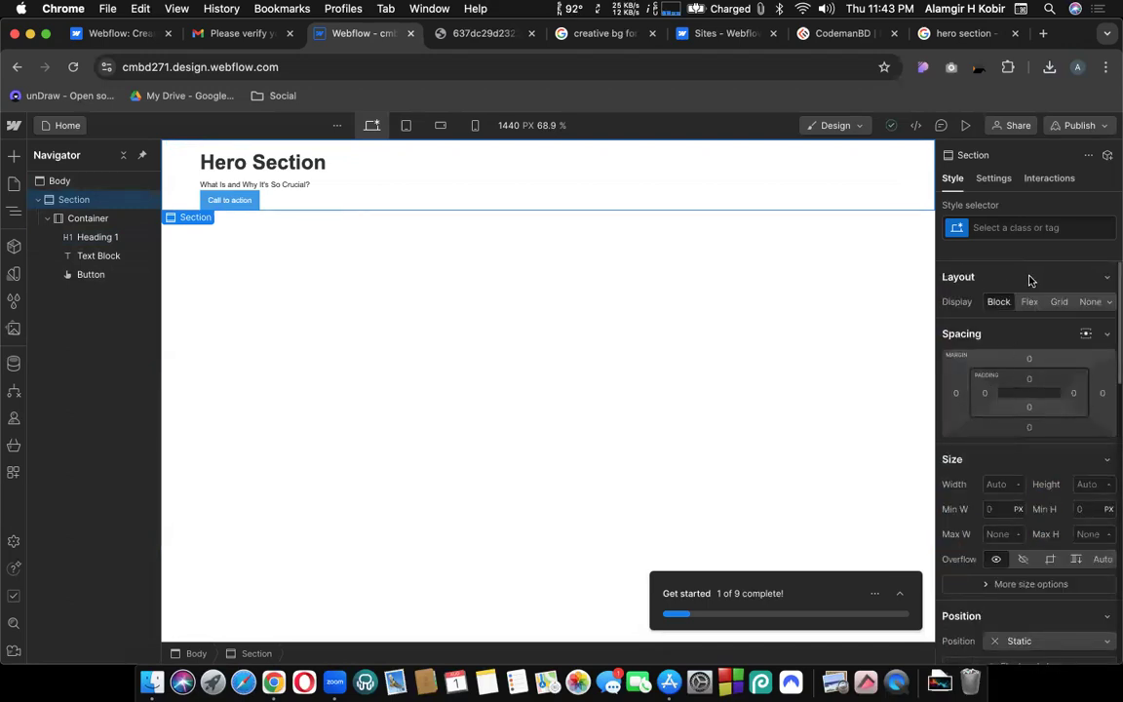
scroll(989, 429, "down", 4)
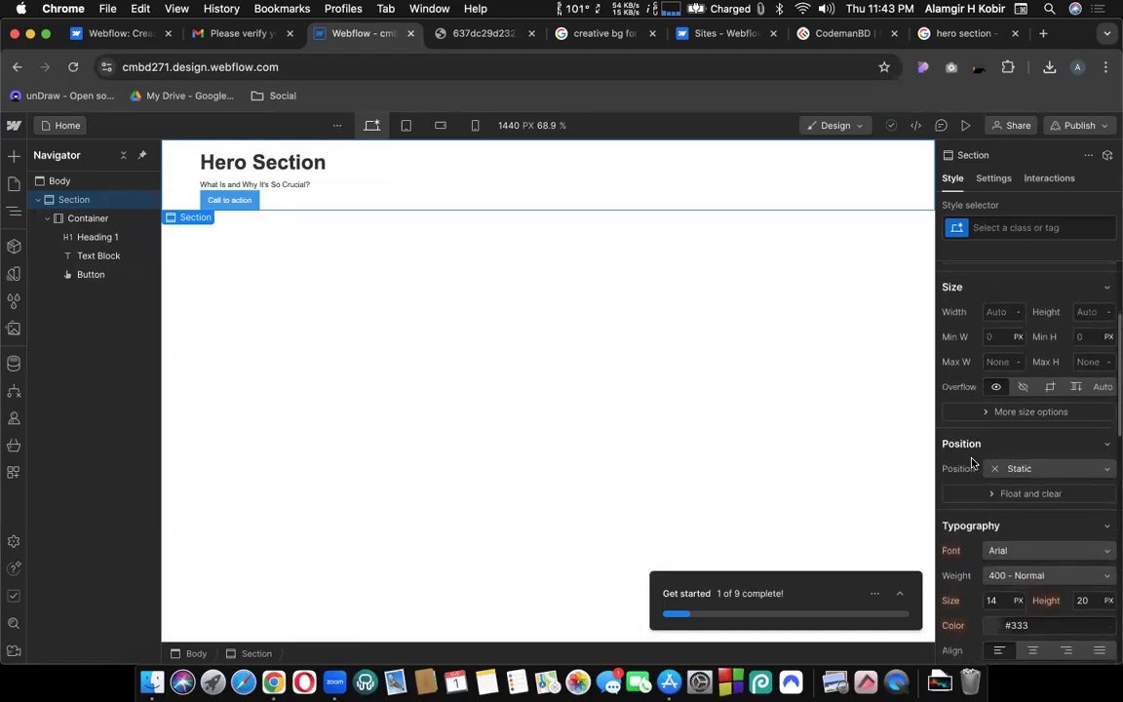
scroll(971, 439, "down", 3)
scroll(972, 432, "down", 4)
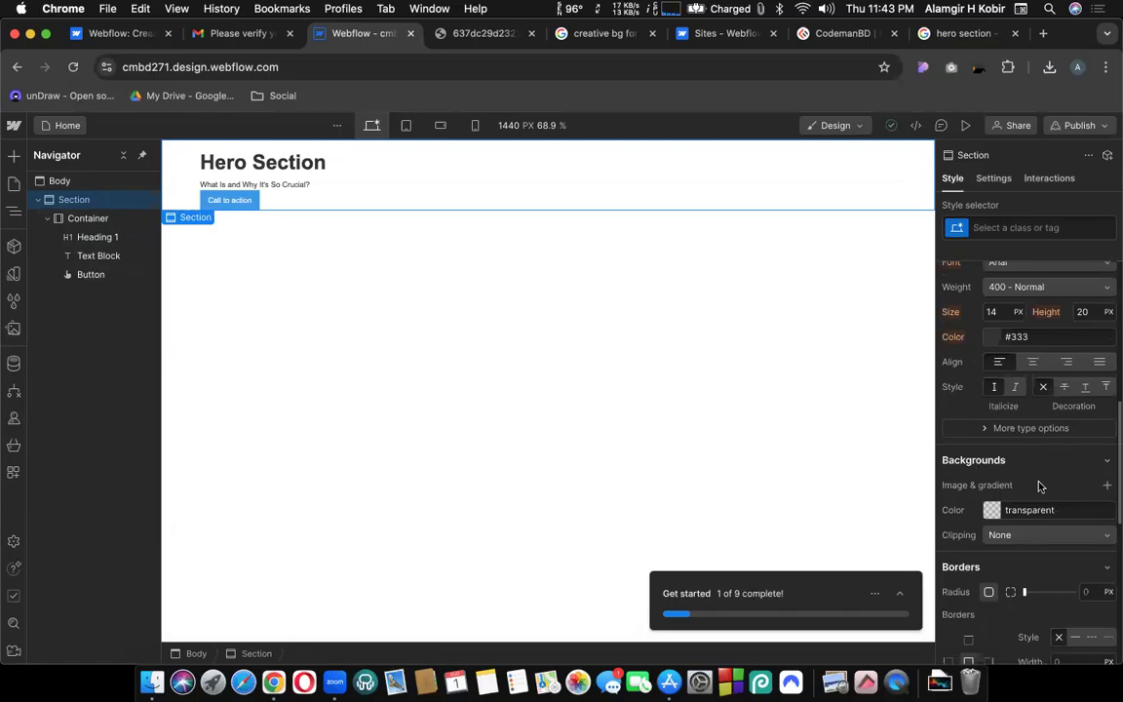
left_click(1108, 488)
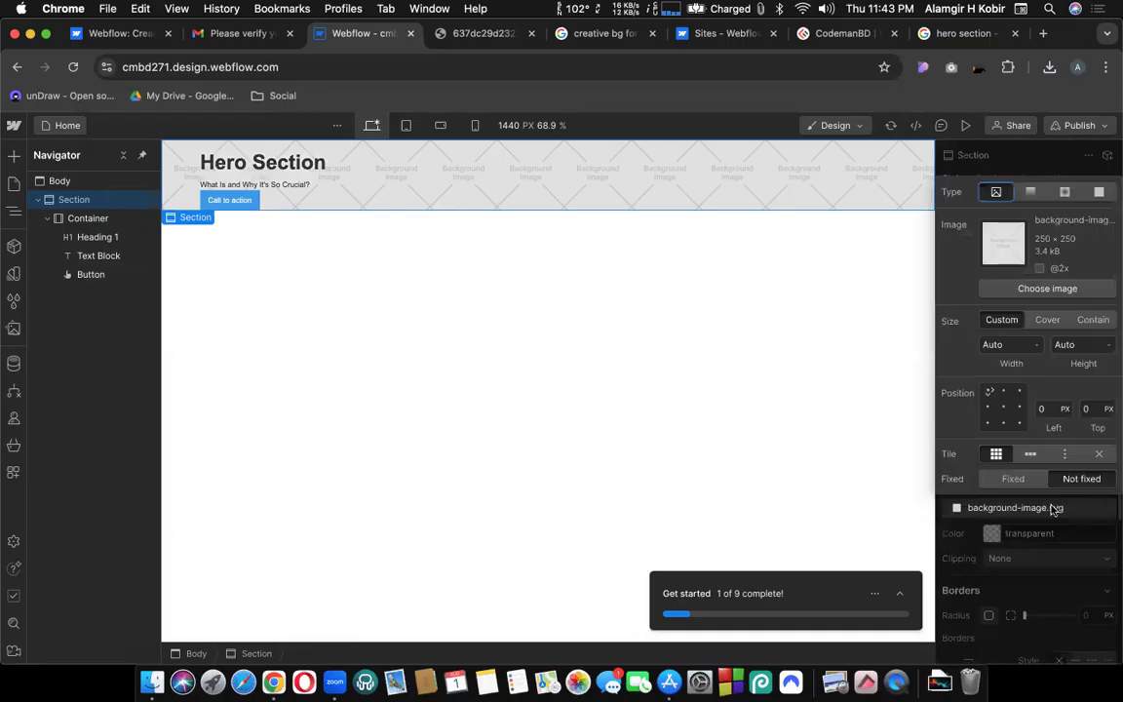
left_click(1007, 534)
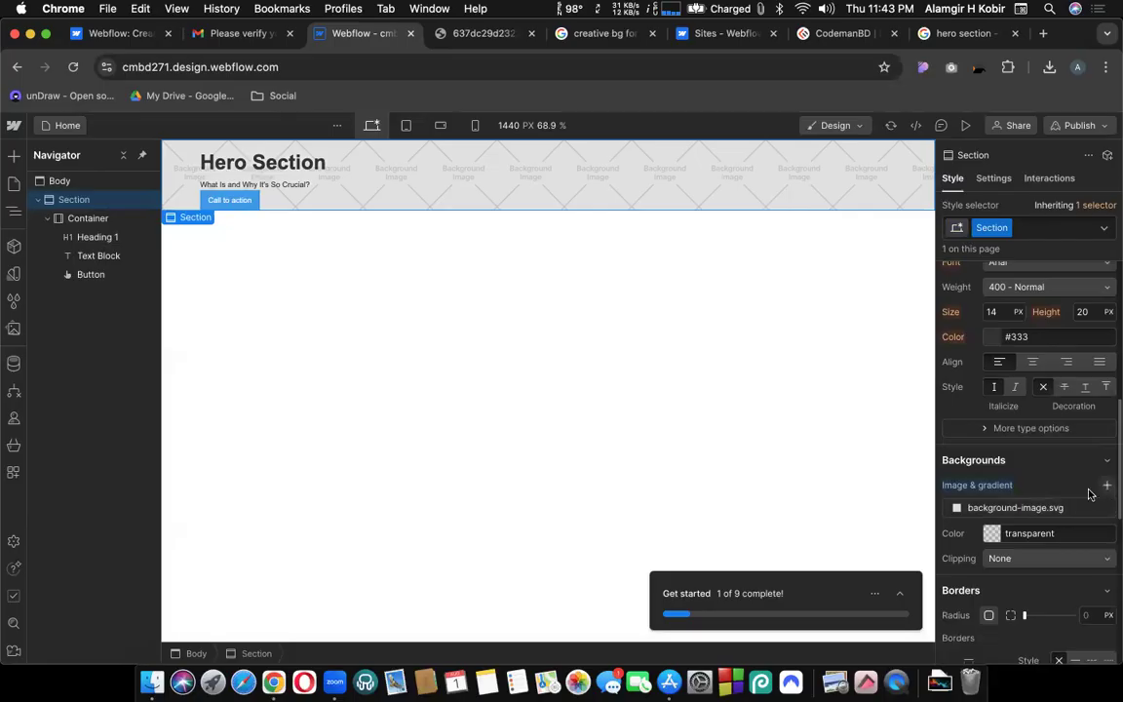
left_click(1034, 509)
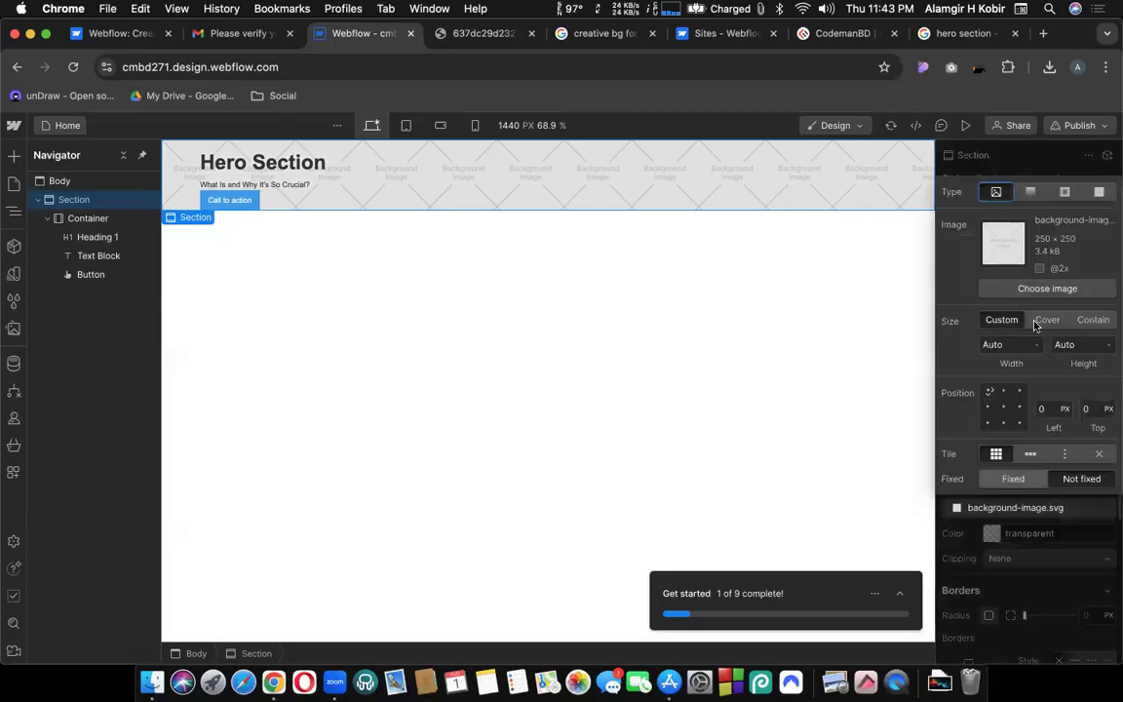
left_click(1025, 291)
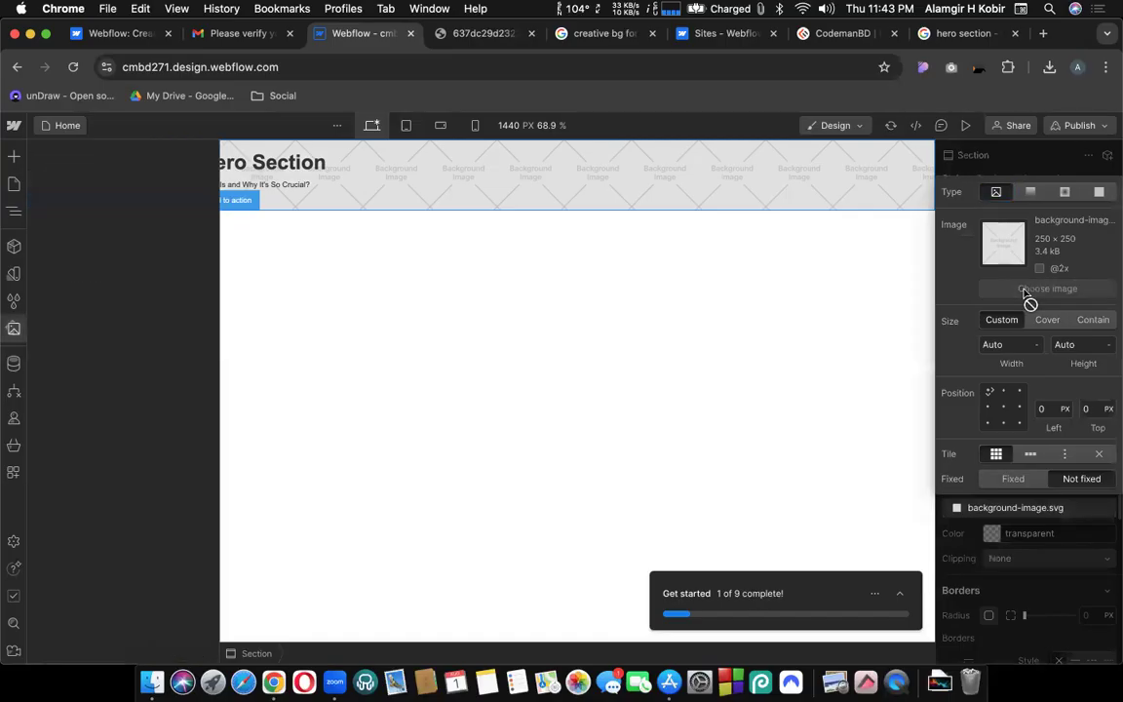
Try twice to upload the downloaded Pngtree JPG into Assets, which fails as corrupt.
left_click(1049, 68)
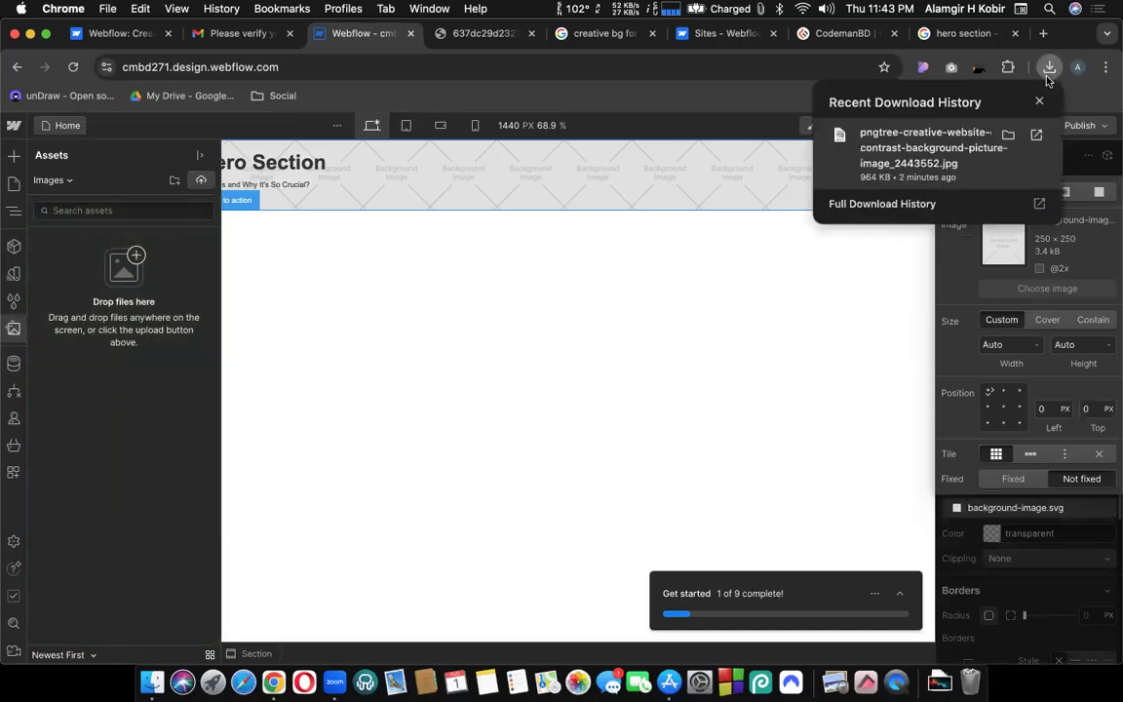
left_click_drag(928, 153, 65, 292)
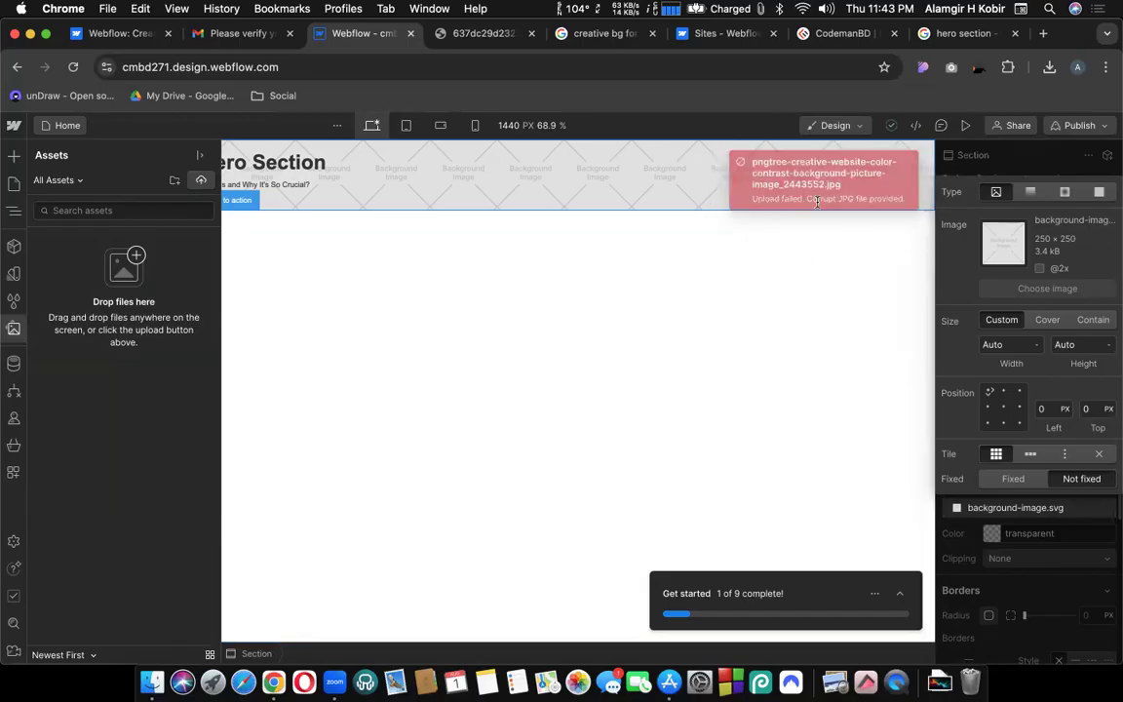
left_click(1049, 67)
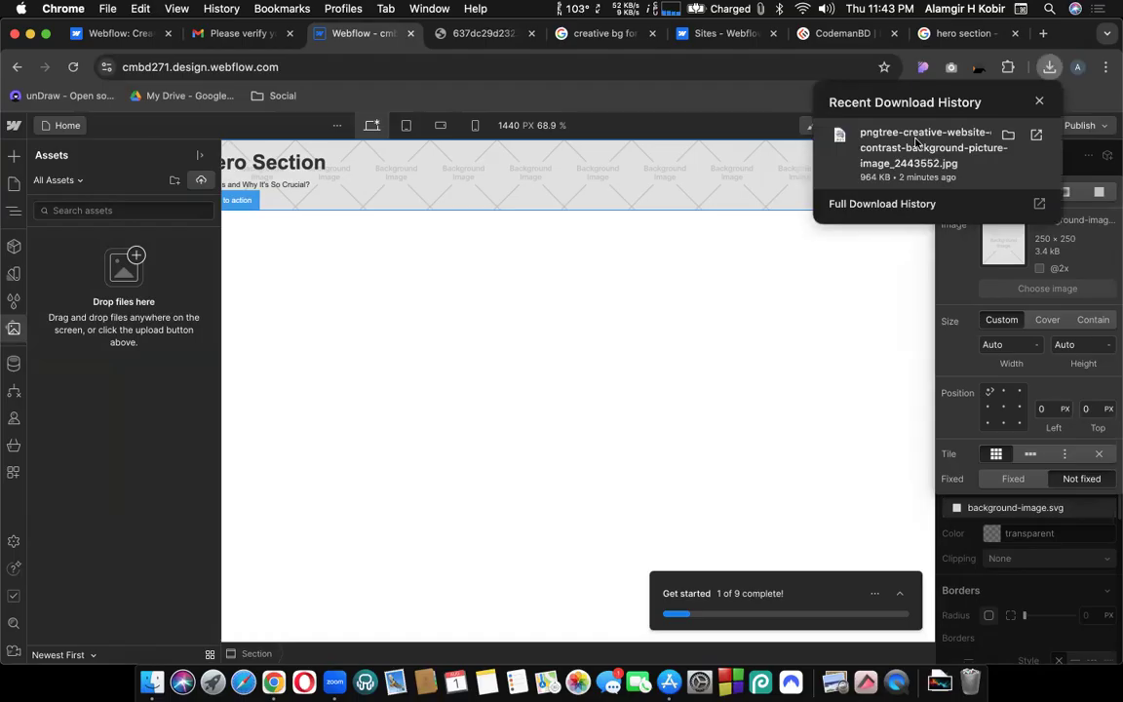
left_click_drag(907, 149, 499, 191)
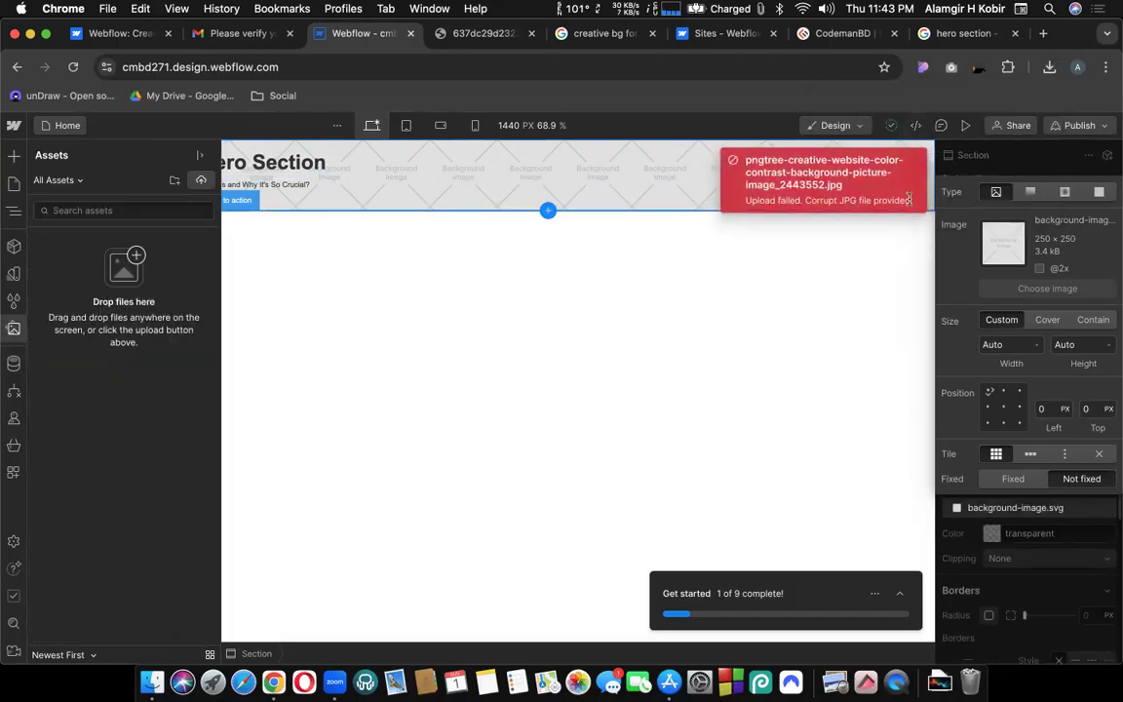
Open the Pngtree background full-size in its own tab and close the creative bg search tab.
left_click(951, 33)
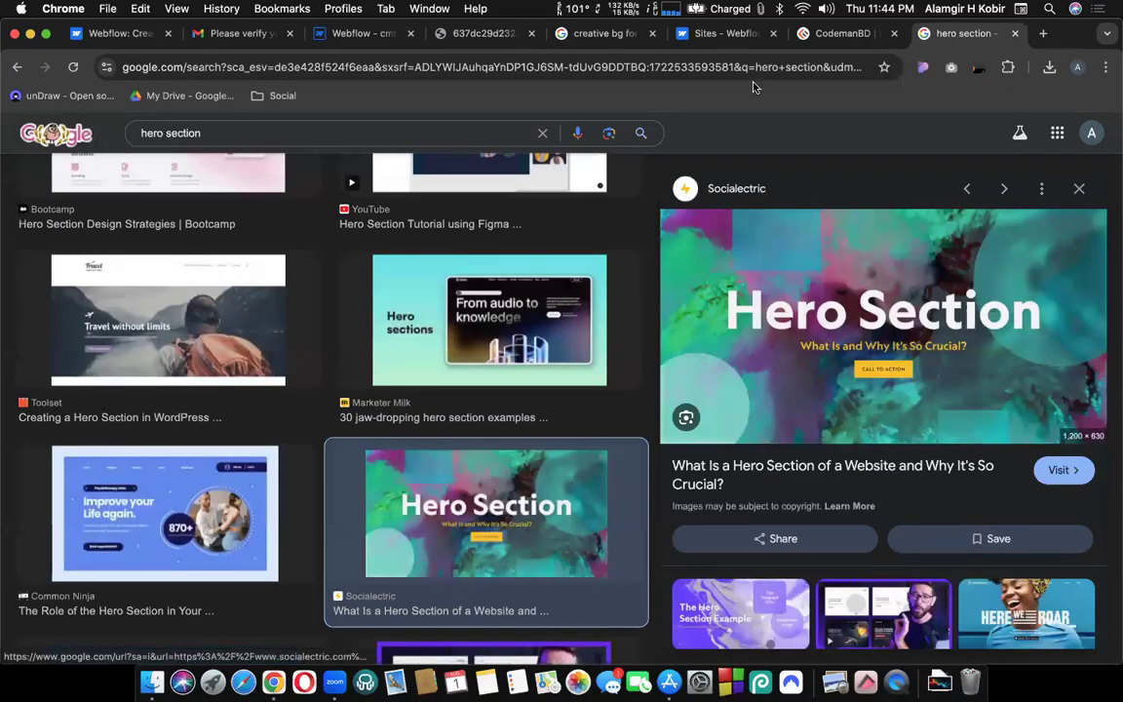
left_click(607, 33)
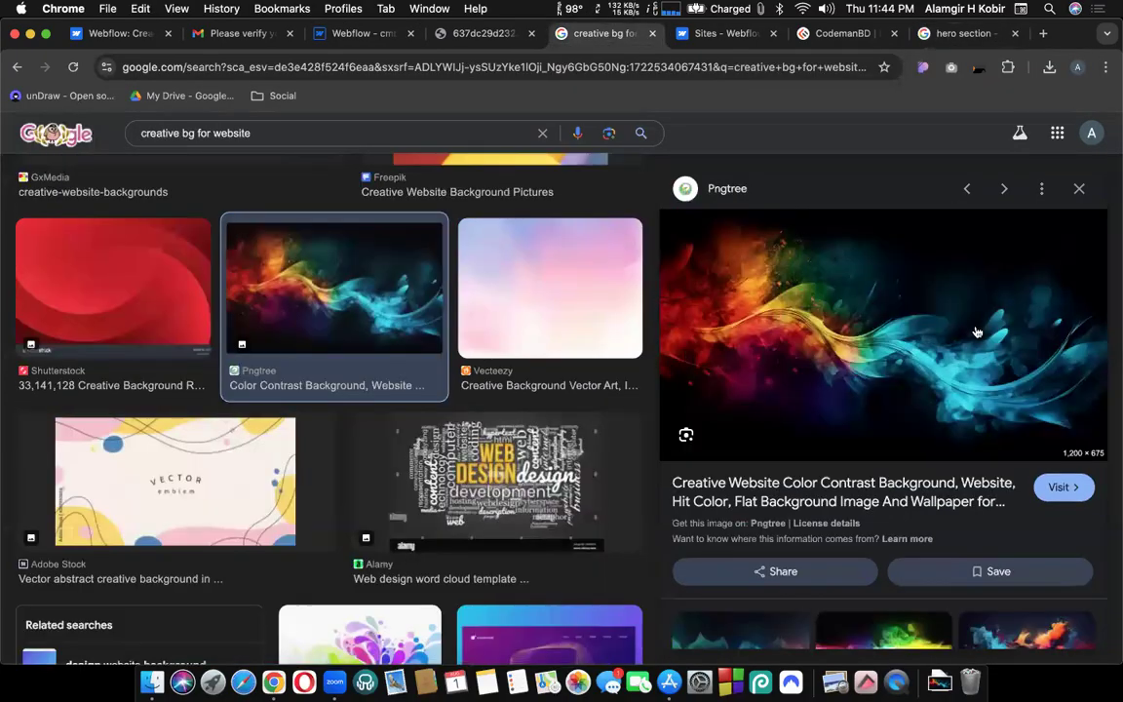
right_click(872, 334)
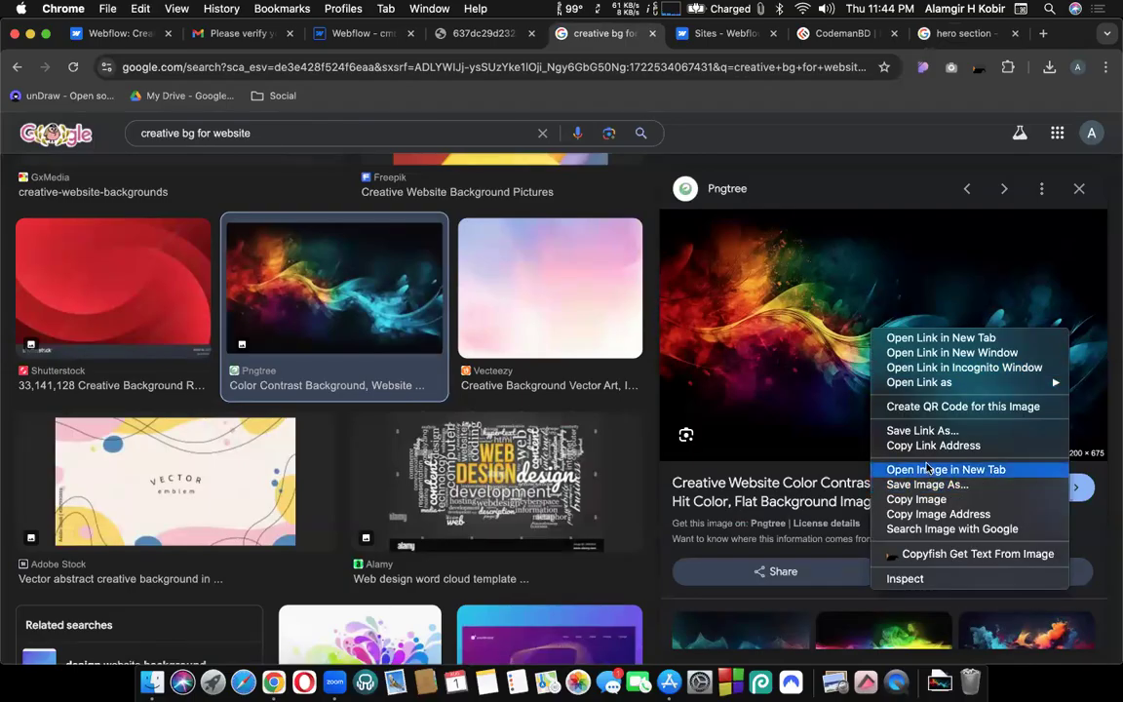
left_click(928, 469)
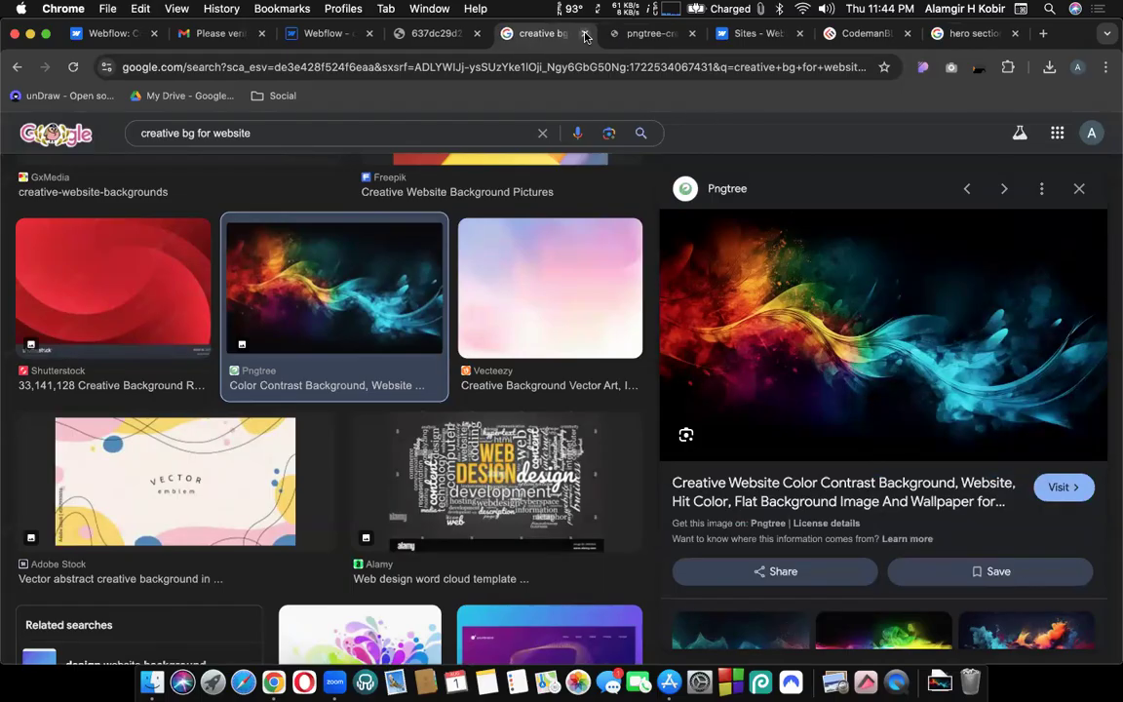
left_click(585, 34)
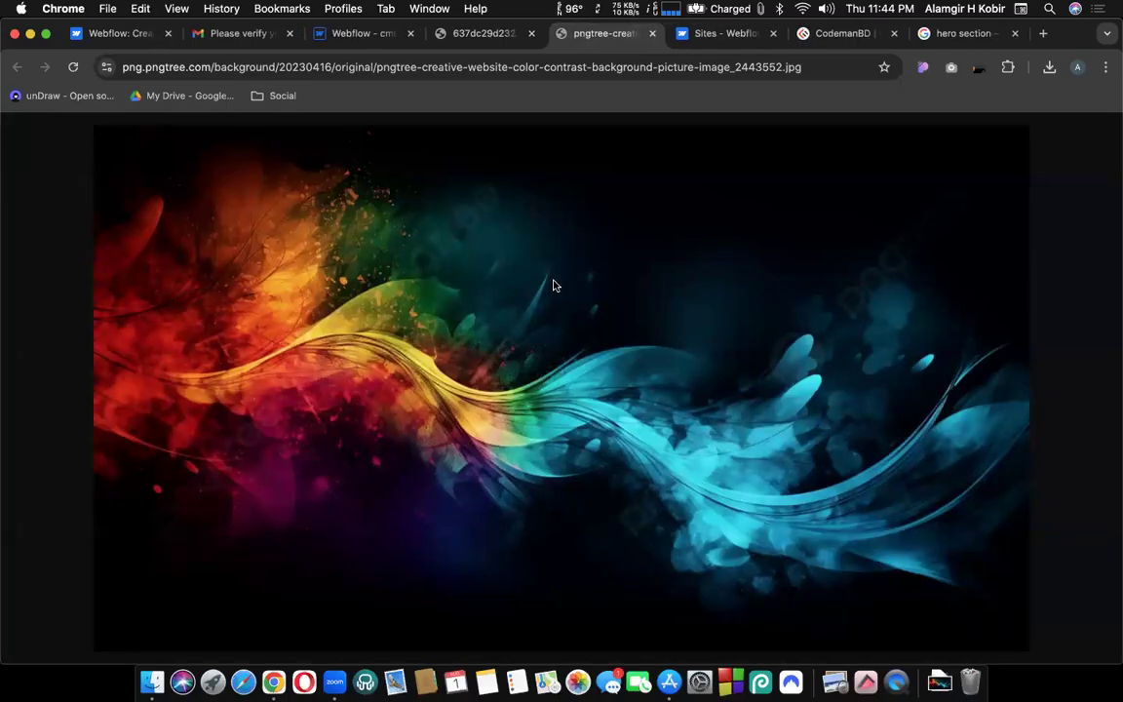
Capture a region screenshot covering the whole background image.
key("super+shift+5")
left_click_drag(675, 334, 202, 294)
left_click_drag(547, 569, 1025, 556)
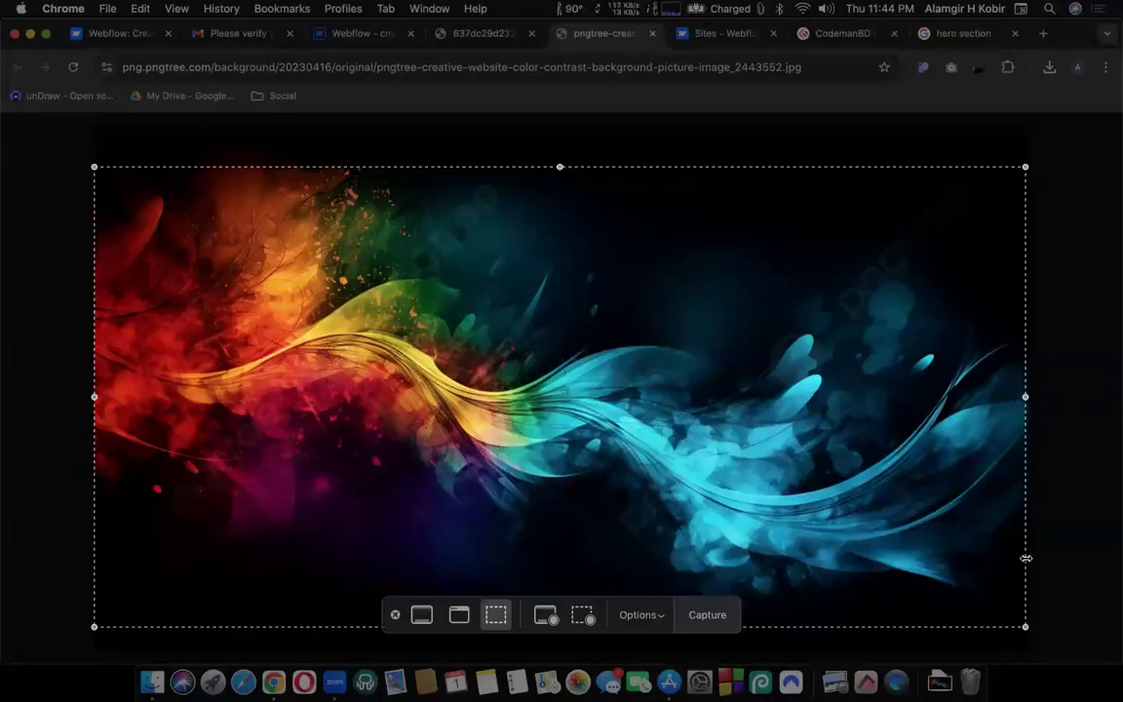
left_click(893, 572)
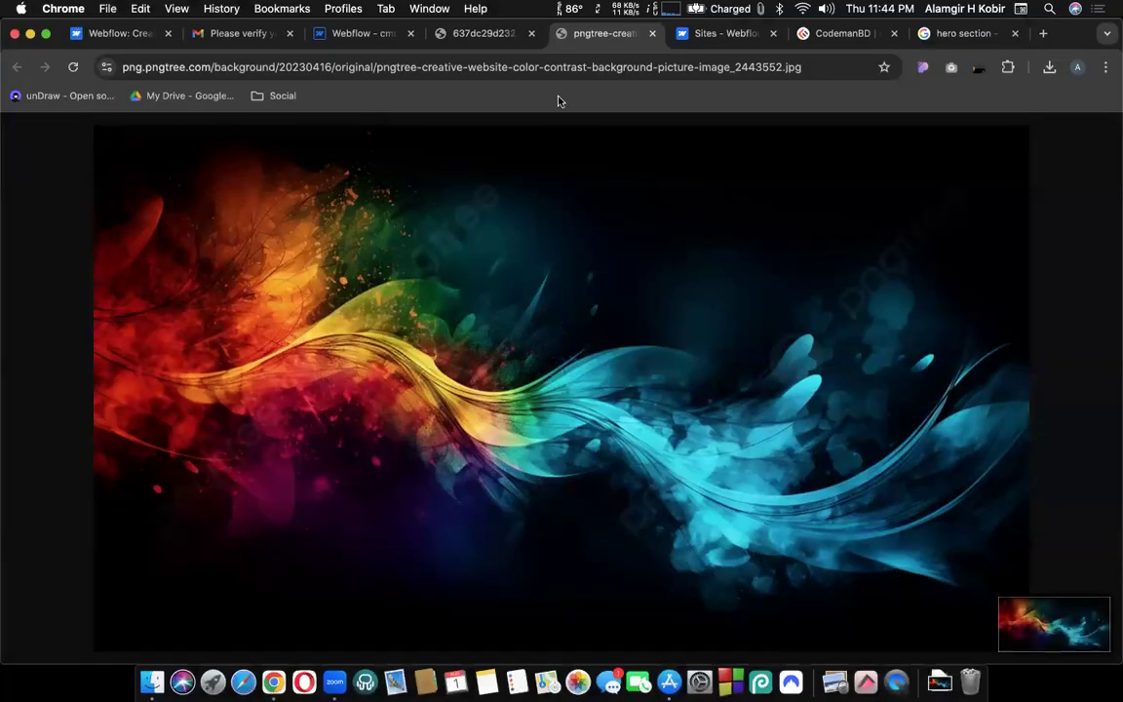
left_click(465, 67)
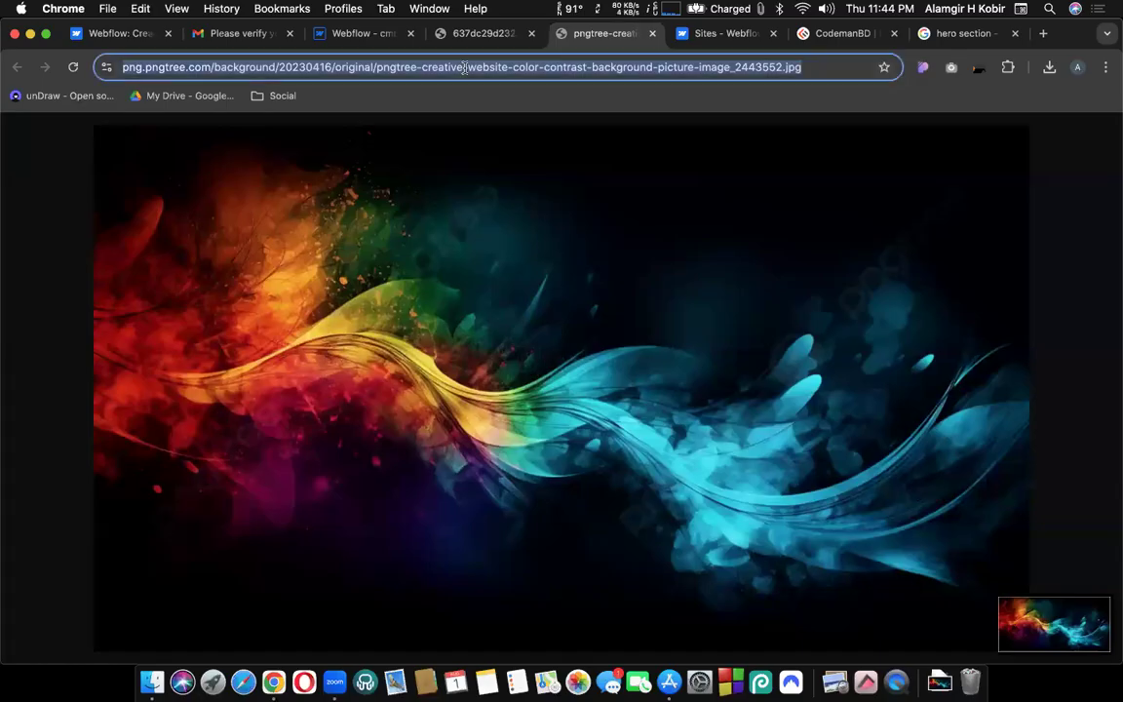
Go to Unsplash and search its photos for 'website background'.
type("unsplas")
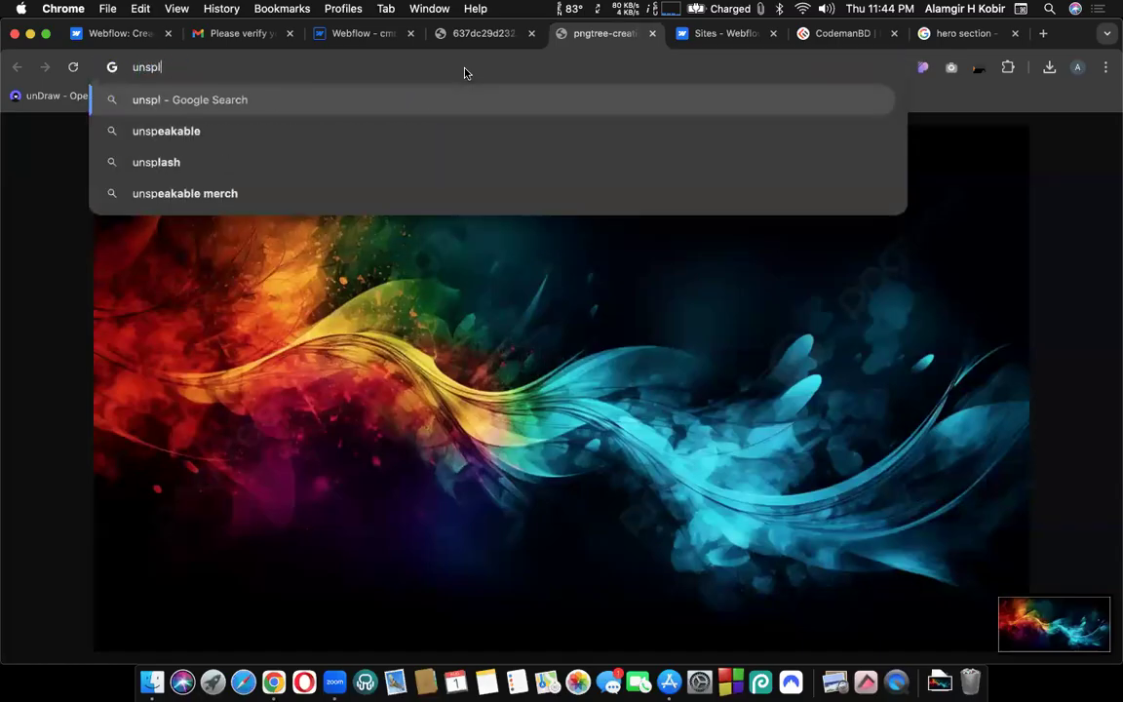
type("h")
key("Return")
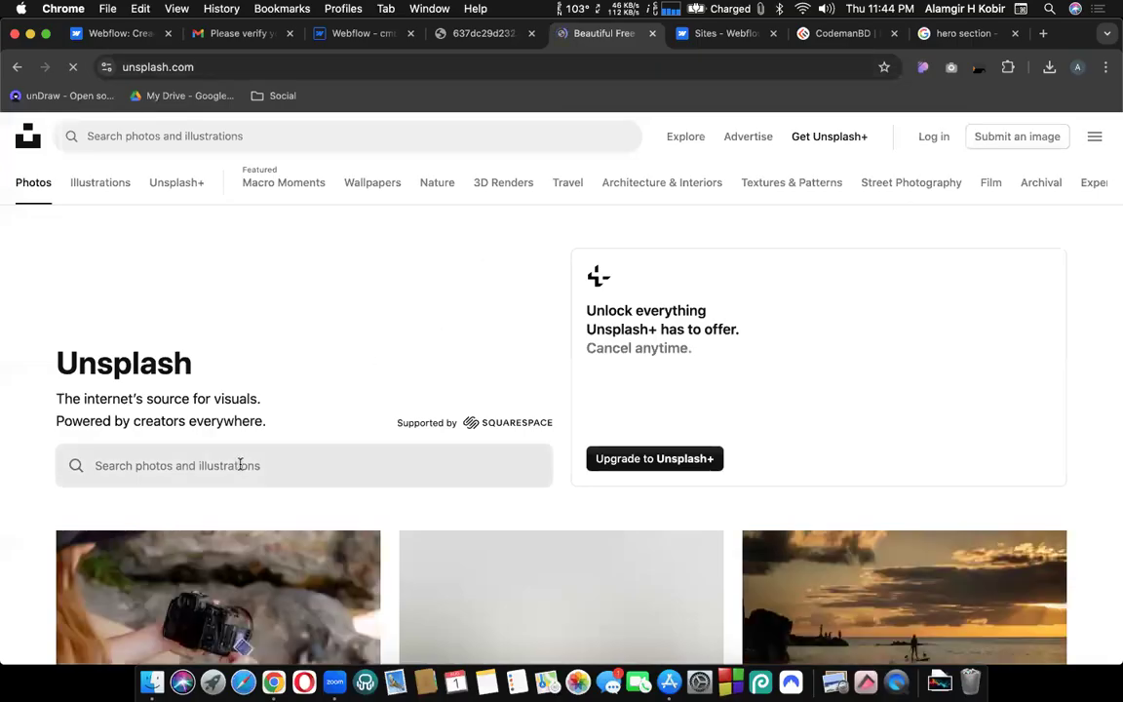
scroll(239, 465, "down", 1)
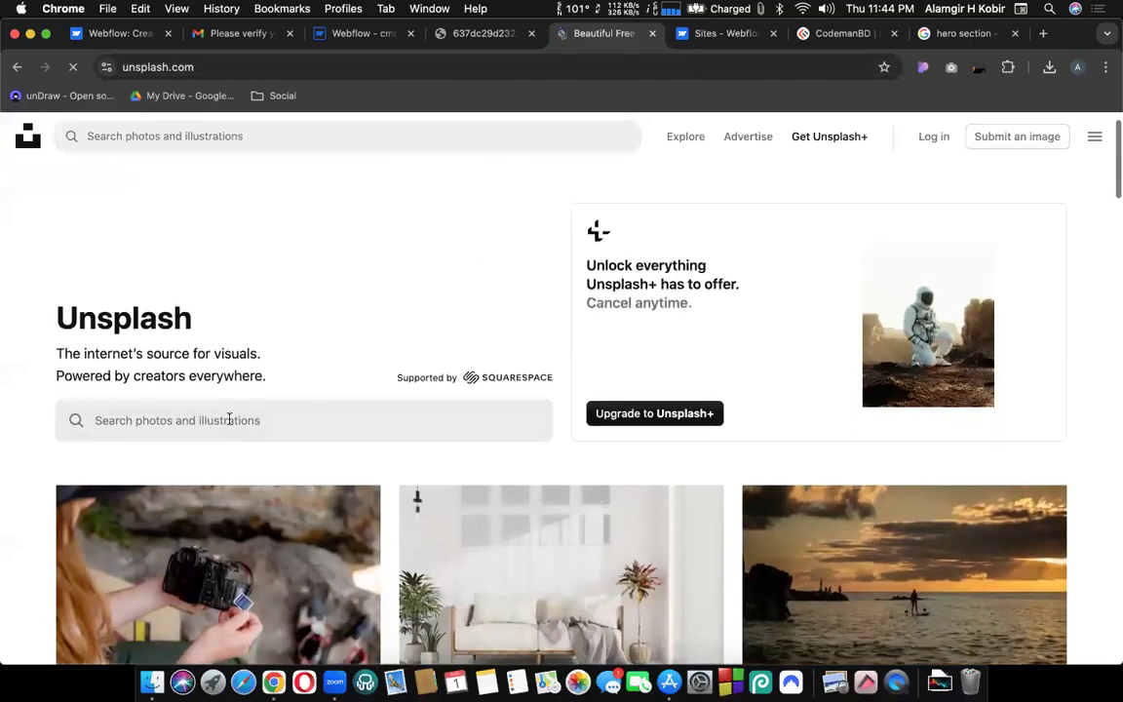
left_click(229, 419)
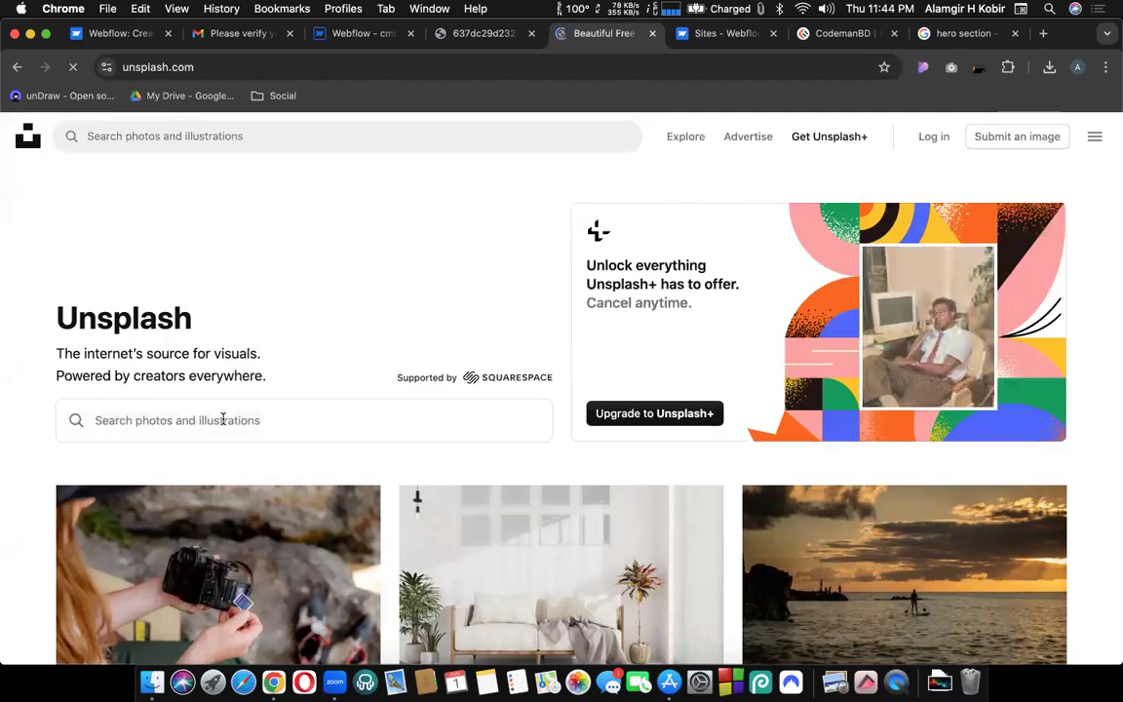
type("website background")
key("Return")
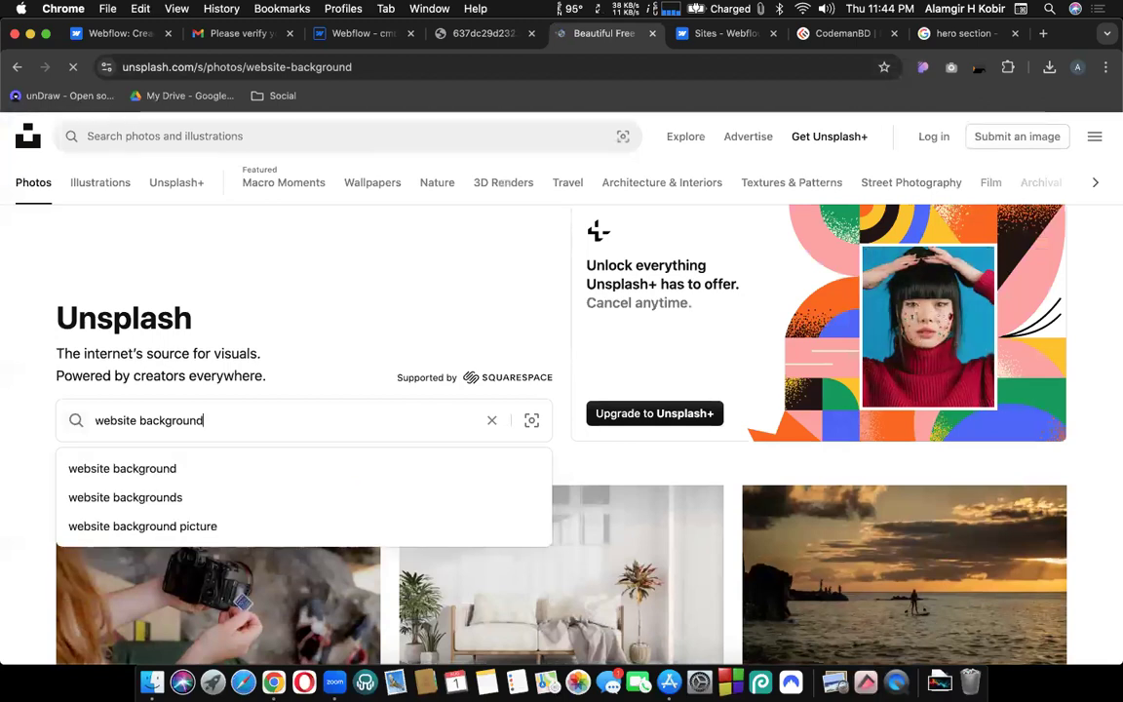
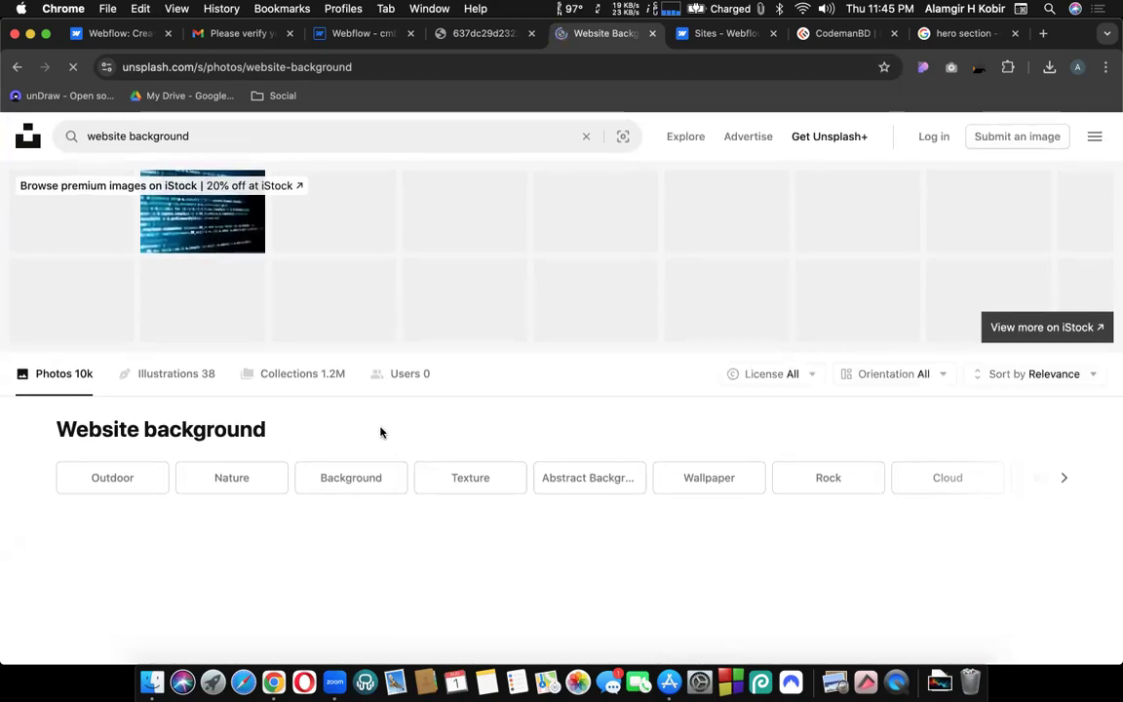
Browse the Unsplash 'website background' results, then close that tab.
scroll(381, 426, "down", 5)
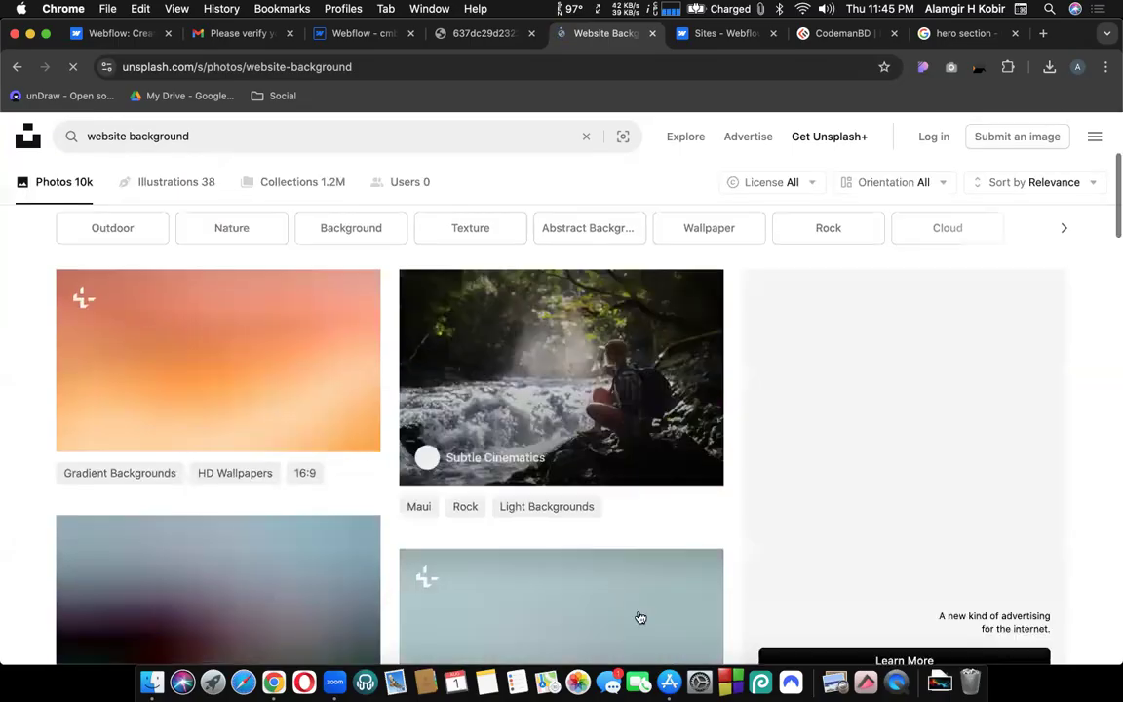
scroll(476, 434, "down", 3)
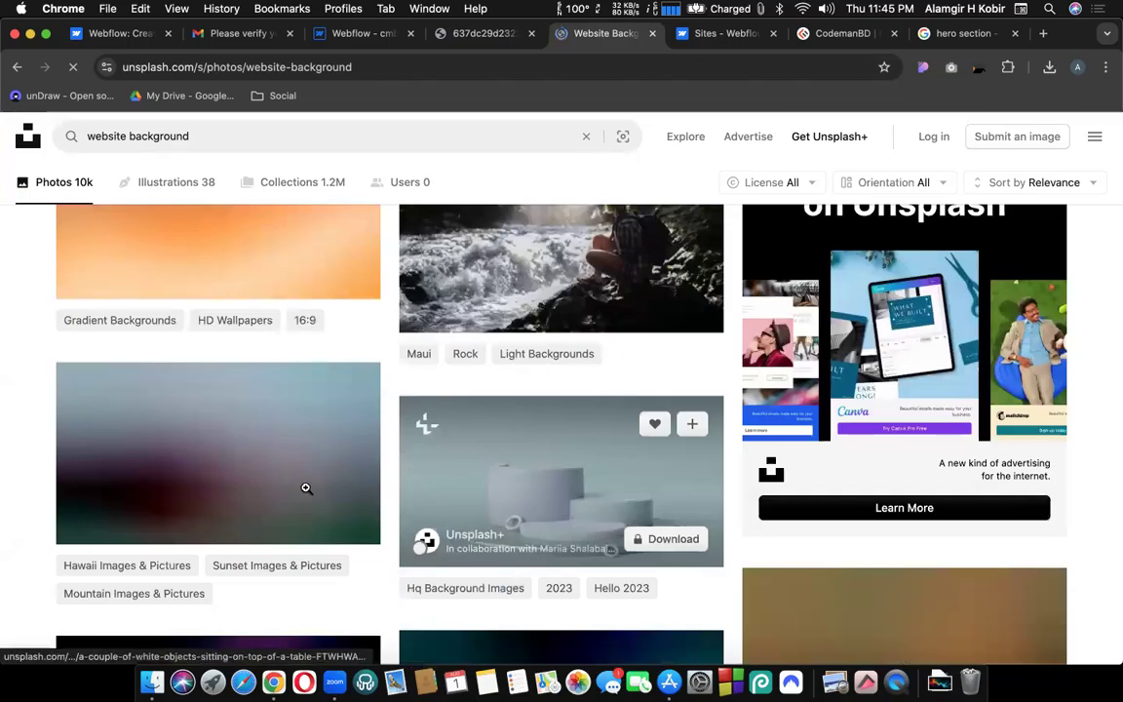
scroll(312, 468, "up", 1)
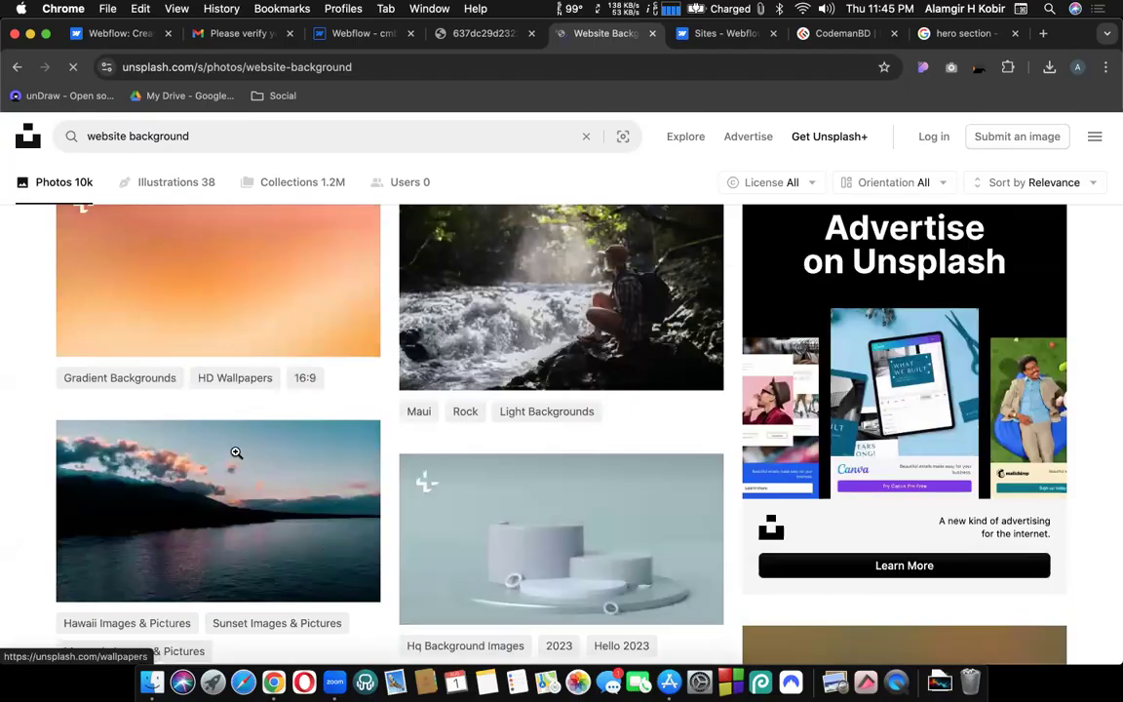
scroll(236, 453, "down", 3)
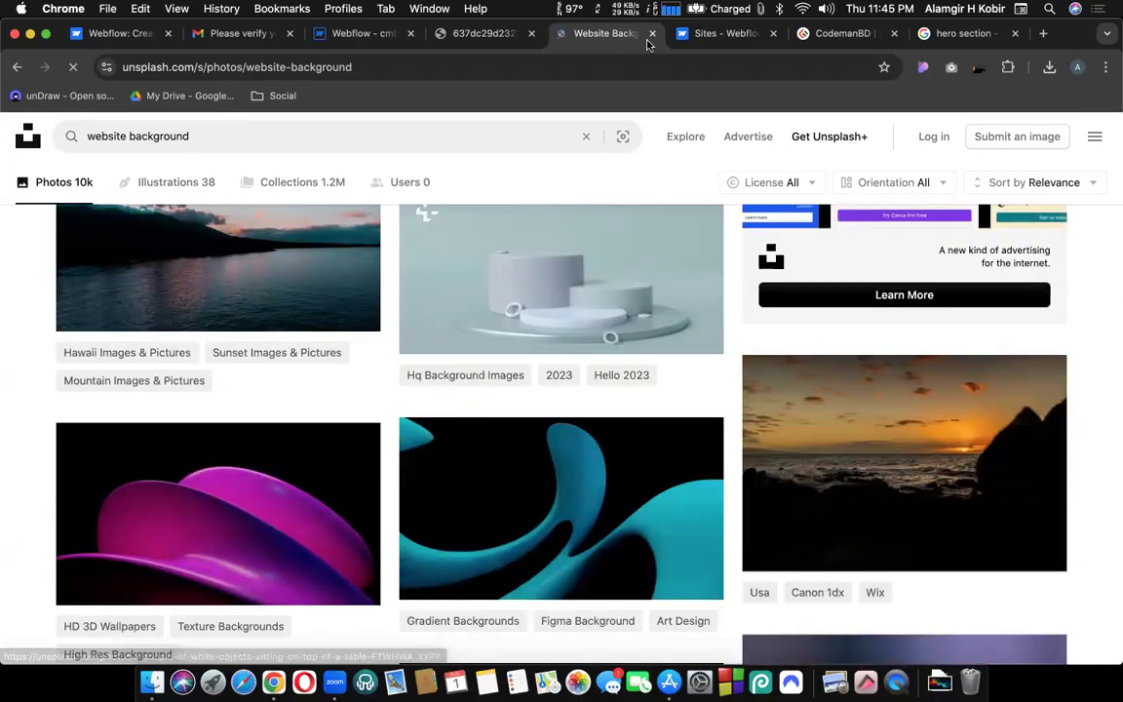
key("super+w")
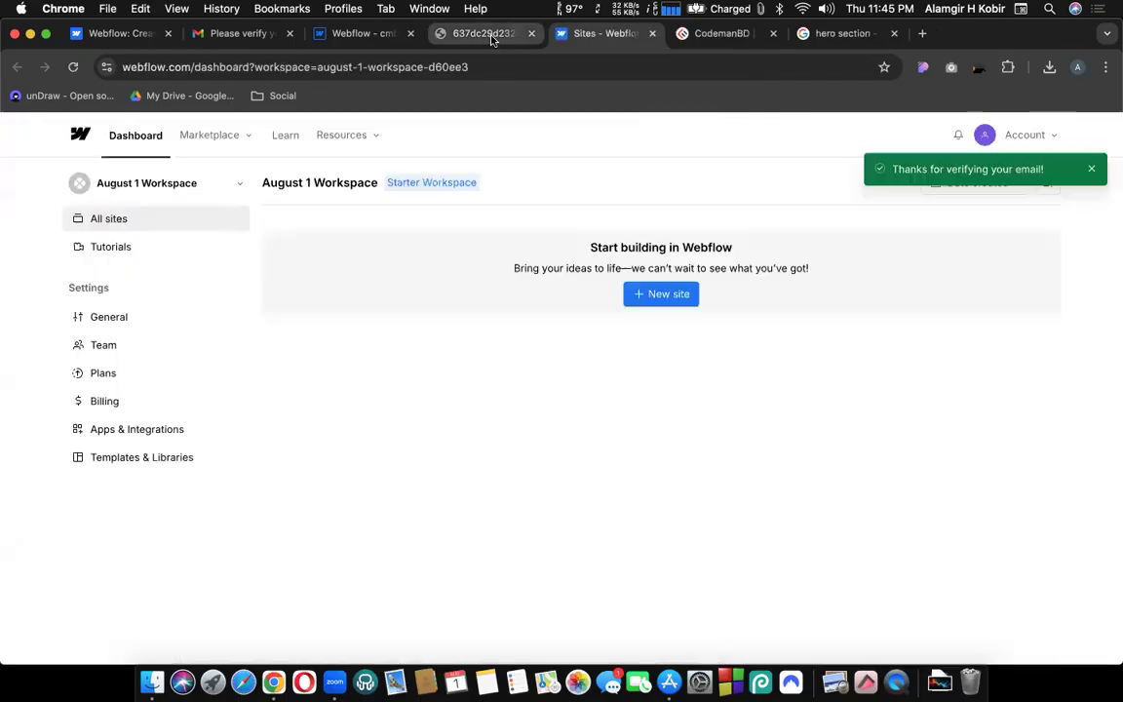
Upload the first Desktop screenshot through Assets as the hero section's background image.
left_click(370, 35)
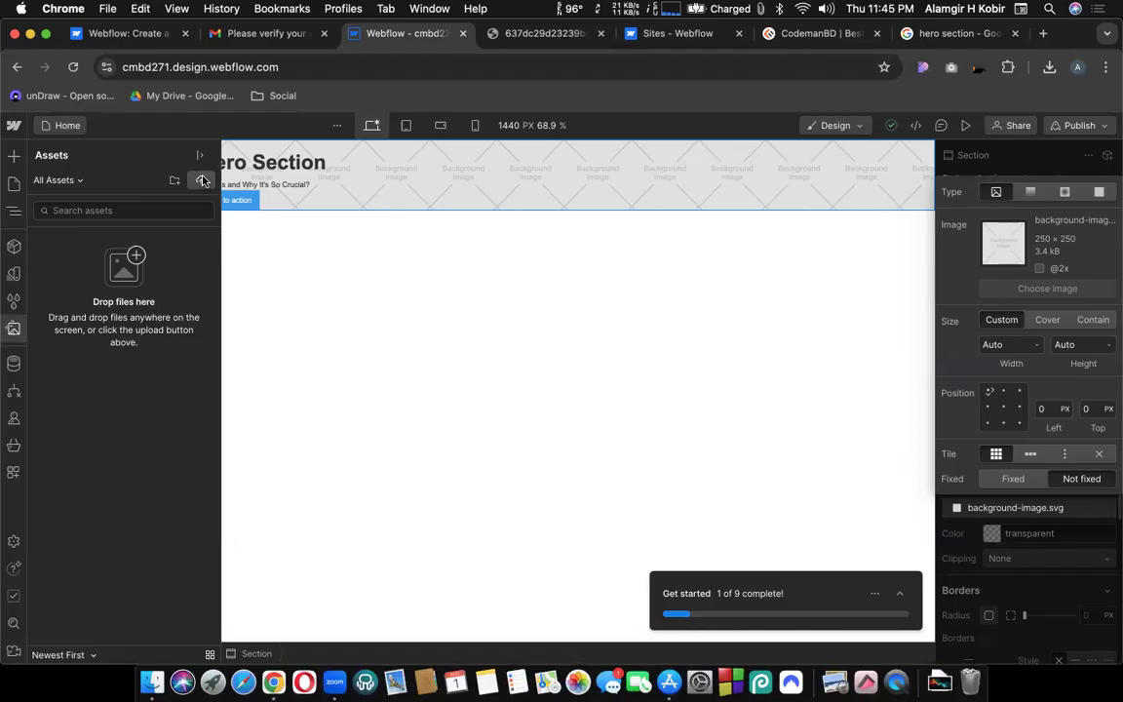
left_click(201, 180)
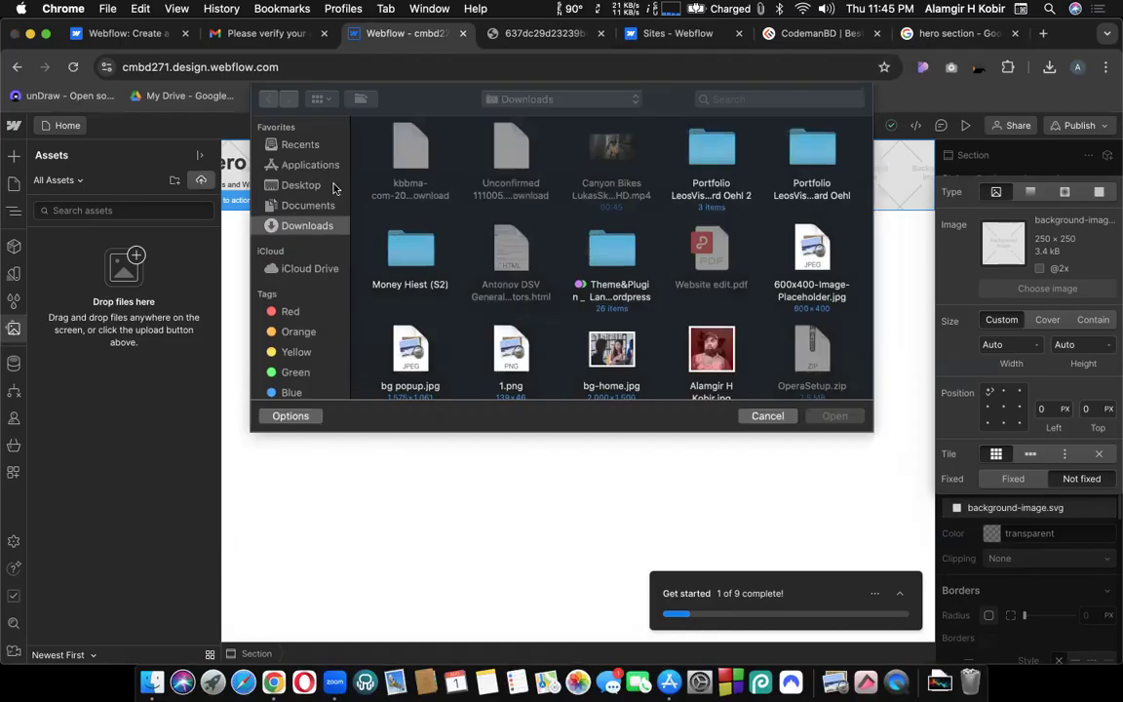
left_click(283, 184)
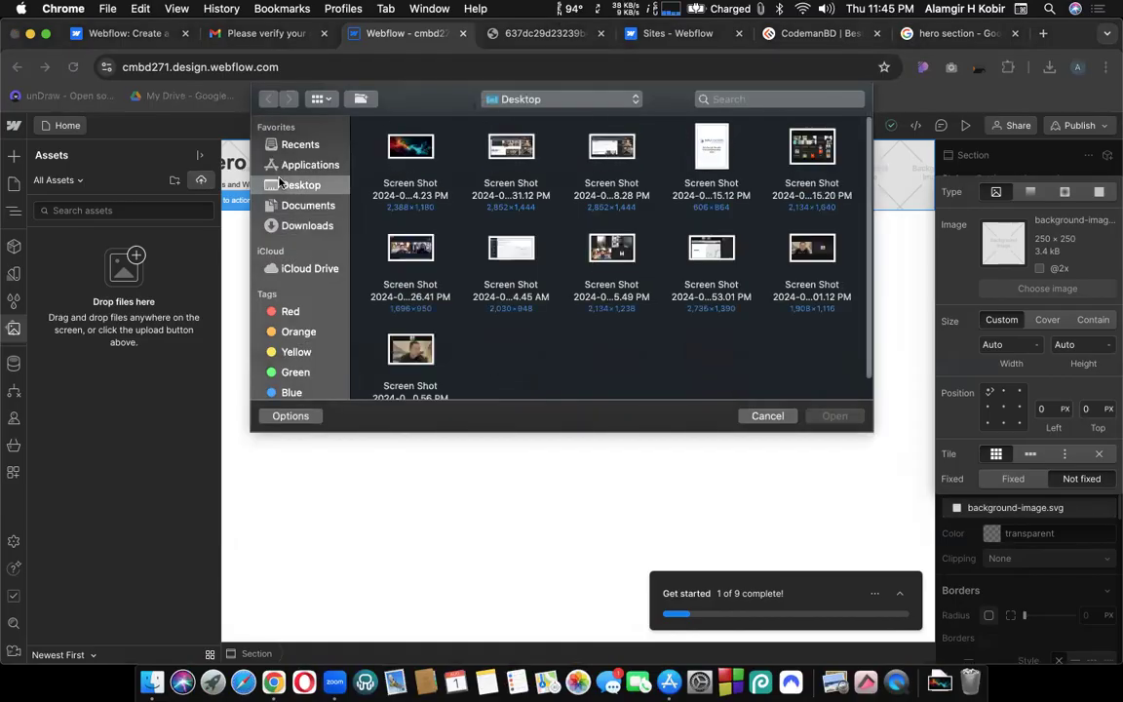
double_click(413, 149)
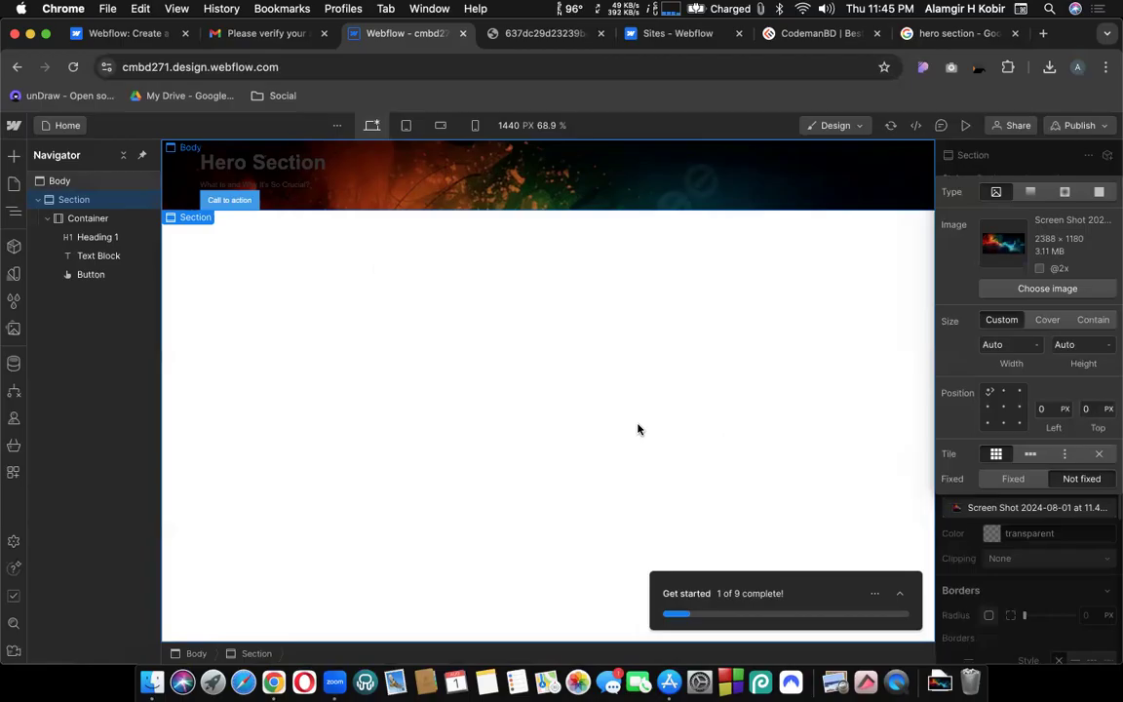
Set the hero background image to Size Cover, centred position, and no-repeat tiling.
left_click(1041, 322)
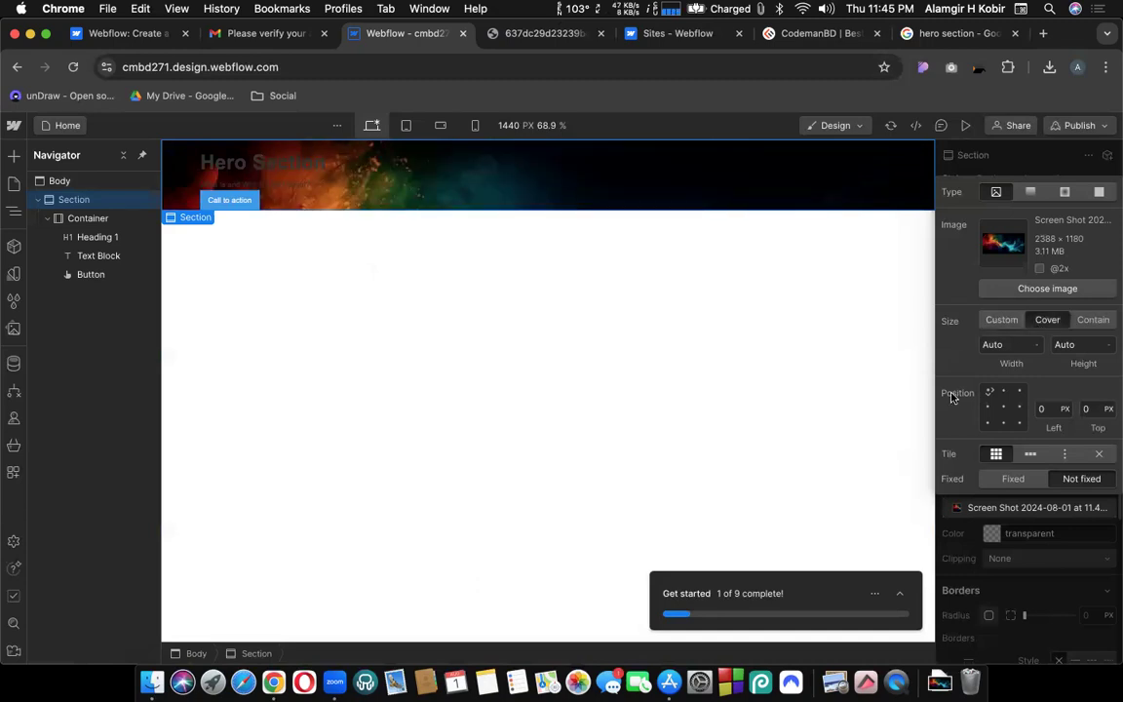
left_click(1003, 408)
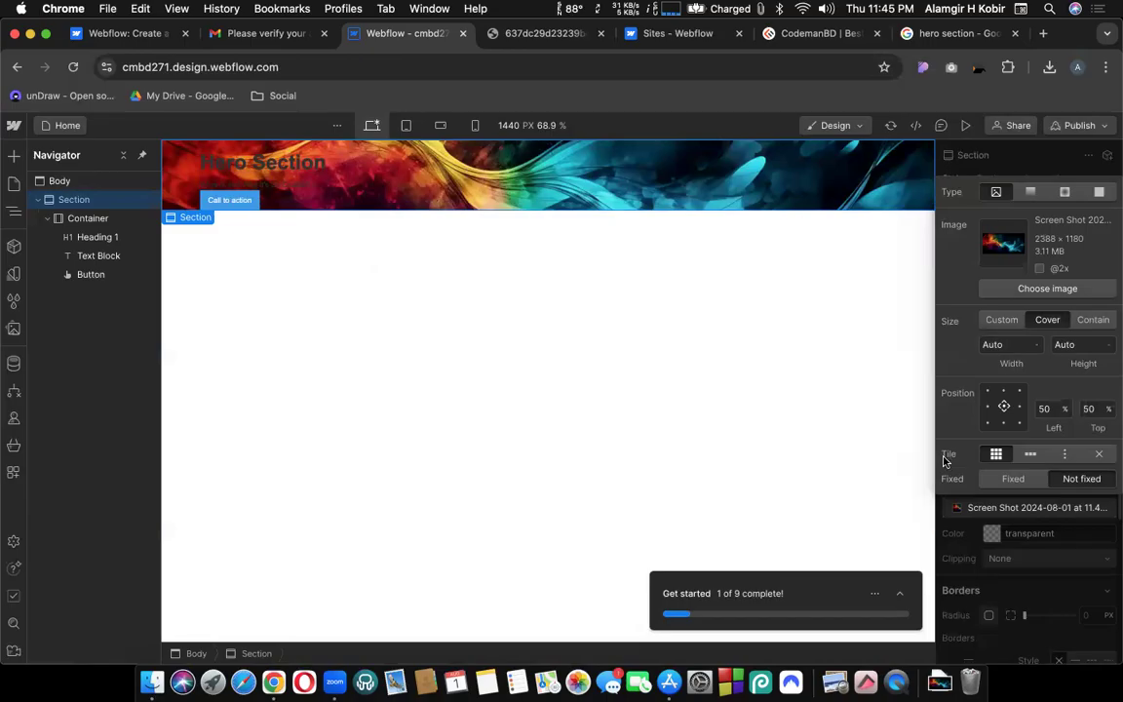
left_click(1102, 456)
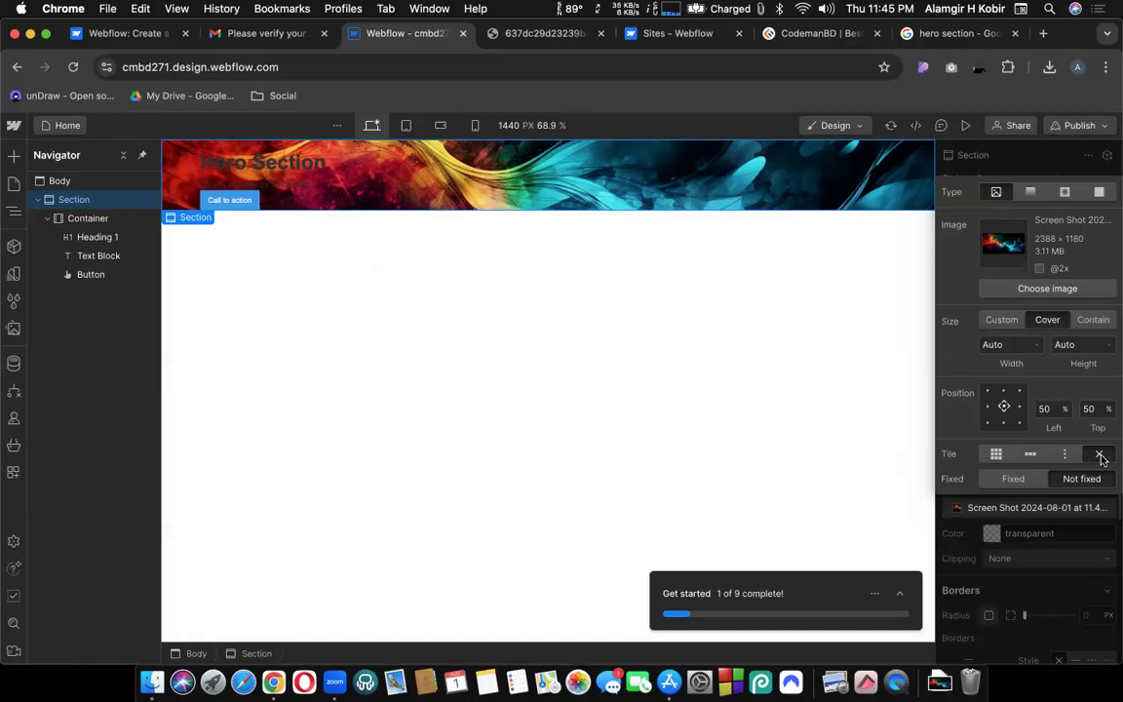
left_click(1040, 533)
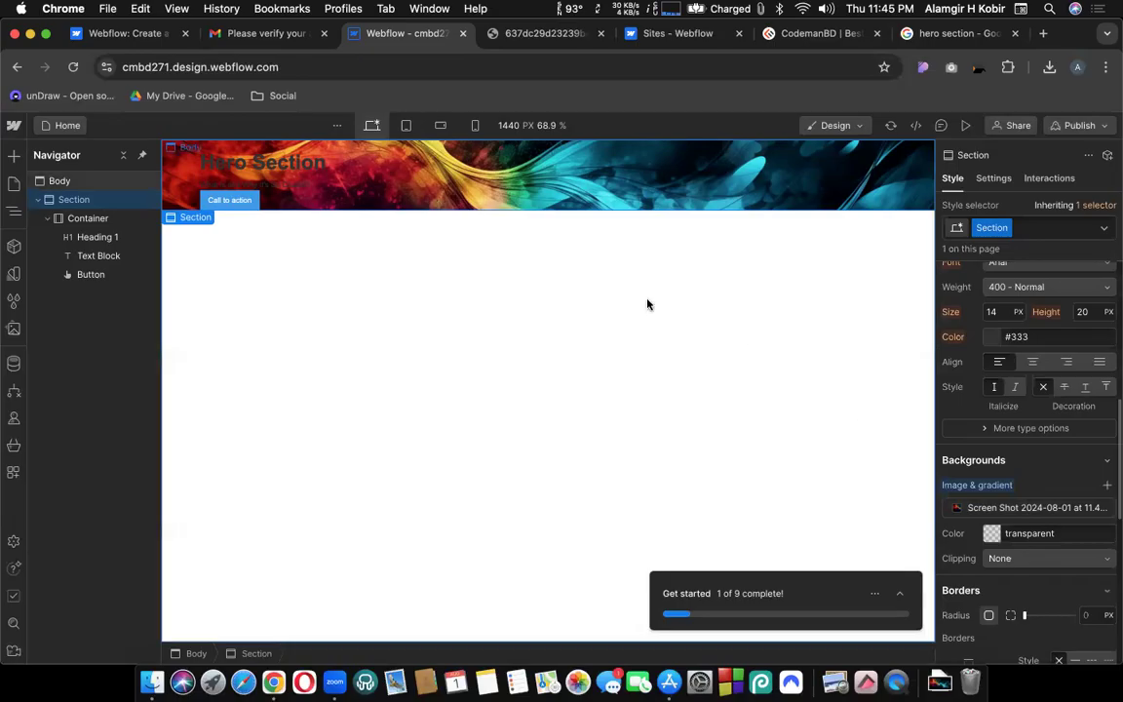
left_click(546, 36)
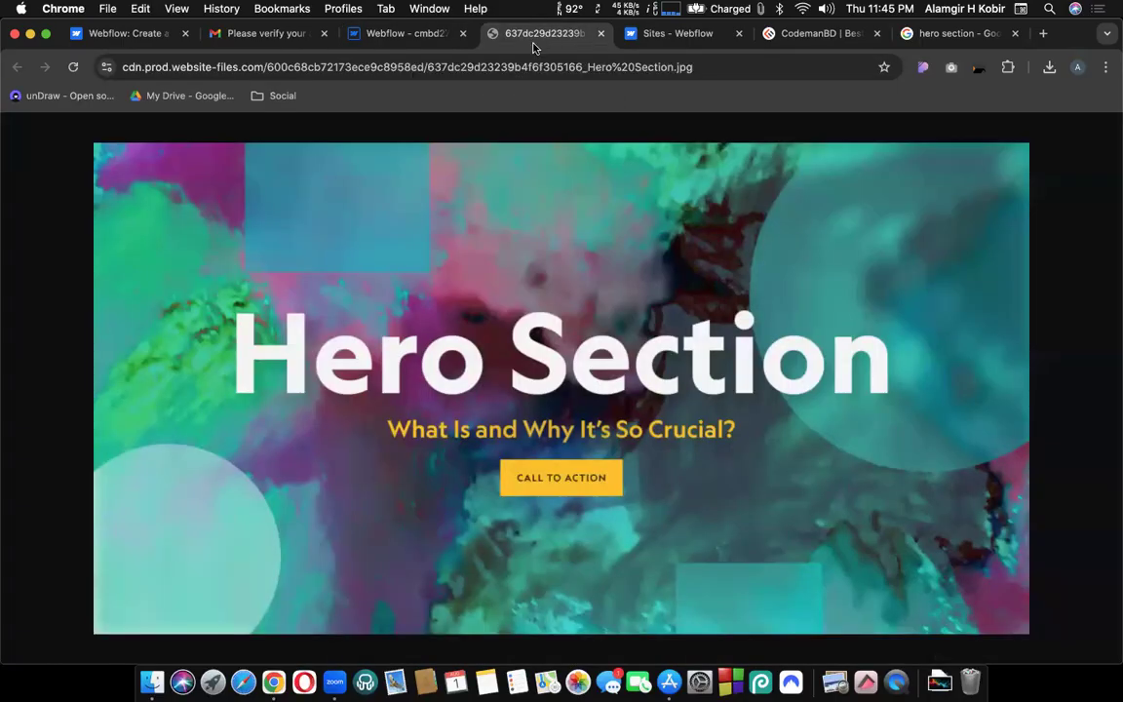
left_click(390, 33)
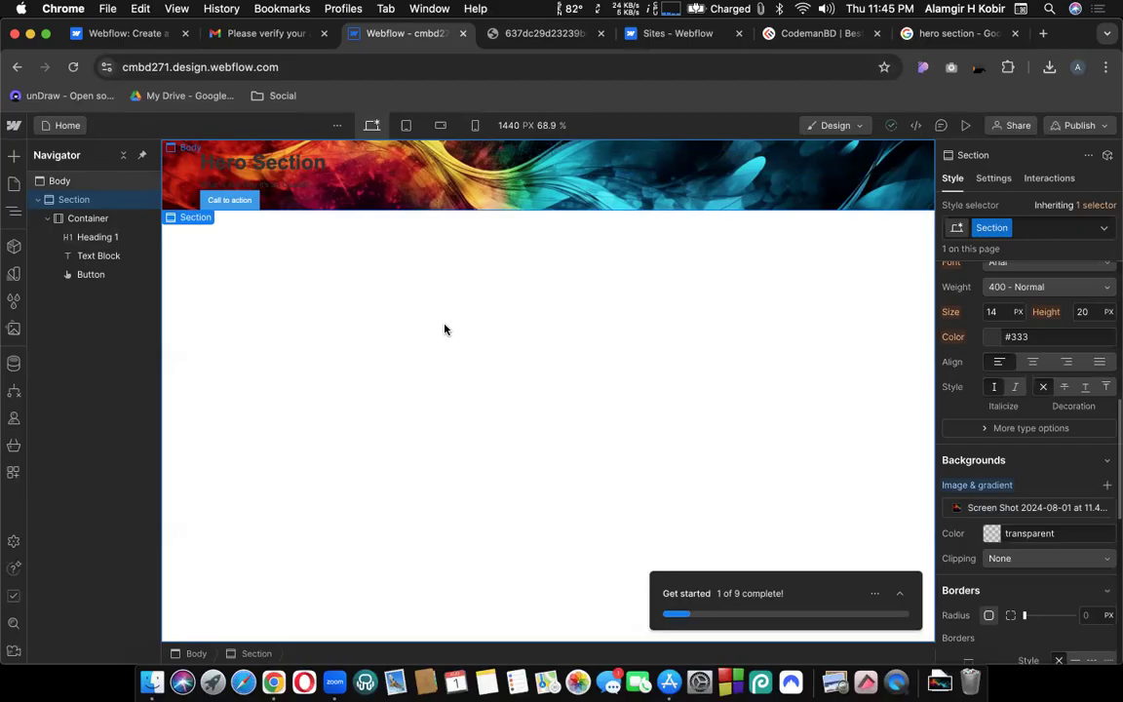
left_click(522, 34)
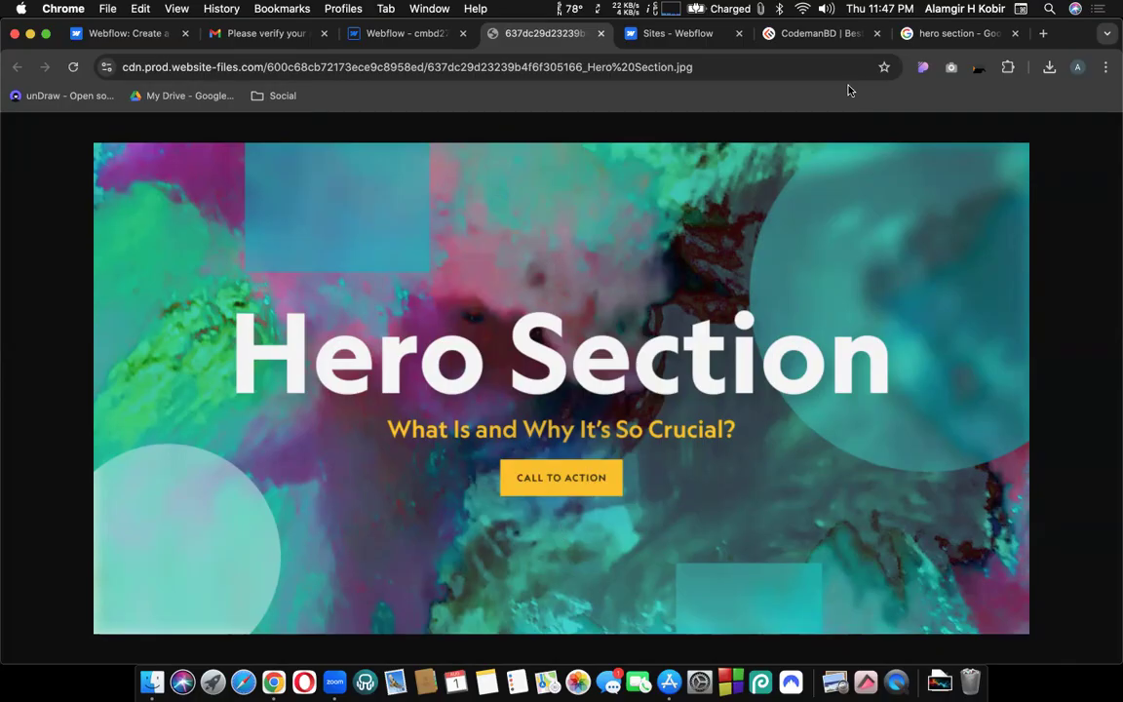
key("super+shift+5")
left_click_drag(540, 327, 531, 308)
left_click_drag(378, 363, 379, 313)
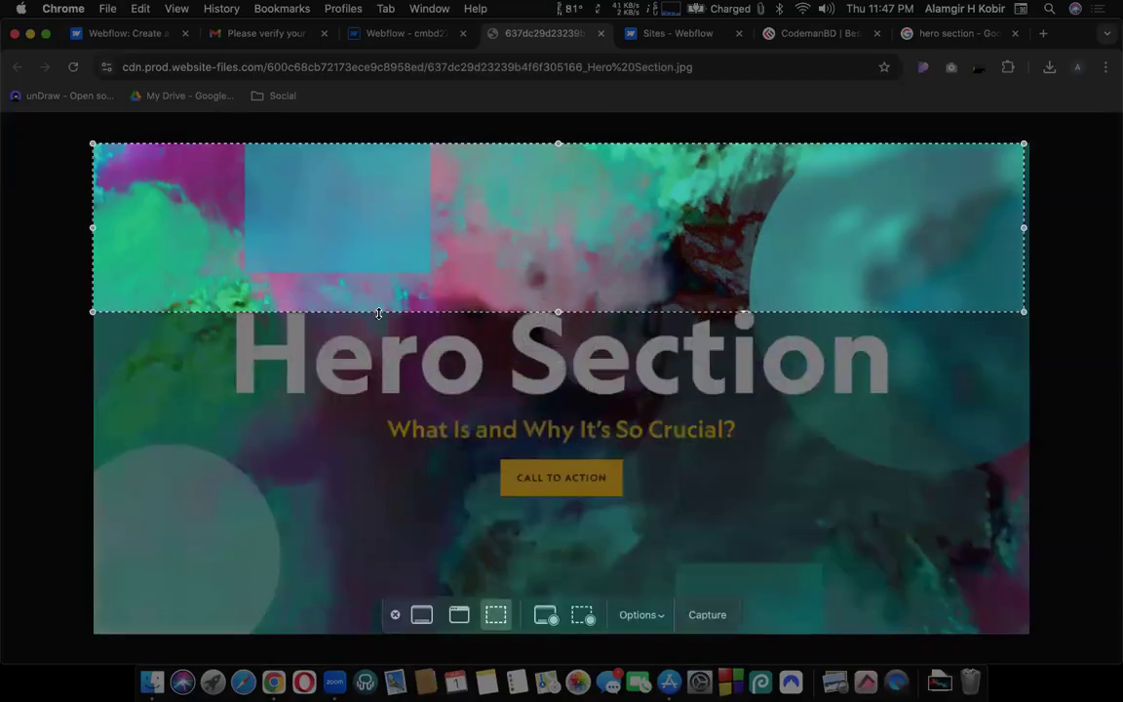
left_click_drag(450, 209, 496, 586)
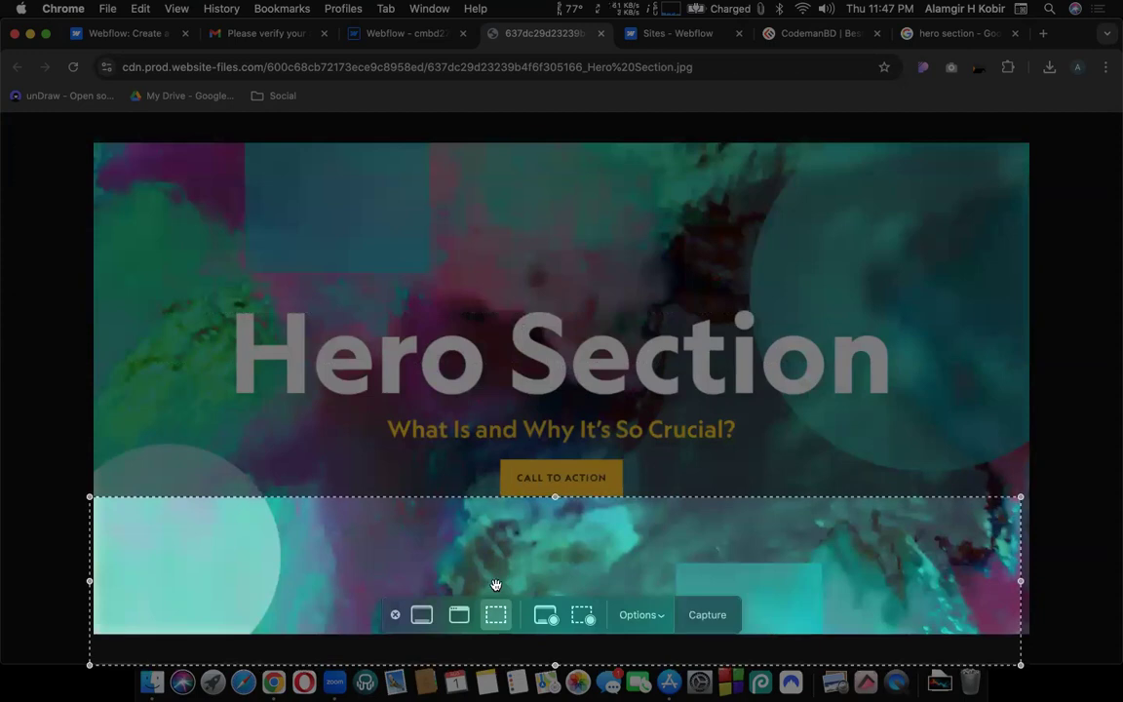
key("Escape")
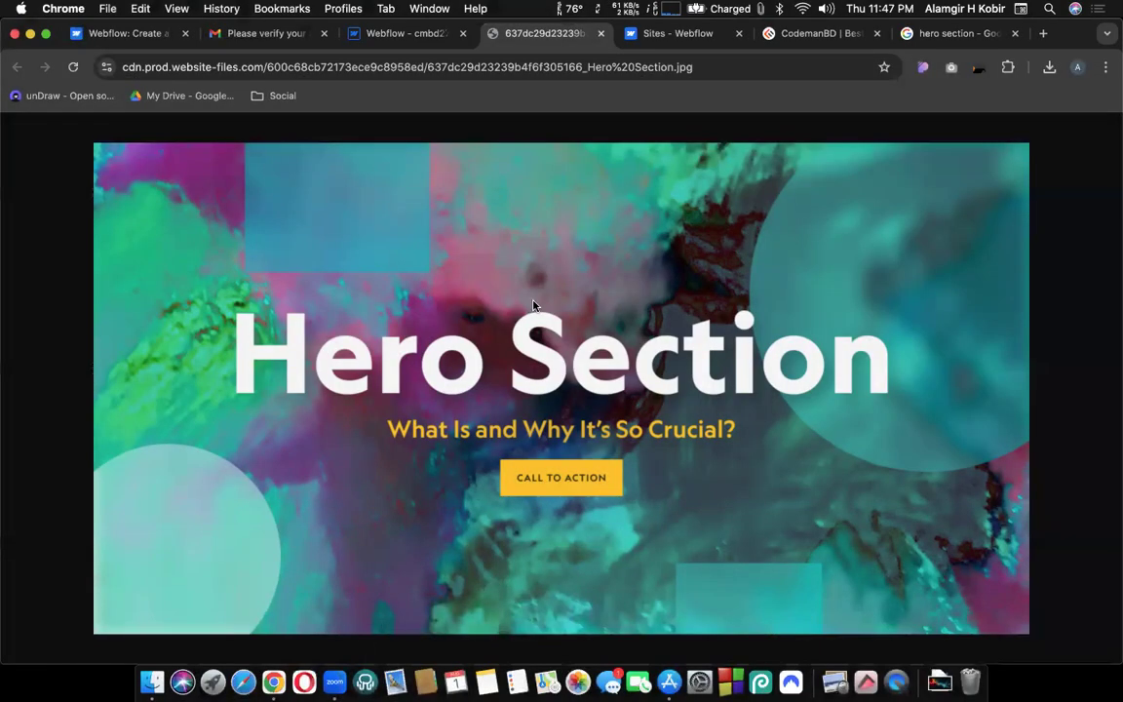
left_click(376, 33)
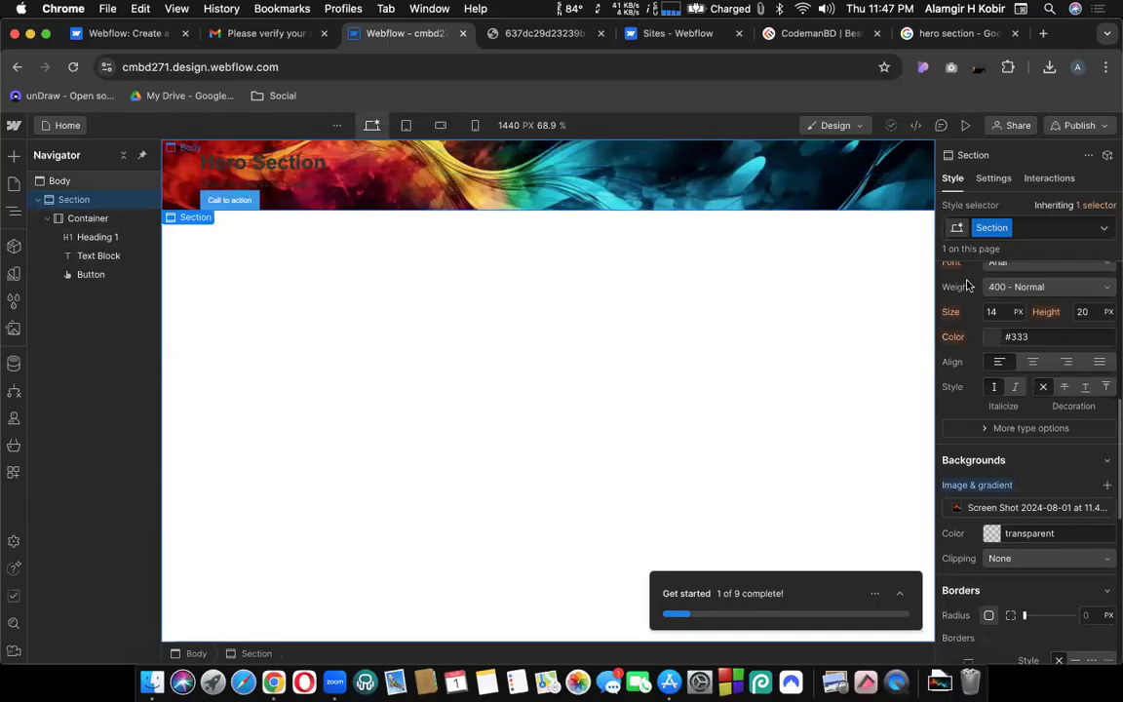
Try 220 top padding and 220 top margin on the section, reverting both to 0.
scroll(1039, 298, "up", 10)
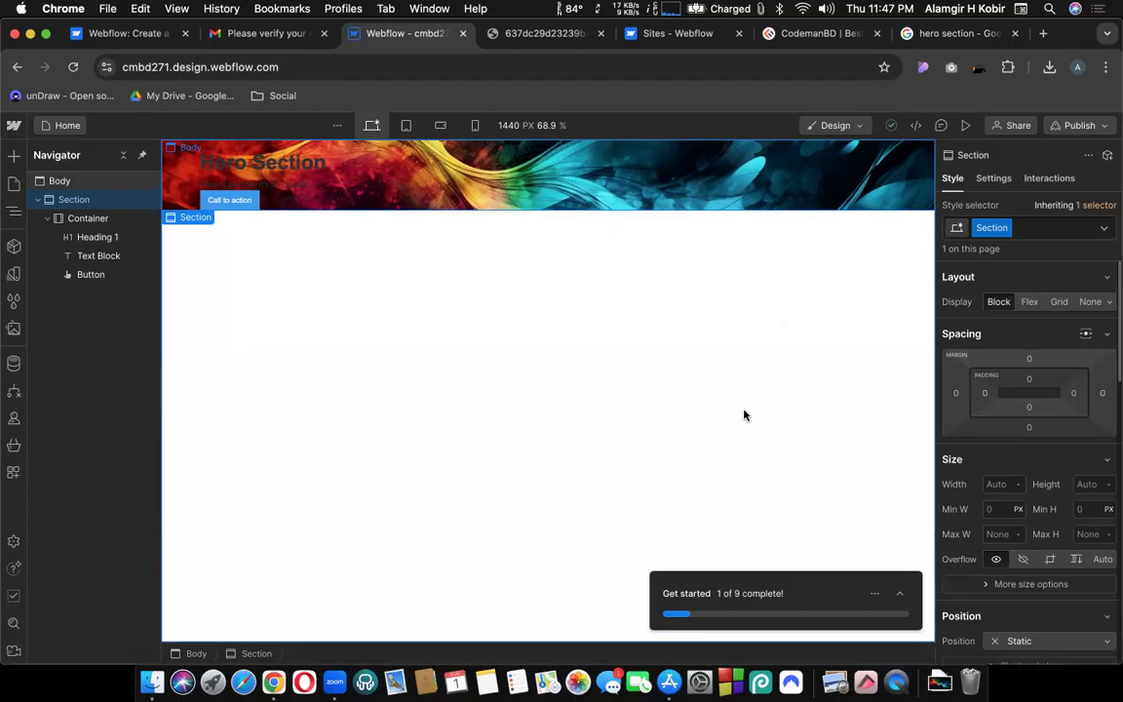
left_click(1028, 382)
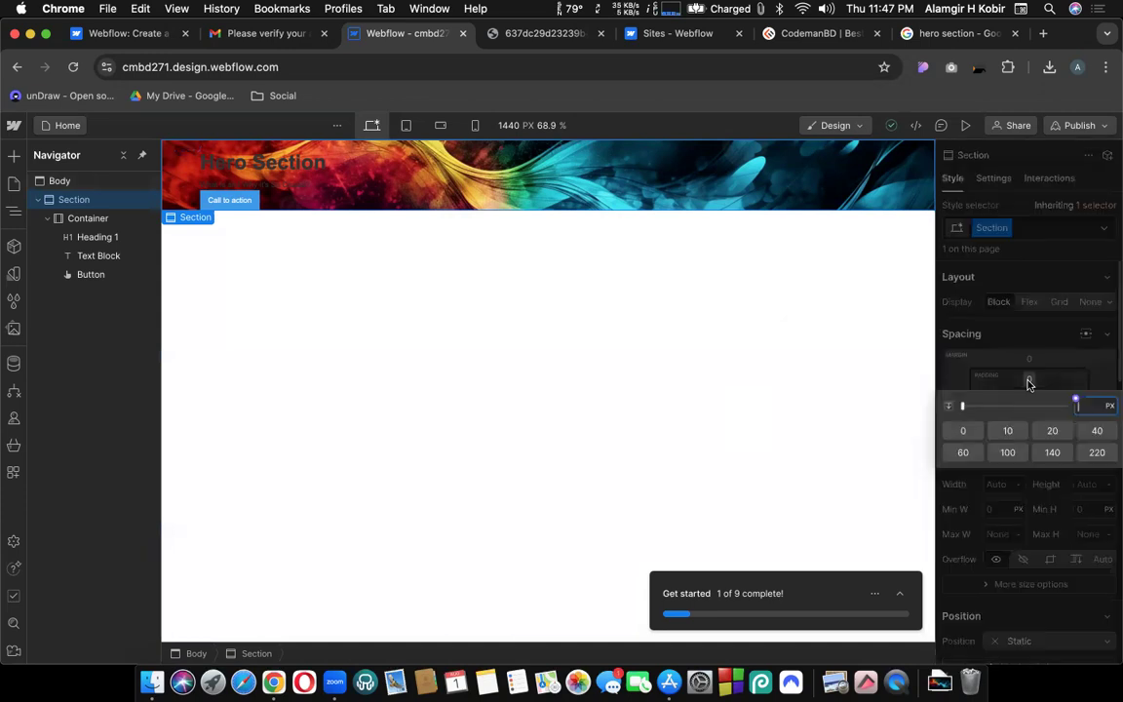
left_click(1098, 453)
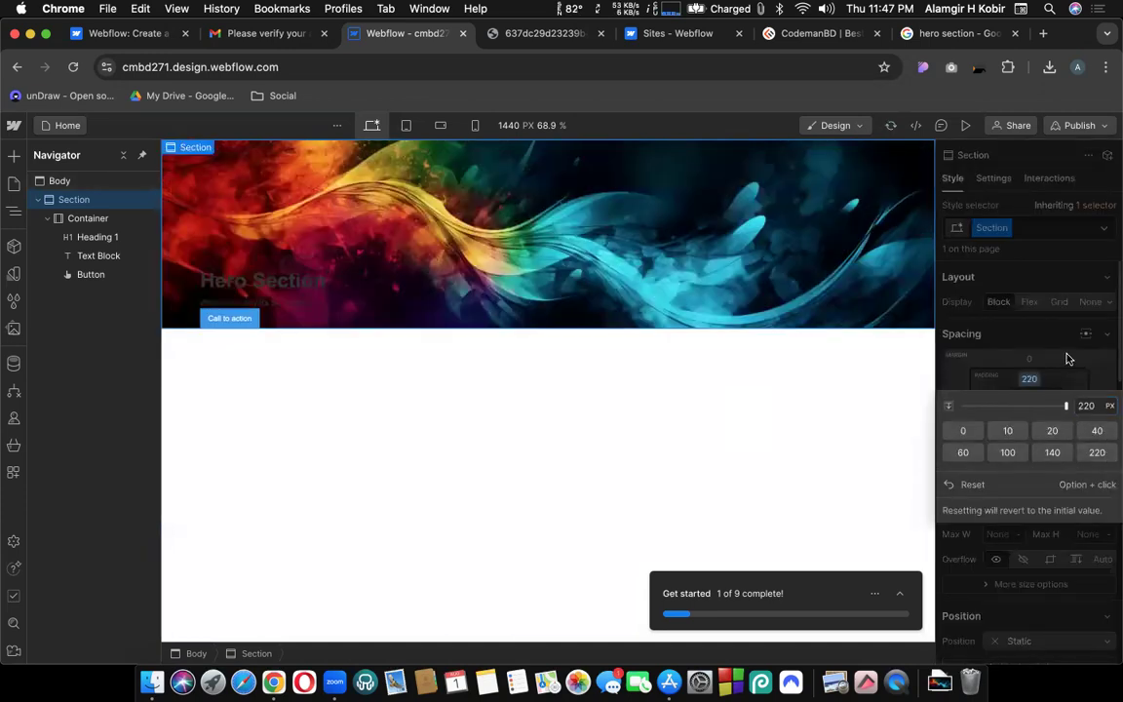
key("super+z")
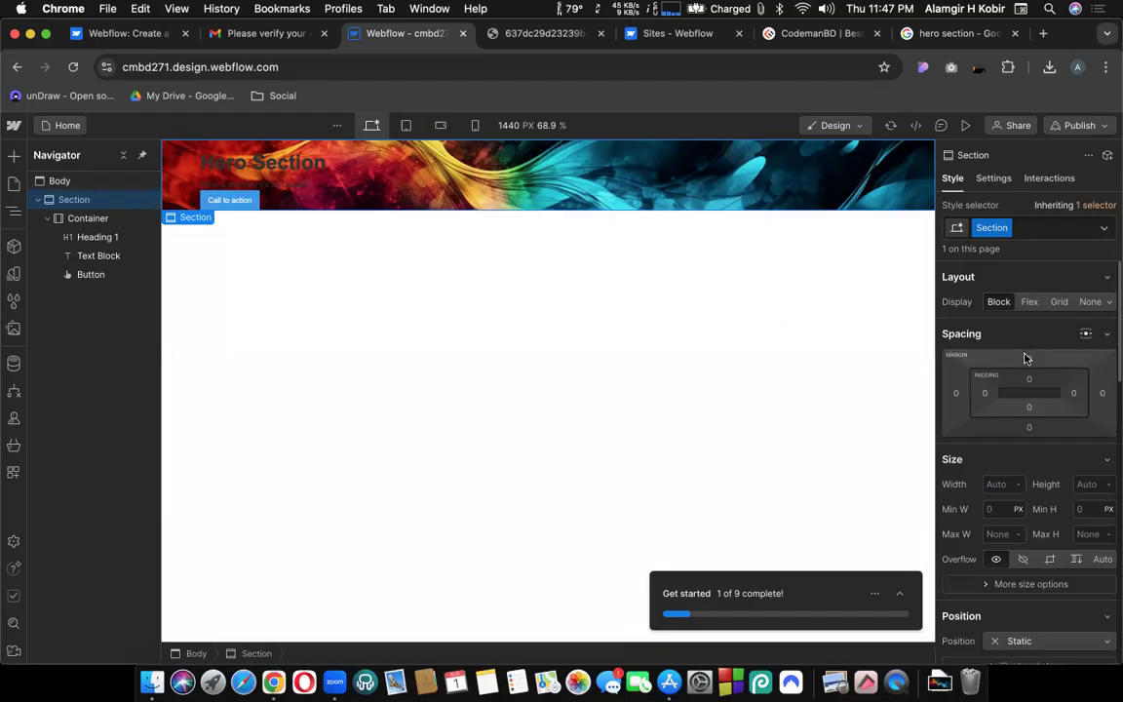
left_click(1026, 357)
left_click(1103, 432)
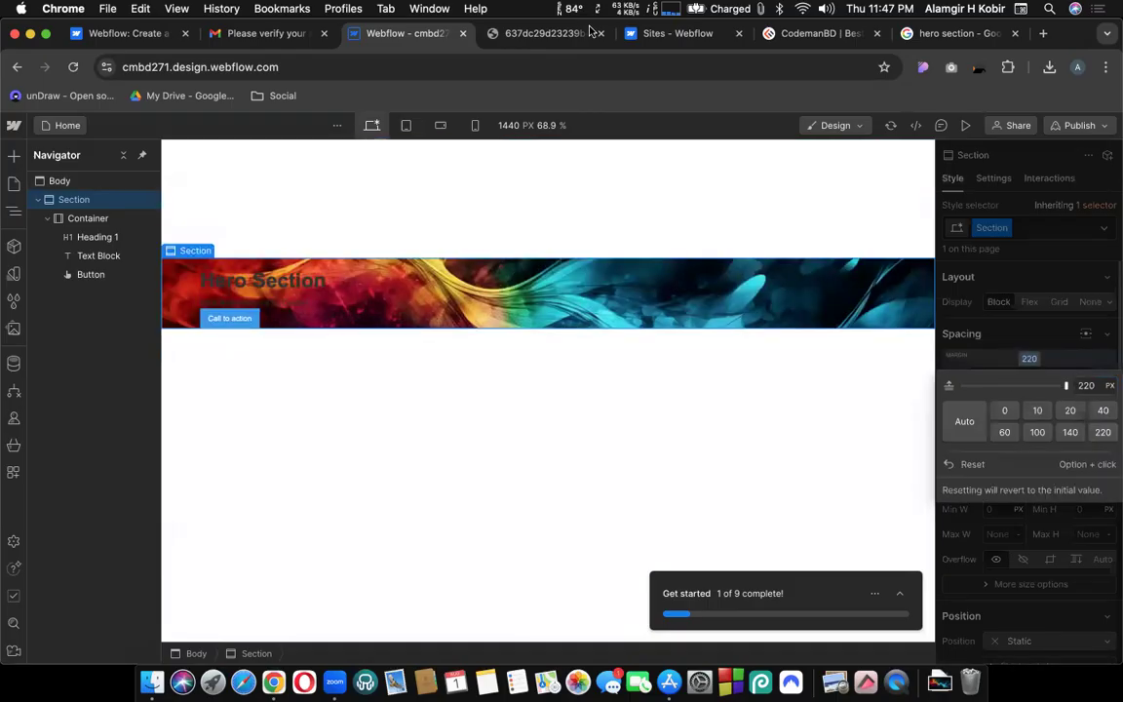
key("Escape")
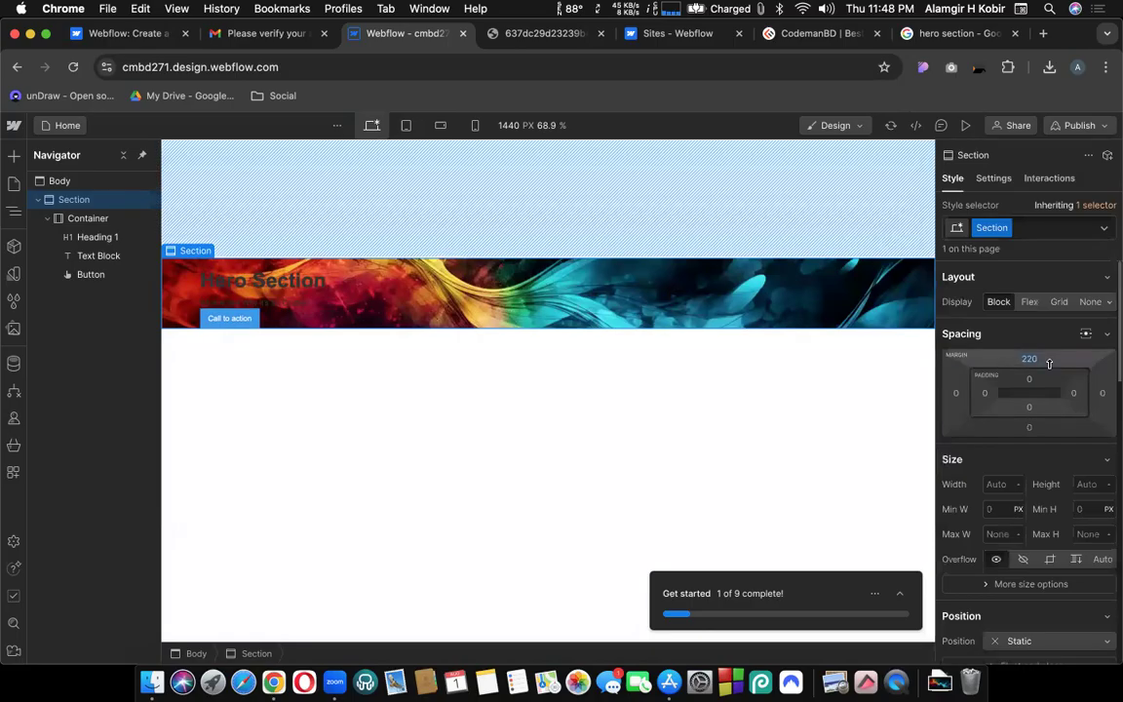
left_click(1049, 363, "alt")
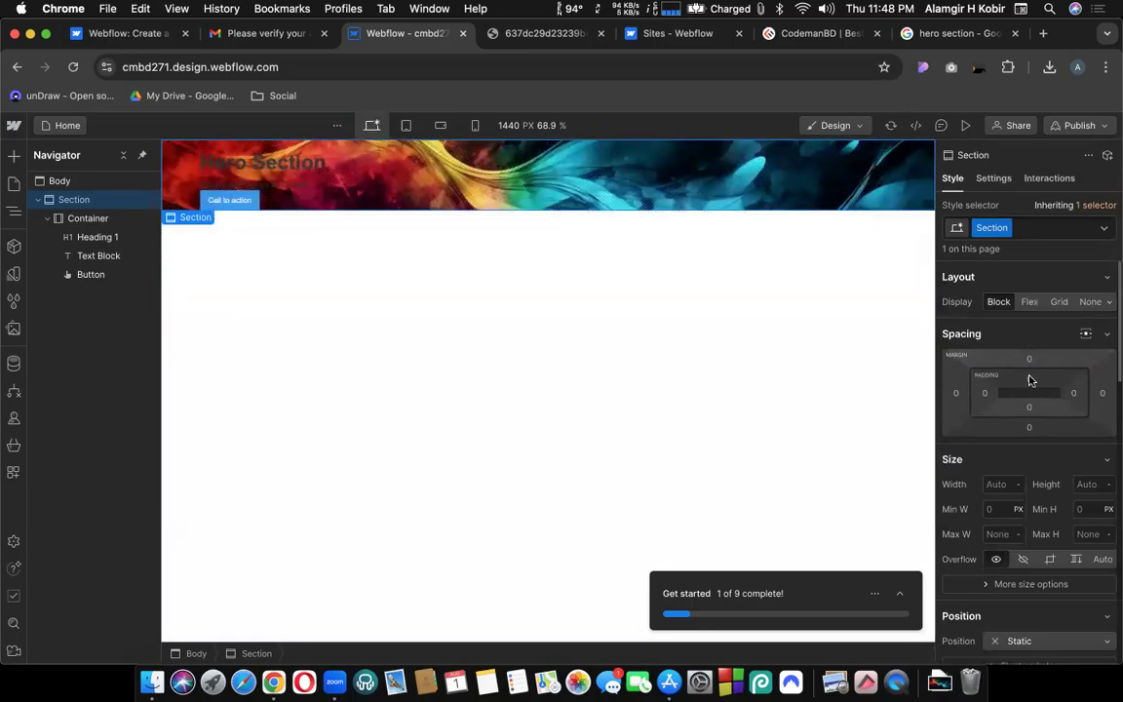
Give the section 300 px top padding and 250 px bottom padding.
left_click(1031, 379)
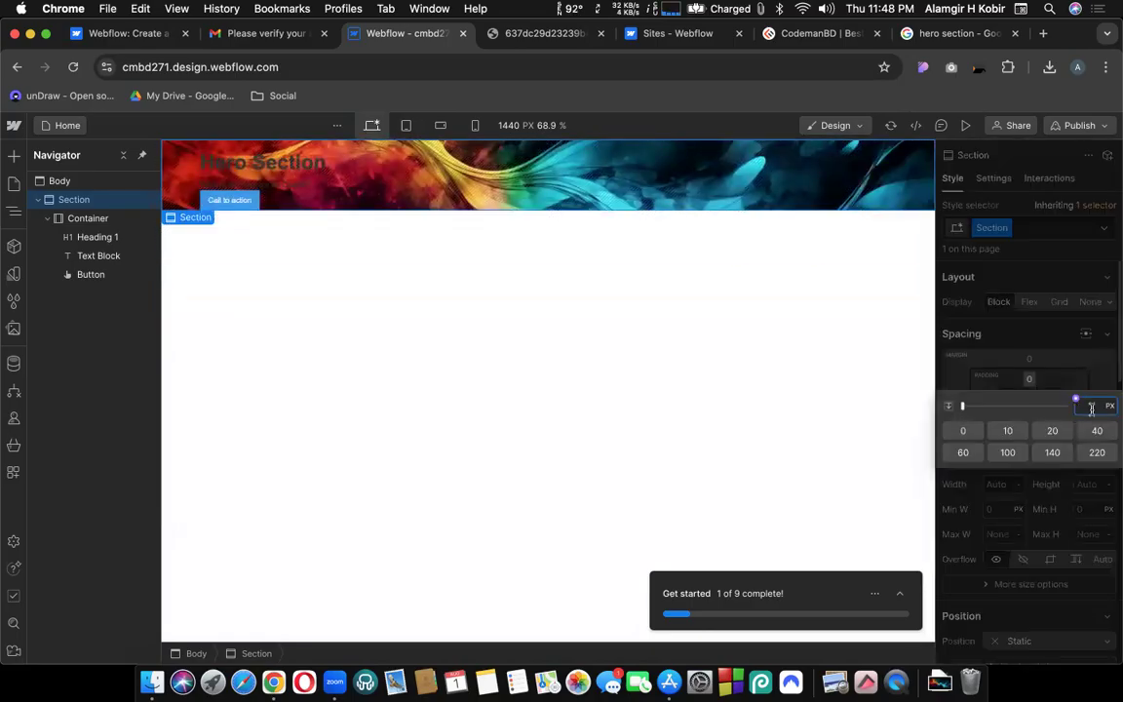
type("300")
key("Return")
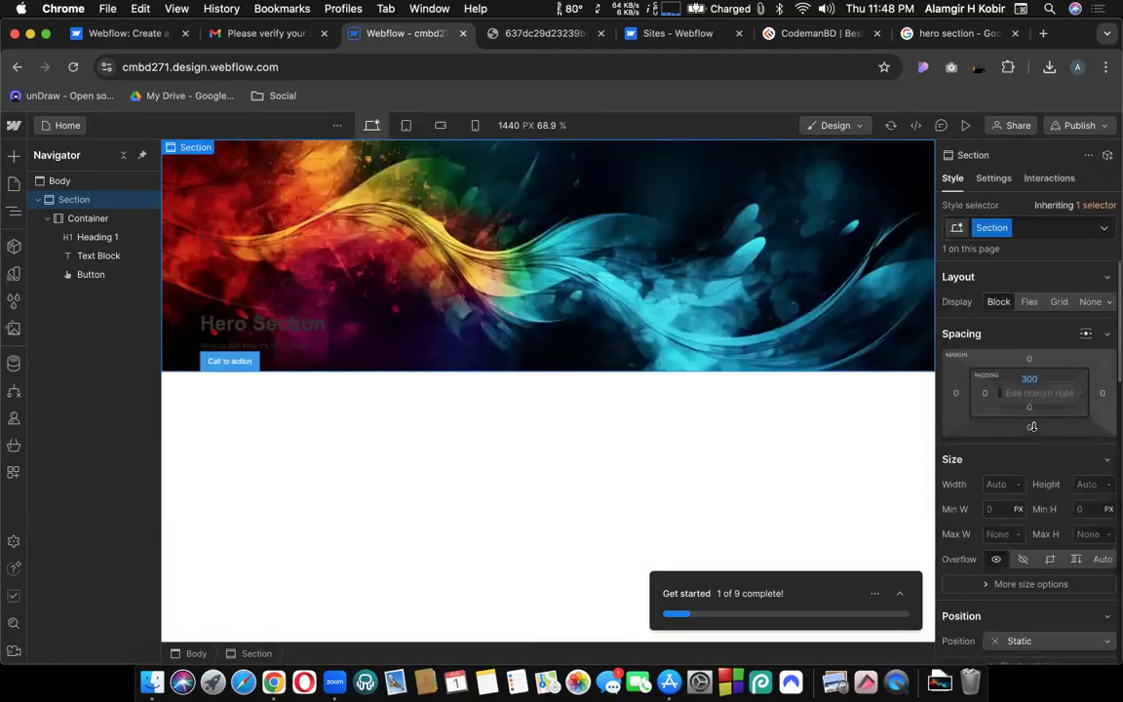
left_click(1026, 408)
type("250")
key("Return")
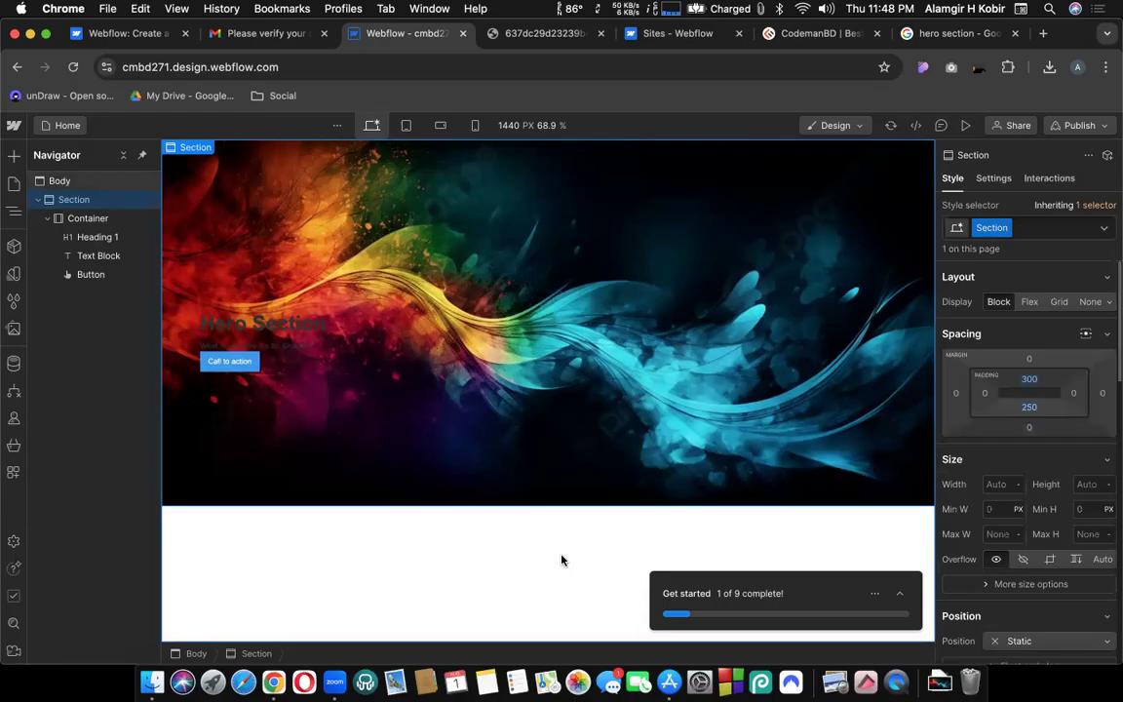
Change the section padding to 400 px top and 300 px bottom.
left_click(1031, 380)
type("4")
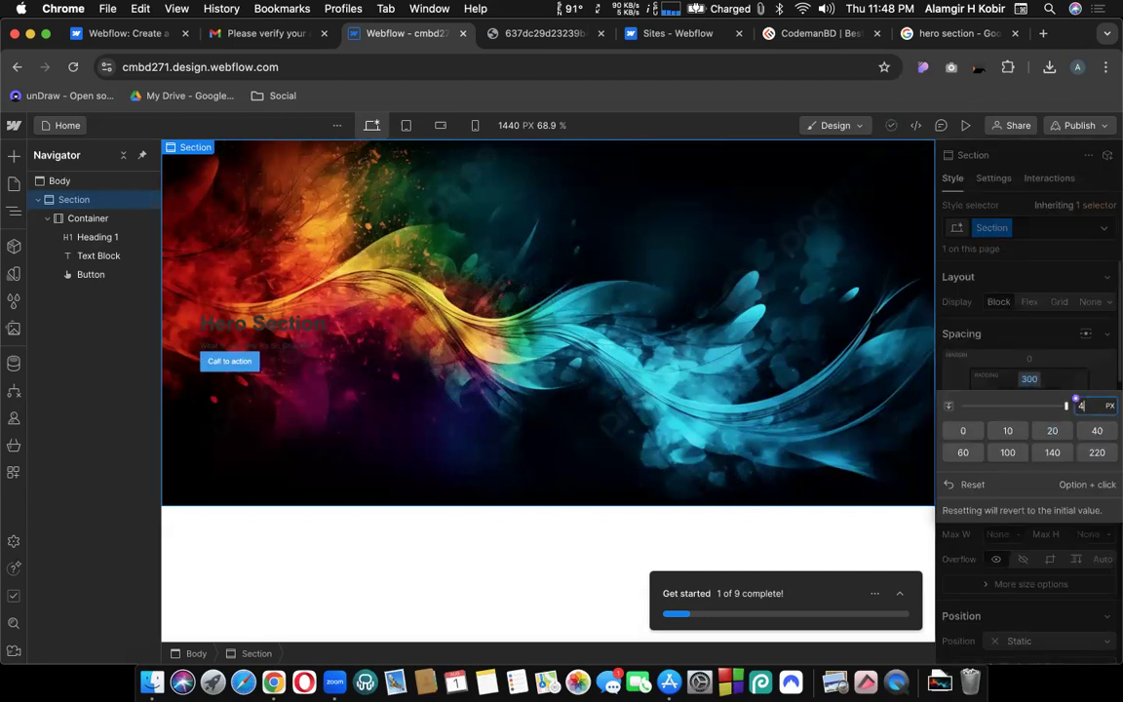
type("00")
key("Return")
left_click_drag(1029, 408, 1035, 410)
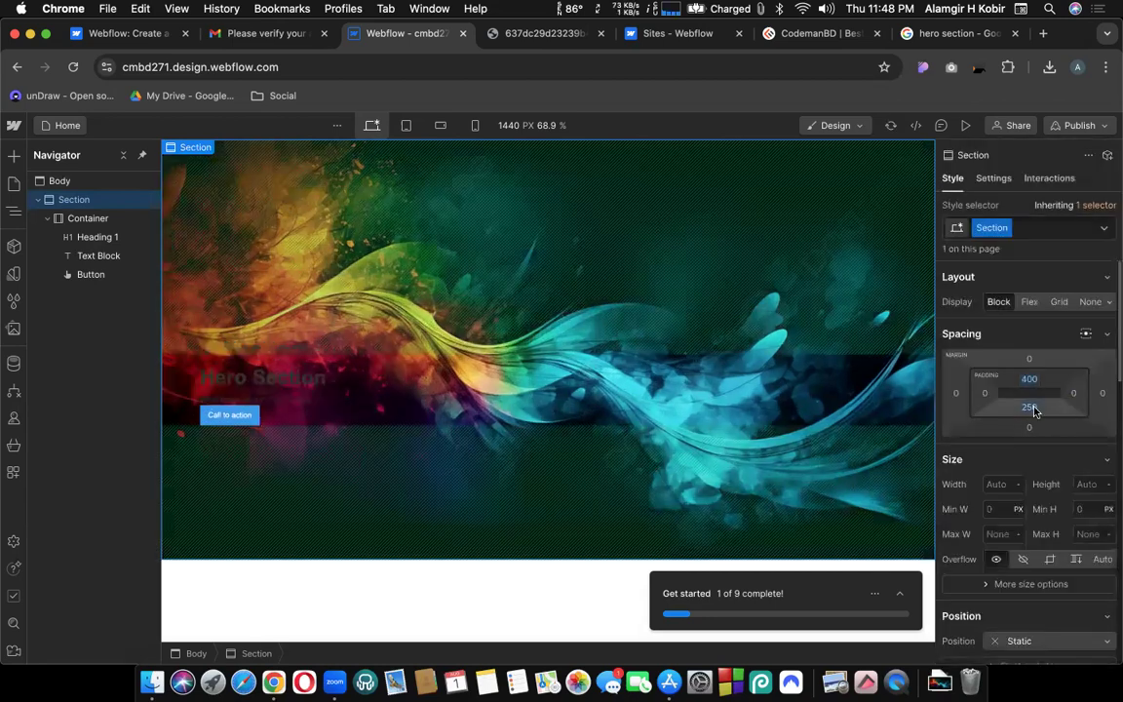
left_click(1034, 410)
type("300")
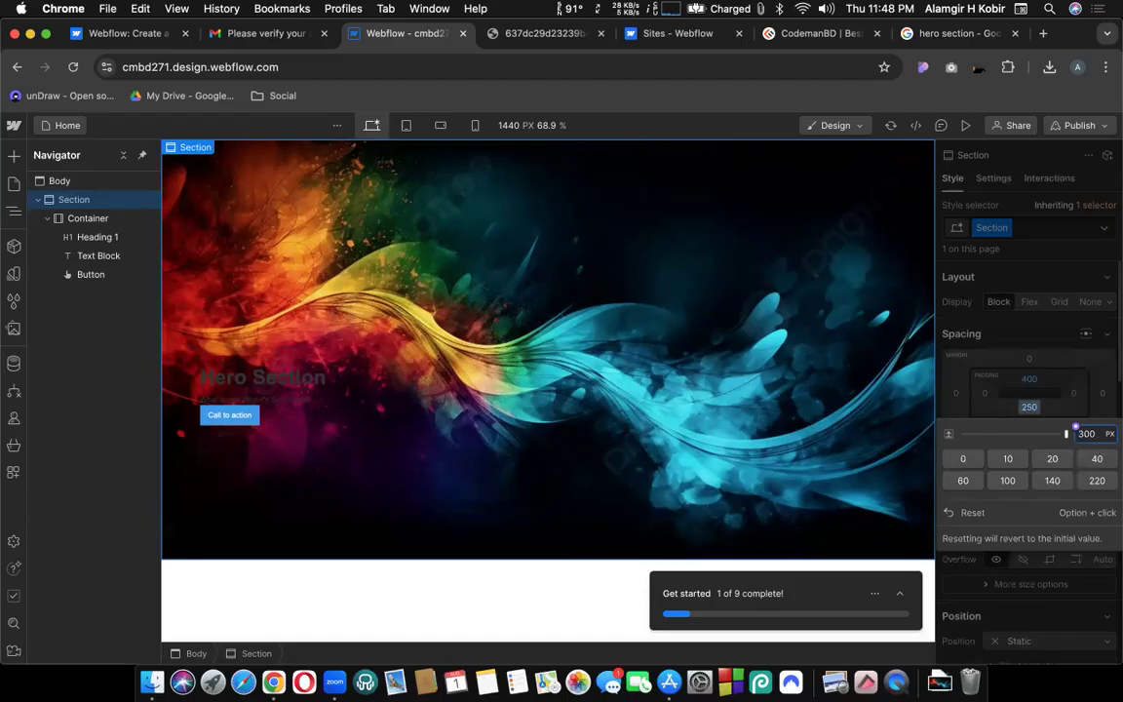
key("Return")
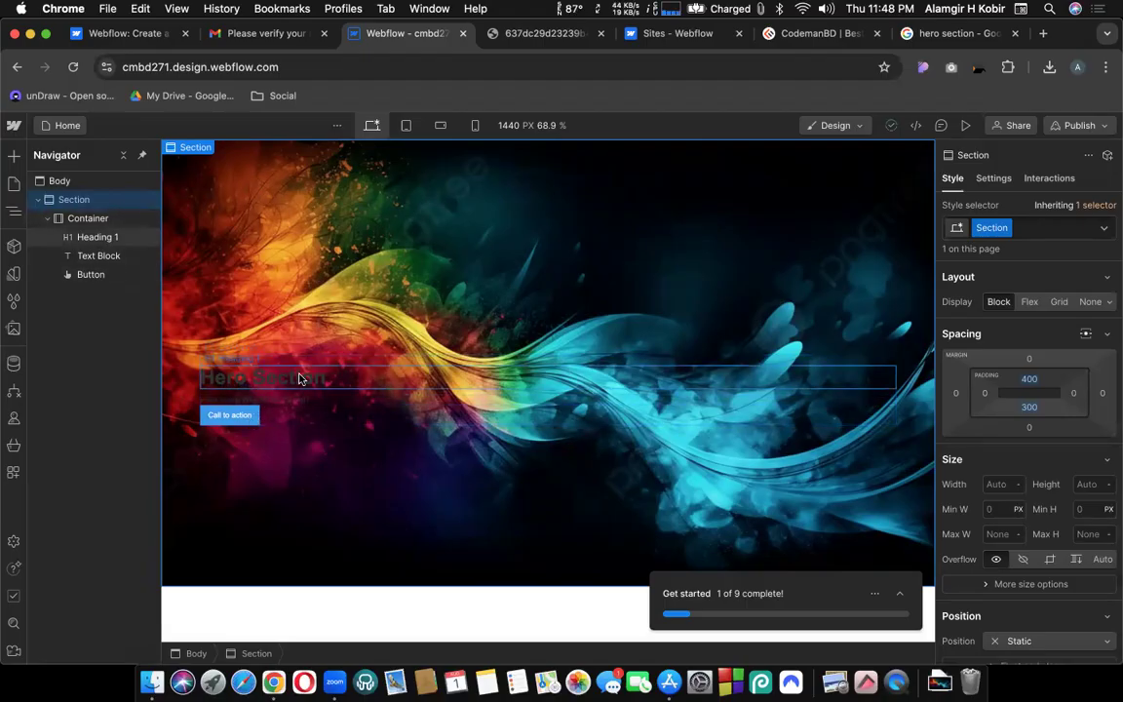
Centre the 'Hero Section' heading and raise its font size to 110 px after trying 90.
left_click(300, 379)
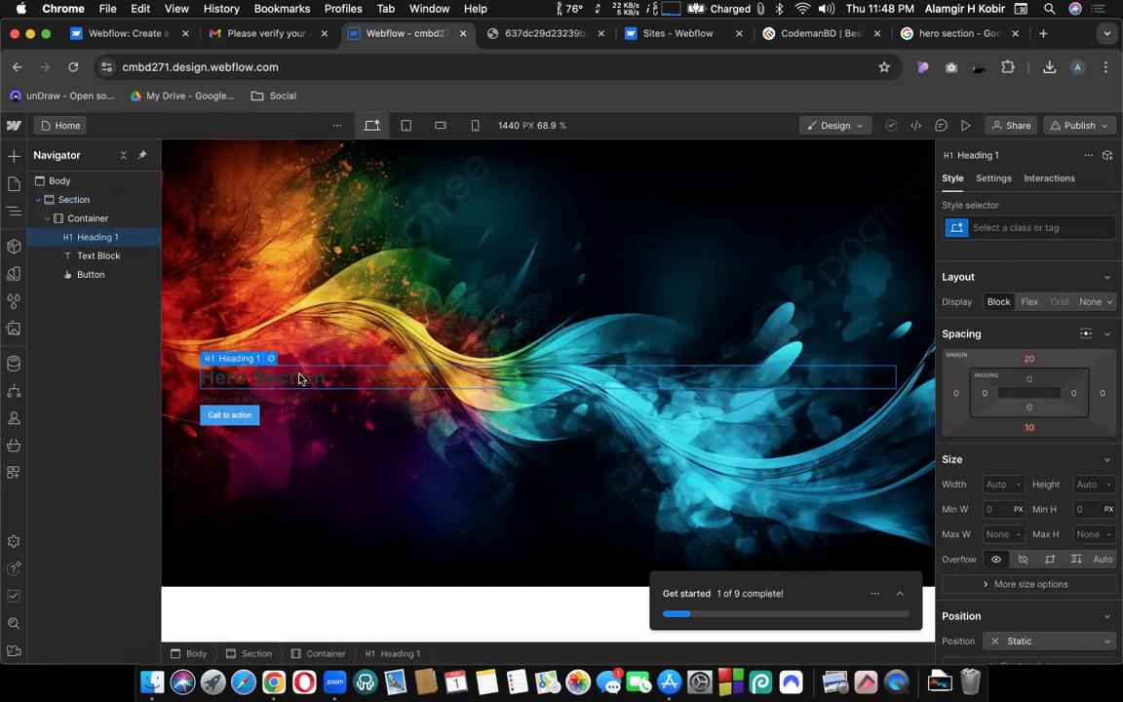
left_click(499, 39)
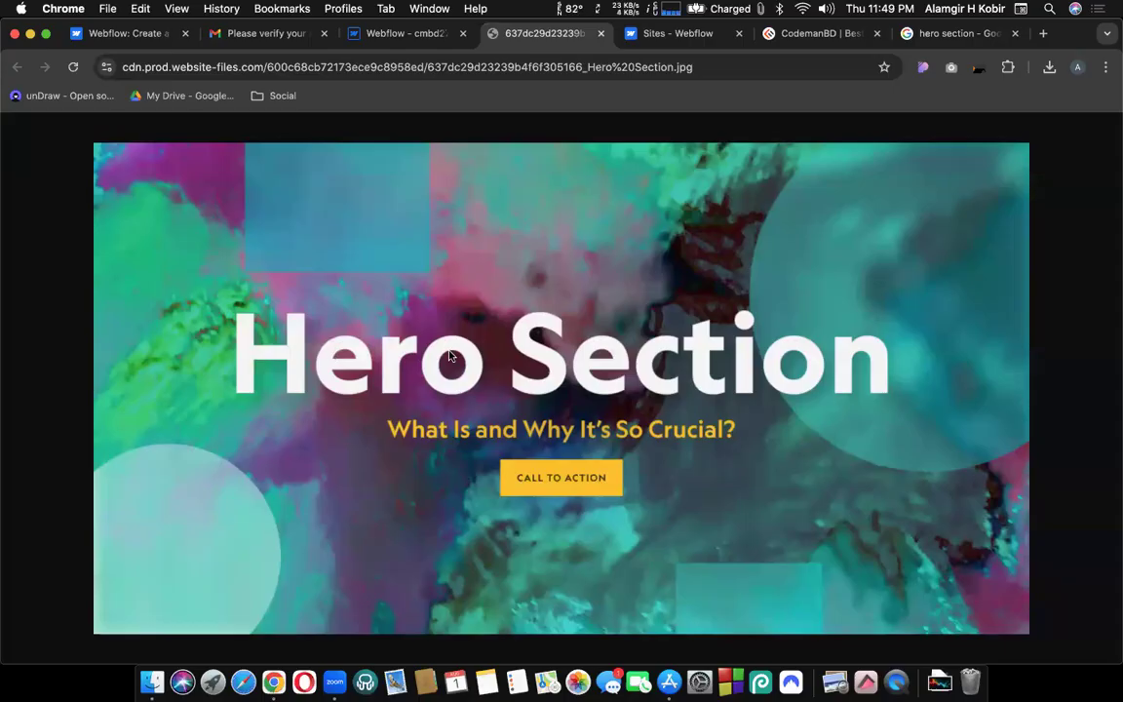
left_click(357, 32)
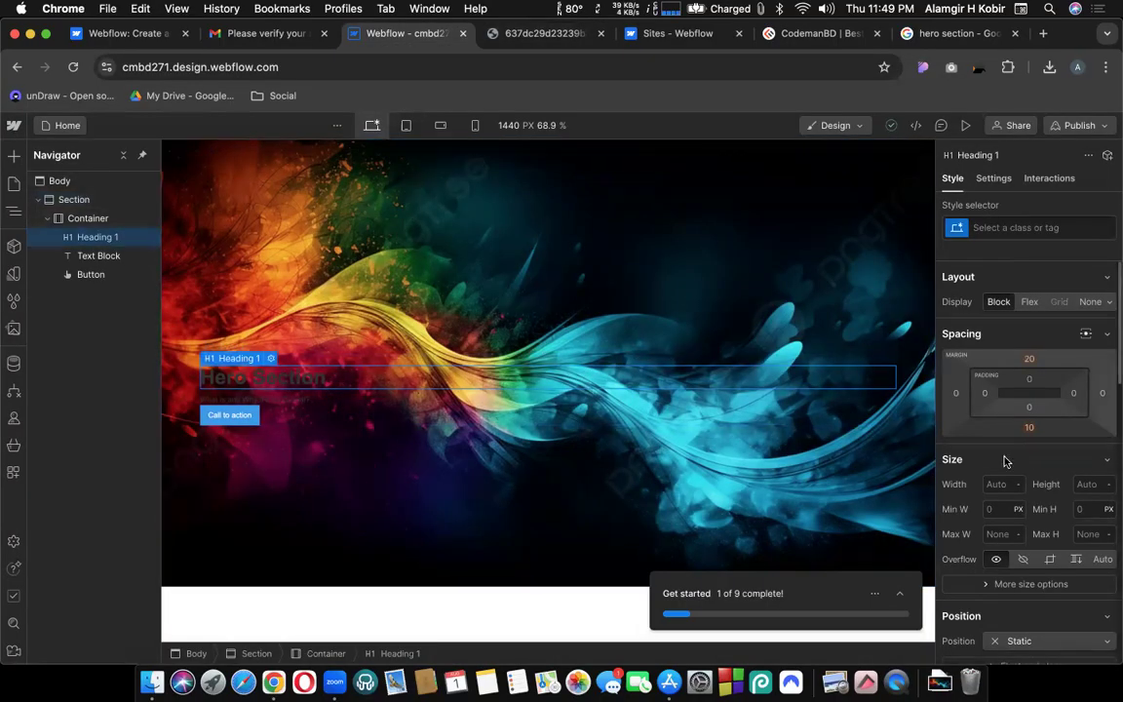
scroll(1006, 461, "down", 10)
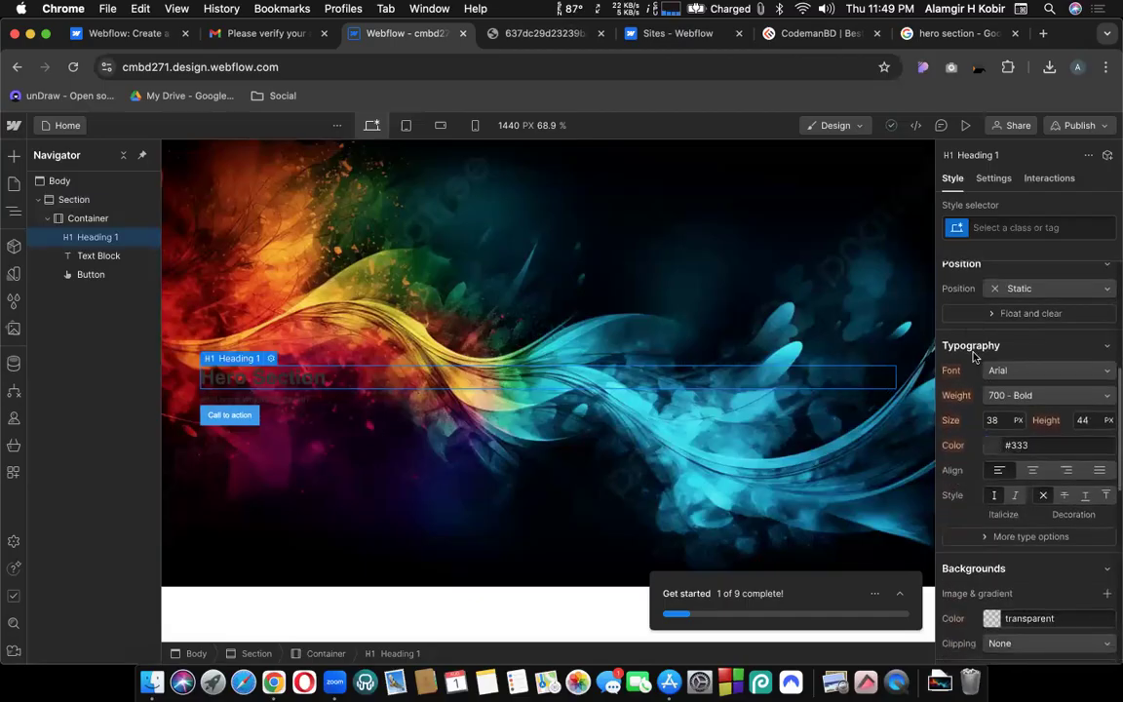
left_click(1034, 472)
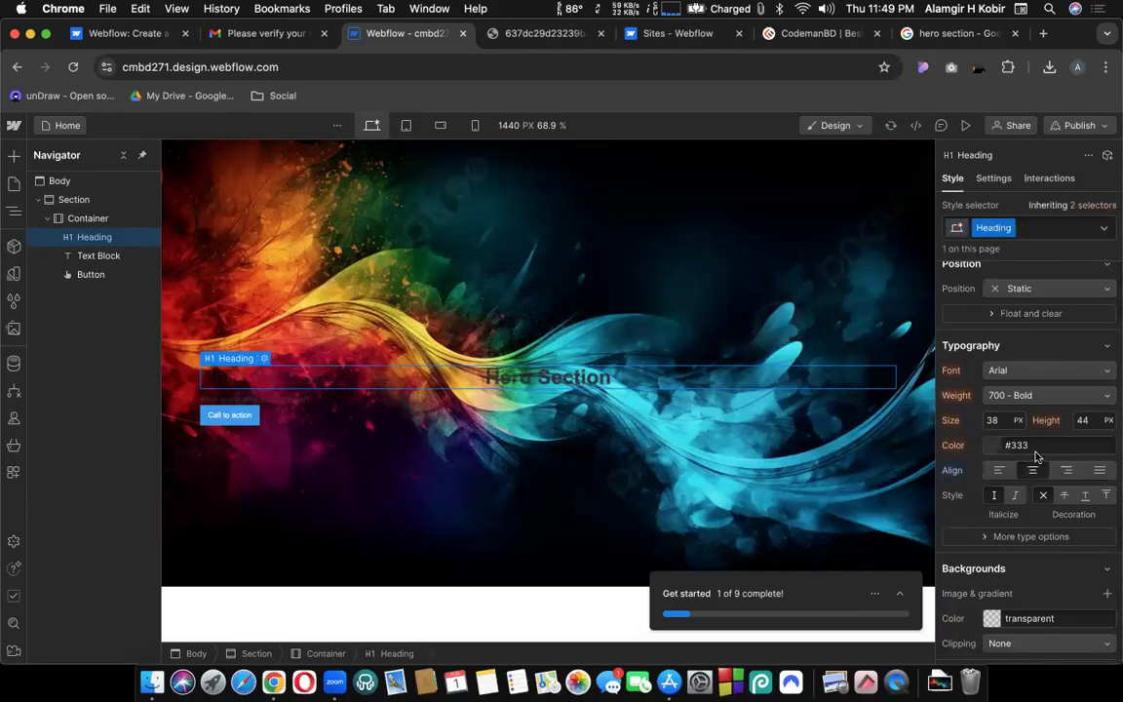
left_click(992, 420)
type("90")
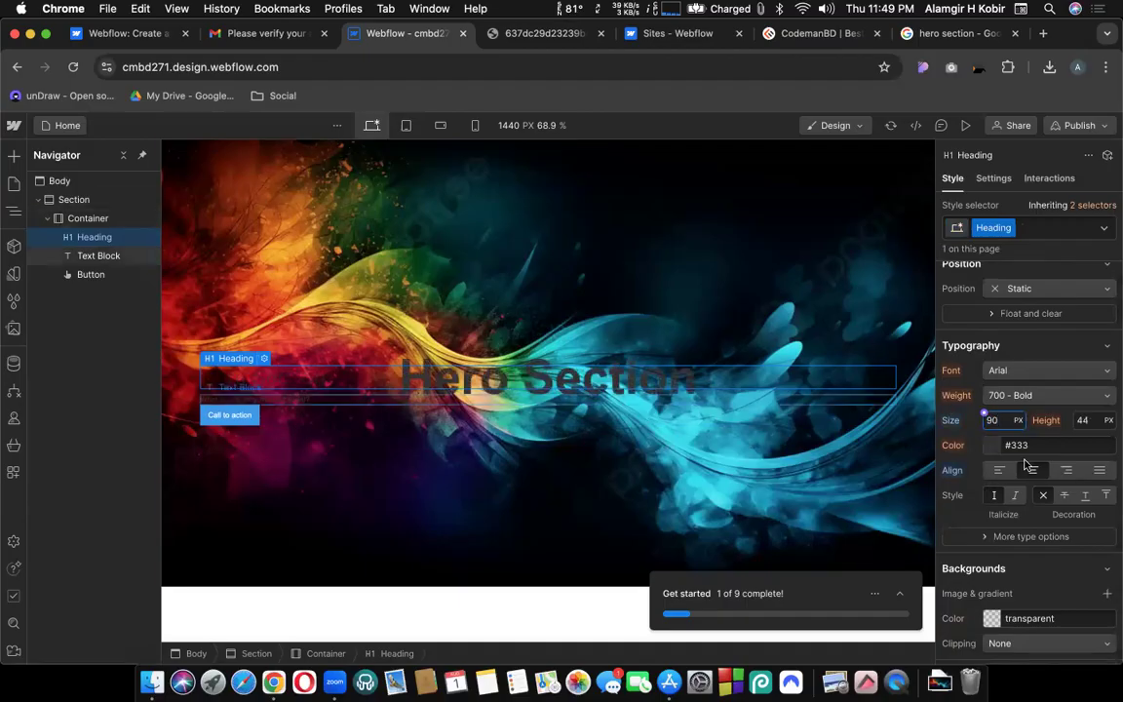
left_click(1001, 420)
type("110")
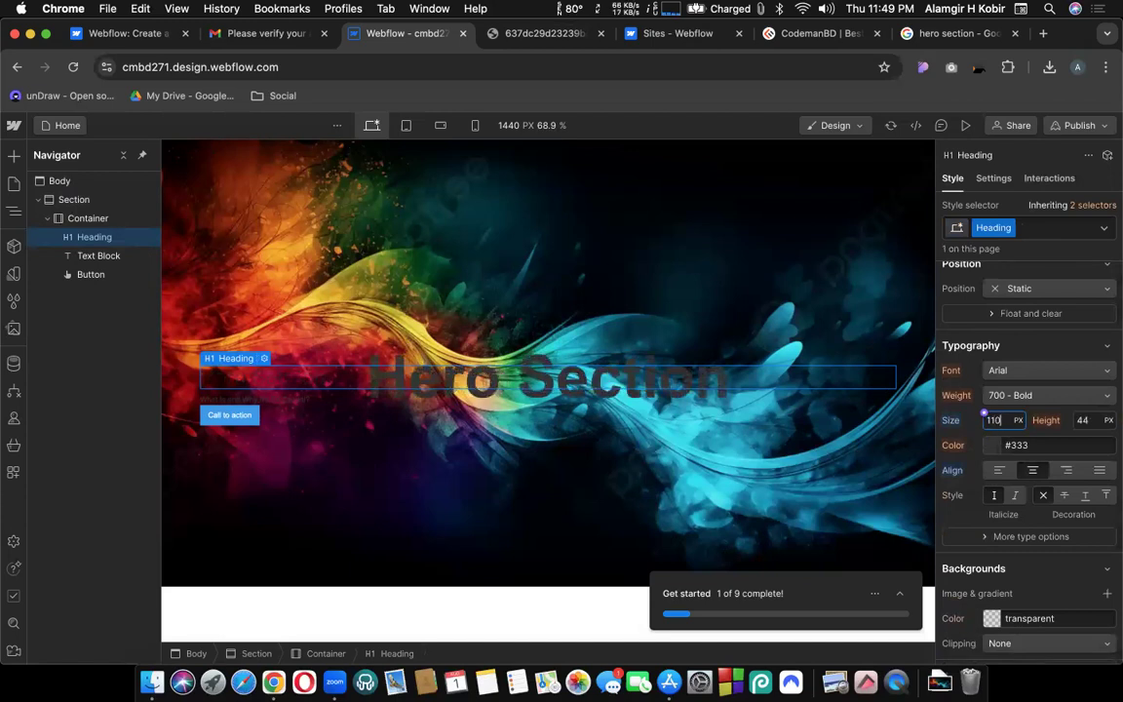
left_click(1012, 396)
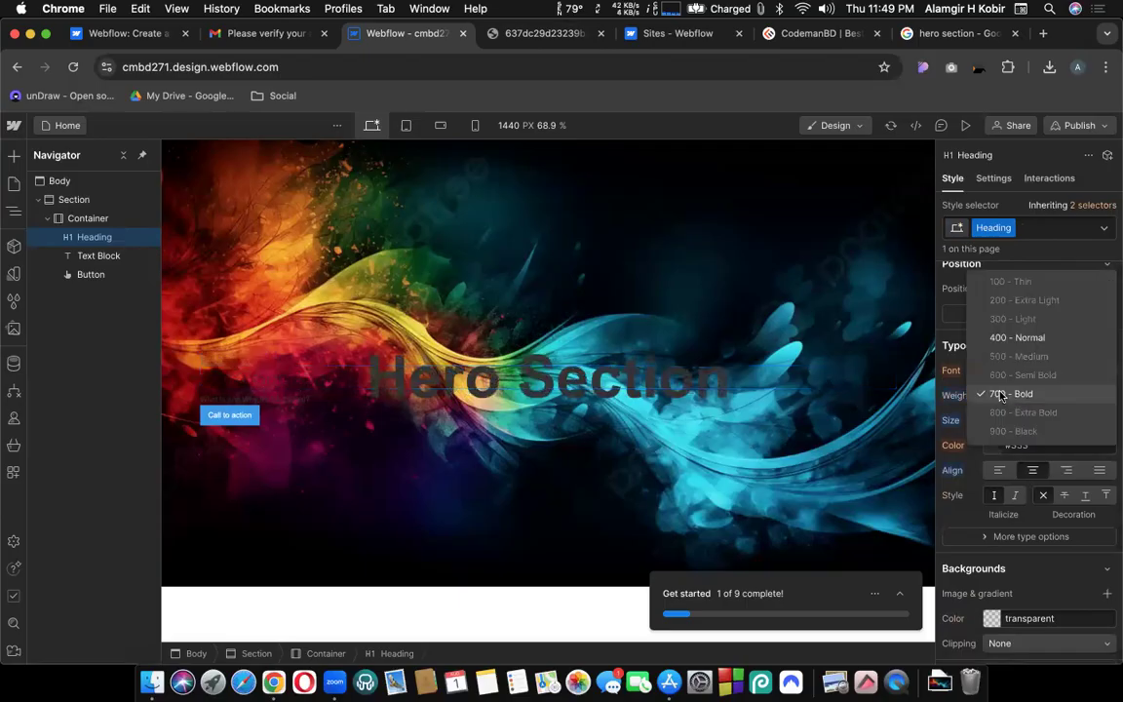
Keep the heading at 700 Bold and set its text colour to white in the colour picker.
left_click(1001, 395)
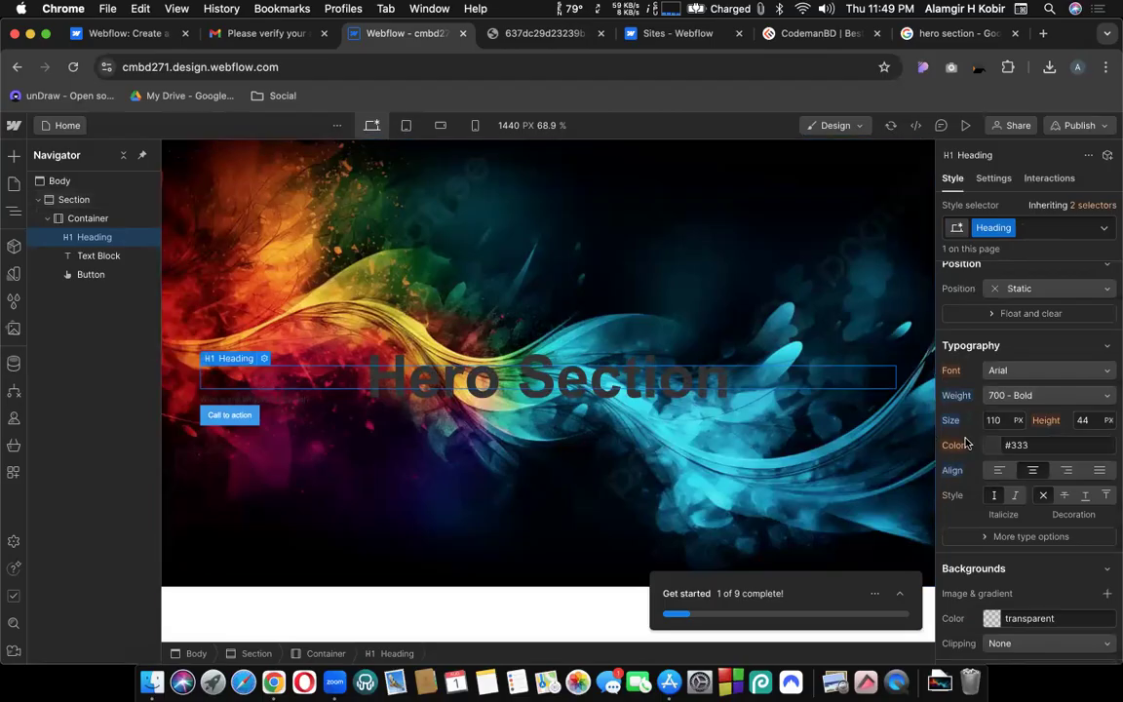
left_click(531, 37)
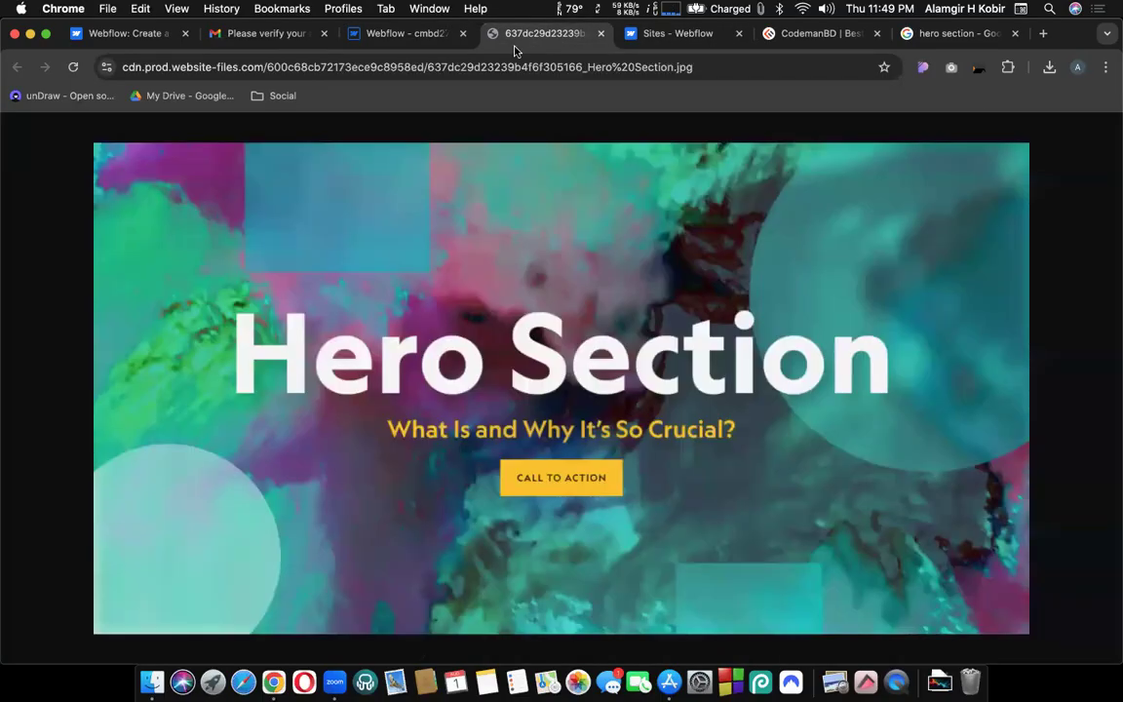
left_click(420, 40)
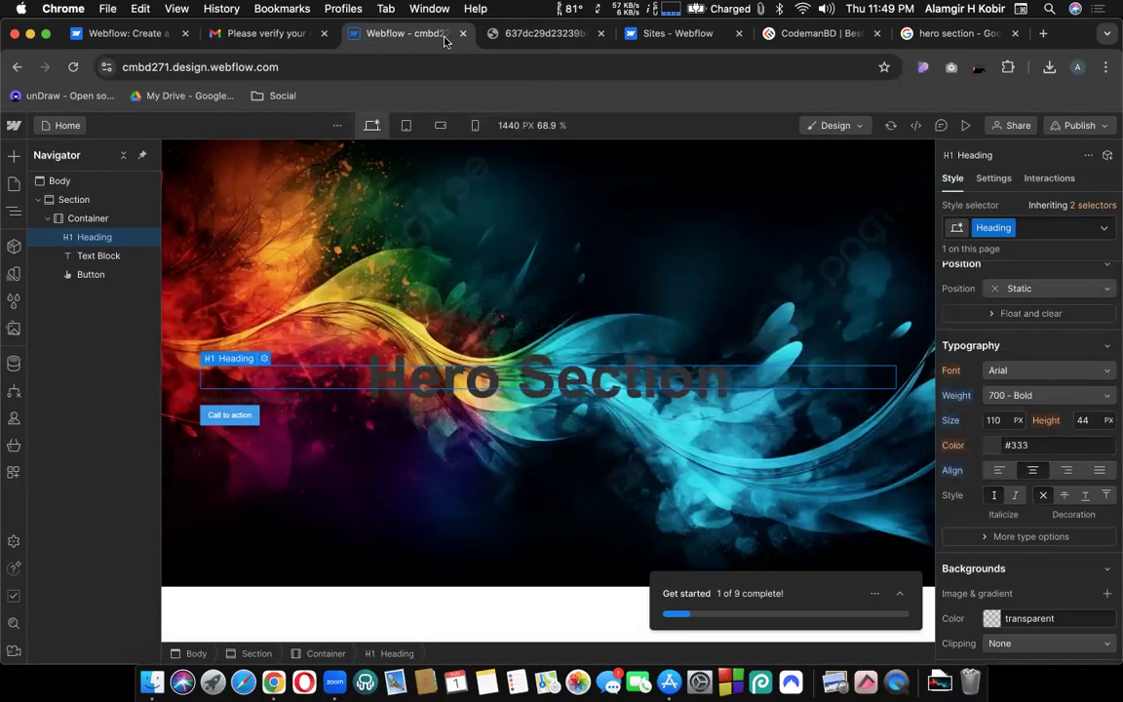
left_click(990, 449)
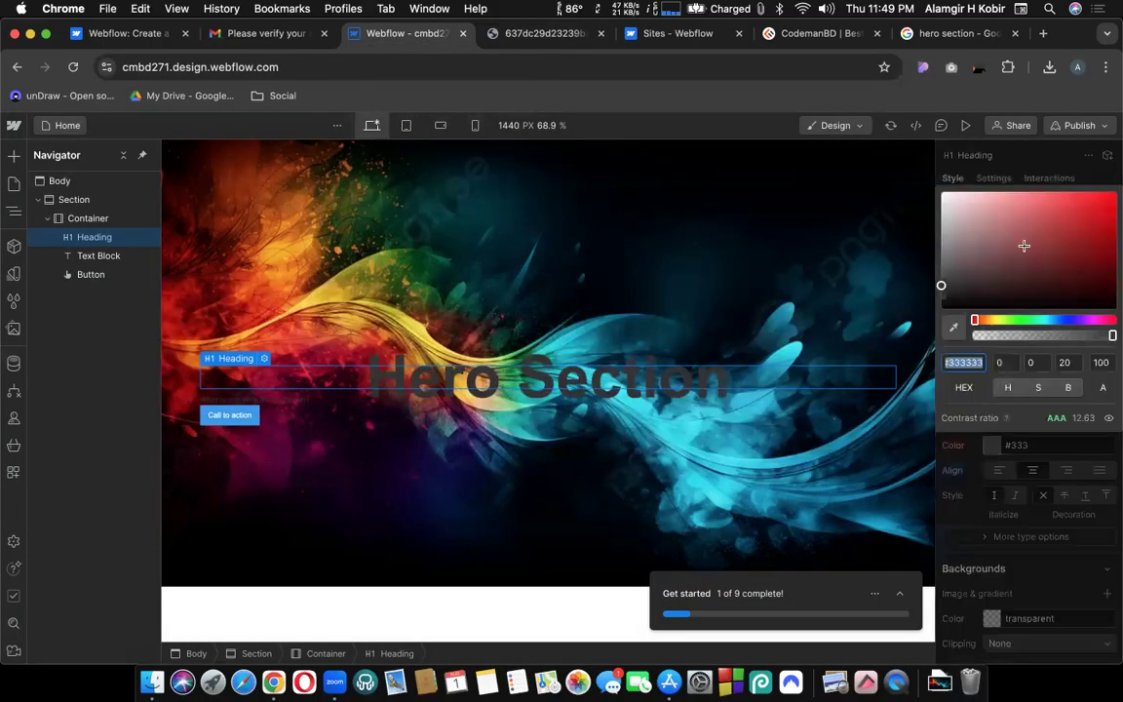
left_click(1081, 252)
left_click_drag(1000, 248, 1001, 257)
left_click_drag(974, 320, 1086, 319)
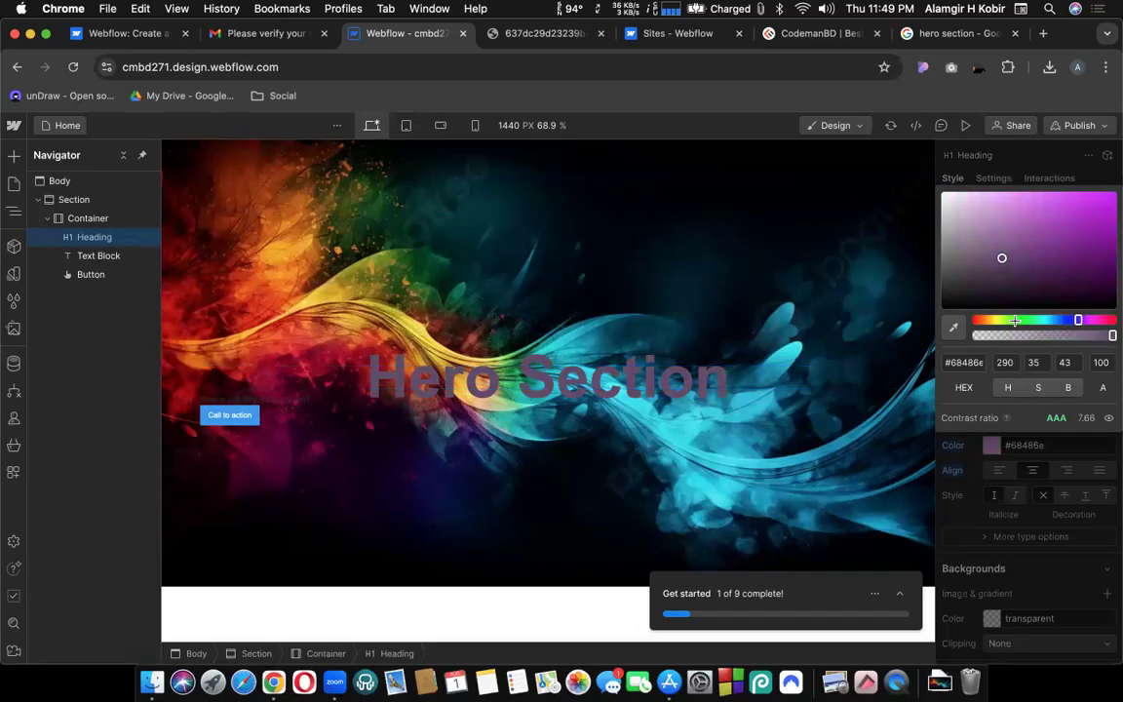
left_click(1017, 320)
left_click_drag(1002, 255, 1079, 205)
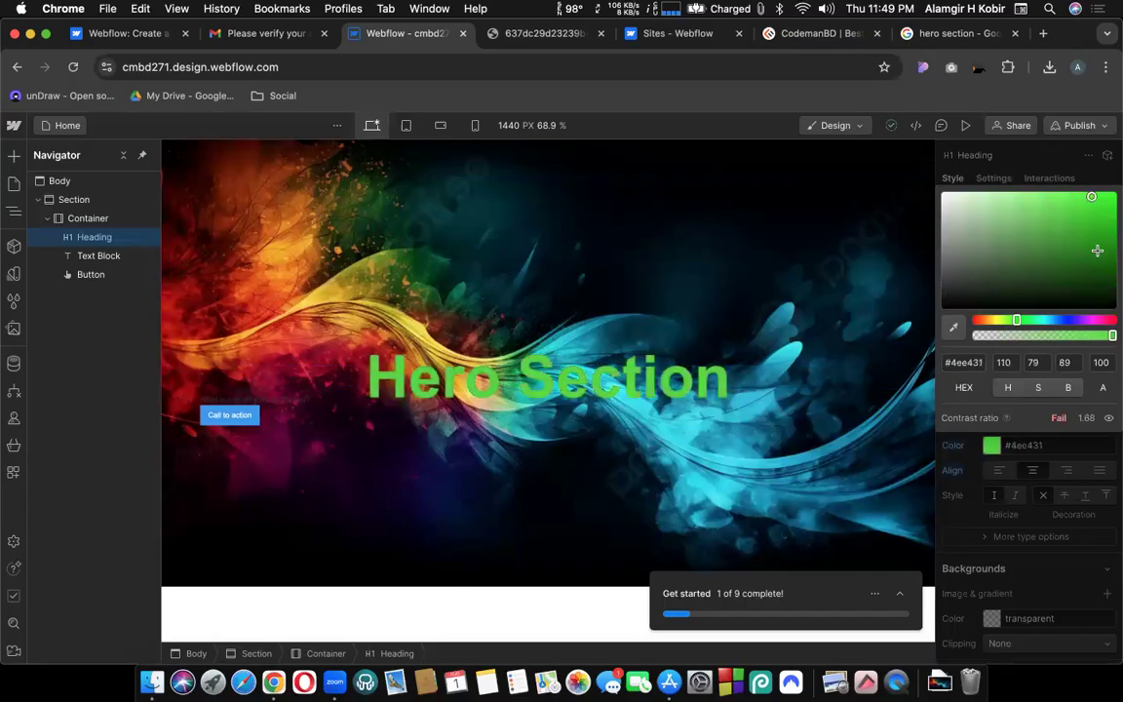
left_click_drag(973, 238, 927, 181)
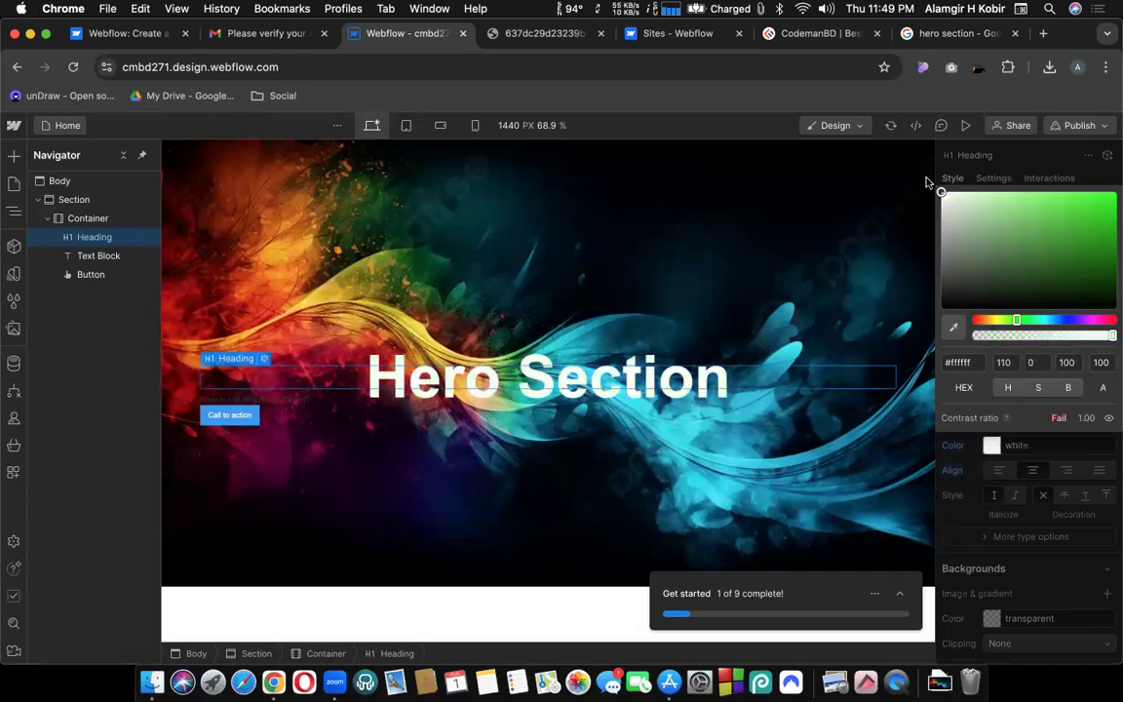
left_click(928, 180)
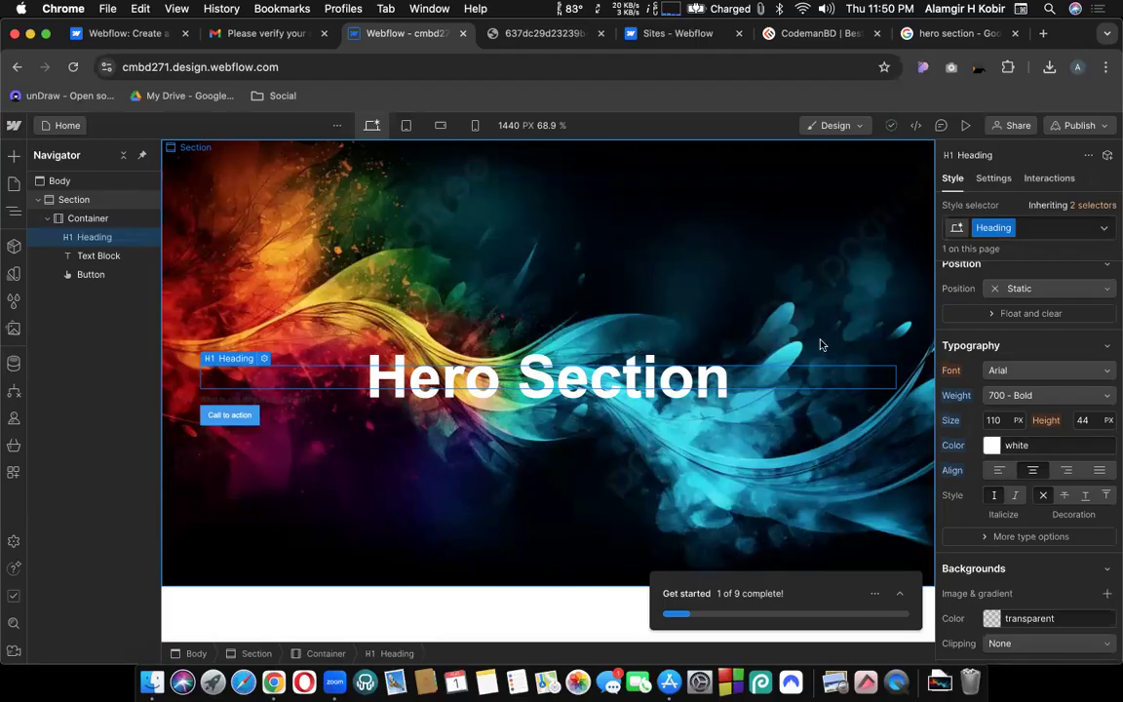
Set the heading's line height to 150 px, then select the subtitle text block.
left_click(1080, 419)
double_click(1086, 420)
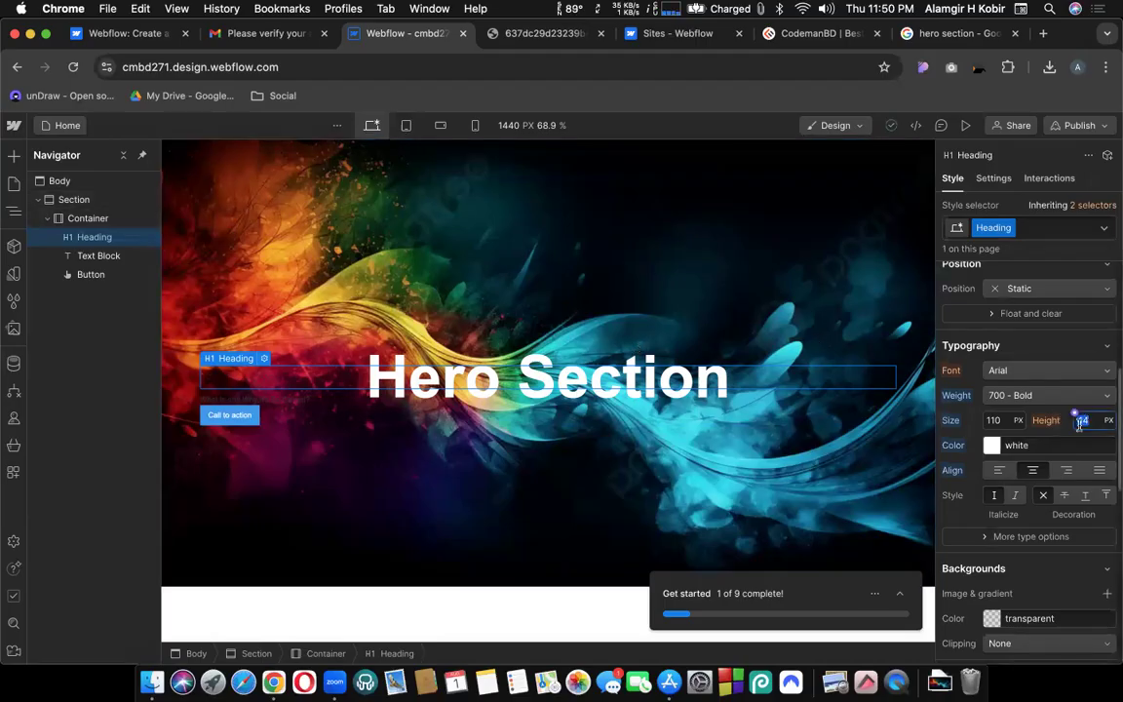
left_click(995, 420)
type("1")
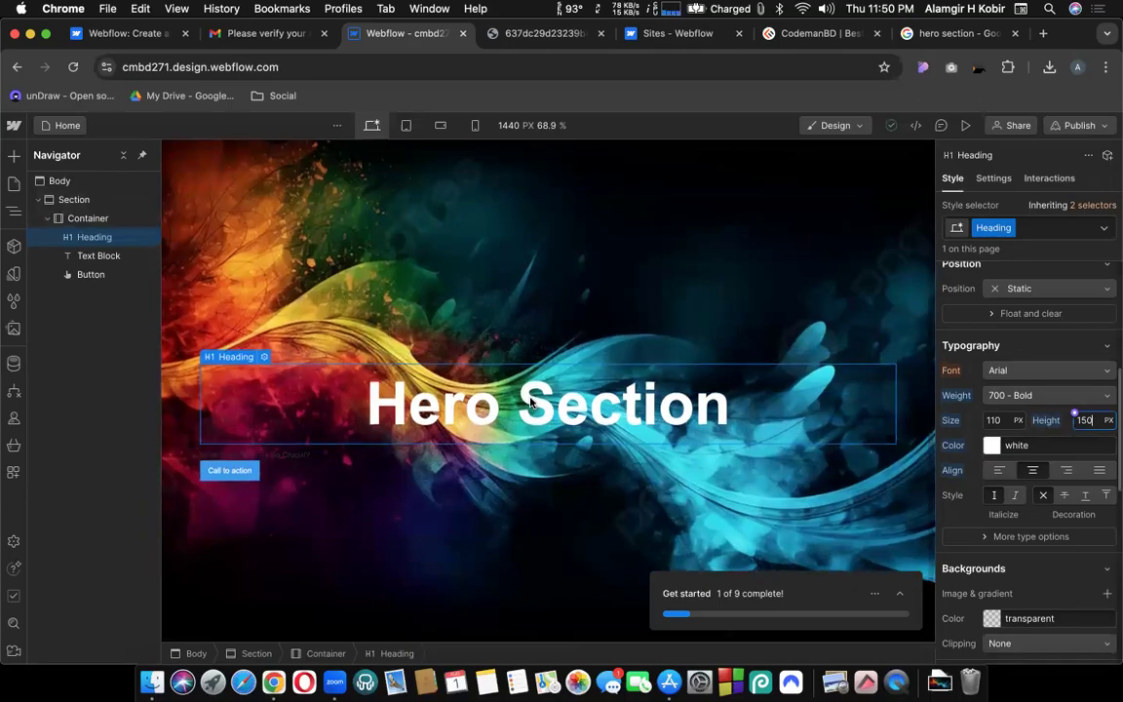
left_click(293, 461)
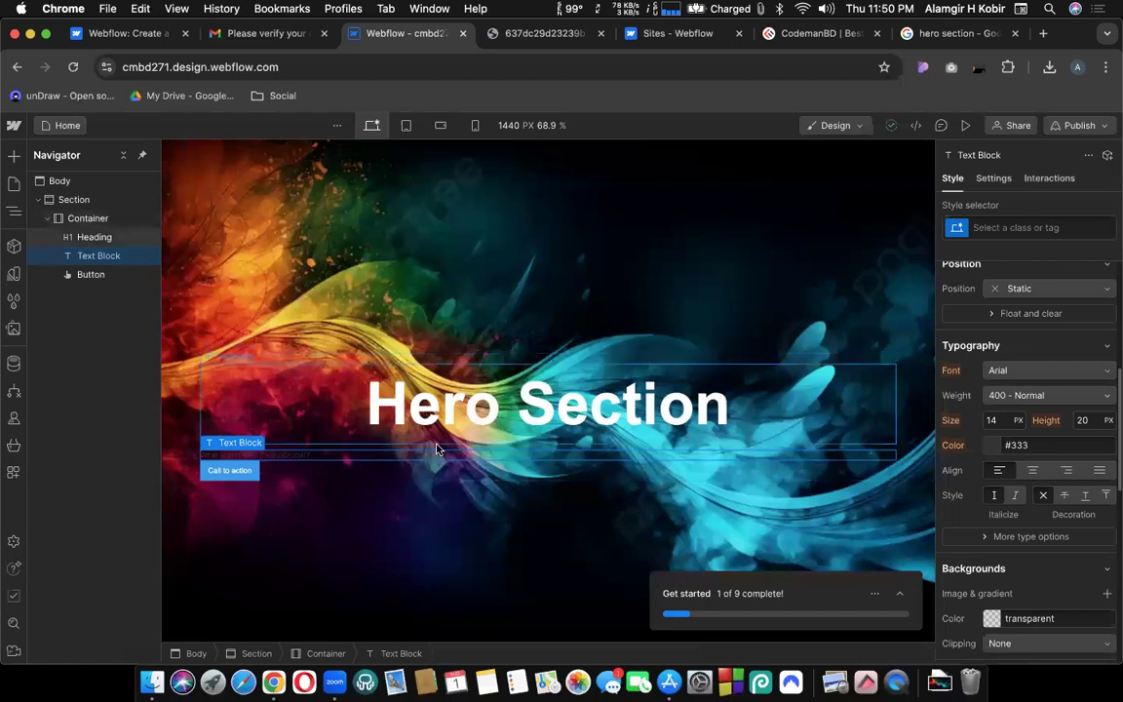
Centre the subtitle text and set its font size to 32 px.
left_click(541, 33)
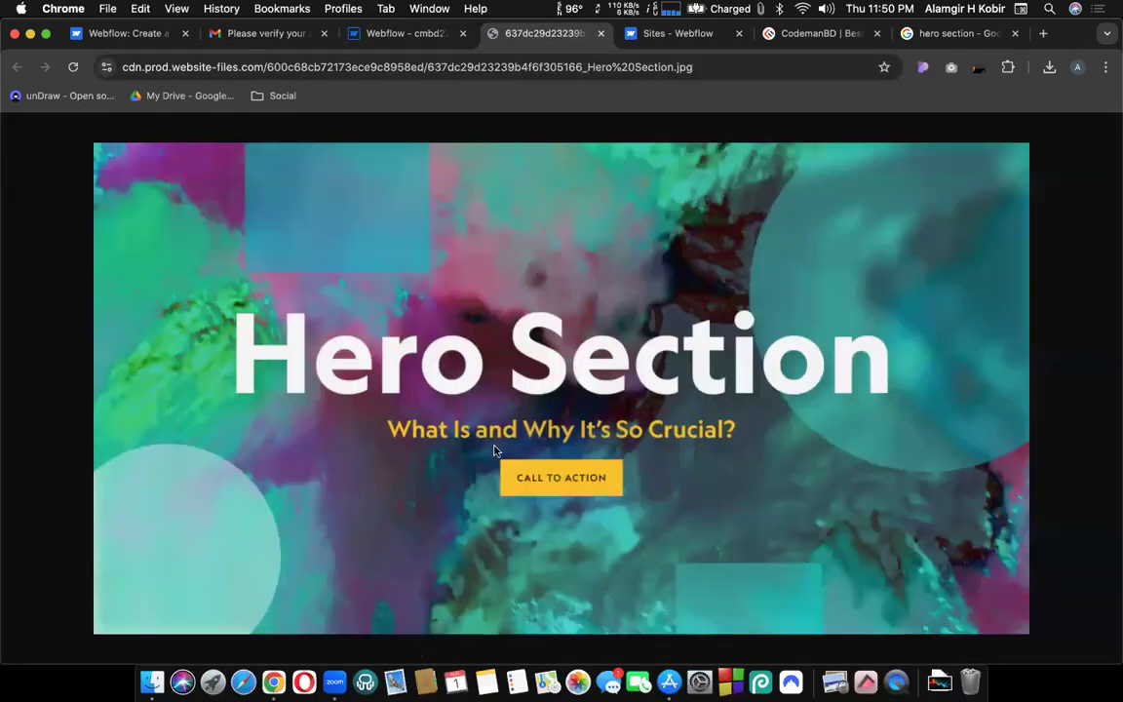
left_click(412, 36)
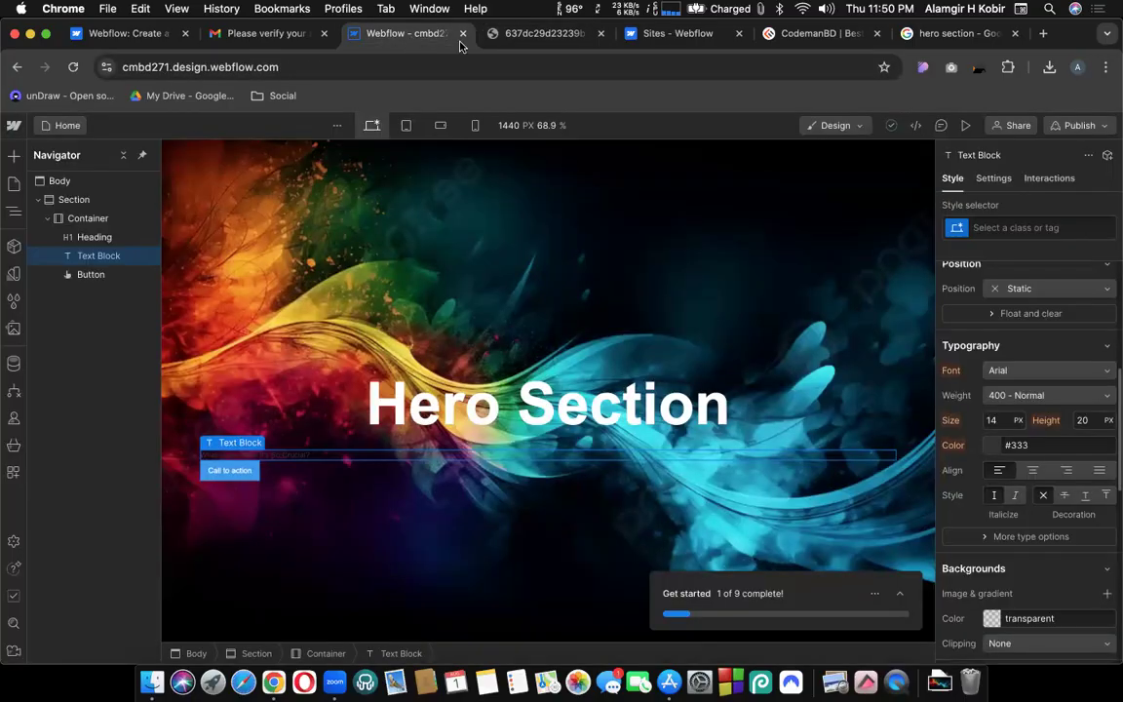
left_click(1033, 471)
left_click(997, 419)
type("3")
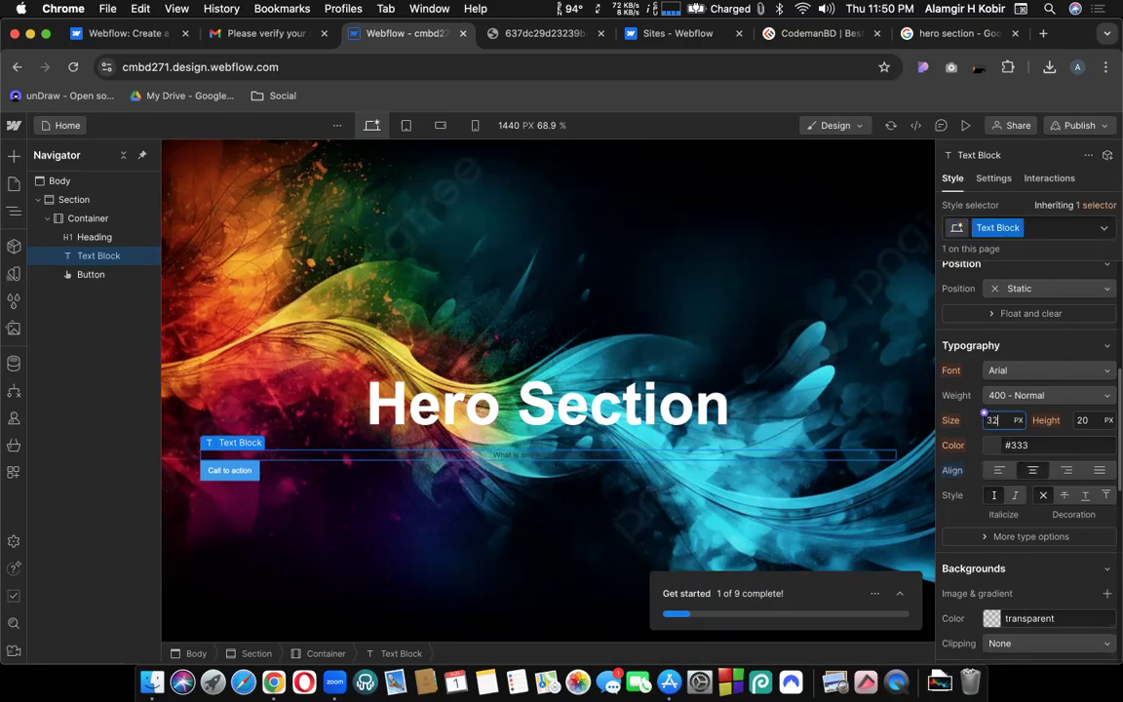
type("2")
key("Return")
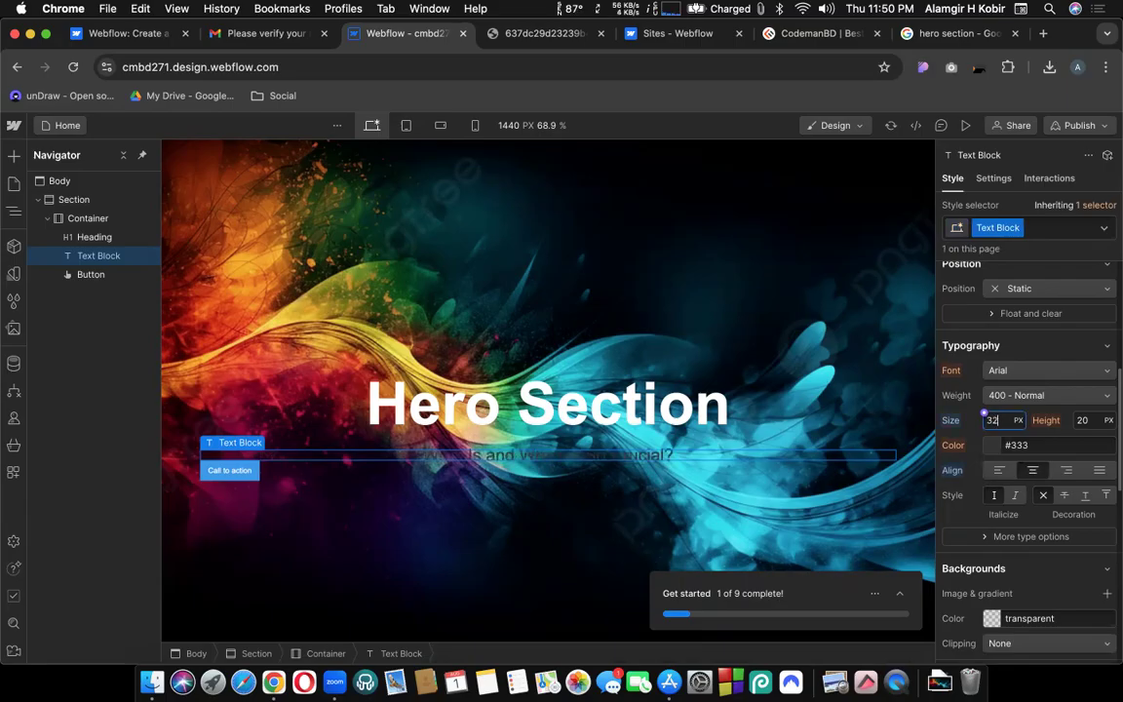
Open the subtitle's colour picker and go to the 'hero section' image search results.
left_click(993, 446)
left_click(527, 36)
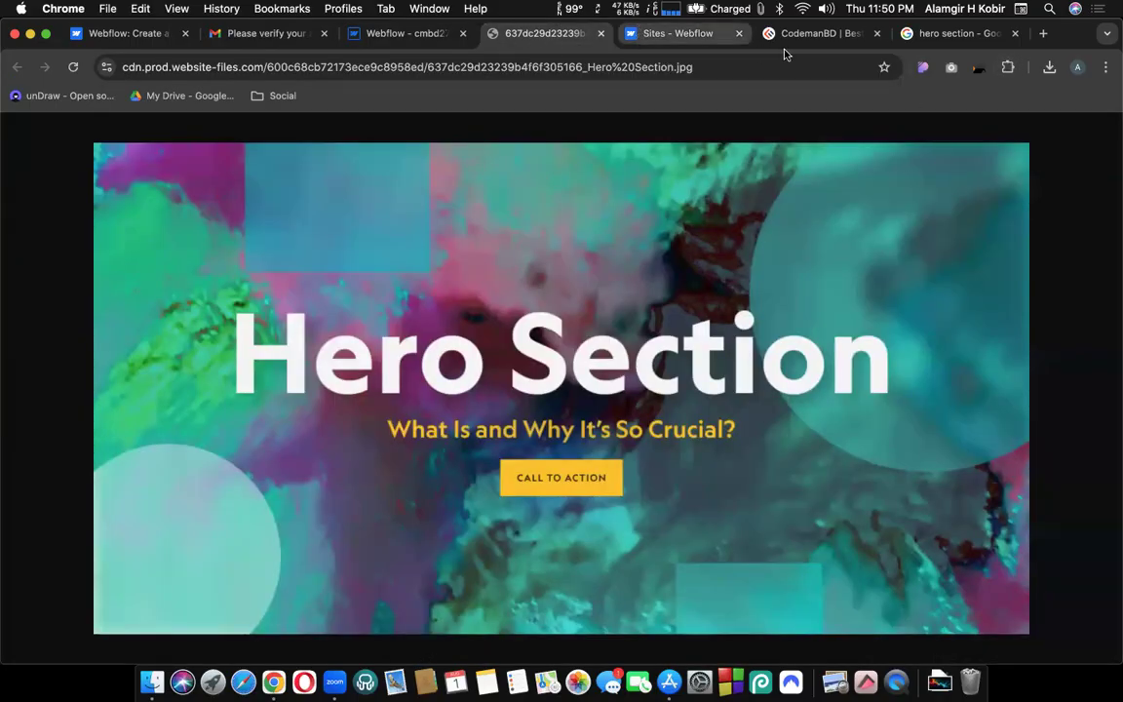
left_click(931, 34)
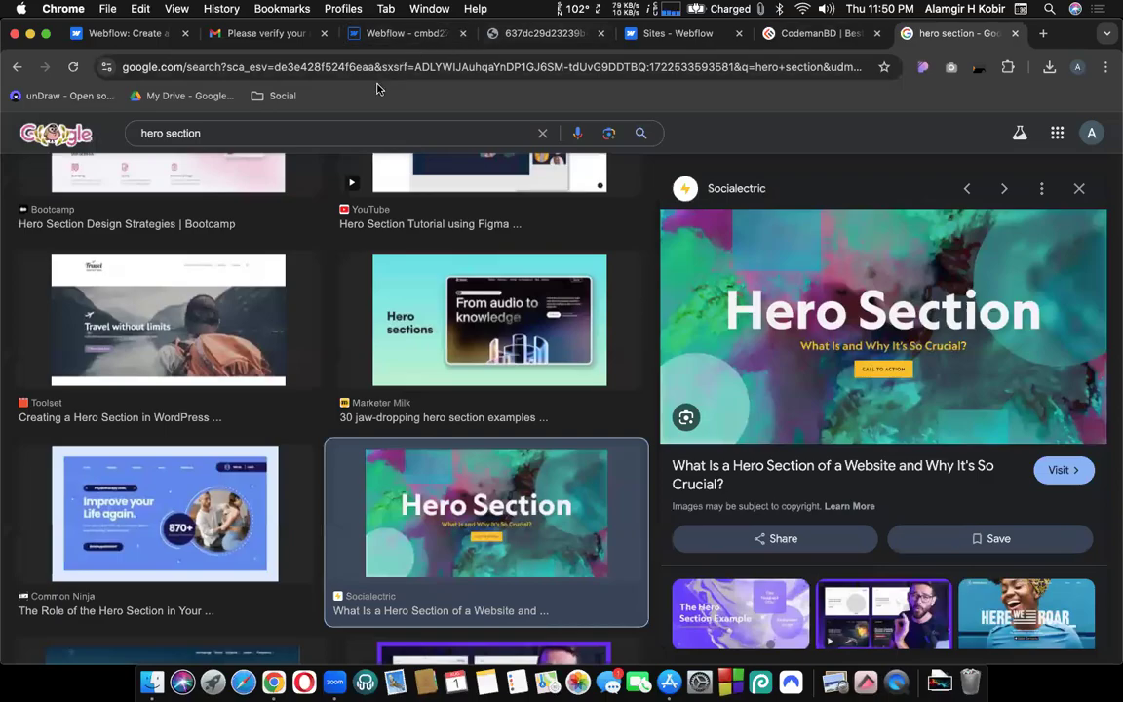
Search for the ColorZilla extension and add it to Chrome from the Web Store.
left_click(364, 67)
type("colorzilla")
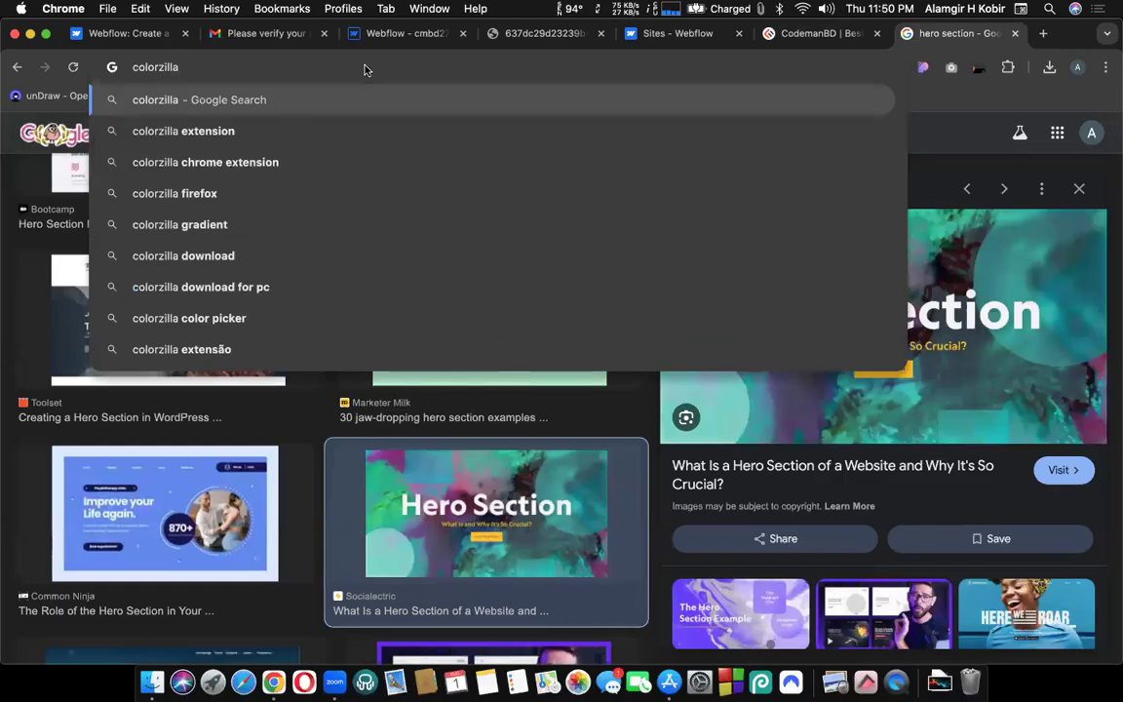
key("Down")
key("Return")
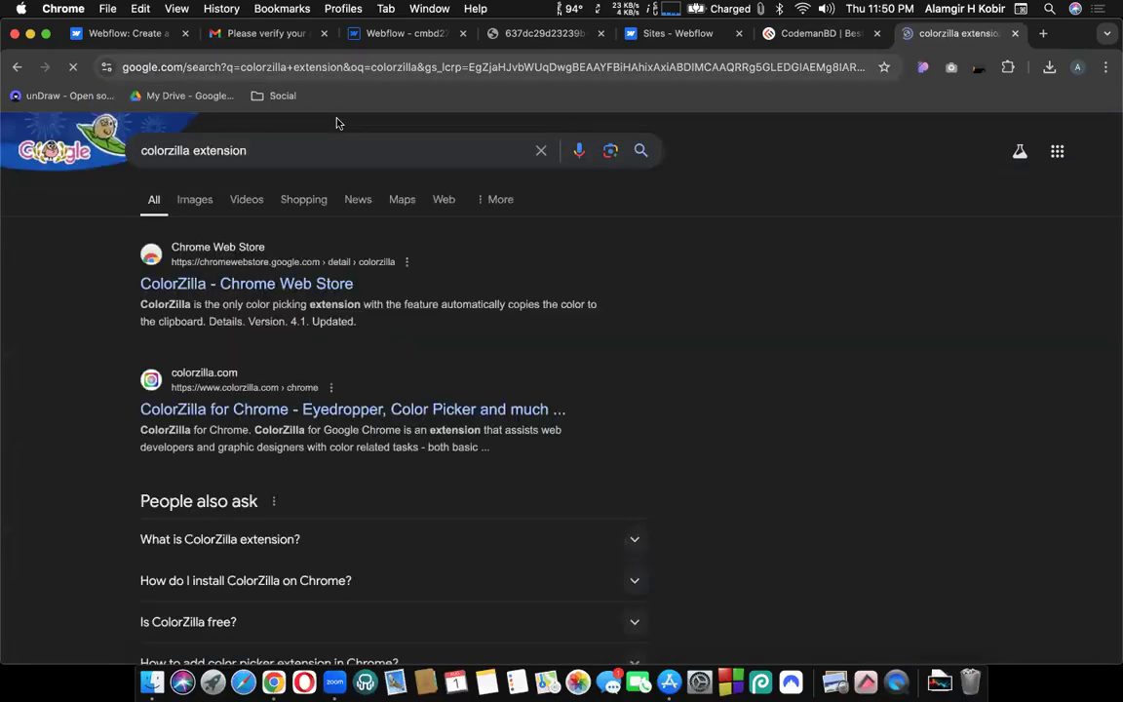
left_click(234, 284)
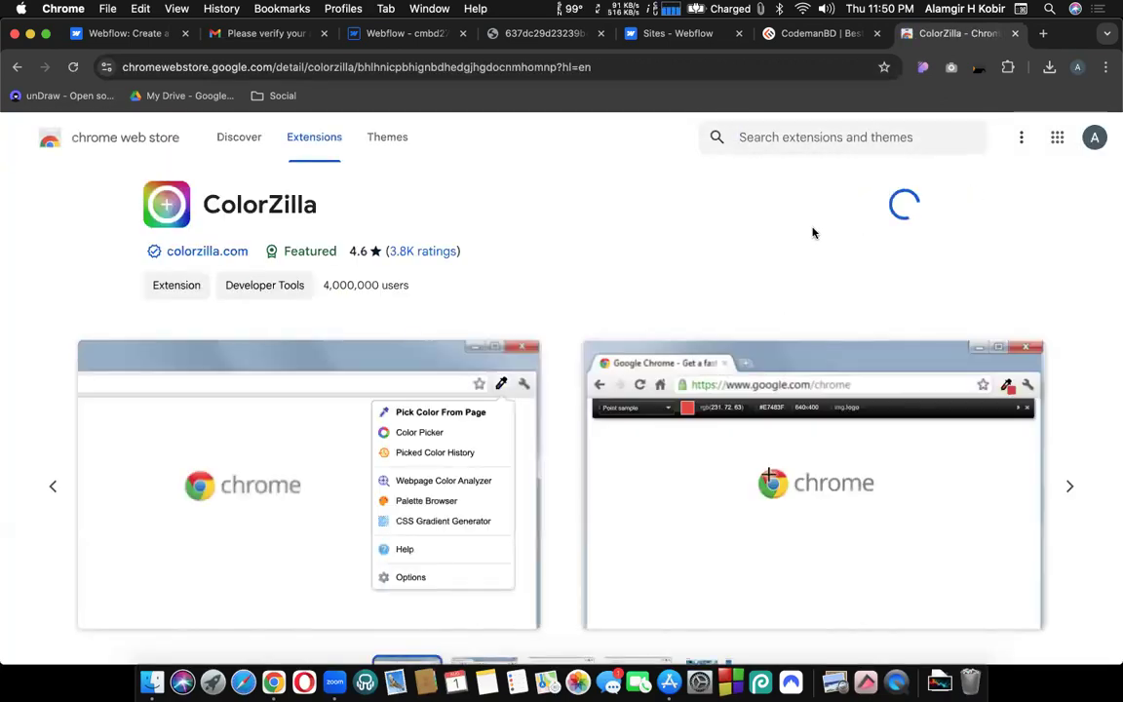
left_click(682, 207)
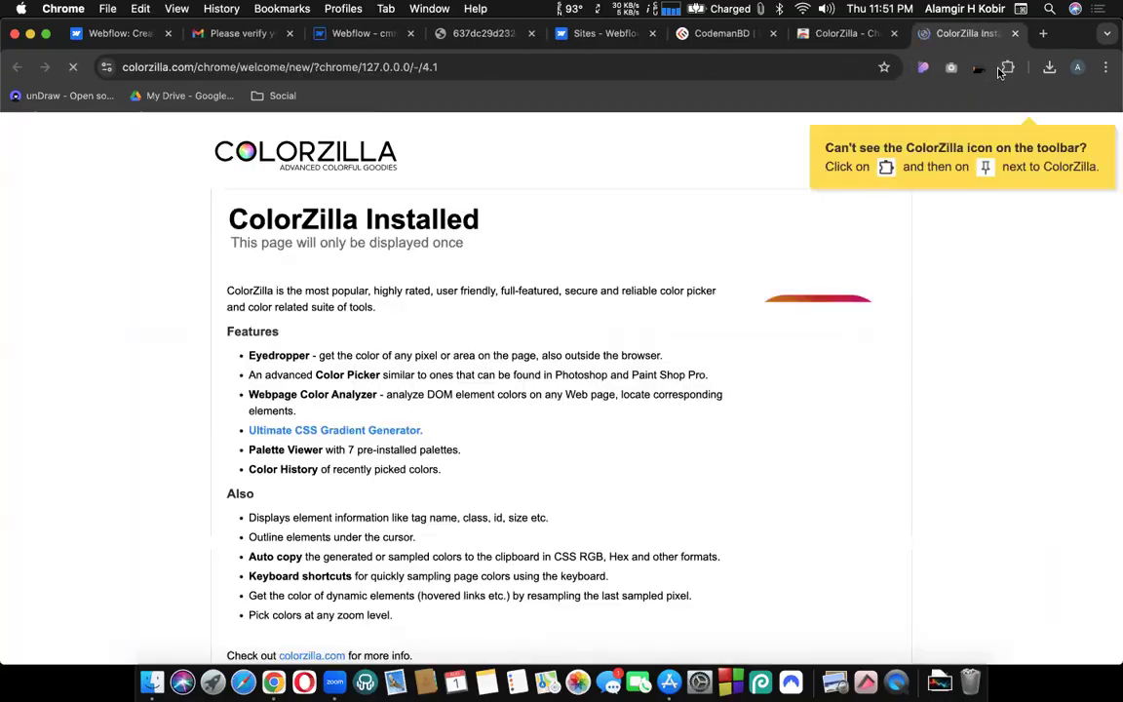
Pin ColorZilla to the toolbar and close its welcome page, returning to the reference image.
left_click(1005, 68)
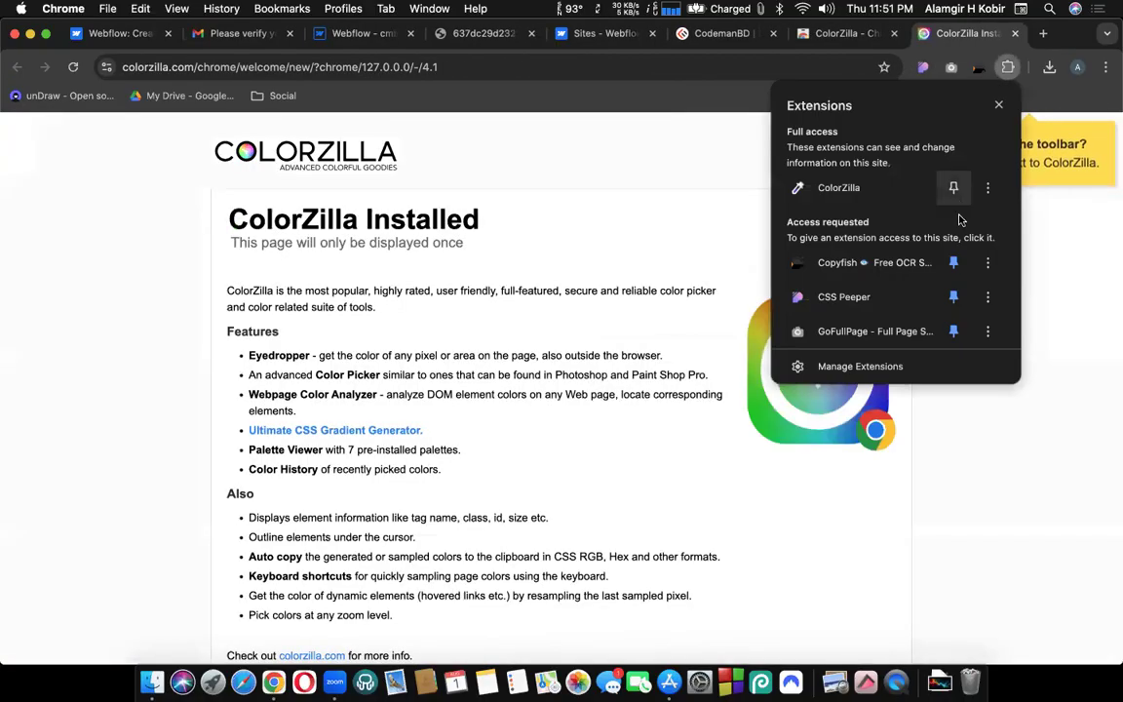
left_click(953, 187)
left_click(1014, 35)
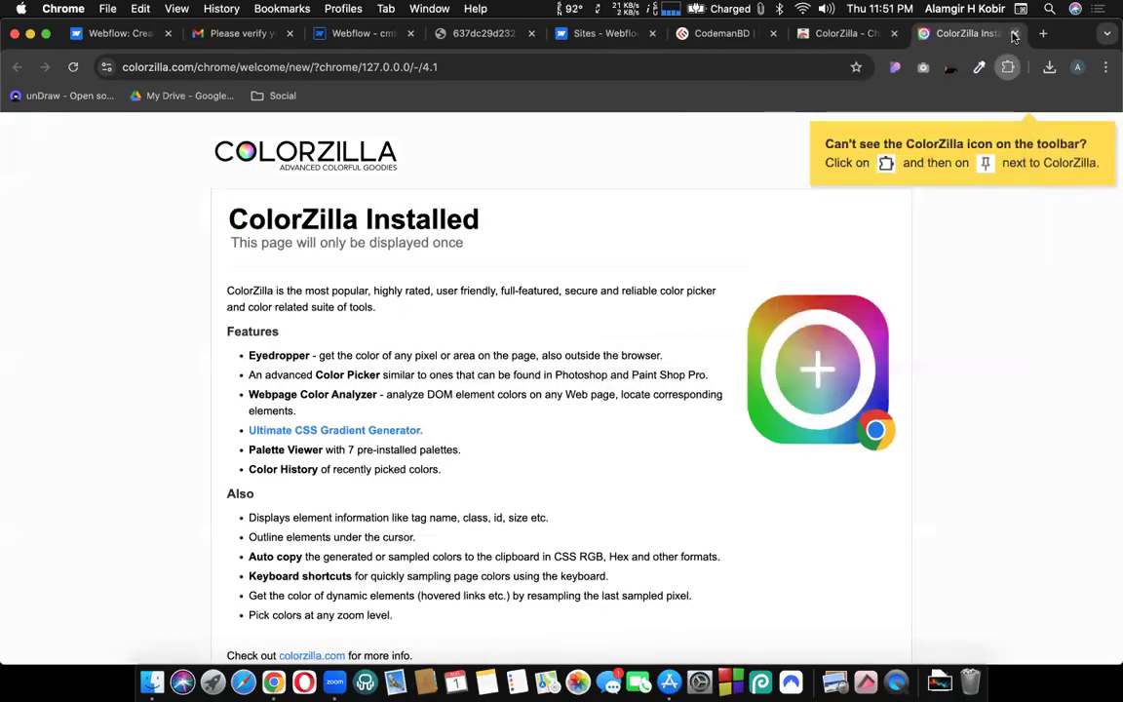
left_click(1014, 34)
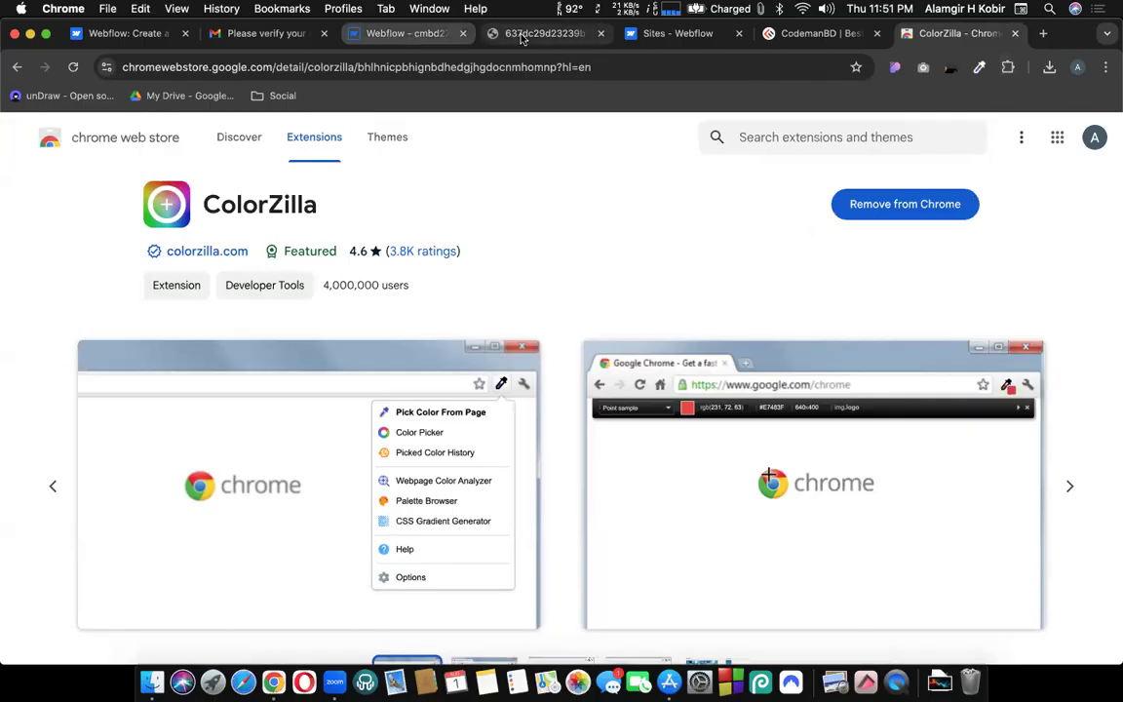
left_click(531, 33)
Sample the reference subtitle's yellow with ColorZilla's outside-browser picker, then return to Webflow.
left_click(980, 68)
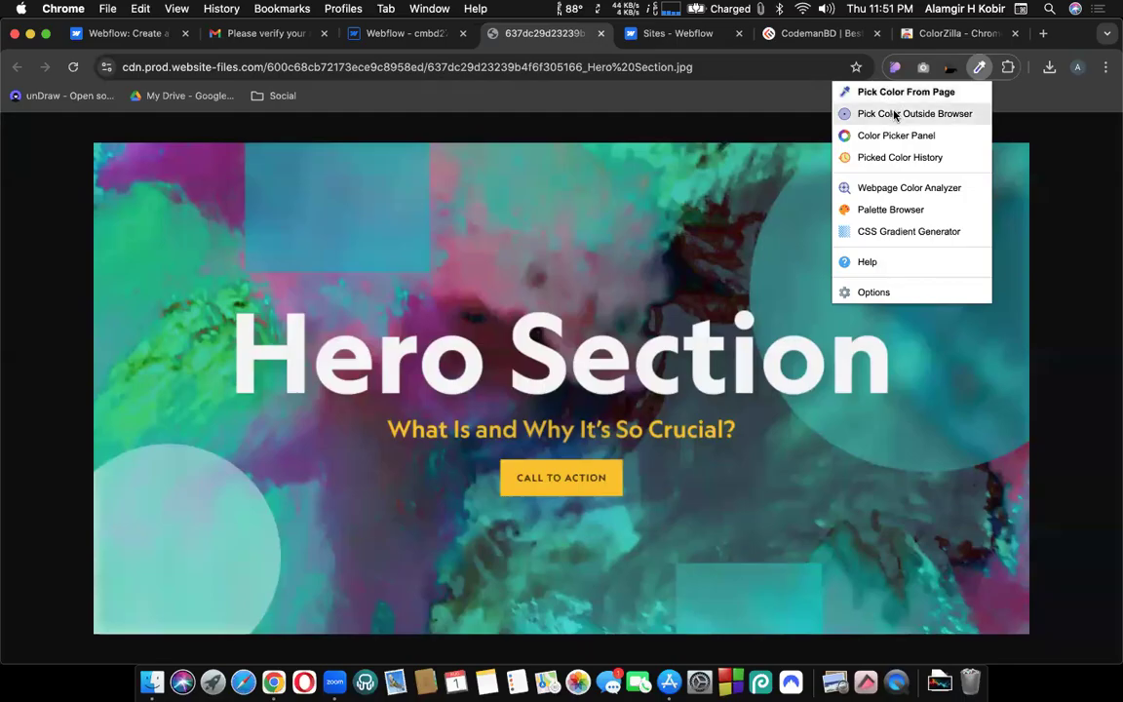
left_click(891, 115)
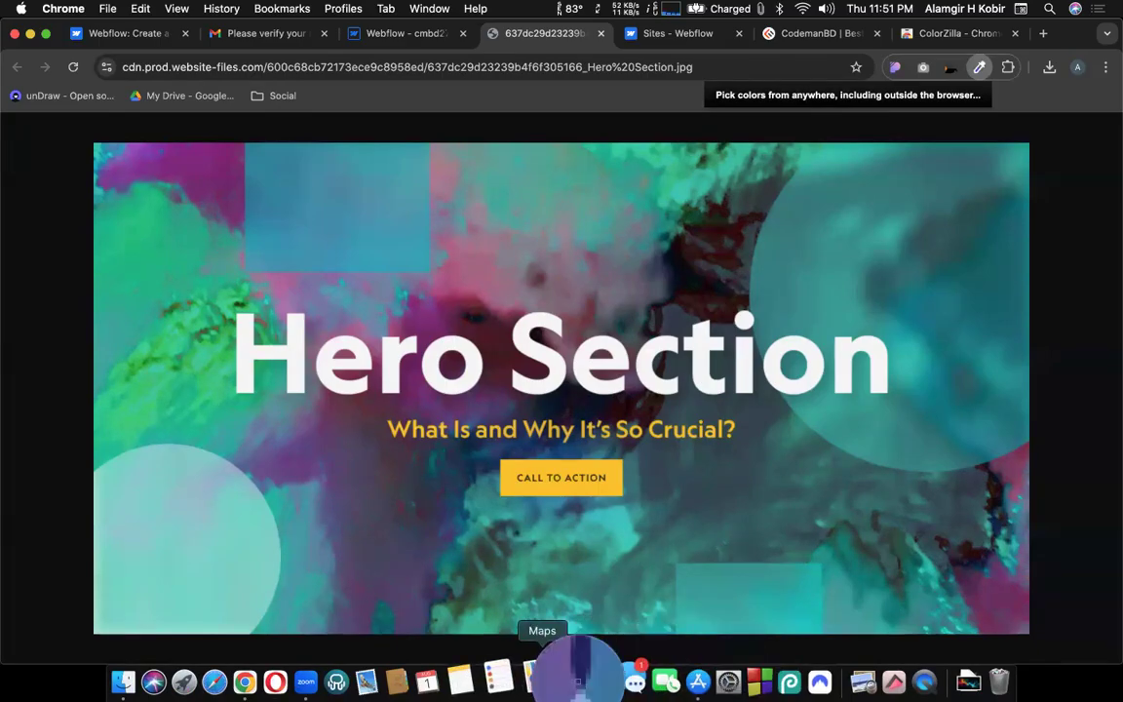
left_click(502, 436)
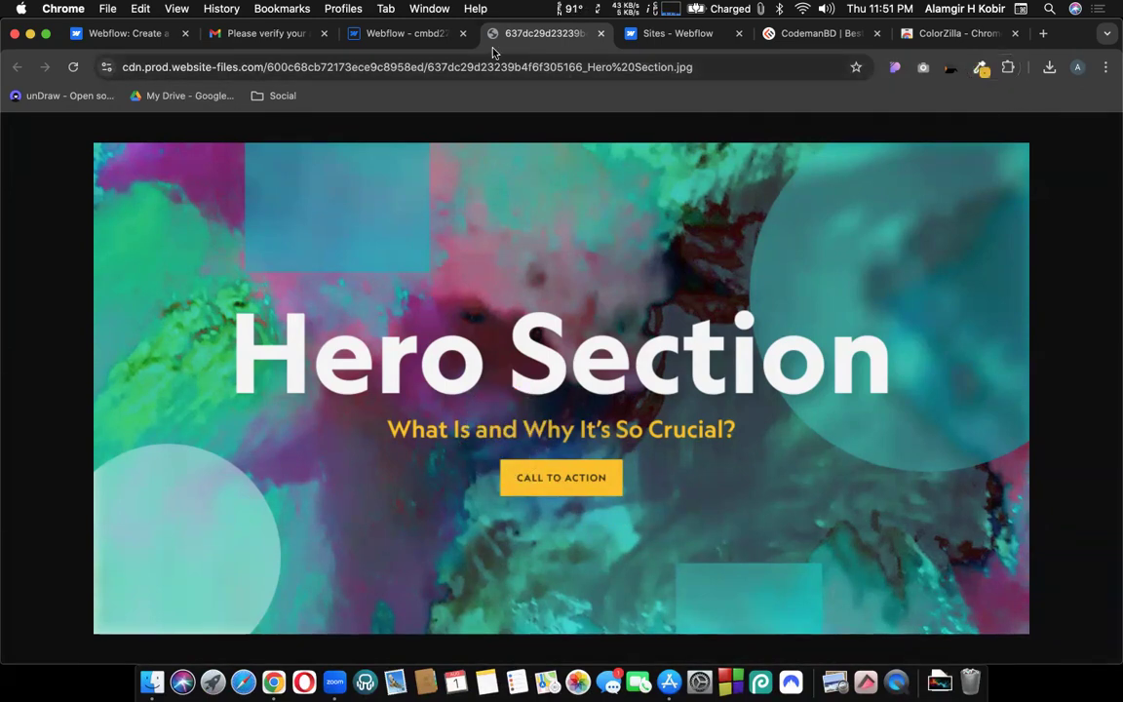
left_click(408, 36)
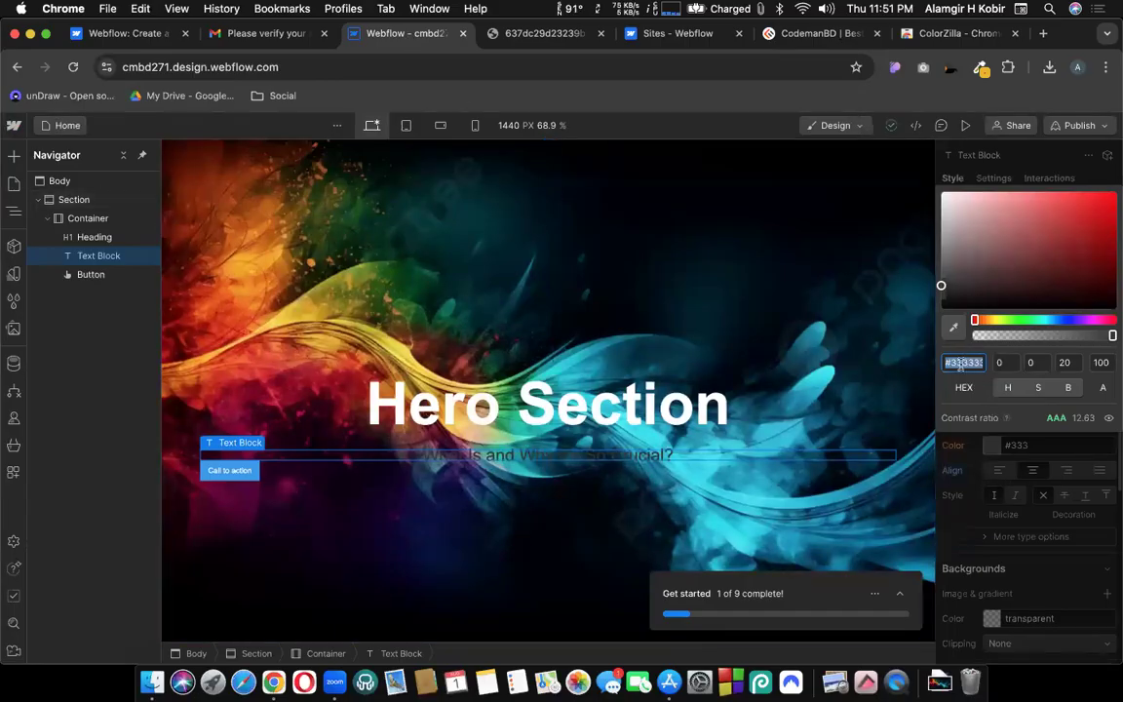
Apply the pasted #ECB51B to the subtitle, then select the Call to action button.
type("#ECB51B")
key("Return")
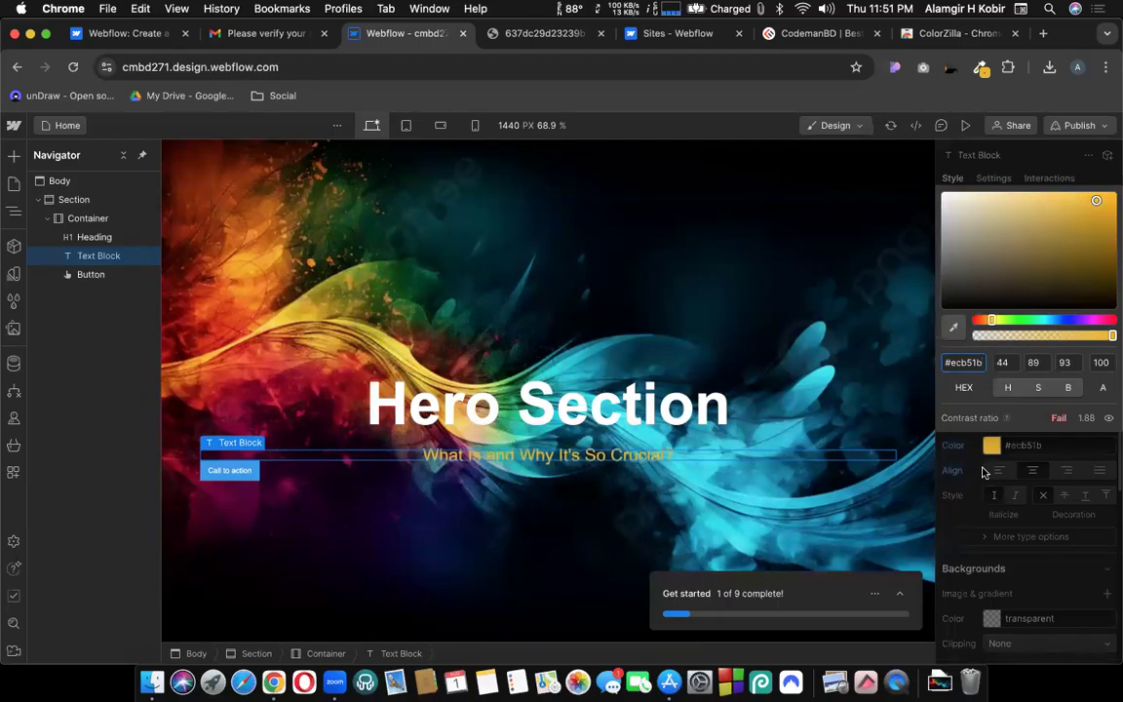
left_click(983, 472)
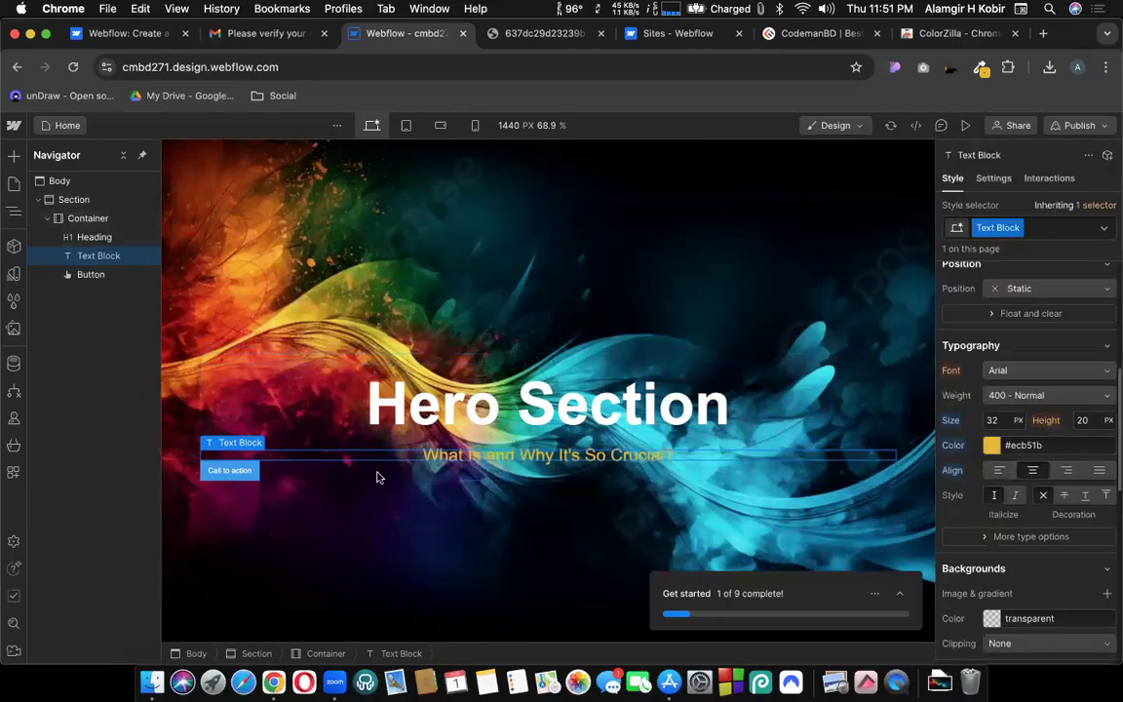
left_click_drag(230, 469, 241, 471)
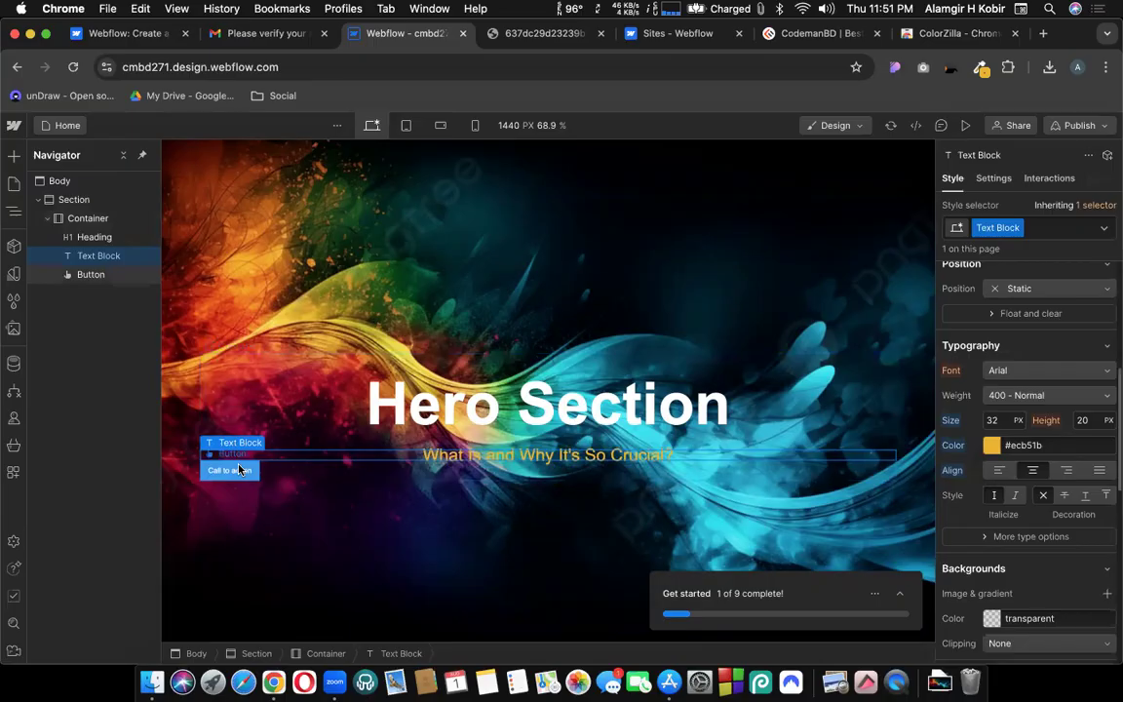
left_click(240, 470)
left_click(542, 34)
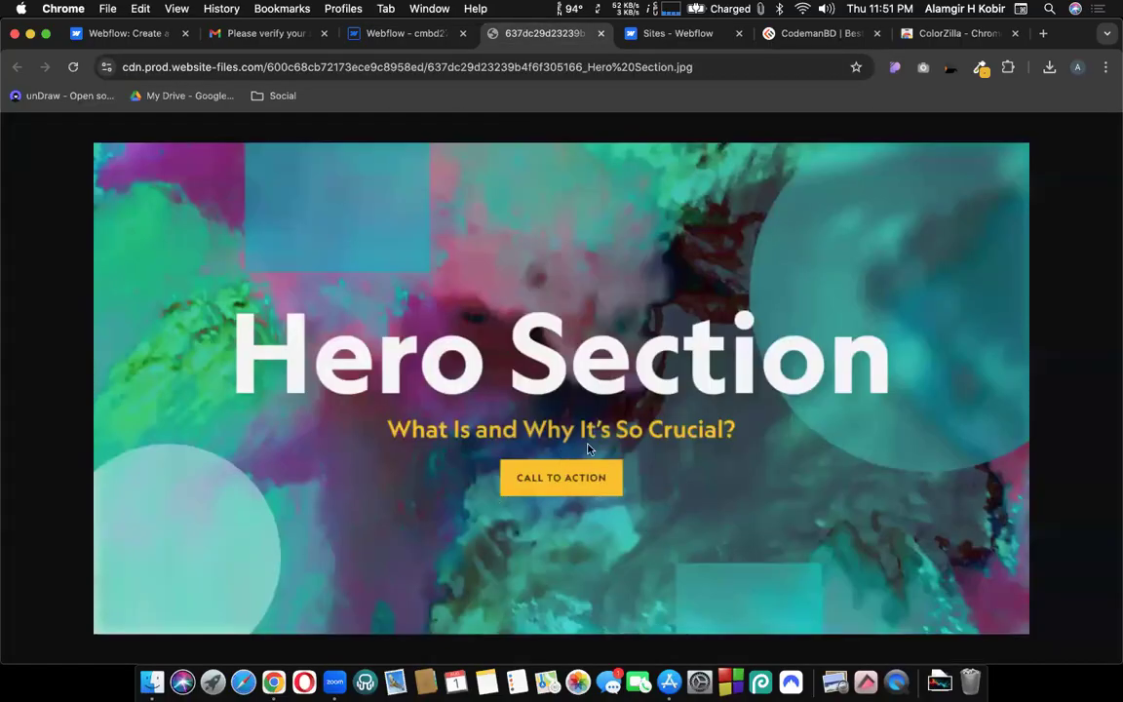
left_click(371, 39)
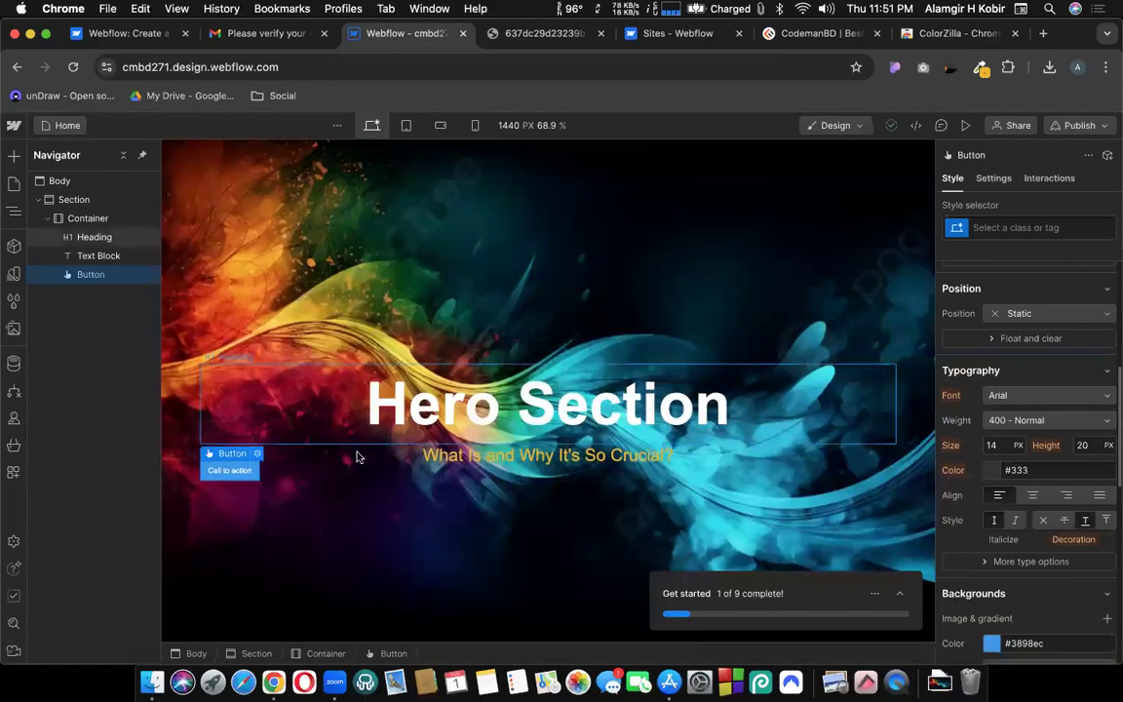
Try Auto left and right margins on the button, then undo back to 0.
scroll(1020, 457, "up", 5)
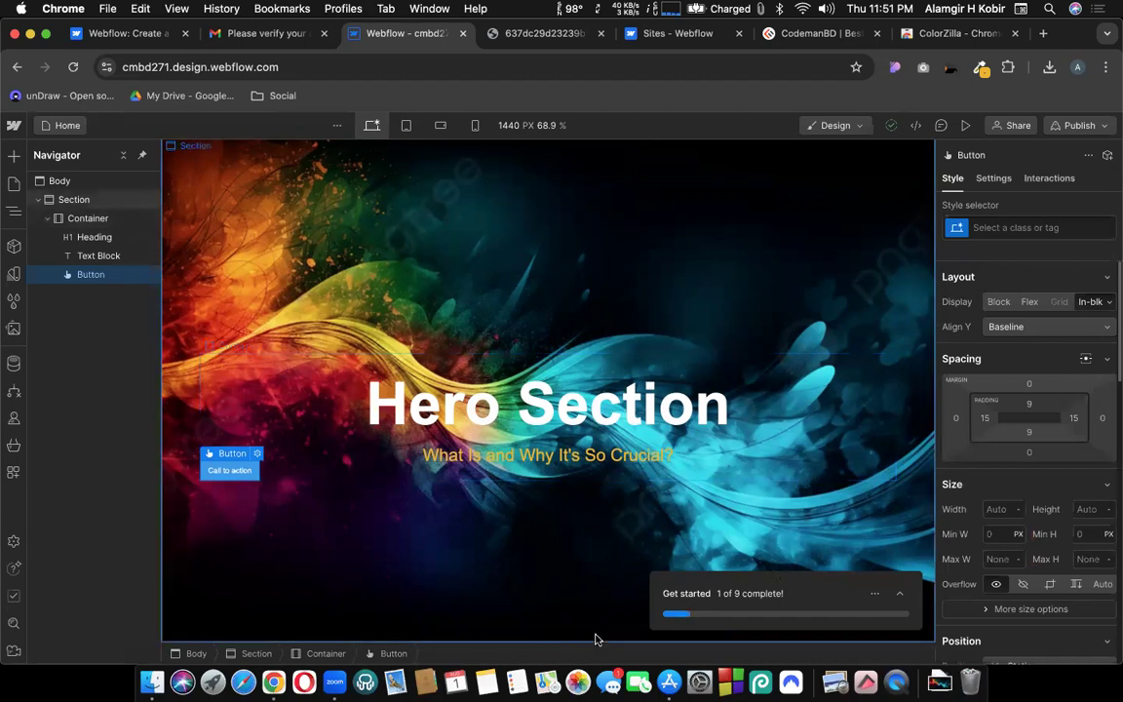
left_click(957, 419)
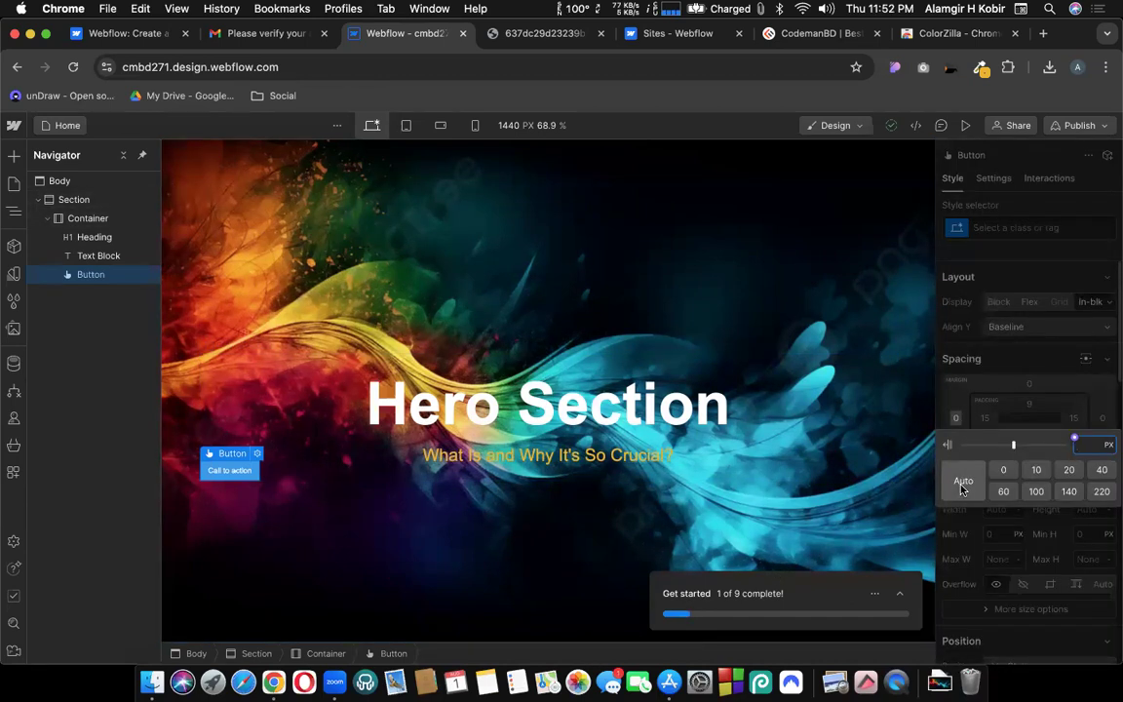
left_click(1003, 470)
left_click(964, 481)
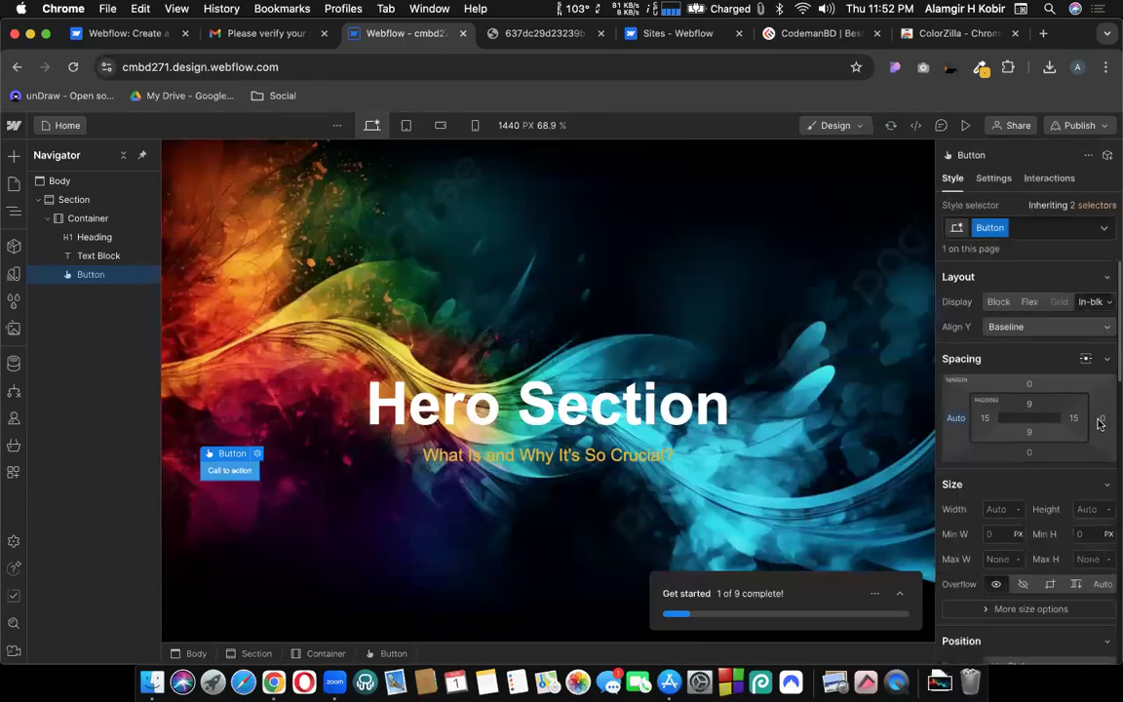
left_click(1099, 420)
left_click(962, 487)
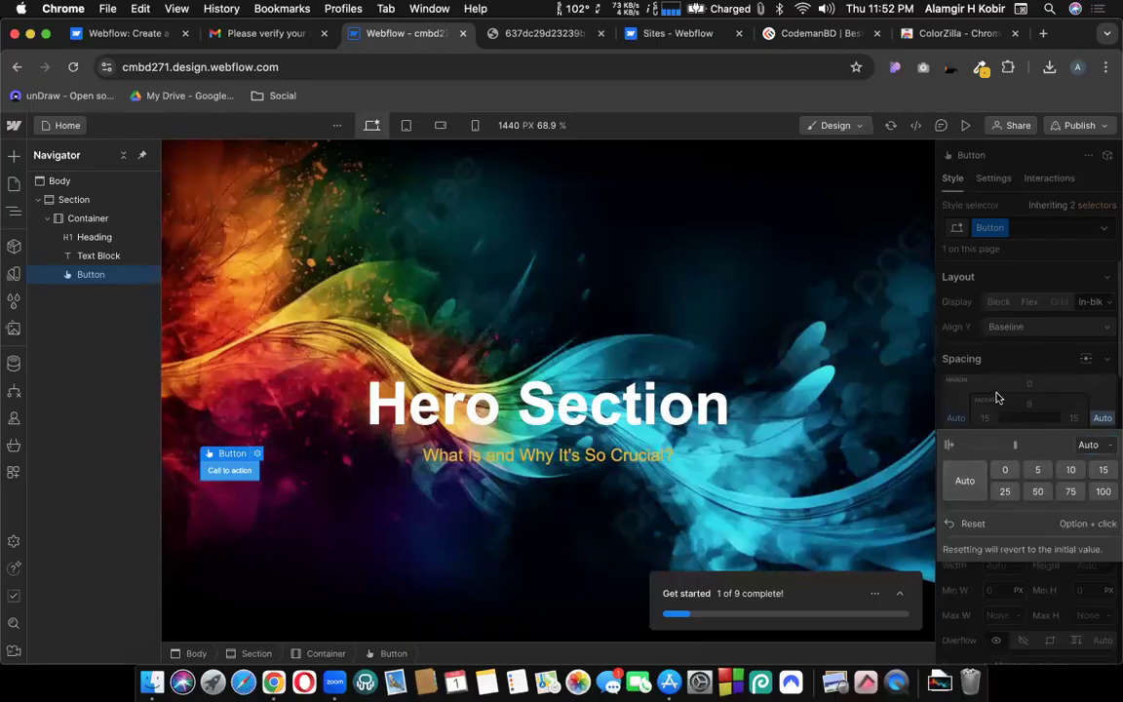
left_click(183, 519)
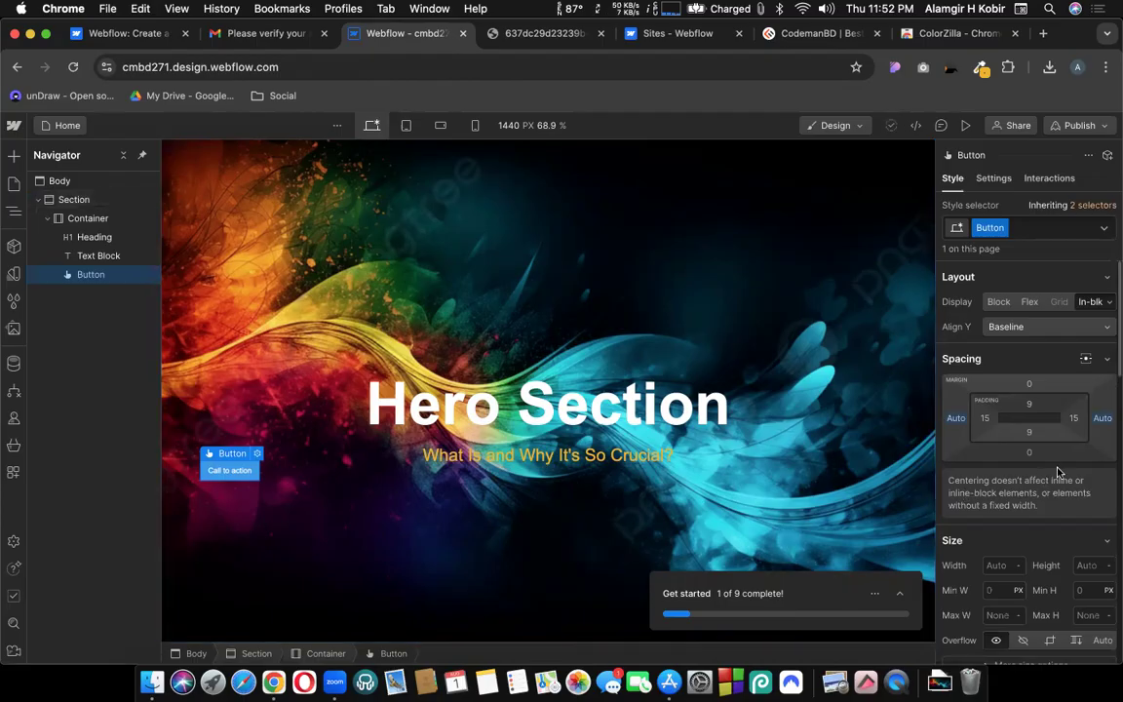
key("super+z")
key("super+z")
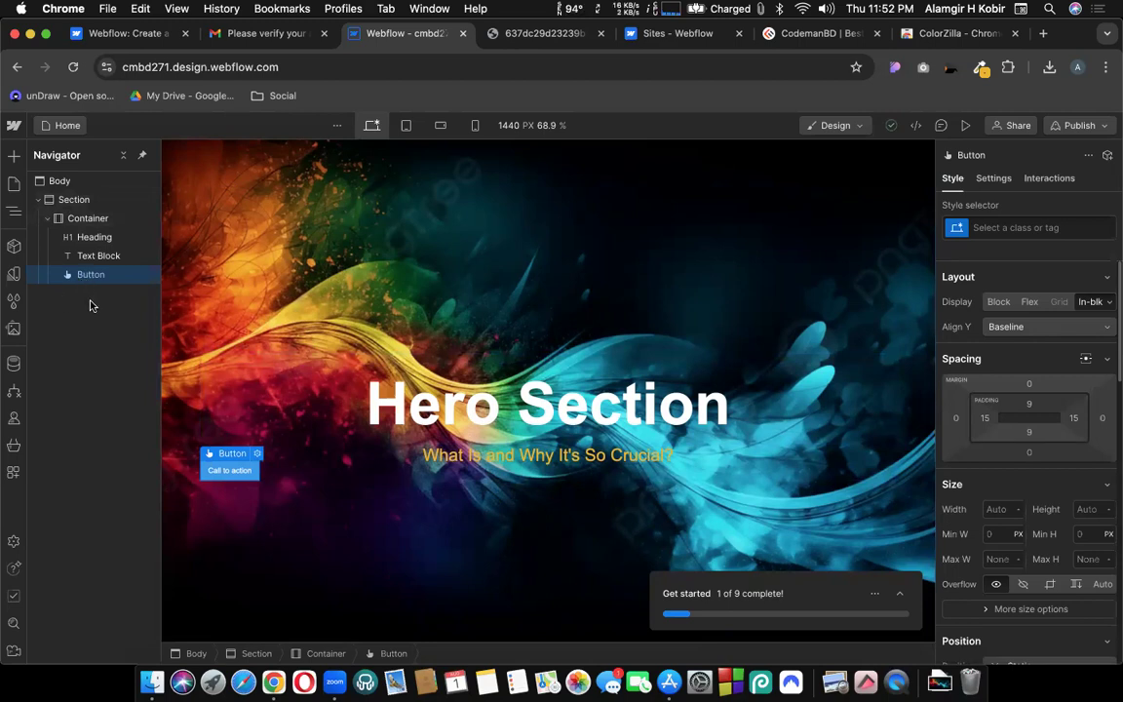
Reselect the Button under the Container in the Navigator and open the Add elements panel.
left_click(75, 220)
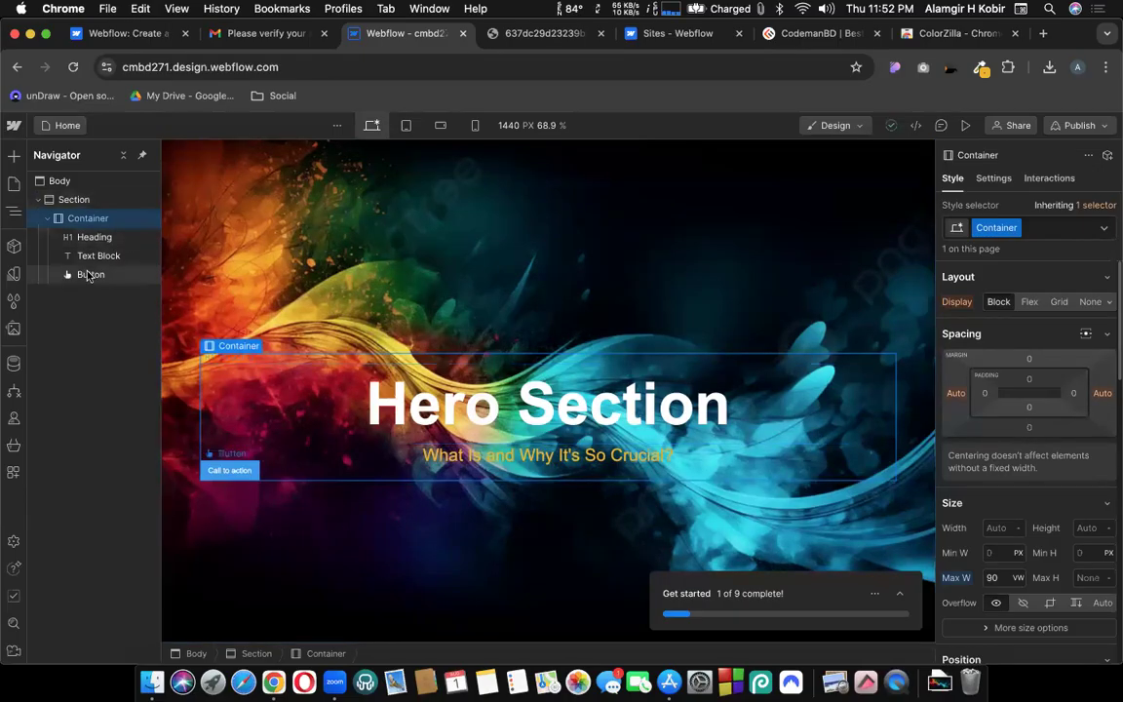
left_click(87, 275)
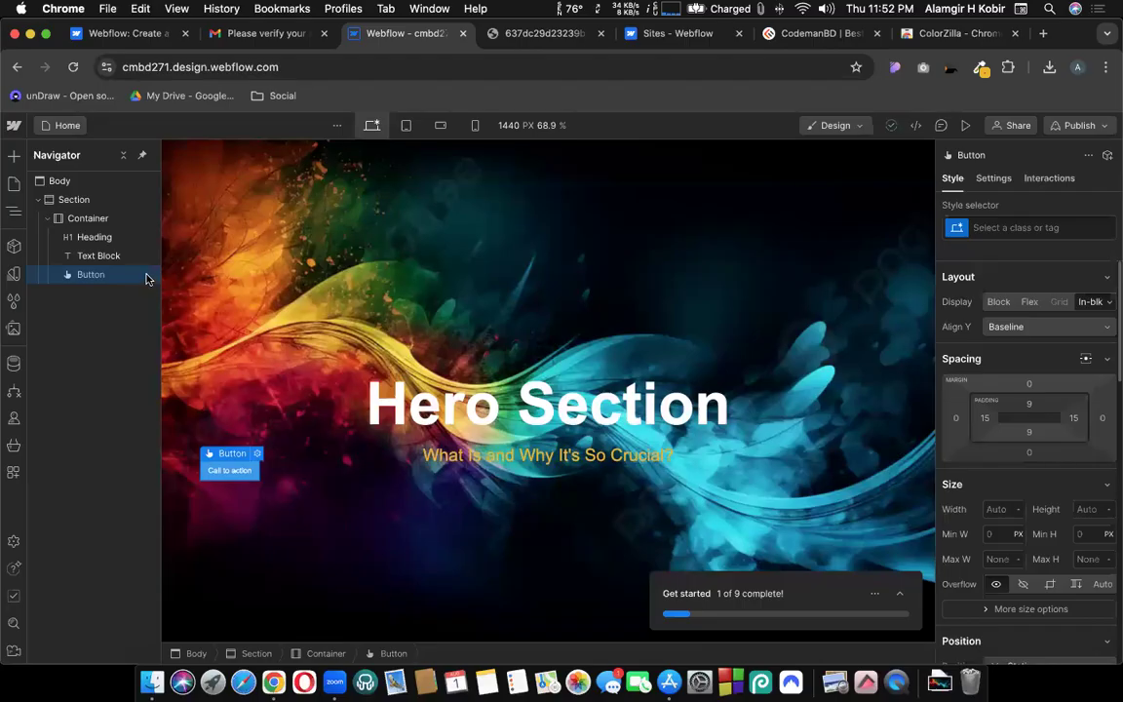
left_click(14, 156)
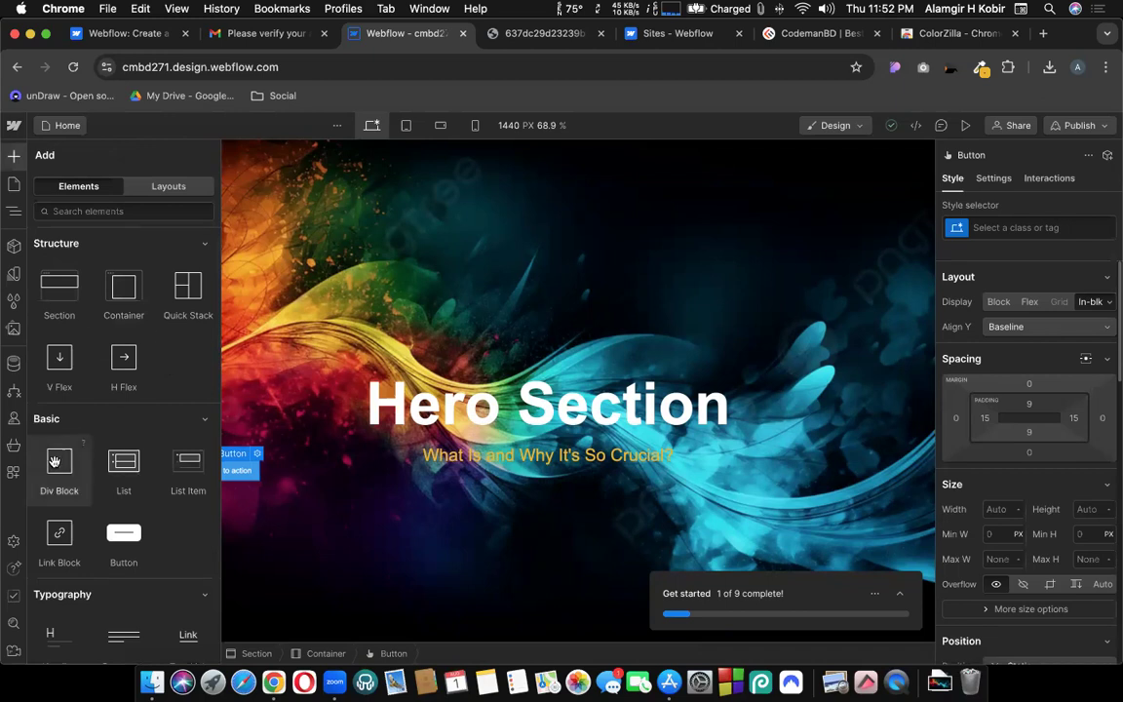
Add a Div Block to the hero Container and move the Call to action button into it.
left_click_drag(59, 439, 80, 294)
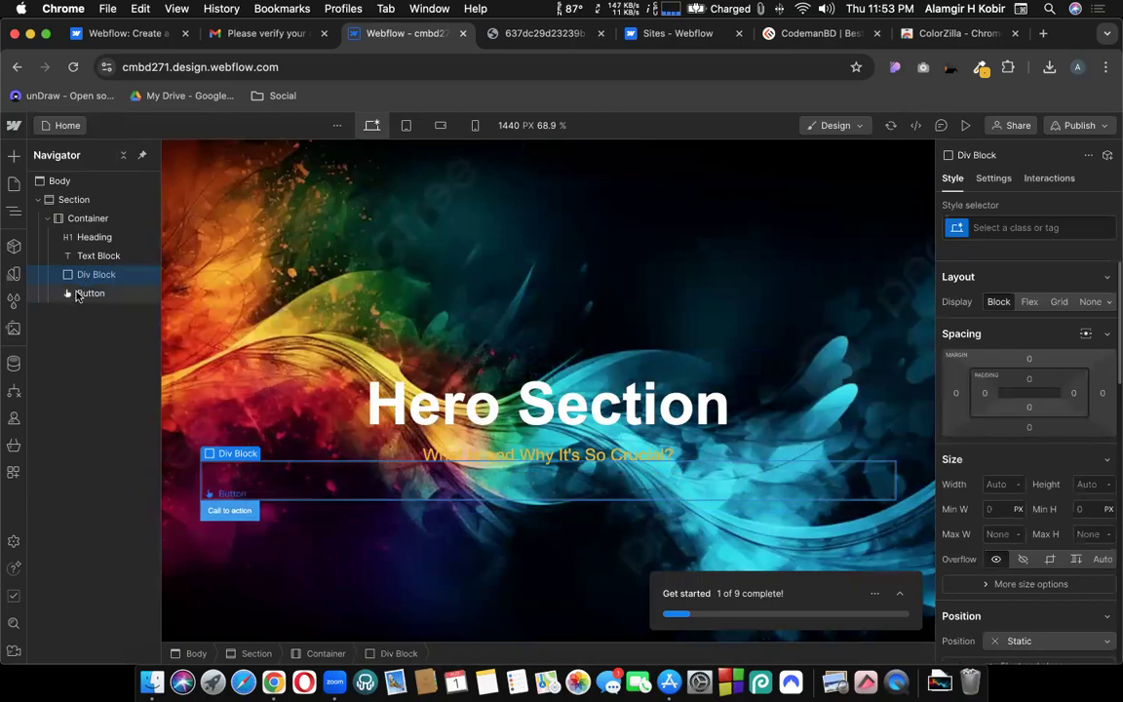
left_click_drag(79, 295, 95, 273)
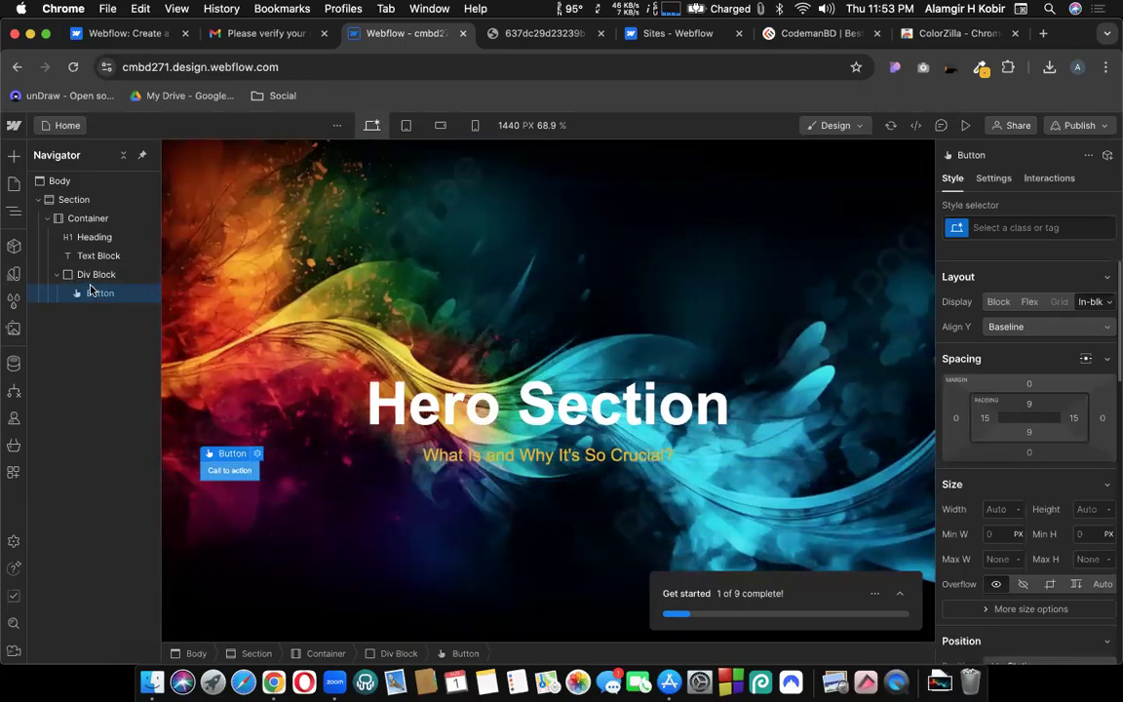
left_click(83, 276)
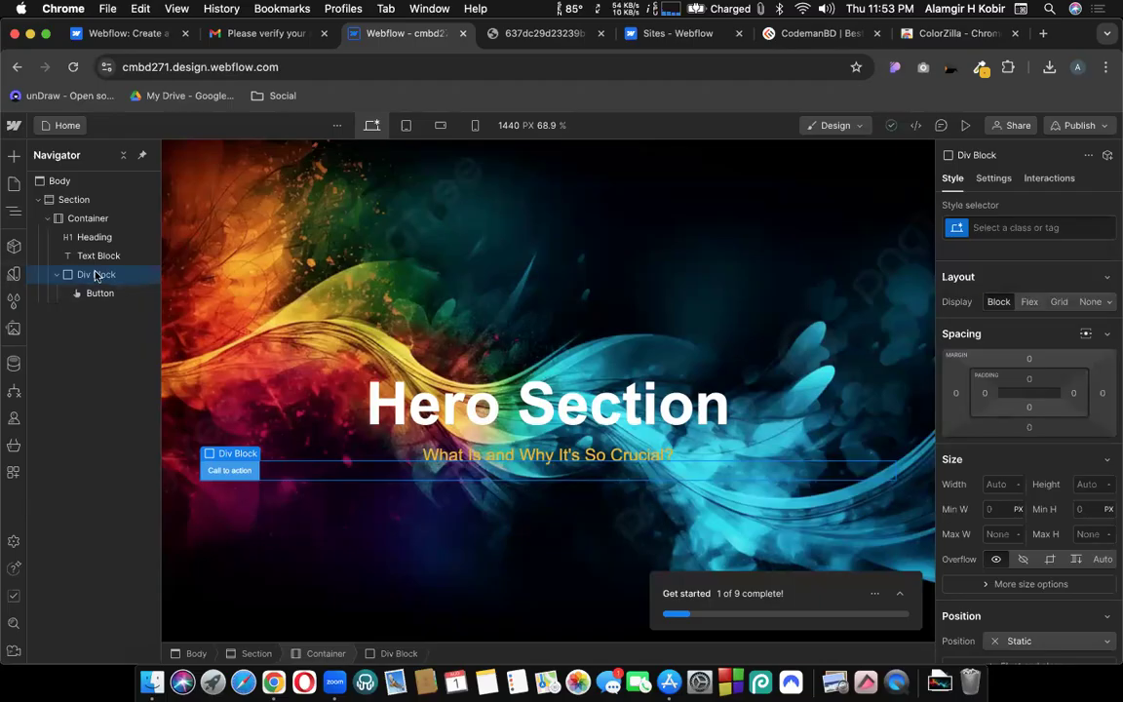
Make the Div Block a flex container with its content centred.
left_click(1028, 303)
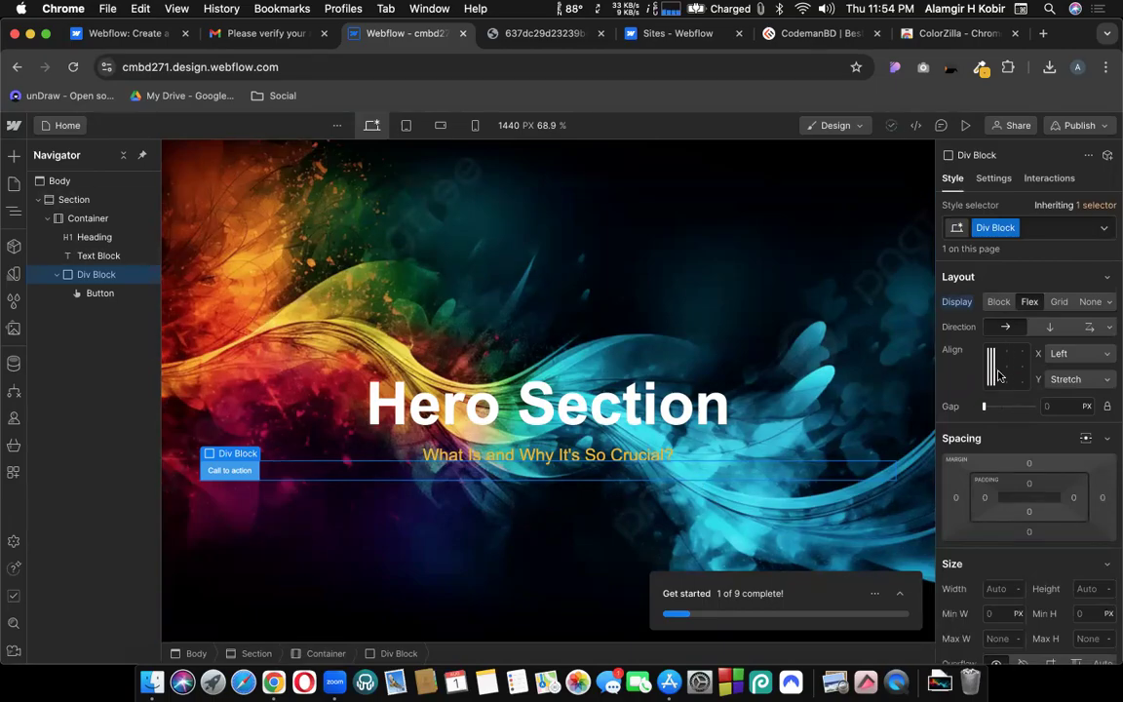
left_click(1009, 368)
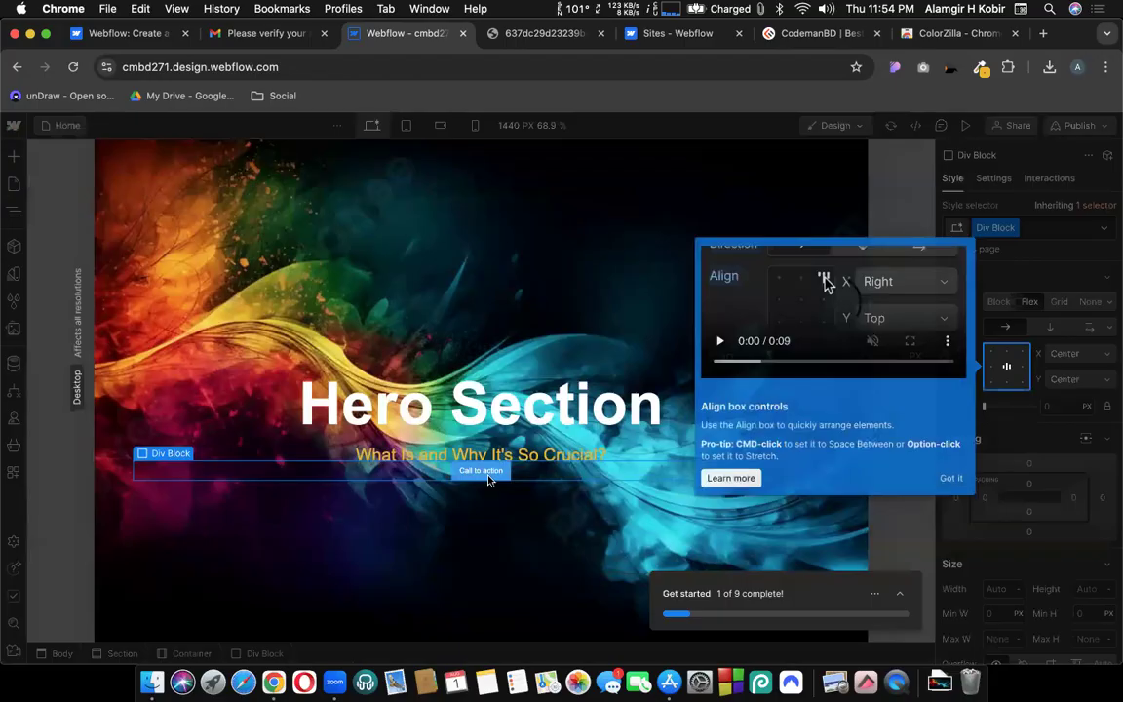
left_click(953, 477)
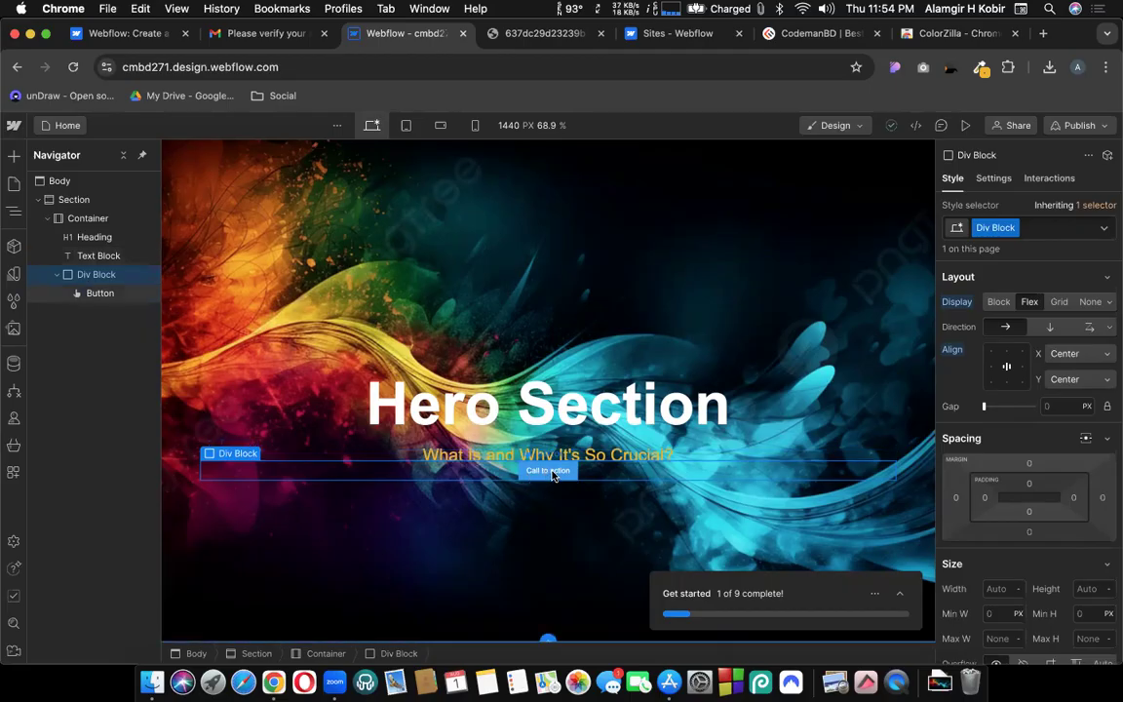
Check the reference image and give the Div Block a 40 px top margin.
left_click(536, 33)
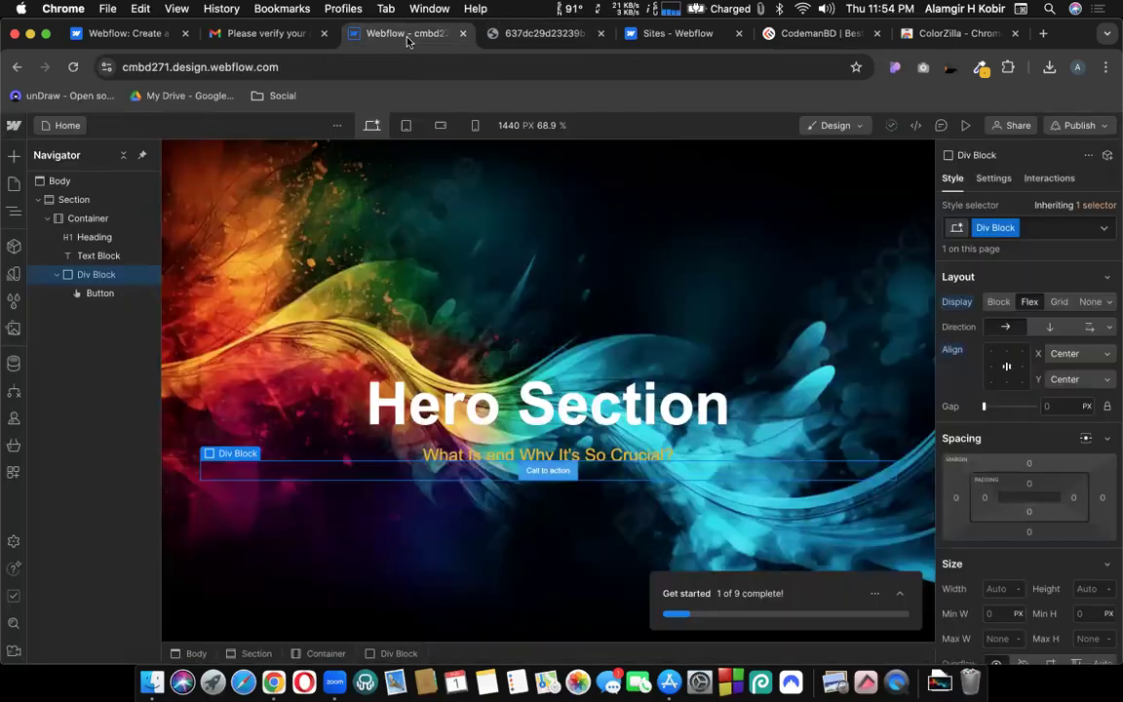
left_click(369, 33)
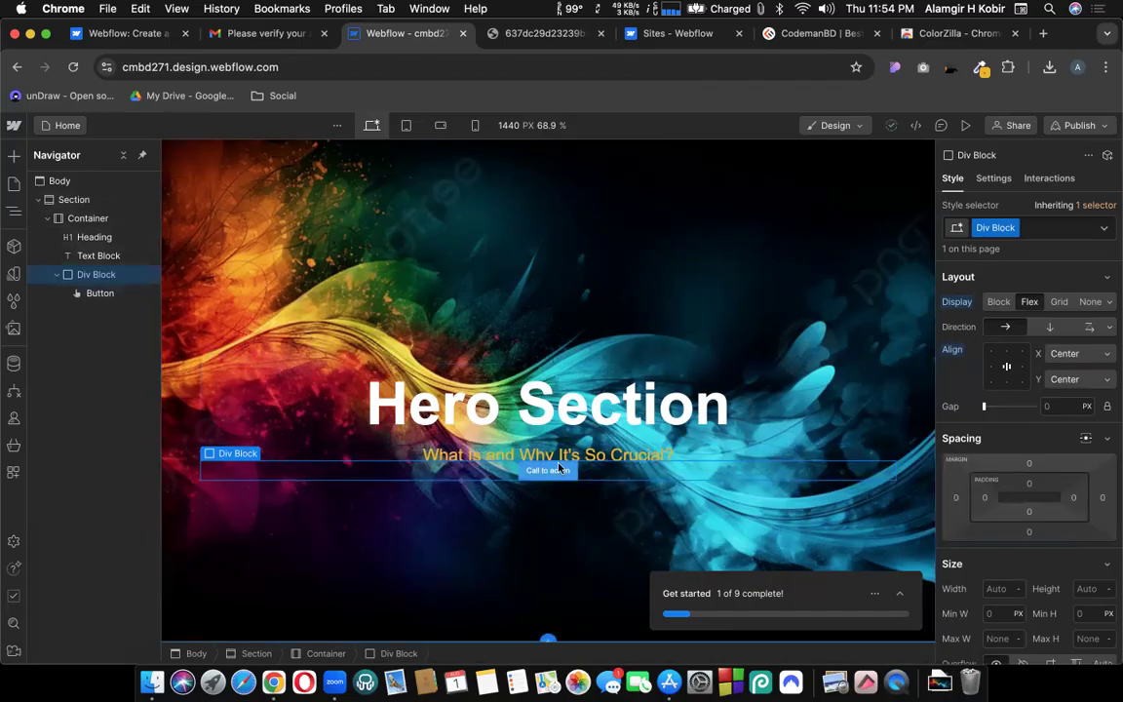
left_click(1029, 465)
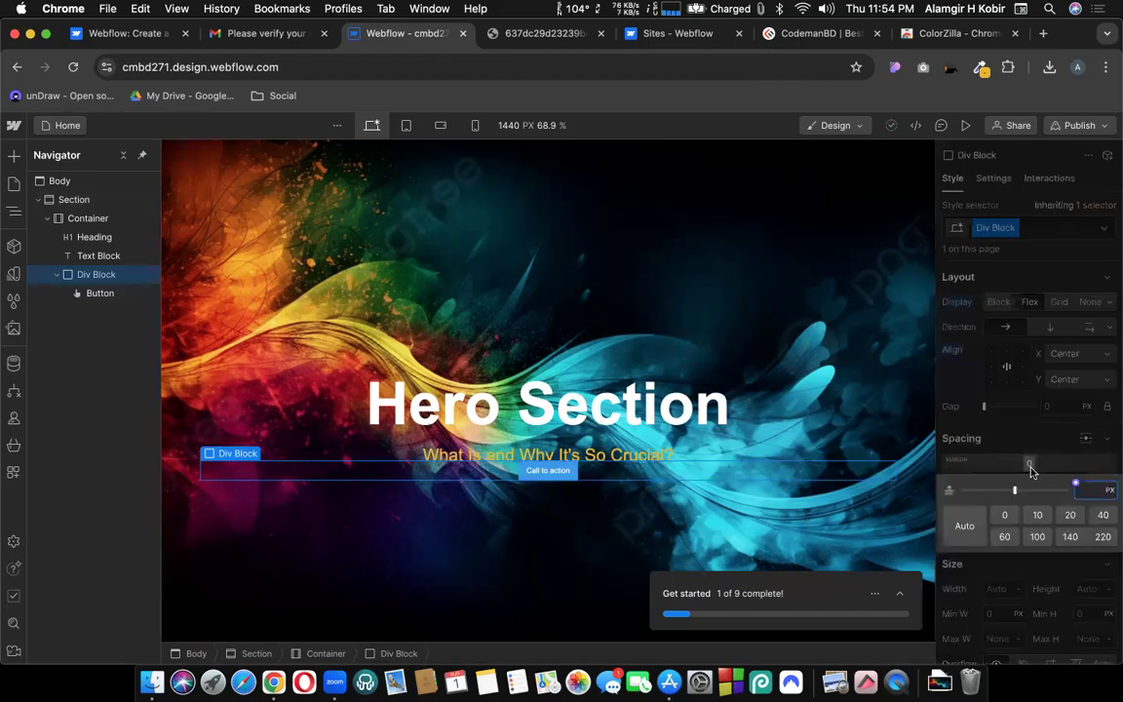
left_click(1103, 516)
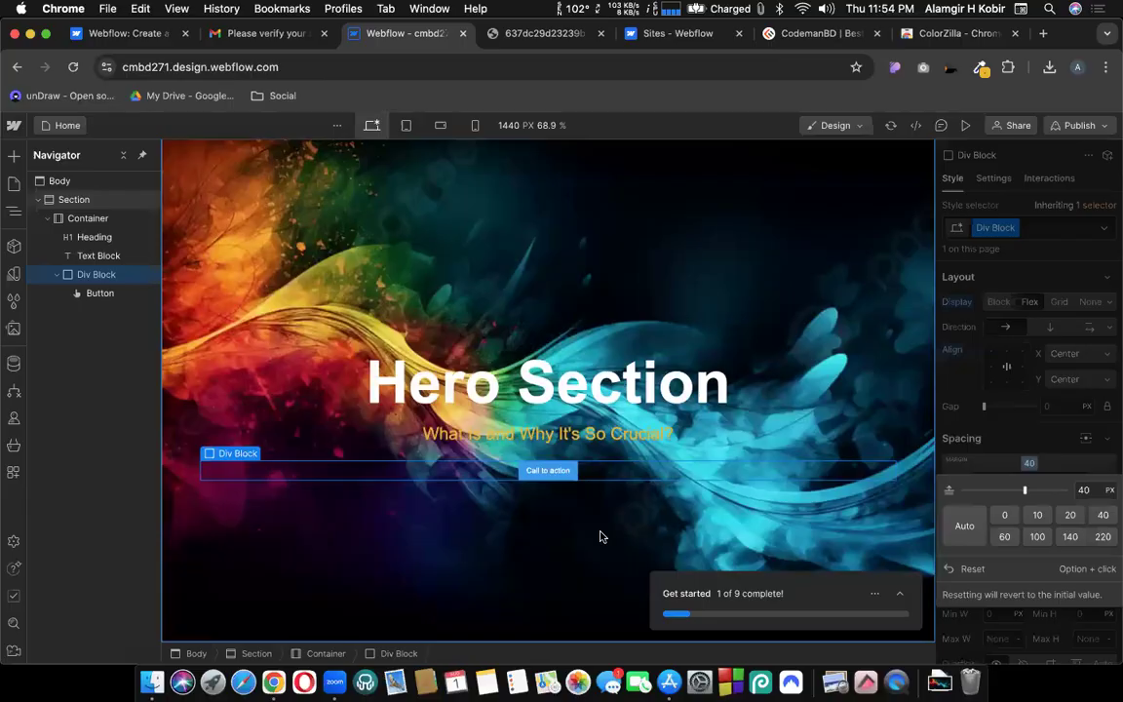
left_click(548, 472)
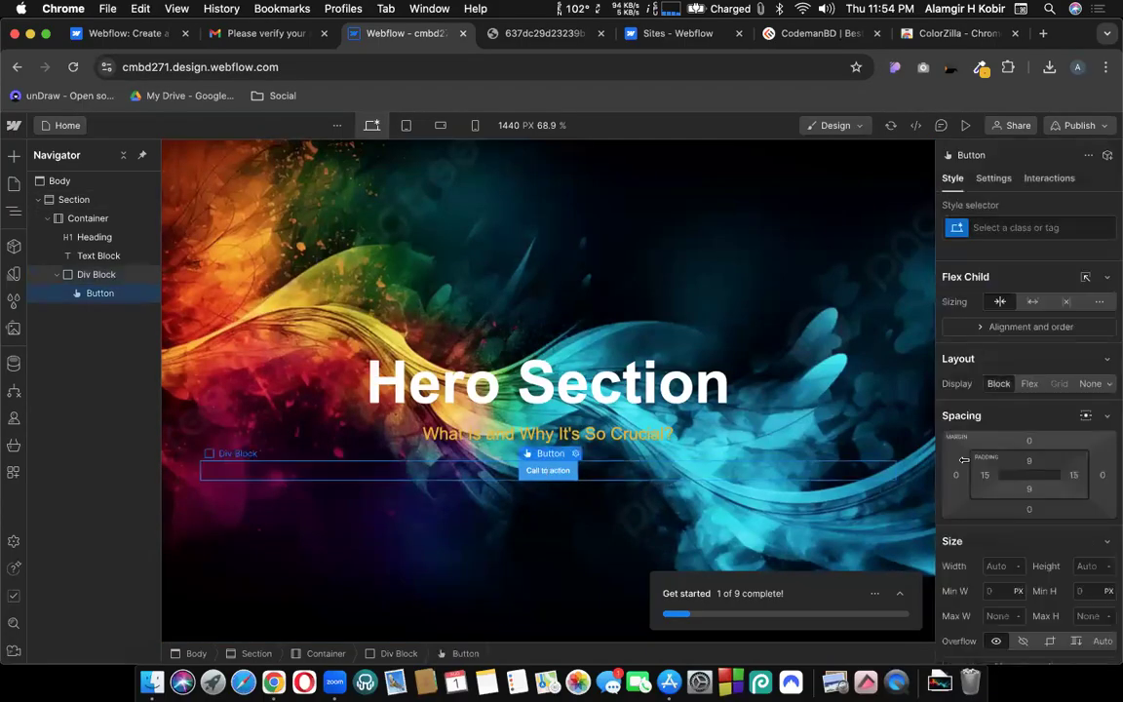
Set the button text to size 24, line height 36 and colour #303030.
scroll(978, 449, "down", 10)
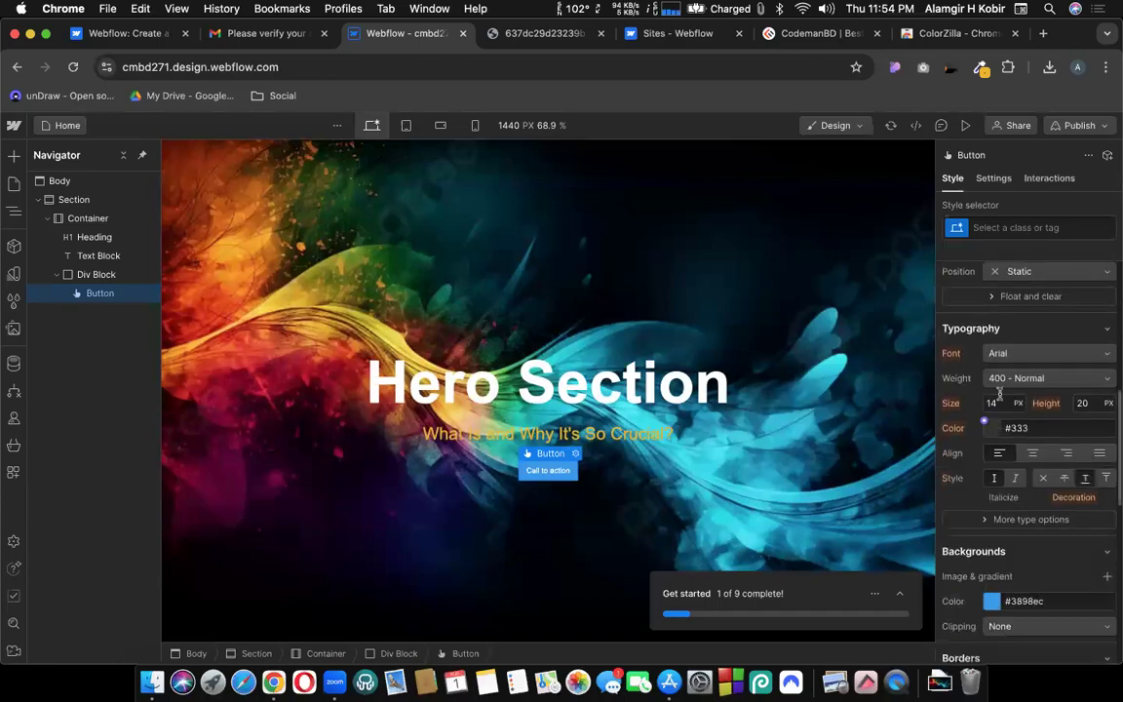
left_click(996, 403)
type("24")
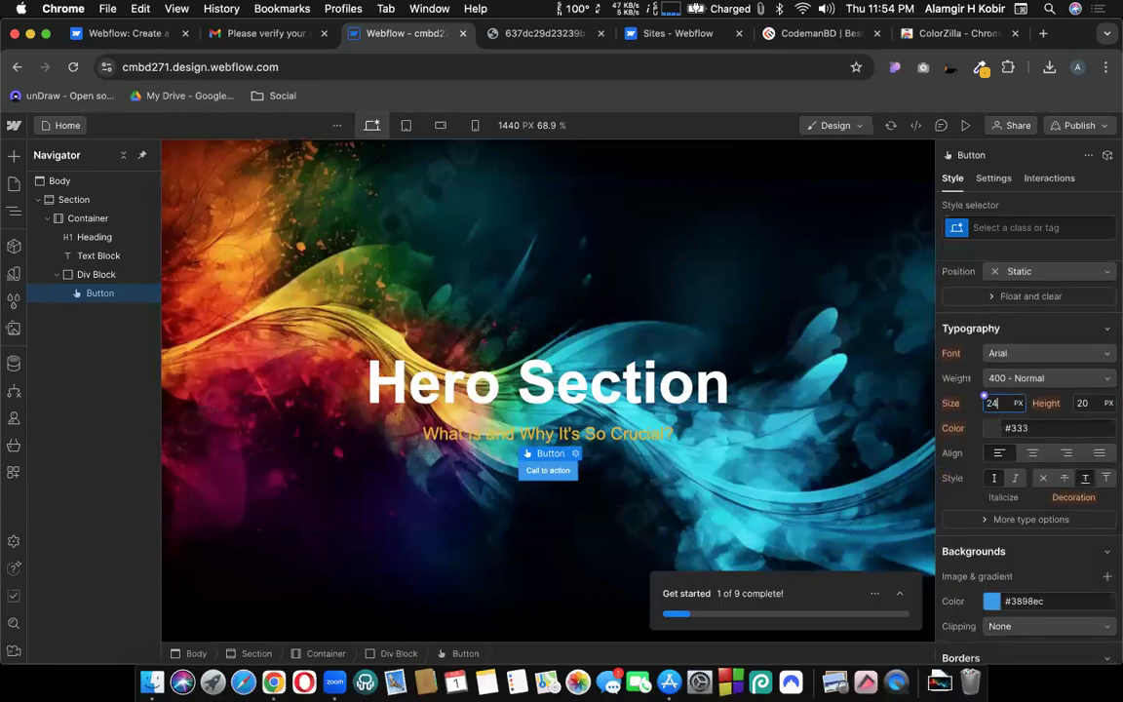
left_click(1086, 403)
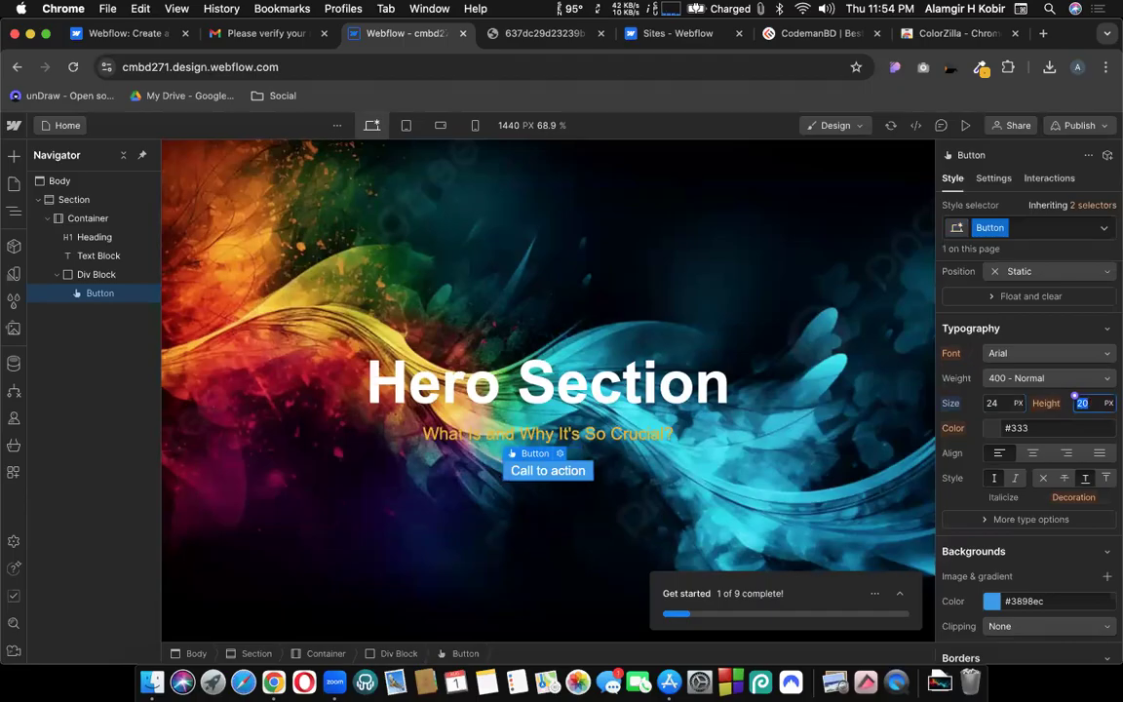
left_click(992, 429)
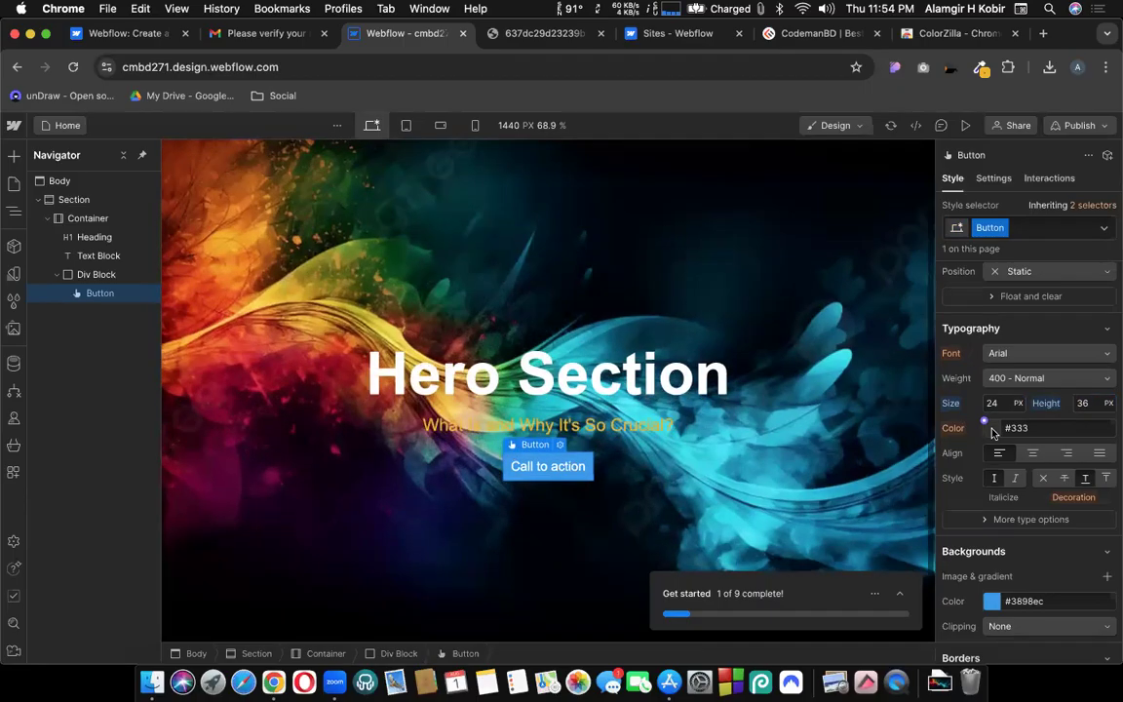
left_click(544, 34)
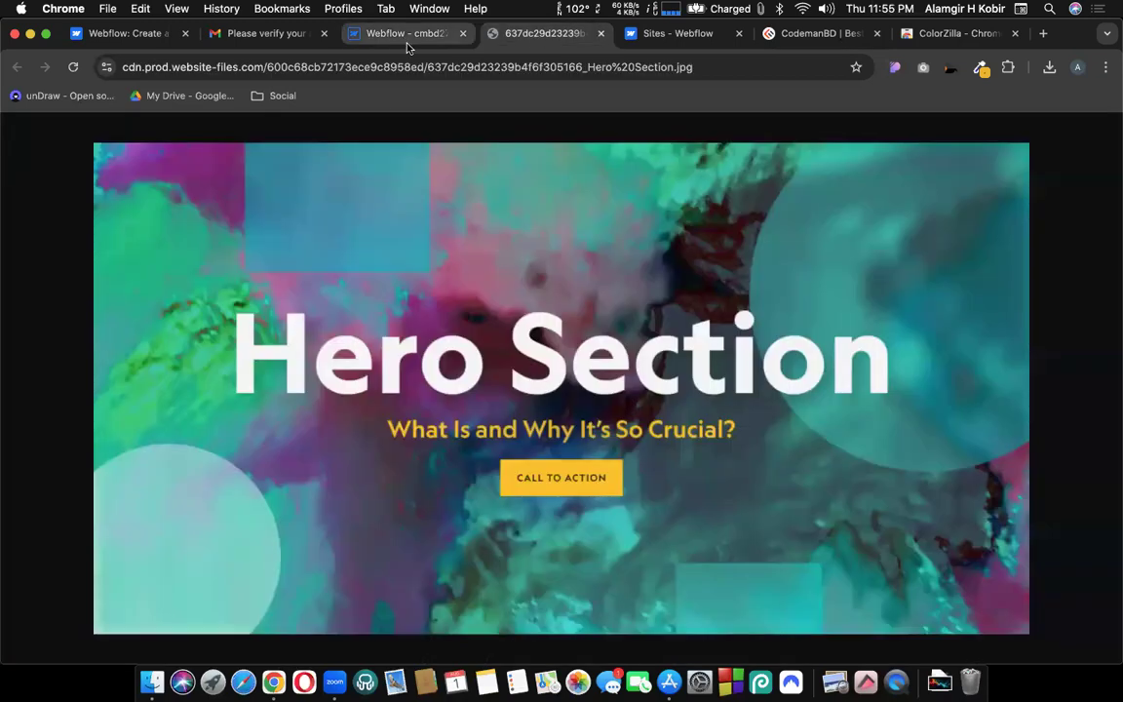
left_click(403, 34)
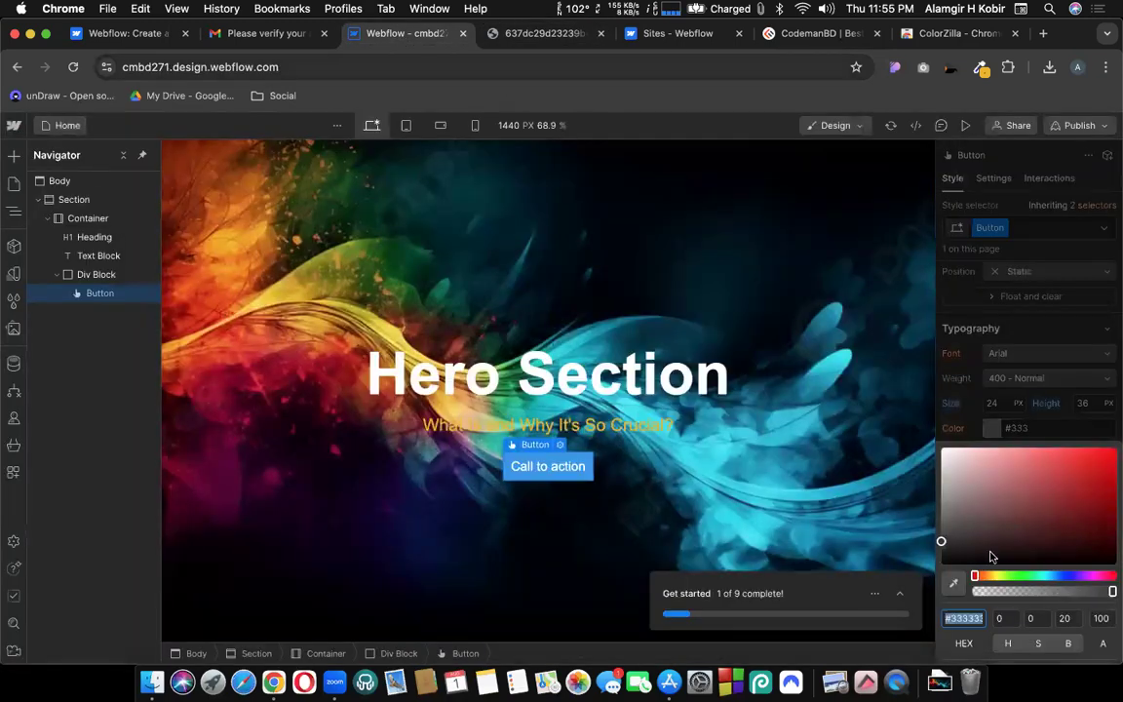
type("#303030")
key("Return")
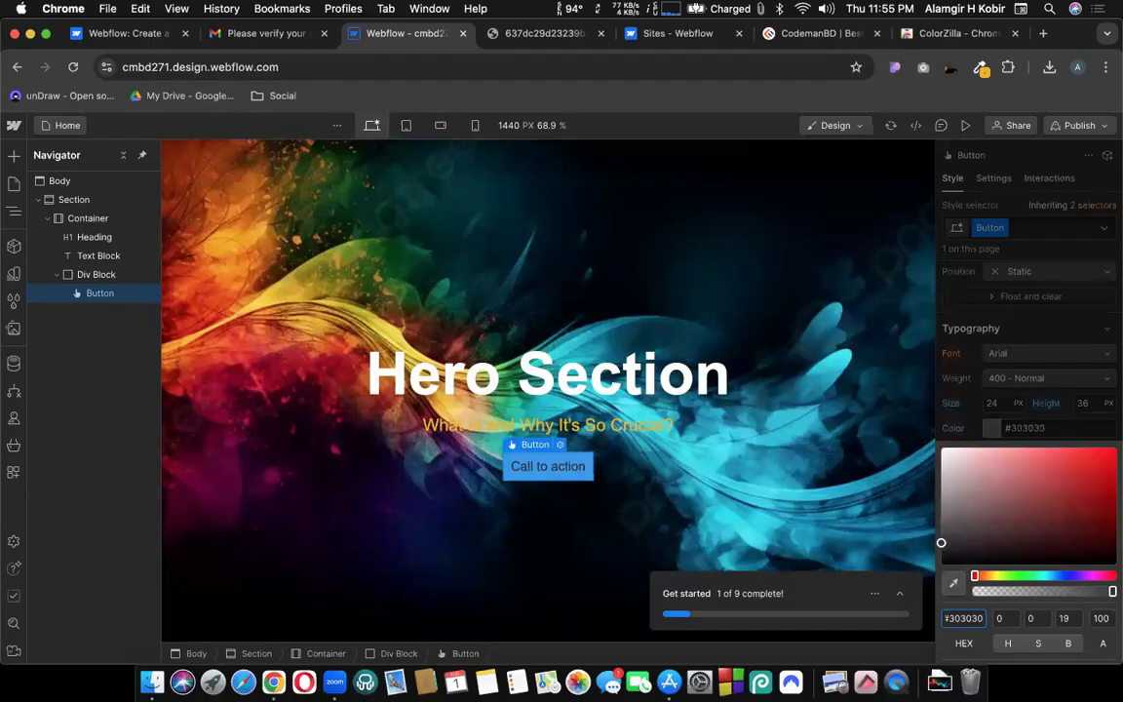
left_click(996, 427)
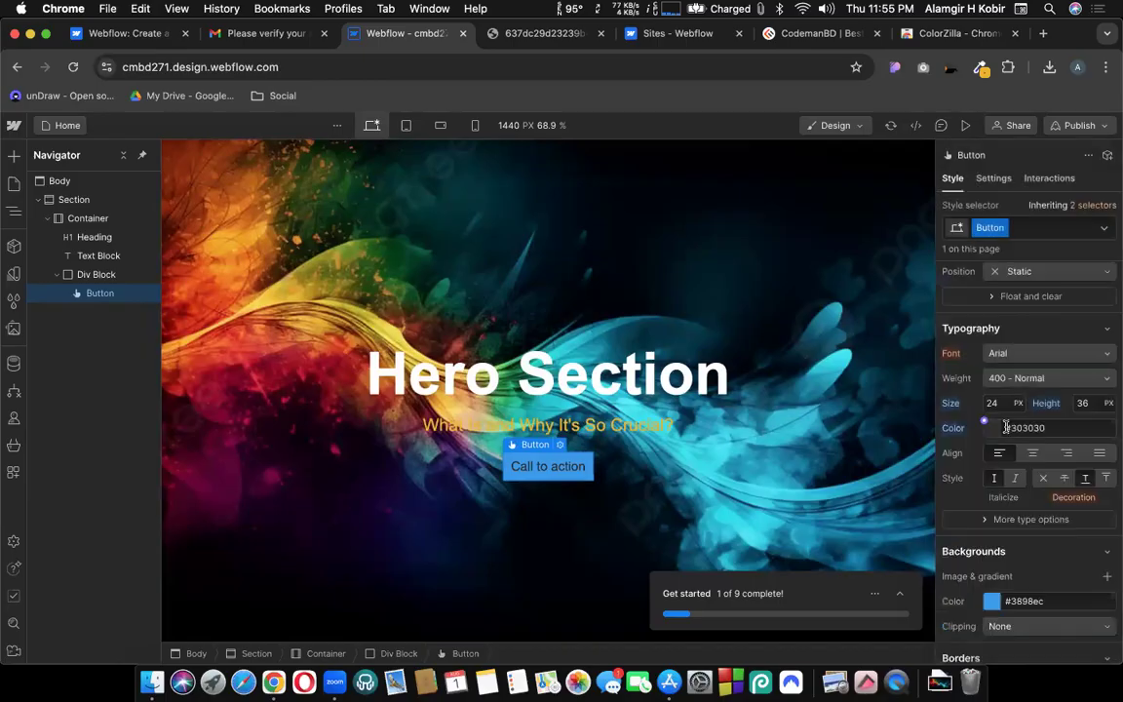
Set the button text weight to 700 - Bold.
left_click(1043, 378)
left_click(1019, 433)
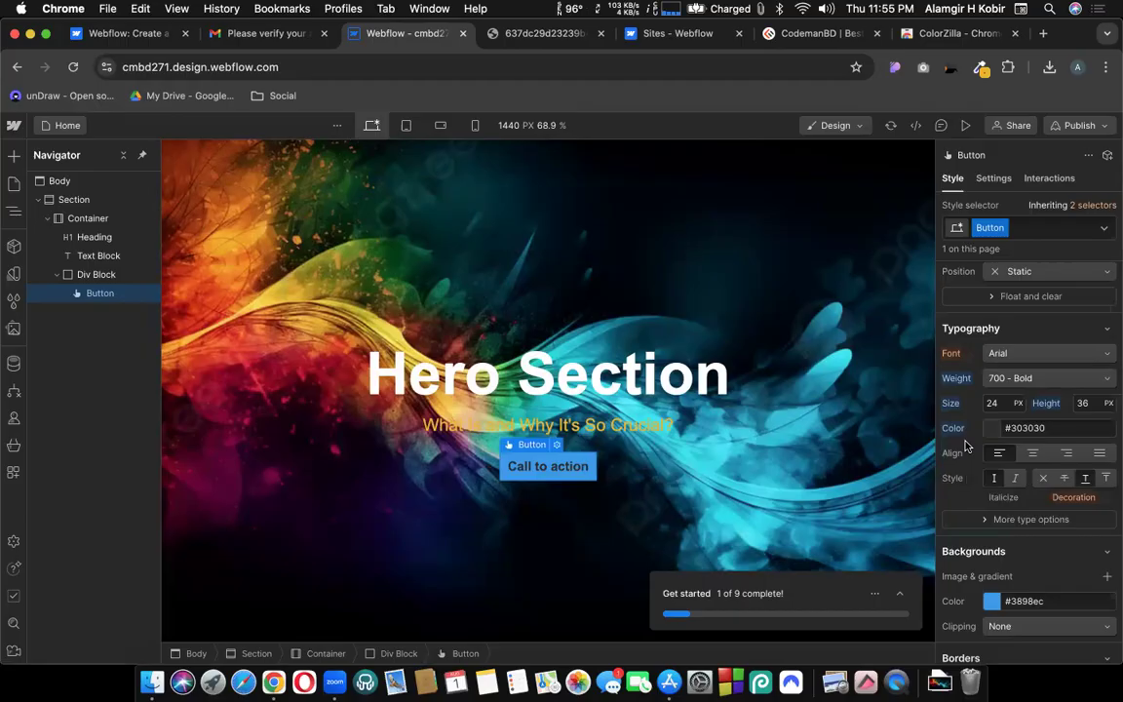
left_click(1014, 380)
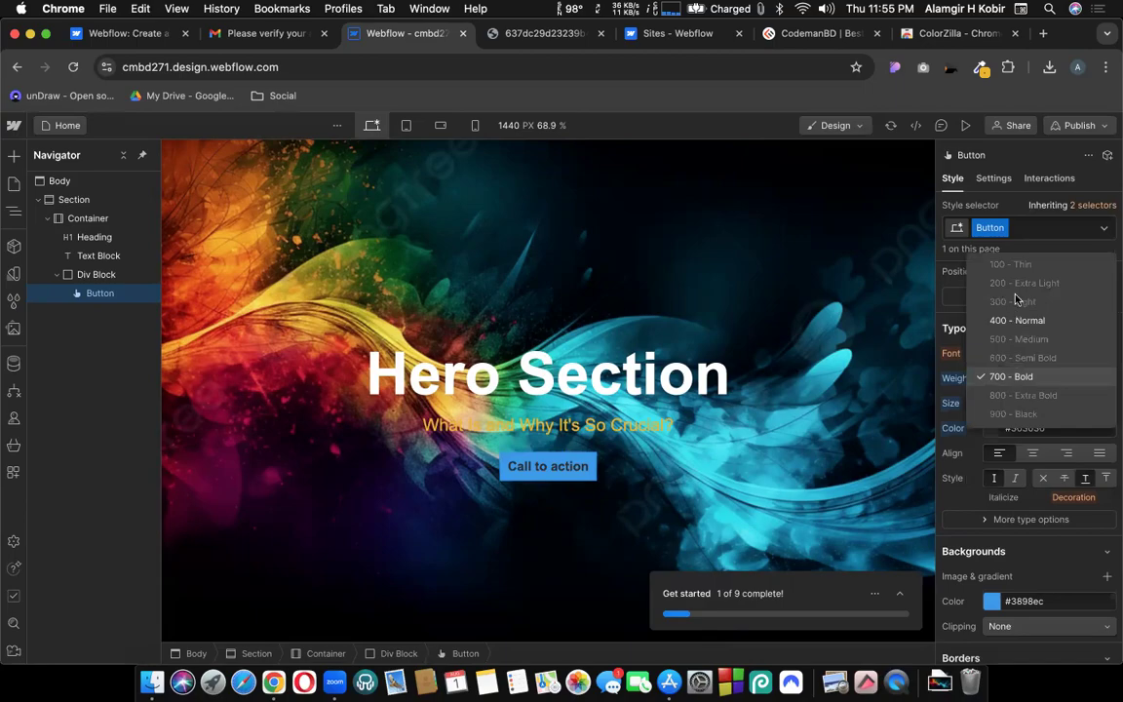
left_click(1002, 378)
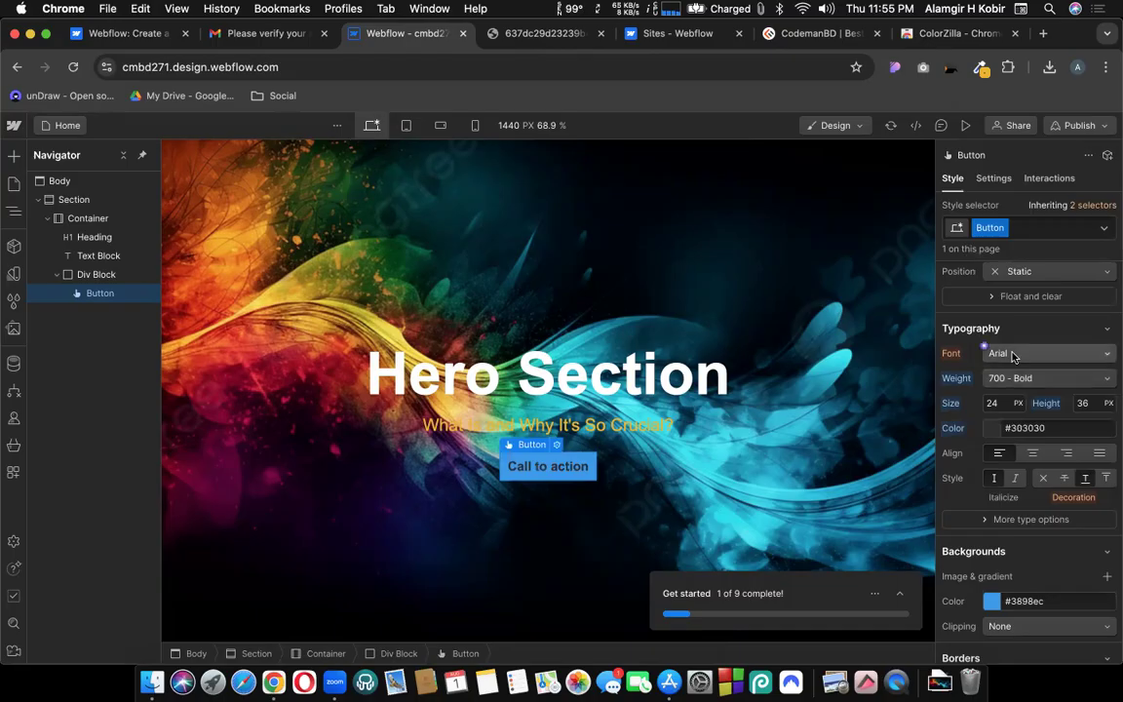
left_click(1014, 354)
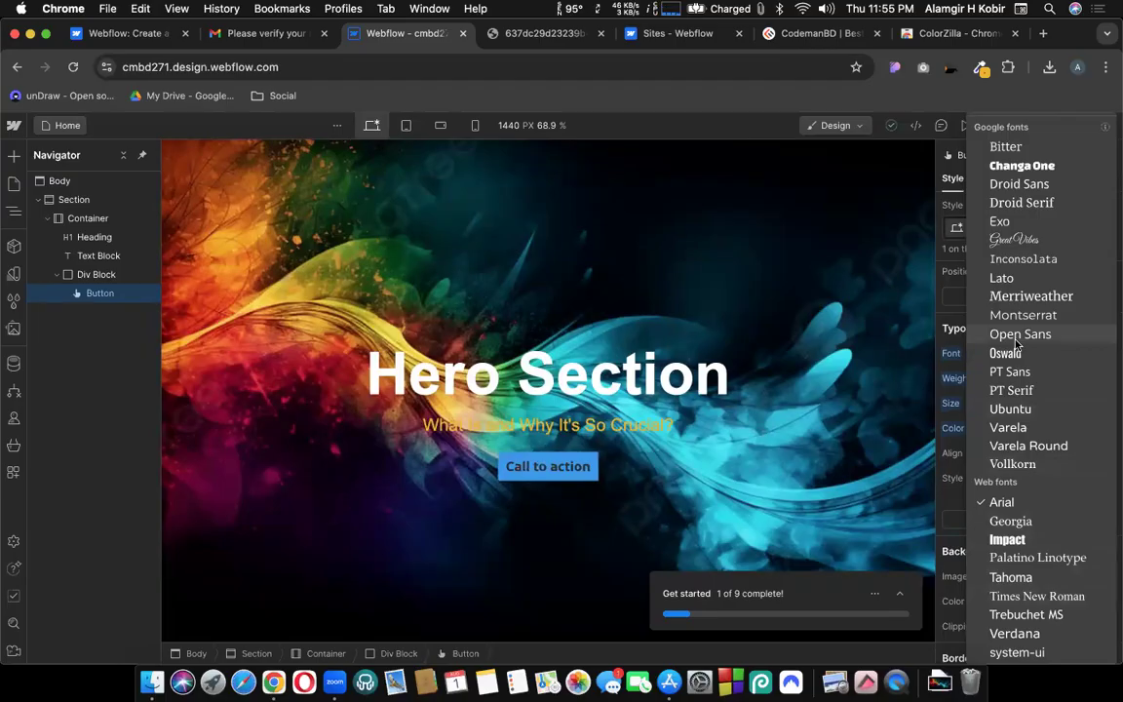
Change the button font to Changa One at 30 px with a 42 px line height.
left_click(1014, 168)
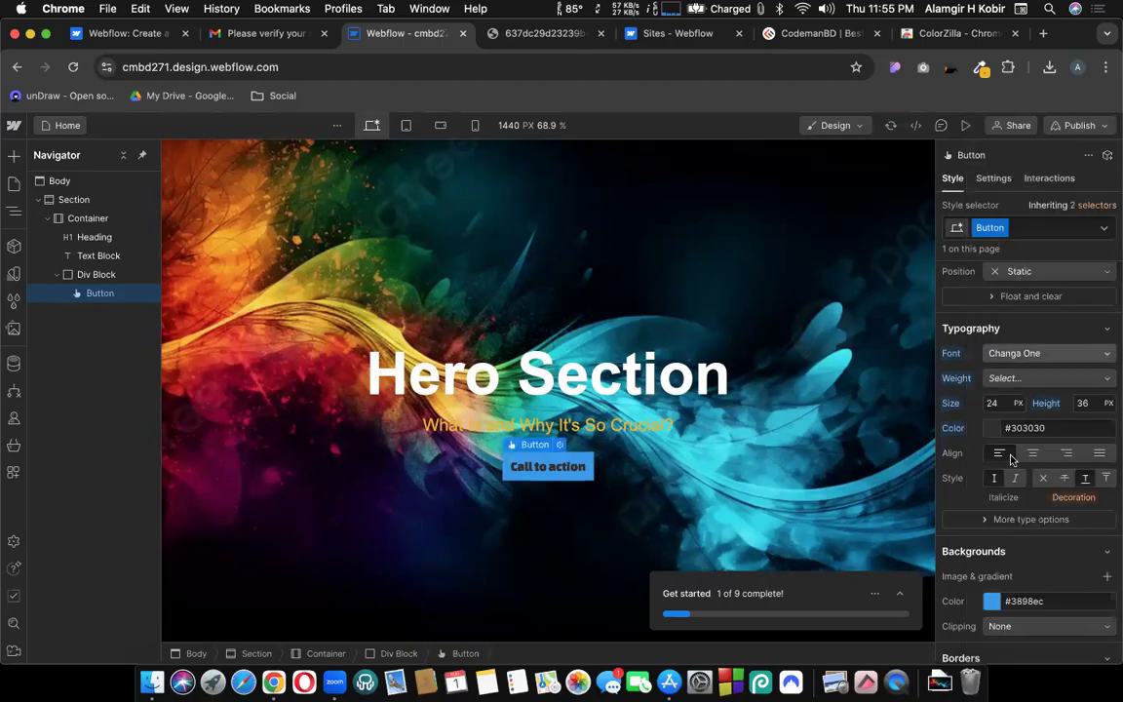
left_click(993, 403)
key("Up")
key("Up")
key("Up")
key("Up")
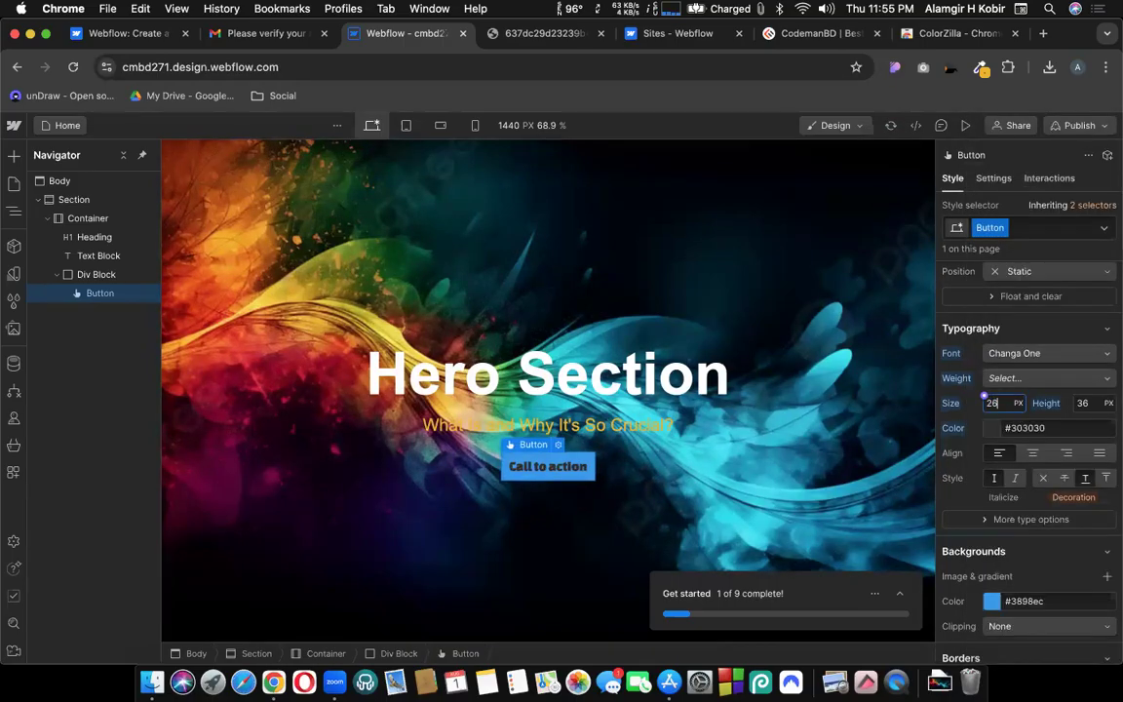
key("Up")
key("Up")
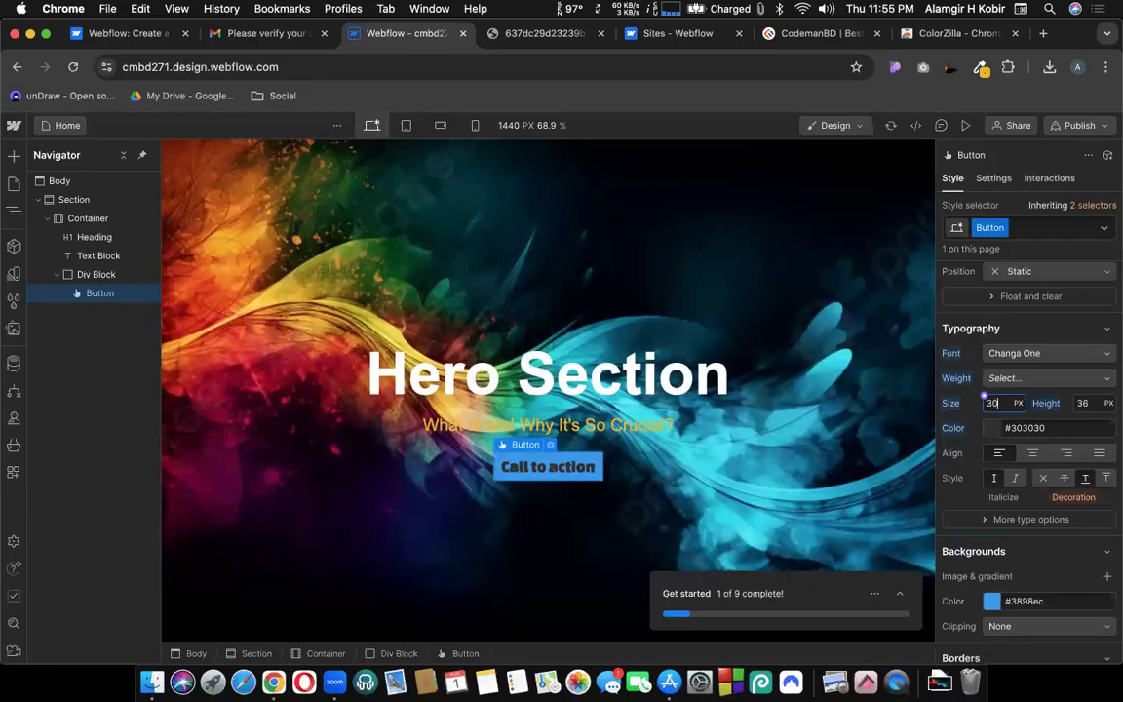
left_click(1084, 402)
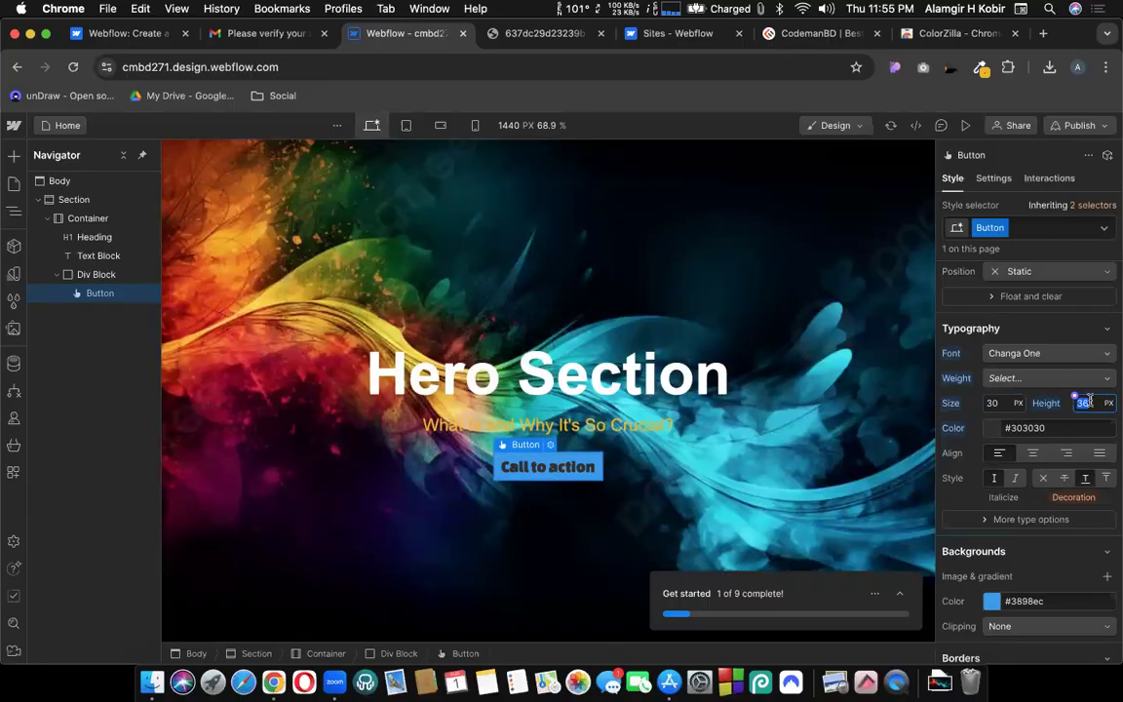
type("42")
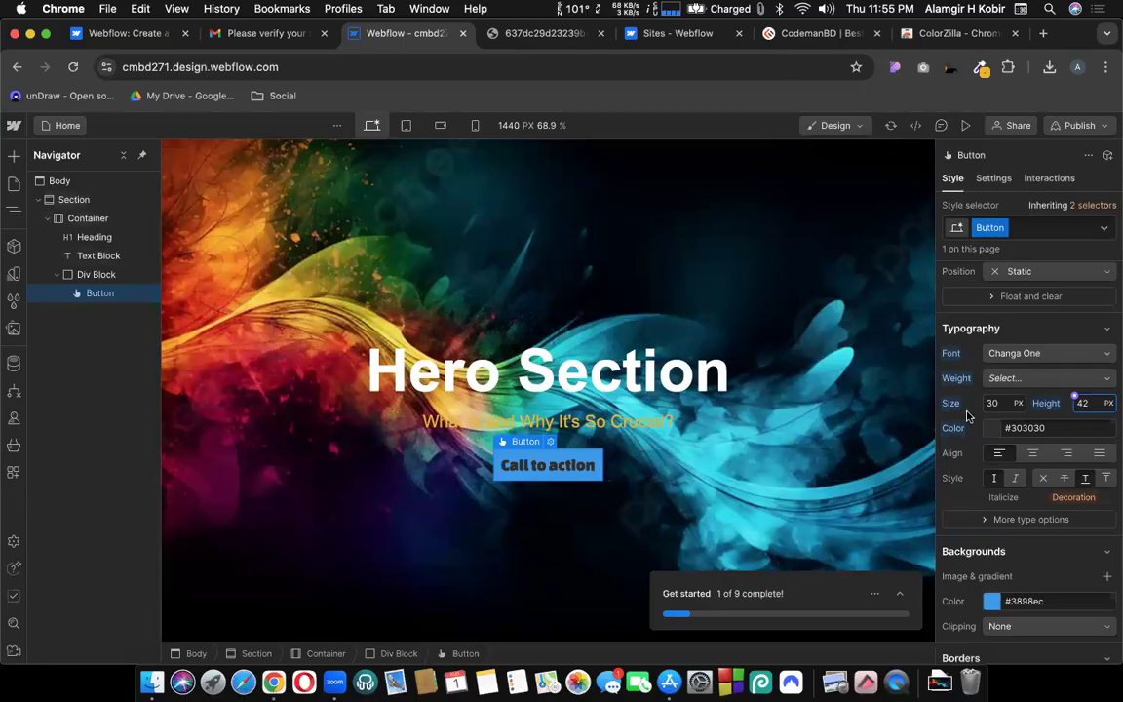
left_click(965, 415)
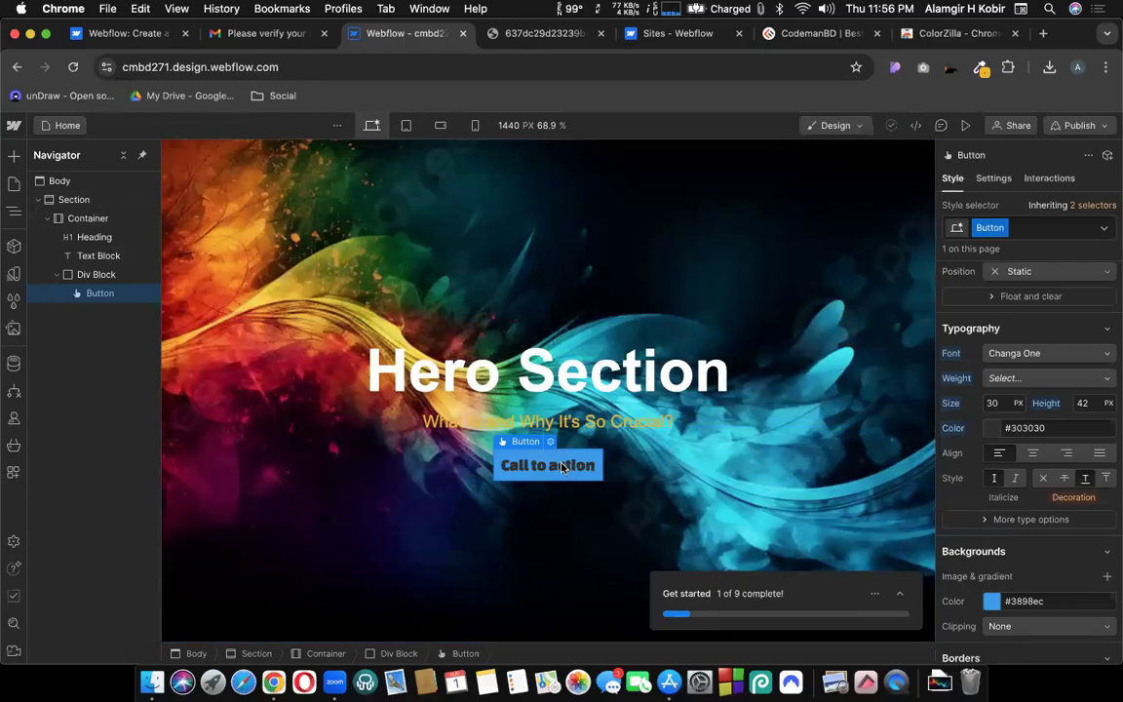
Make the button background yellow #e3ec38 and select its hex value to copy.
scroll(989, 390, "down", 2)
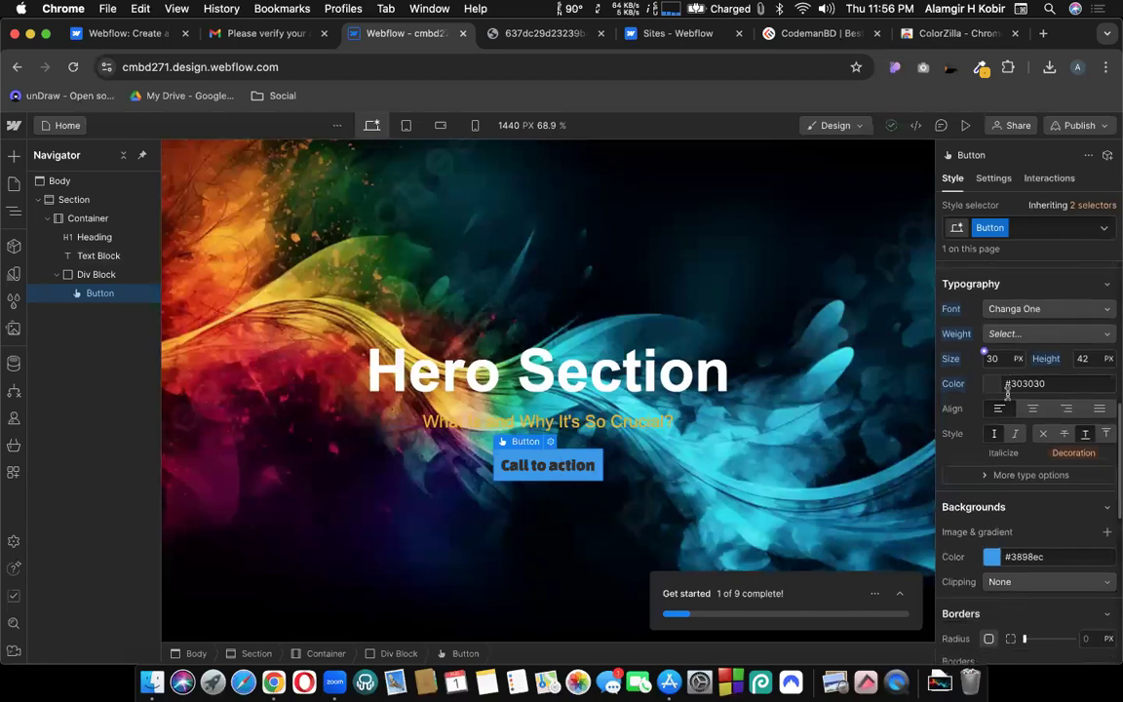
left_click(986, 383)
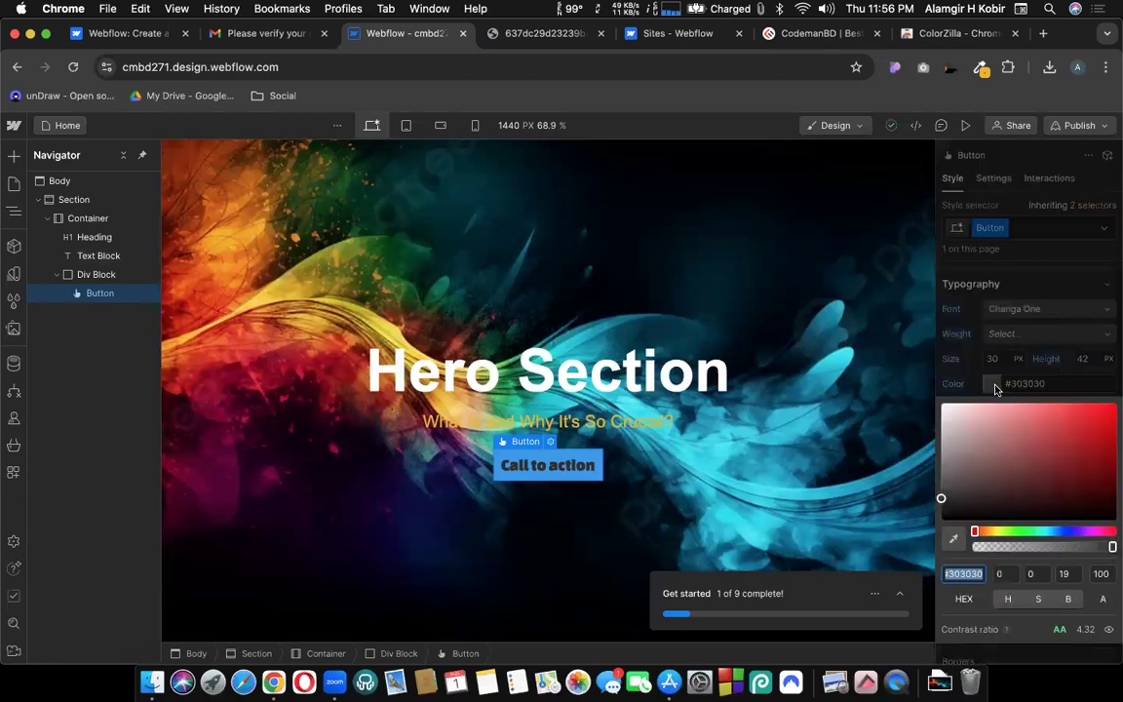
left_click(985, 380)
scroll(985, 419, "down", 1)
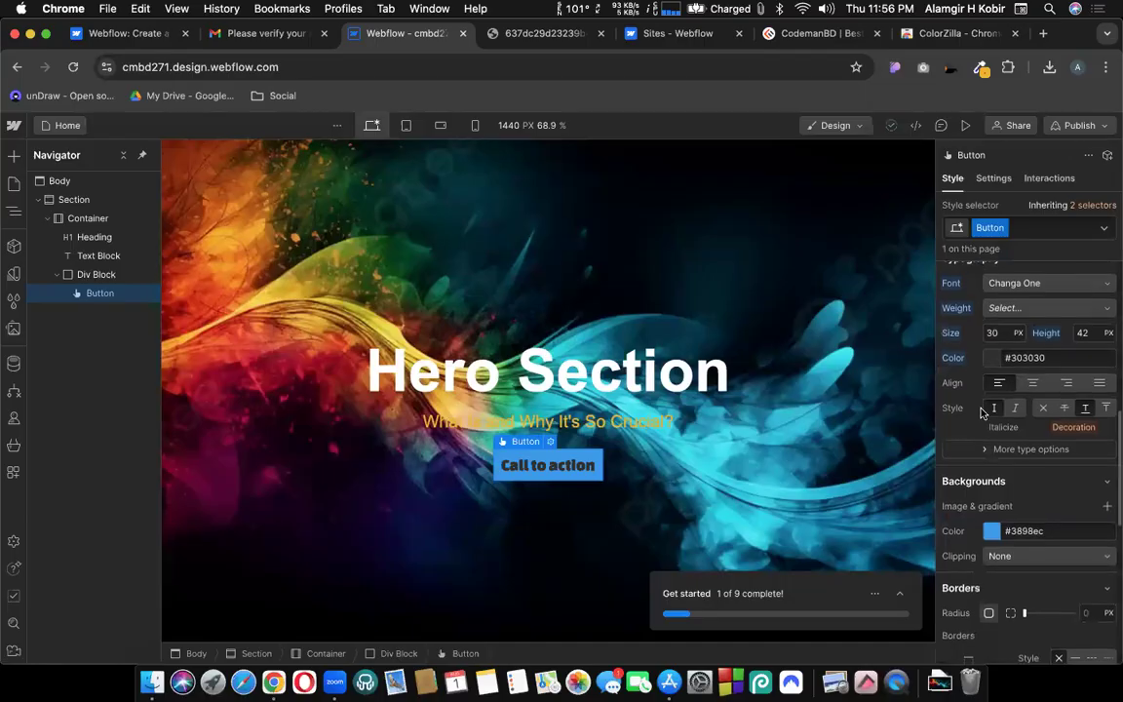
left_click(991, 530)
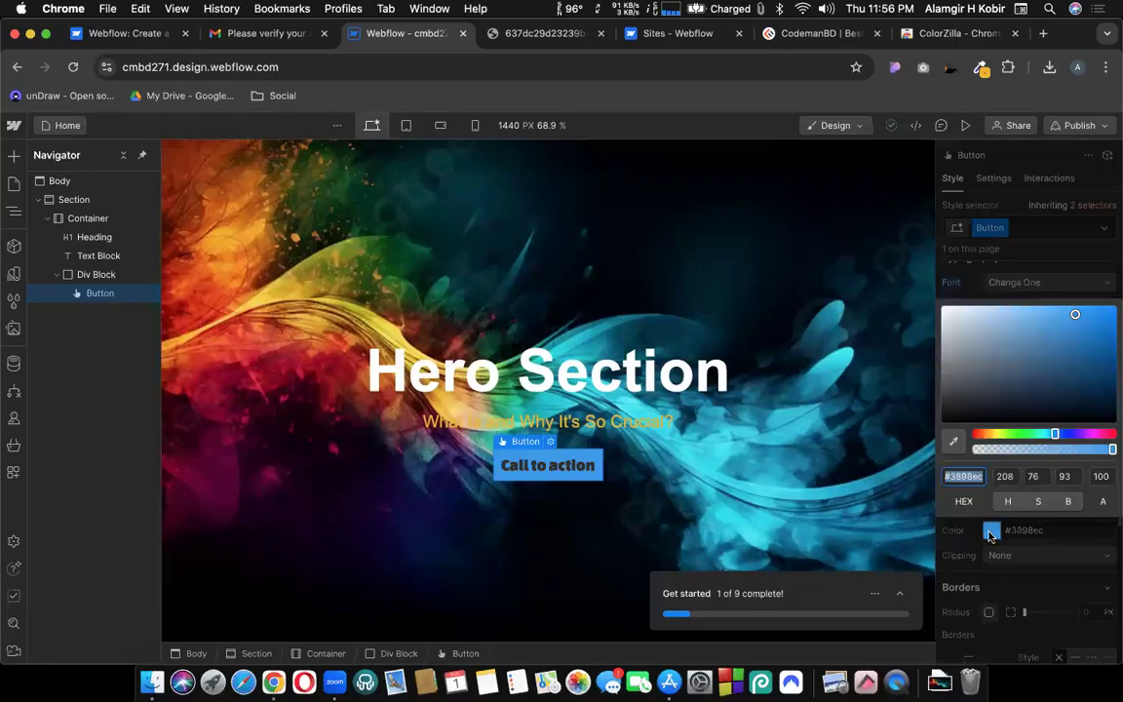
left_click(996, 435)
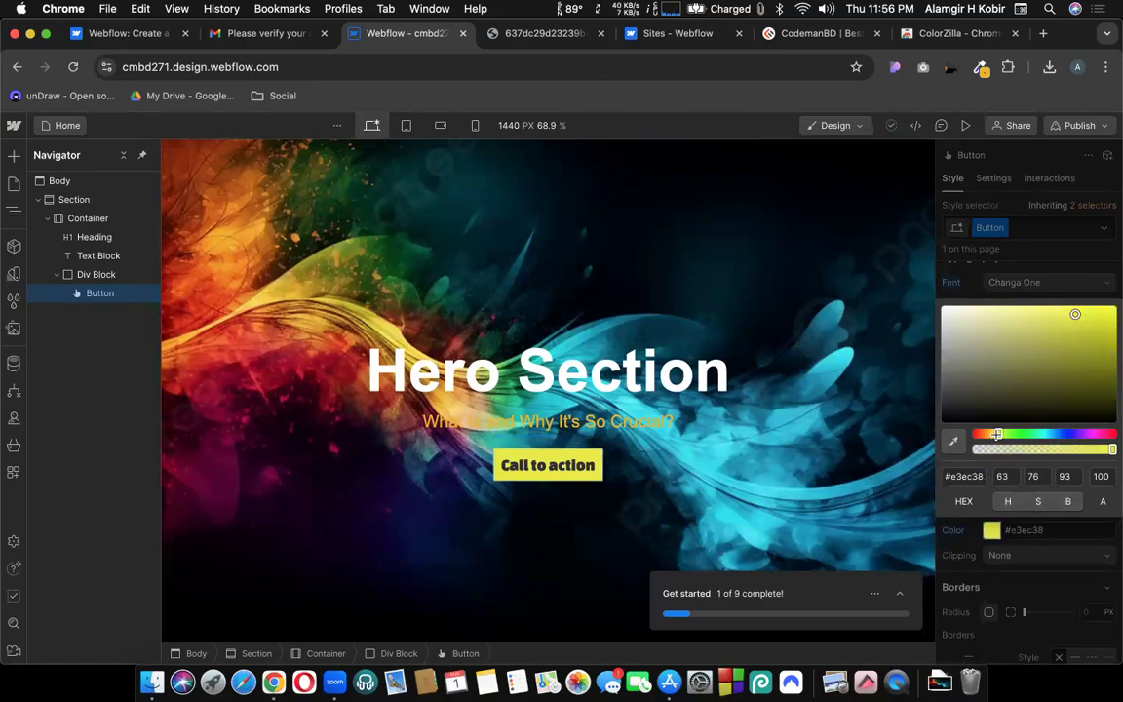
left_click(966, 475)
key("cmd+c")
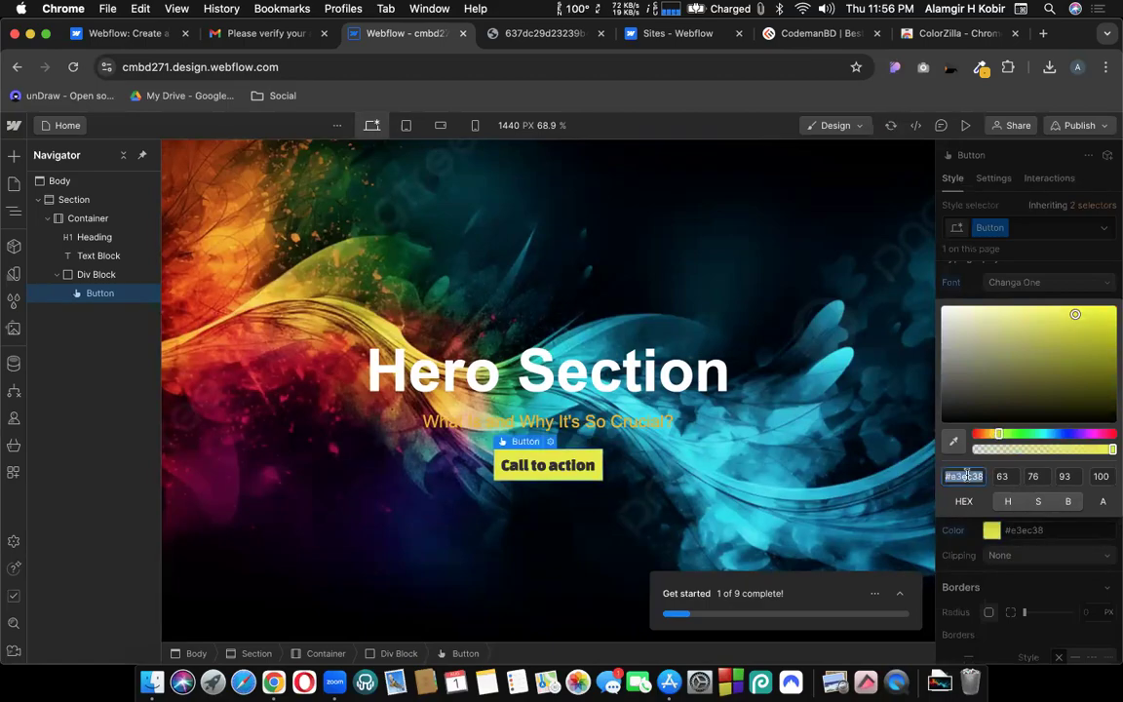
Paste #e3ec38 as the subtitle text colour, compare with the reference, and reselect the button.
left_click(616, 426)
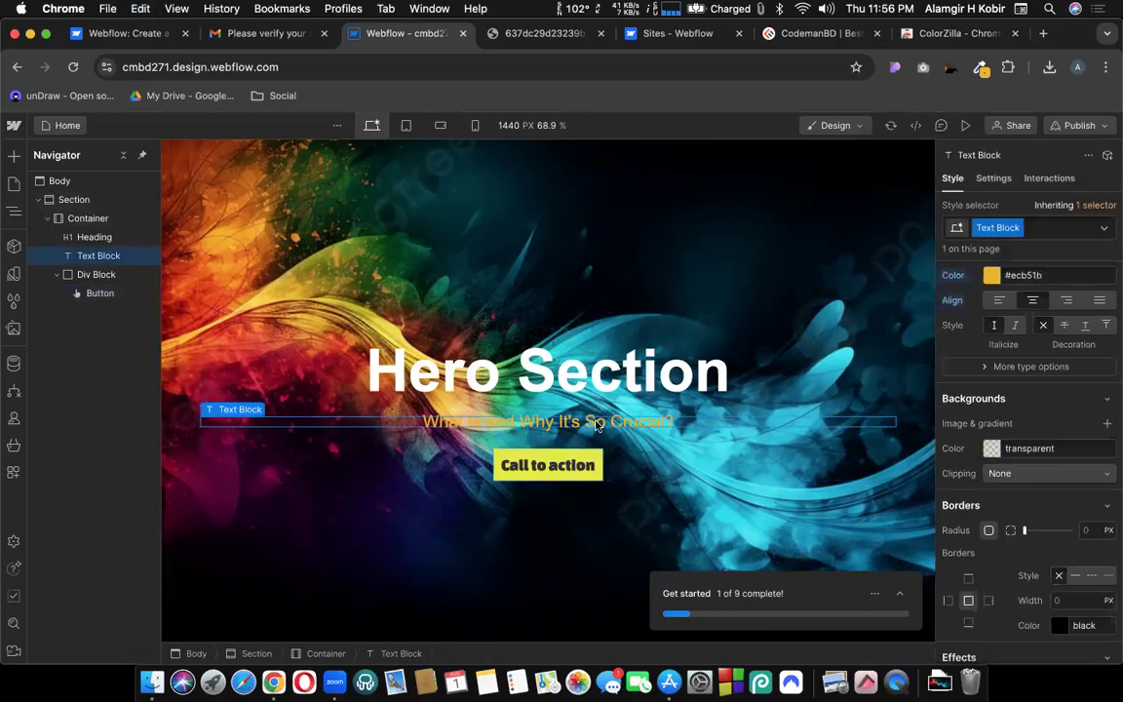
left_click(1032, 278)
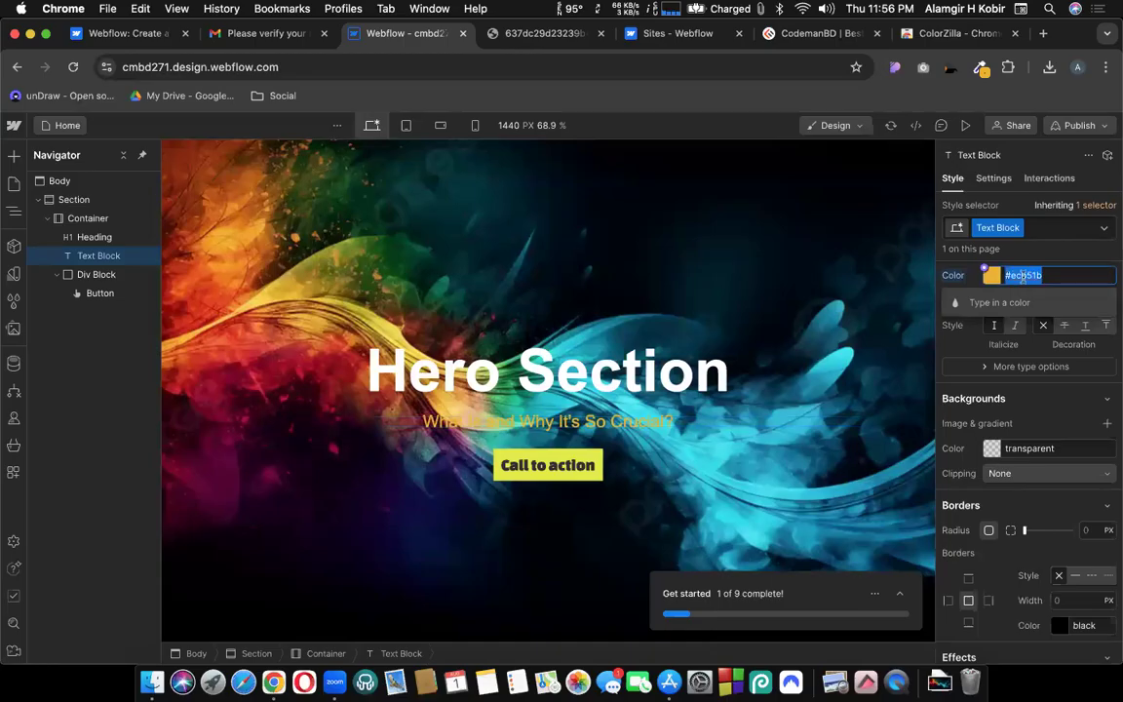
key("cmd+v")
key("Return")
scroll(957, 370, "up", 2)
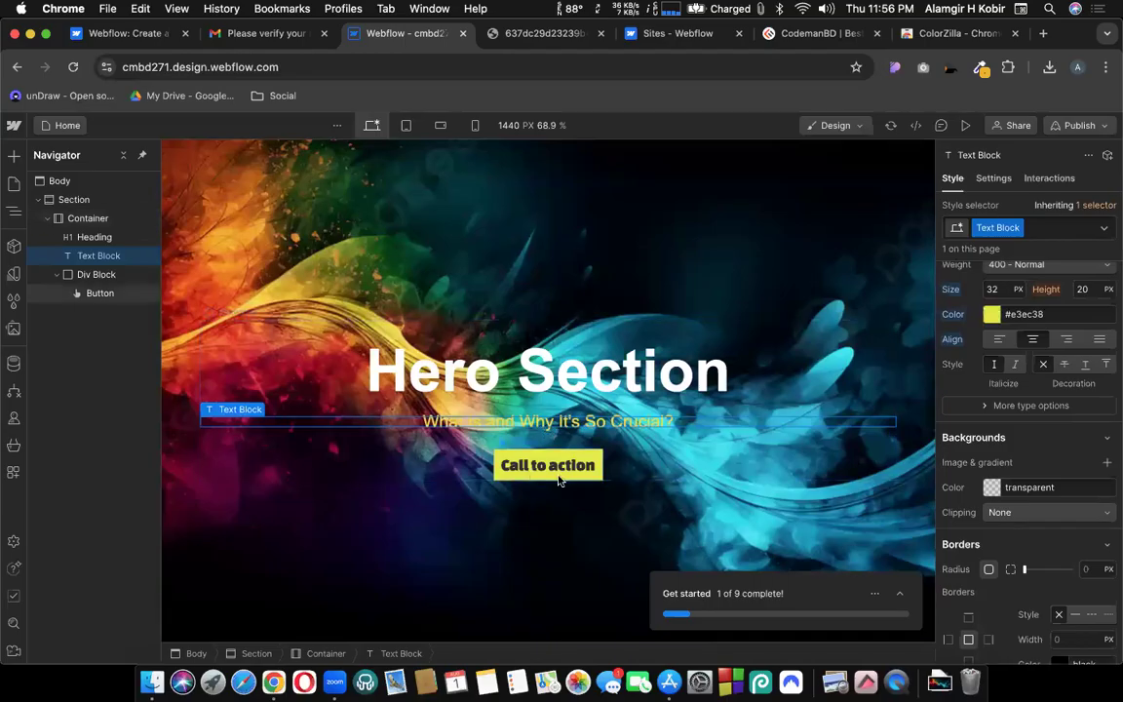
left_click(579, 529)
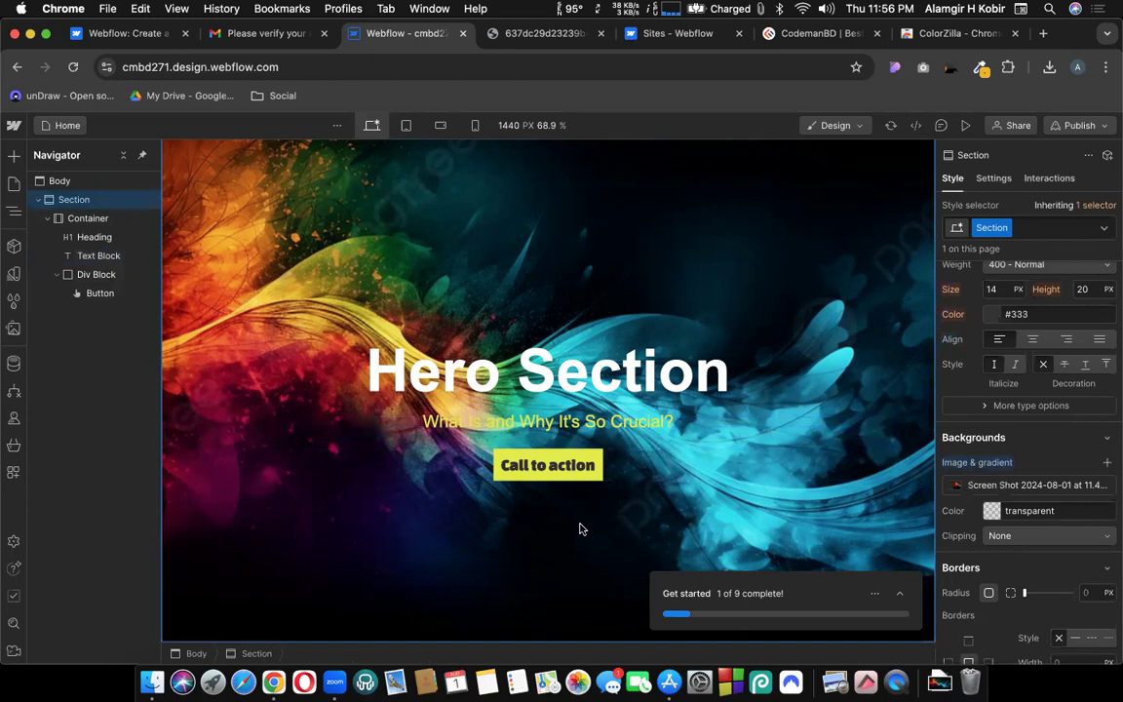
left_click(516, 33)
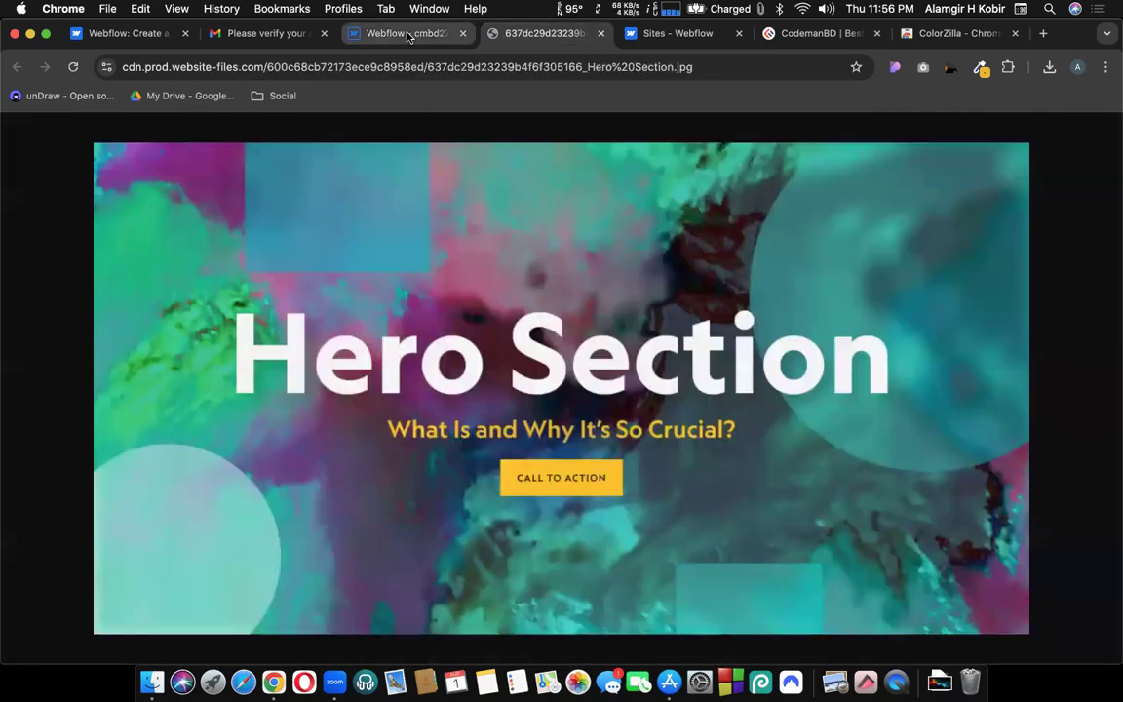
left_click(408, 36)
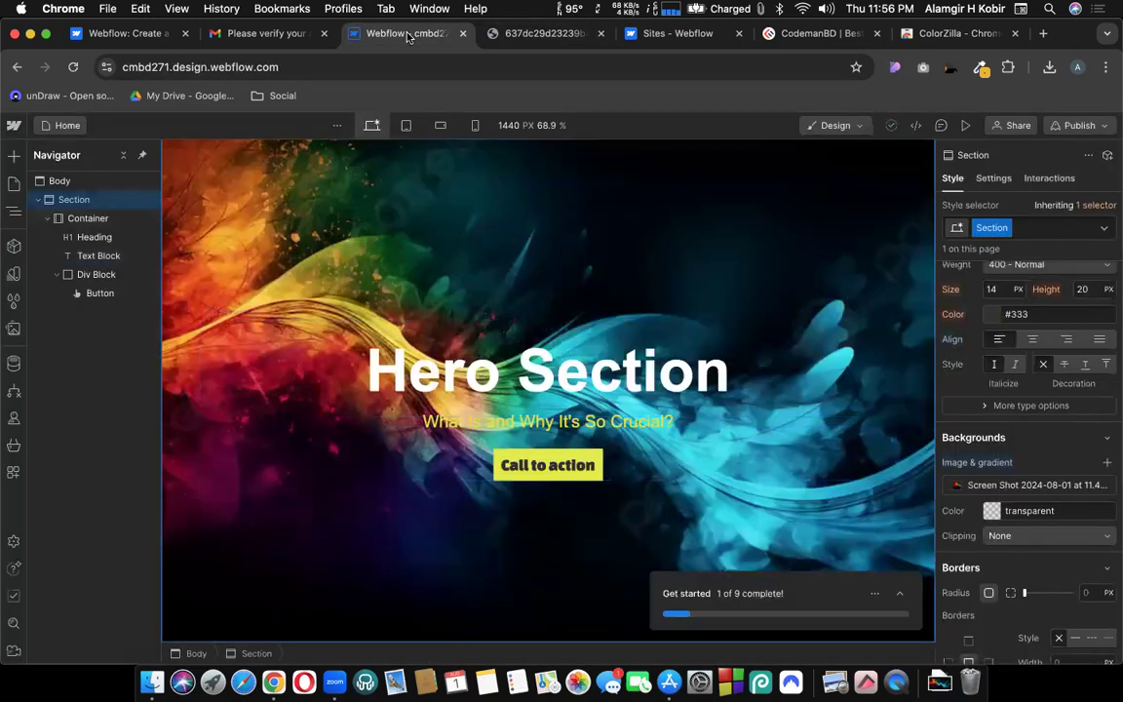
left_click(549, 460)
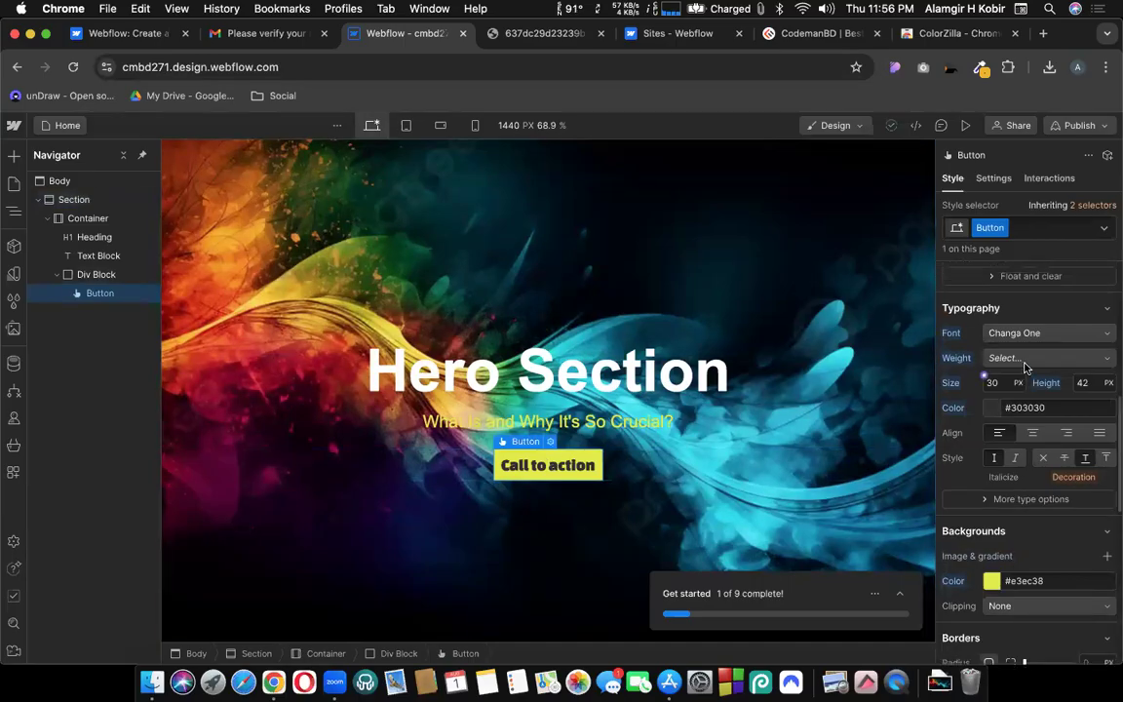
Give the button 15 px padding on all sides, then 30 px left and right padding.
scroll(1026, 366, "up", 5)
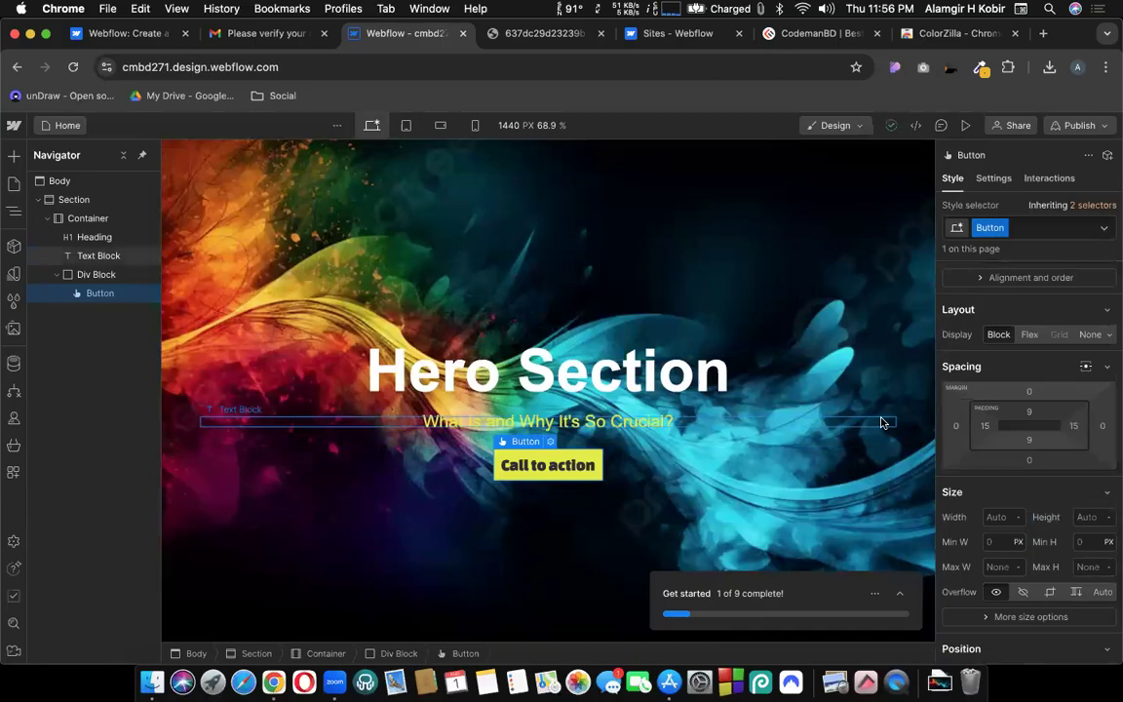
left_click(1033, 413)
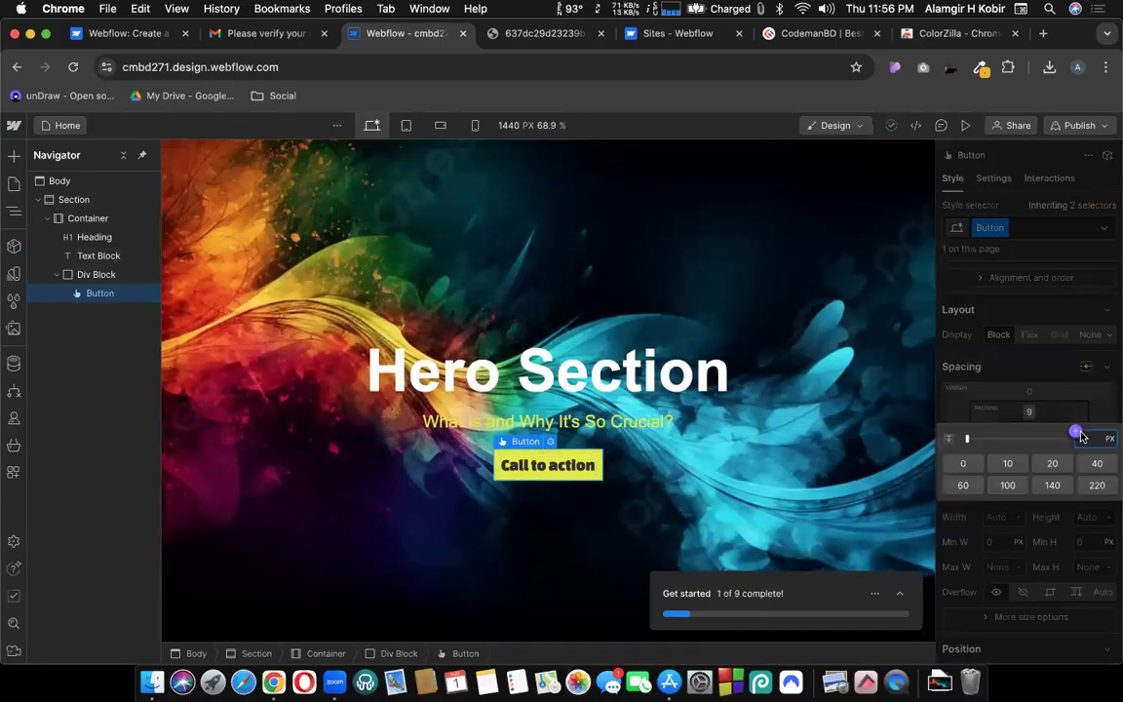
type("15")
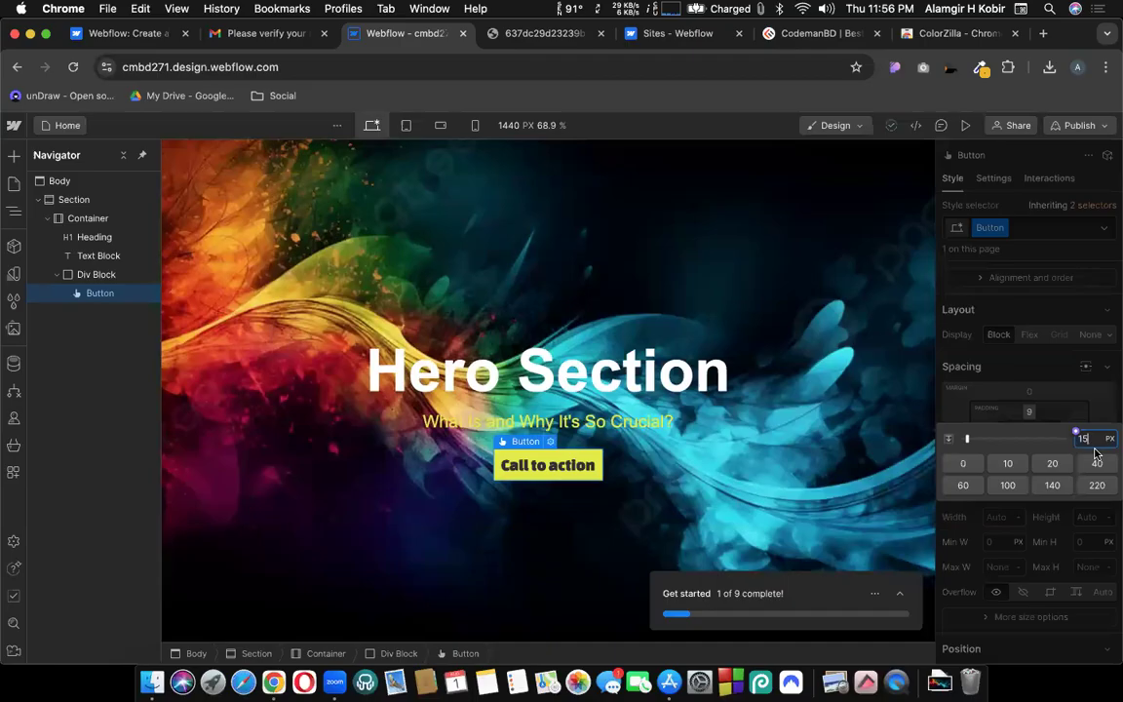
key("shift+Return")
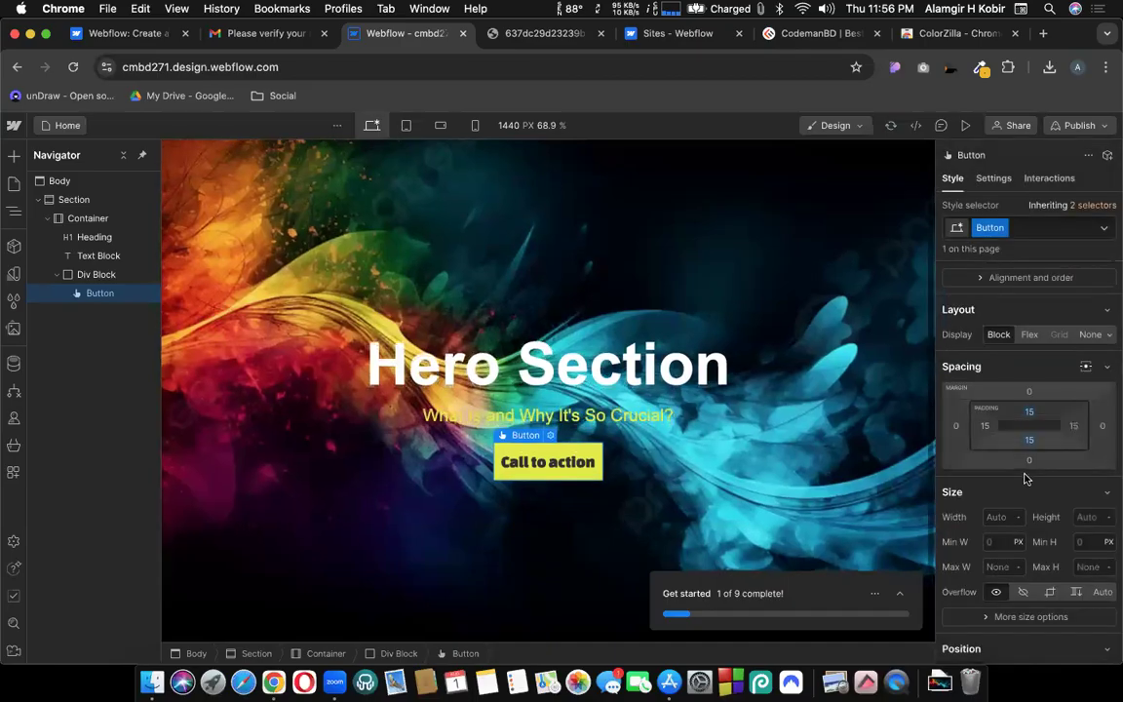
left_click(1075, 426)
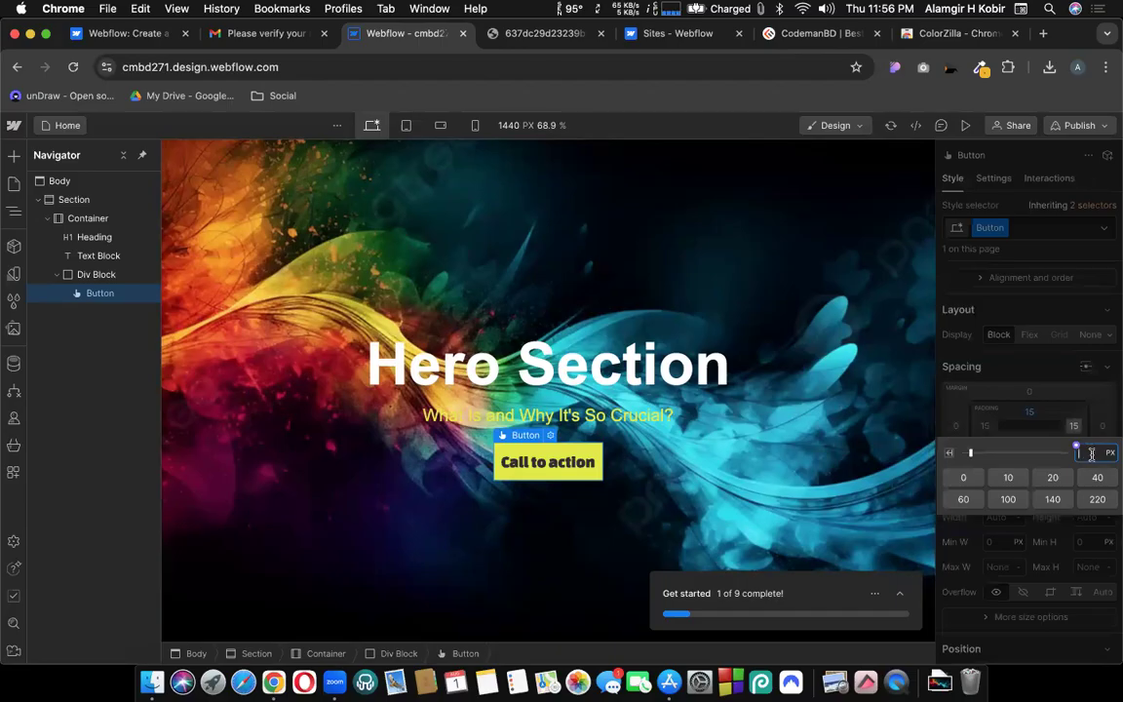
type("30")
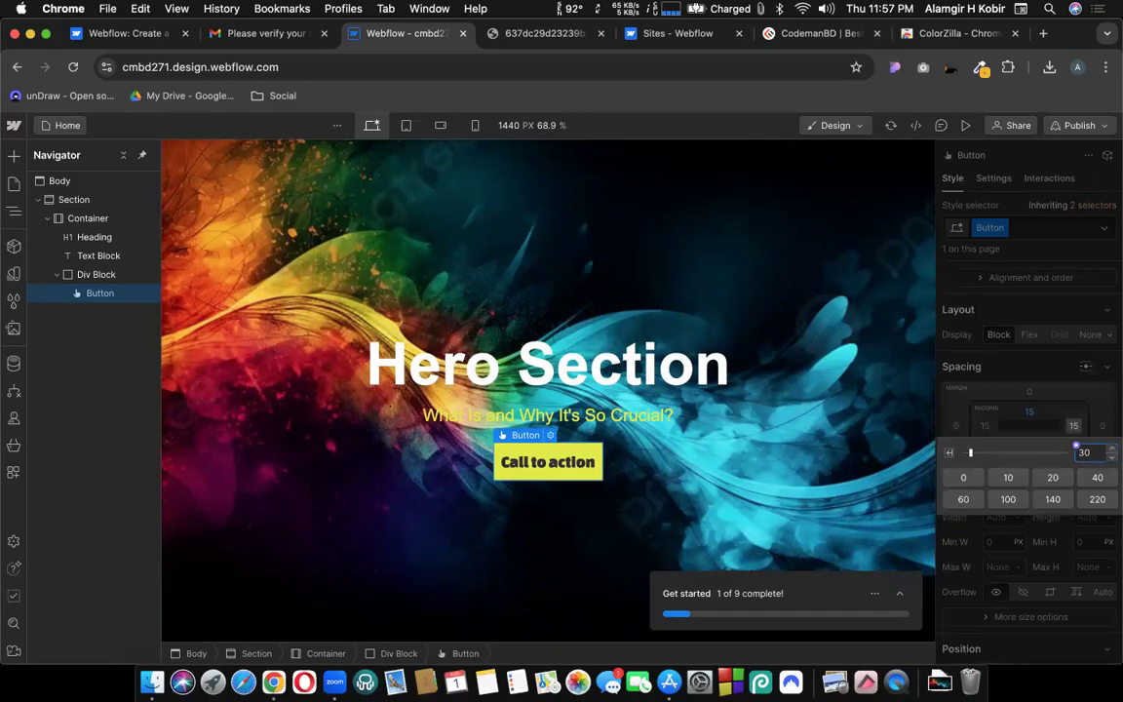
key("alt+Return")
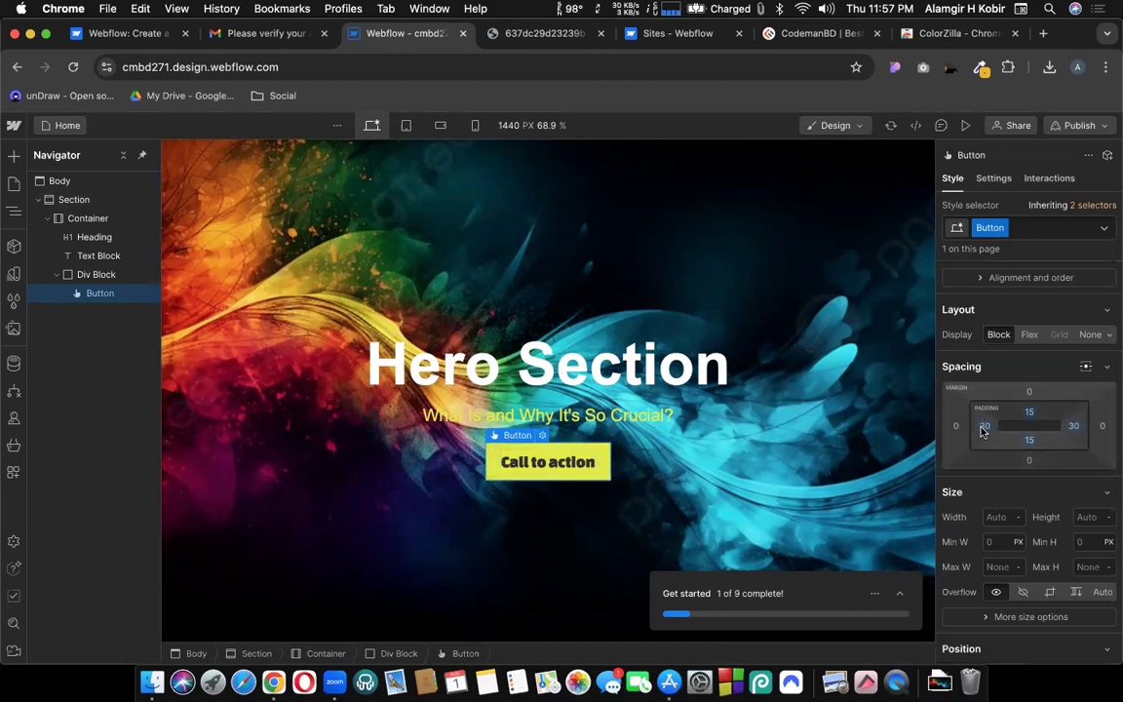
left_click_drag(983, 432, 1016, 426)
key("alt")
left_click_drag(1014, 426, 989, 432)
mouse_move(1029, 413)
left_mouse_down()
mouse_move(1031, 433)
mouse_move(1039, 389)
mouse_move(1038, 414)
left_mouse_up()
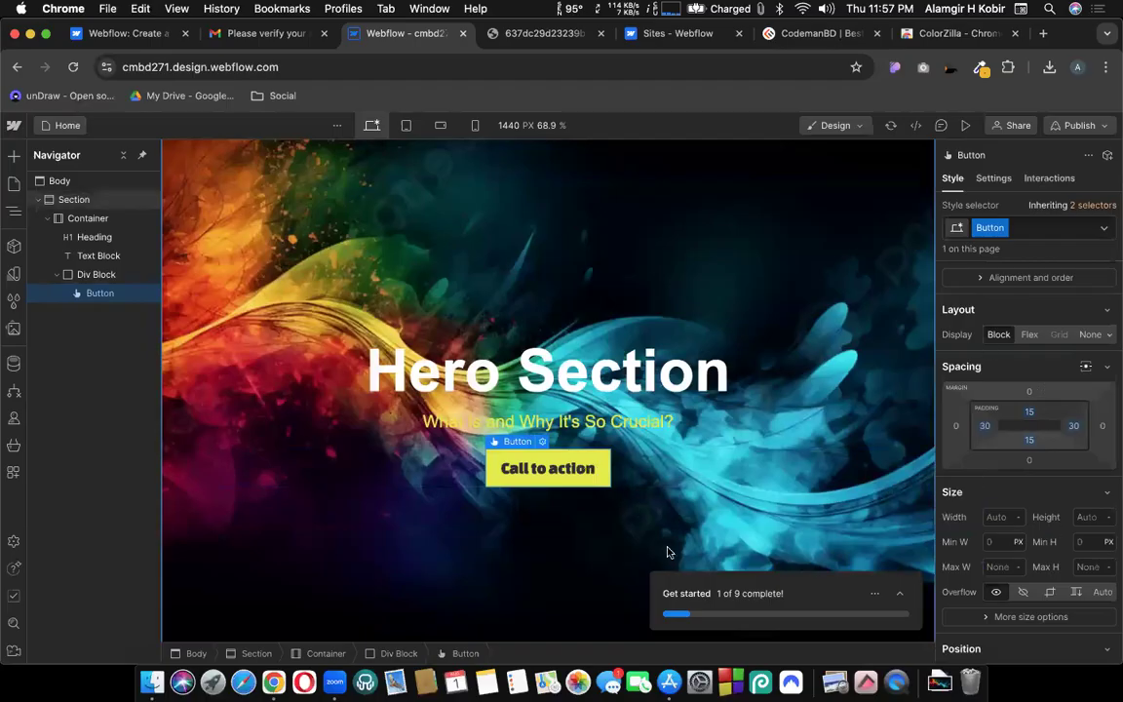
scroll(412, 630, "down", 1)
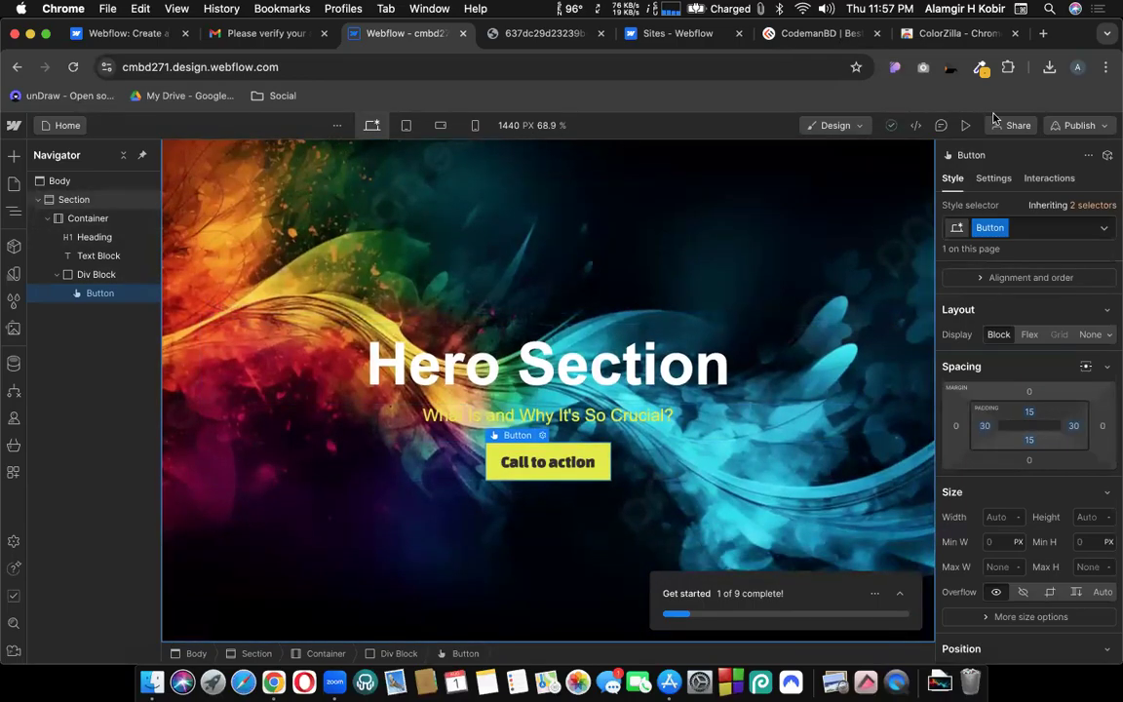
Publish the site to cmbd271.webflow.io and close the publish options.
left_click(1080, 125)
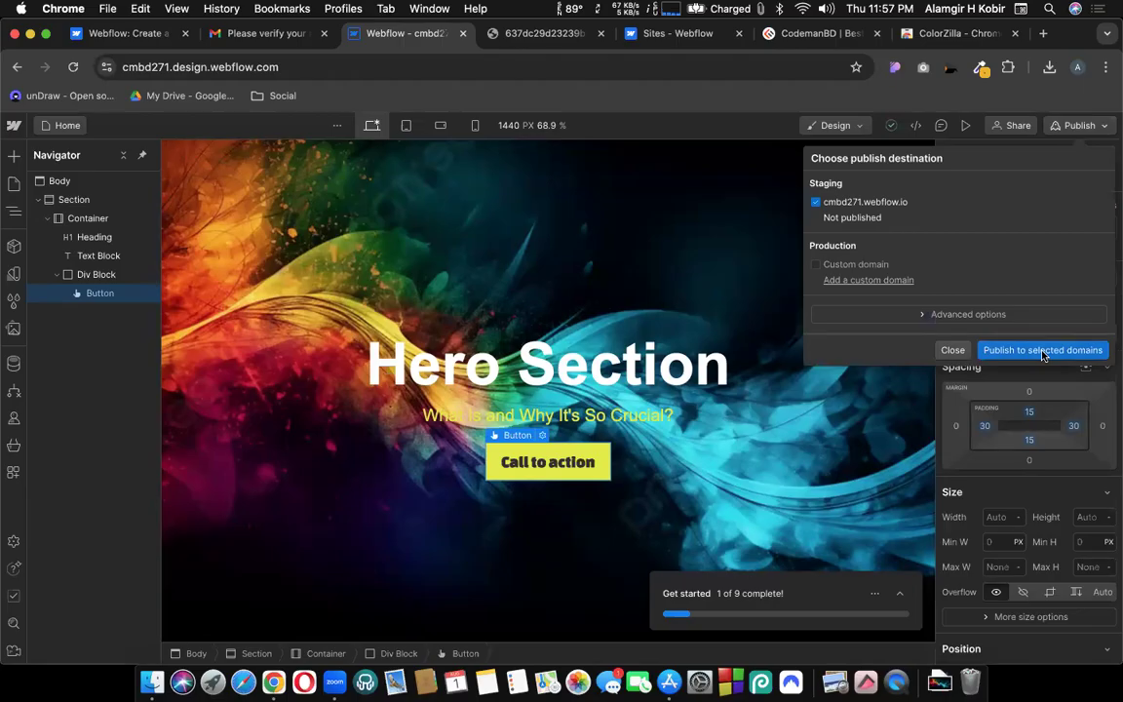
left_click(1043, 353)
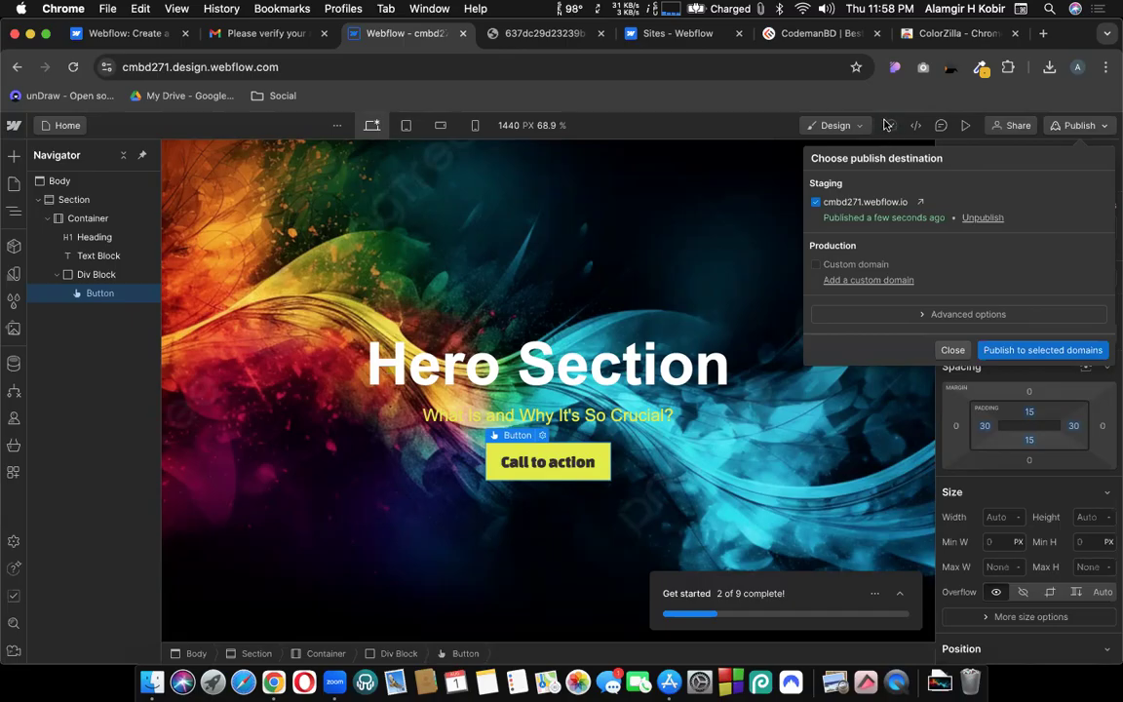
left_click(884, 125)
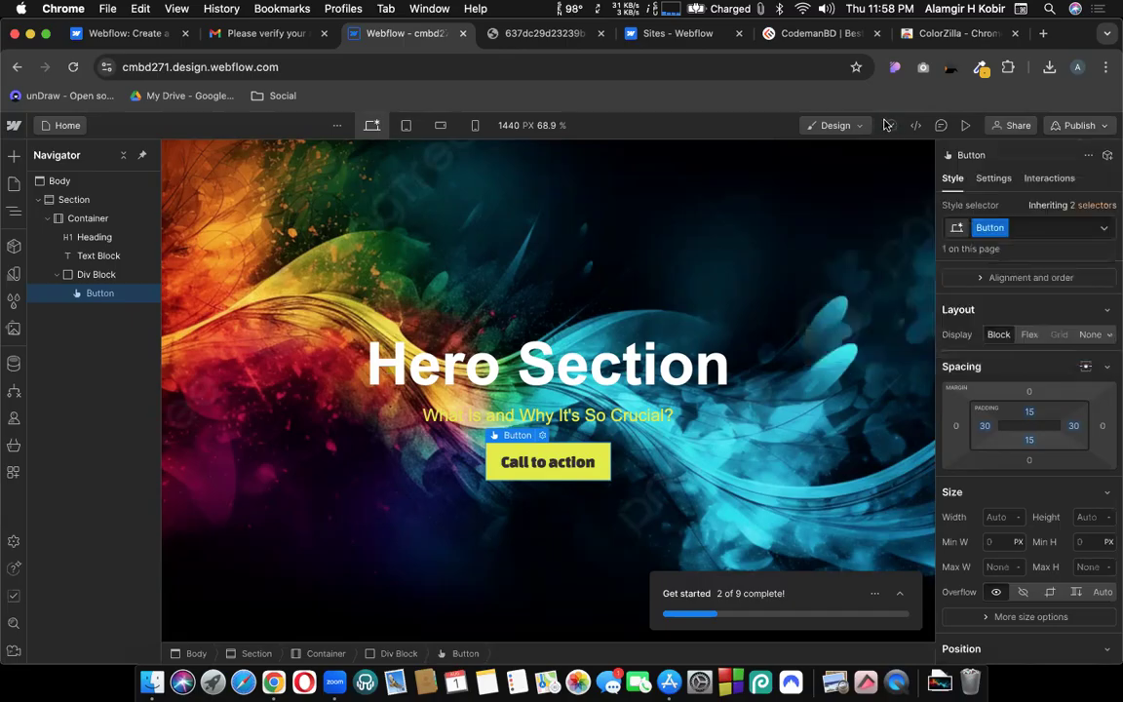
left_click(594, 367)
Delete the Hero Section heading, then undo to restore it above the subtitle.
key("Delete")
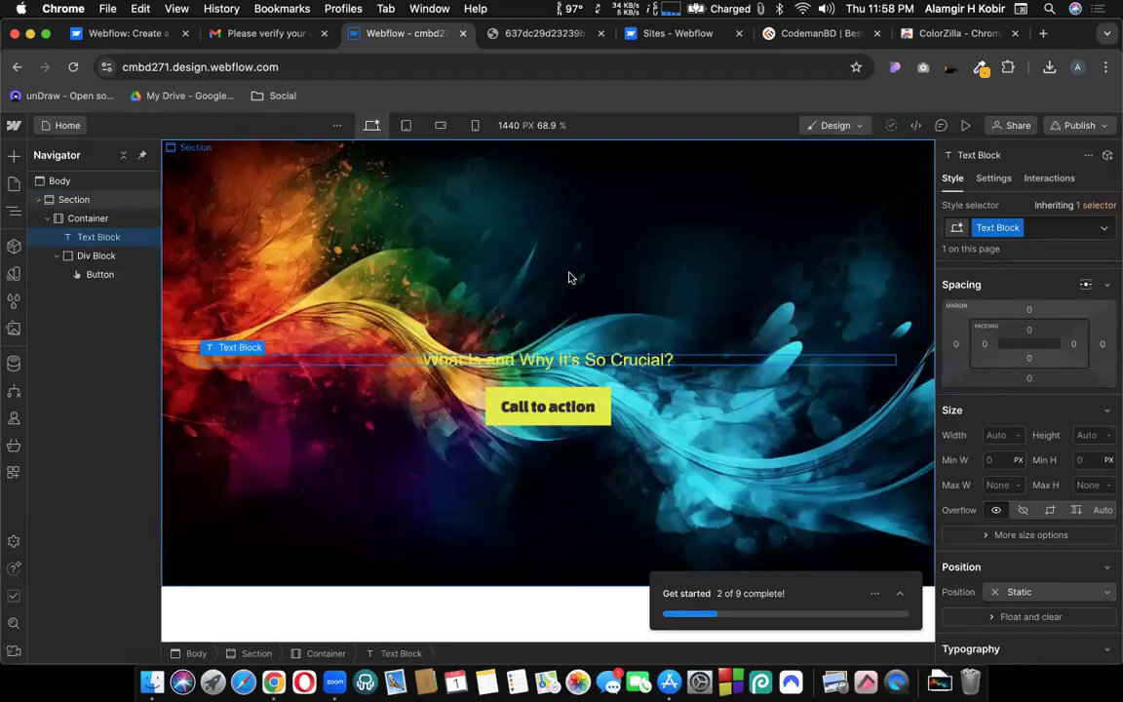
left_click(534, 273)
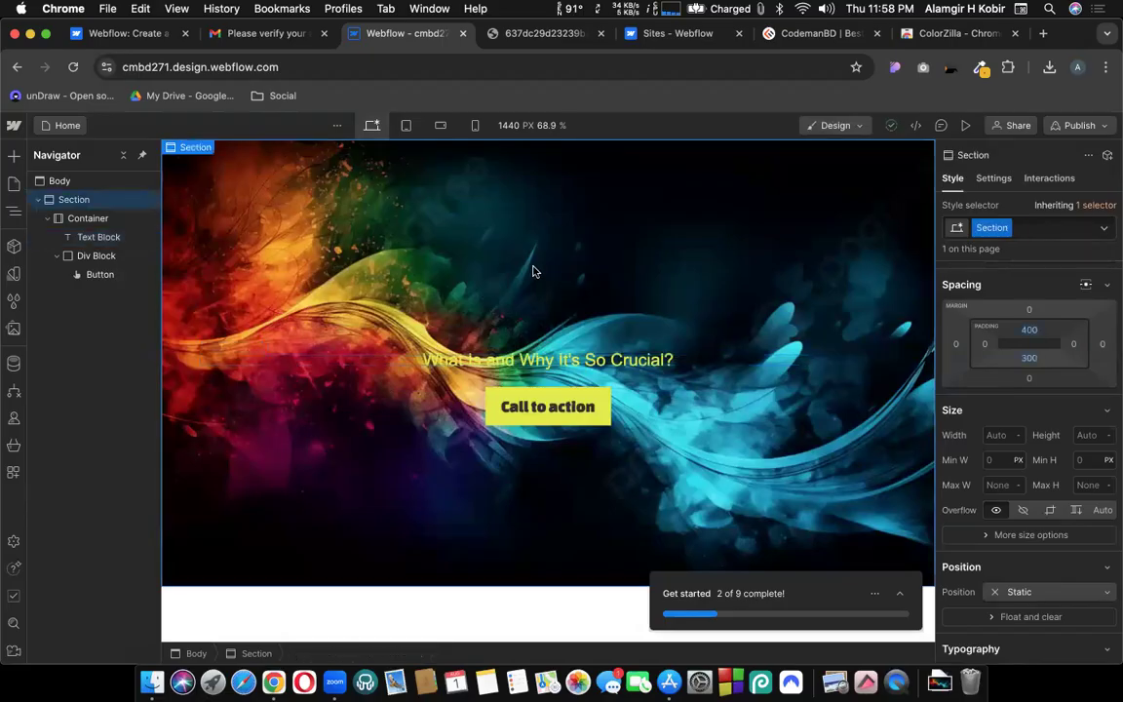
key("super+z")
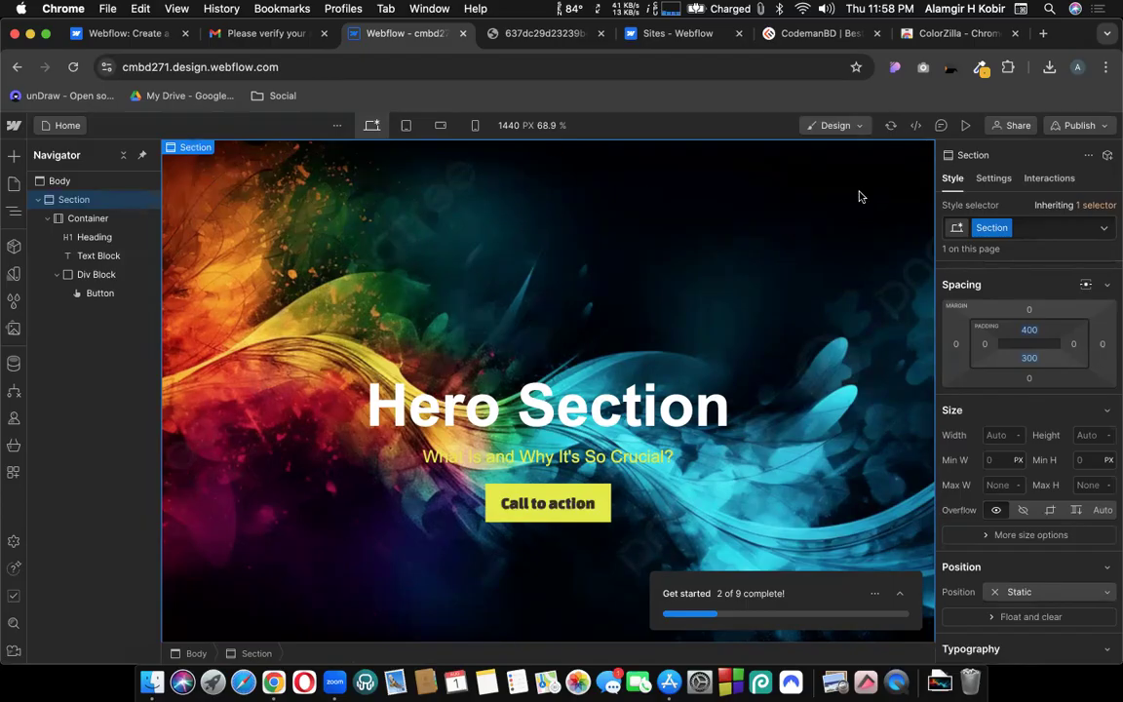
left_click(1081, 126)
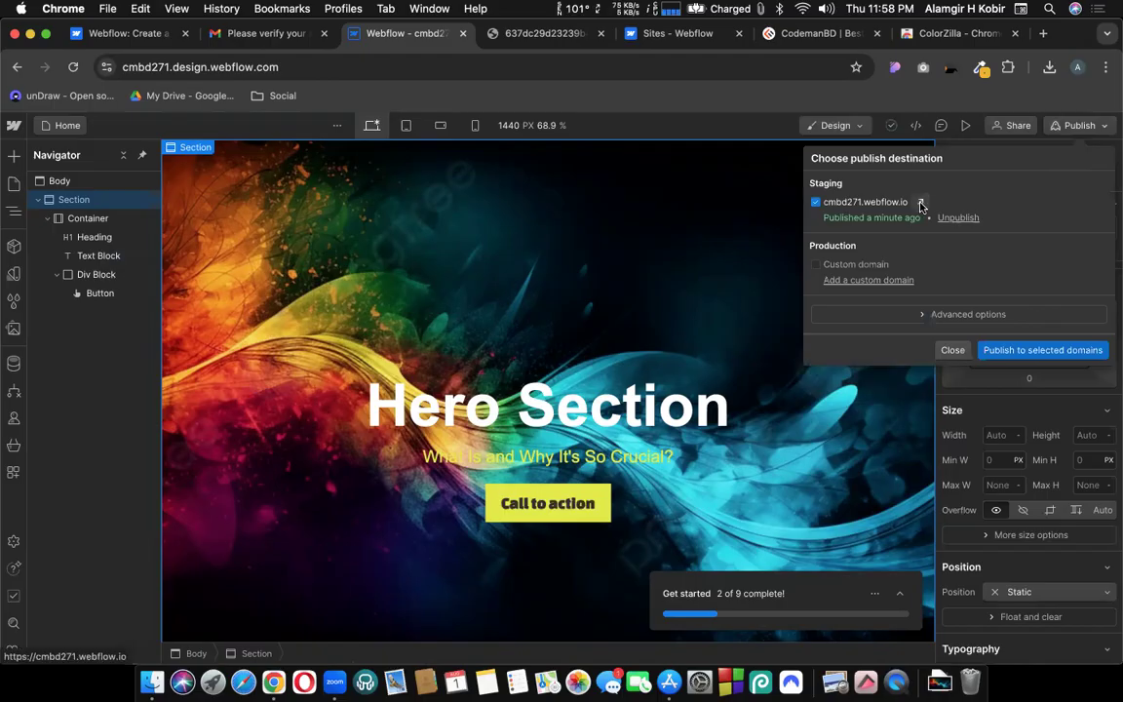
View the live cmbd271.webflow.io site in a new tab, then return to the designer.
left_click(922, 204)
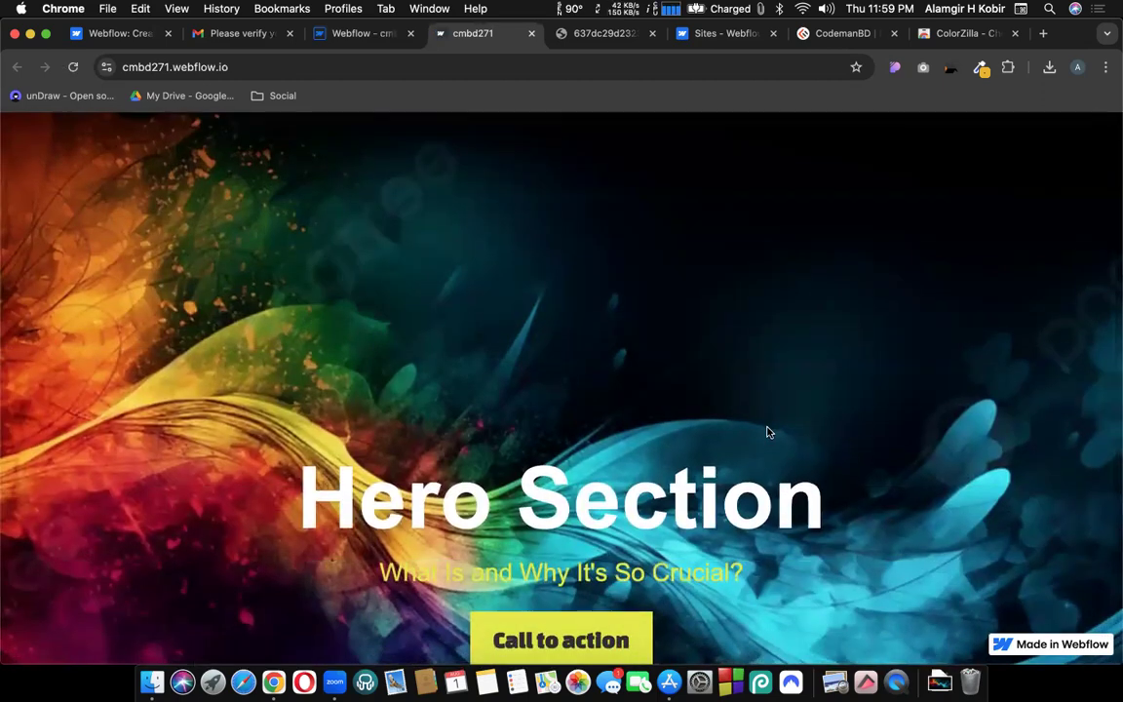
scroll(683, 439, "down", 5)
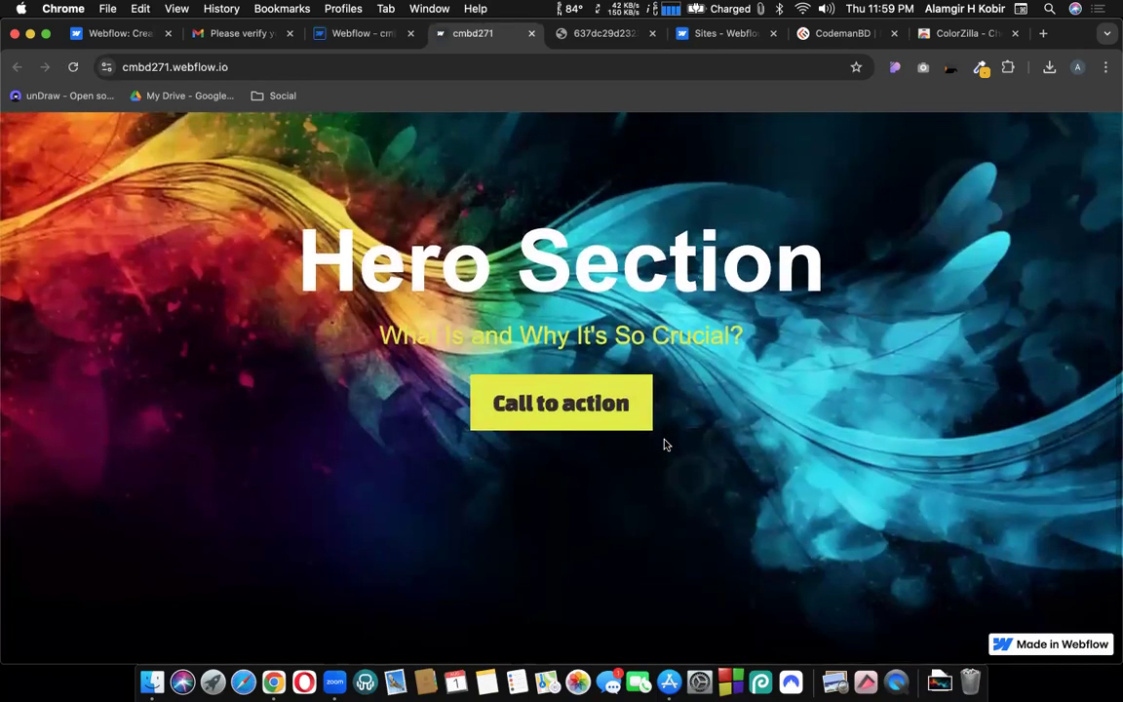
scroll(636, 444, "up", 5)
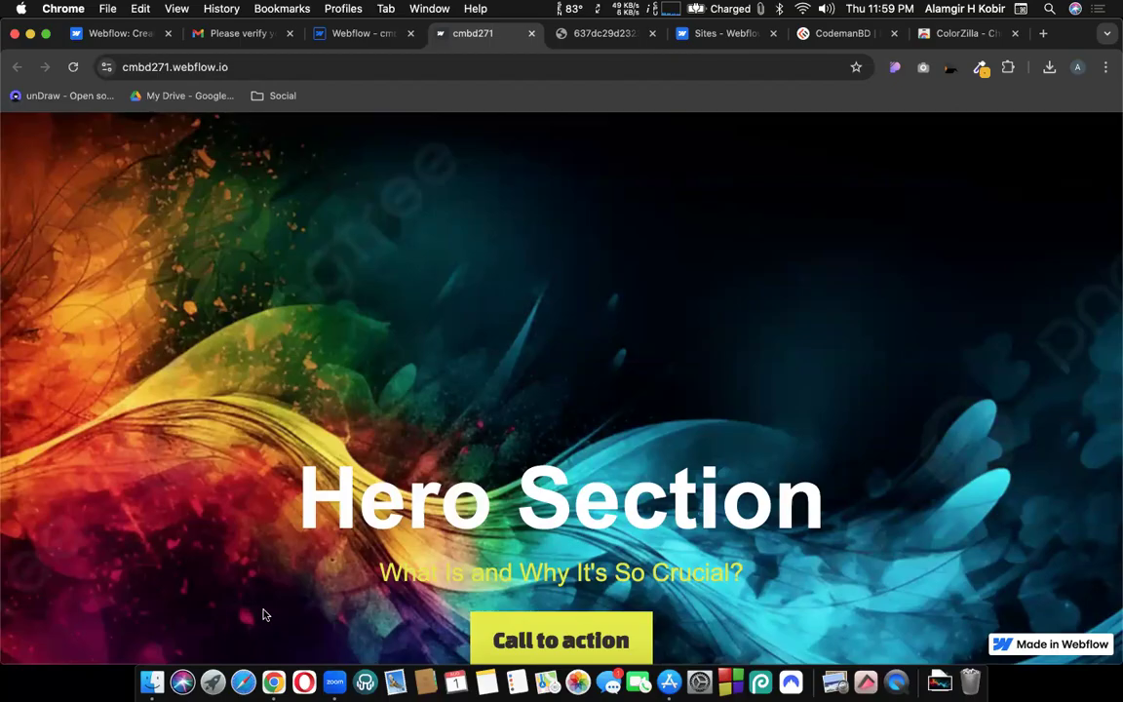
left_click(368, 41)
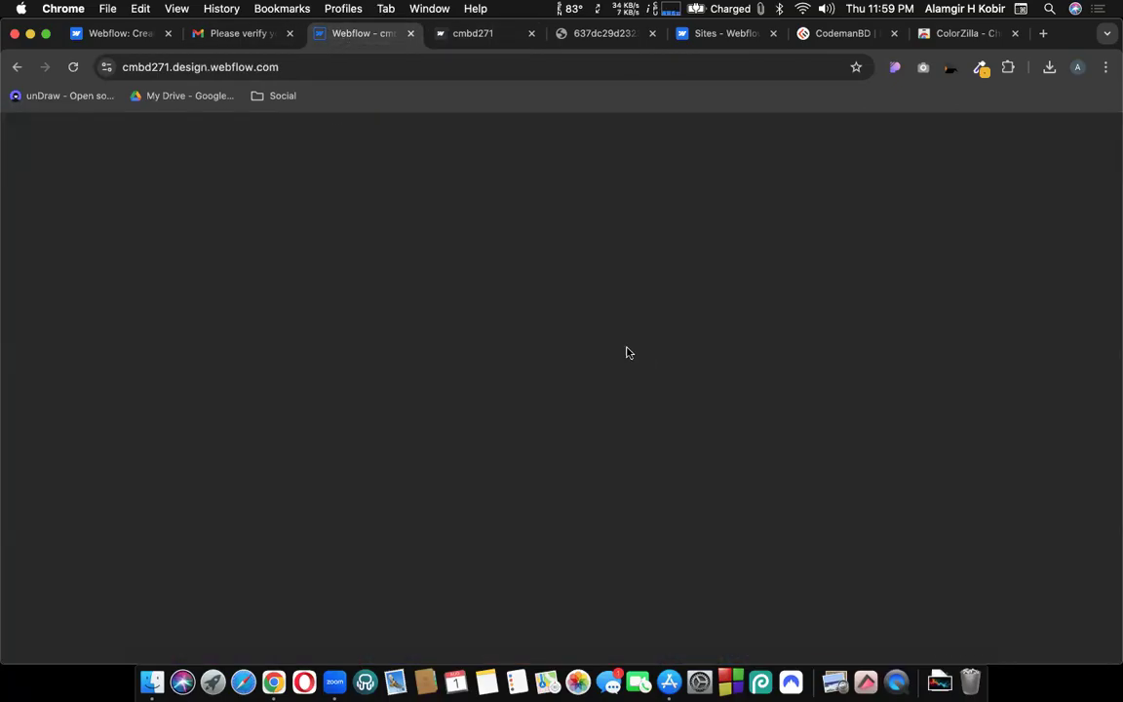
Give the hero Section 200 top padding and 160 bottom padding.
left_click(236, 214)
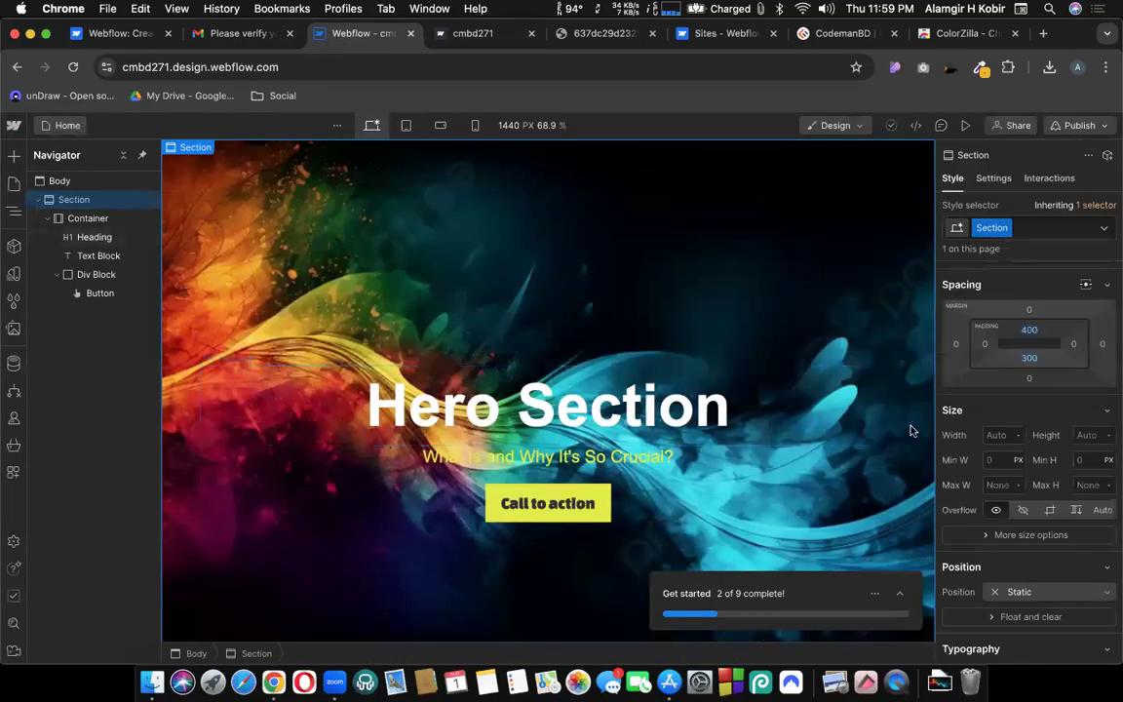
left_click(1029, 332)
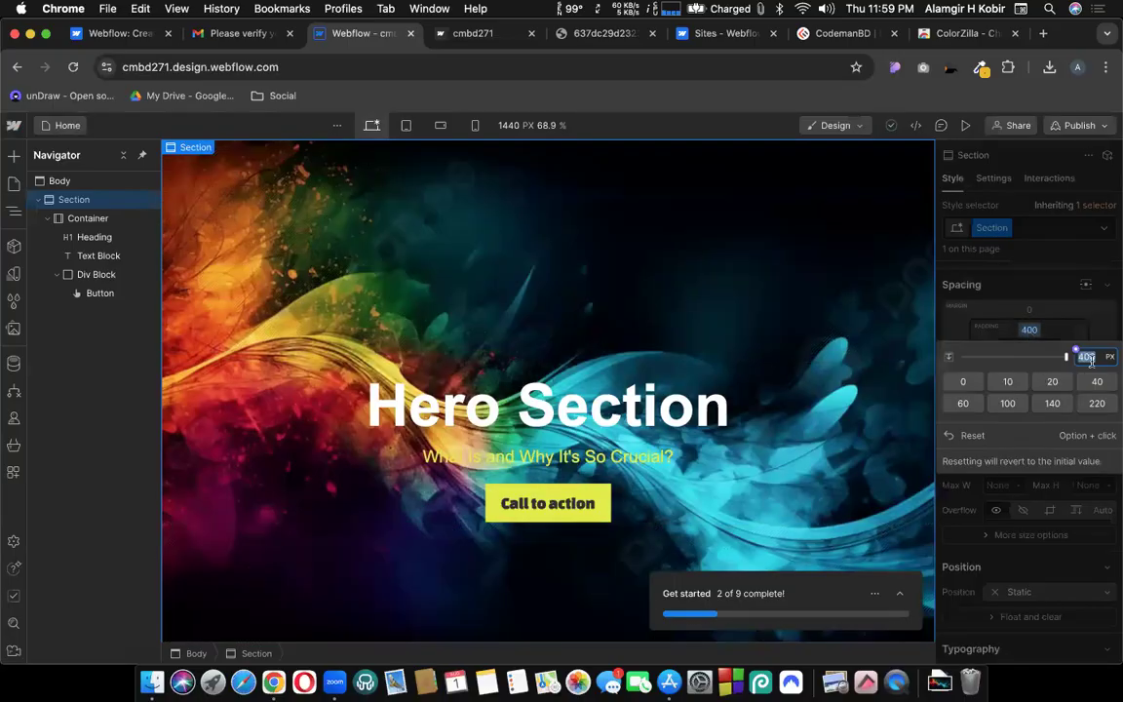
type("200")
key("Return")
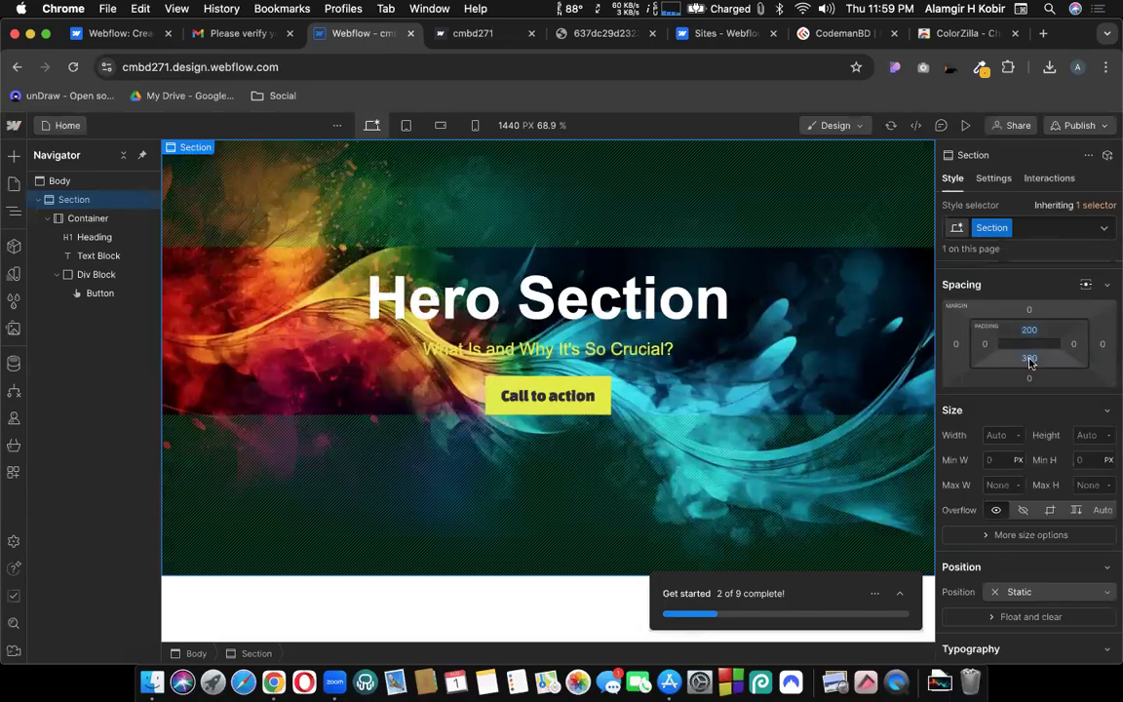
left_click(1030, 360)
type("1")
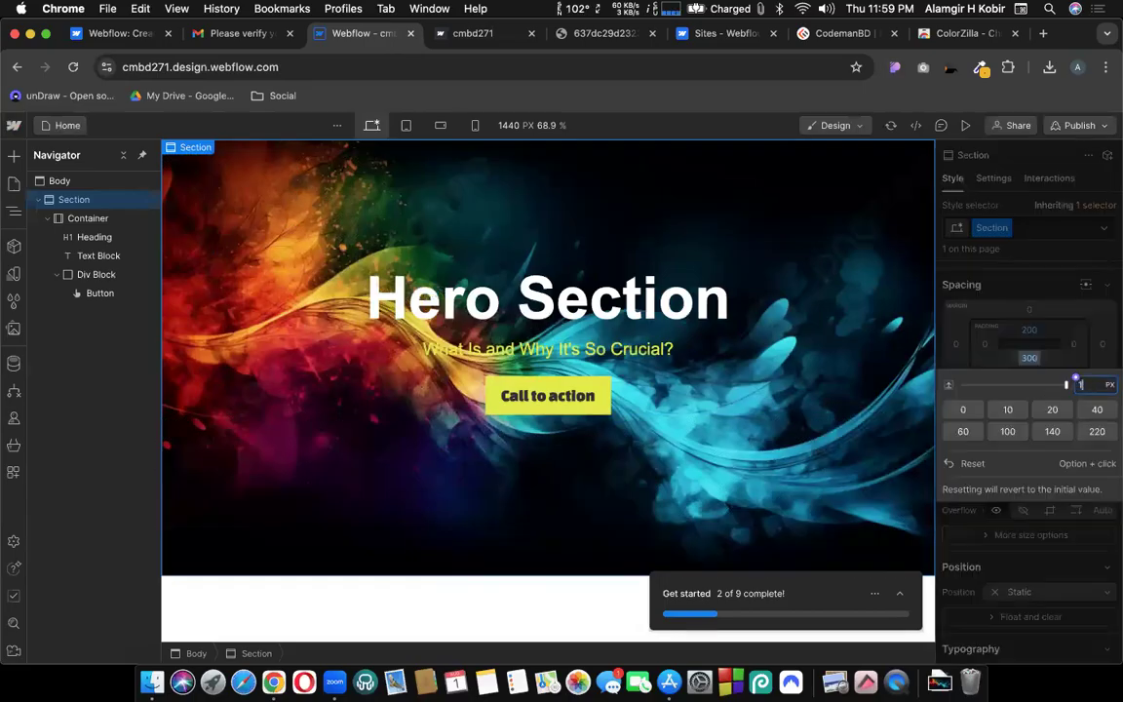
type("60")
key("Return")
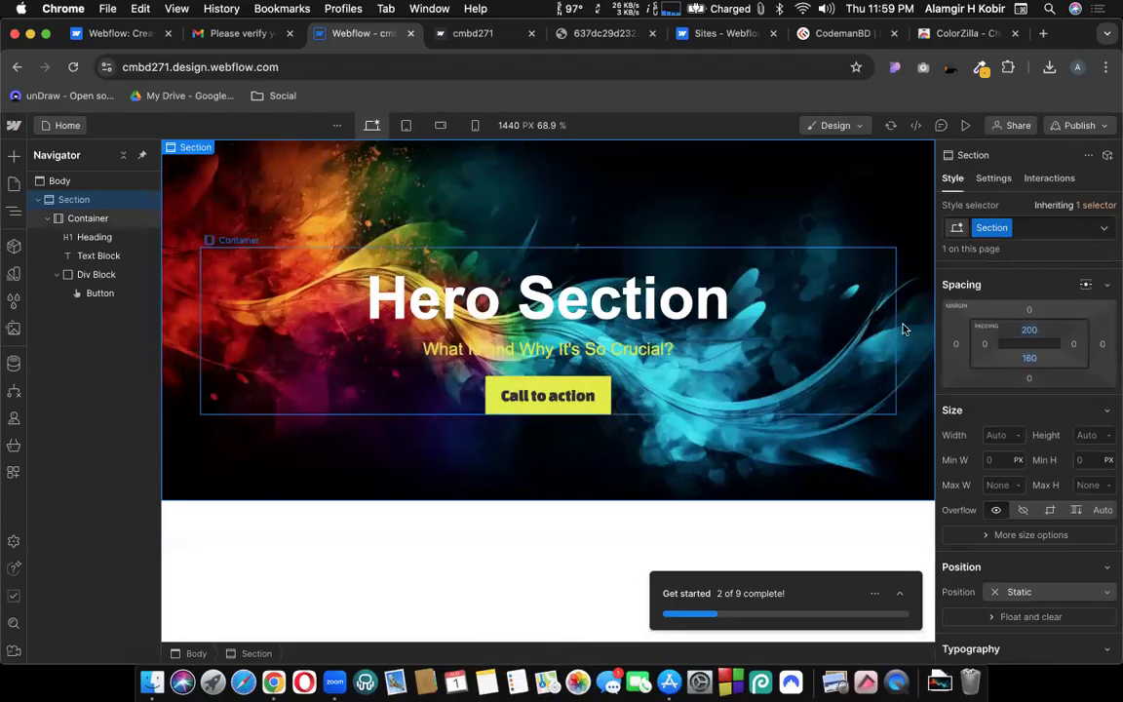
left_click(1105, 129)
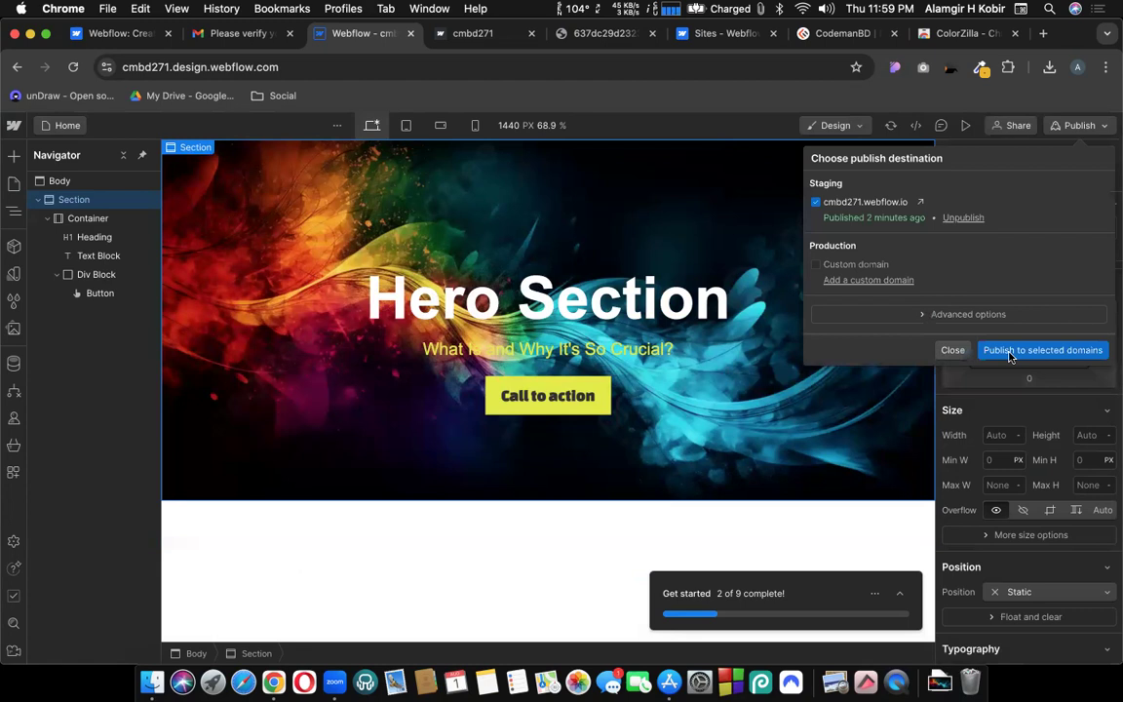
Republish the site and reload the live cmbd271.webflow.io tab to see the shorter hero.
key("super+shift+p")
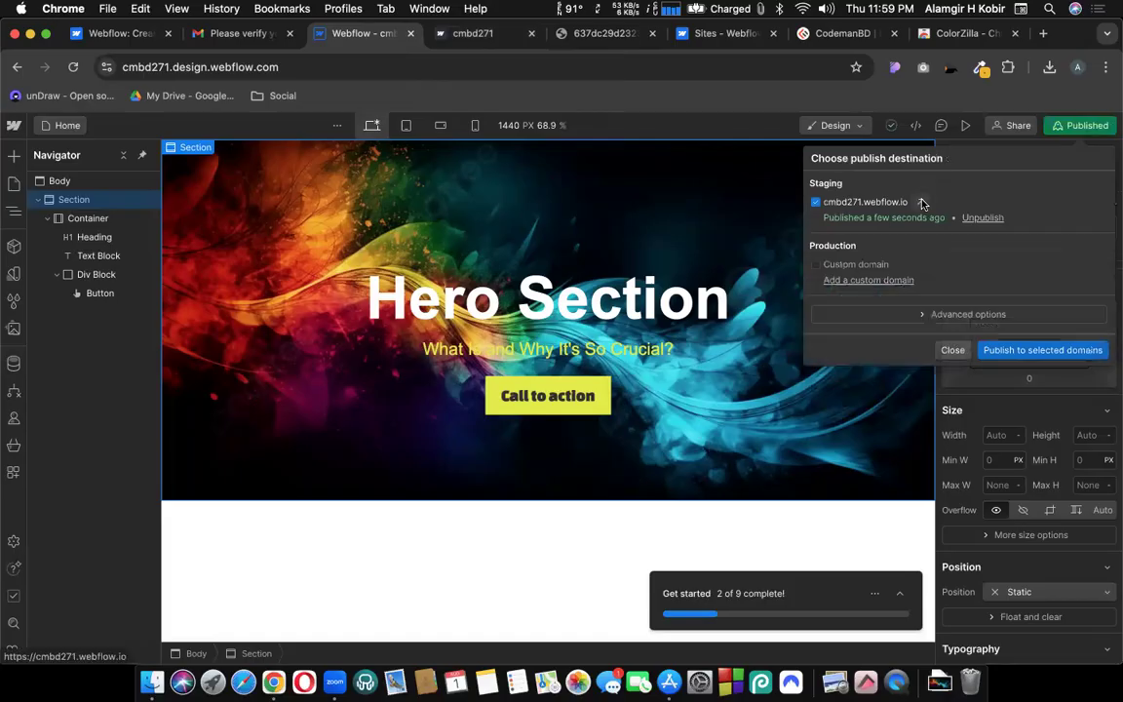
left_click(475, 32)
key("super+r")
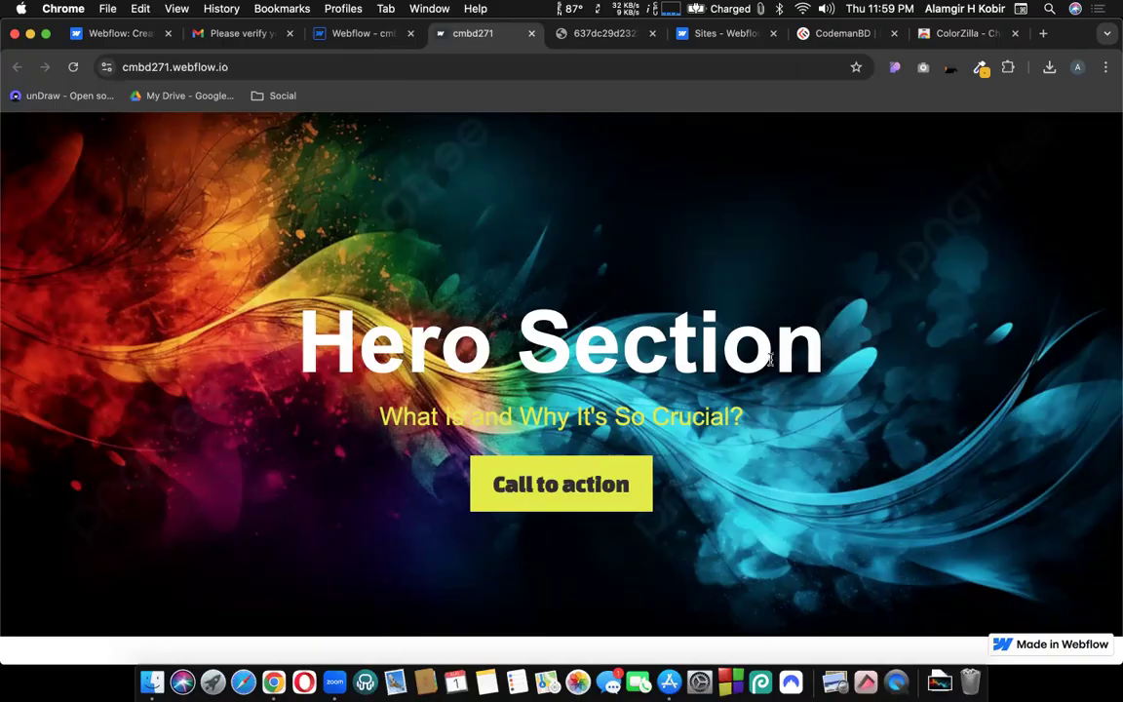
Copy the cmbd271.webflow.io address from the live site's address bar.
left_click(280, 63)
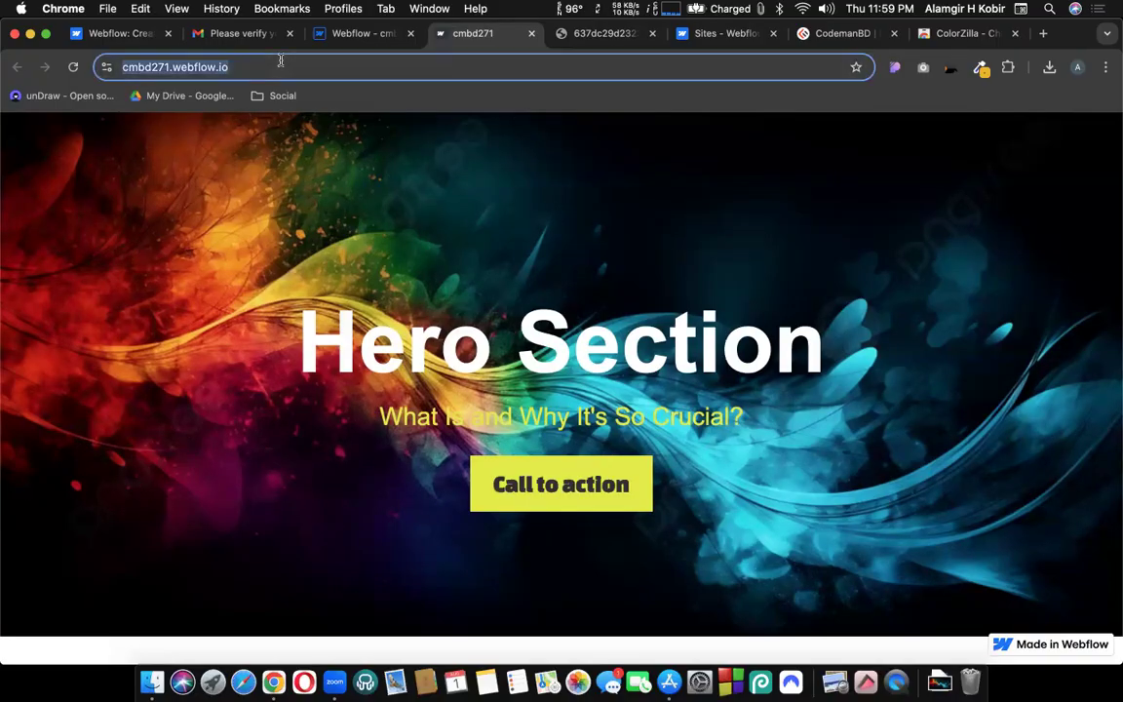
right_click(204, 66)
left_click(239, 184)
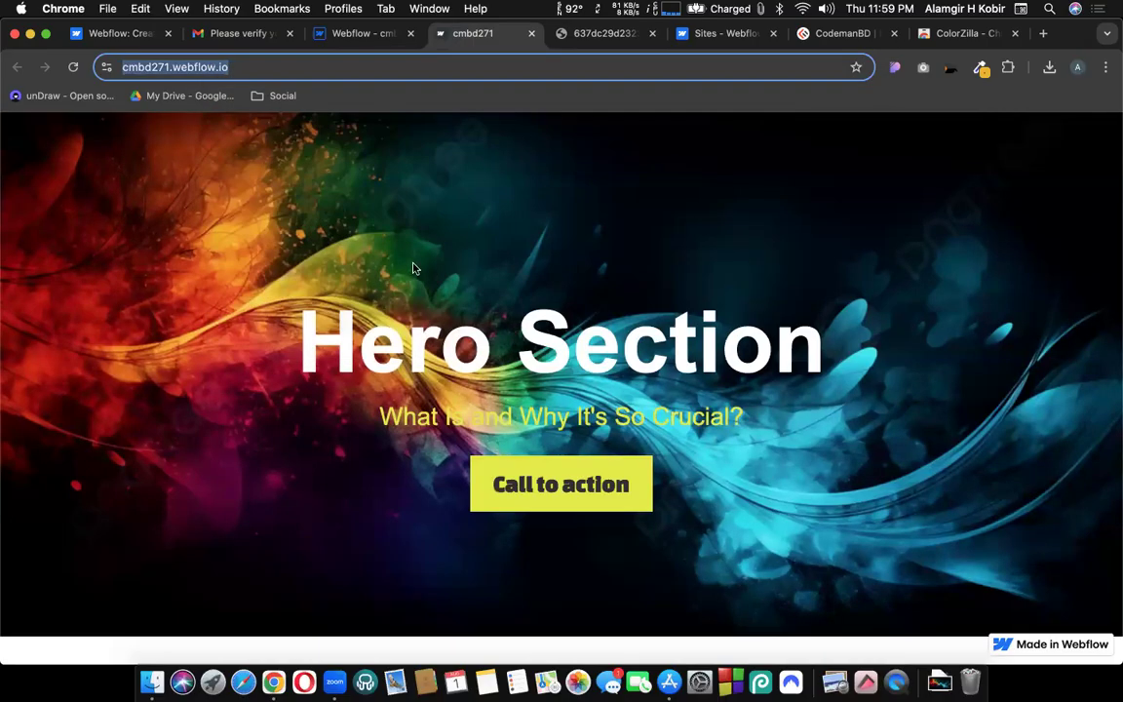
left_click(349, 35)
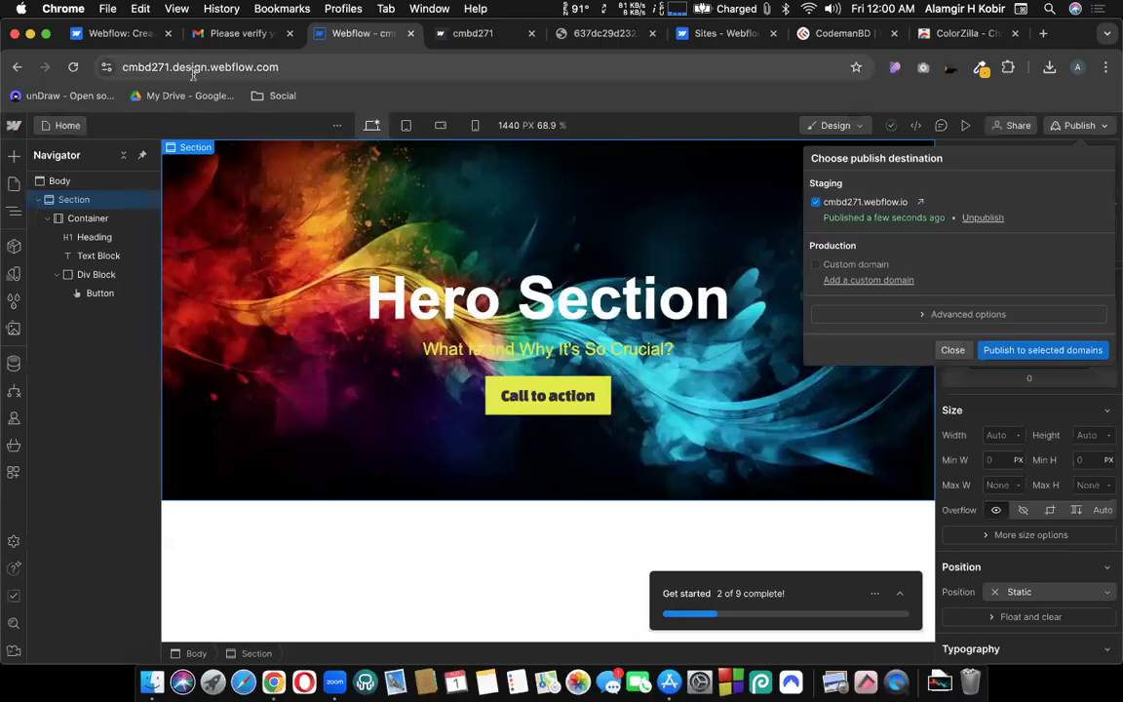
left_click(192, 68)
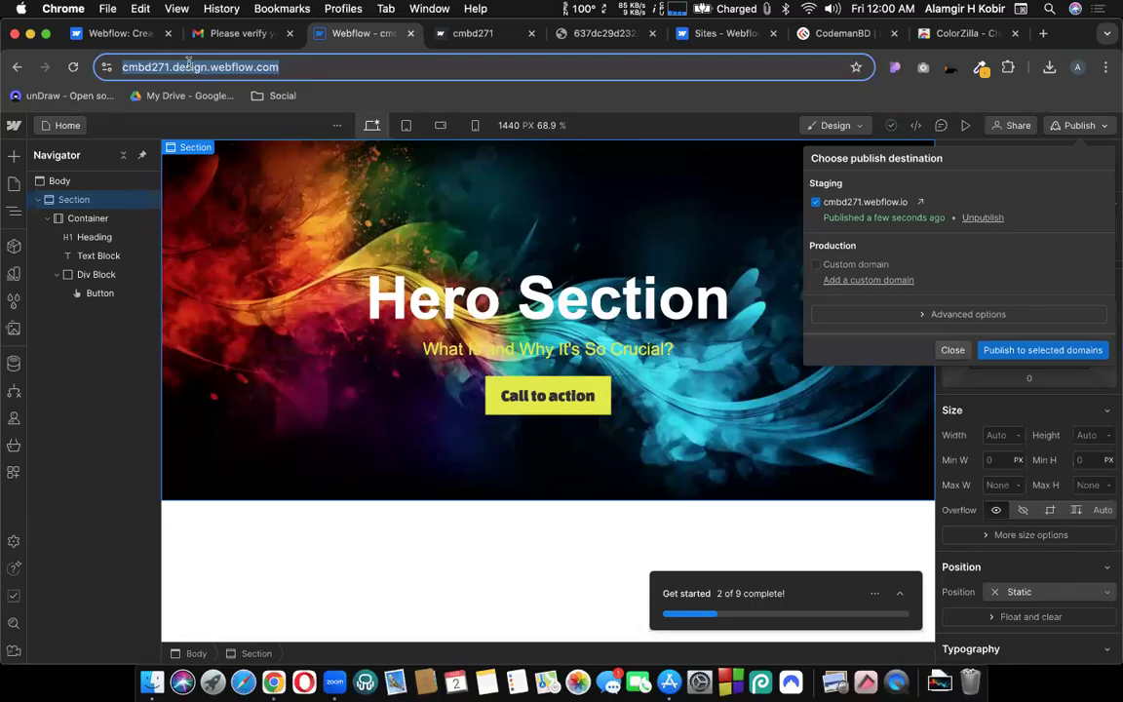
Copy the live site address once more, then return to the designer and deselect it.
left_click(455, 35)
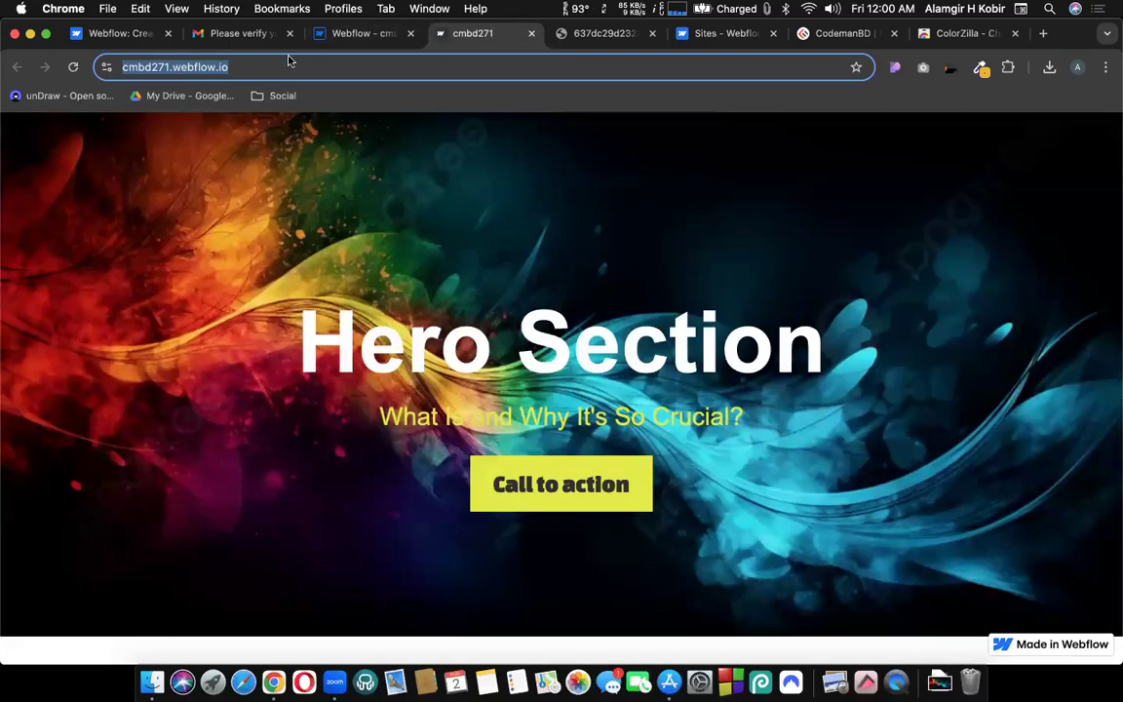
left_click(353, 33)
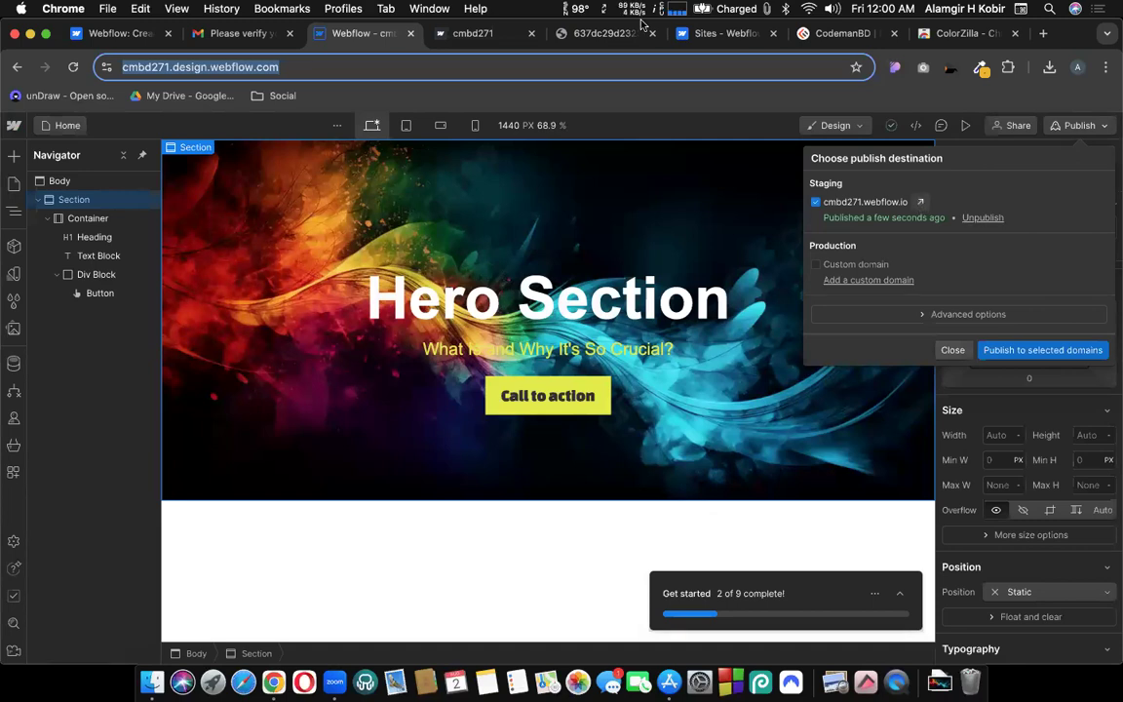
left_click(468, 33)
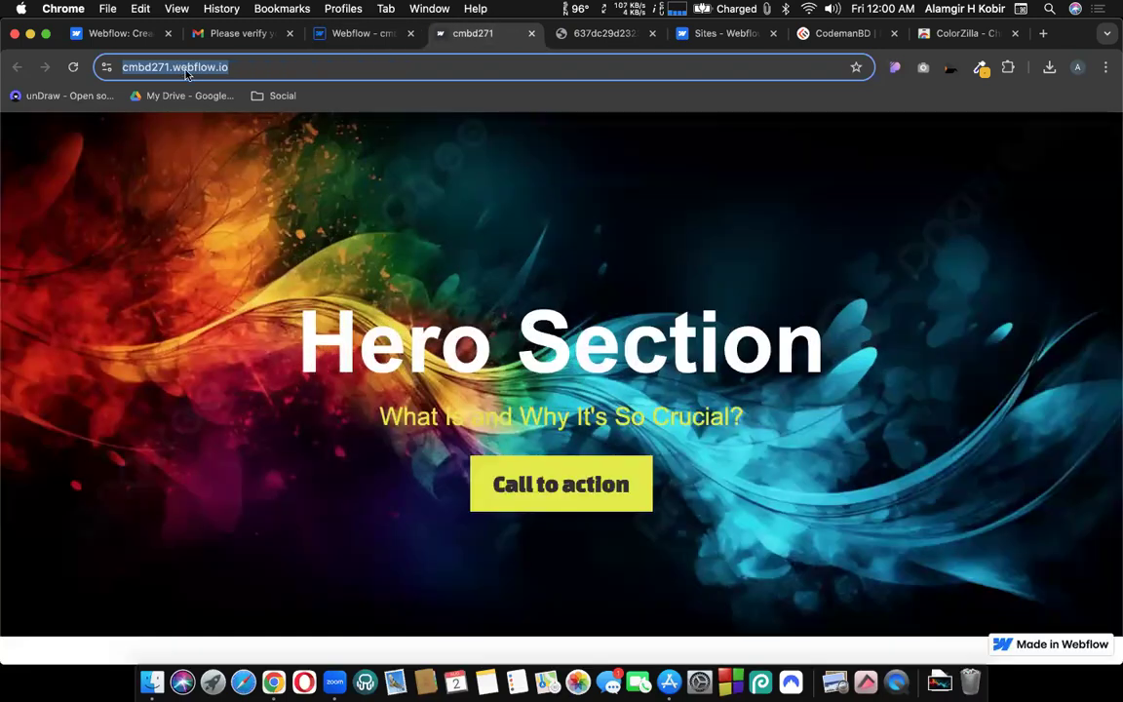
right_click(185, 73)
left_click(207, 185)
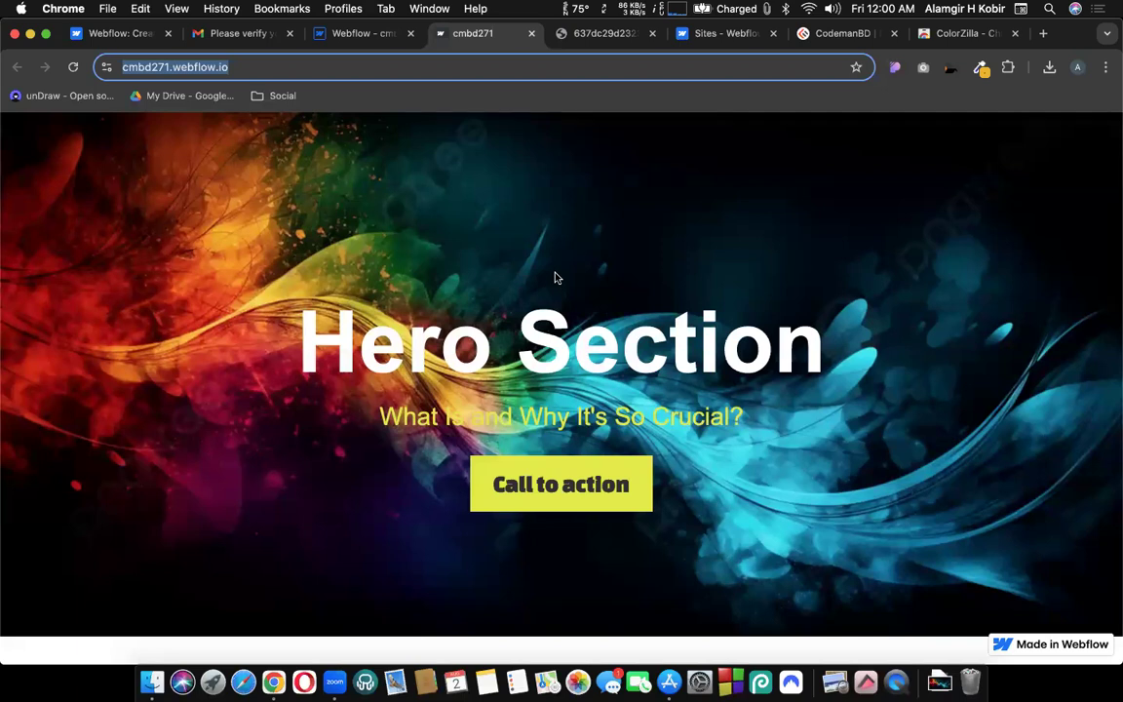
left_click(354, 31)
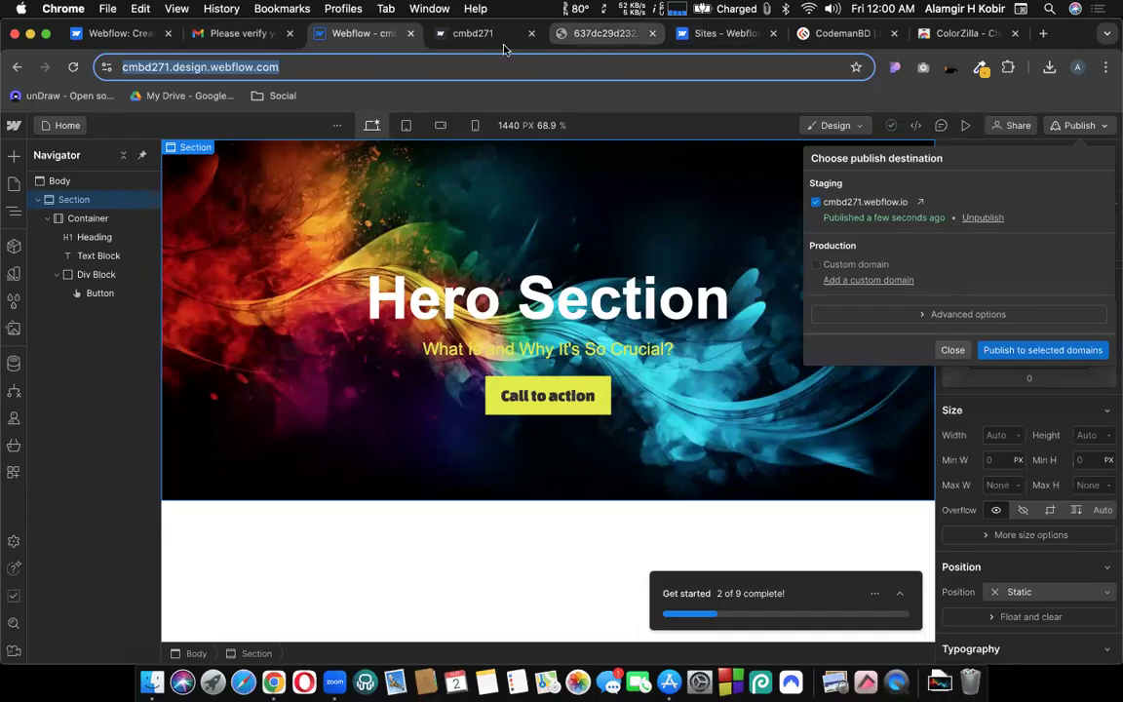
left_click(8, 127)
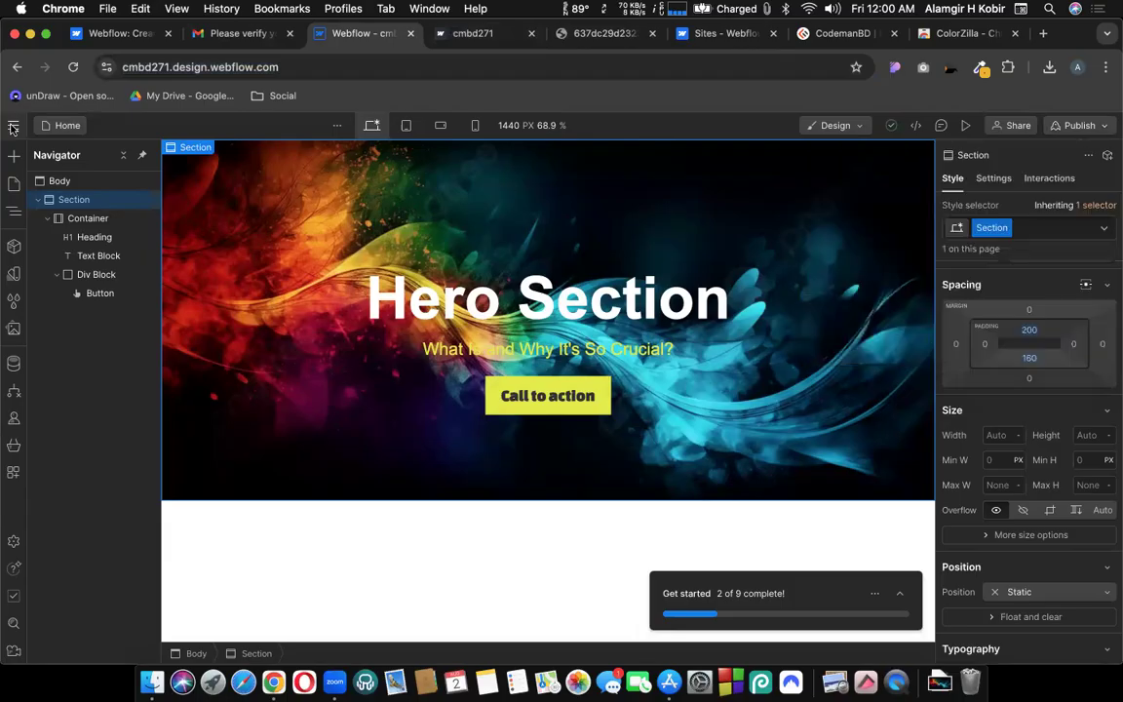
Go to the Dashboard from the Webflow logo menu, open New site, then return to the cmbd271 site listing.
left_click(12, 128)
left_click(39, 154)
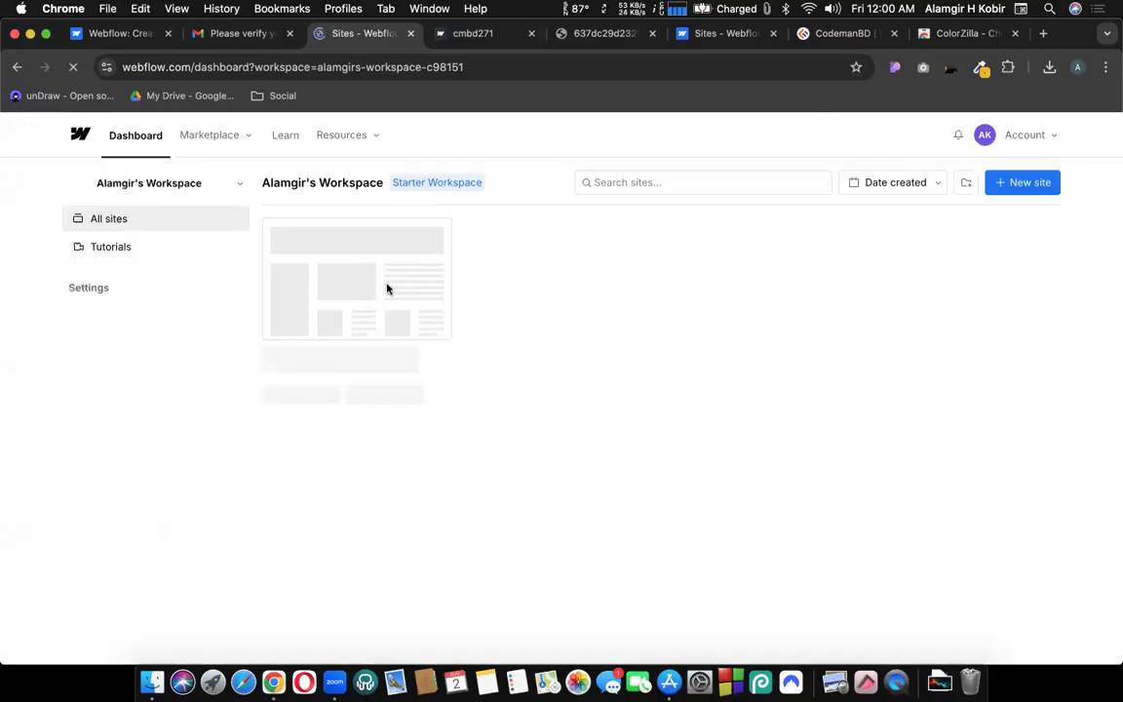
mouse_move(380, 284)
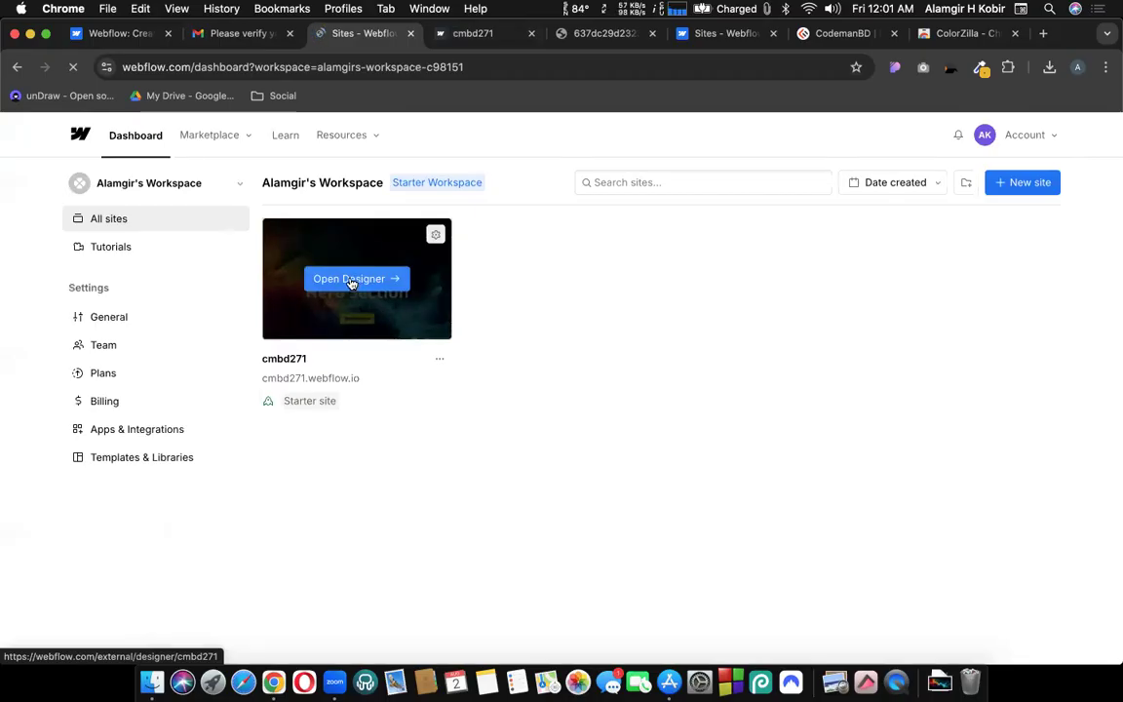
left_click(1025, 191)
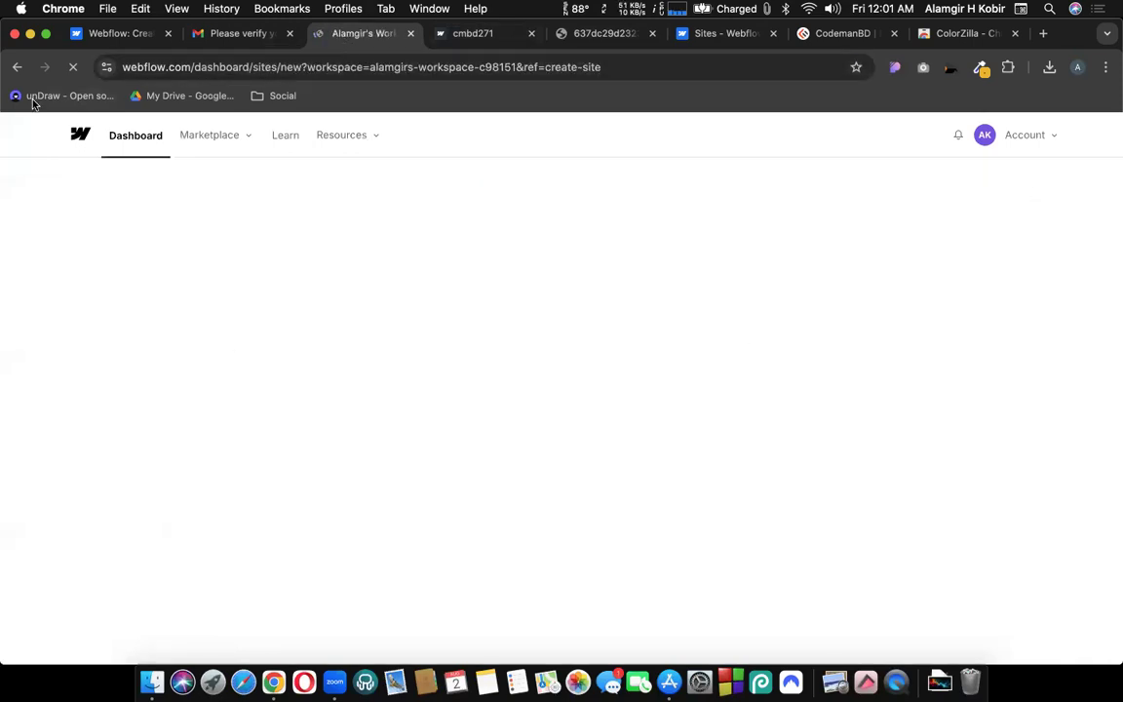
left_click(17, 67)
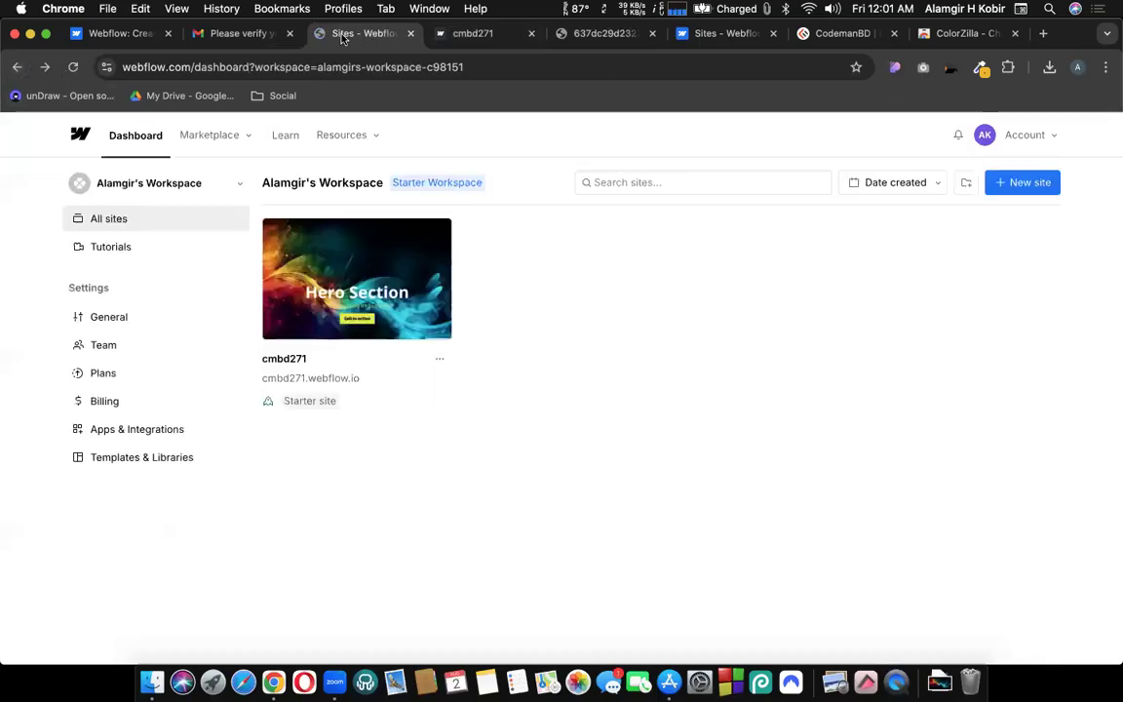